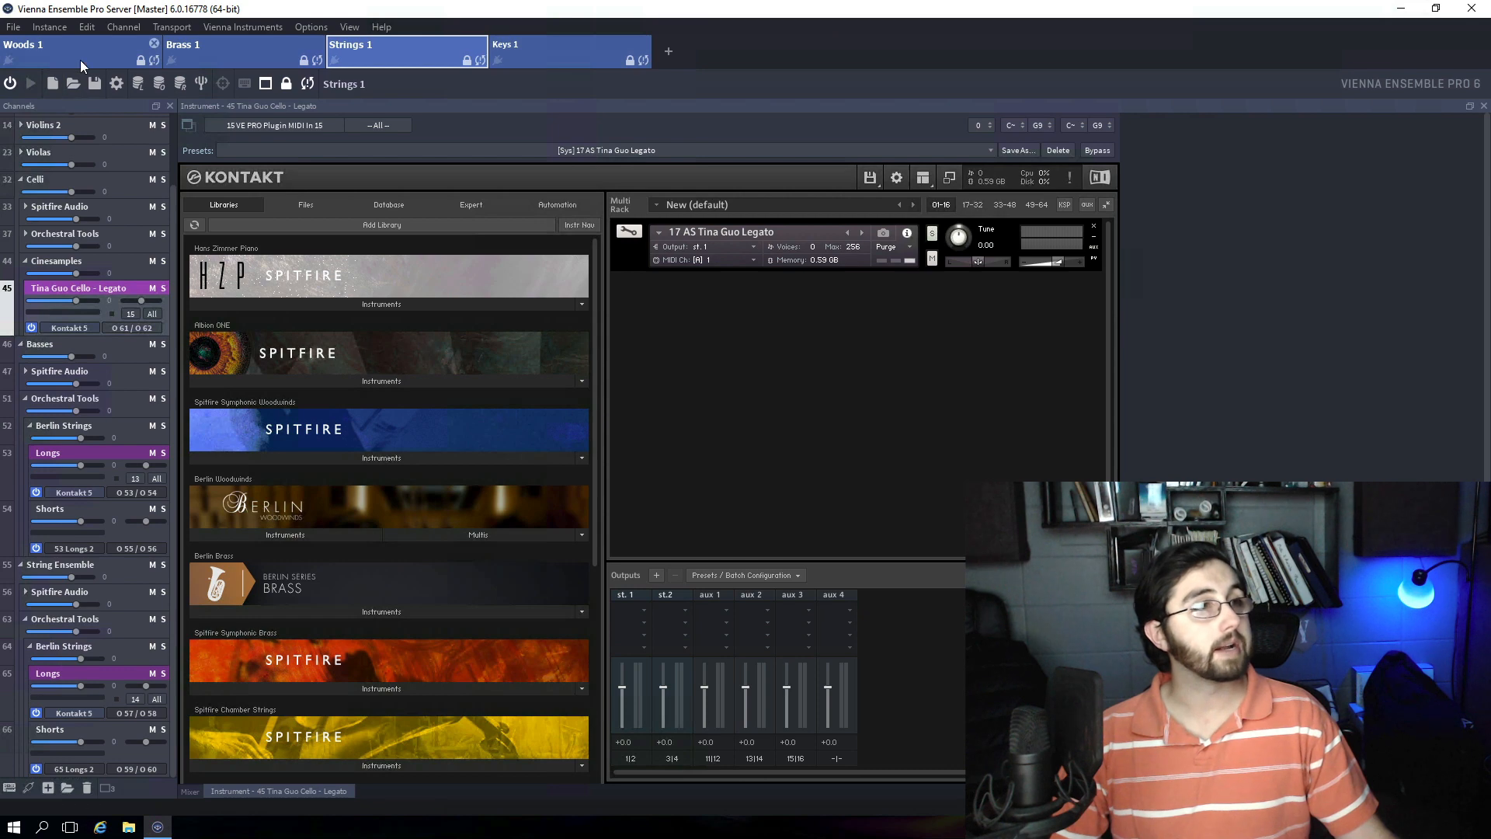
pyautogui.click(81, 59)
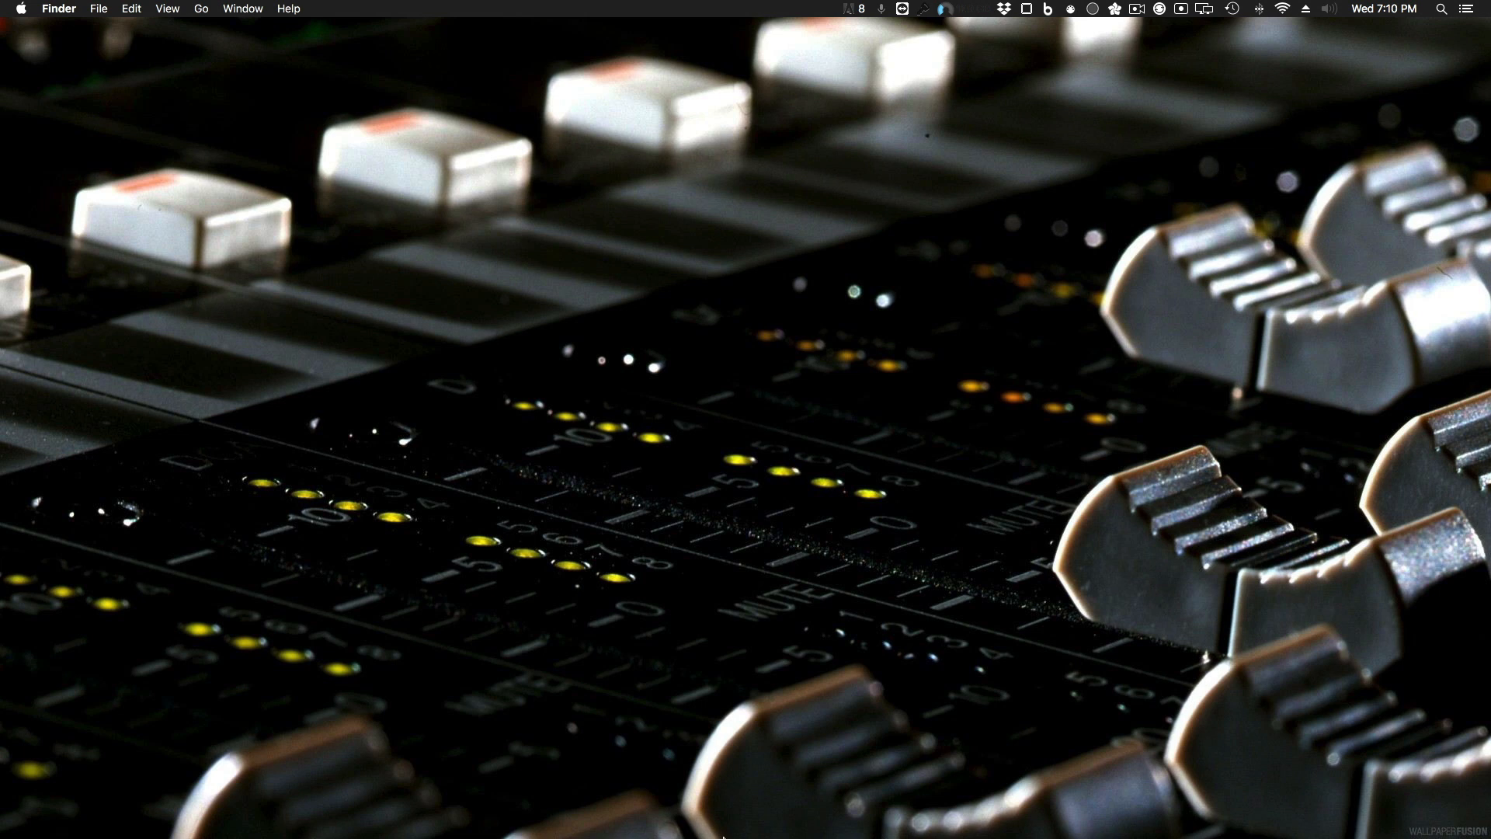
# Step: Switch to Cubase and create an empty project from the Steinberg Hub
pyautogui.moveTo(723, 835)
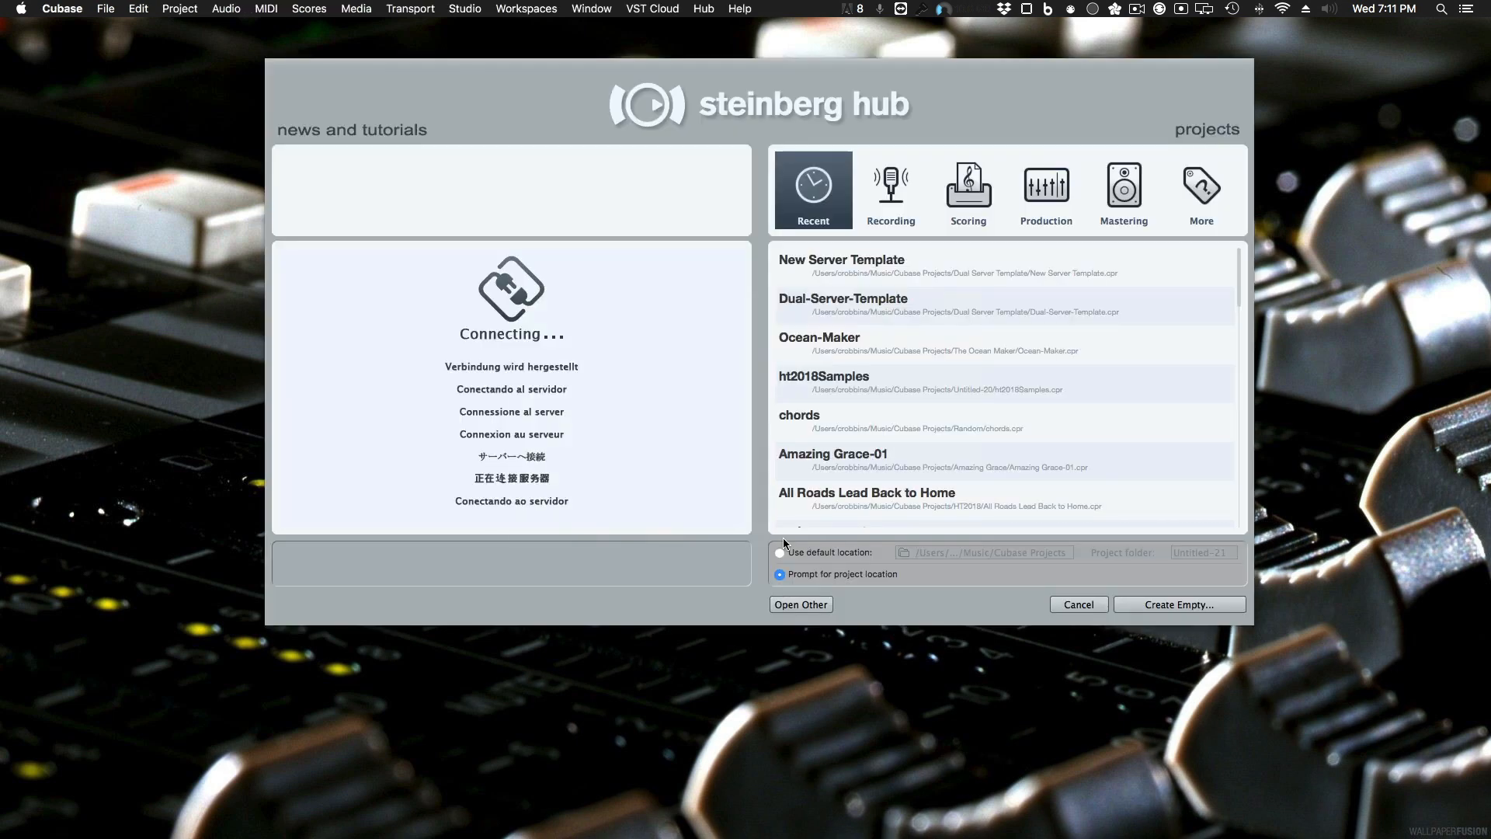
pyautogui.click(1187, 604)
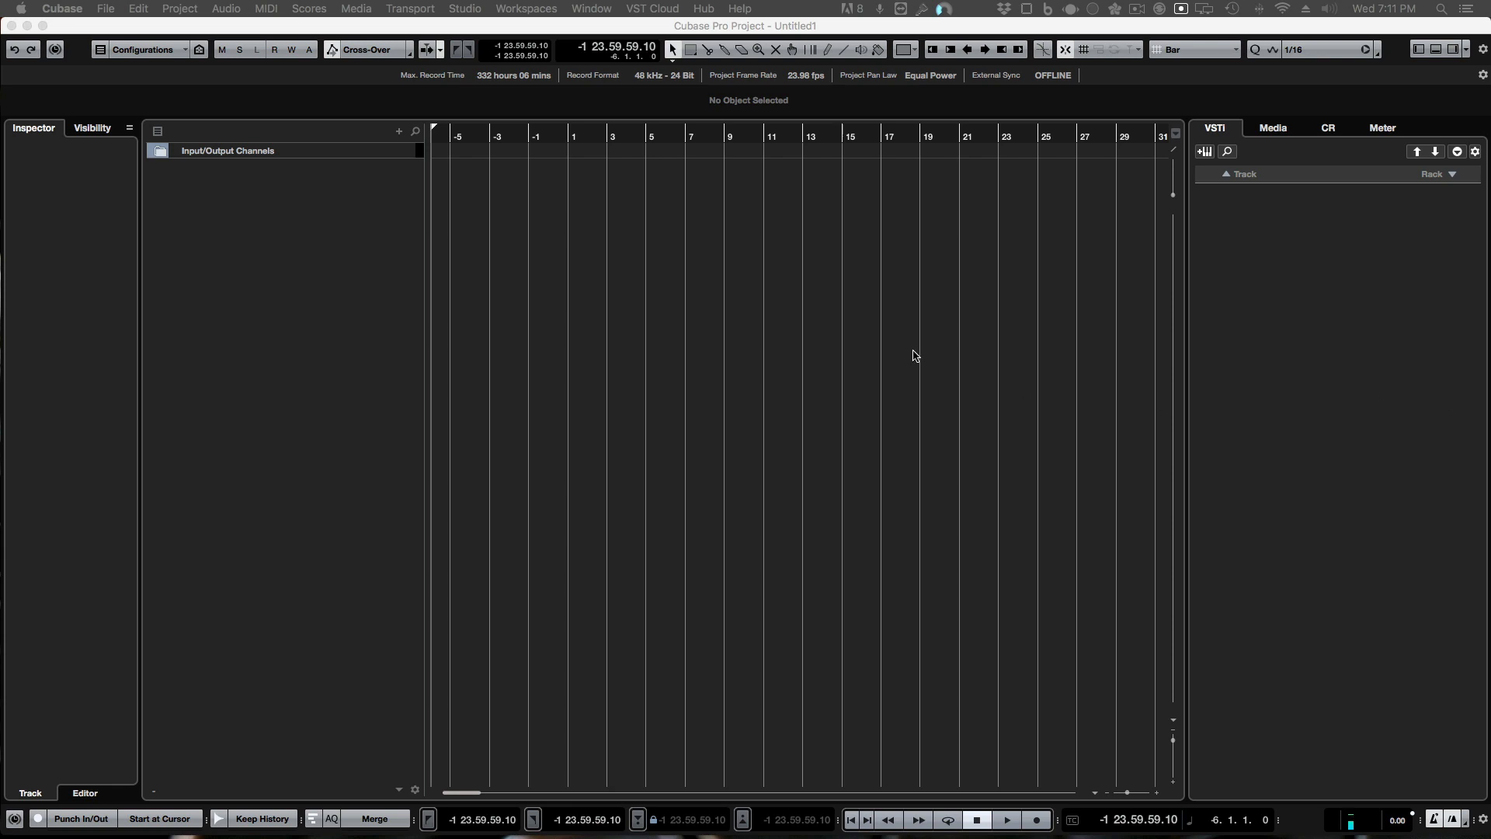
# Step: Search the installed applications for "lem" and launch Lemur Editor
pyautogui.hotkey('alt', 'space')
pyautogui.write('le')
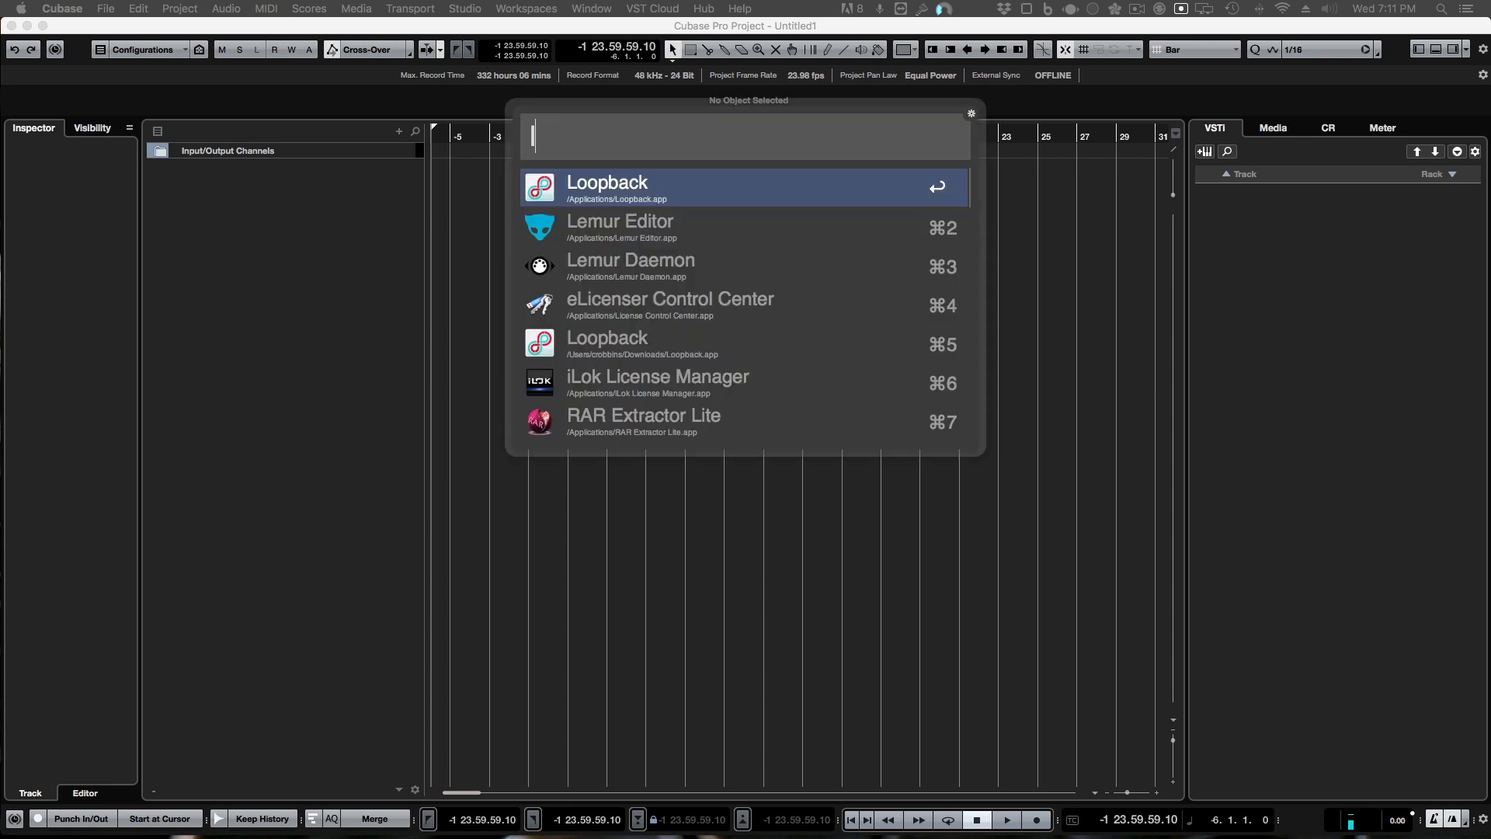
pyautogui.write('m')
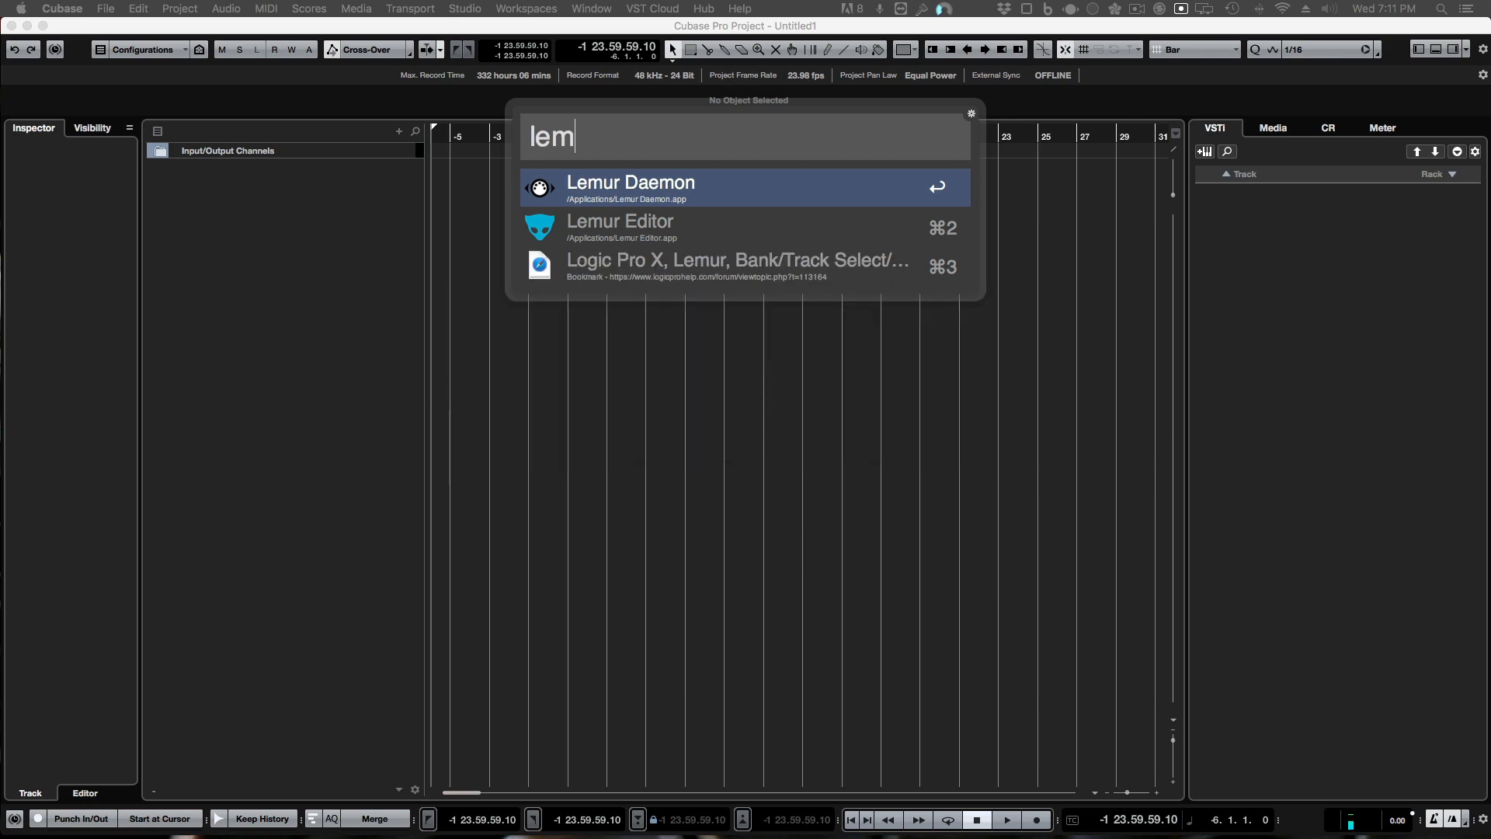
pyautogui.press('Down')
pyautogui.press('Return')
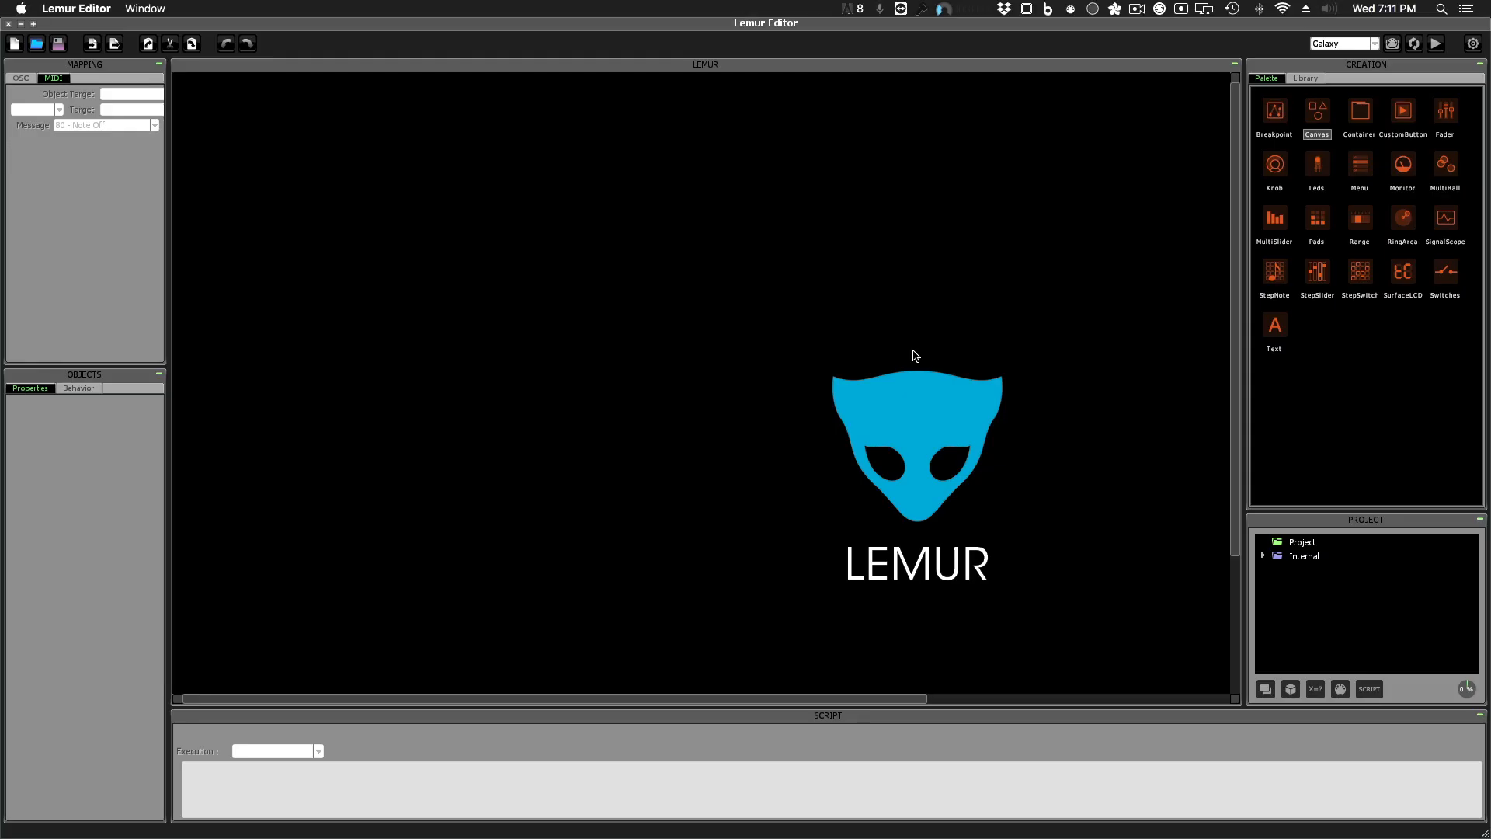
# Step: Open the project file studio.jzml from the Dropbox folder
pyautogui.click(36, 43)
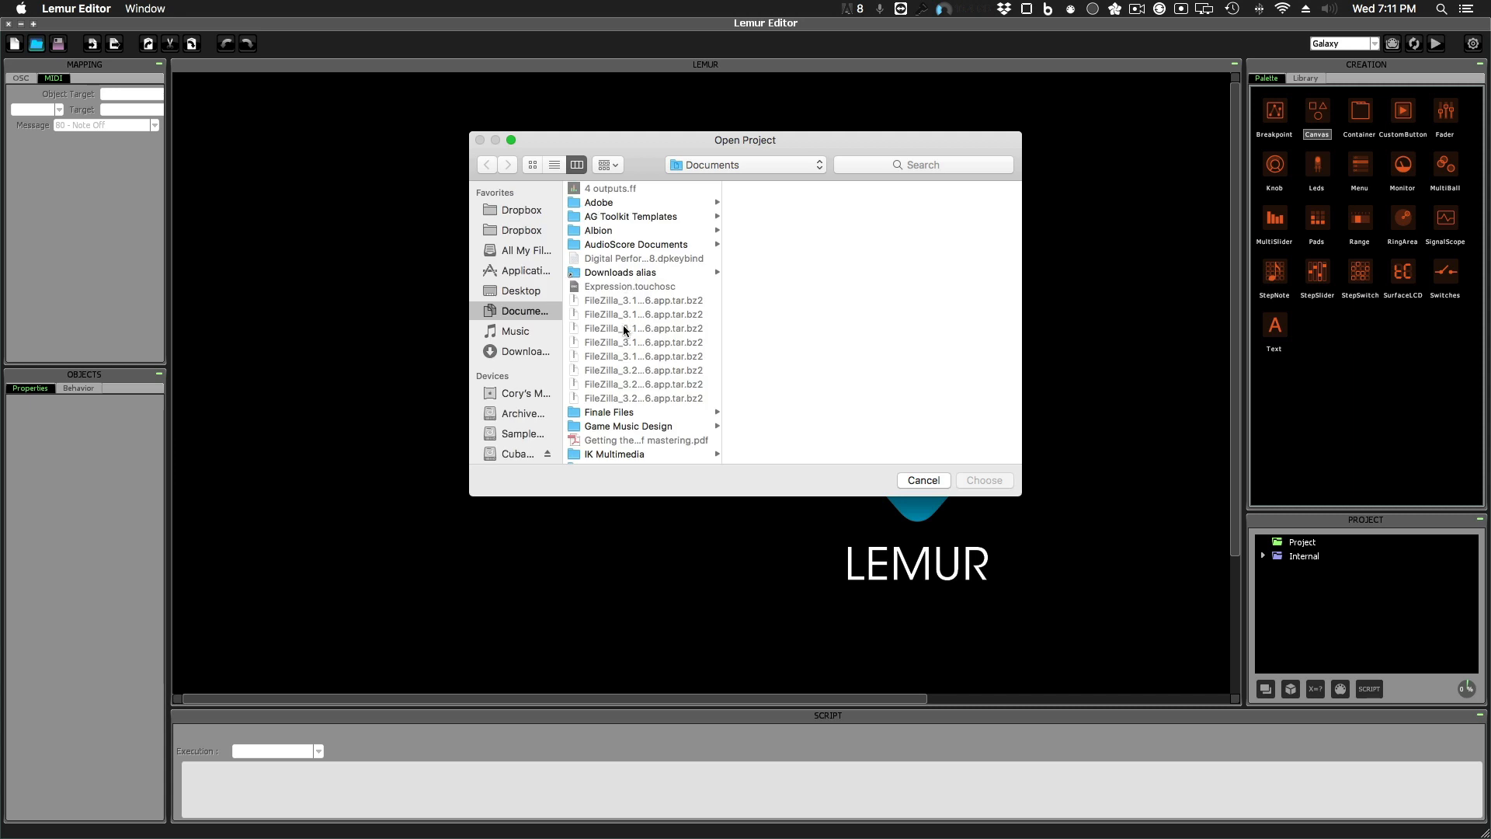
pyautogui.click(505, 208)
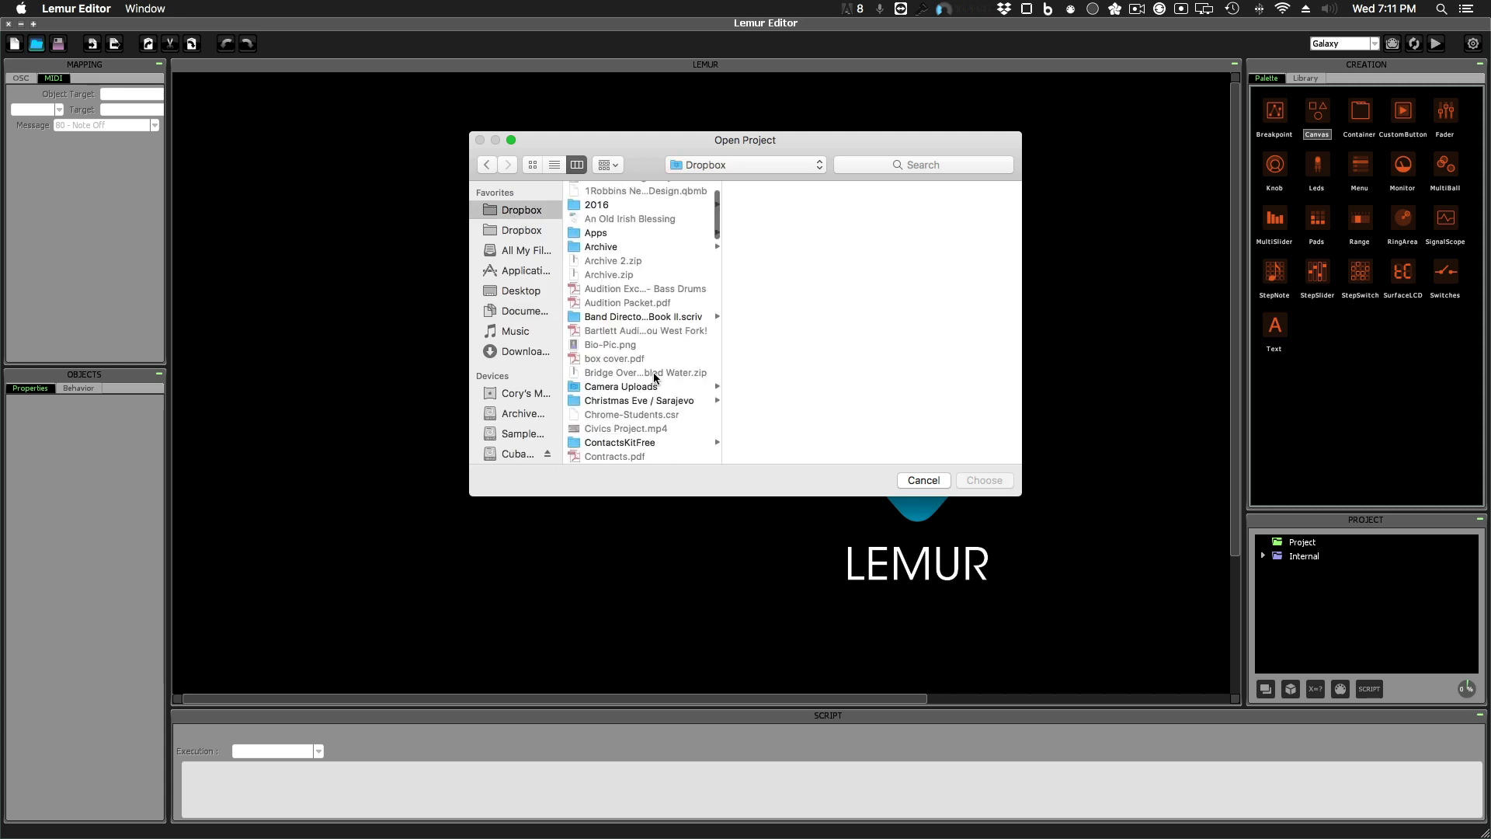
pyautogui.scroll(-20, 654, 374)
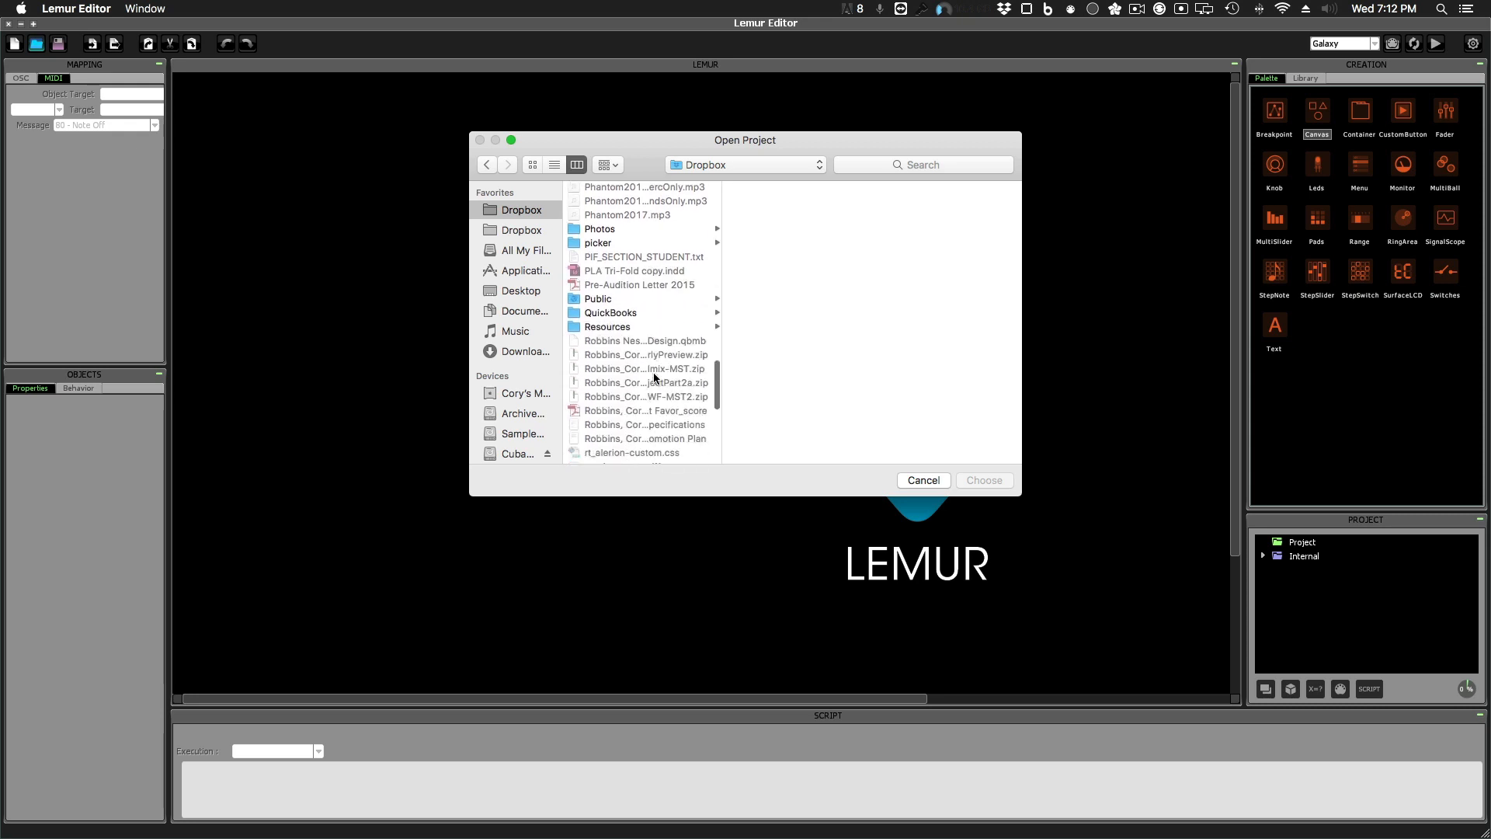
pyautogui.scroll(-20, 654, 378)
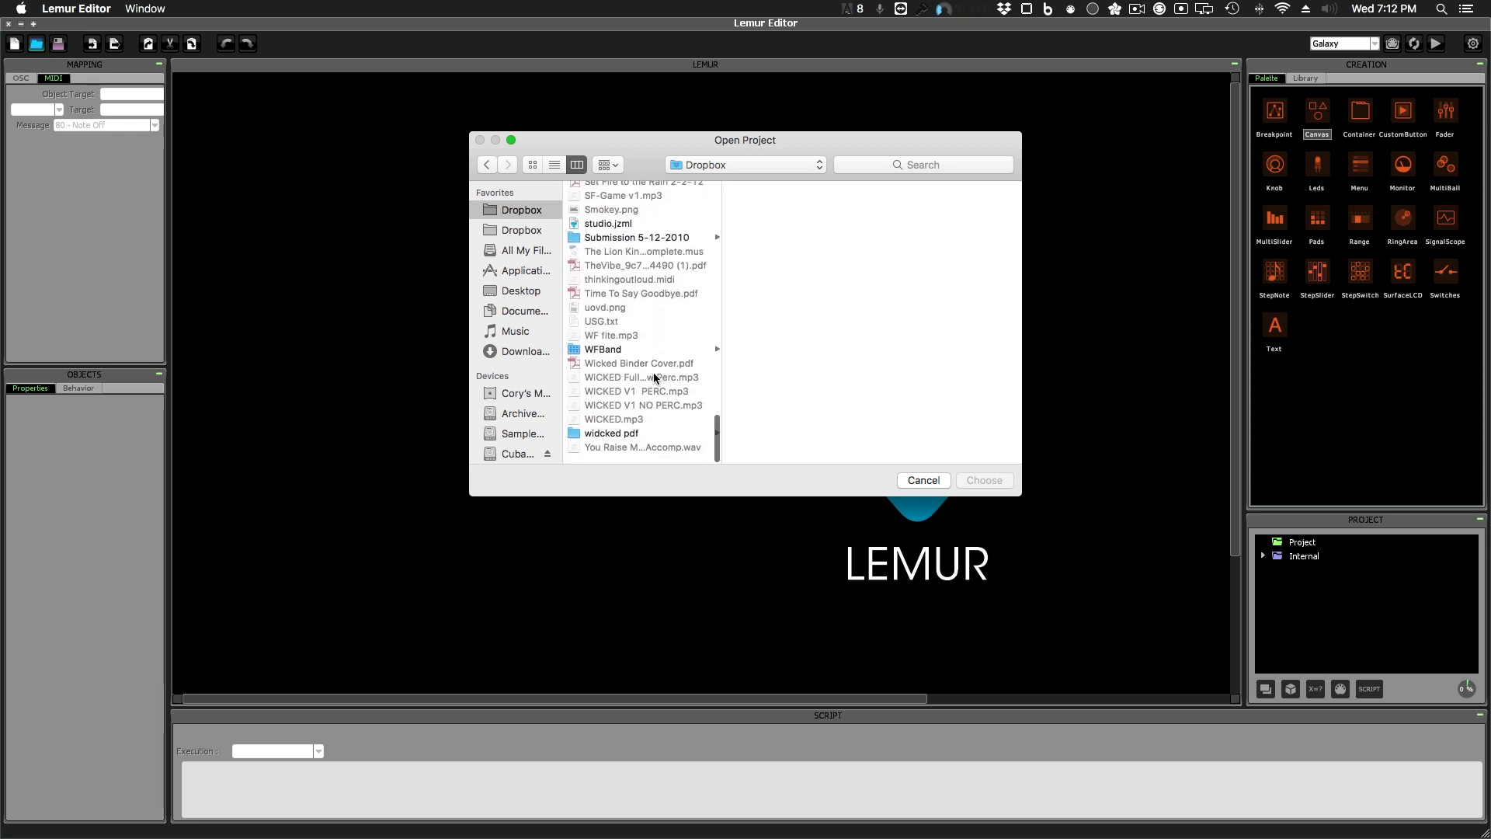
pyautogui.doubleClick(614, 231)
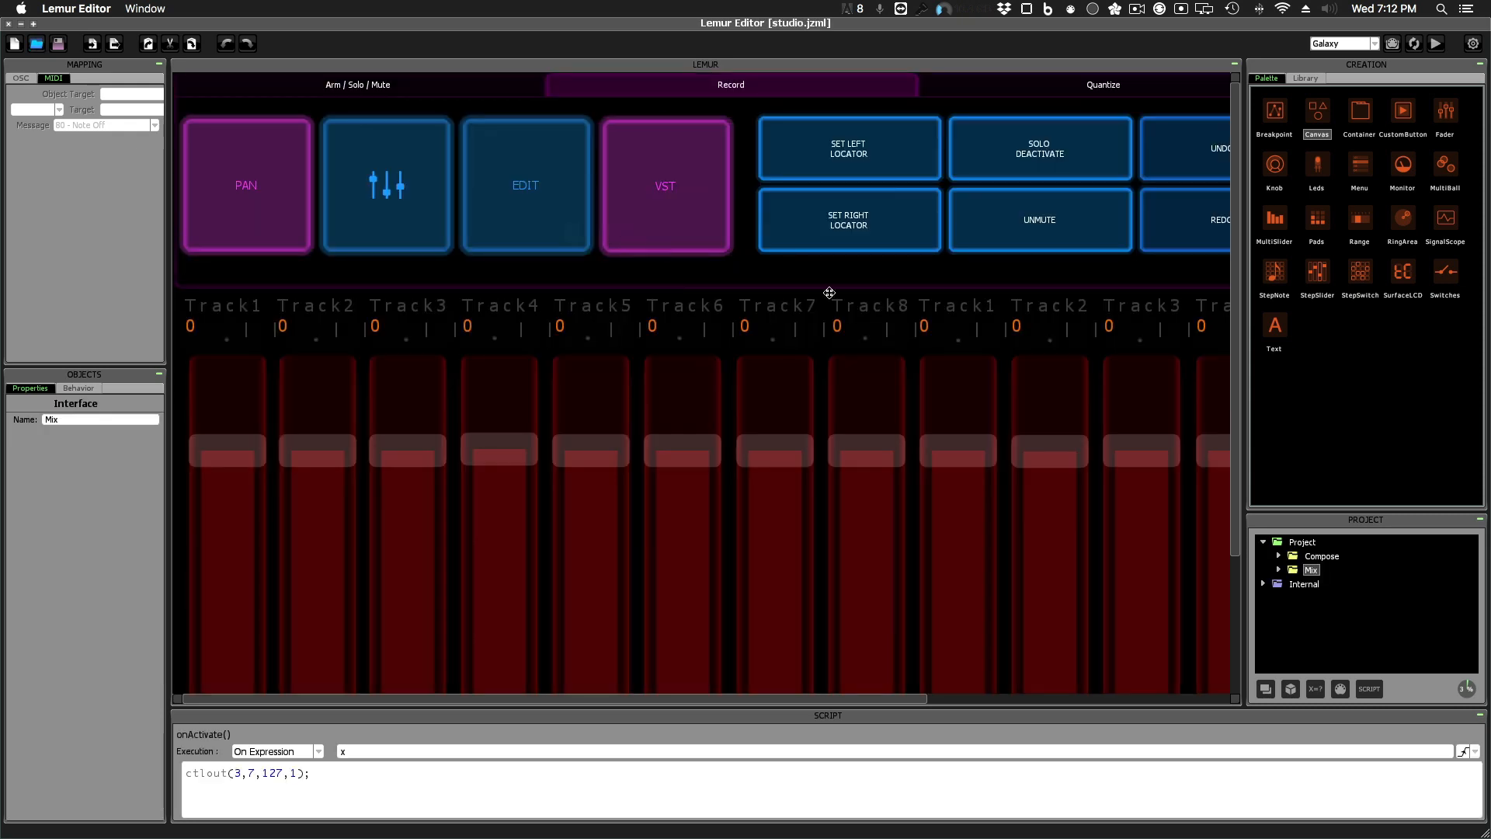
# Step: Examine the Compose interface's track organization, MIDI edit and track visibility buttons, and return to the empty Cubase project
pyautogui.click(1314, 557)
pyautogui.hscroll(10, 838, 533)
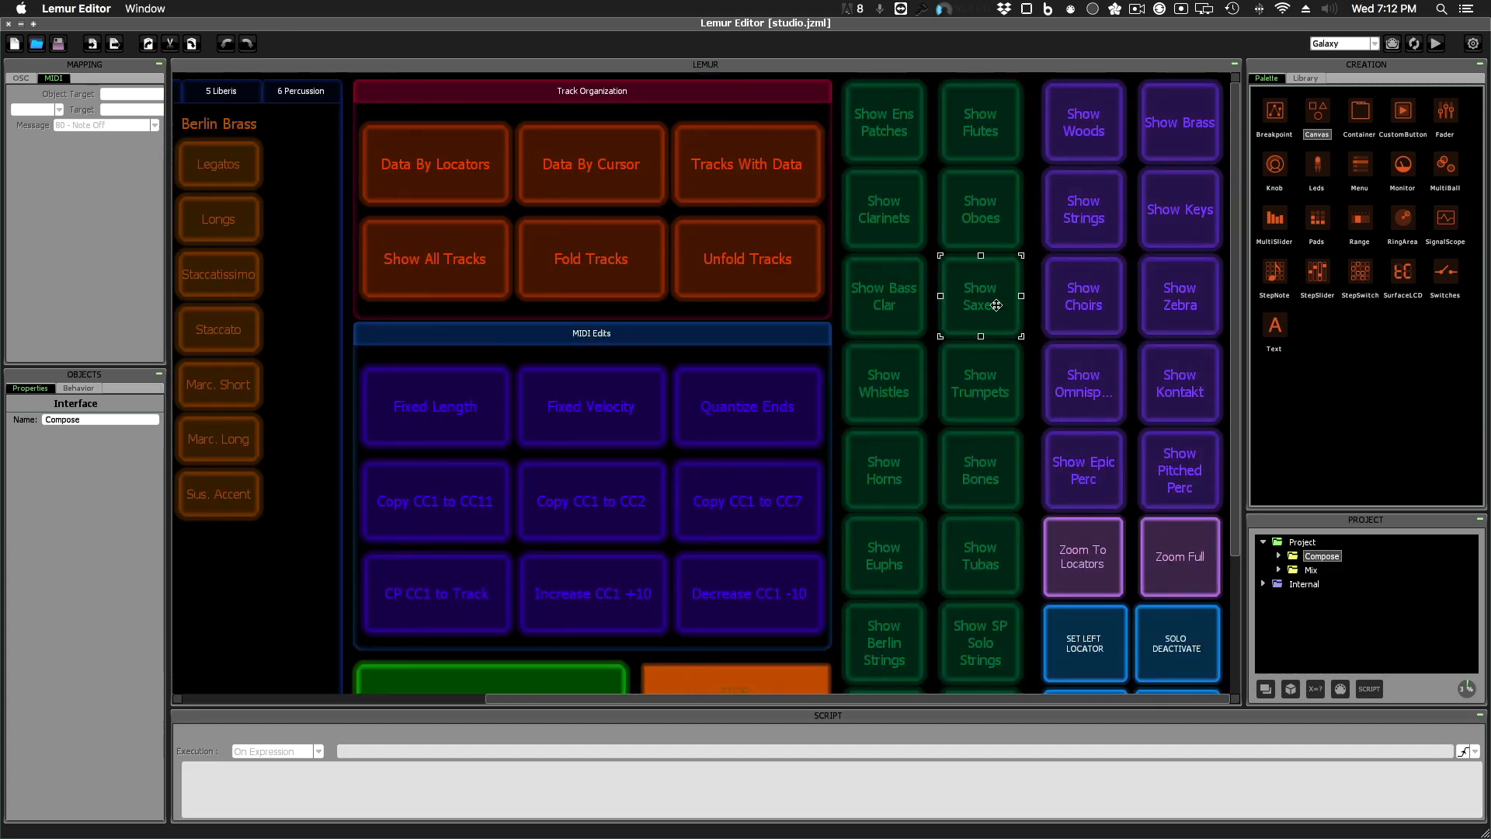
pyautogui.click(706, 487)
pyautogui.click(771, 293)
pyautogui.click(901, 480)
pyautogui.click(788, 358)
pyautogui.click(825, 235)
pyautogui.click(951, 173)
pyautogui.click(906, 326)
pyautogui.click(21, 24)
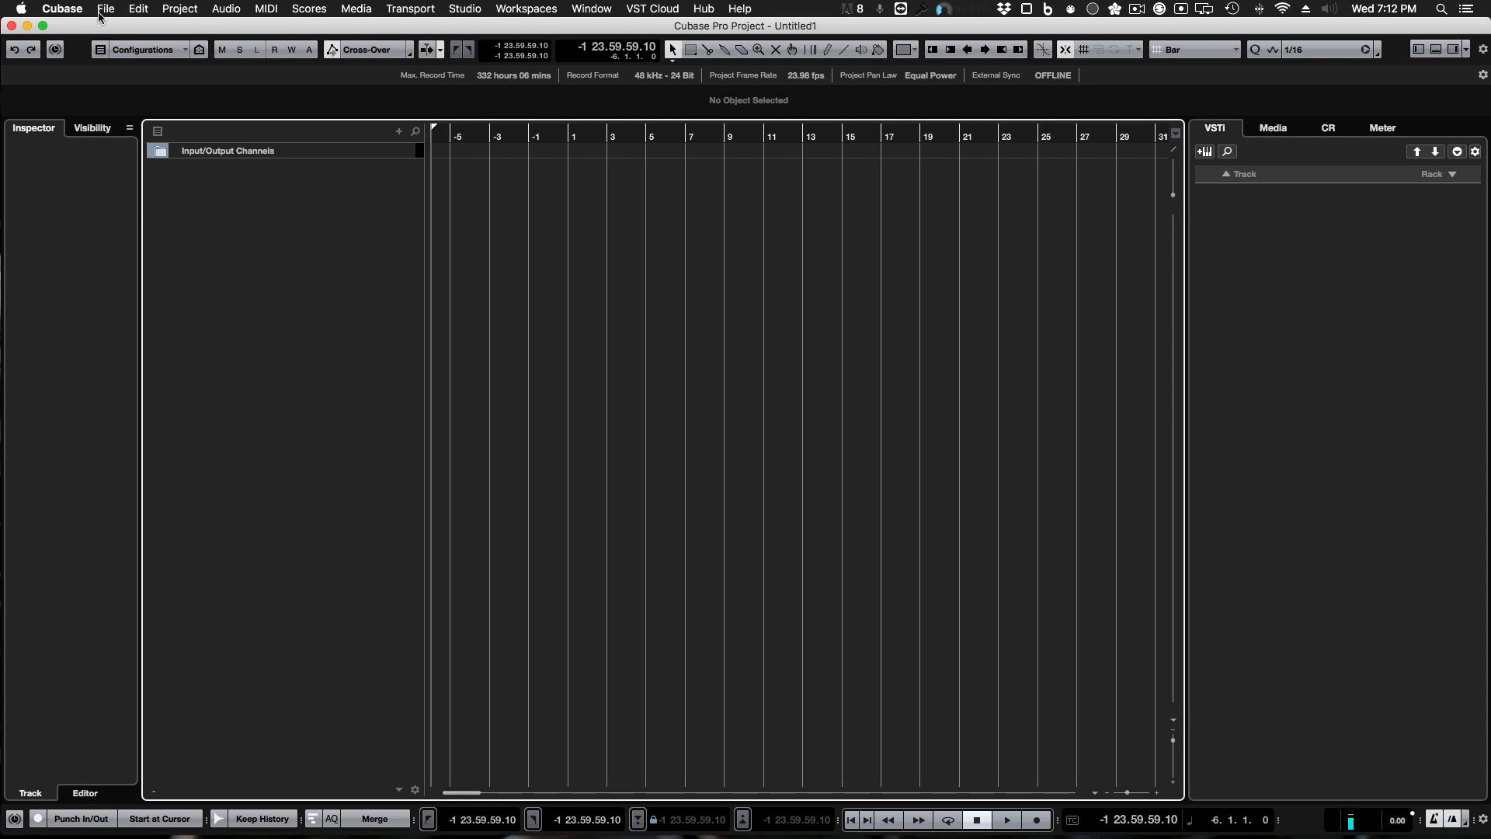
# Step: Show the macros in the Key Commands dialog, look over the list and close the dialog
pyautogui.click(106, 8)
pyautogui.click(197, 316)
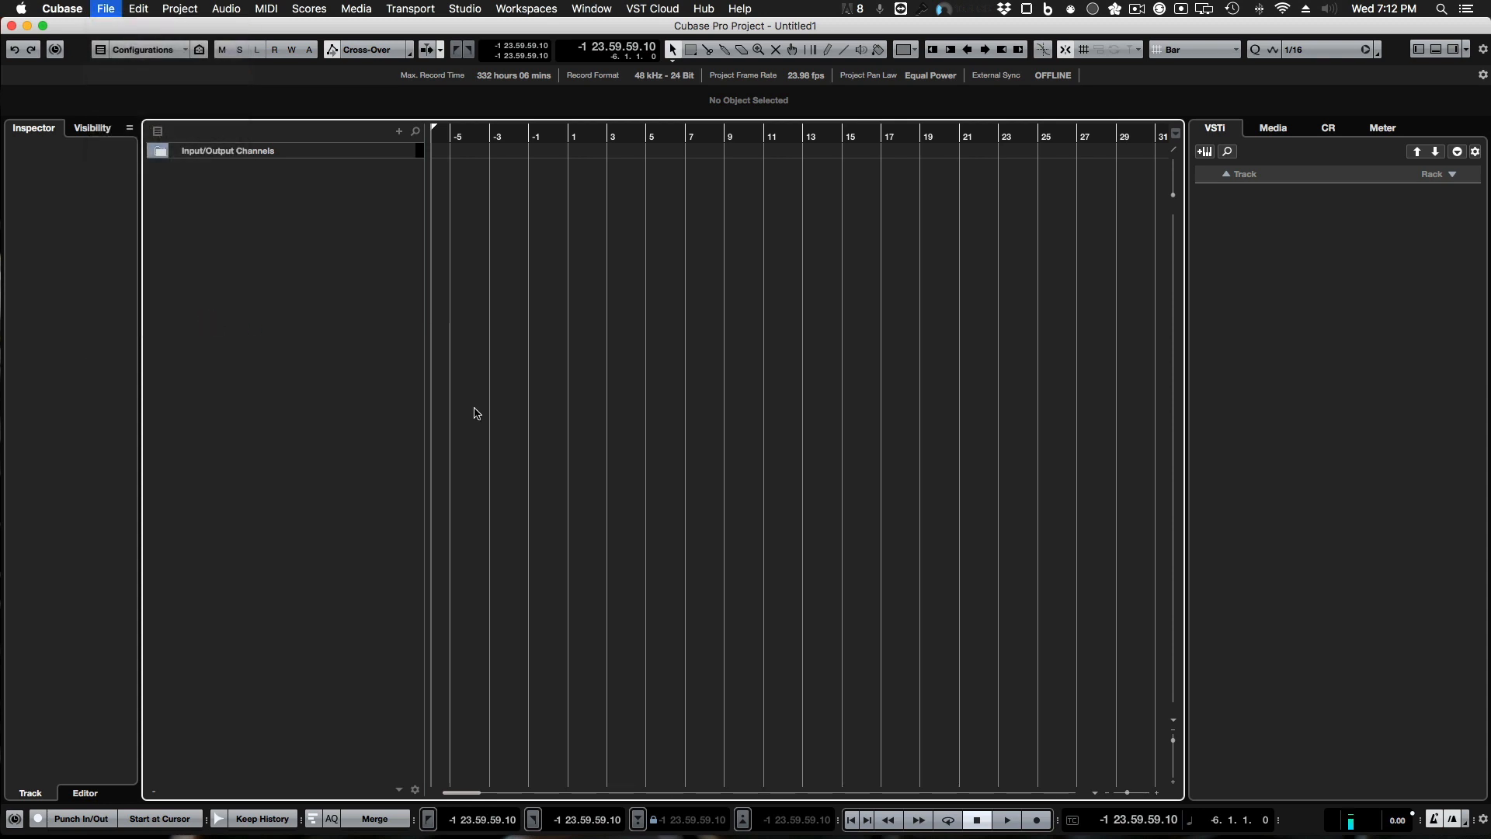
pyautogui.click(1093, 705)
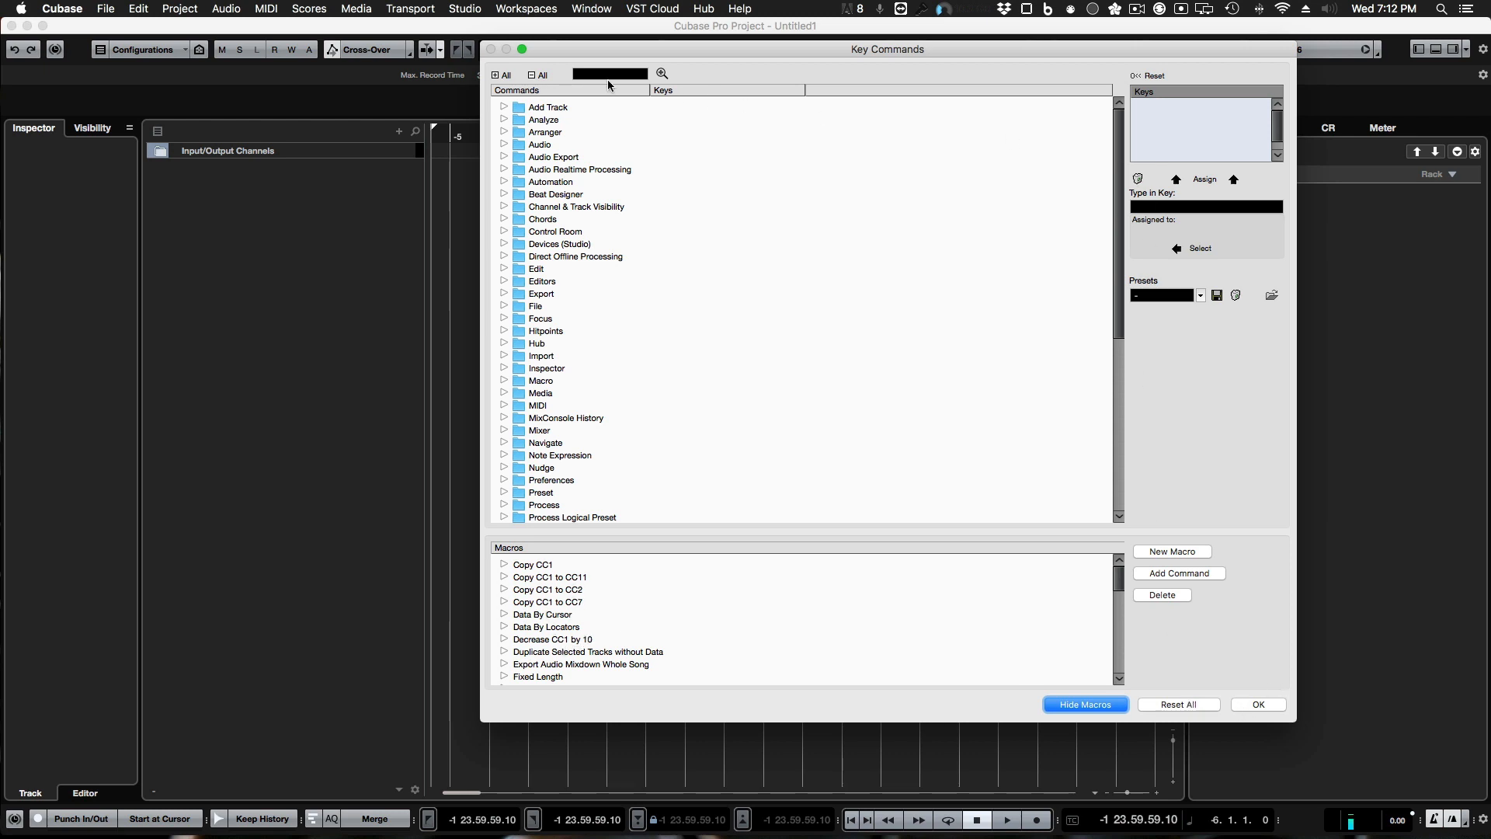
pyautogui.click(1259, 704)
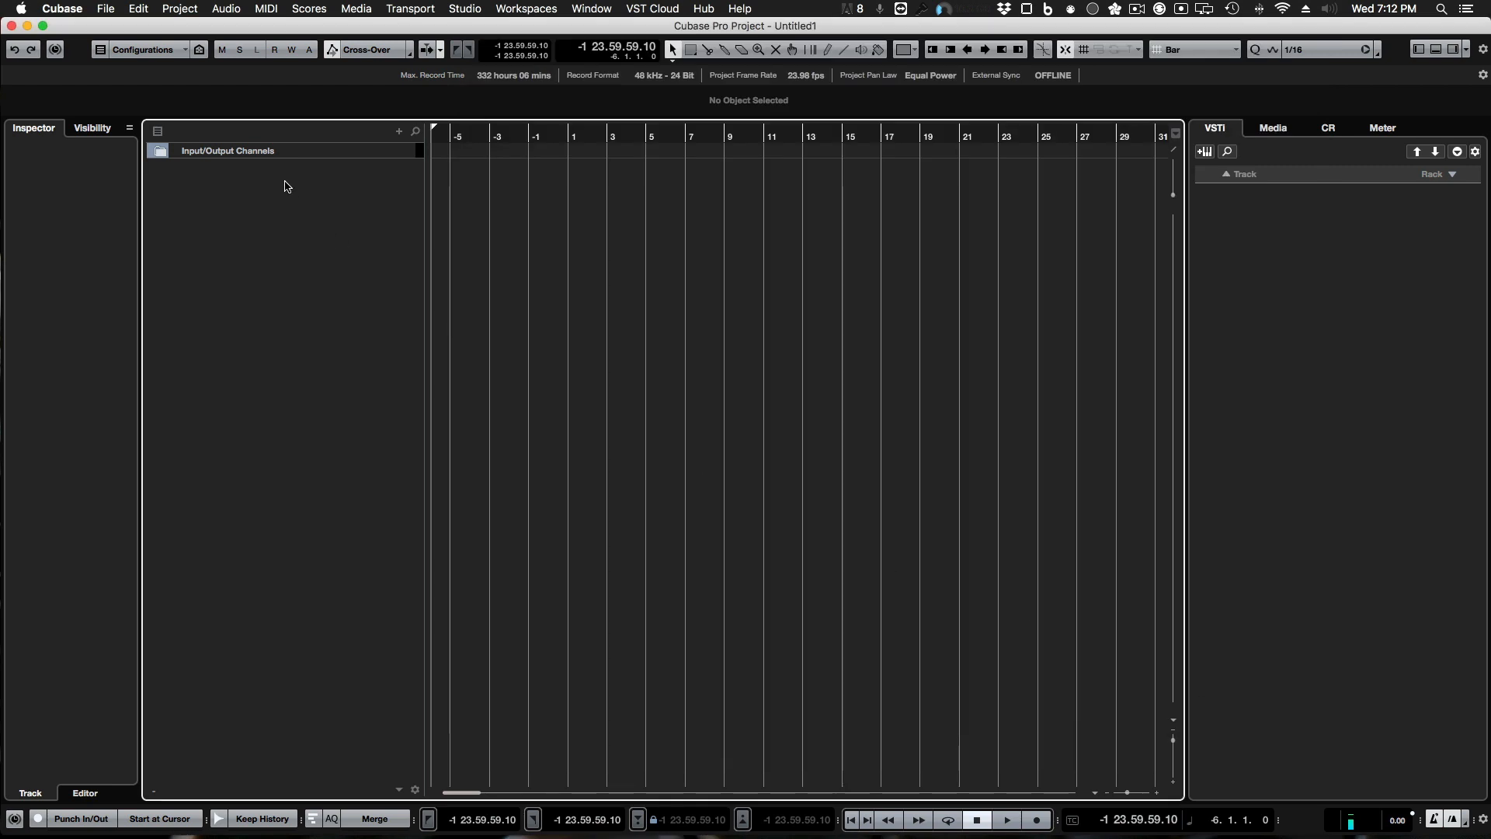
# Step: Look through the Project Logical Editor's presets, including the hide and show macros, and close the editor without loading one
pyautogui.click(190, 9)
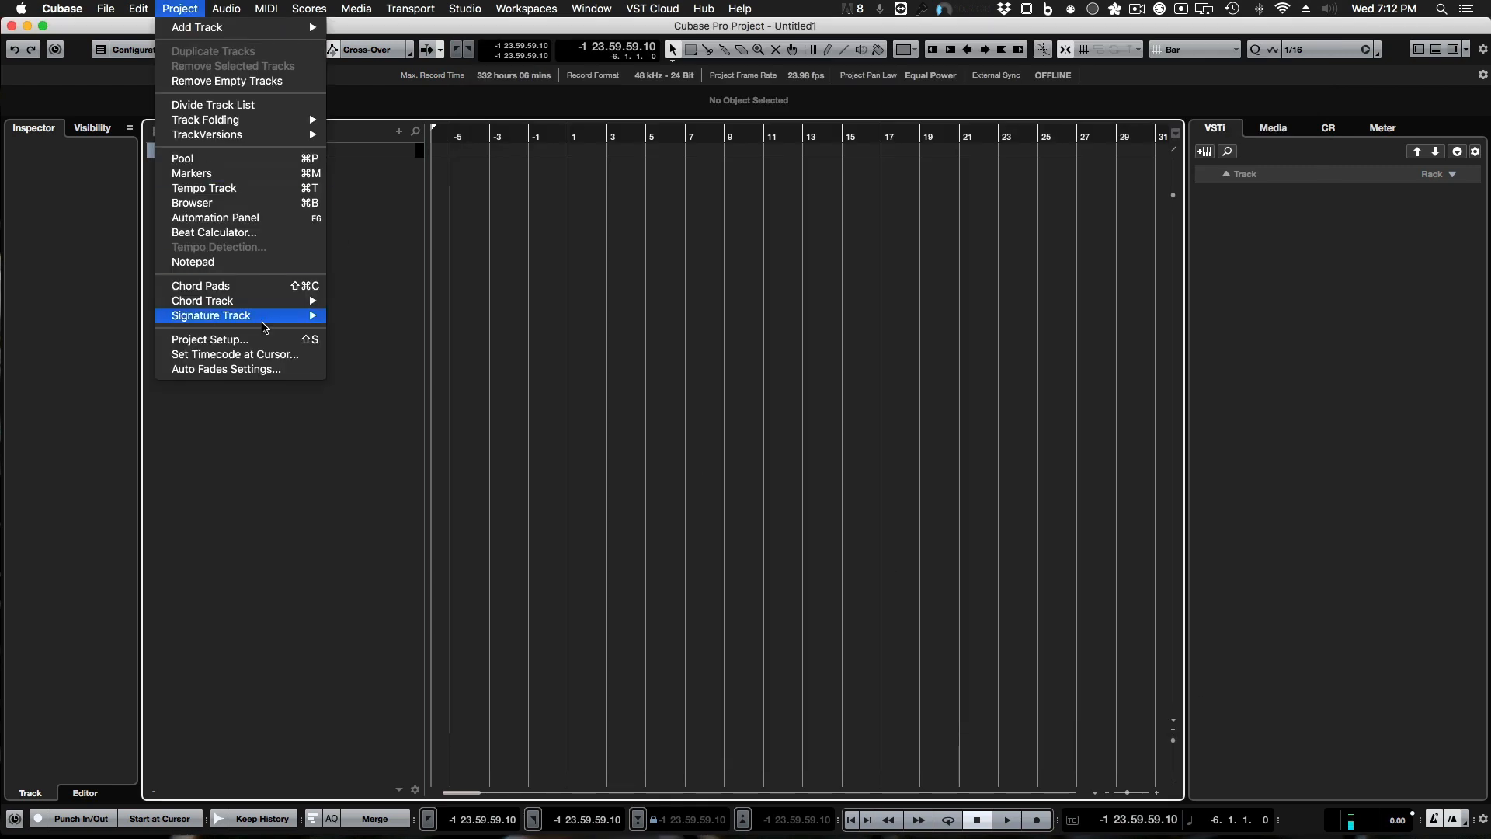
pyautogui.moveTo(138, 10)
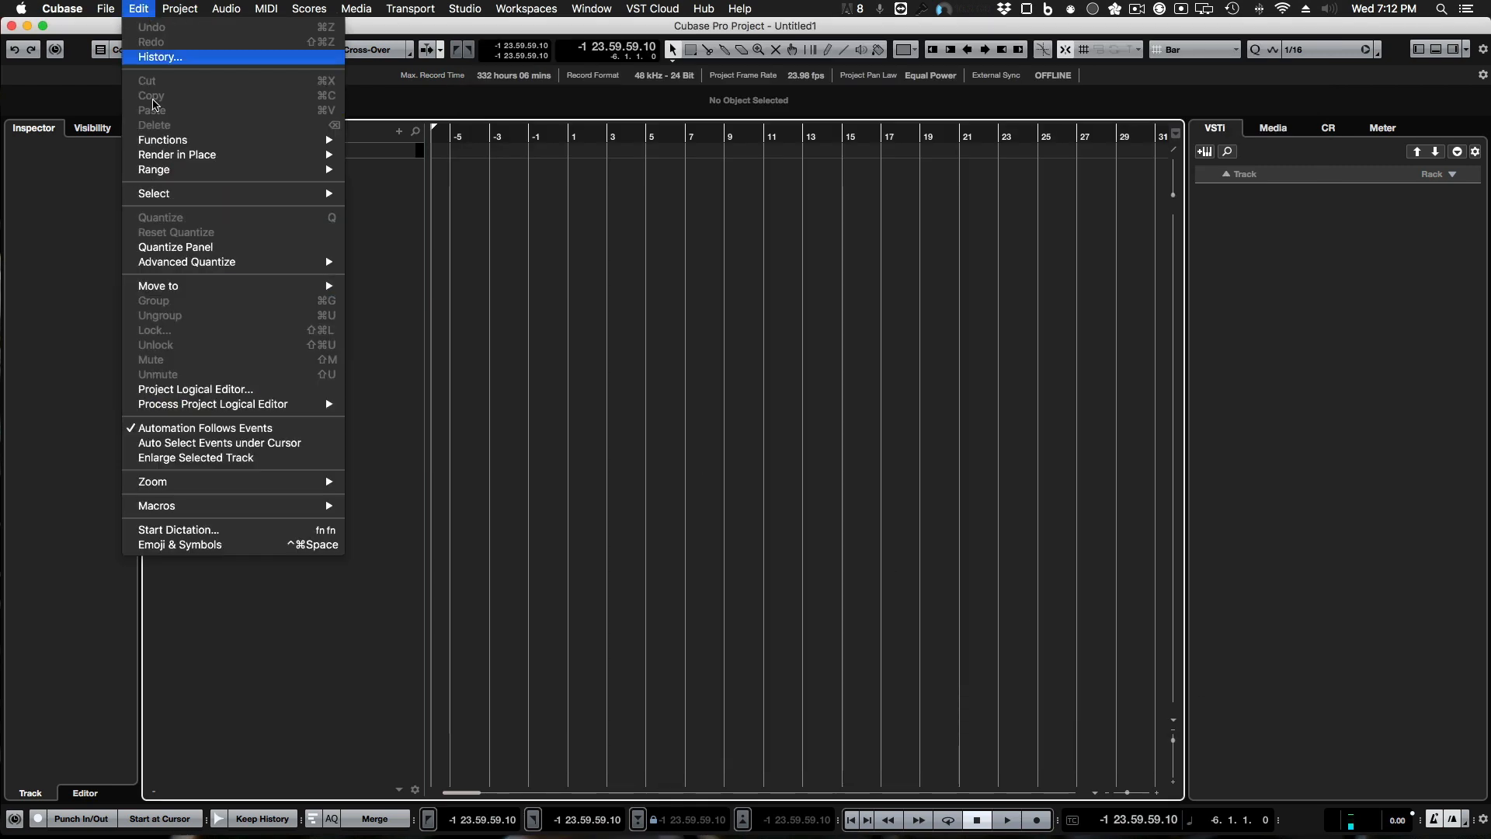
pyautogui.click(293, 390)
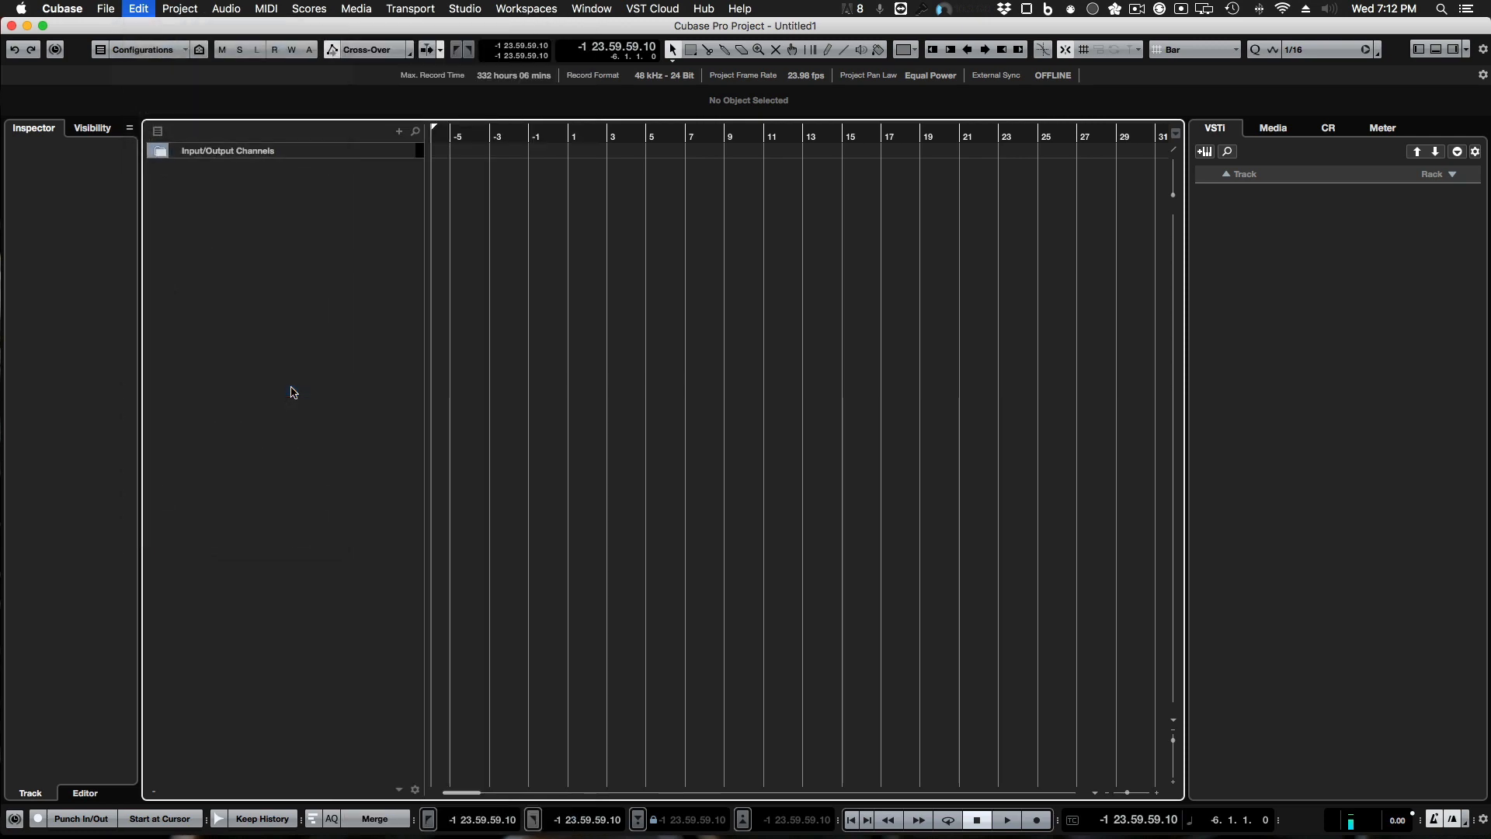
pyautogui.click(681, 265)
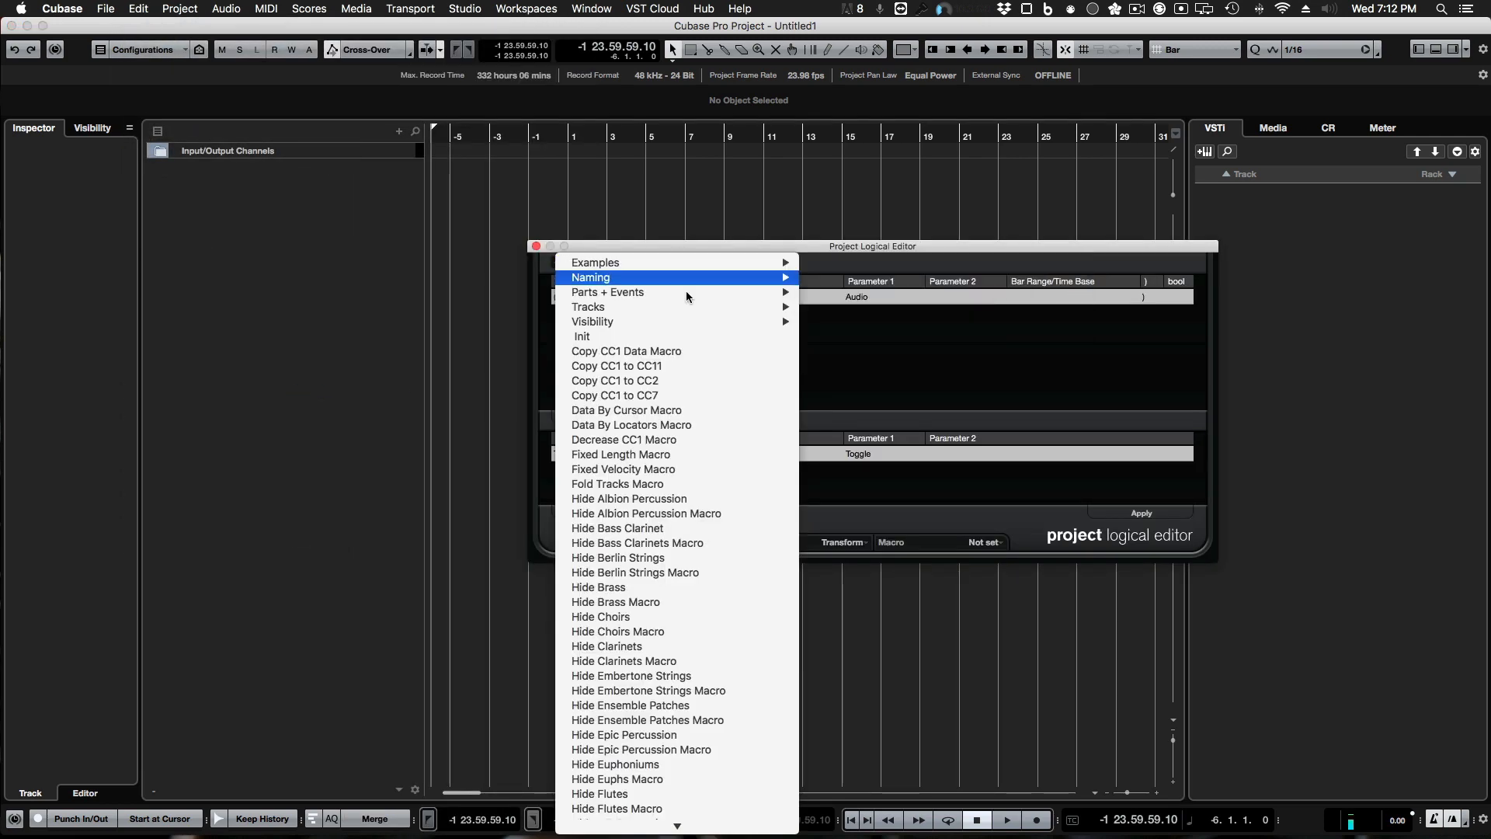
pyautogui.scroll(-10, 697, 665)
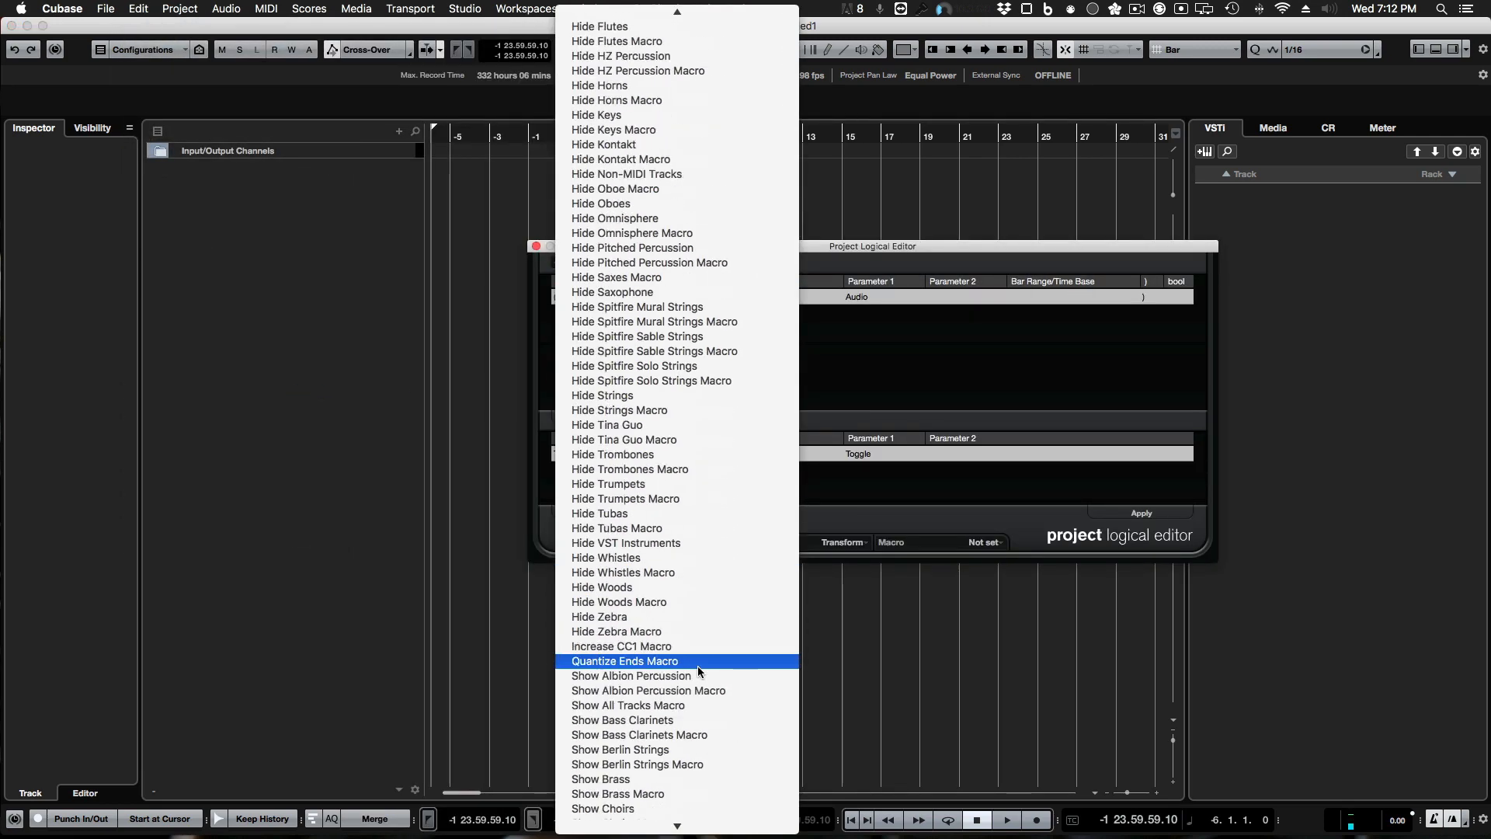
pyautogui.scroll(-6, 697, 665)
pyautogui.scroll(12, 697, 665)
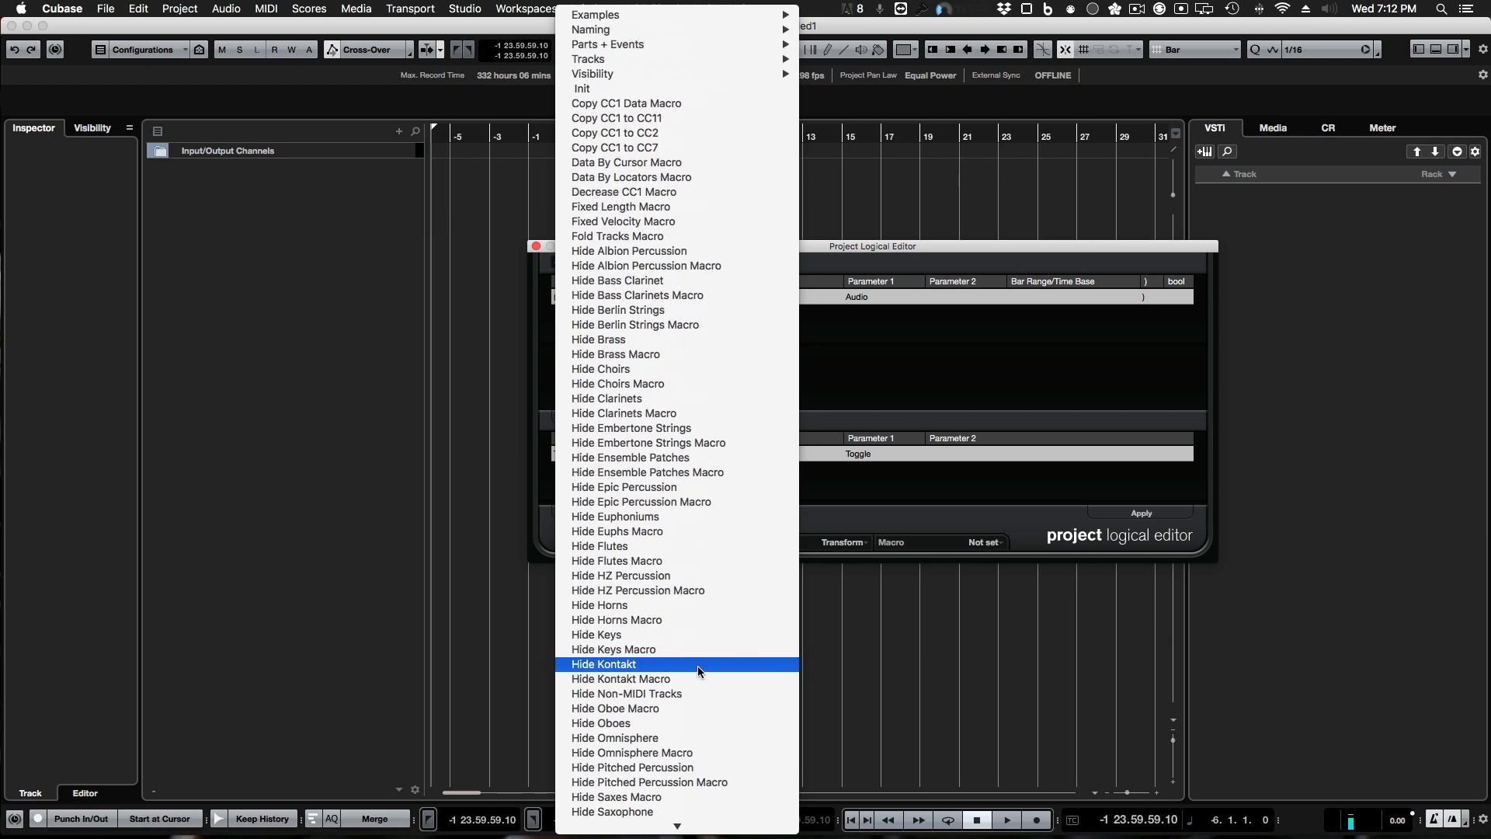
pyautogui.click(950, 255)
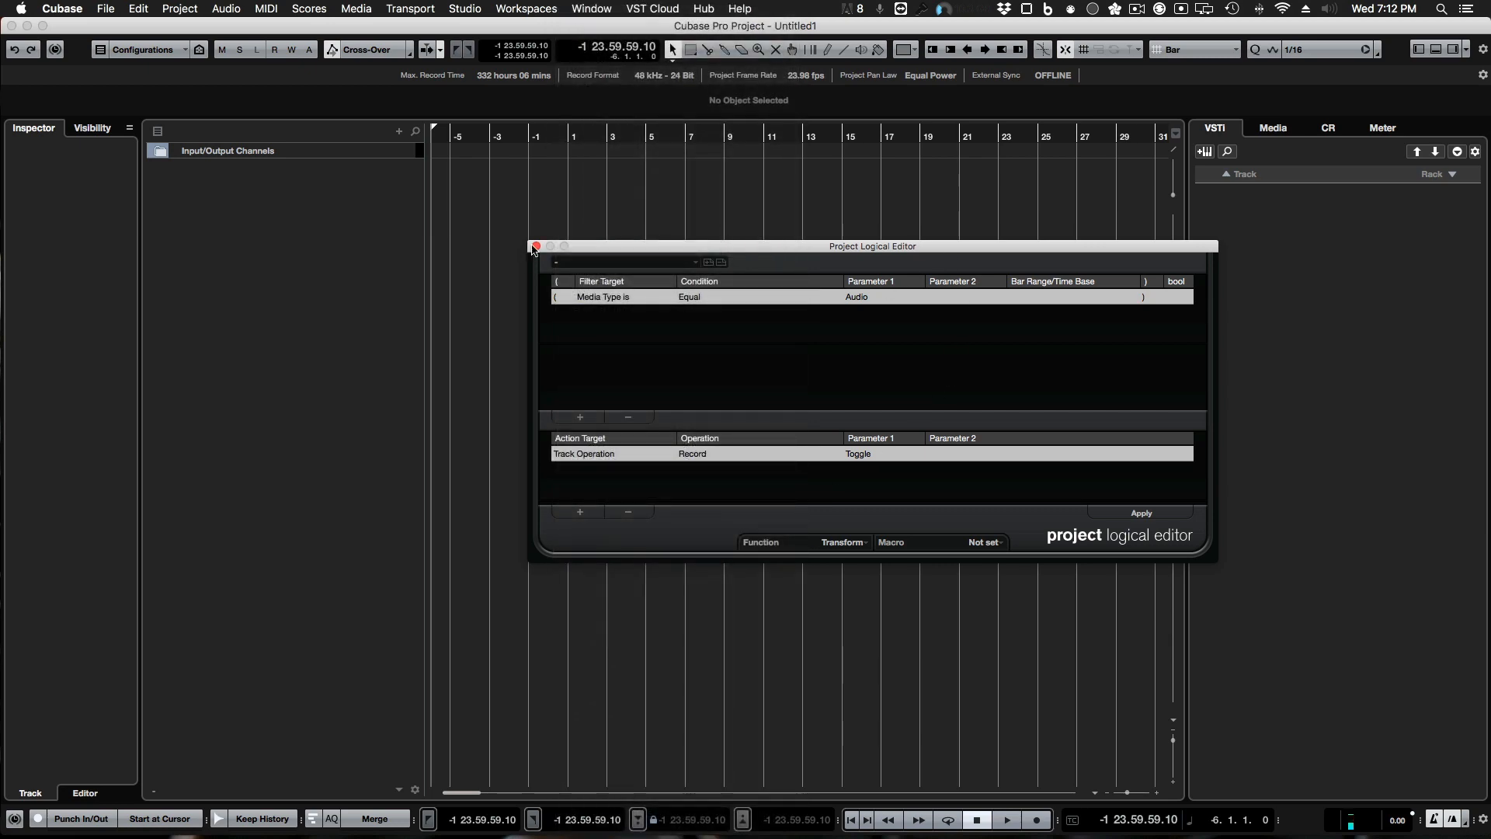
pyautogui.click(536, 246)
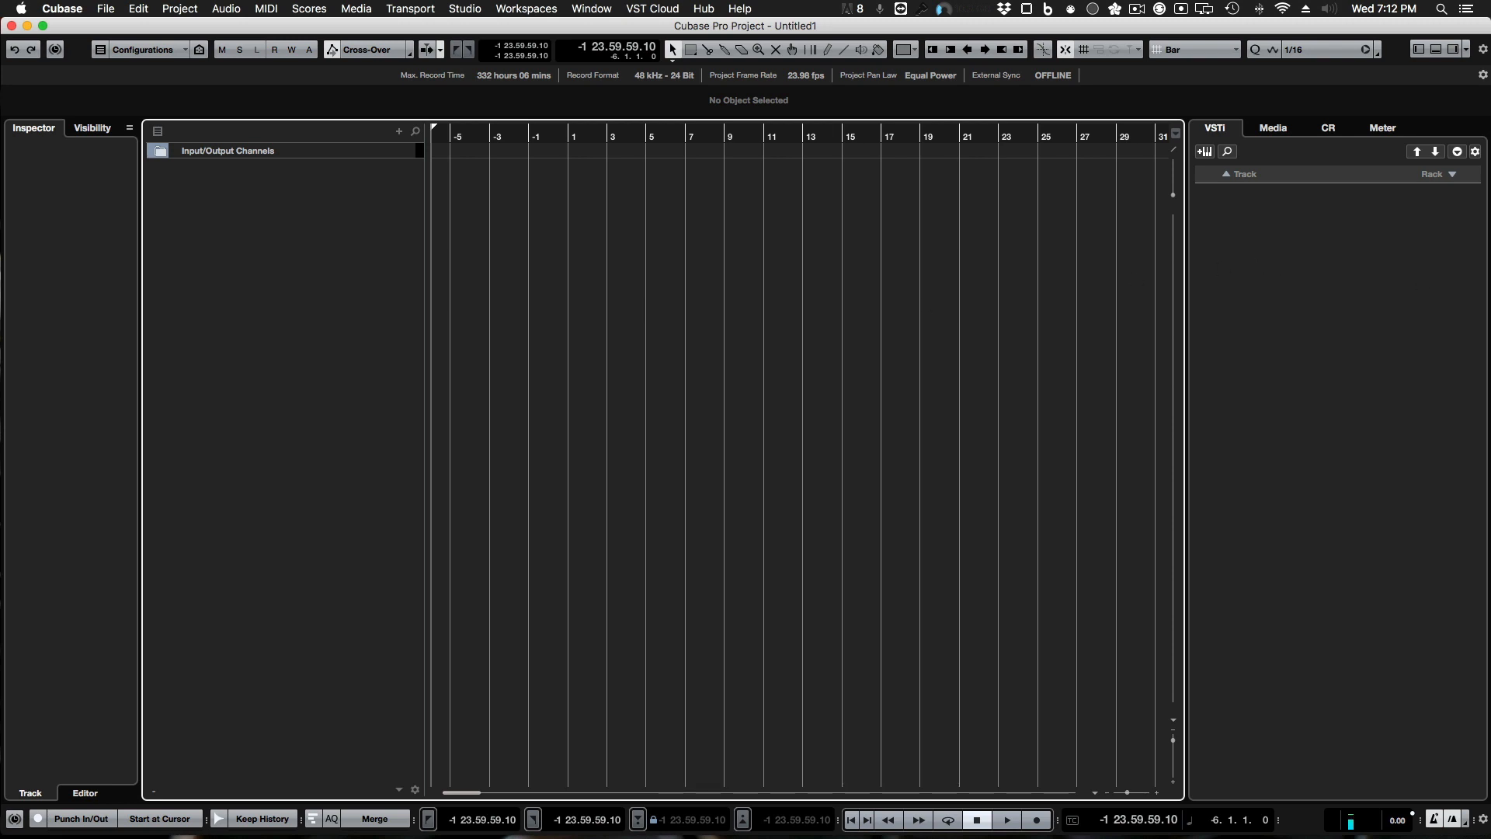
# Step: Bring up the R710 Vienna Ensemble Pro Setup document in Chrome, review its outline of instrument groups and put the window away
pyautogui.moveTo(1490, 128); pyautogui.dragTo(1059, 38)
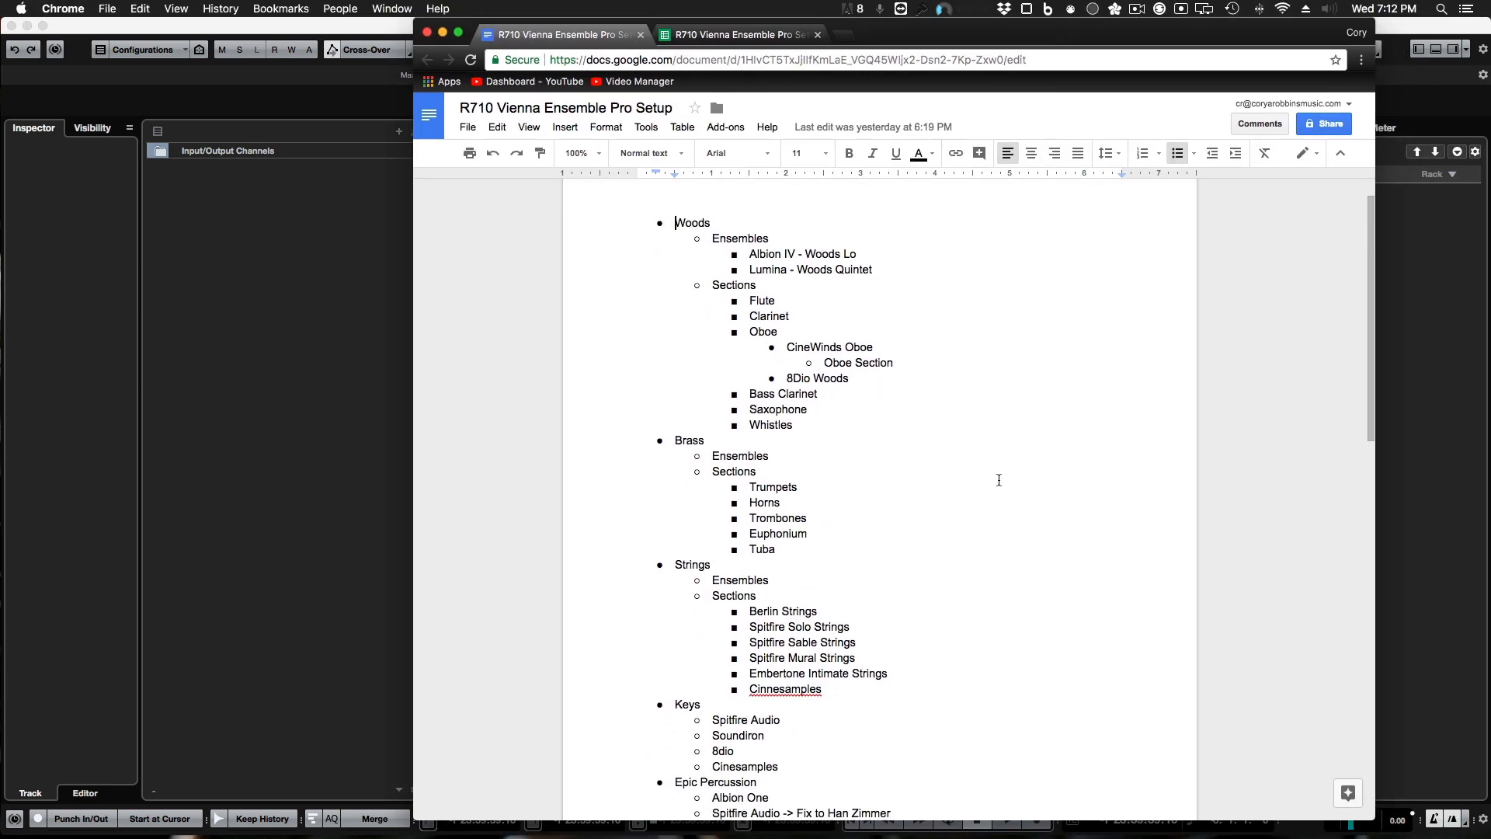
pyautogui.scroll(1, 995, 480)
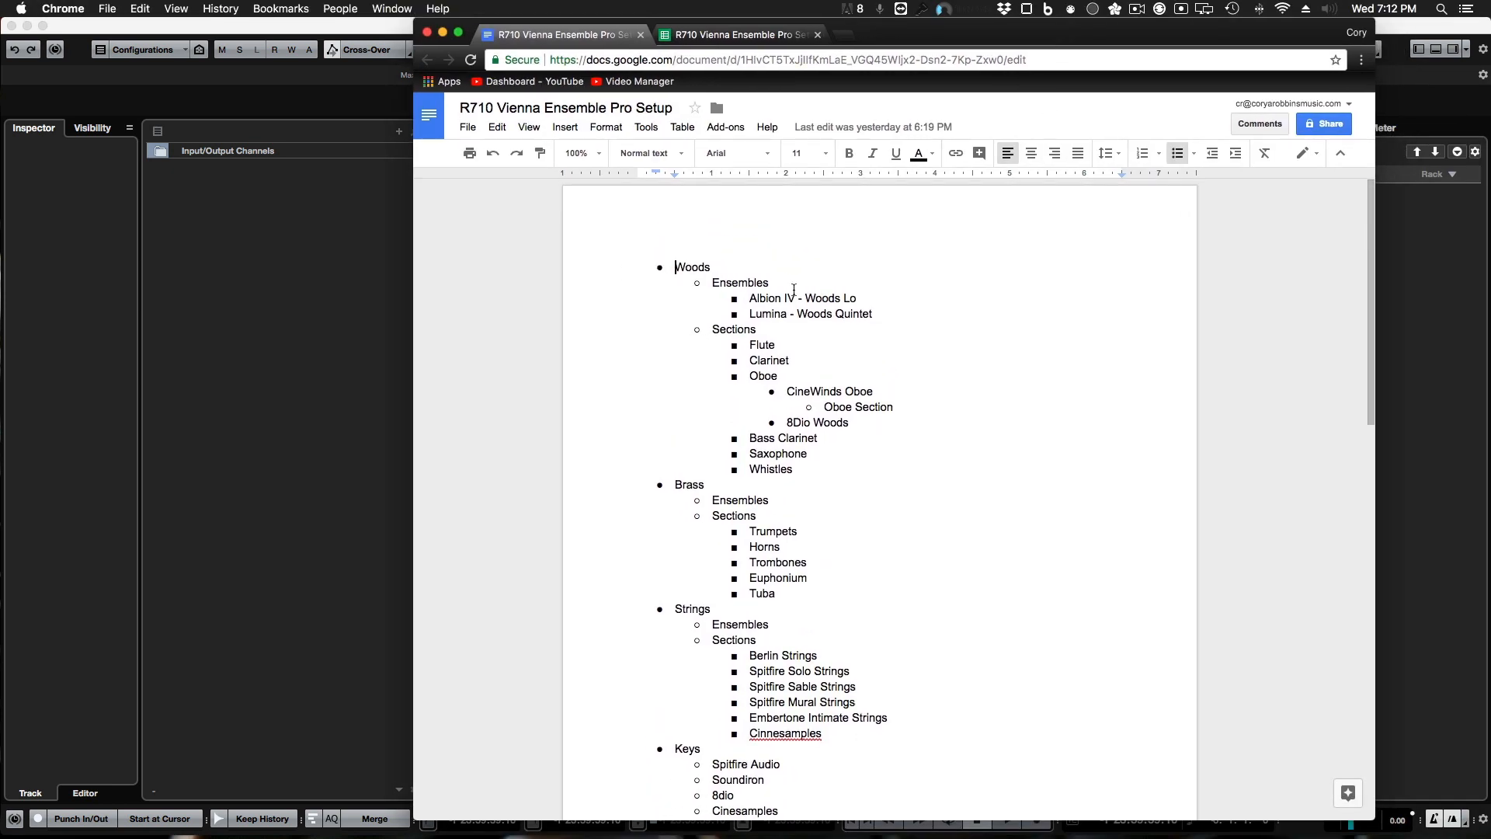
pyautogui.scroll(-5, 837, 461)
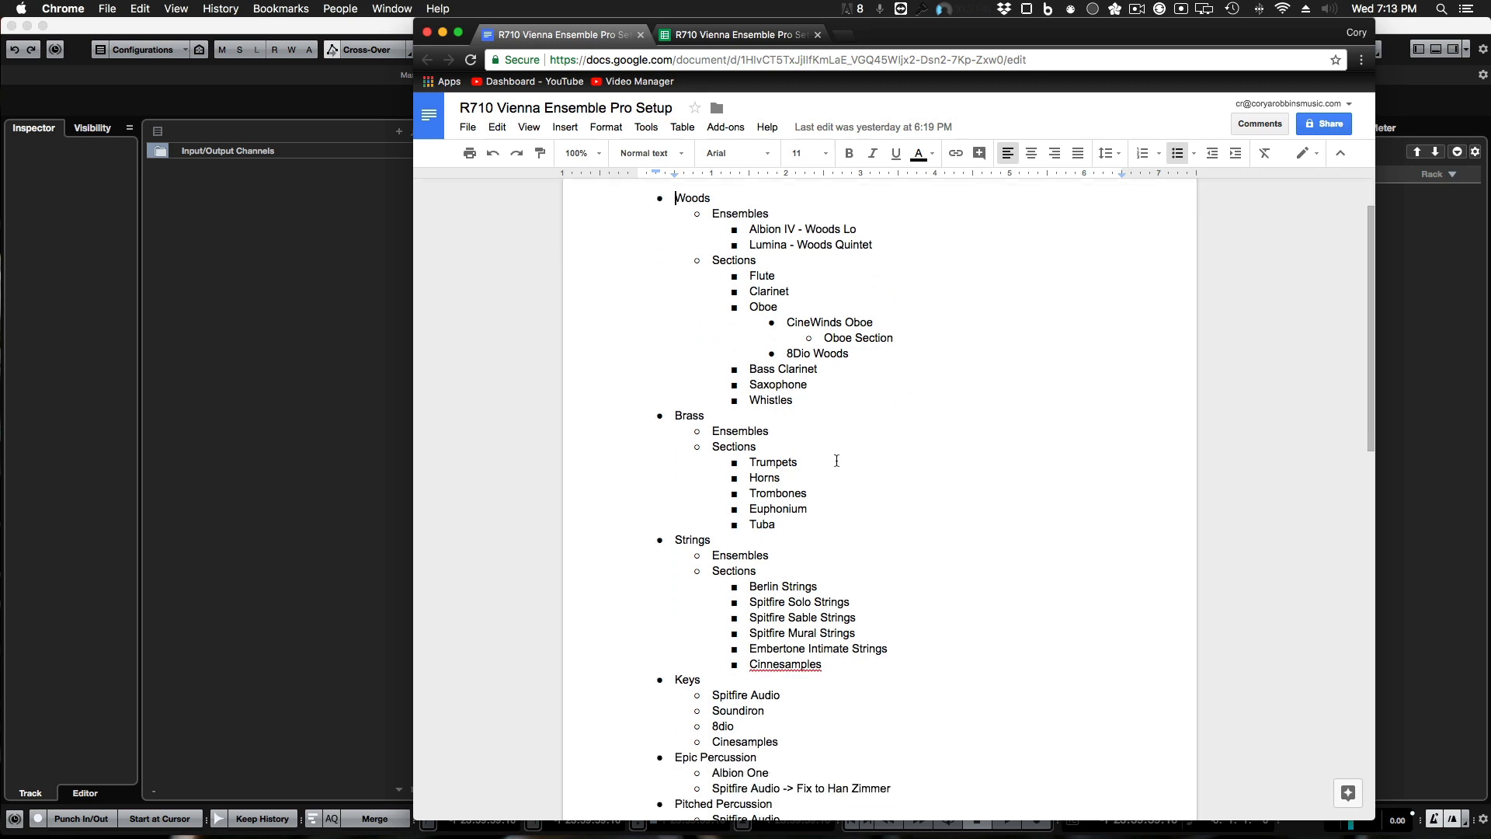
pyautogui.scroll(-8, 836, 460)
pyautogui.scroll(5, 836, 461)
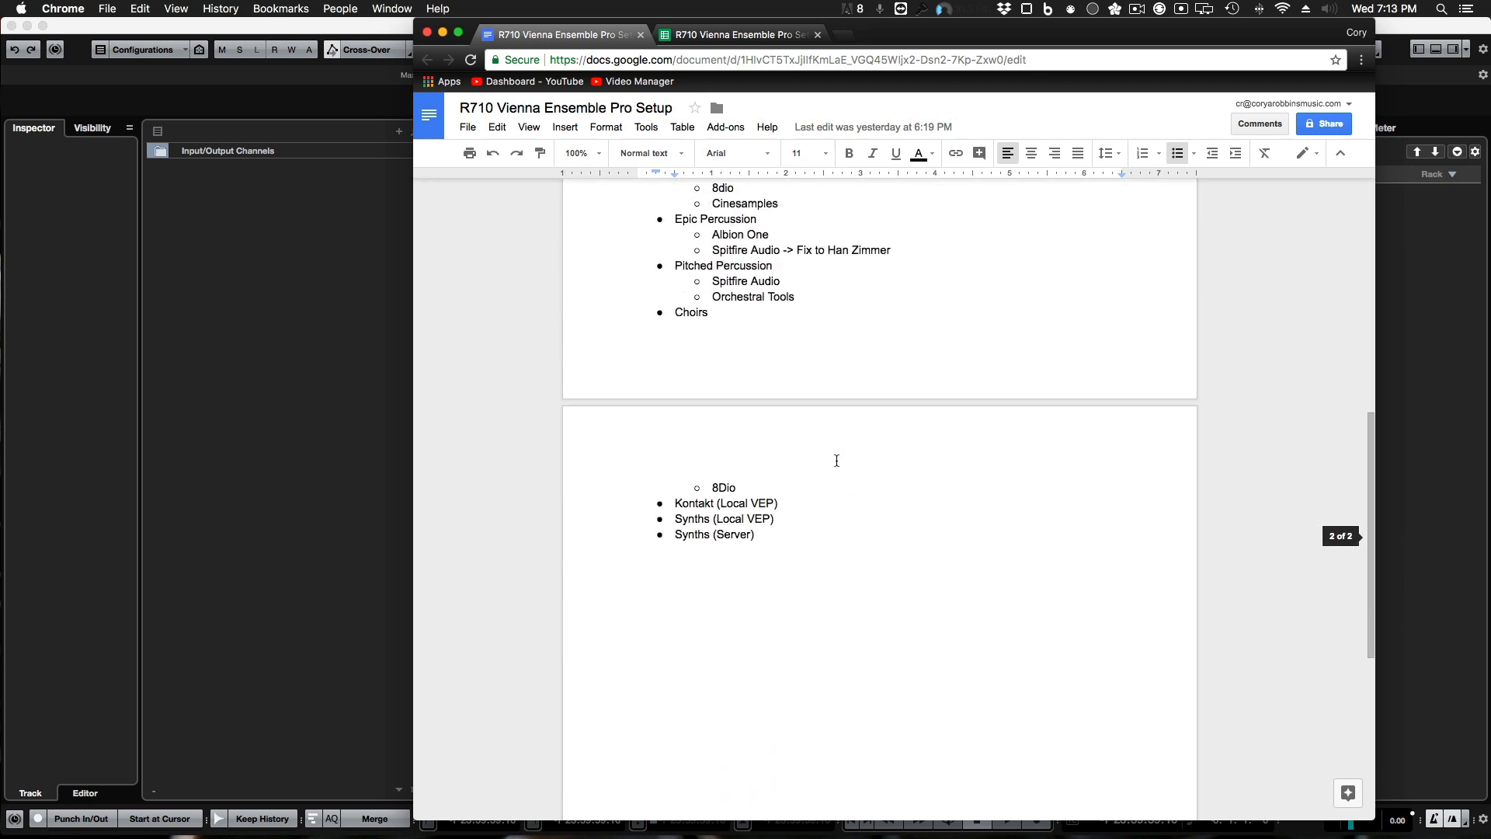
pyautogui.scroll(9, 837, 461)
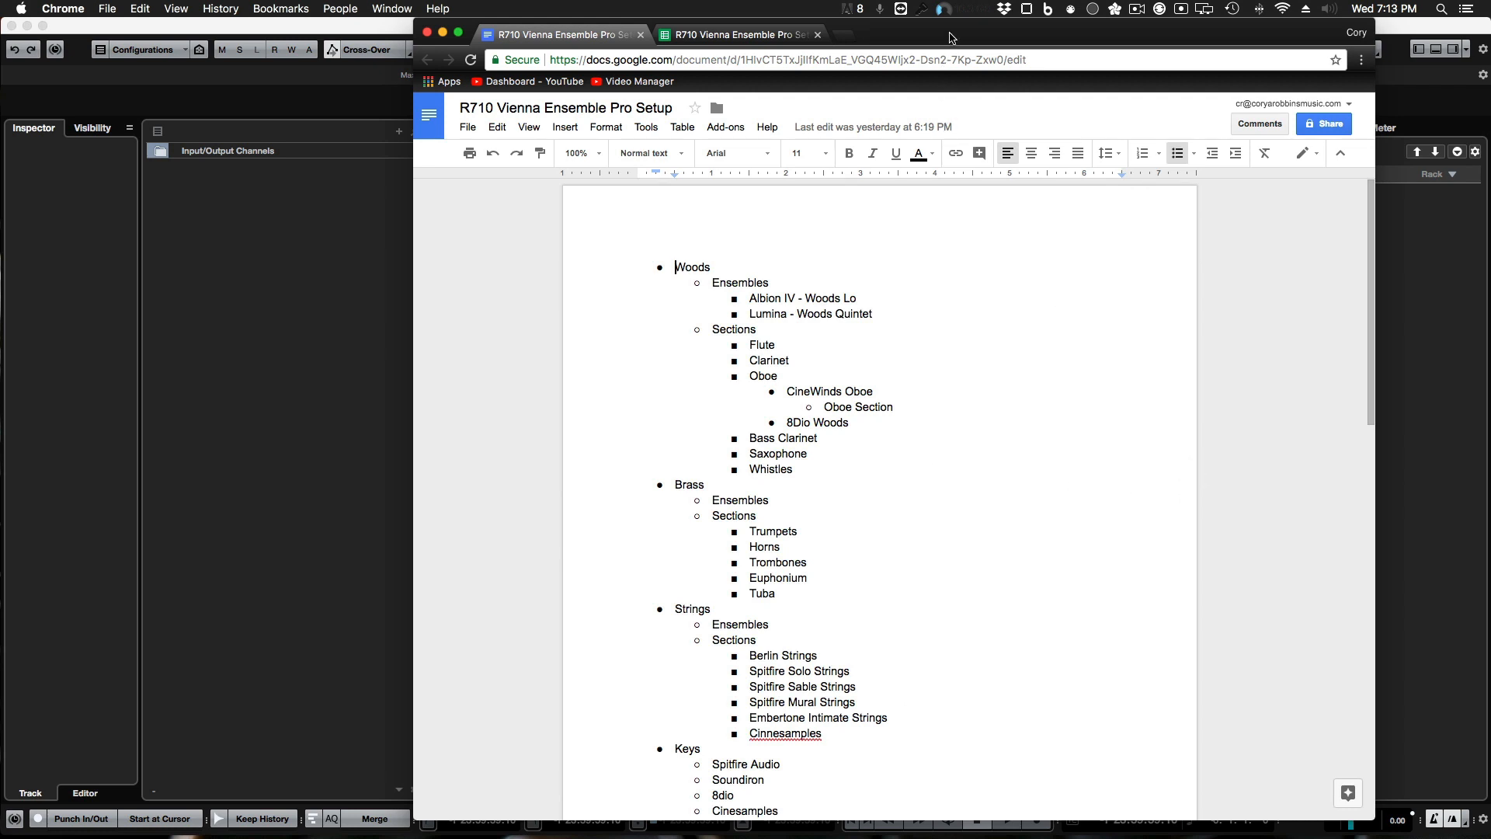
pyautogui.press('super+m')
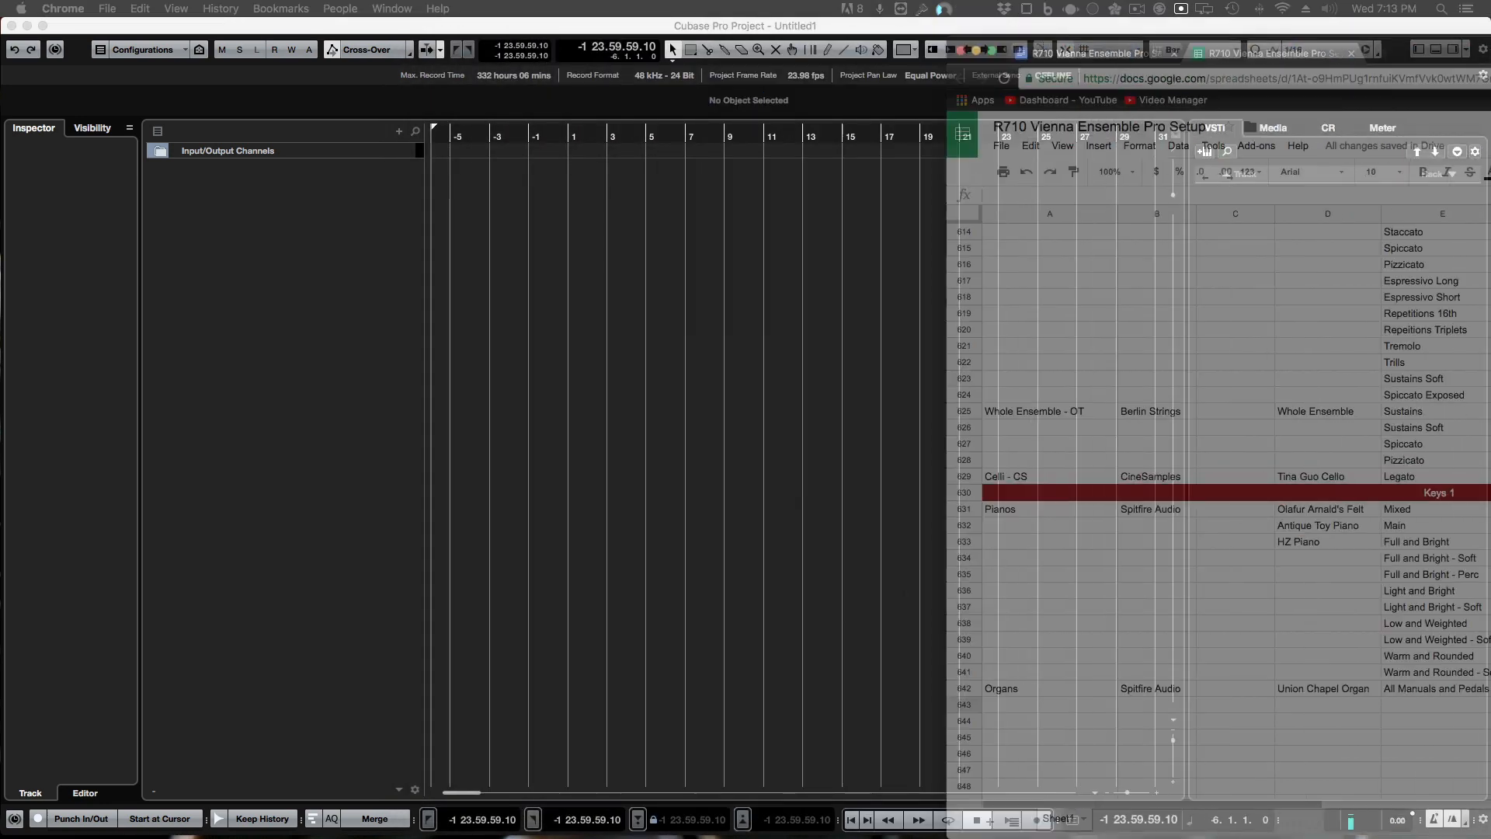
# Step: Bring up the R710 Vienna Ensemble Pro Setup spreadsheet and review its articulation, port, channel, output and group assignments
pyautogui.moveTo(1490, 54); pyautogui.dragTo(1080, 53)
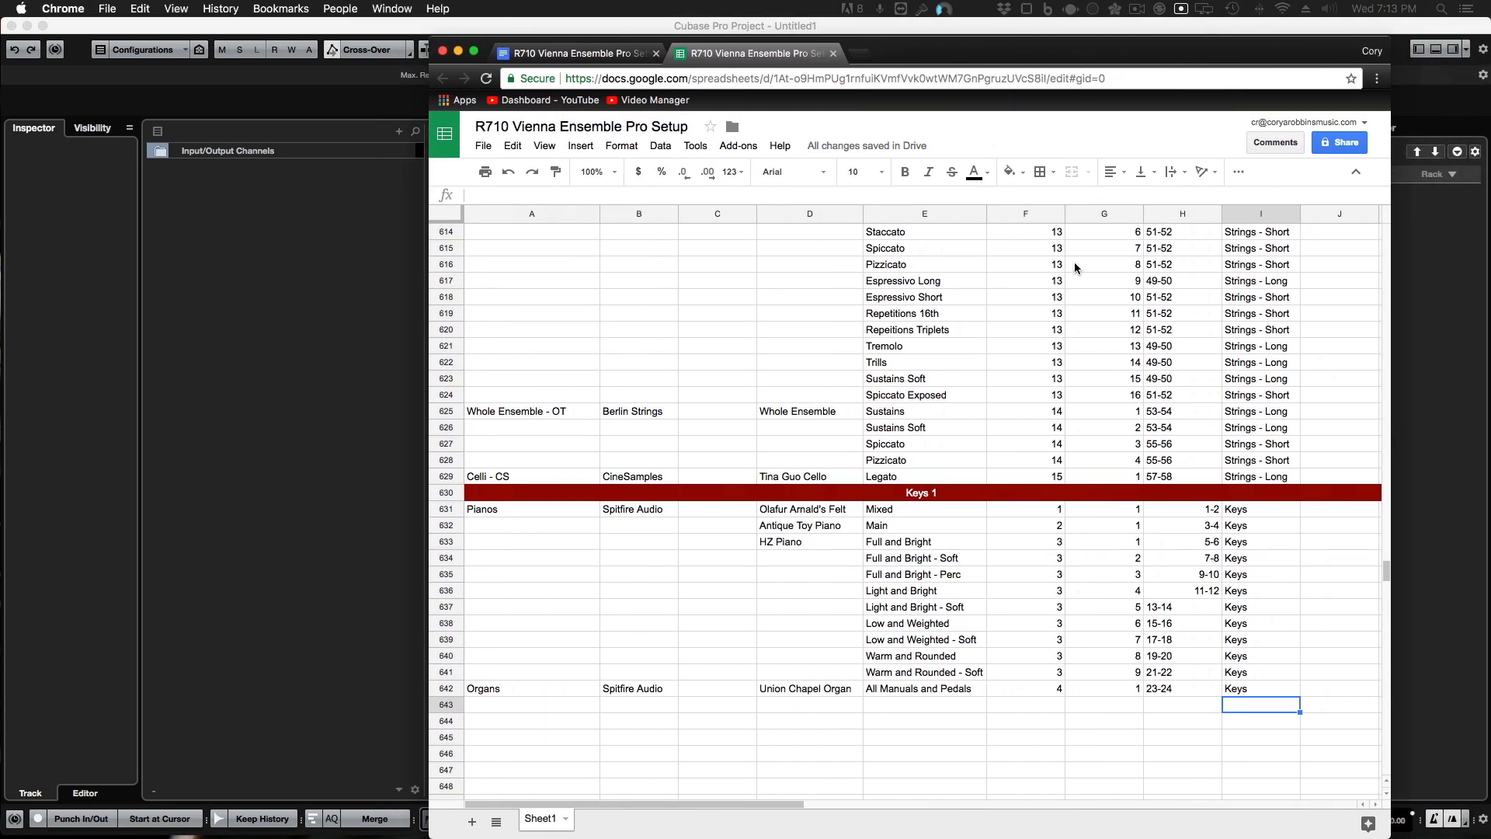
pyautogui.scroll(20, 1050, 315)
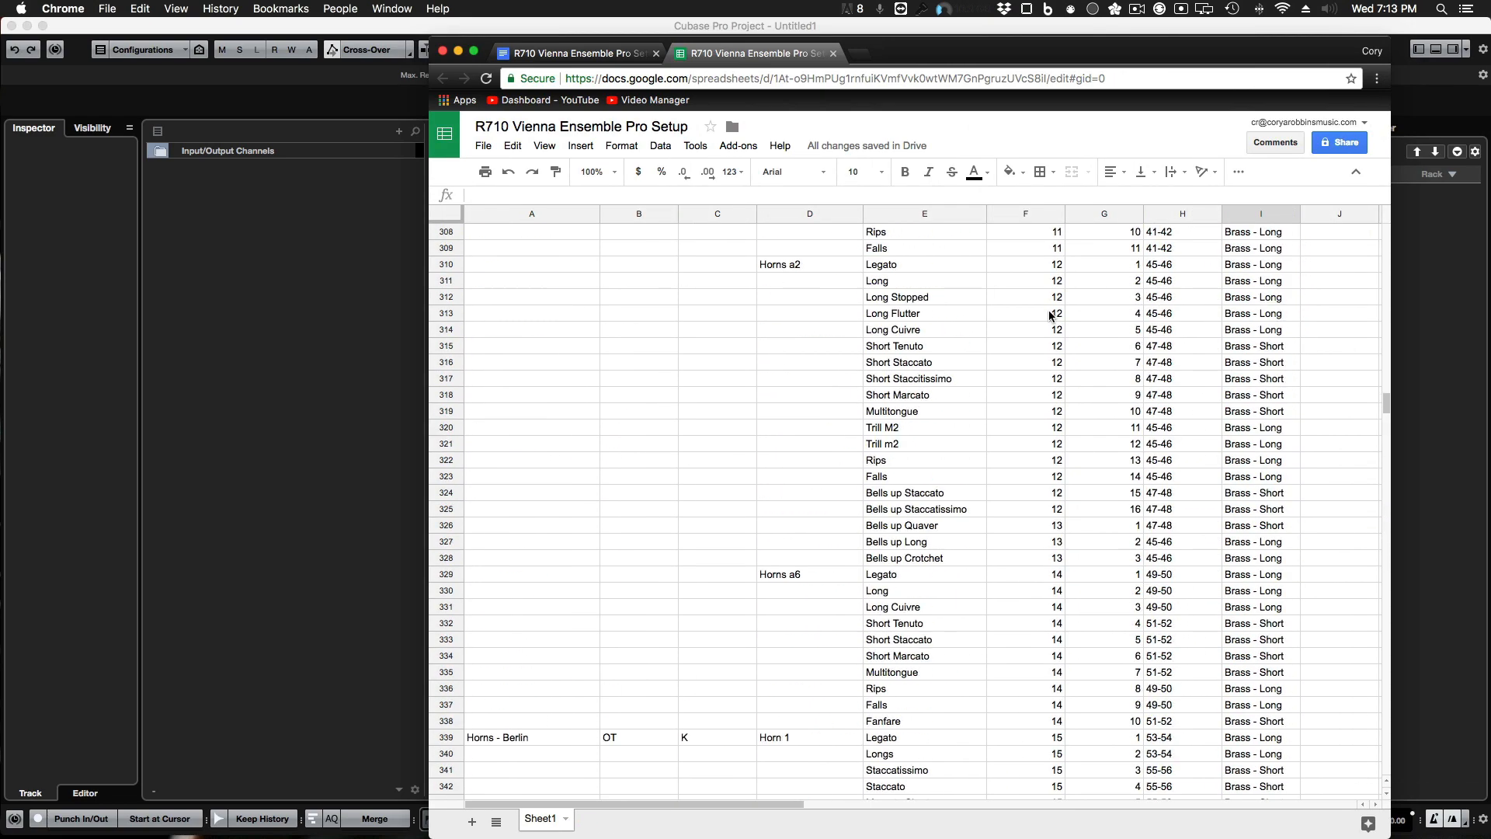
pyautogui.scroll(20, 1050, 315)
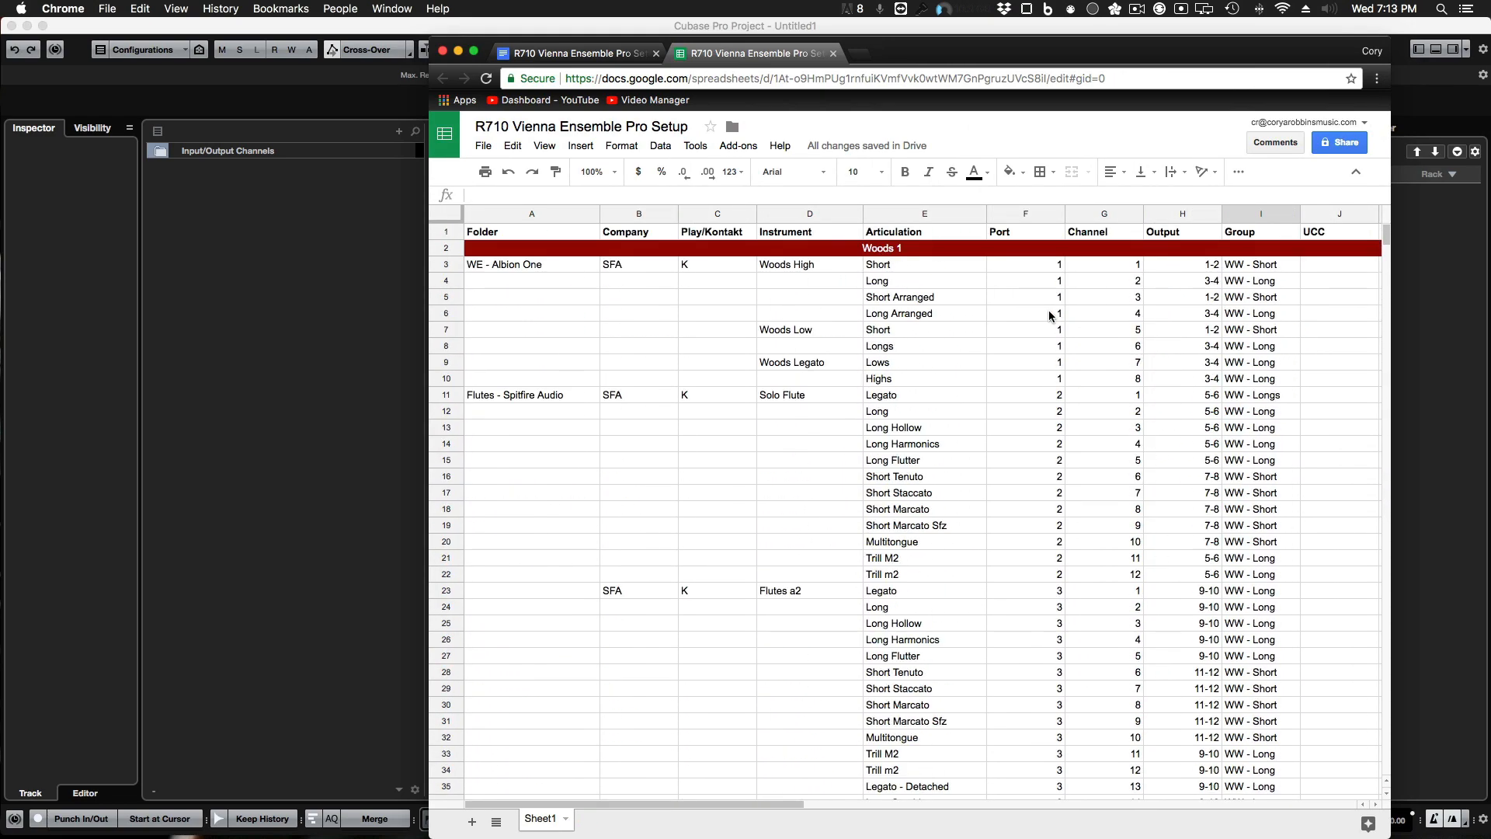
pyautogui.scroll(-20, 1051, 315)
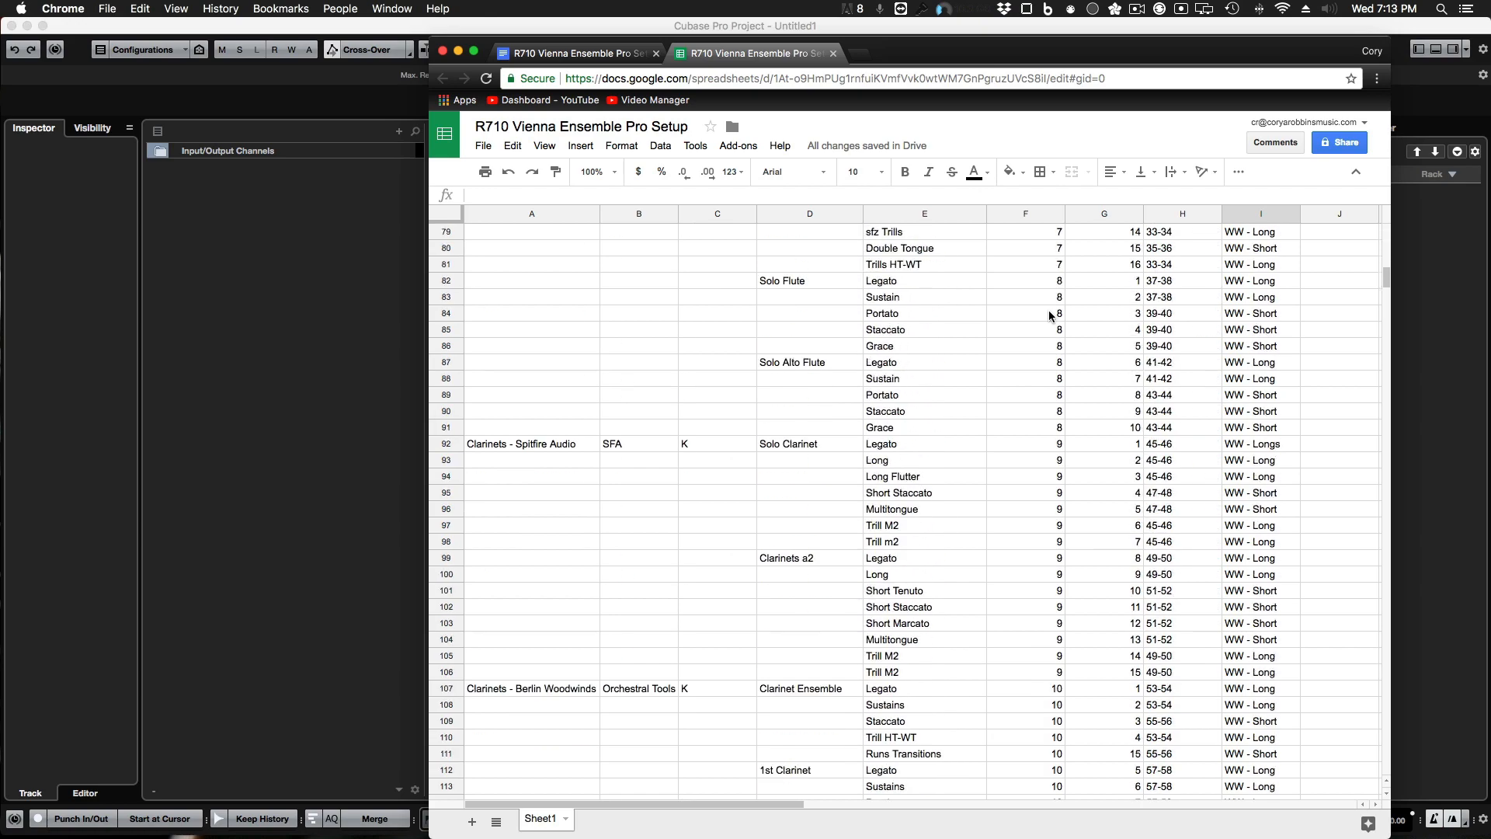
pyautogui.scroll(-20, 1050, 316)
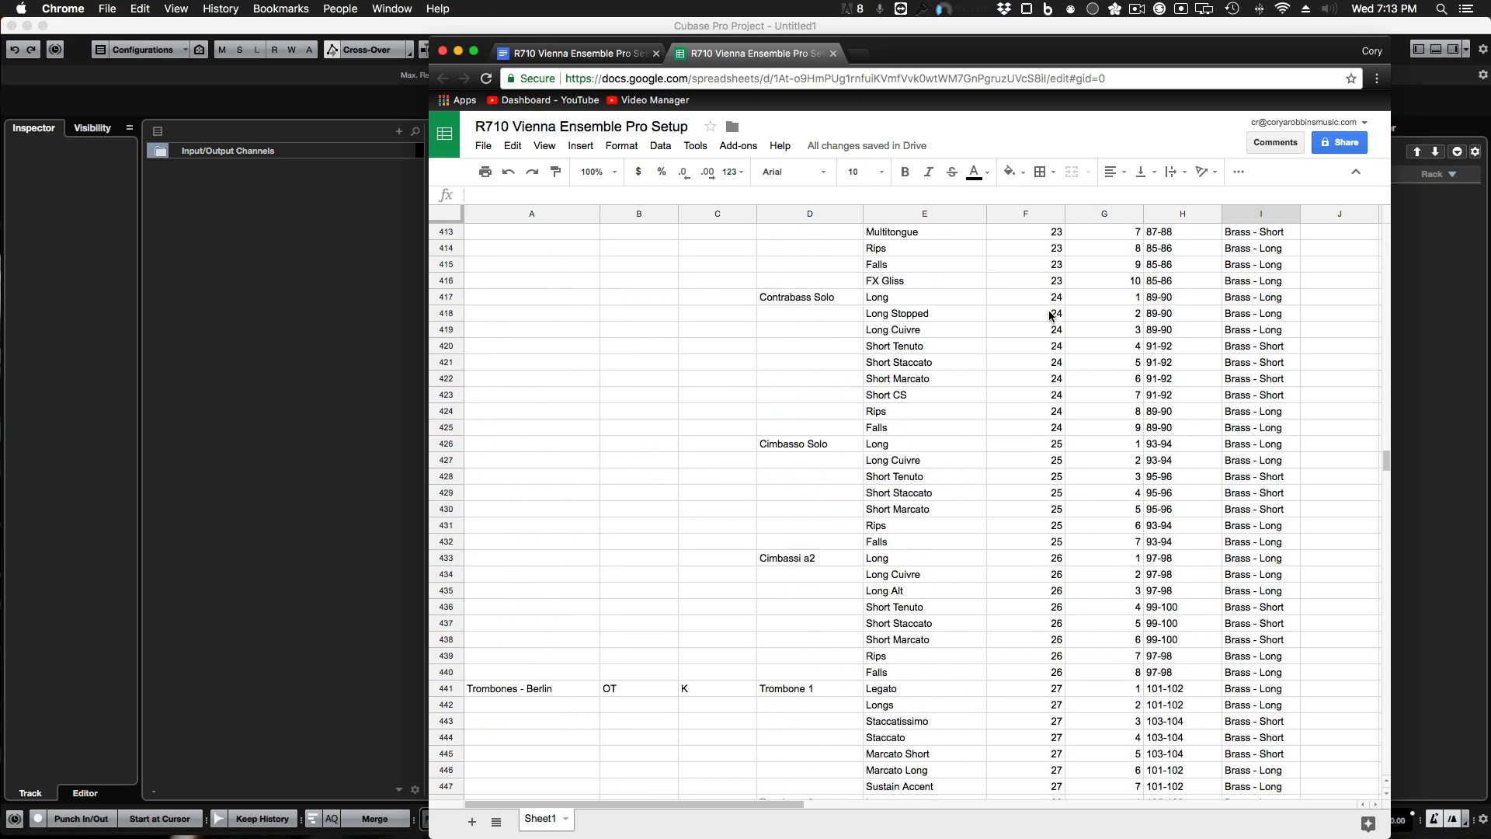
# Step: Review the remaining Brass, Strings and Keys 1 rows of the spreadsheet, return to its first row and move the browser aside to reach Cubase
pyautogui.scroll(-15, 1050, 316)
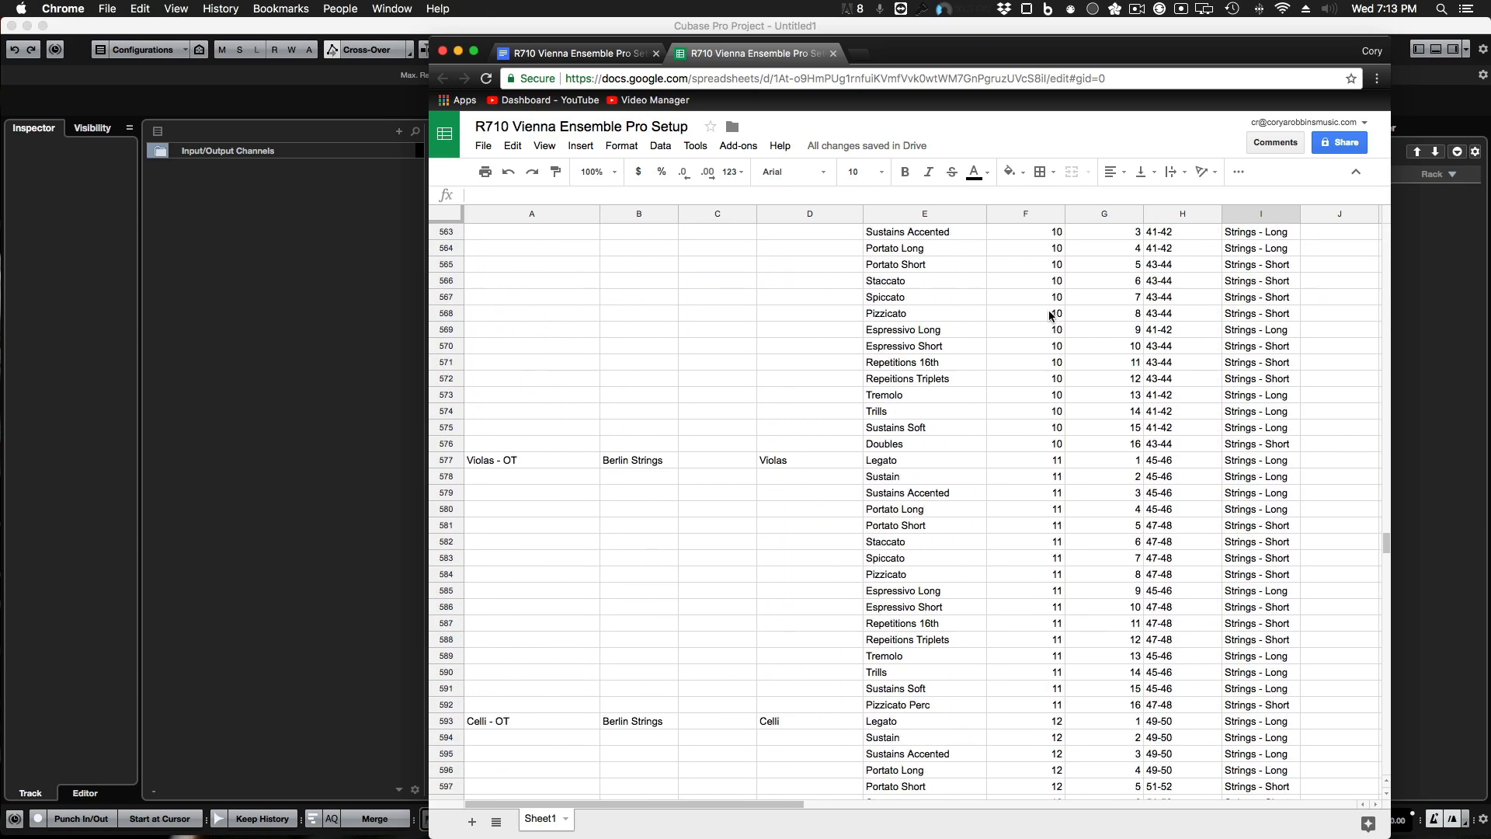
pyautogui.scroll(2, 1050, 316)
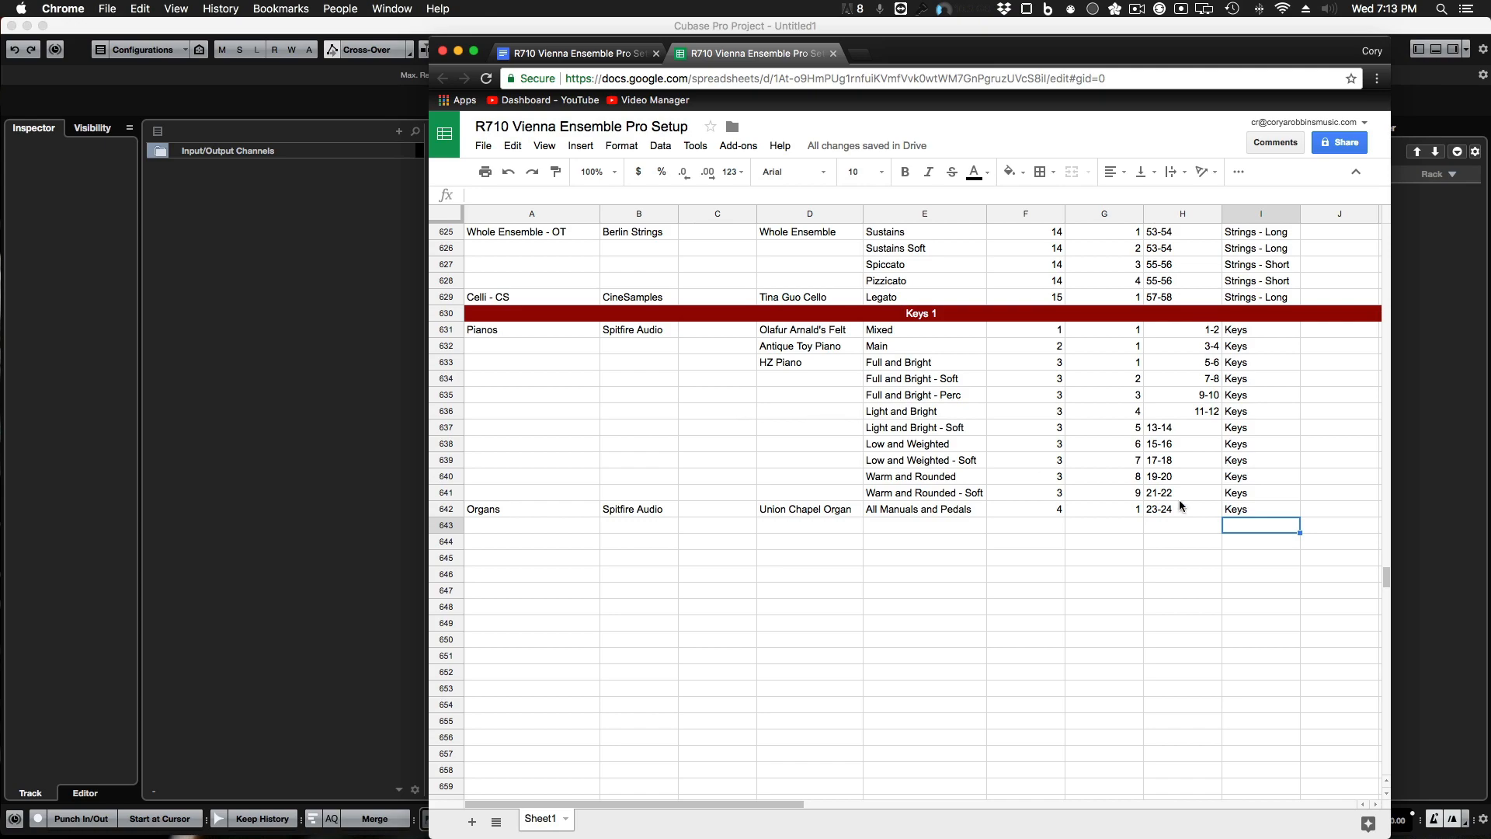
pyautogui.scroll(10, 1092, 530)
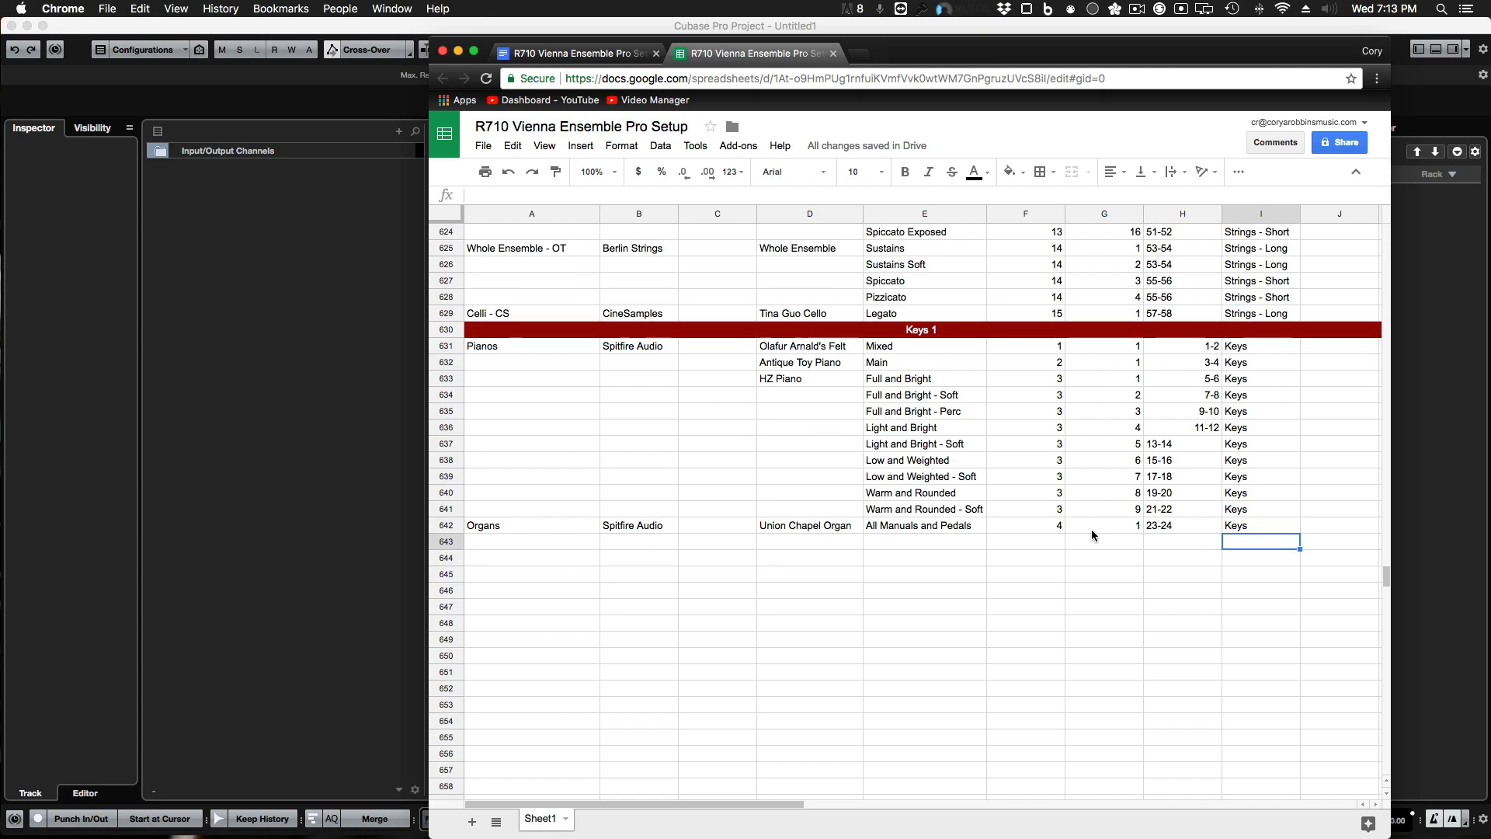
pyautogui.scroll(20, 1092, 531)
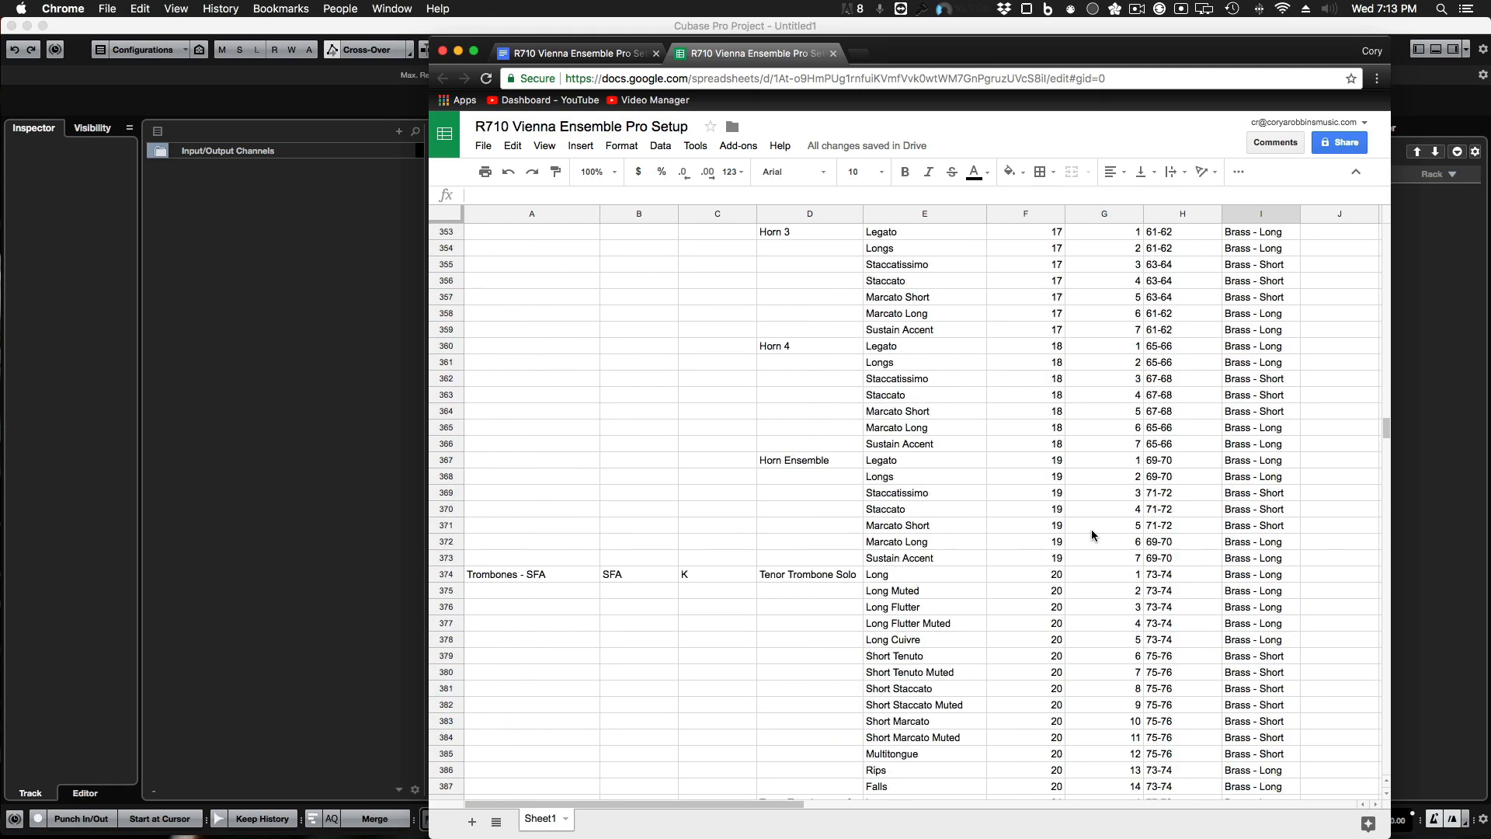
pyautogui.scroll(10, 1092, 534)
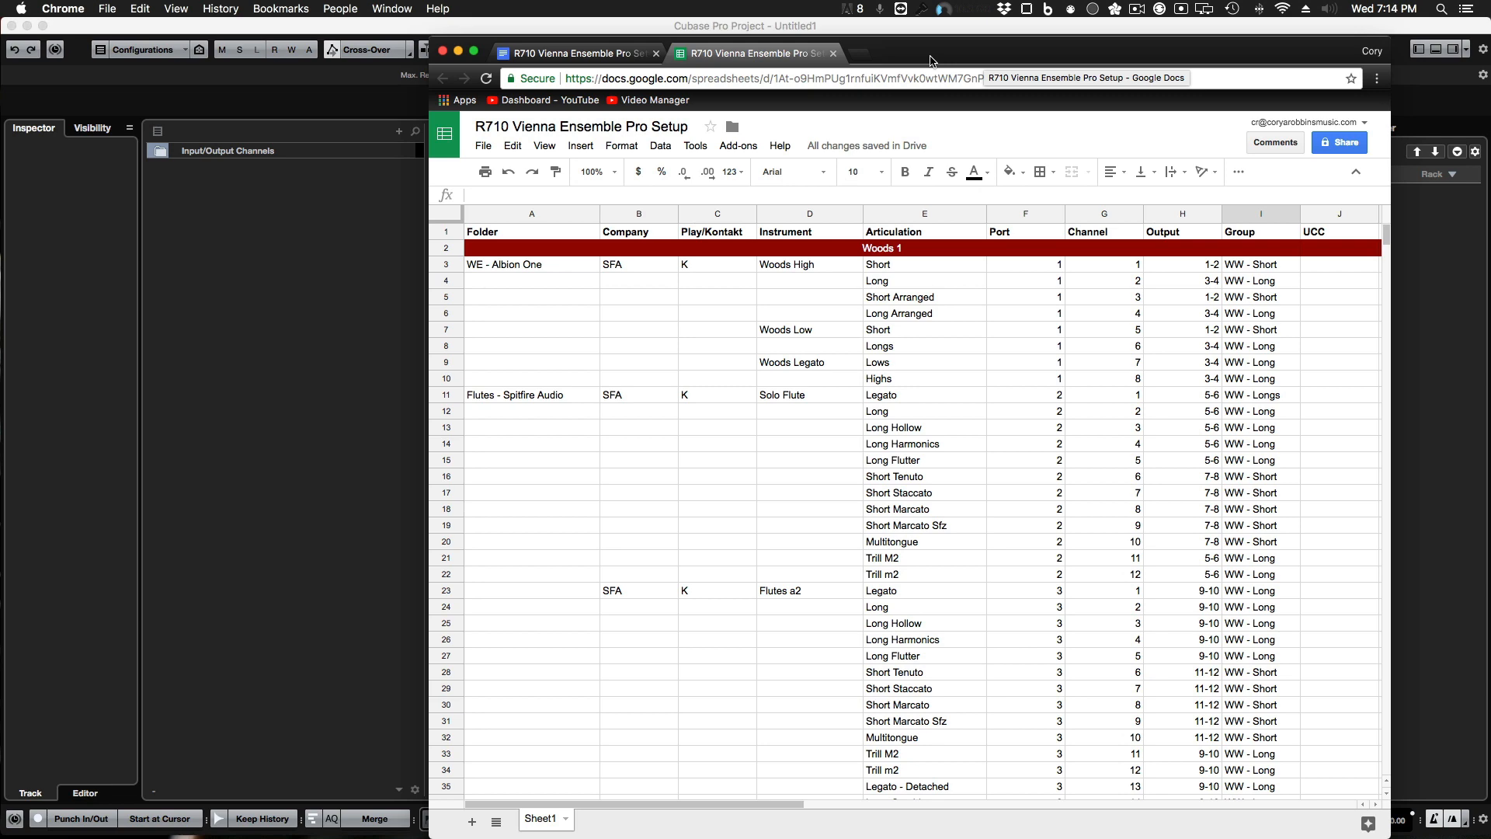
pyautogui.moveTo(945, 57); pyautogui.dragTo(1490, 62)
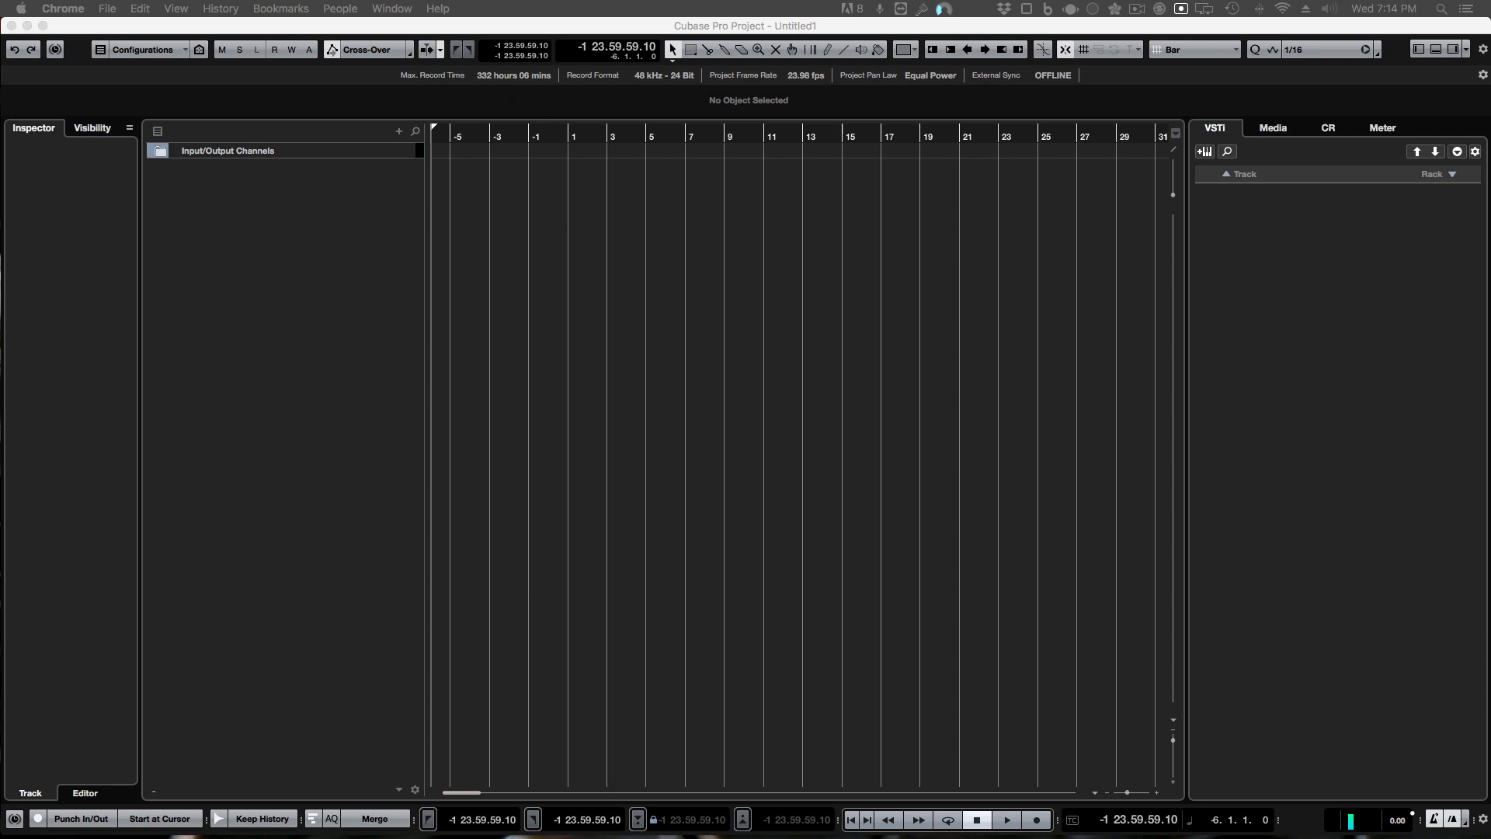
pyautogui.click(1337, 388)
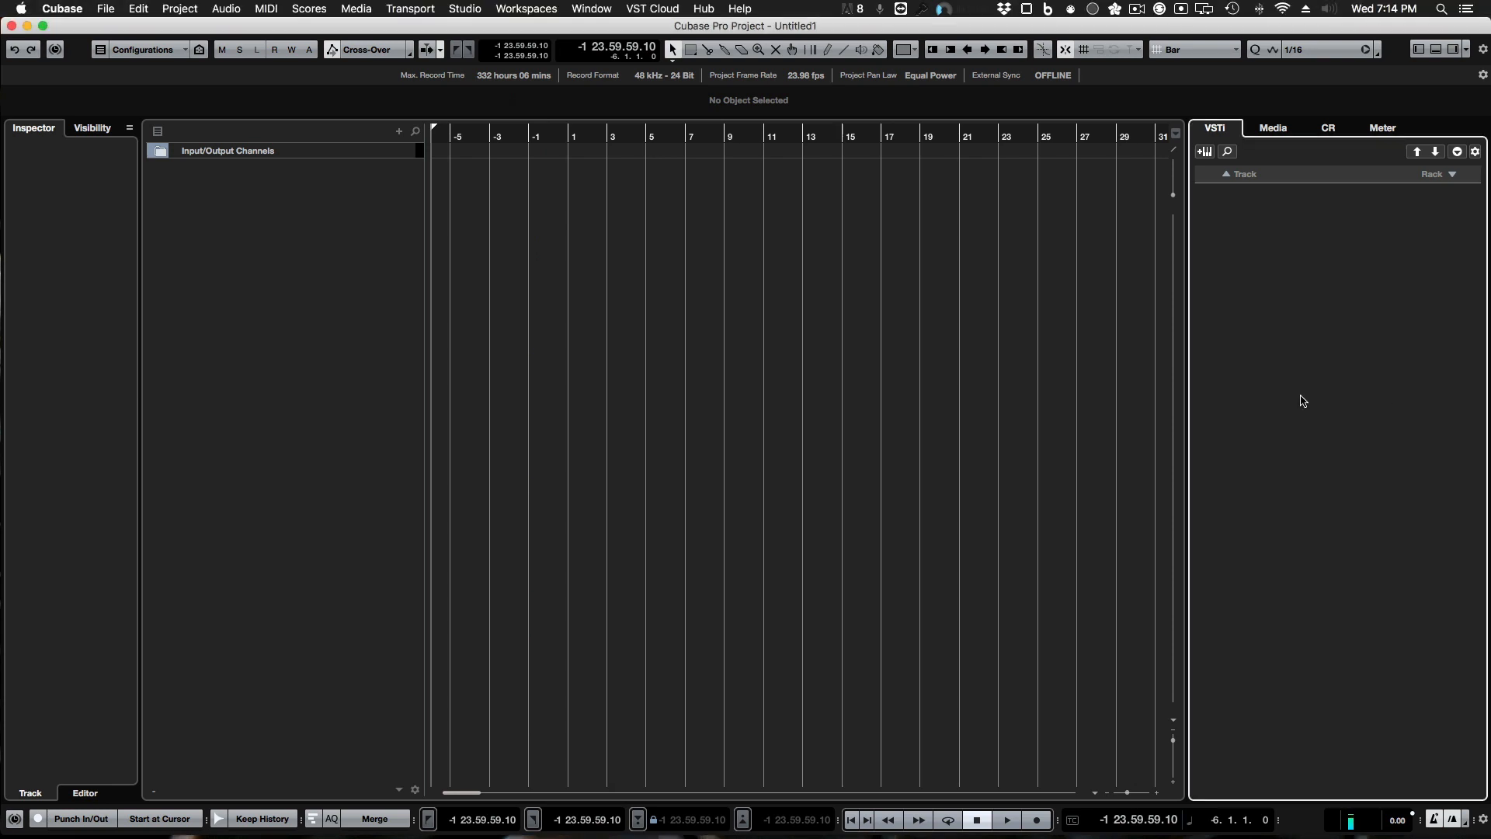
# Step: Show the VSTi rack's options for adding instruments without choosing one, and toggle the project window's right zone off and on
pyautogui.rightClick(1269, 227)
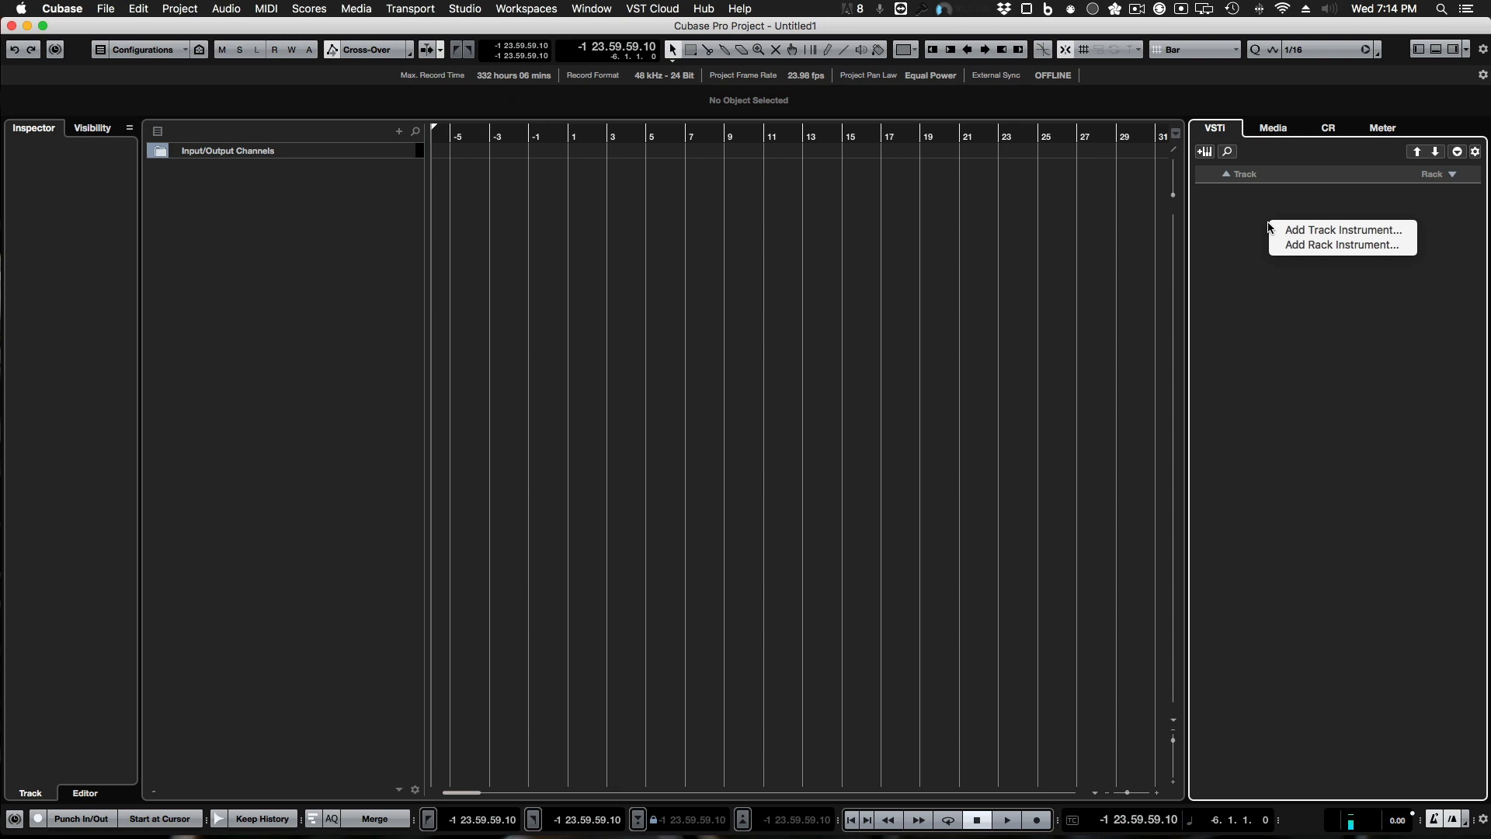
pyautogui.click(1268, 223)
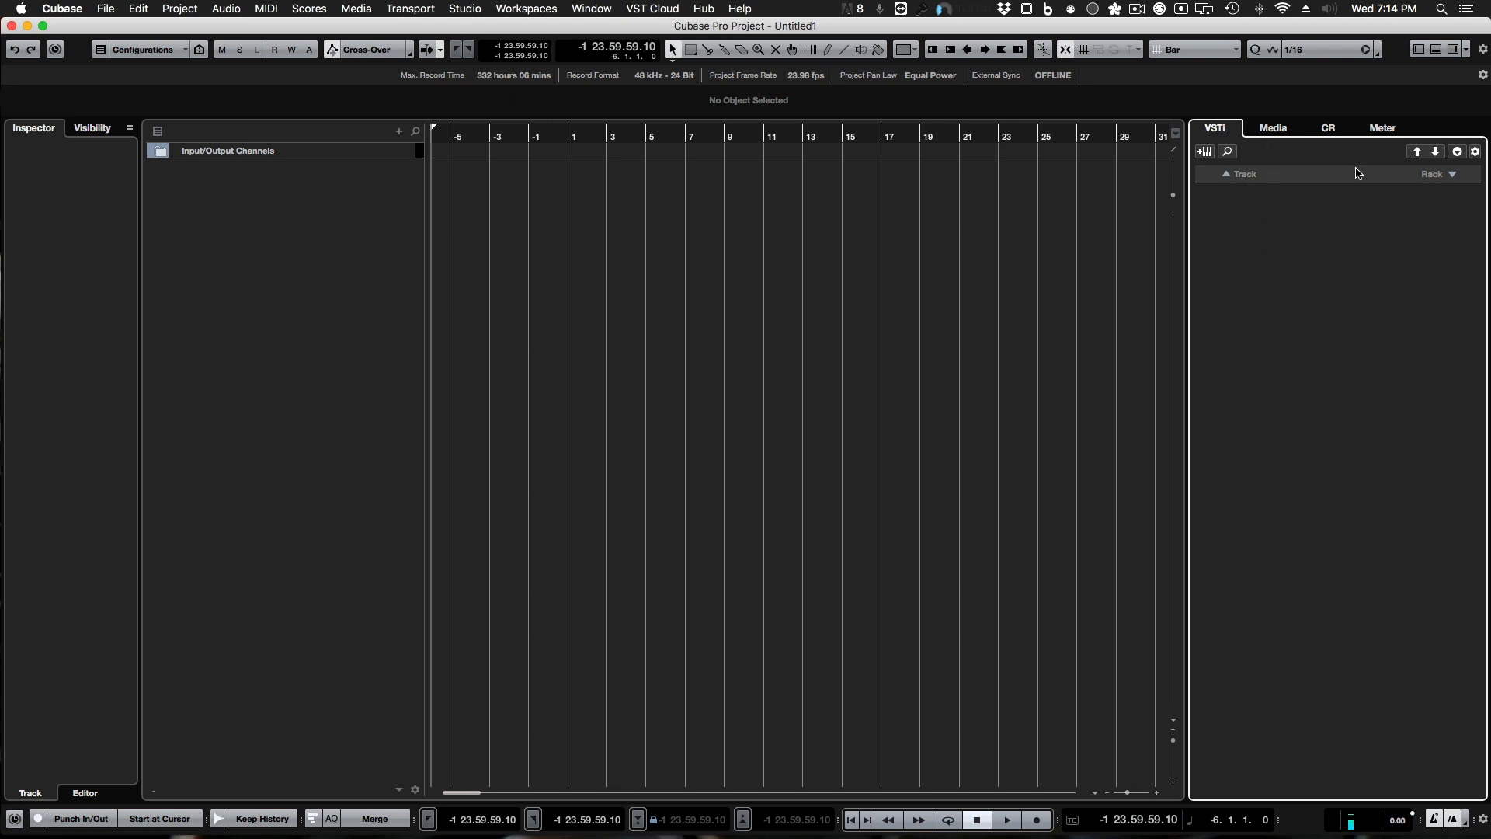
pyautogui.click(1458, 55)
pyautogui.click(1457, 56)
pyautogui.click(1458, 55)
pyautogui.click(1458, 56)
pyautogui.click(1458, 55)
pyautogui.click(1457, 55)
# Step: Bring up the separate VST Instruments window, look at its empty rack and close the window
pyautogui.click(591, 14)
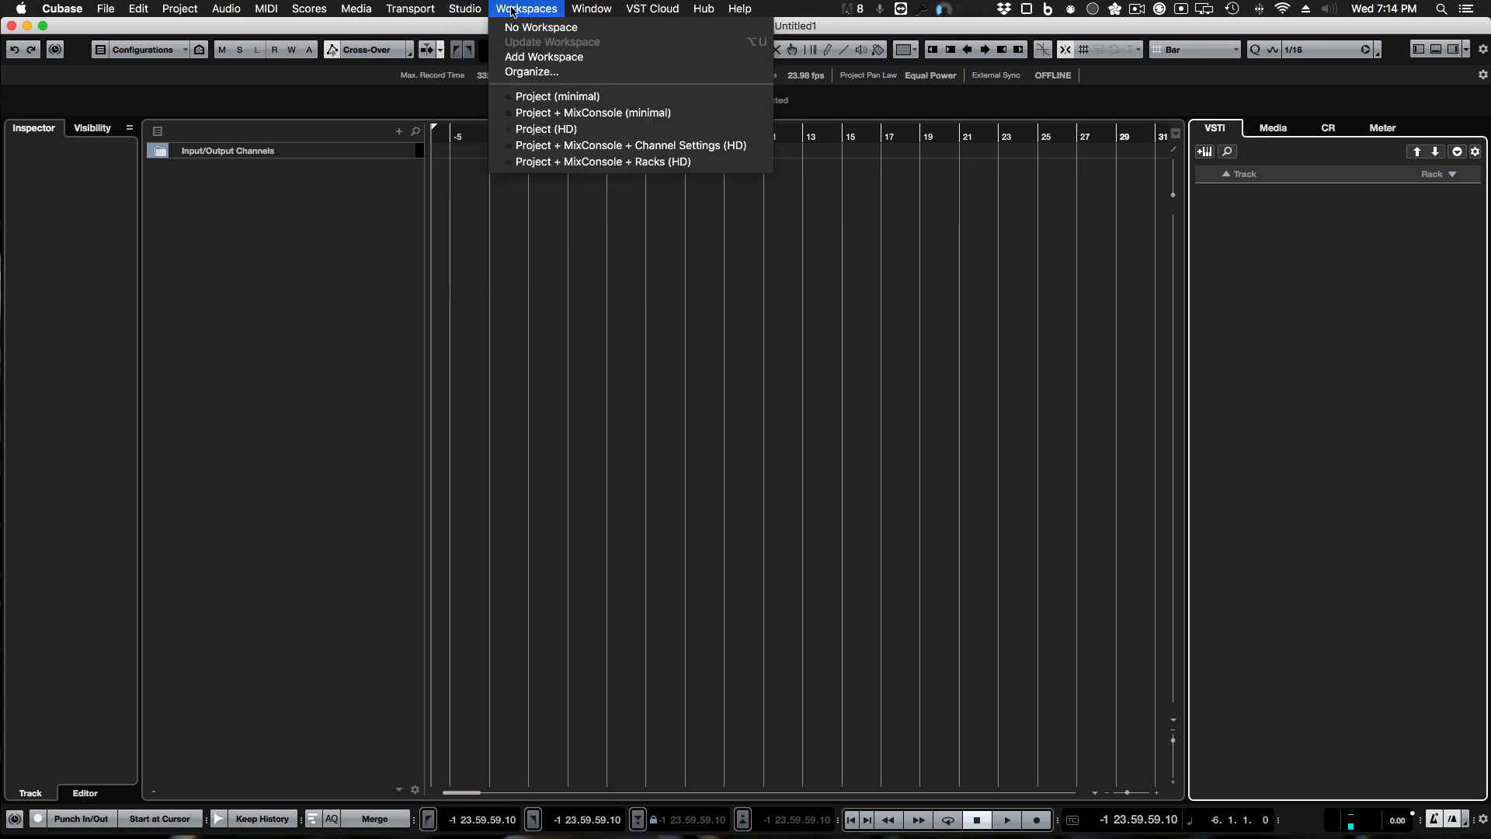
pyautogui.moveTo(614, 13)
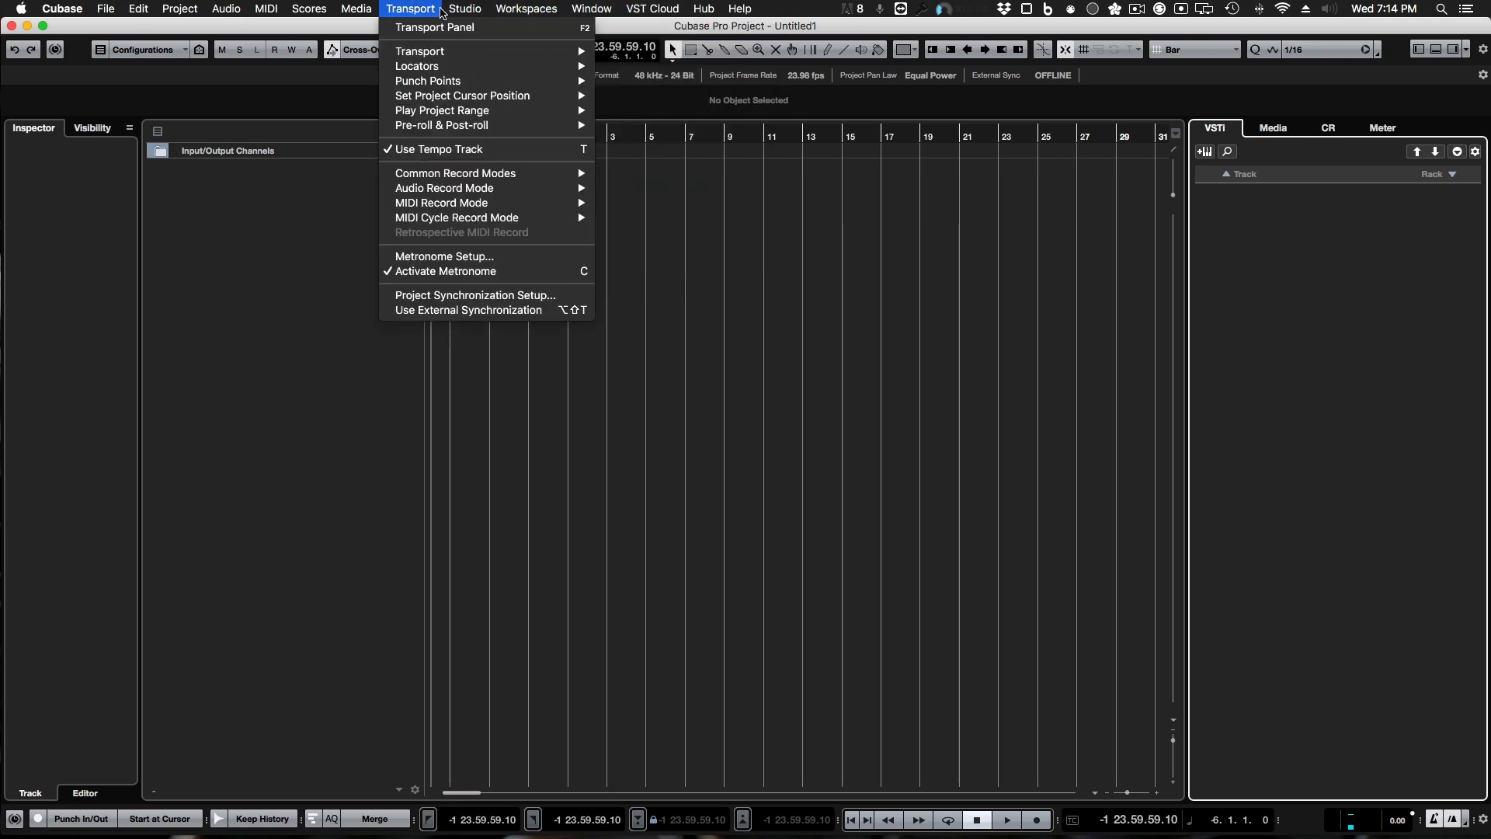
pyautogui.moveTo(458, 12)
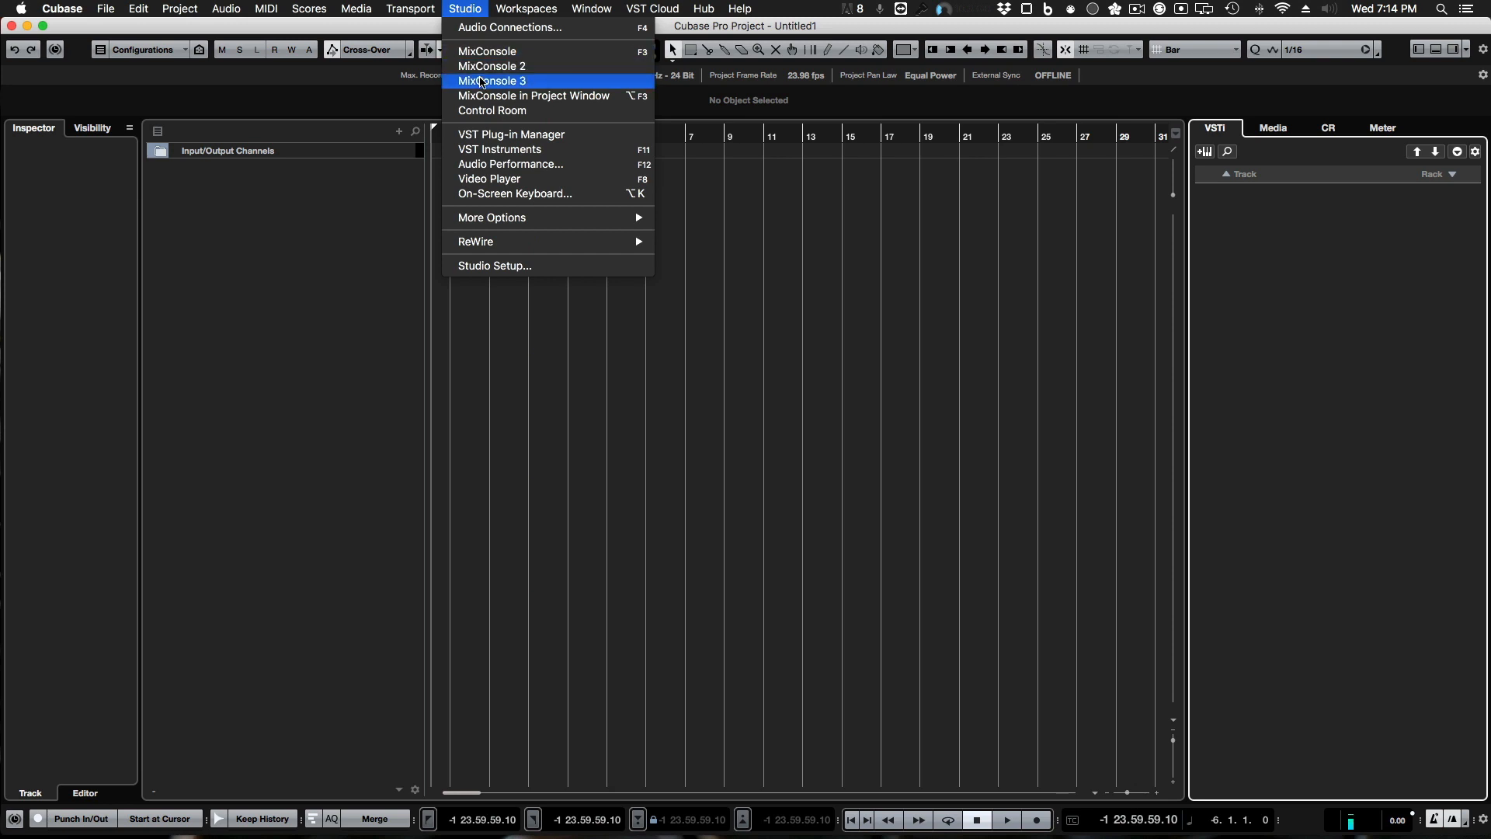
pyautogui.click(548, 150)
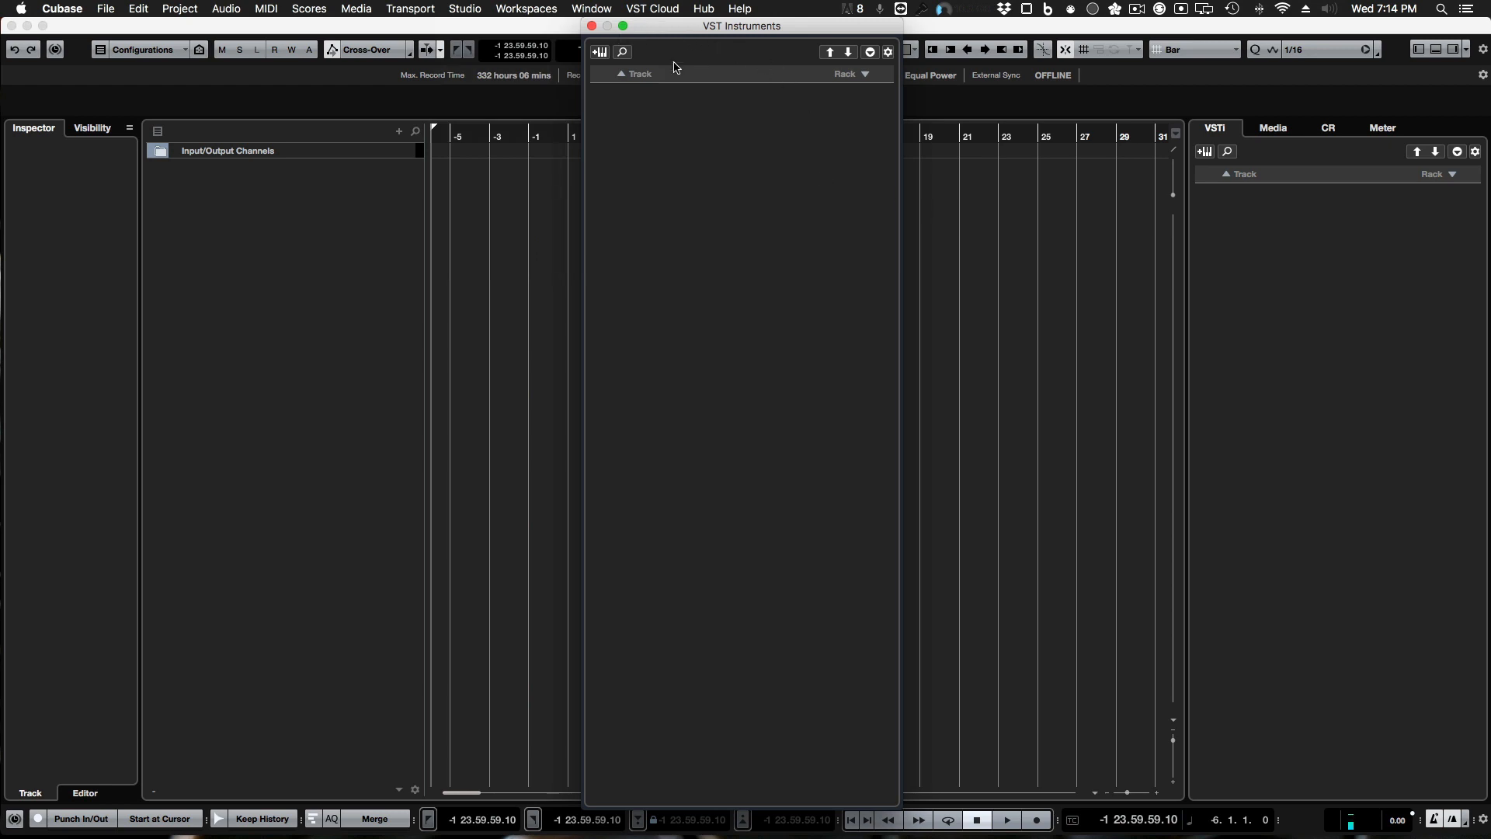
pyautogui.click(592, 26)
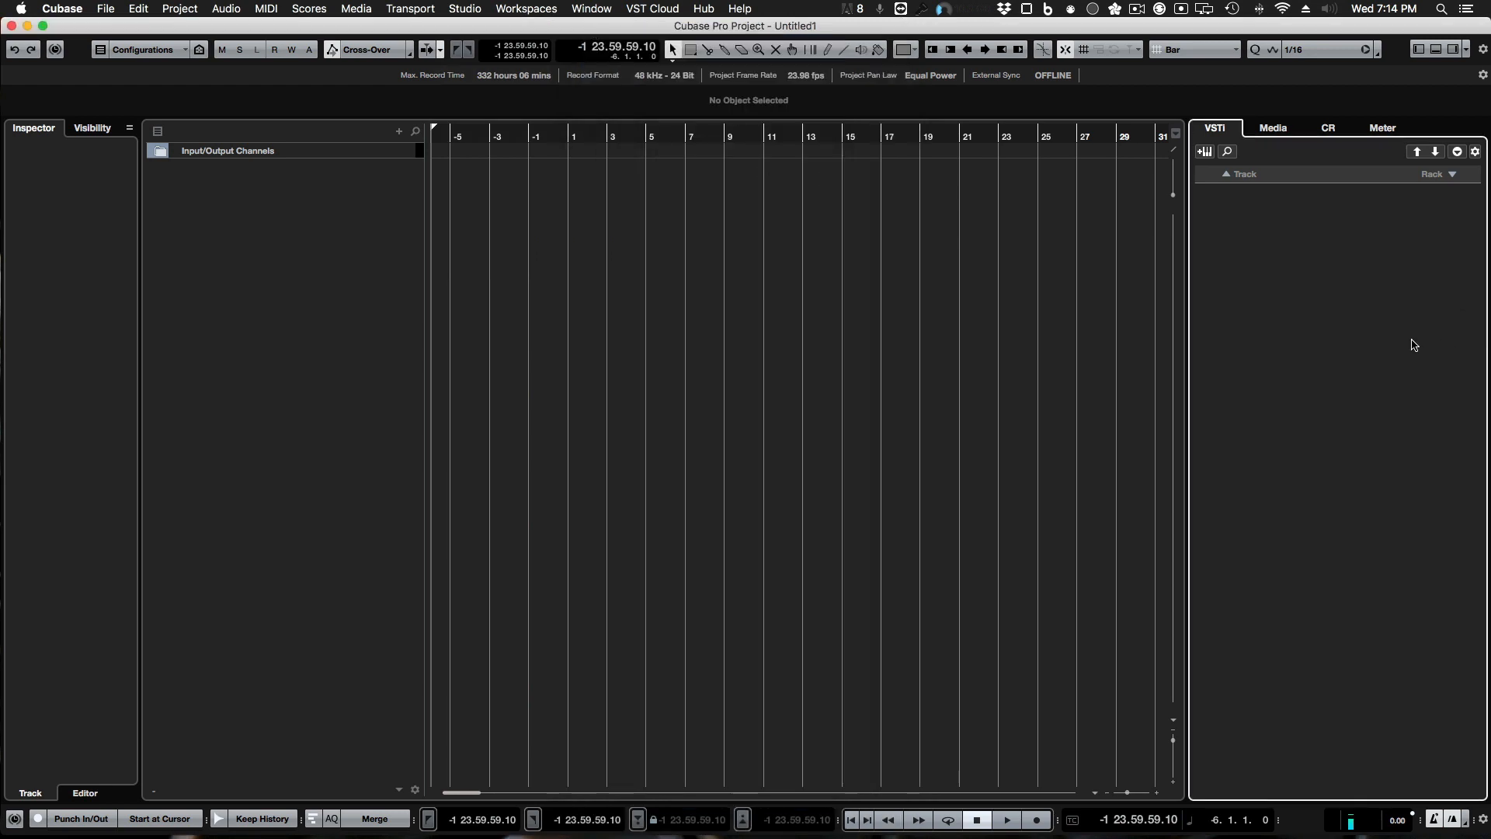
# Step: Add the VST 3 version of Vienna Ensemble Pro as a rack instrument with an assigned MIDI track, and enable Decouple in its plug-in window
pyautogui.rightClick(1300, 206)
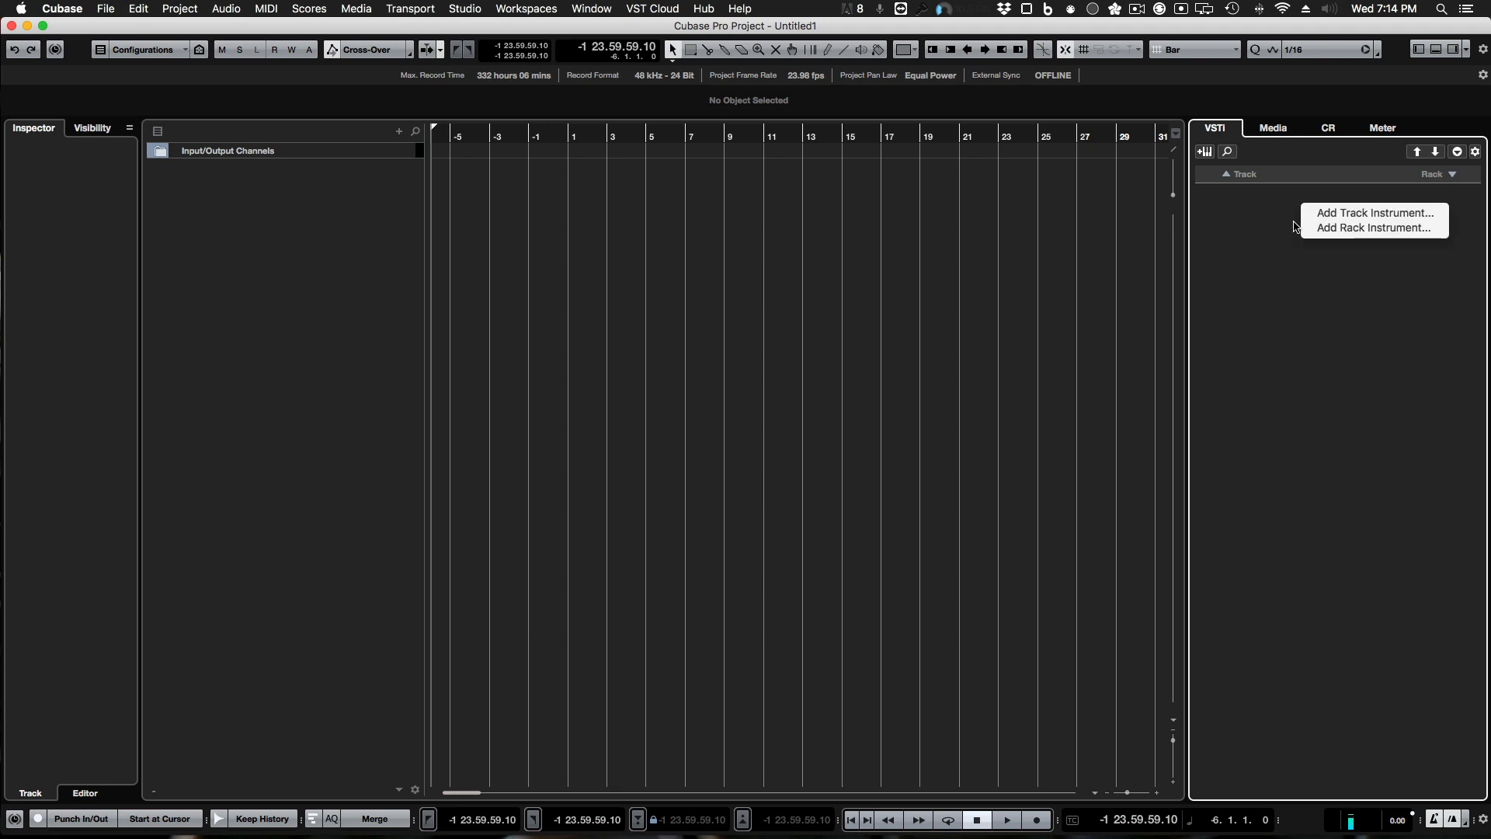
pyautogui.click(1359, 230)
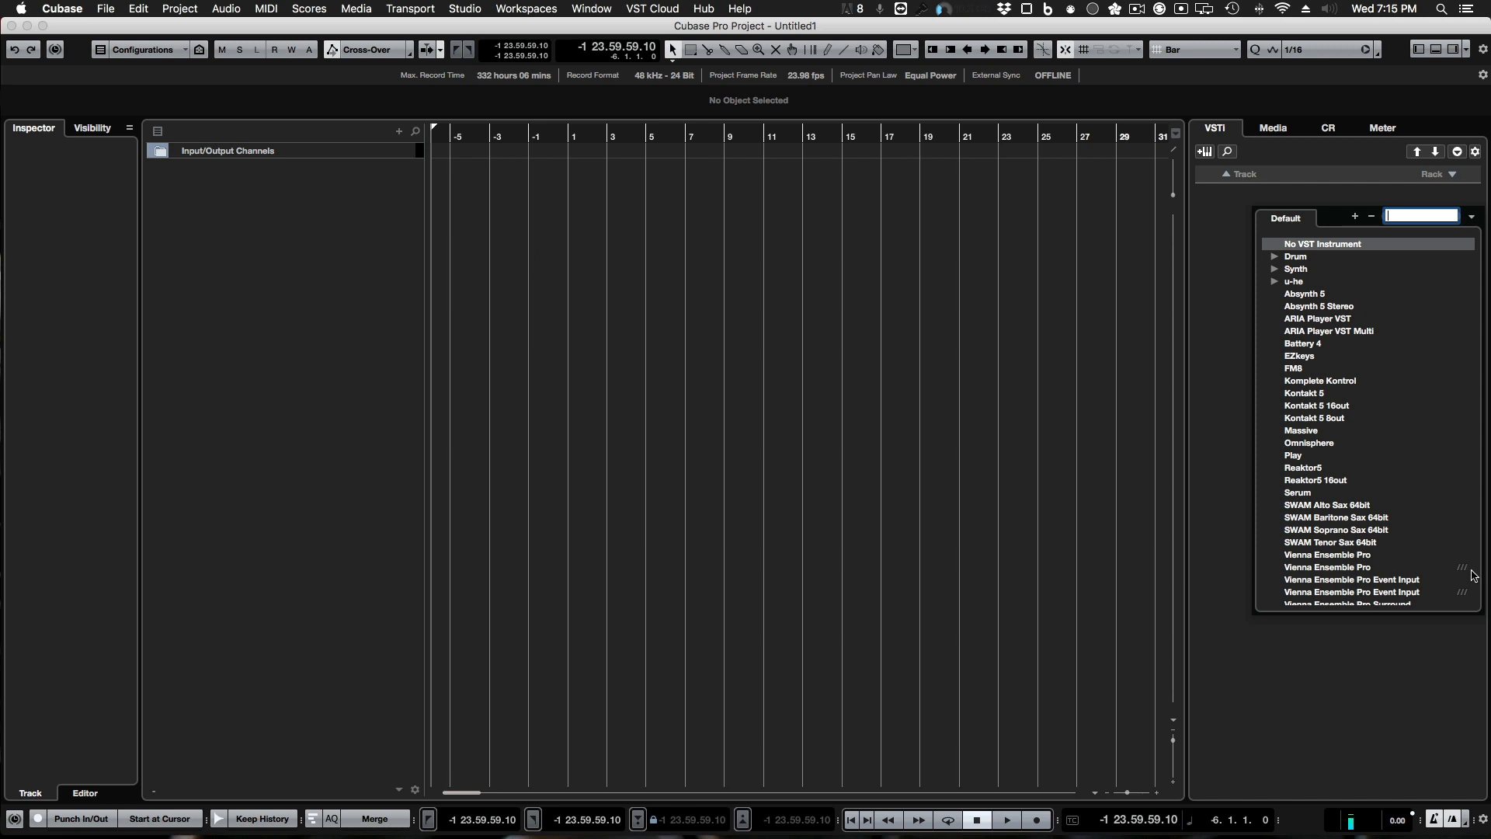
pyautogui.click(1366, 574)
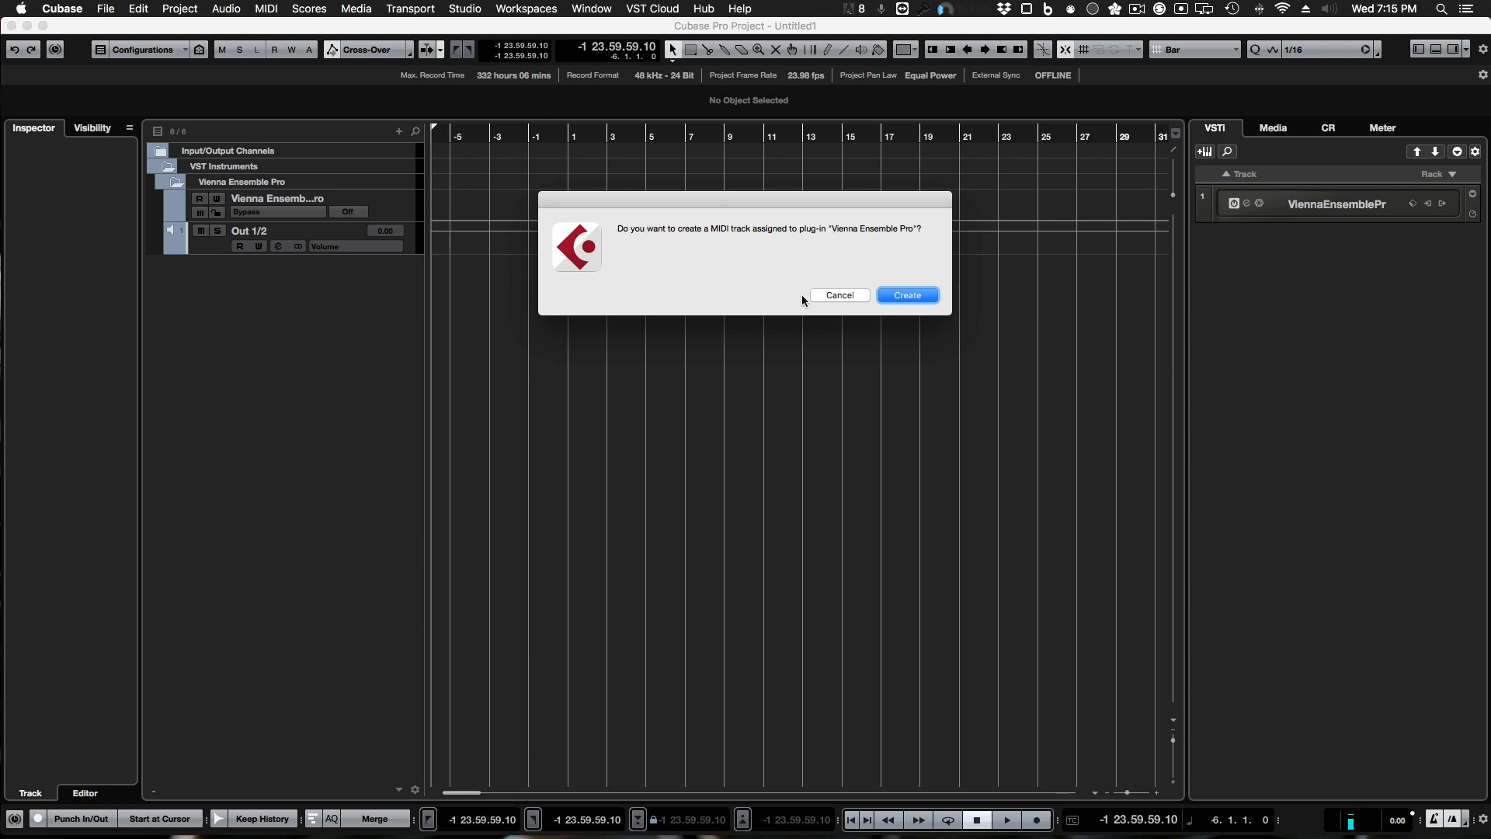
pyautogui.click(907, 295)
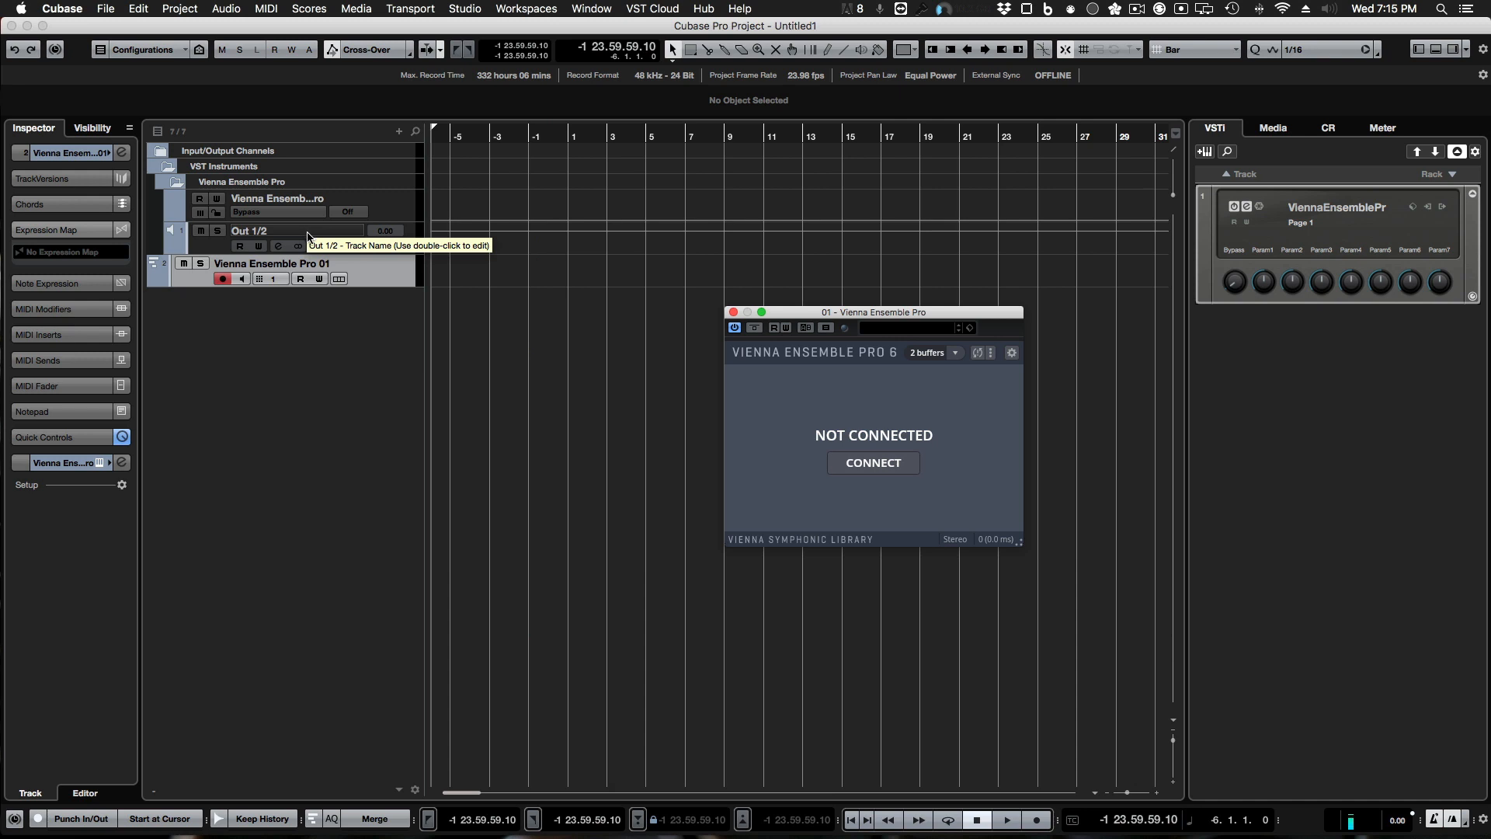
pyautogui.click(977, 353)
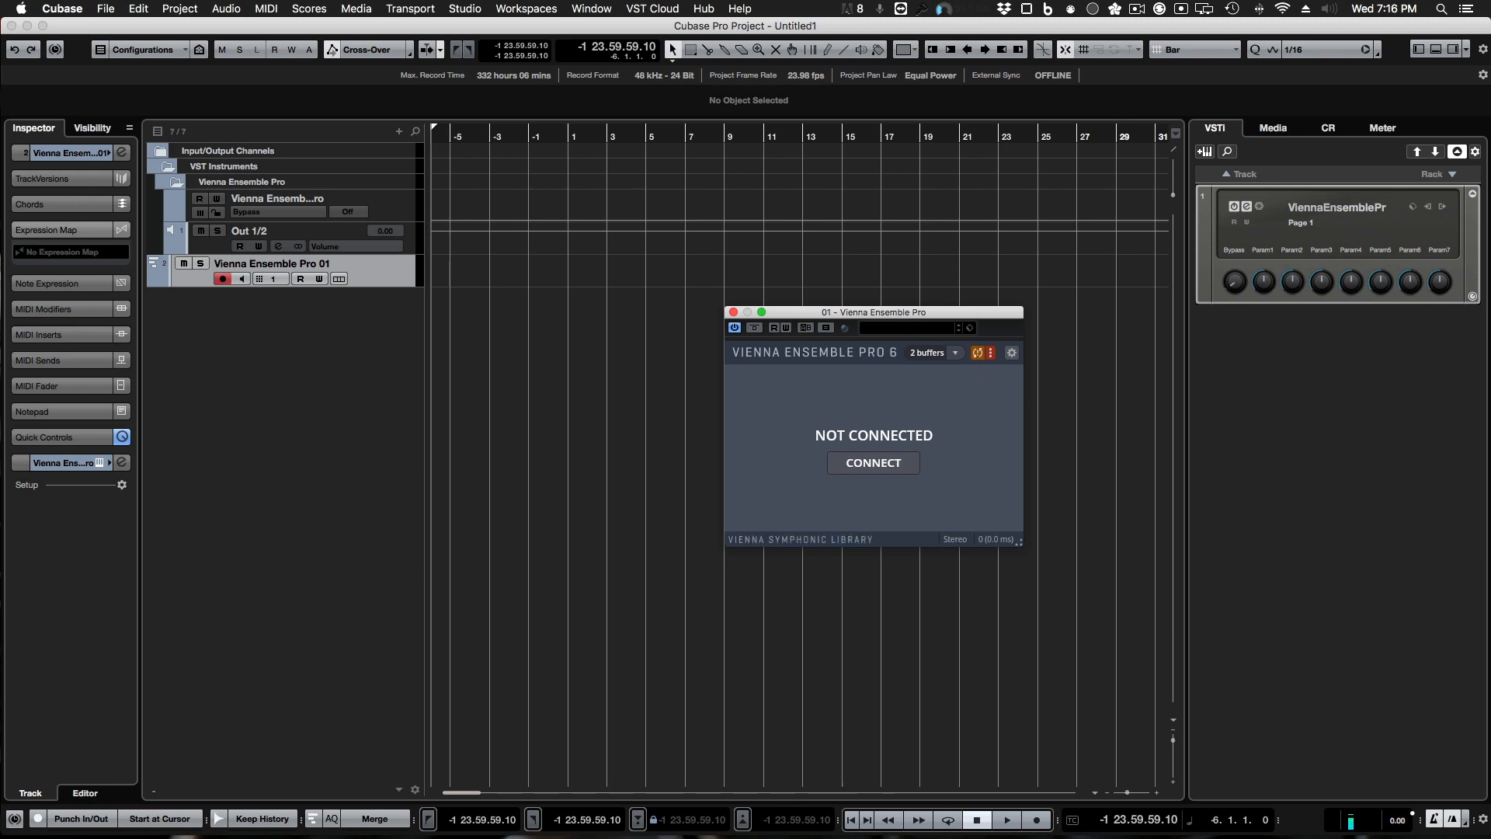
# Step: Bring back the R710 Vienna Ensemble Pro Setup spreadsheet, review its port and output assignments from Woods 1 through Strings 1, and put it away
pyautogui.press('super+Tab')
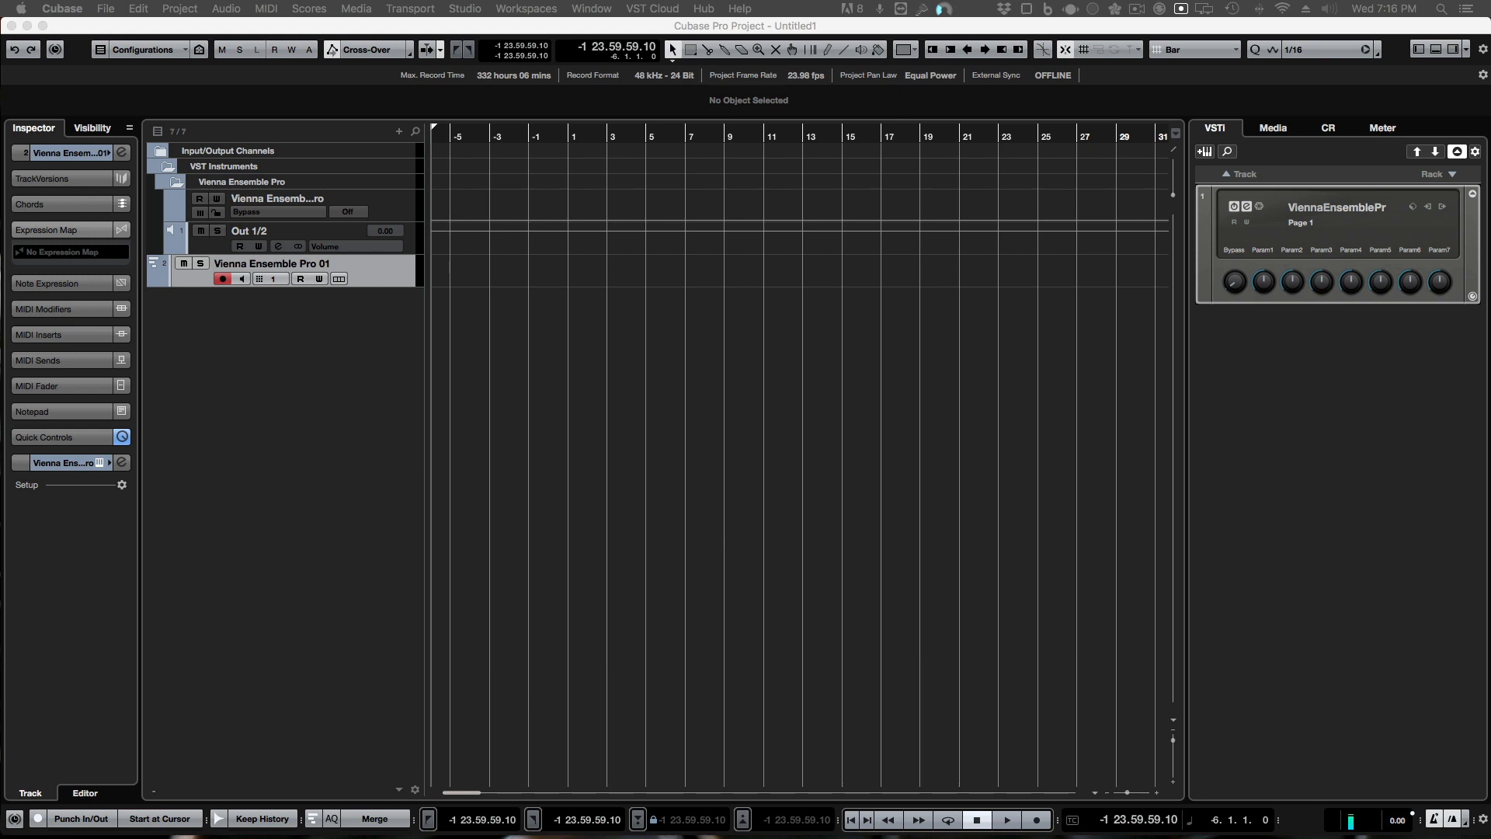
pyautogui.moveTo(1490, 172); pyautogui.dragTo(855, 42)
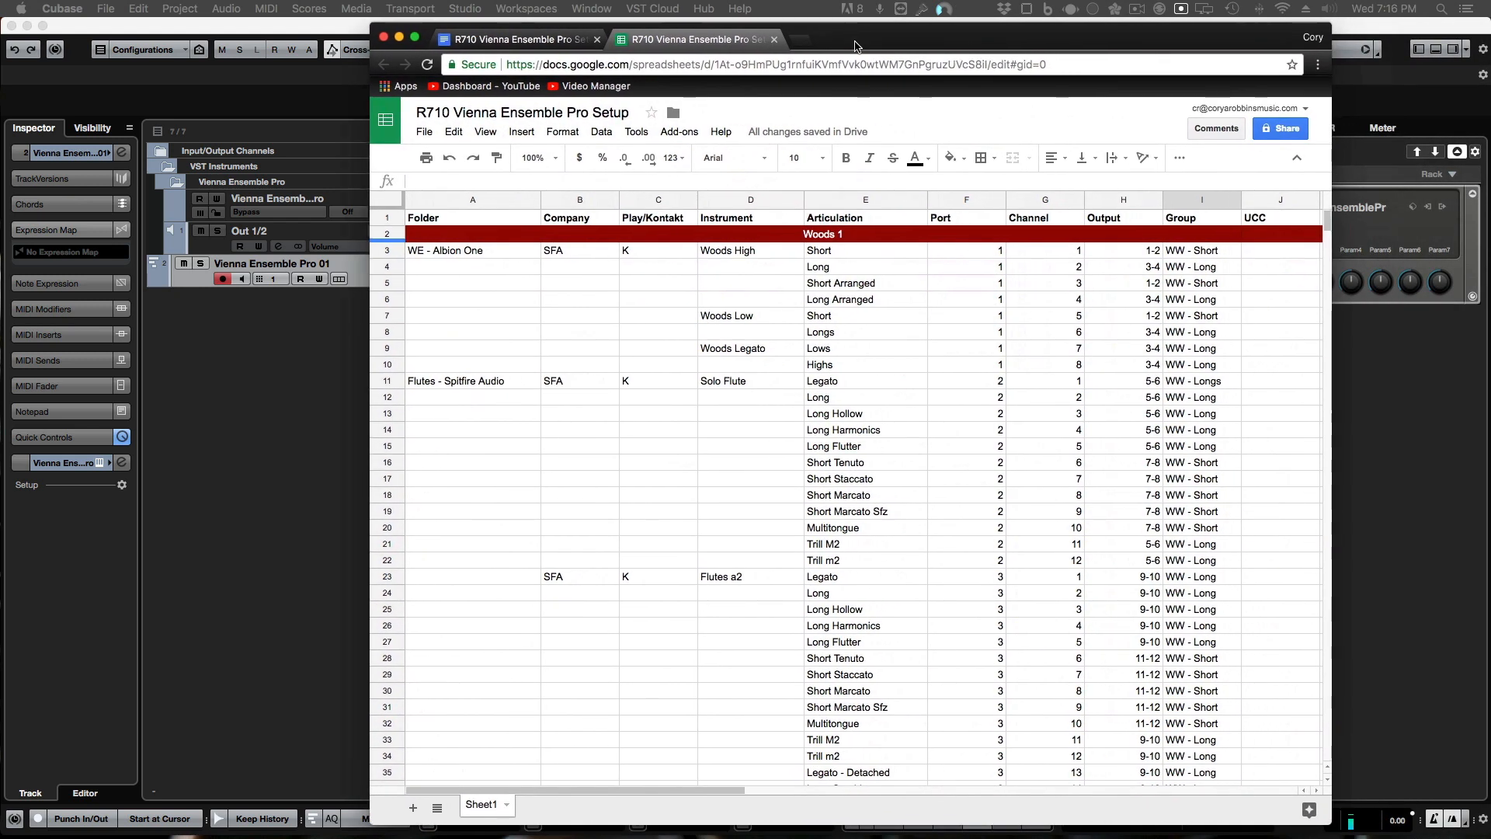
pyautogui.scroll(-10, 984, 438)
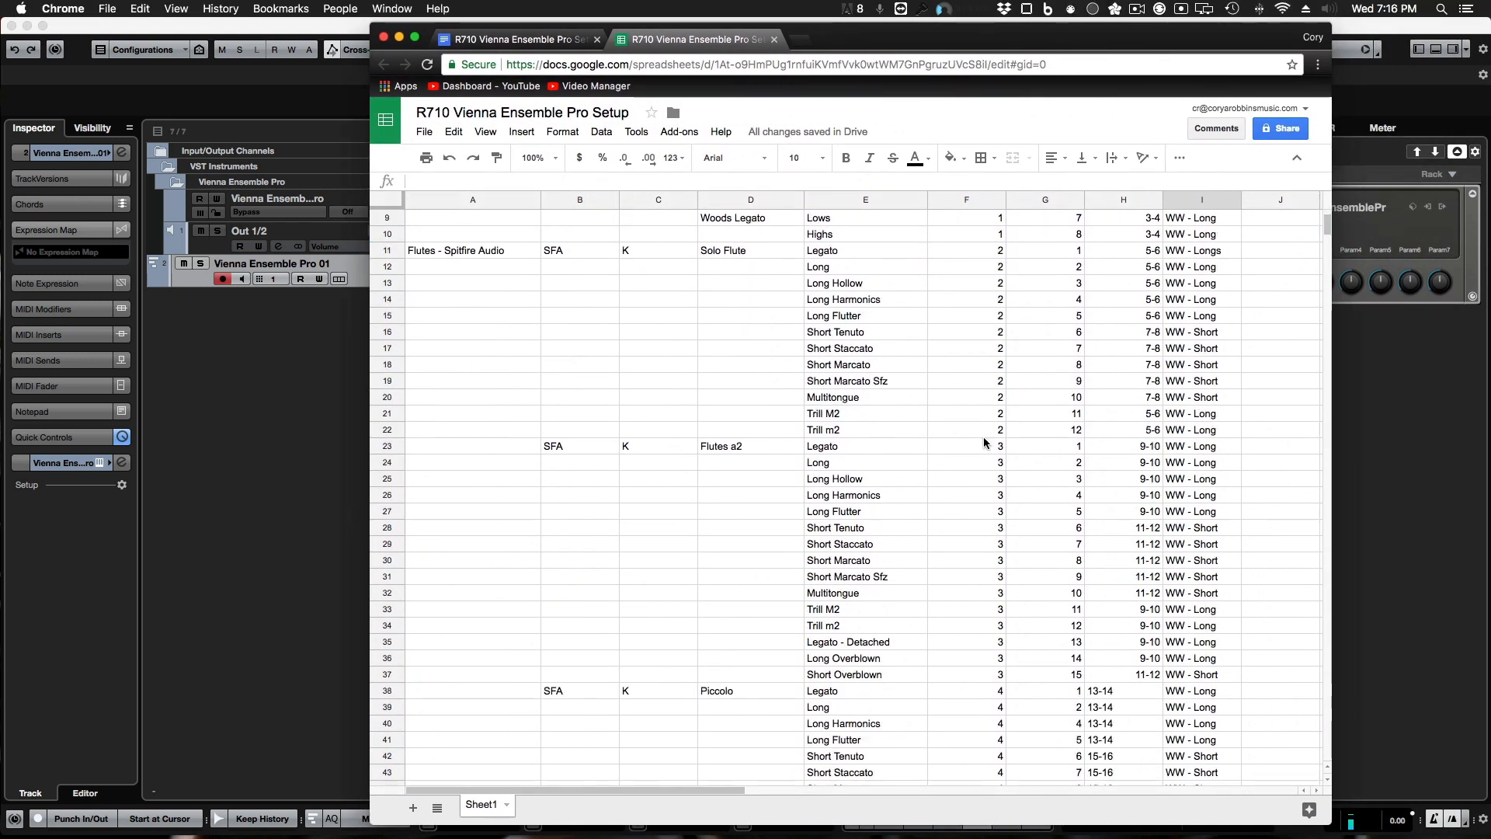
pyautogui.scroll(-20, 984, 443)
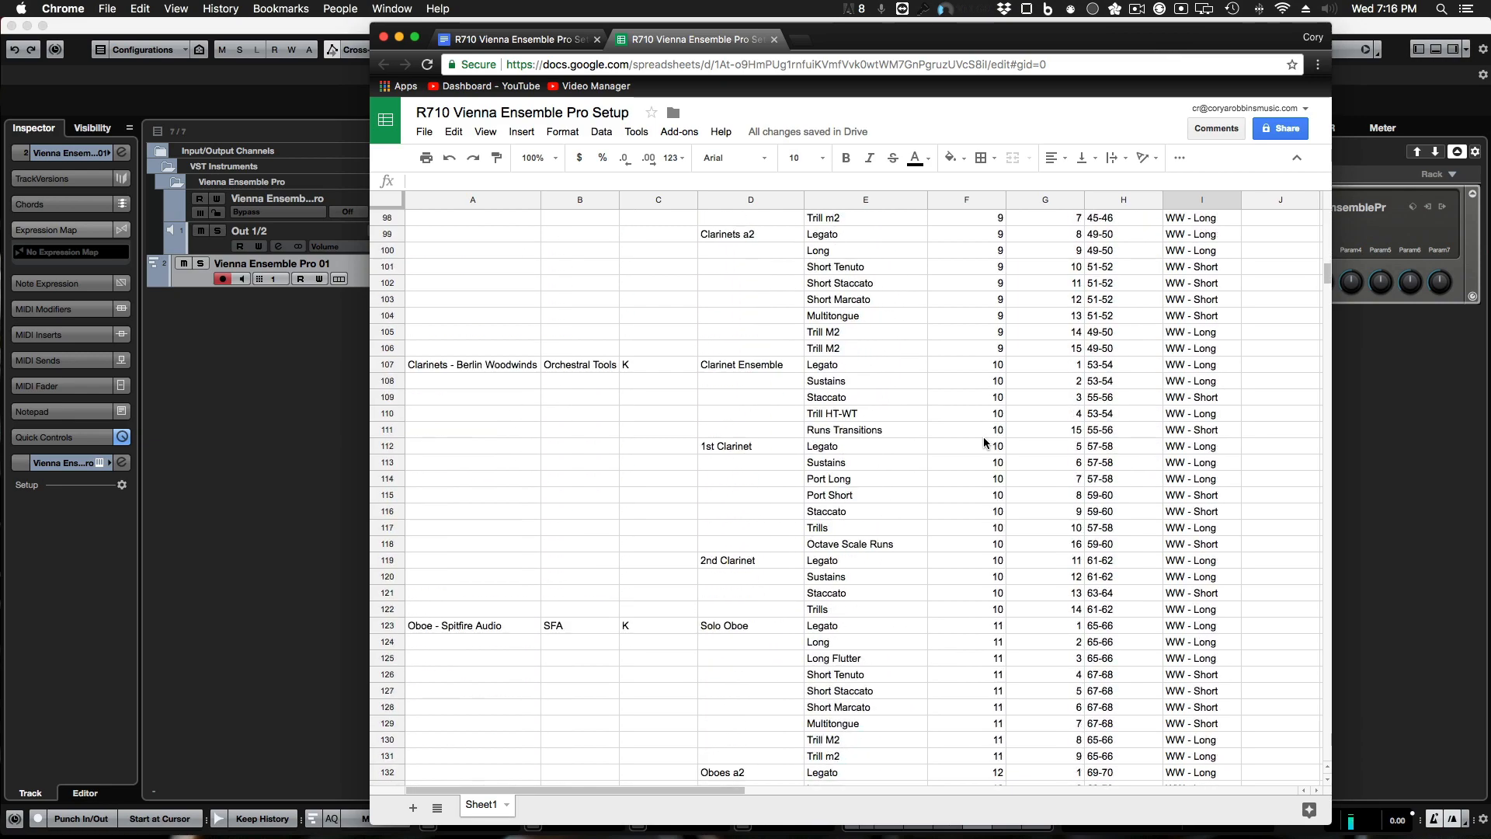
pyautogui.scroll(-20, 984, 443)
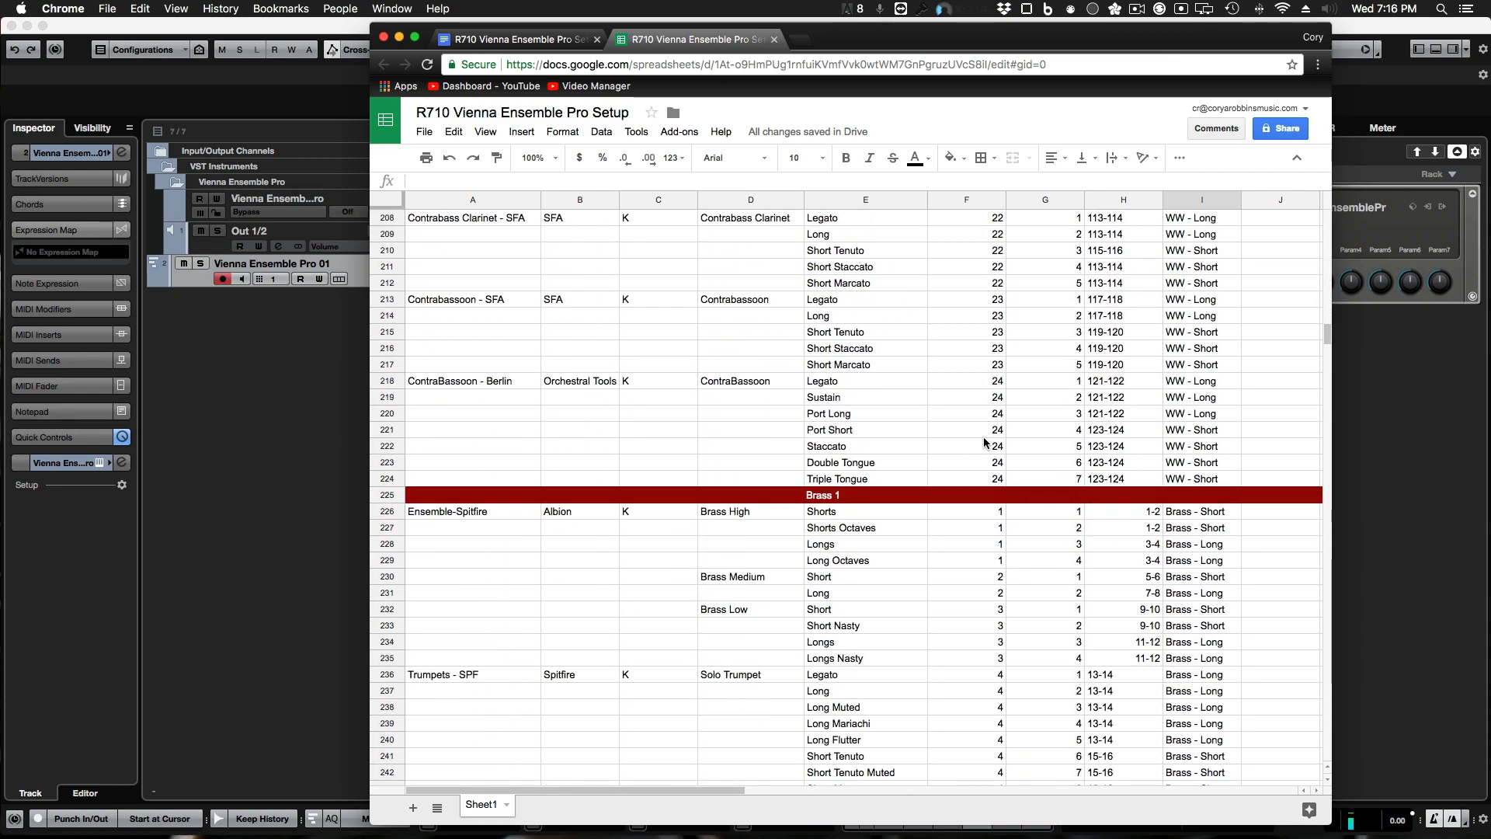
pyautogui.scroll(-20, 985, 443)
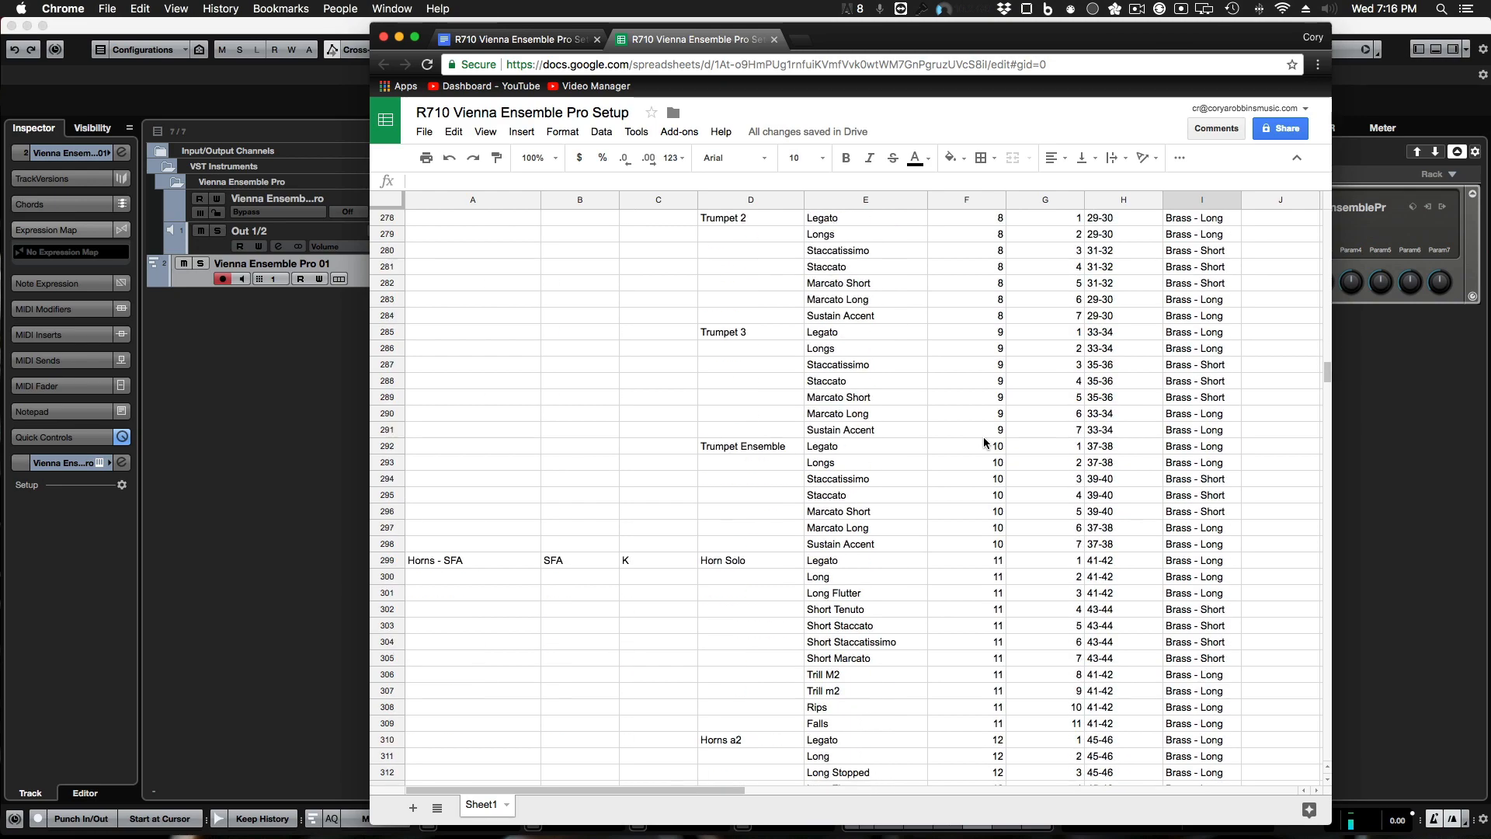
pyautogui.scroll(-20, 984, 443)
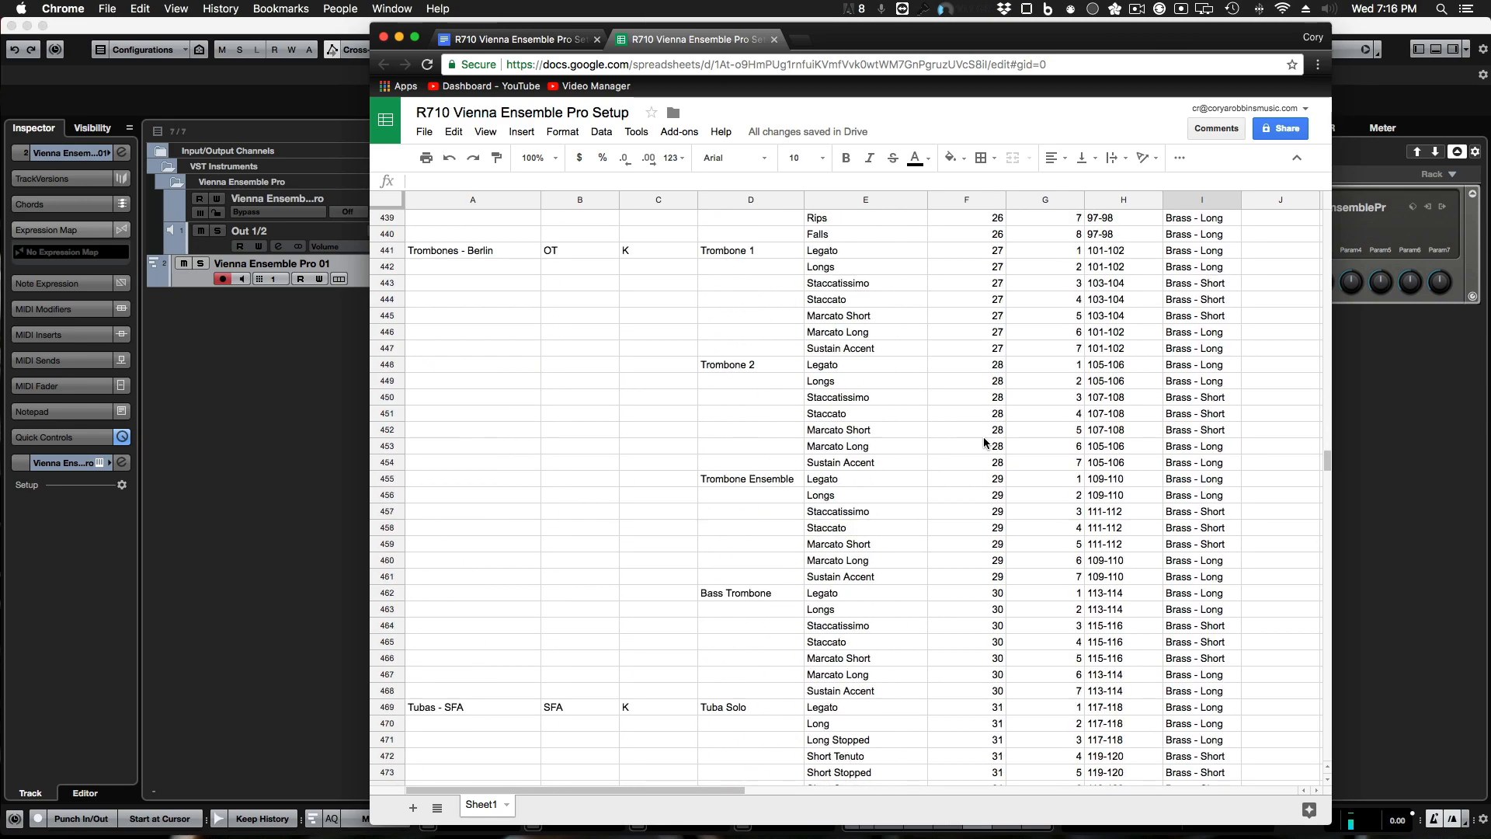
pyautogui.scroll(-6, 984, 443)
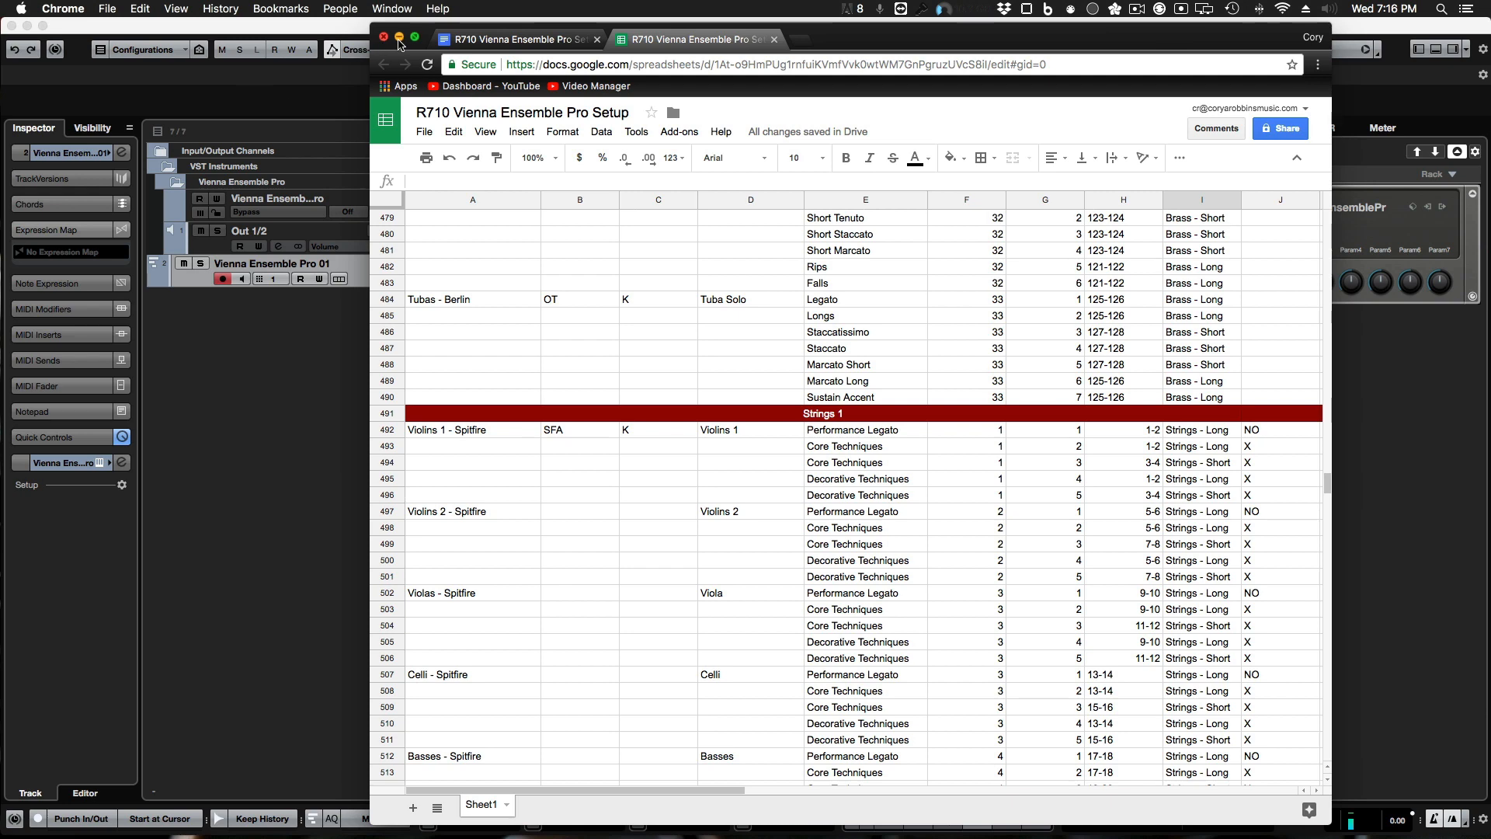
pyautogui.click(383, 43)
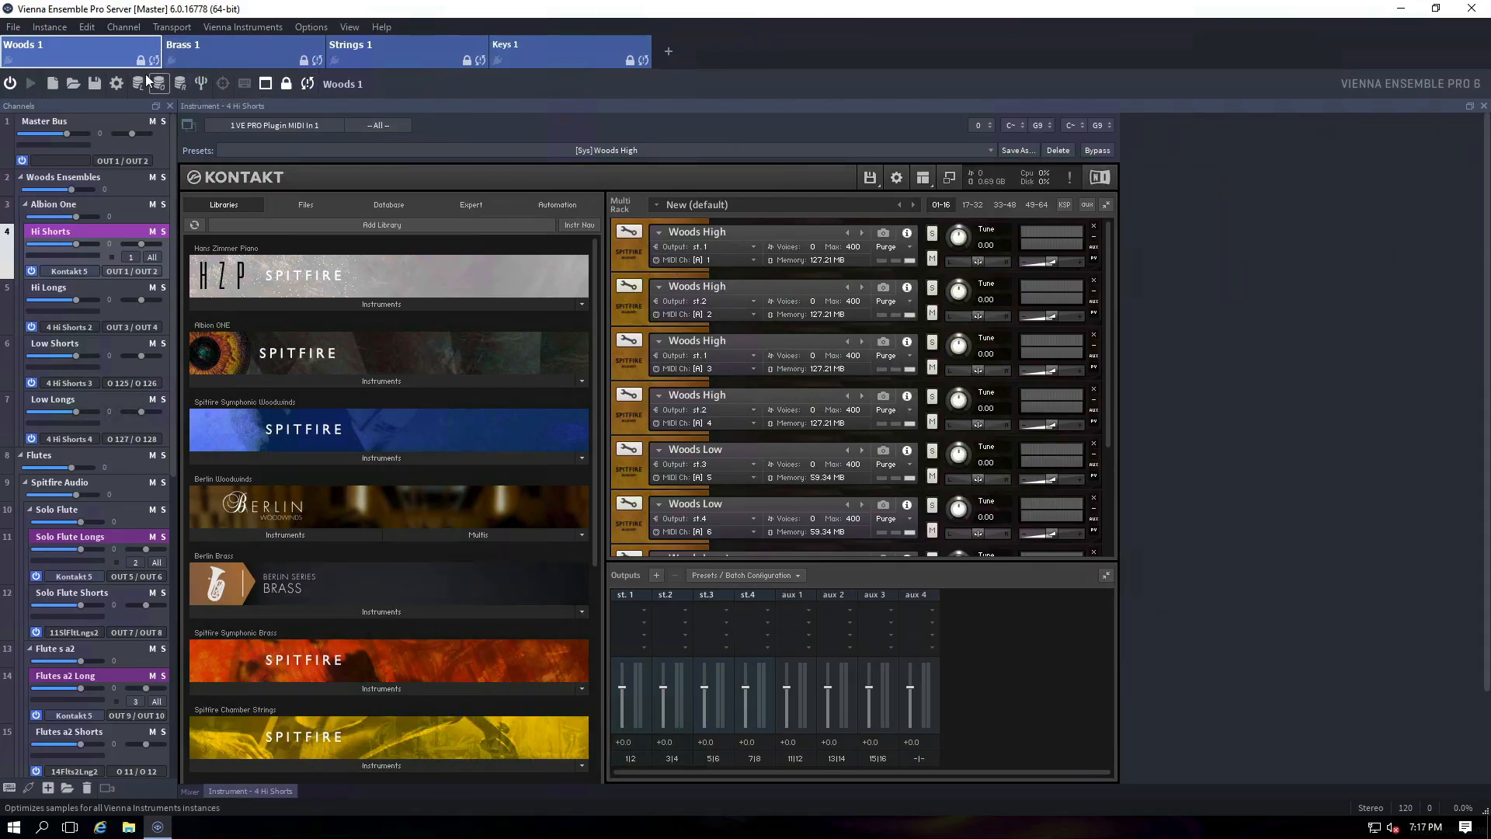
# Step: Show the preferences control in the Vienna Ensemble Pro server, and check the Cubase plug-in's audio output, MIDI port and audio input settings
pyautogui.click(118, 81)
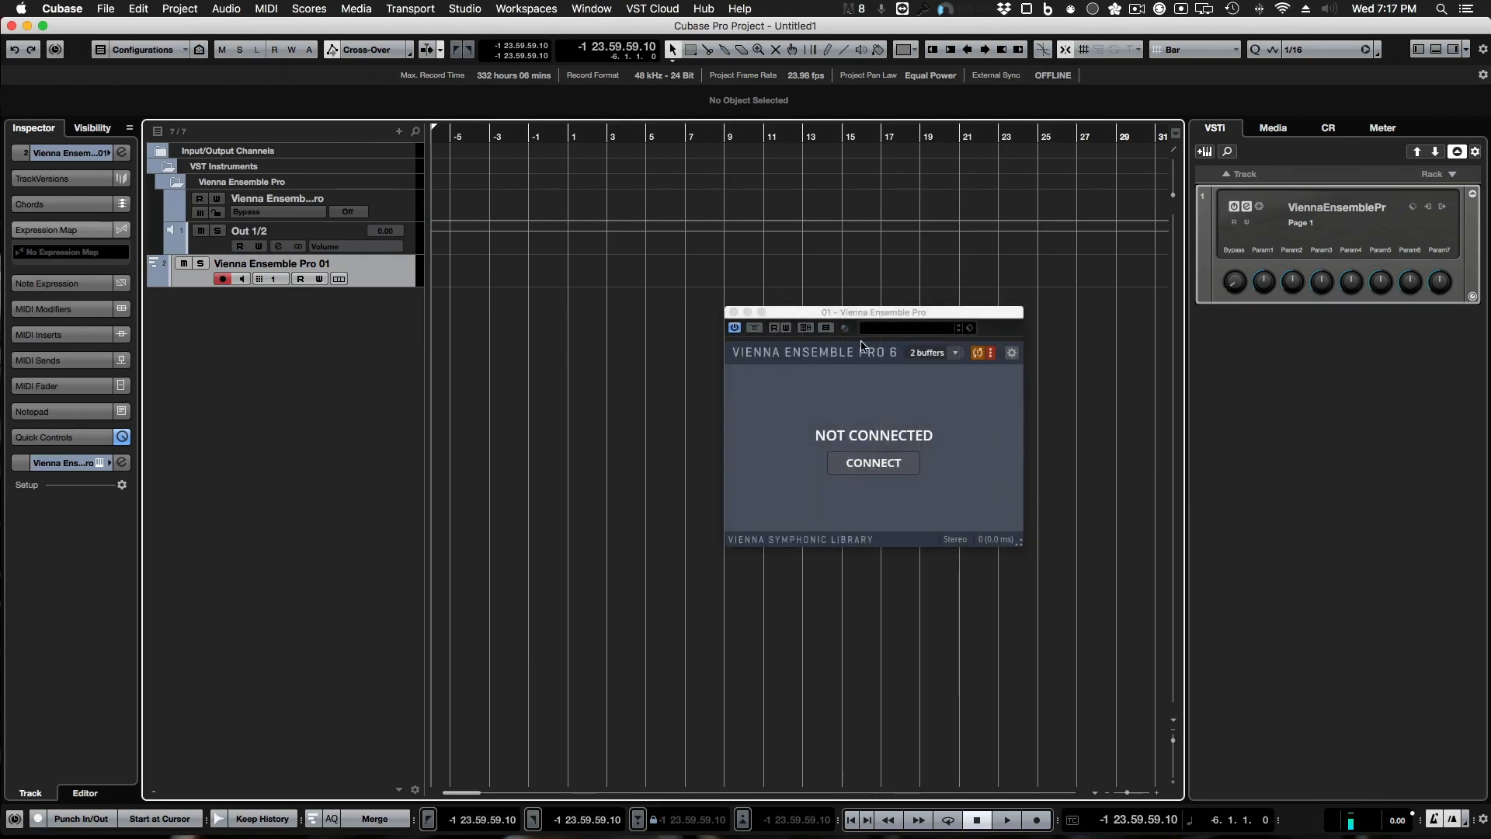
pyautogui.click(1013, 353)
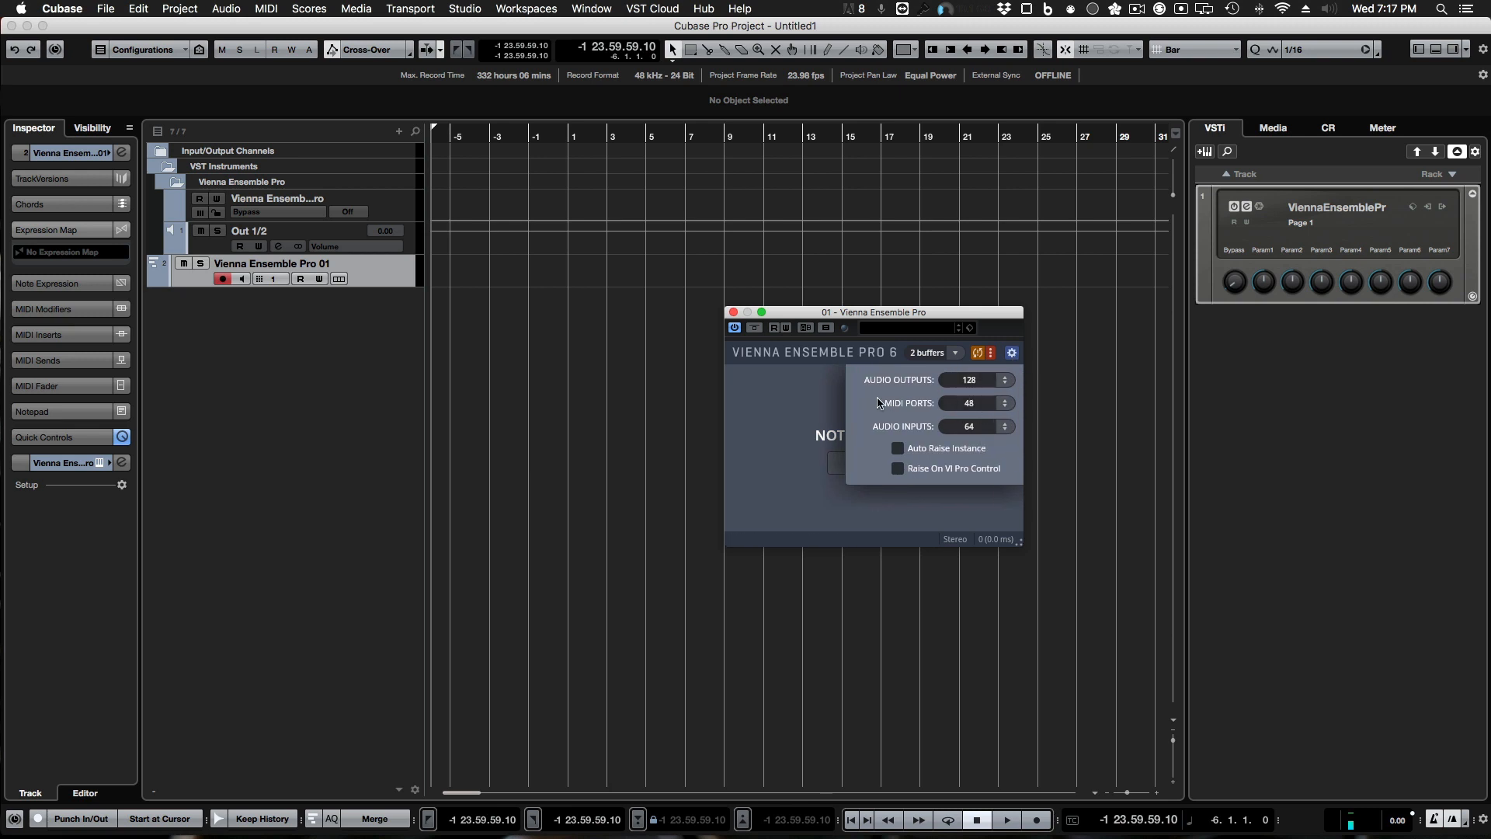
pyautogui.click(1011, 354)
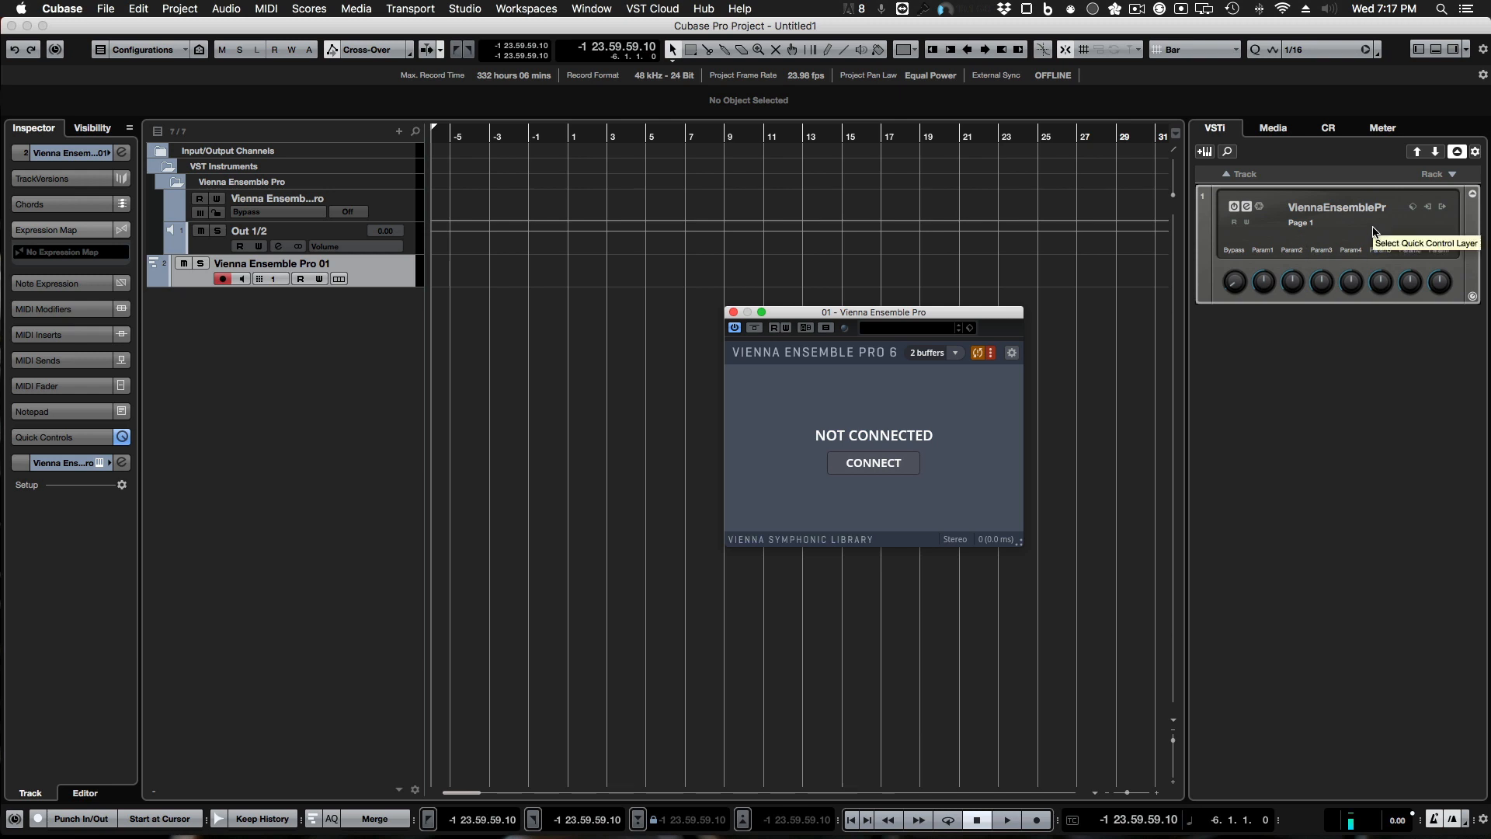
# Step: Close the Vienna Ensemble Pro plug-in window, view the rack slot's instrument choices without changing the selection, and reopen the plug-in window
pyautogui.click(734, 313)
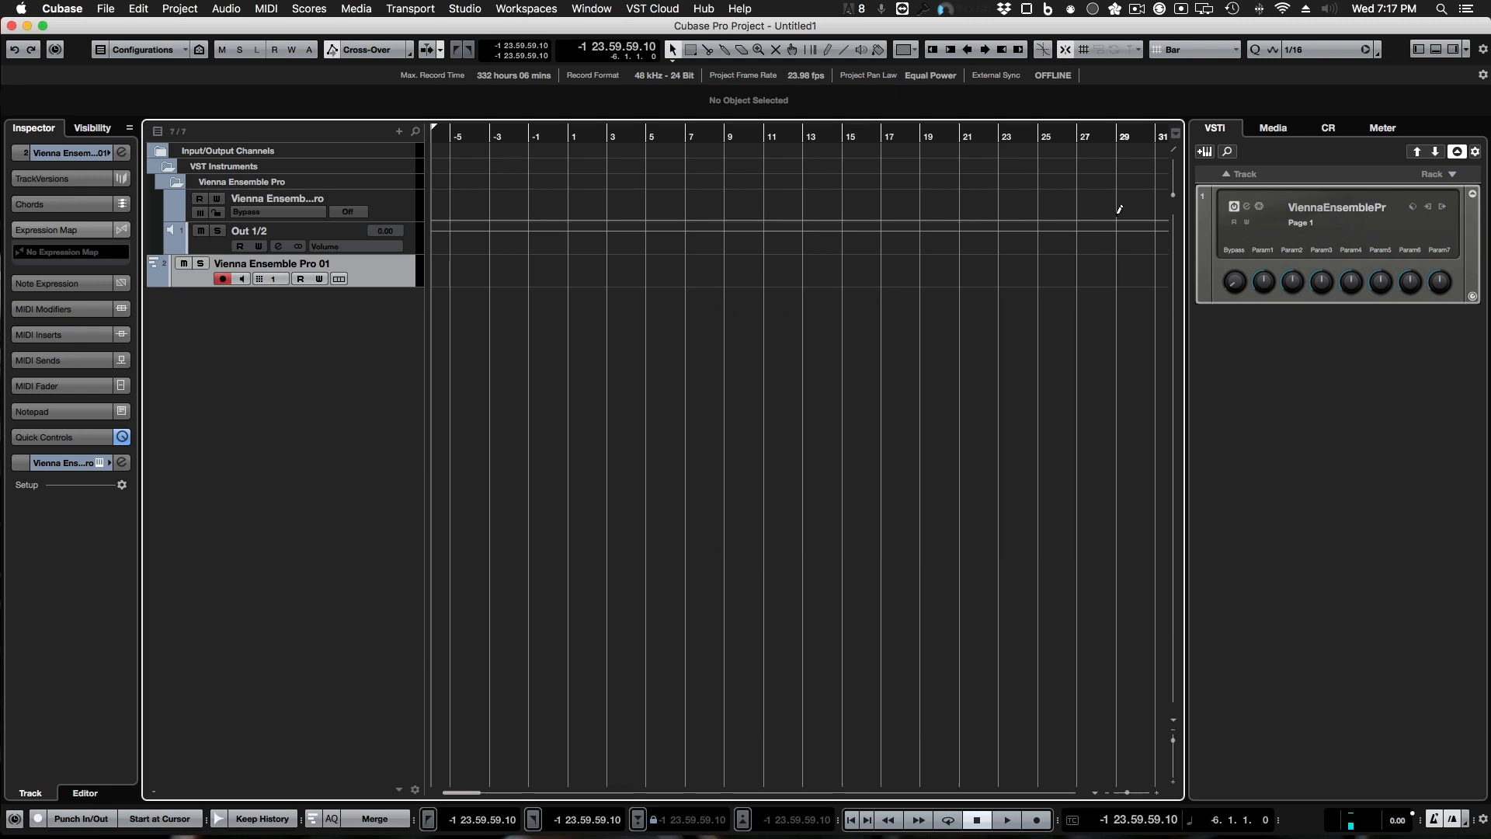
pyautogui.click(1309, 208)
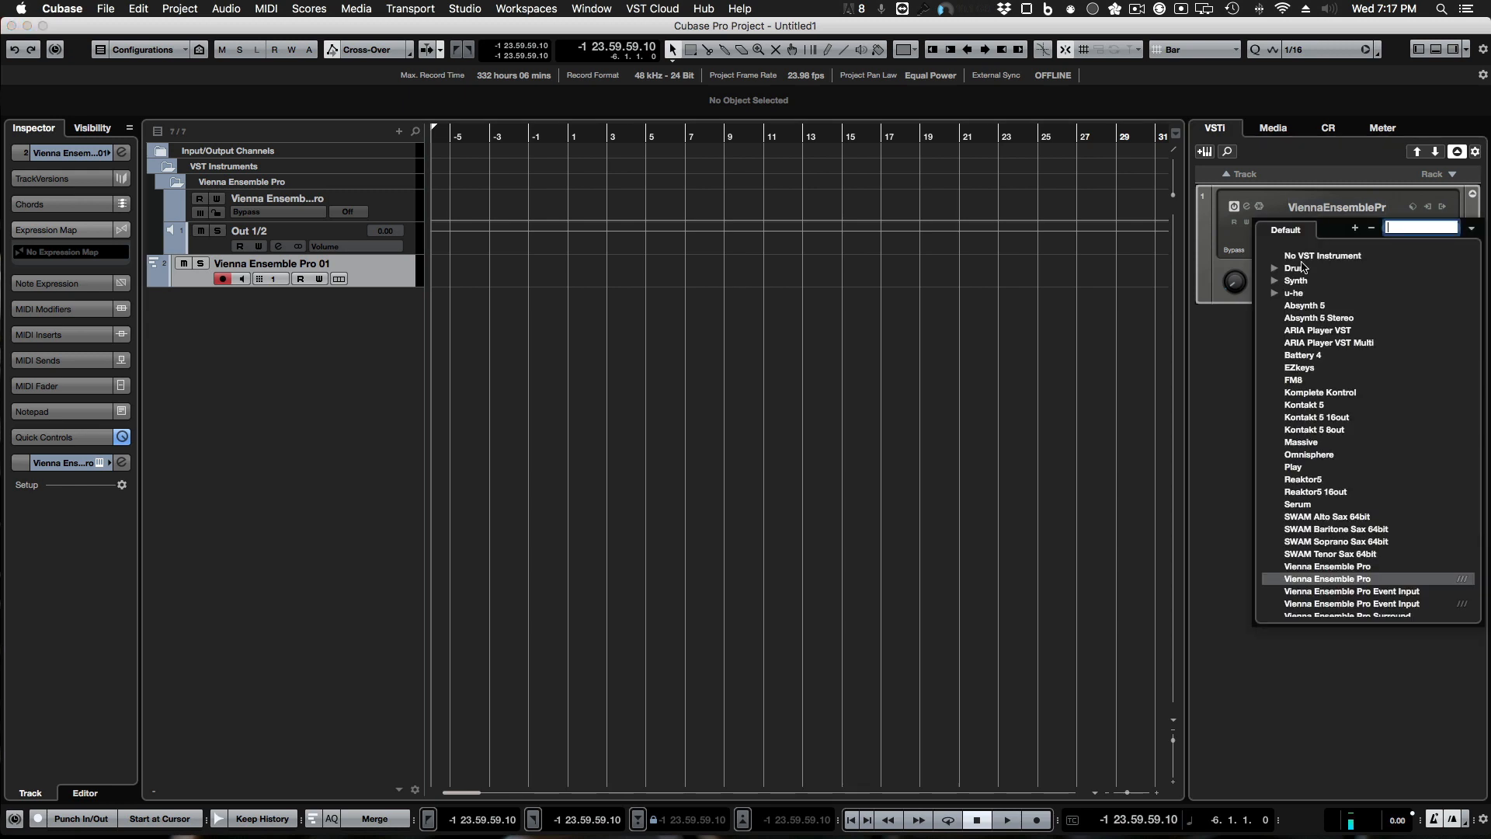
pyautogui.click(1206, 349)
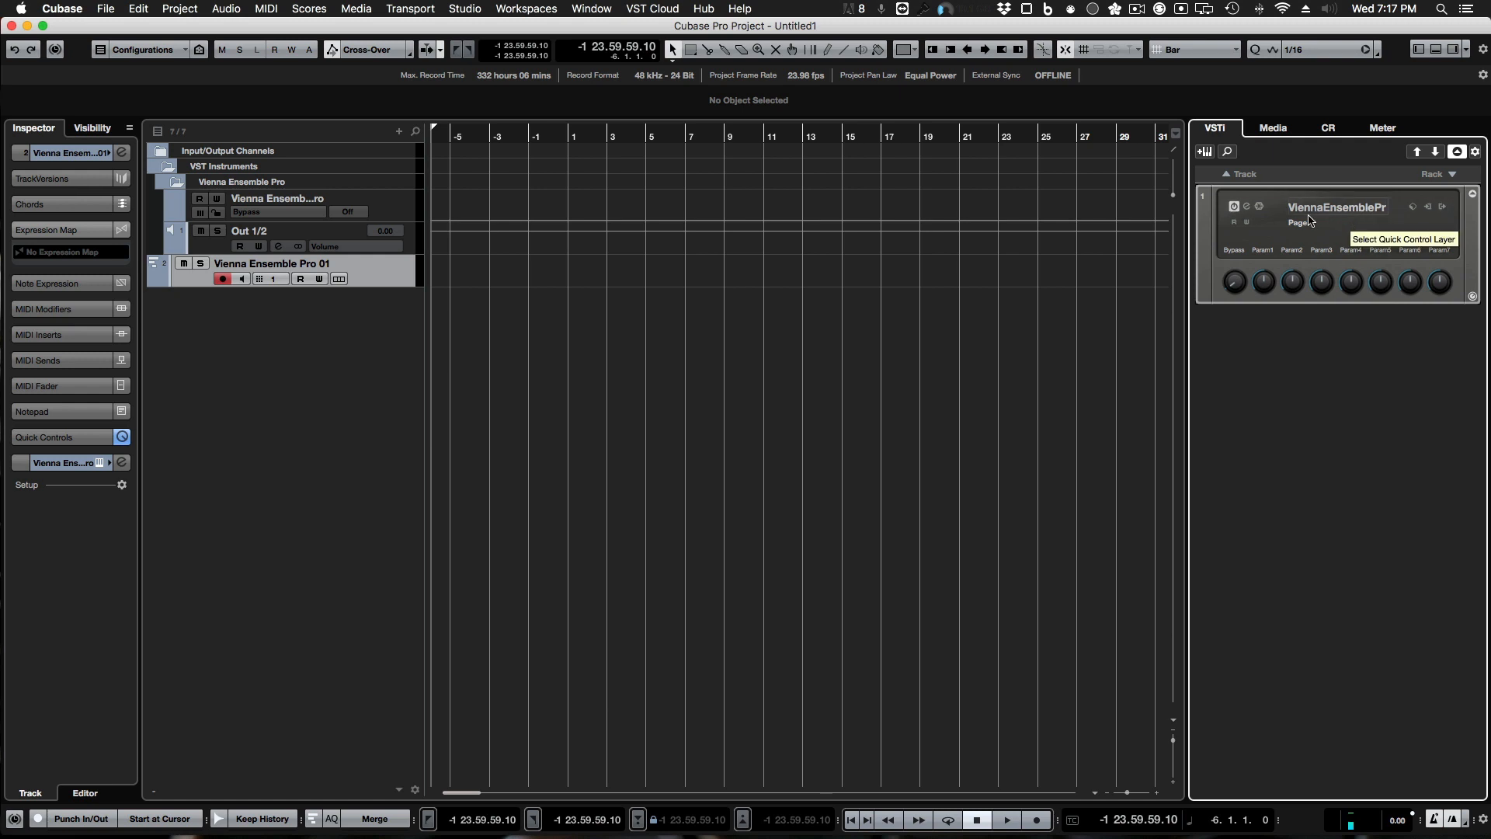
pyautogui.click(1246, 207)
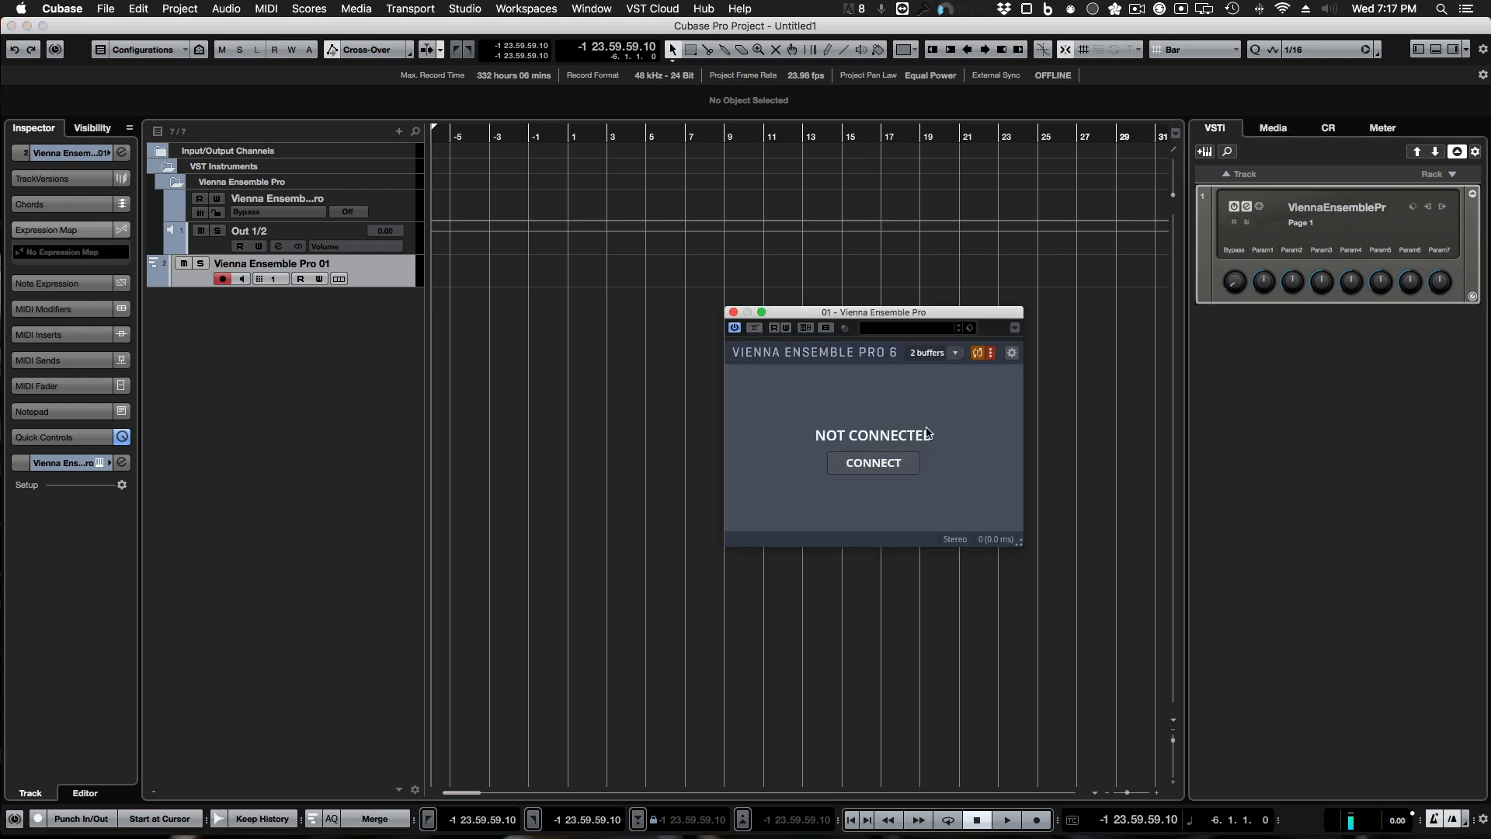
# Step: Connect the Vienna Ensemble Pro plug-in to the Woods 1 instance on server 192.168.2.11 and close the plug-in window
pyautogui.click(898, 470)
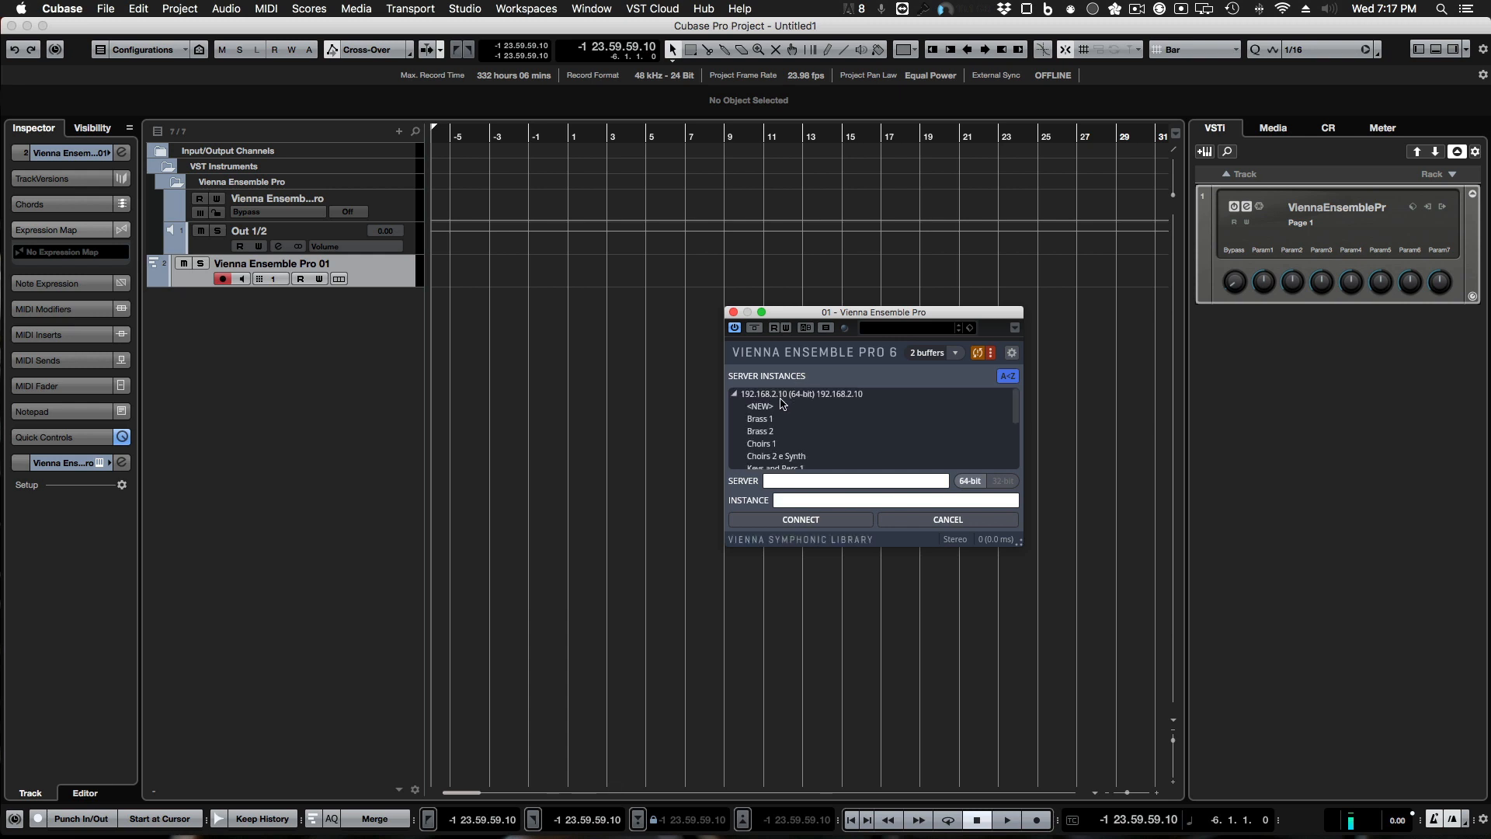
pyautogui.click(735, 396)
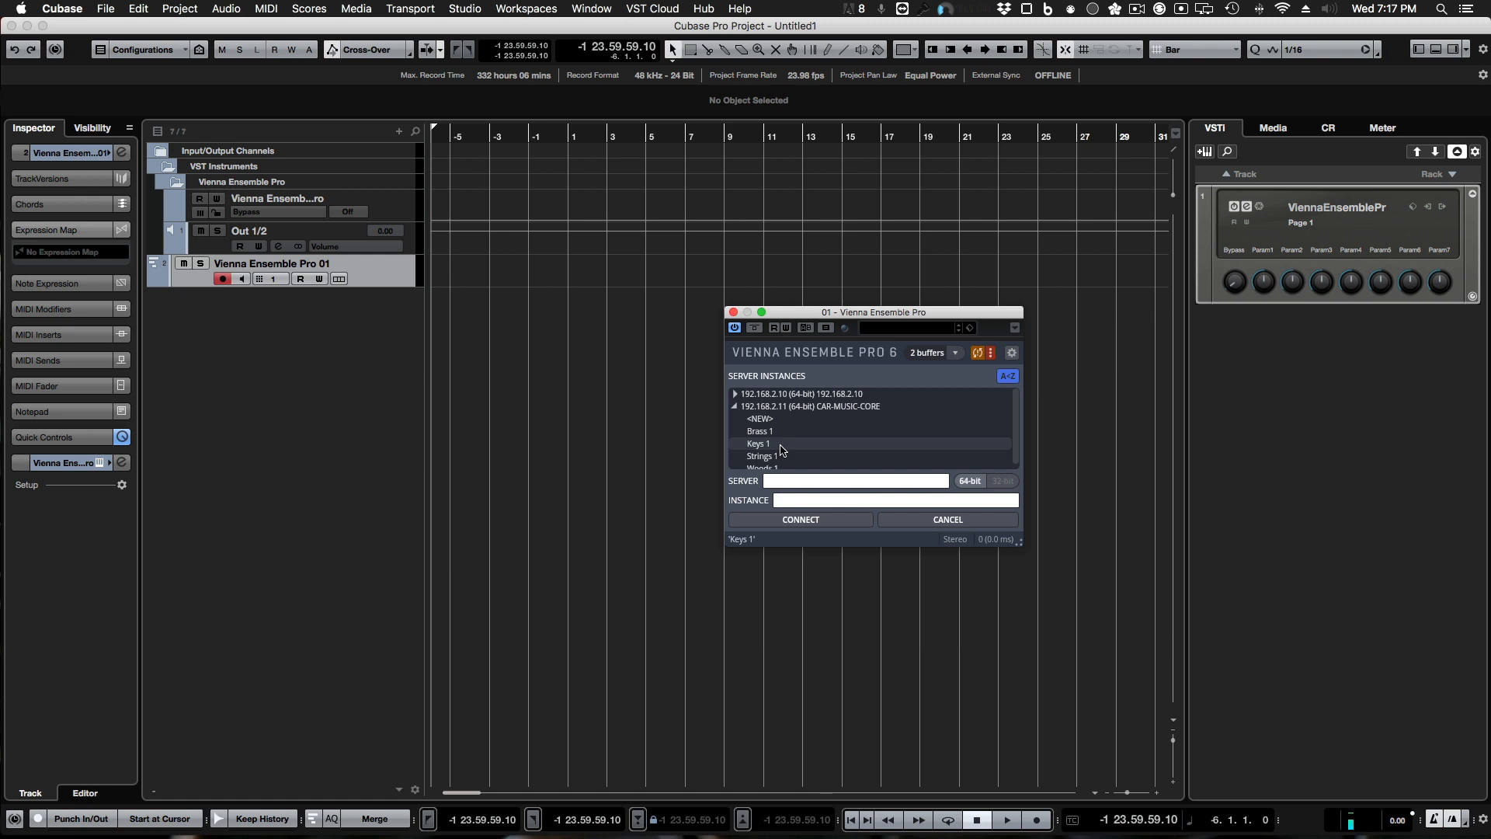
pyautogui.scroll(-1, 780, 455)
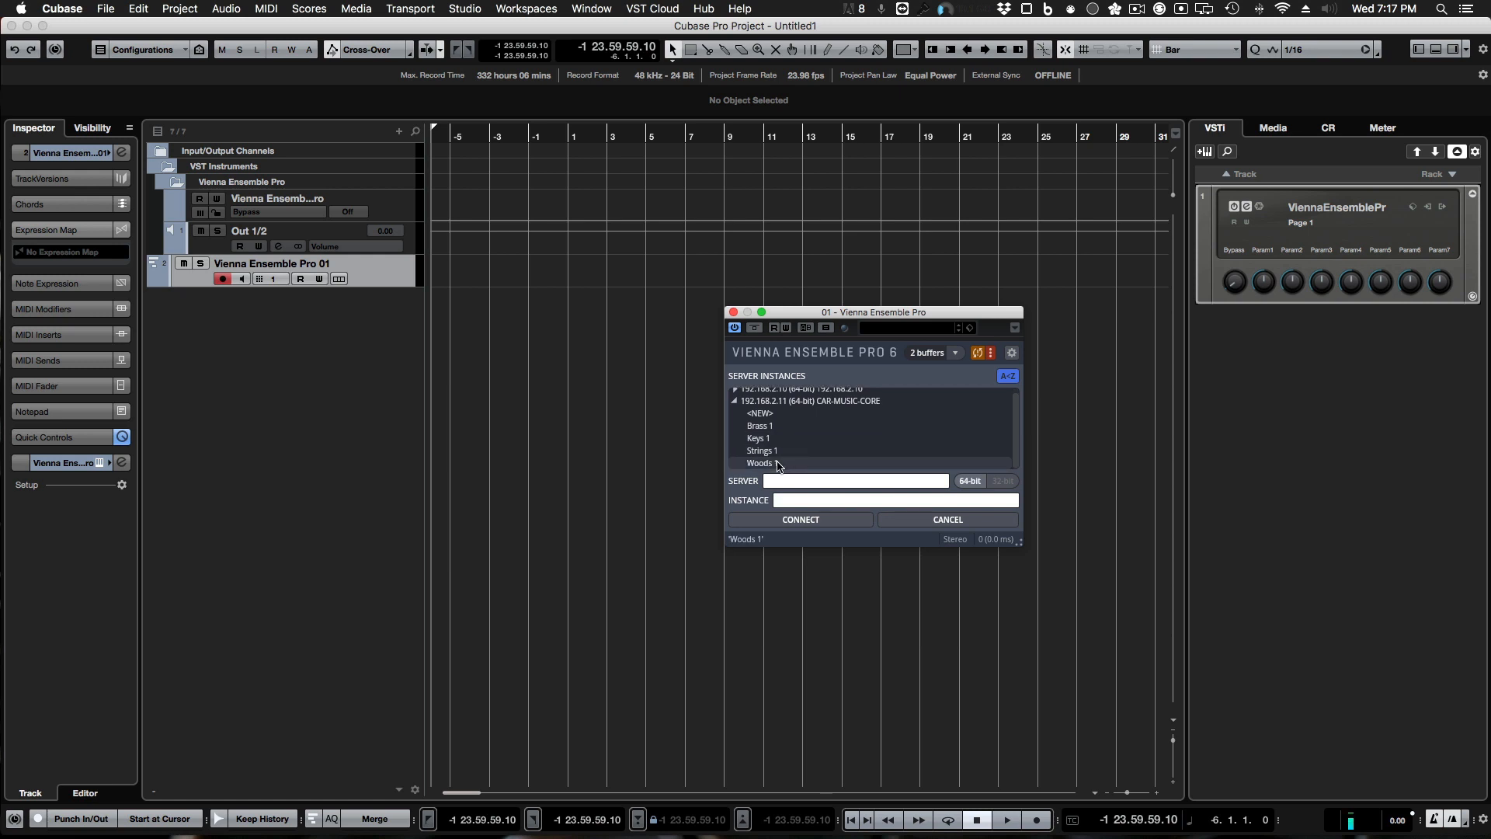
pyautogui.click(784, 463)
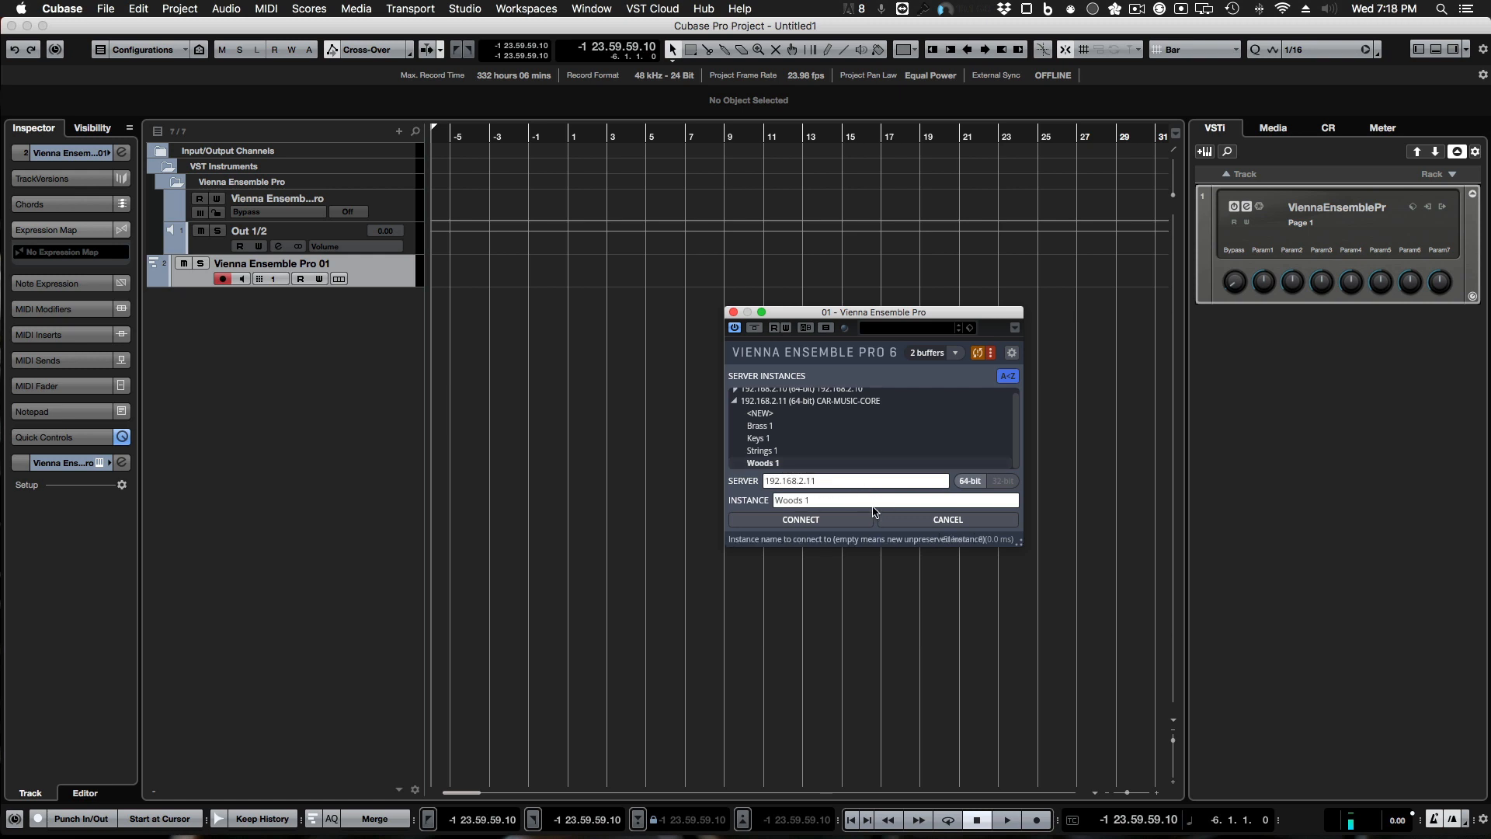
pyautogui.click(800, 519)
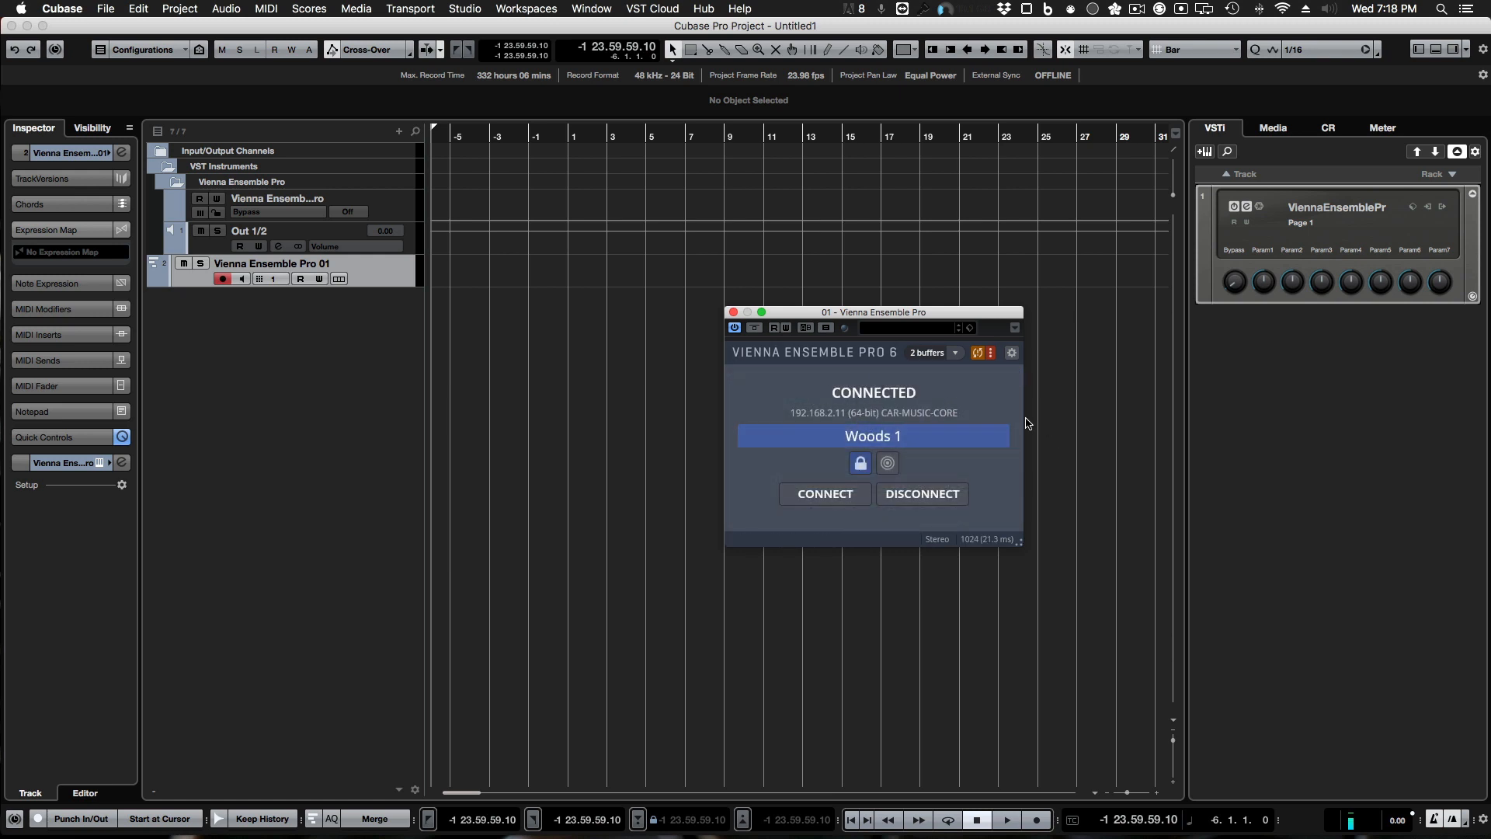
pyautogui.click(732, 313)
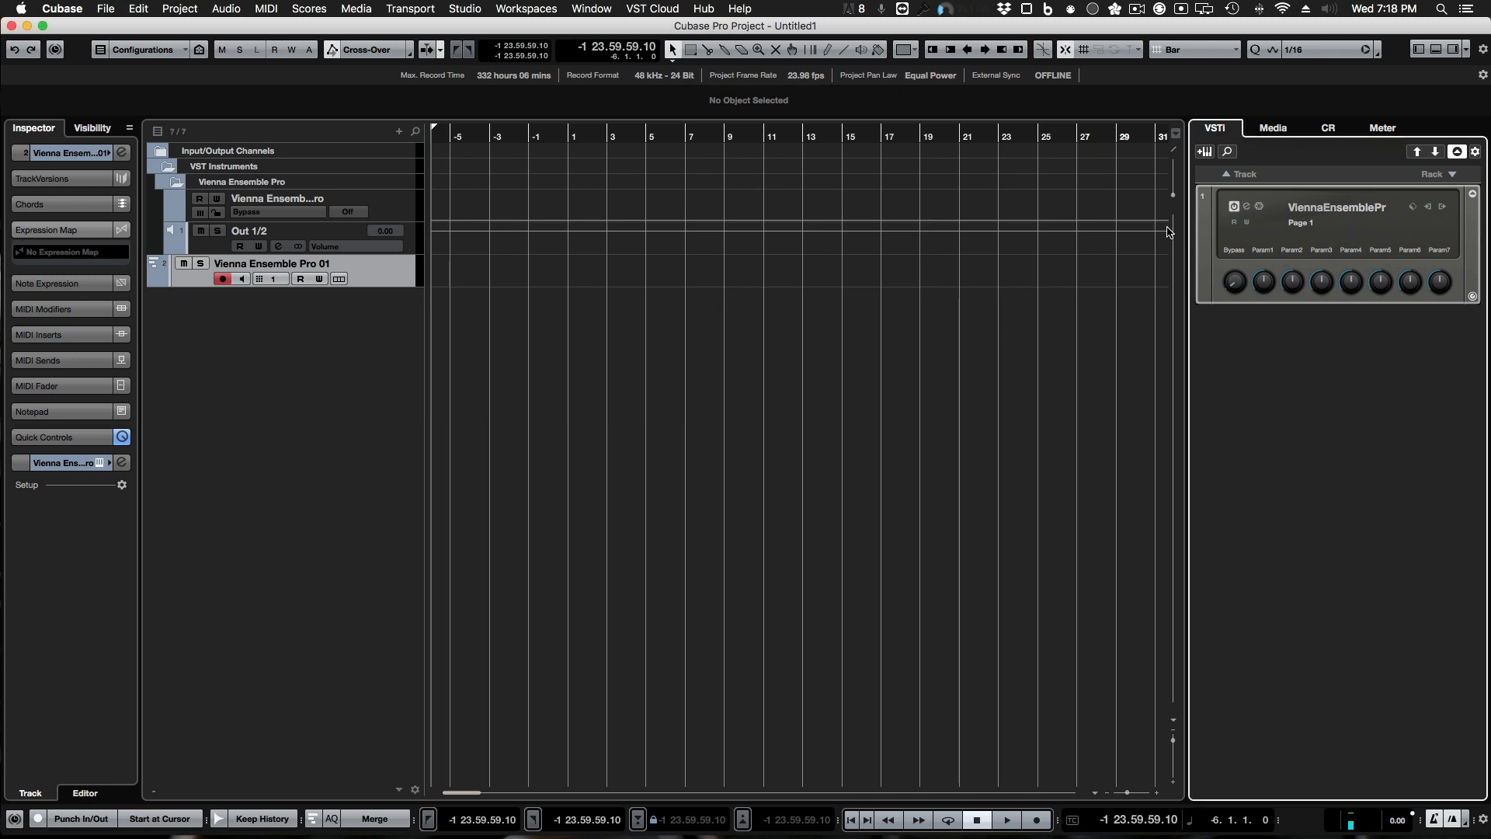
# Step: Rename the rack instrument as "Woods 1 - Server 1" and refresh its track name by collapsing and expanding its folder
pyautogui.doubleClick(1343, 209)
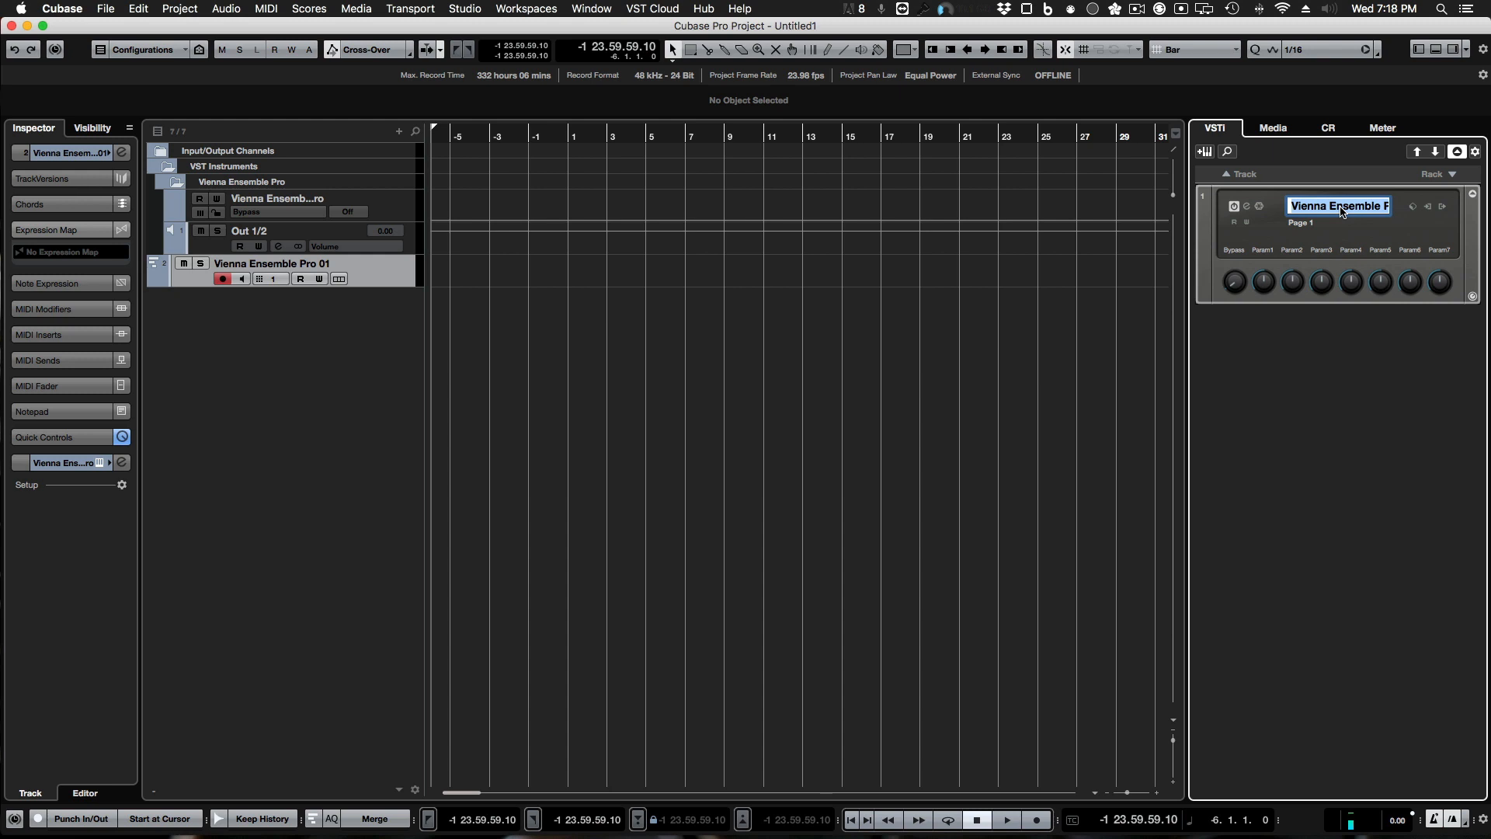
pyautogui.write('Woods 1')
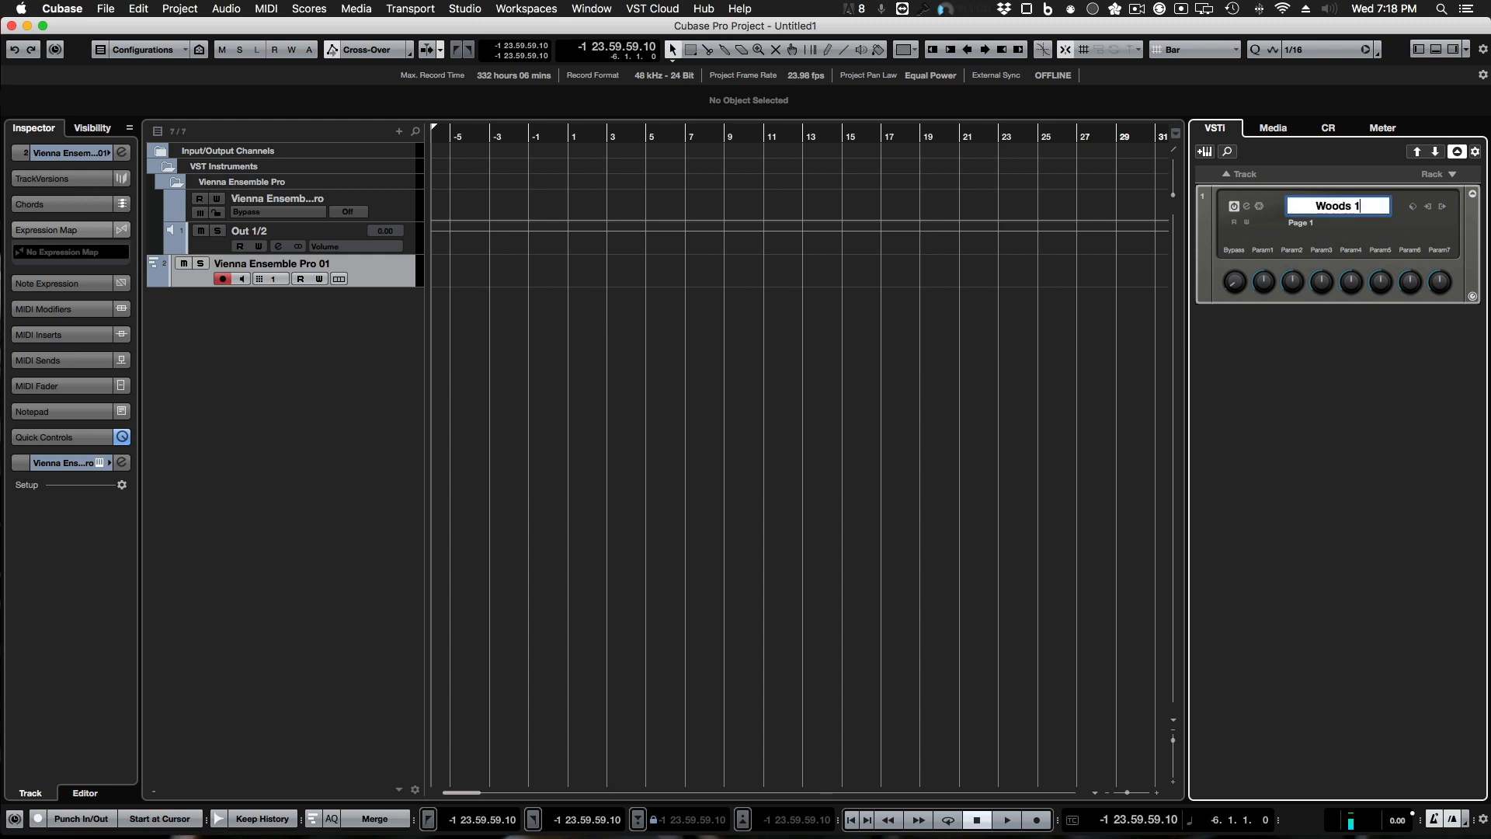
pyautogui.write(' - Server 1')
pyautogui.press('Return')
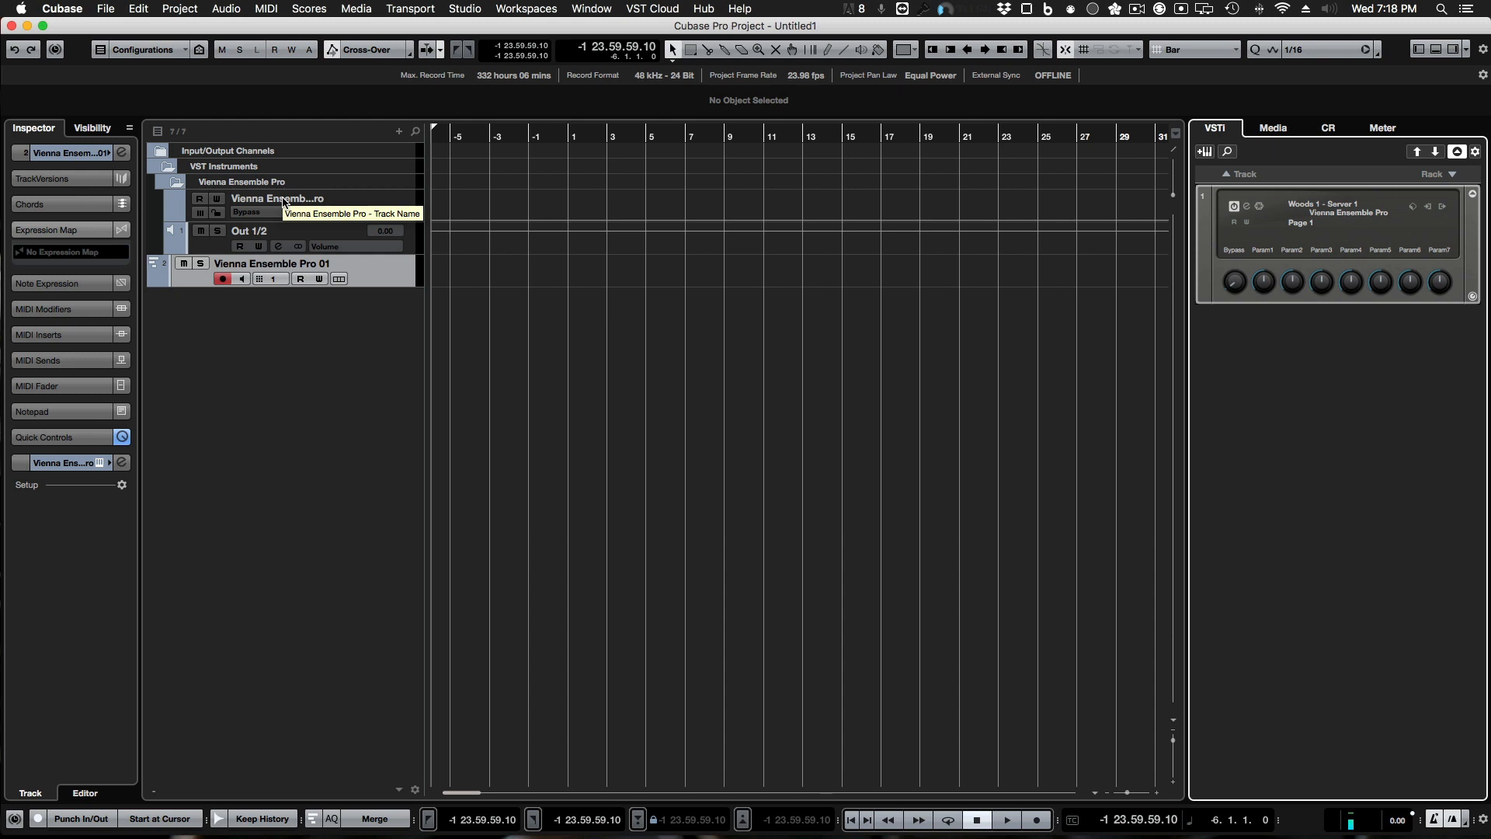
pyautogui.click(176, 184)
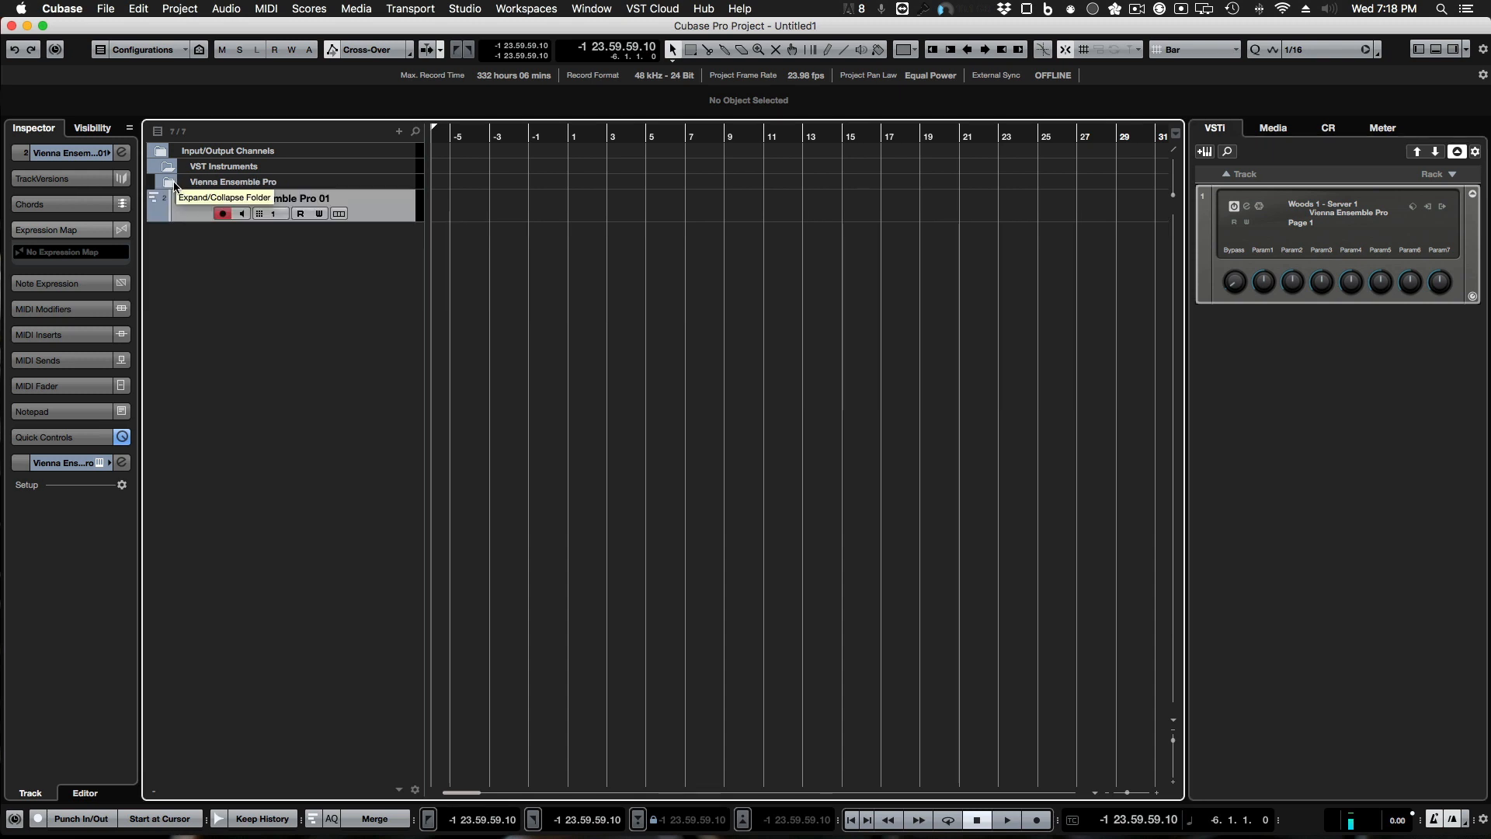
pyautogui.click(174, 184)
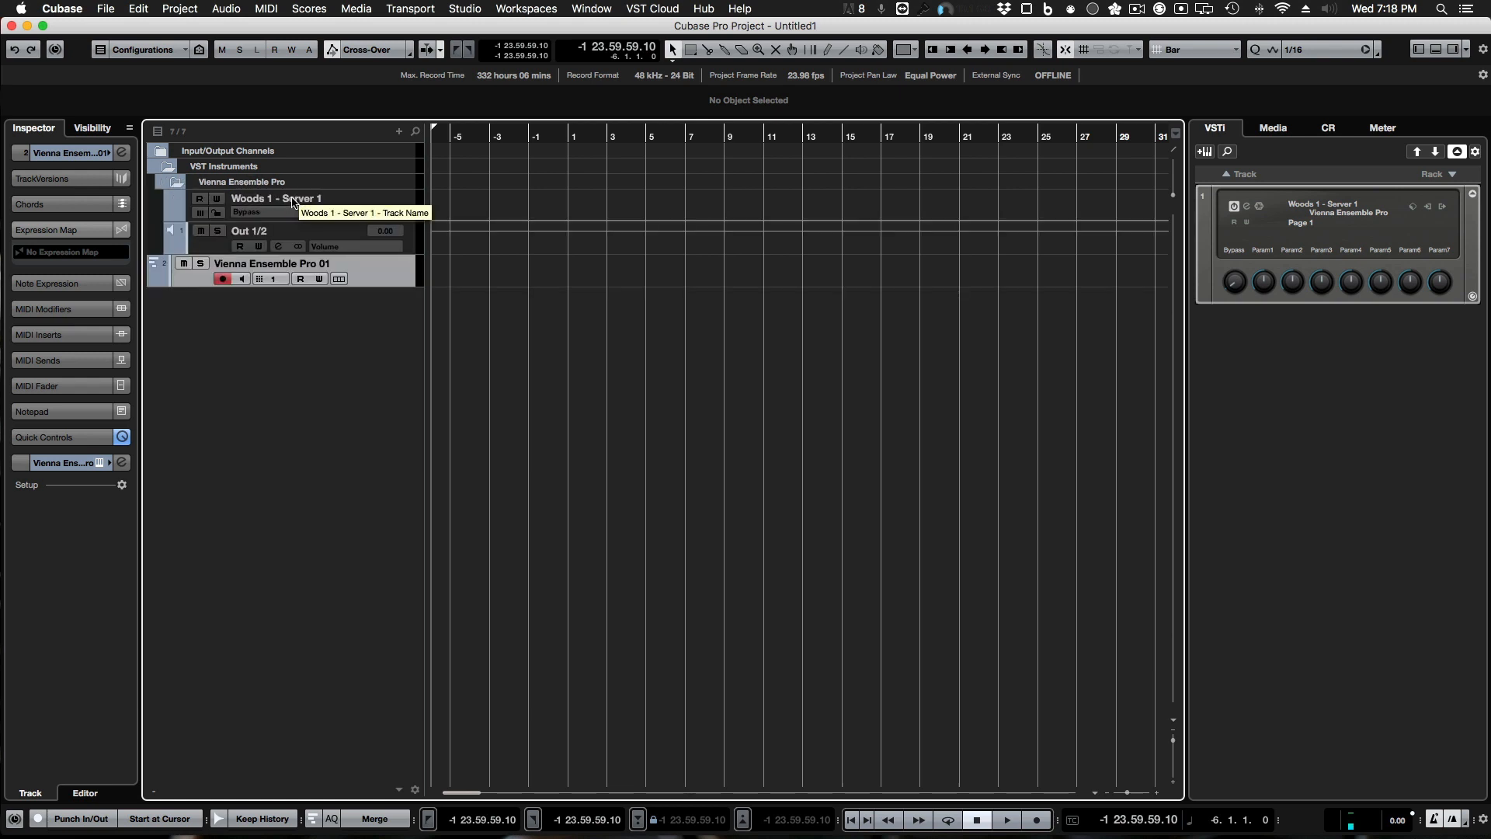
# Step: Rename the Vienna Ensemble Pro folder inside the VST Instruments folder as "Woods 1 - Server 1"
pyautogui.click(210, 186)
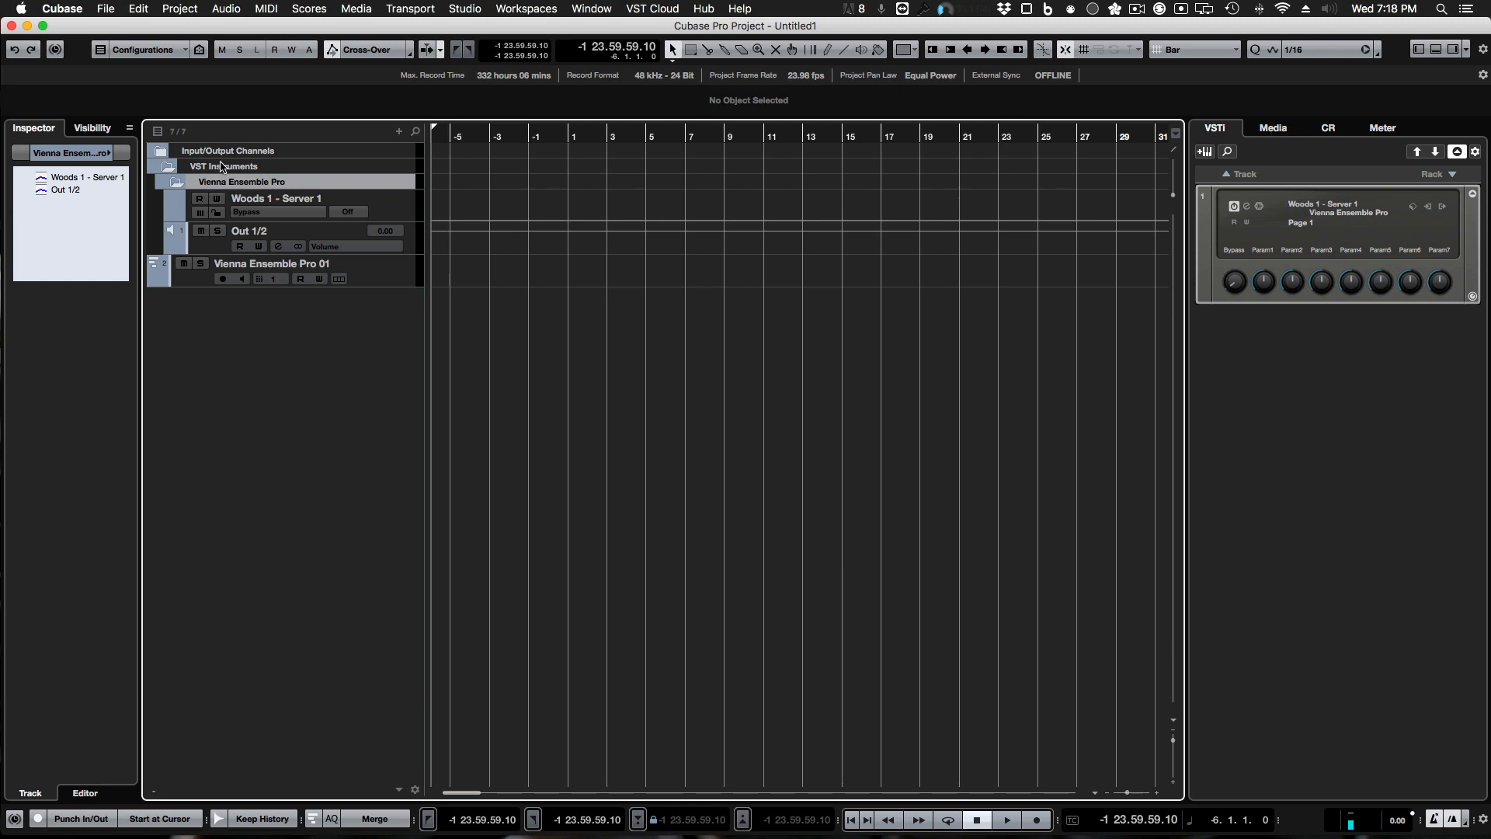
pyautogui.click(243, 202)
pyautogui.click(271, 184)
pyautogui.doubleClick(84, 154)
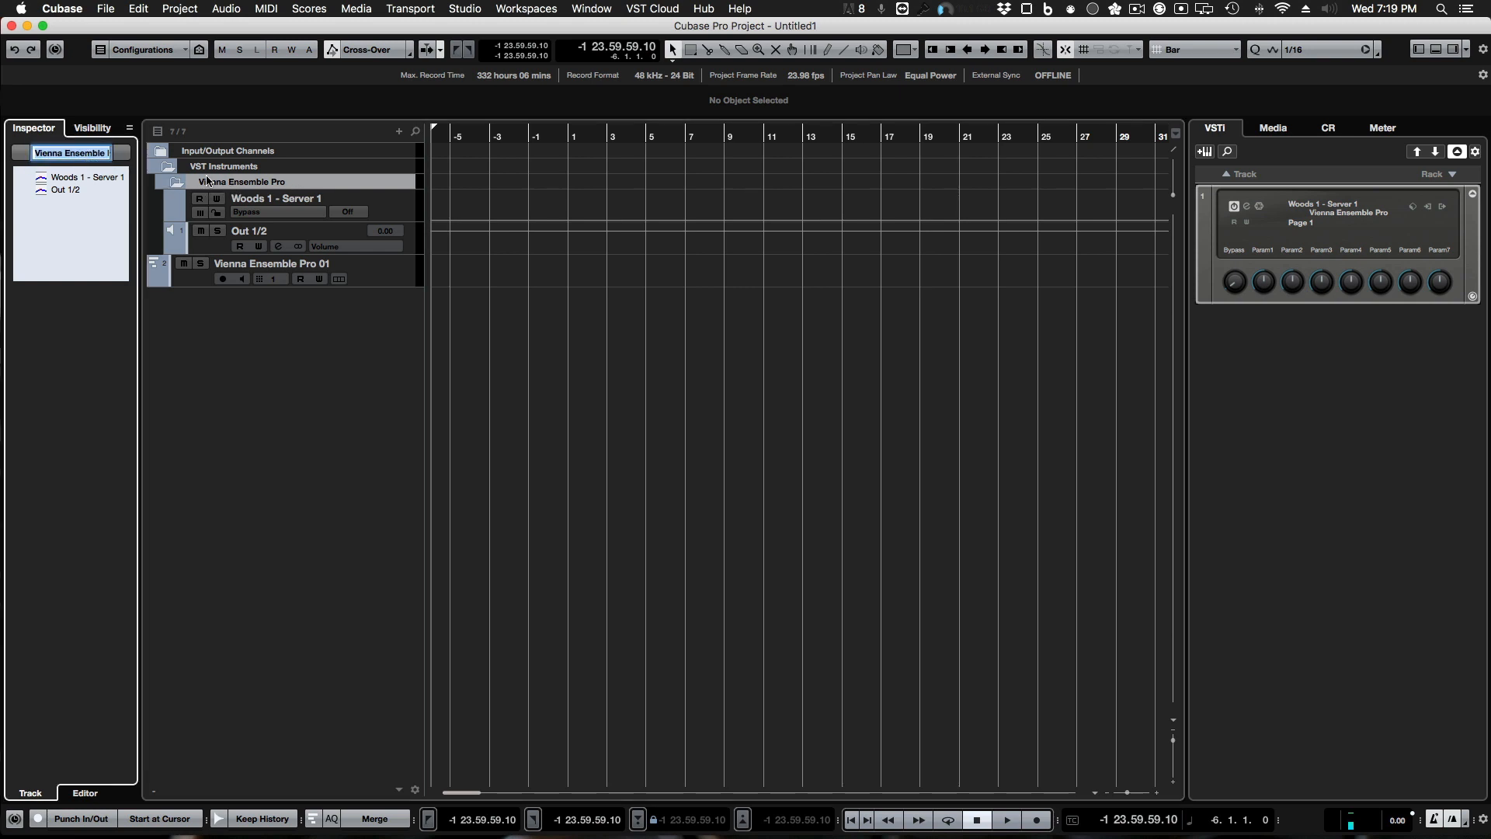
pyautogui.click(251, 183)
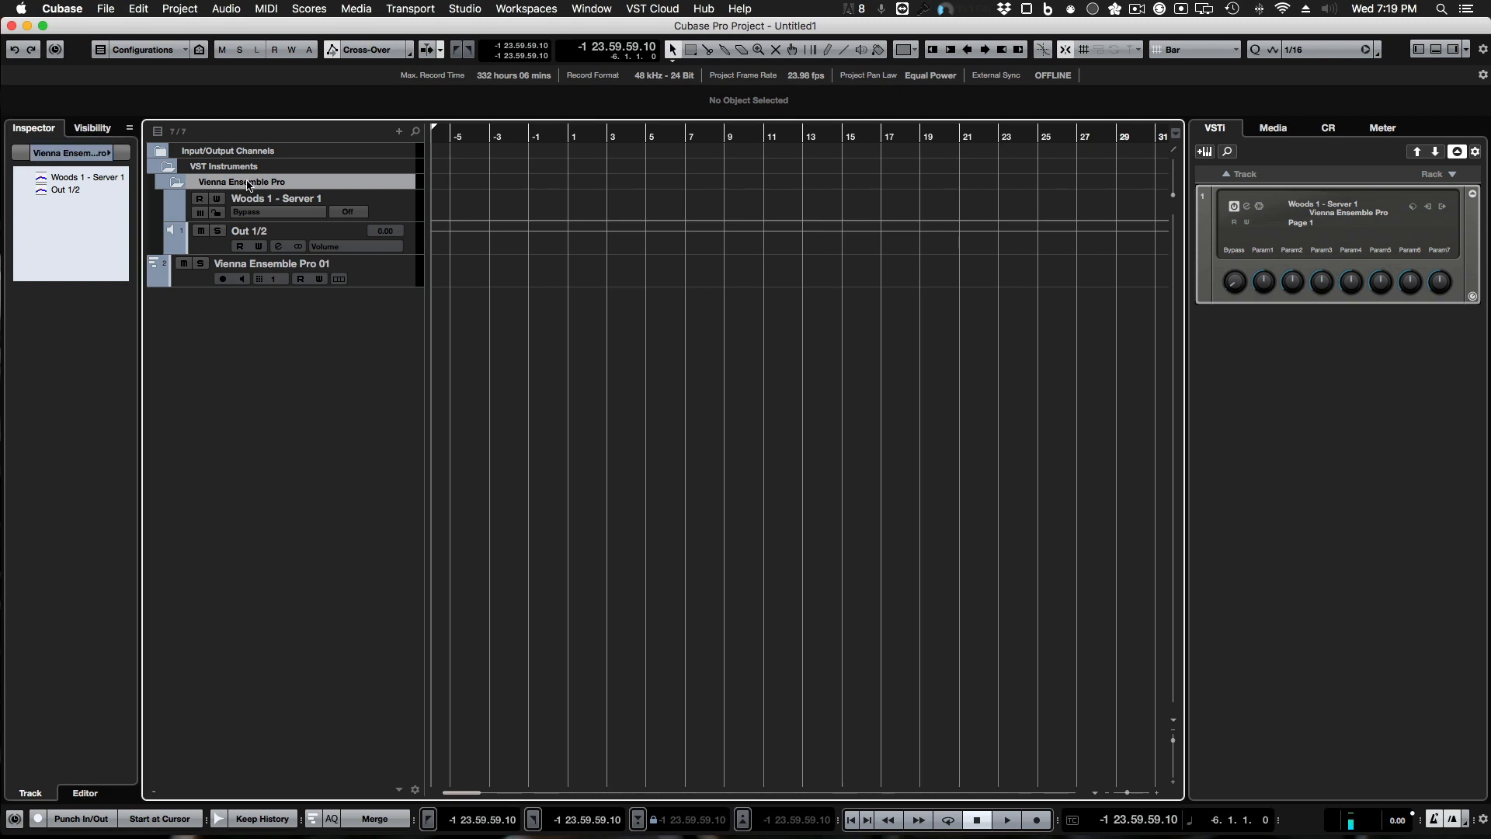
pyautogui.doubleClick(72, 153)
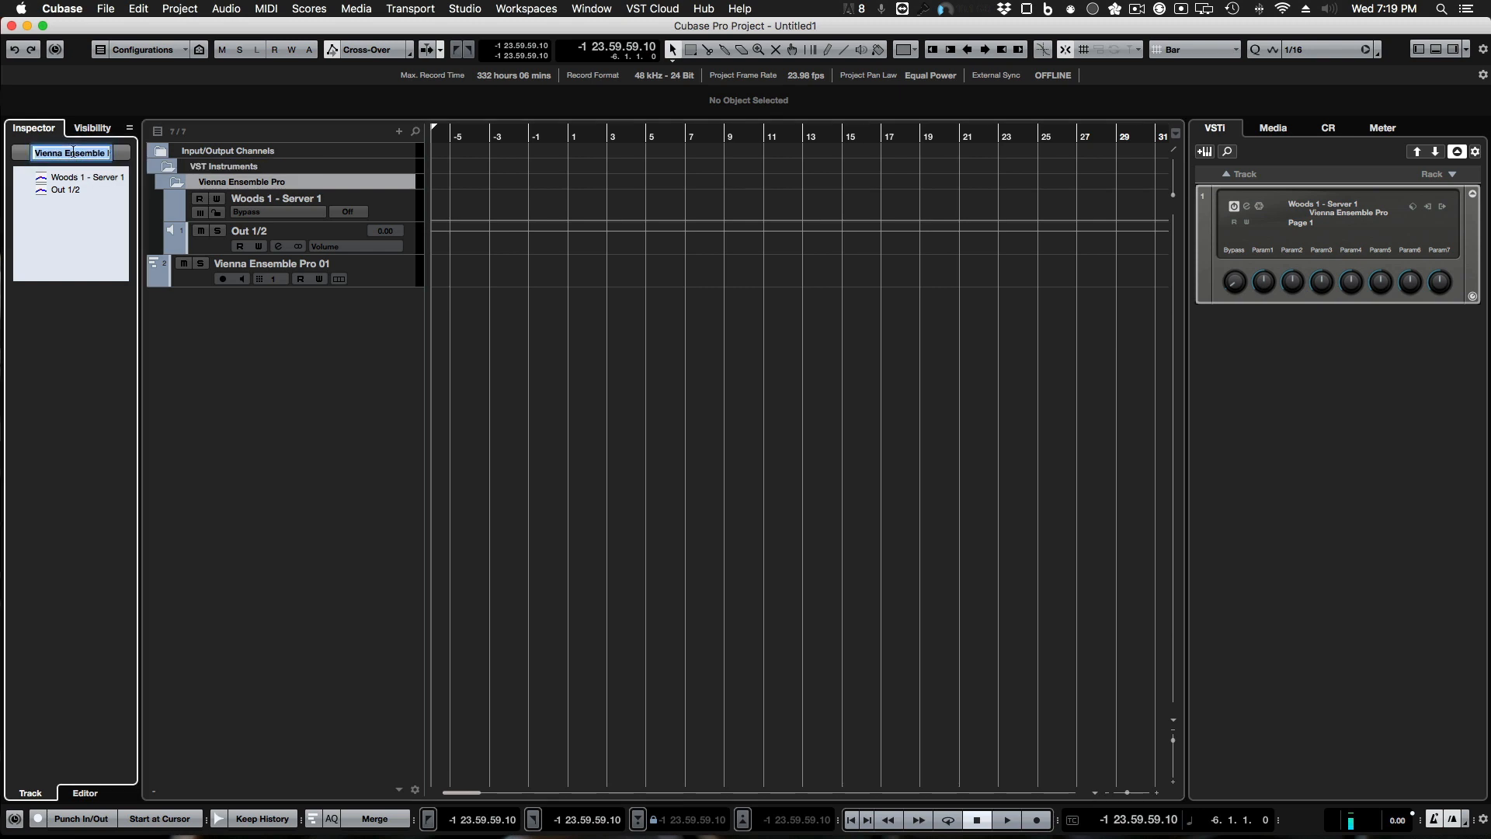
pyautogui.write('Woods 1 - Server 1')
pyautogui.press('Return')
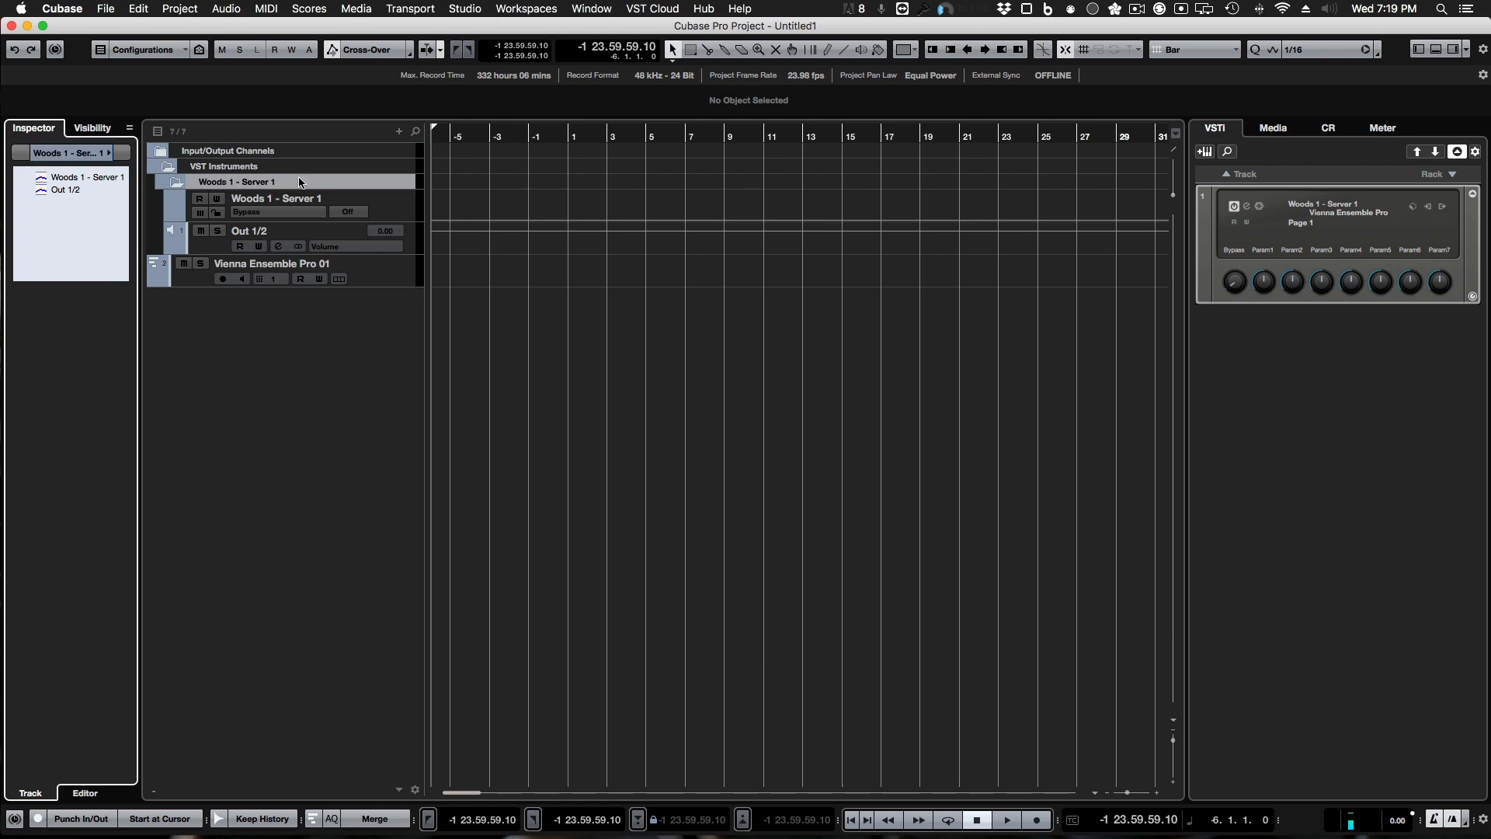
pyautogui.click(176, 185)
pyautogui.click(179, 186)
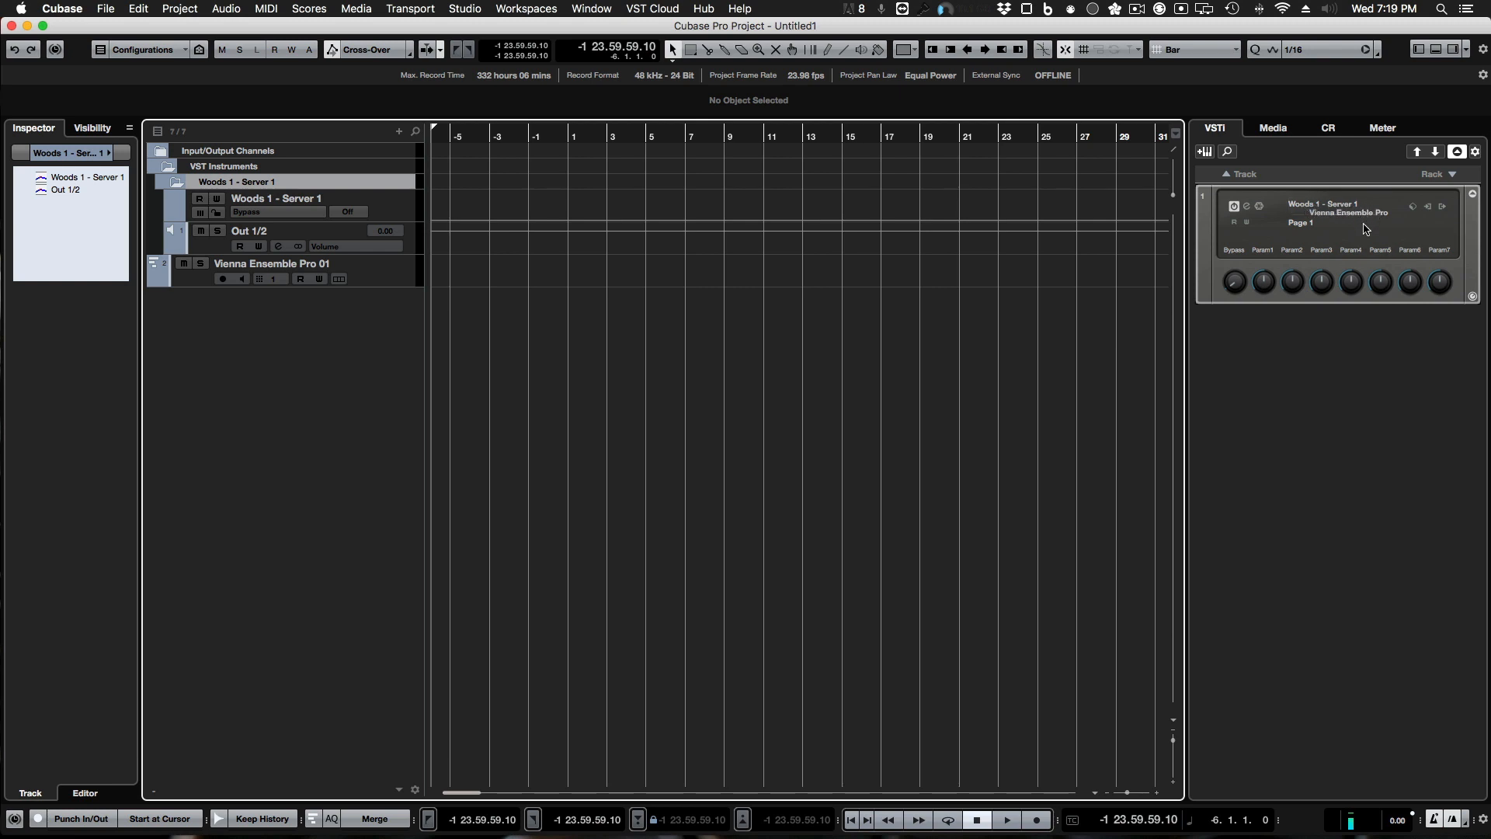
# Step: Rename the Vienna Ensemble Pro 01 MIDI track as "Woods 1"
pyautogui.click(385, 272)
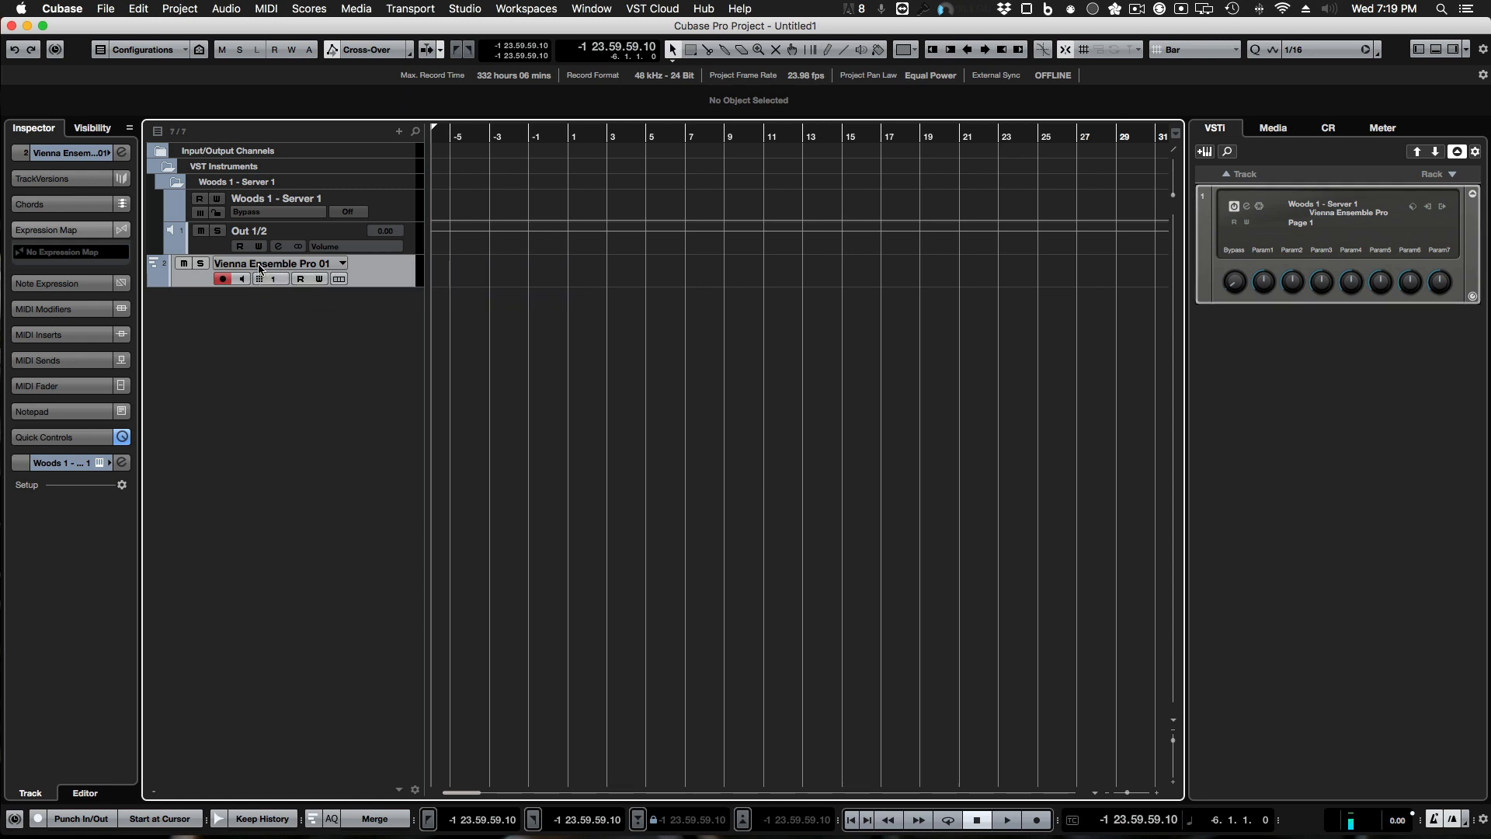
pyautogui.doubleClick(284, 265)
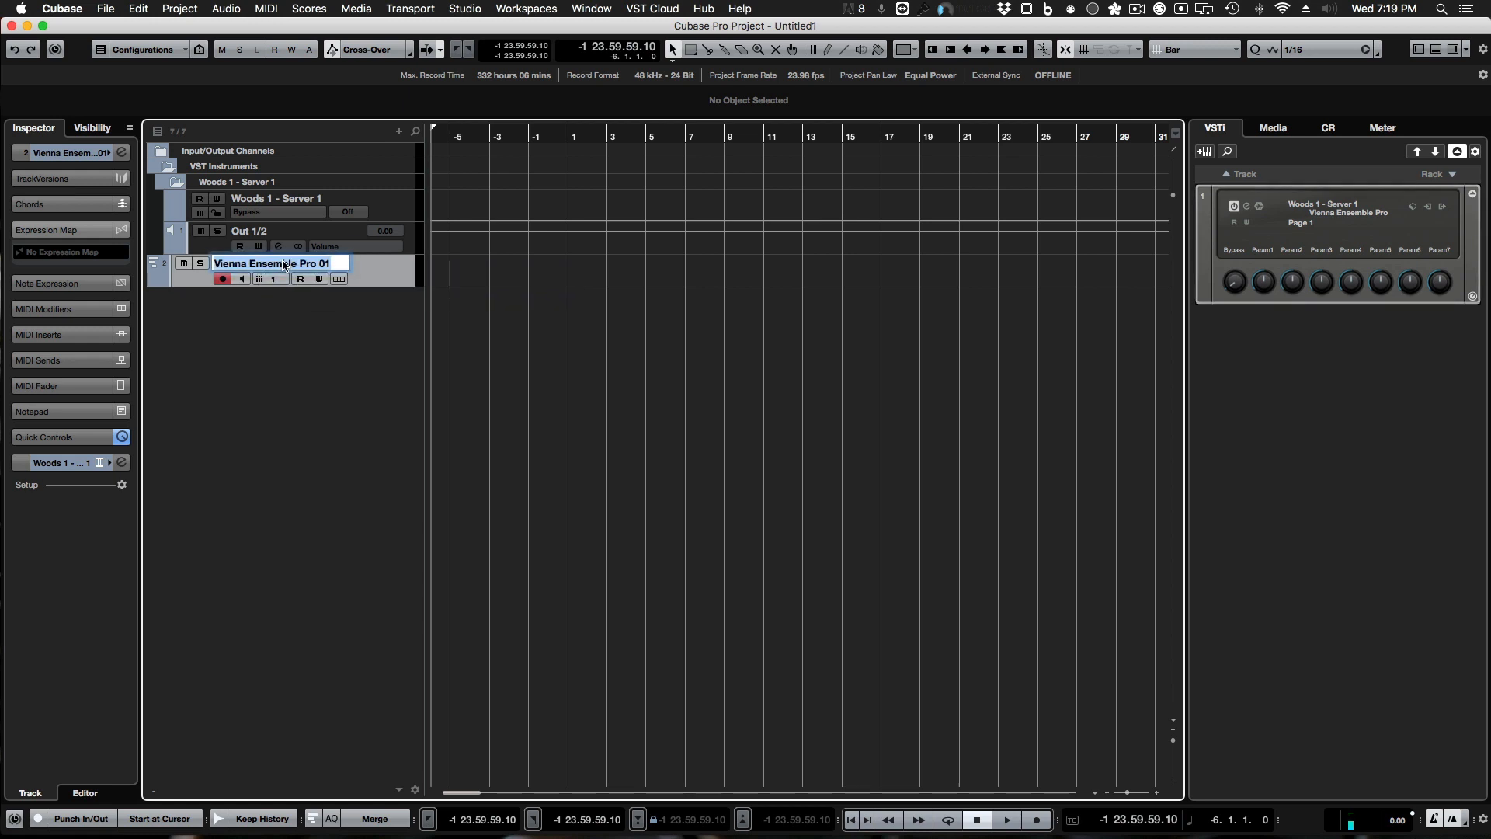
pyautogui.write('Woods 1')
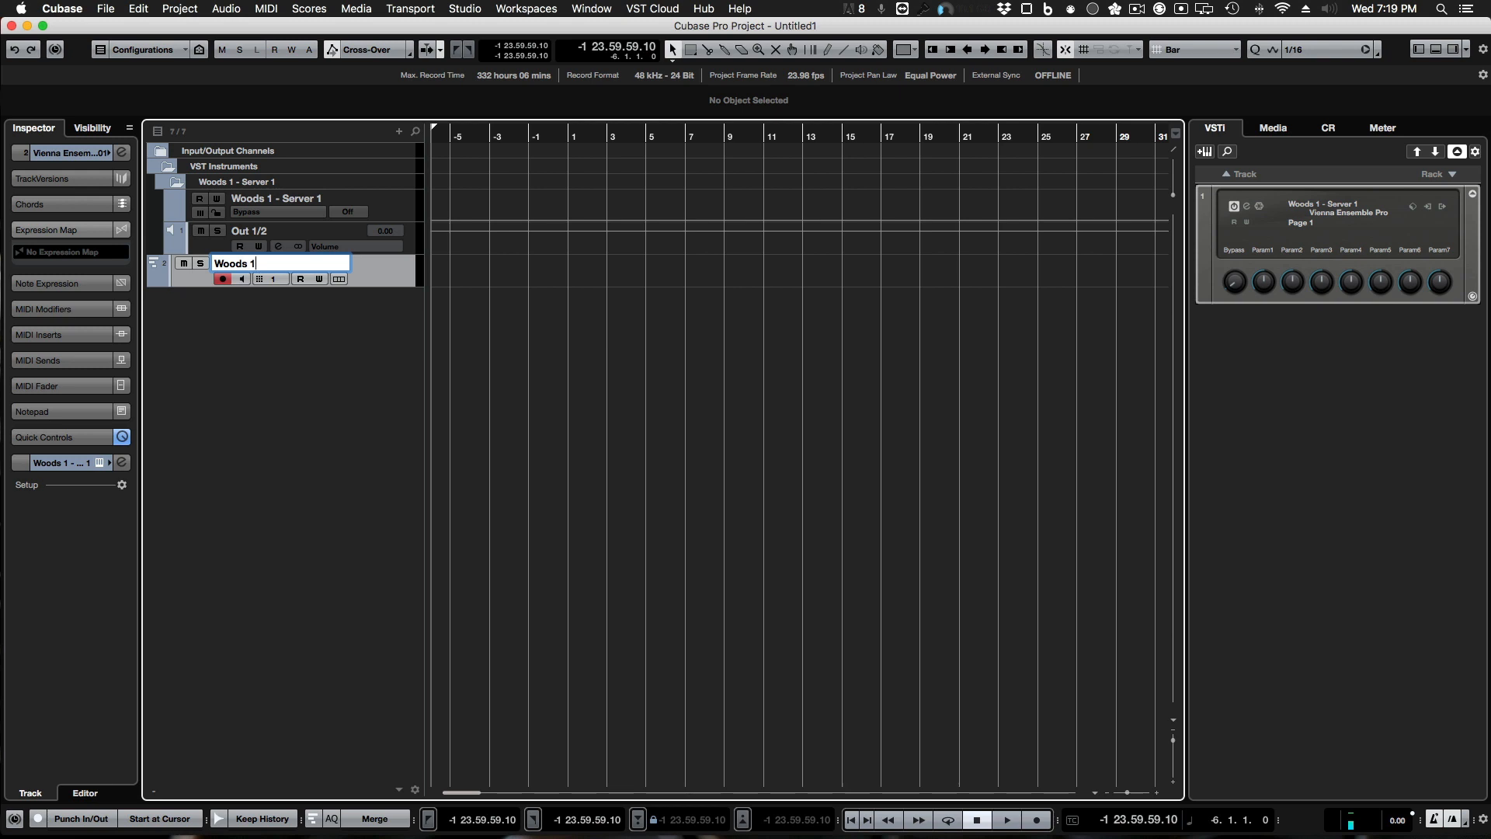
pyautogui.press('Return')
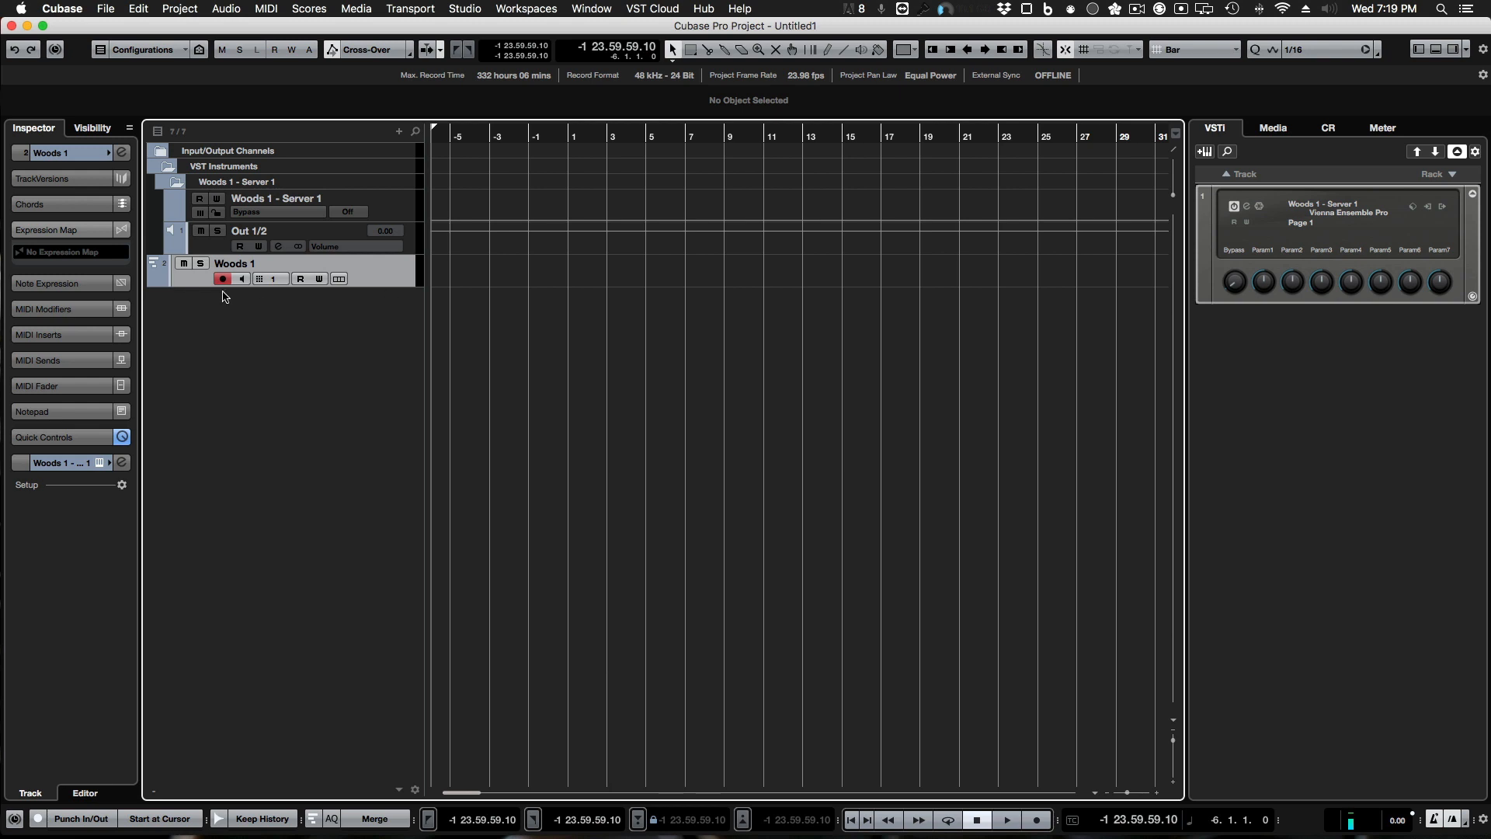
# Step: Hide the Woods 1 MIDI track from the track list and return to the track inspector view
pyautogui.click(92, 127)
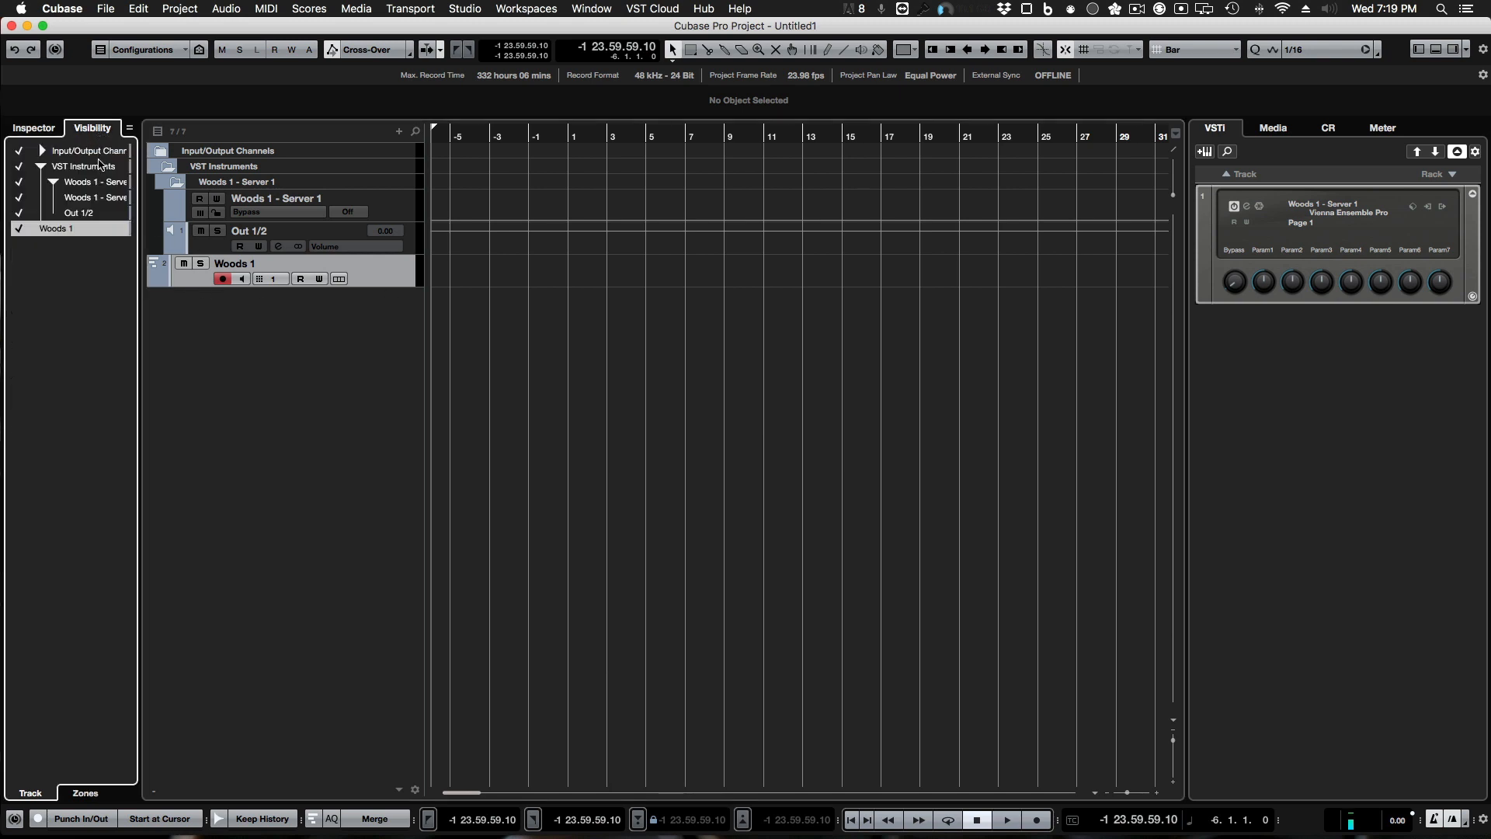
pyautogui.click(20, 229)
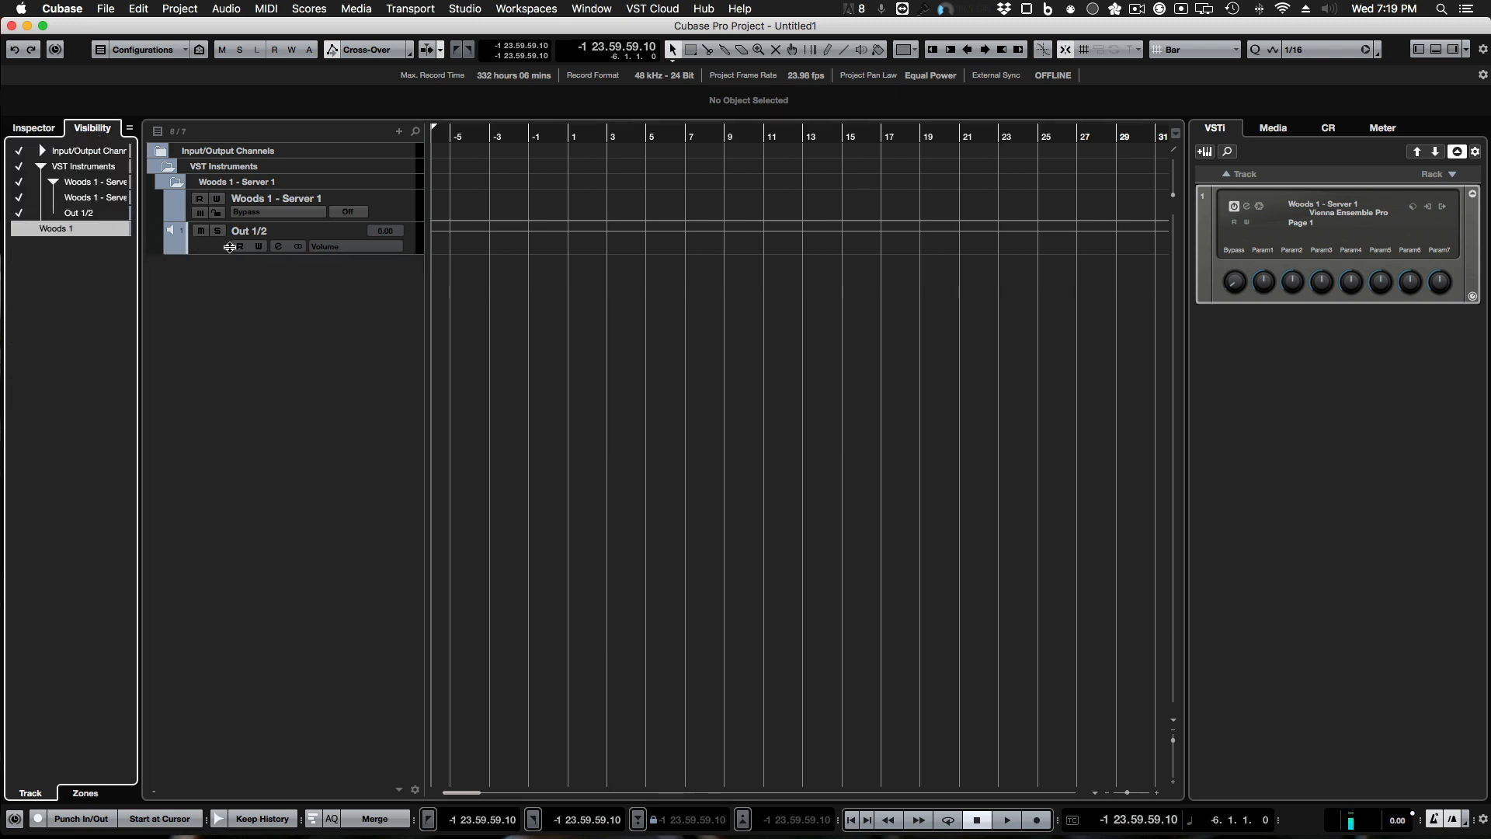
pyautogui.click(33, 130)
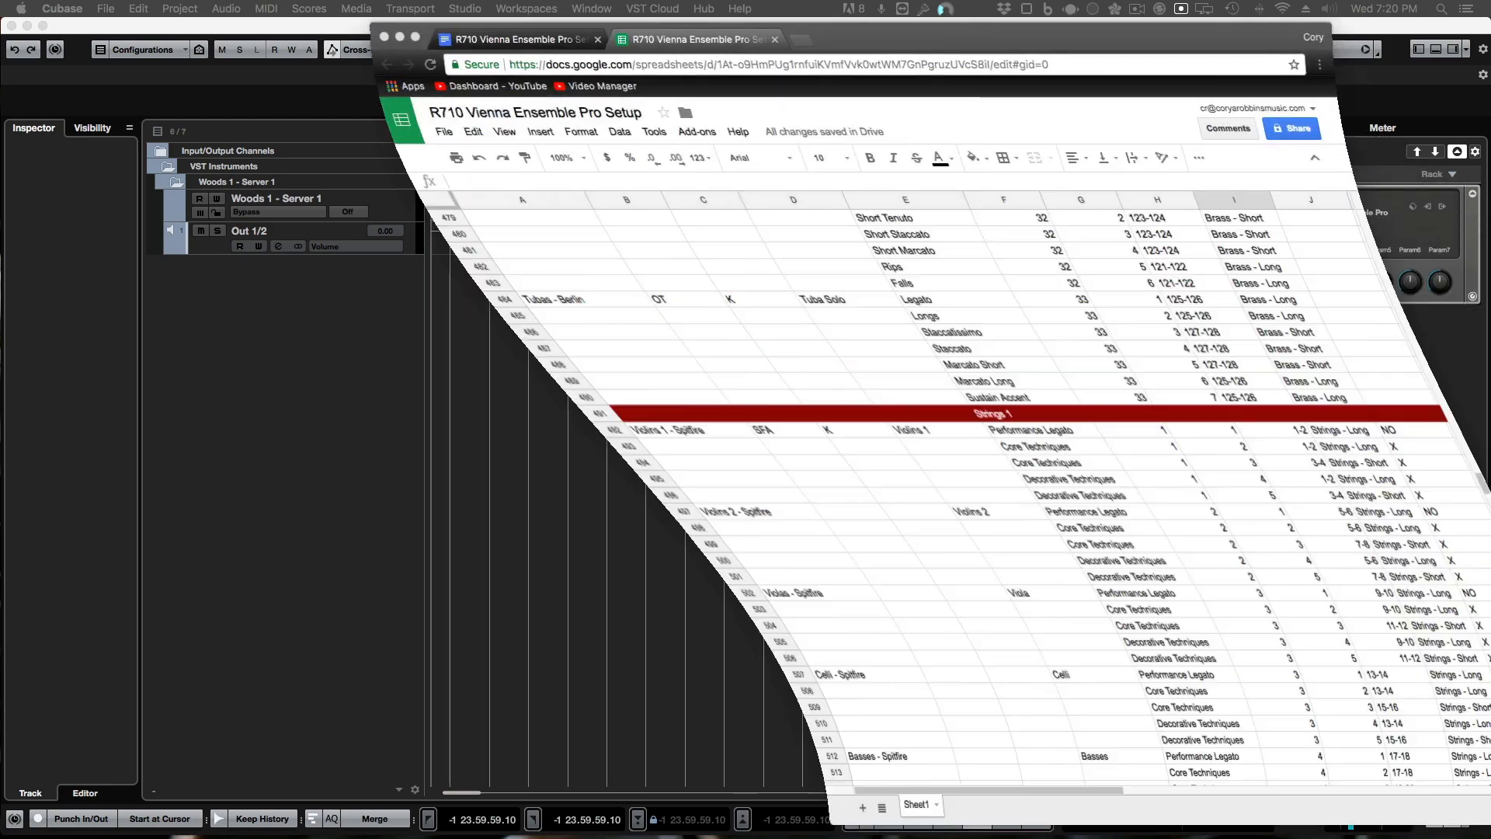
# Step: Check the R710 Vienna Ensemble Pro Setup spreadsheet for the last output pair used by Woods 1, and return to Cubase
pyautogui.scroll(10, 942, 396)
pyautogui.scroll(20, 942, 396)
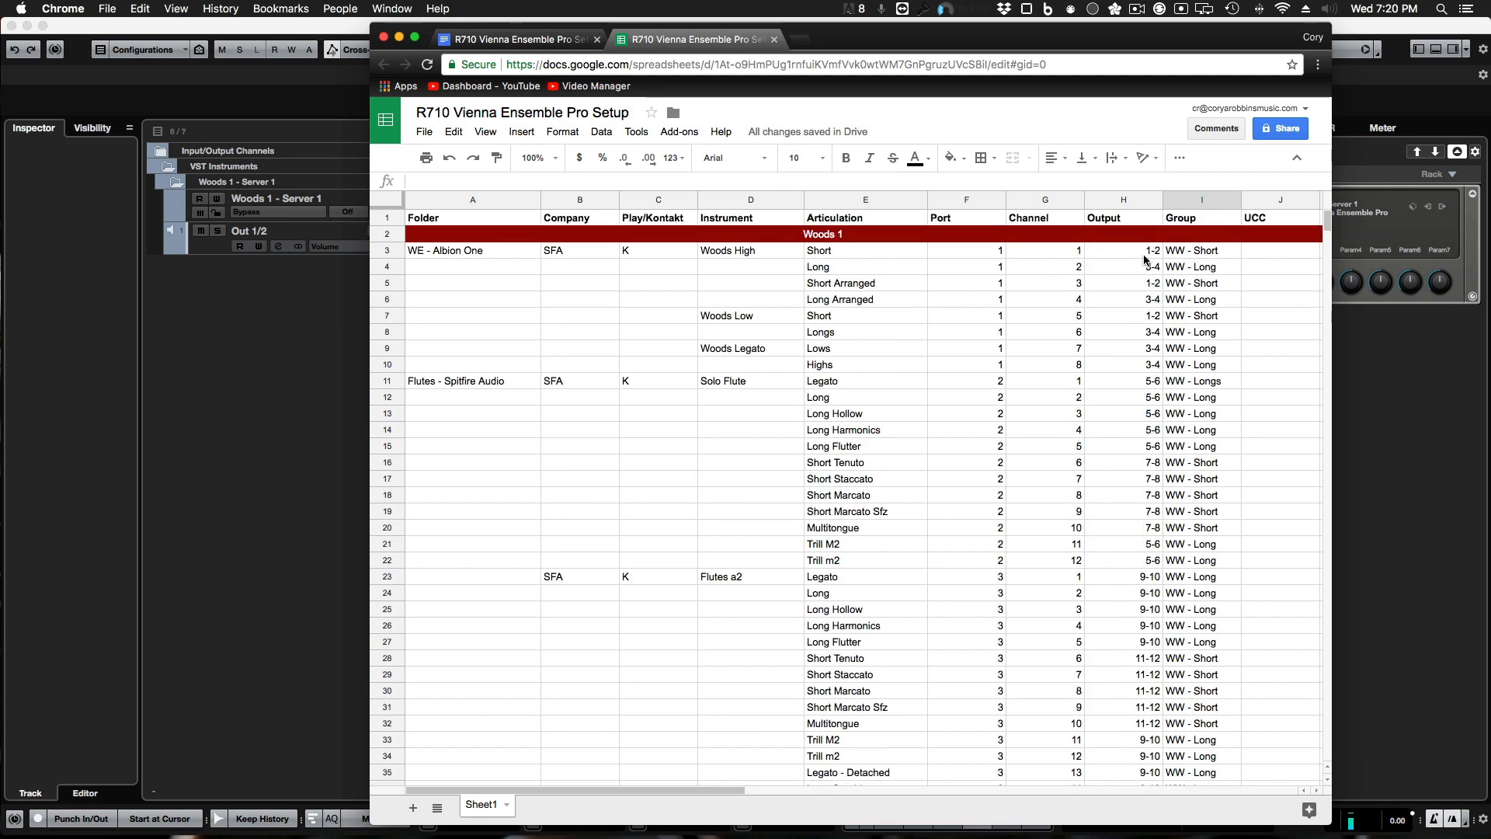
pyautogui.scroll(-20, 1115, 423)
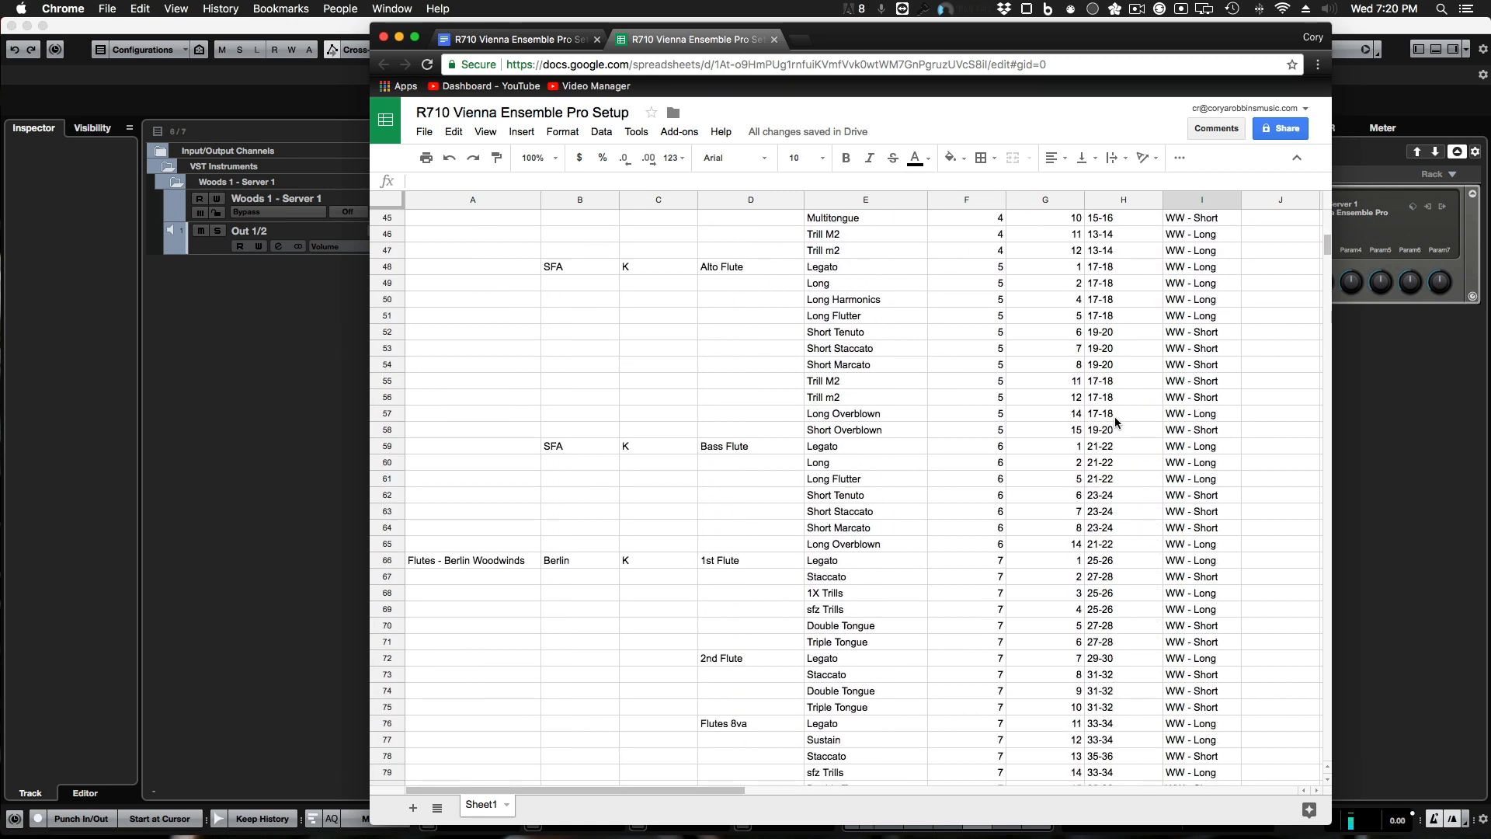
pyautogui.scroll(-18, 1115, 422)
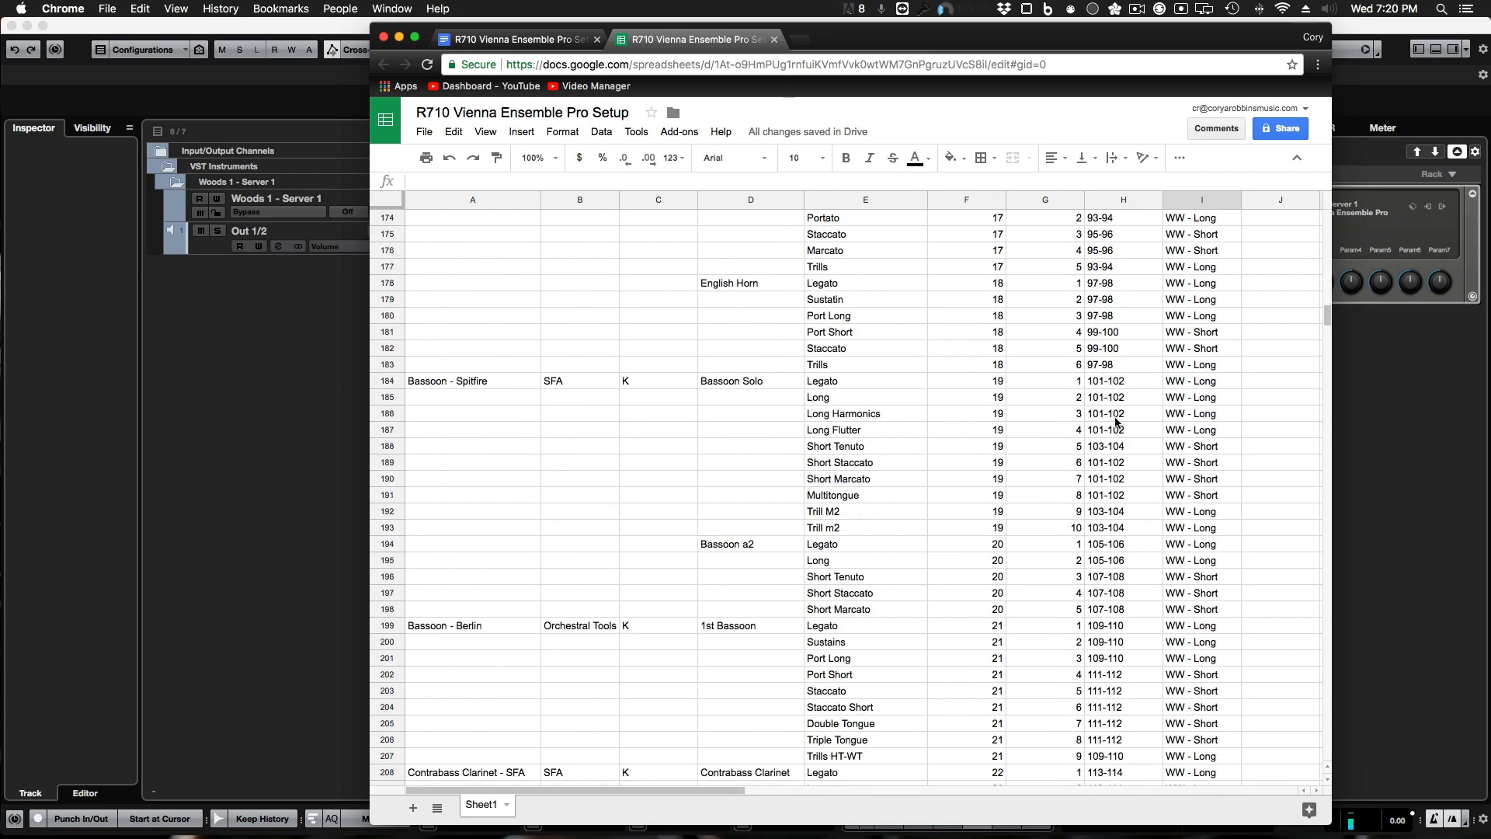
pyautogui.scroll(1, 1116, 423)
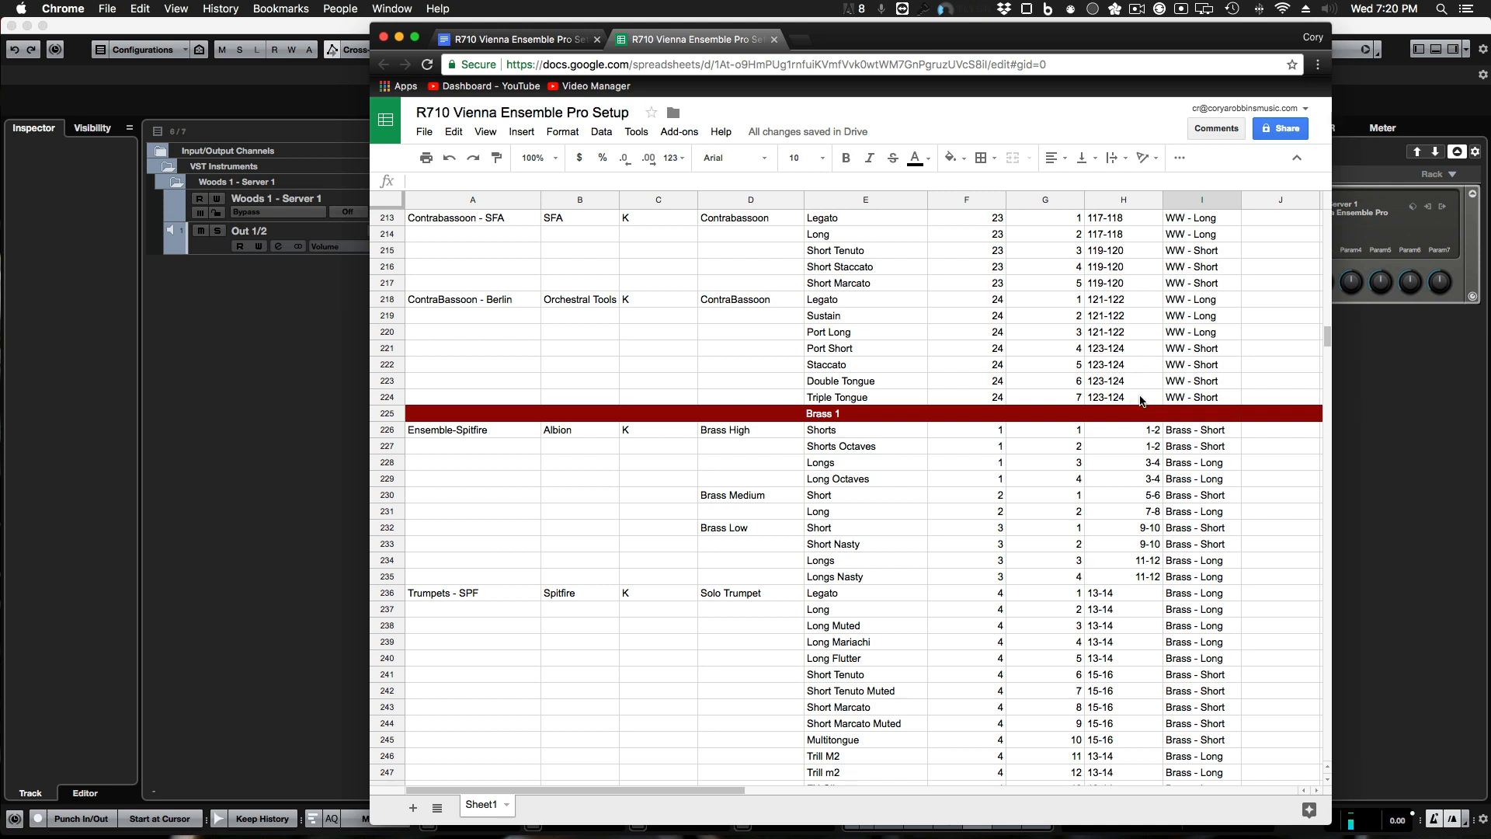
pyautogui.click(1422, 434)
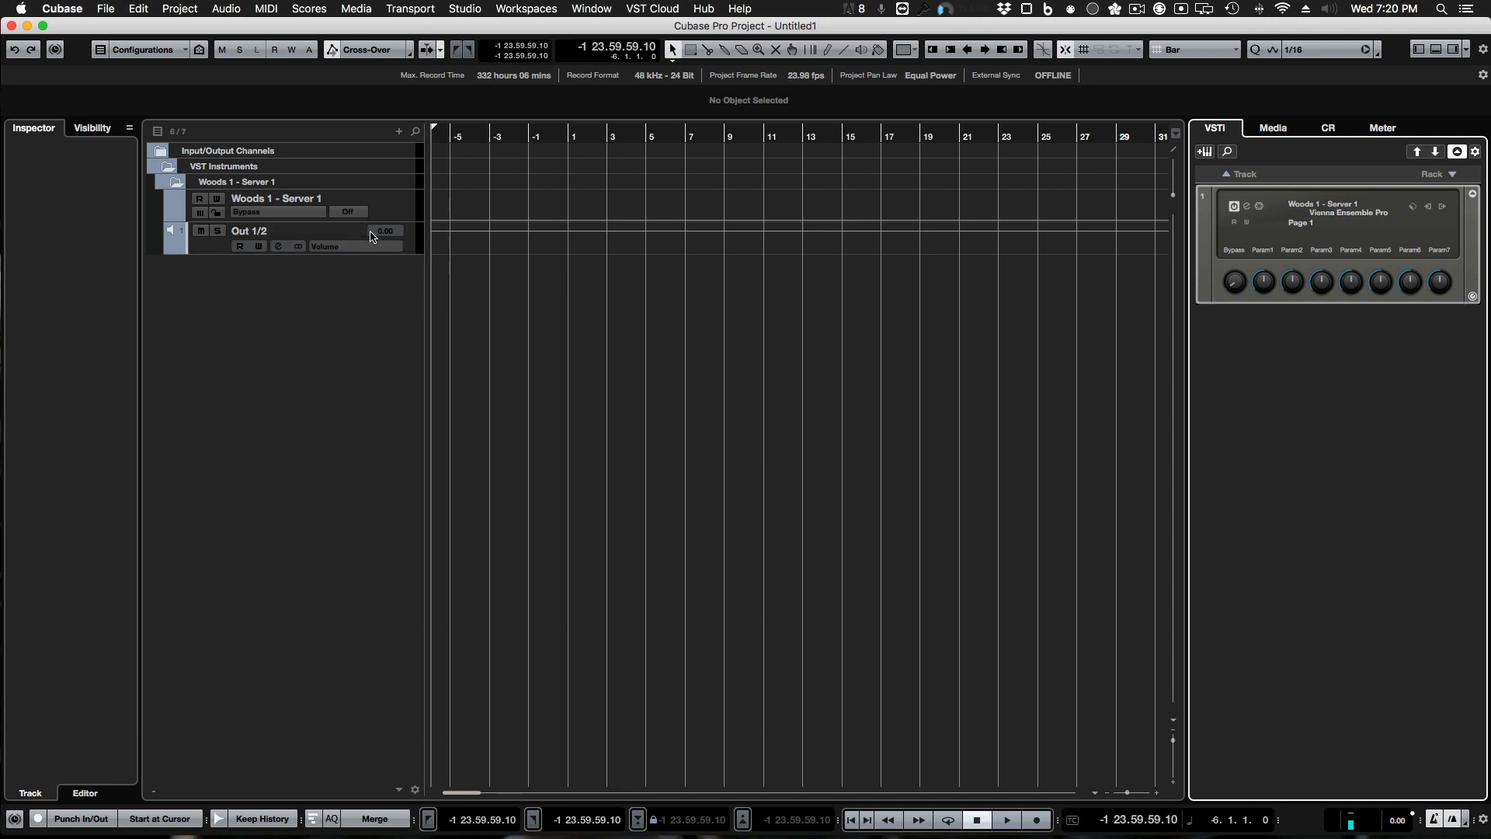
# Step: Activate the Woods 1 - Server 1 instrument's stereo outputs from Out 3/4 through Out 123/124 and check the resulting output tracks
pyautogui.click(1444, 208)
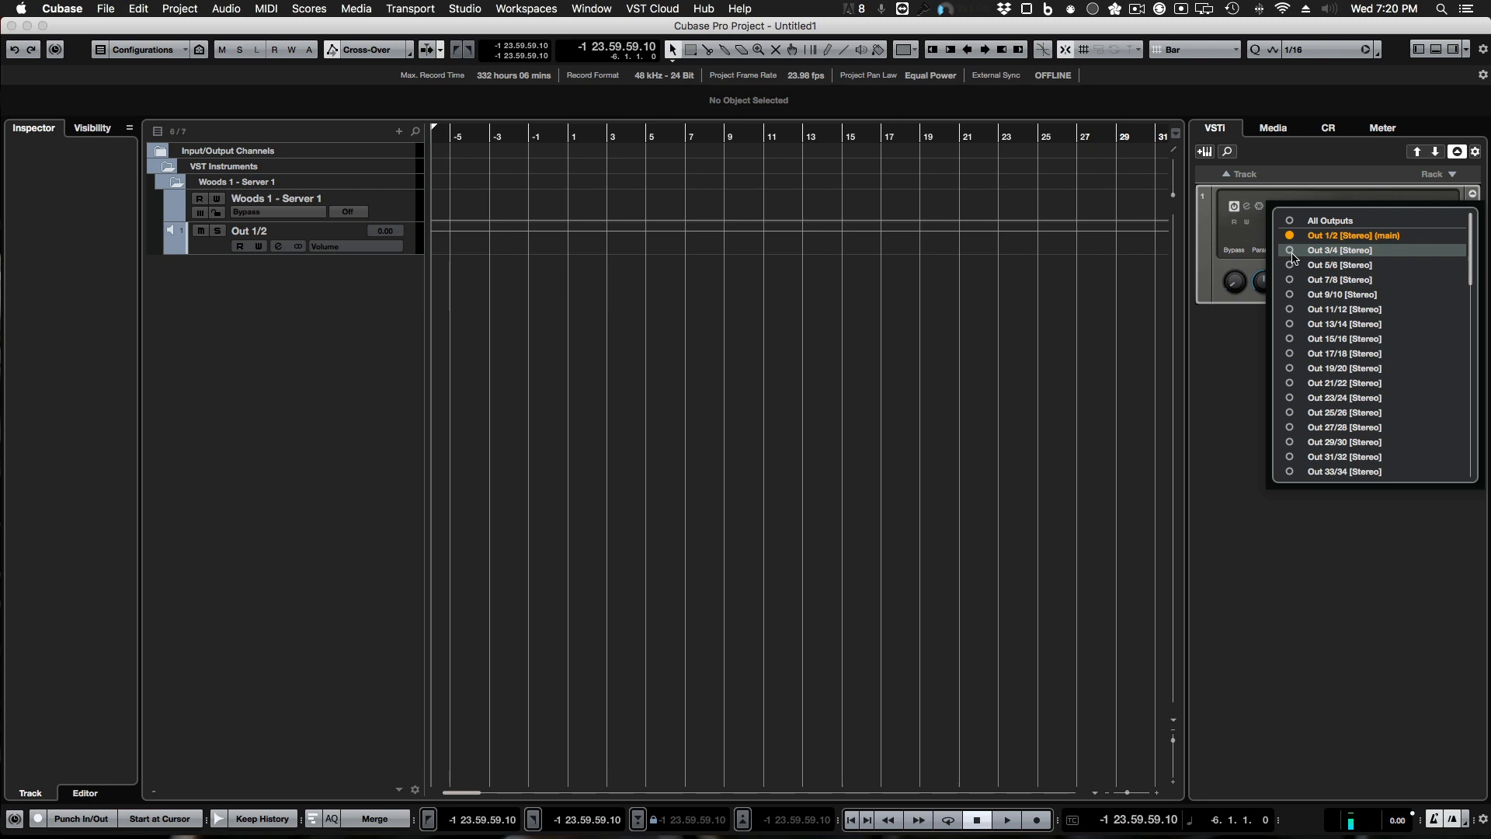
pyautogui.scroll(-10, 1354, 349)
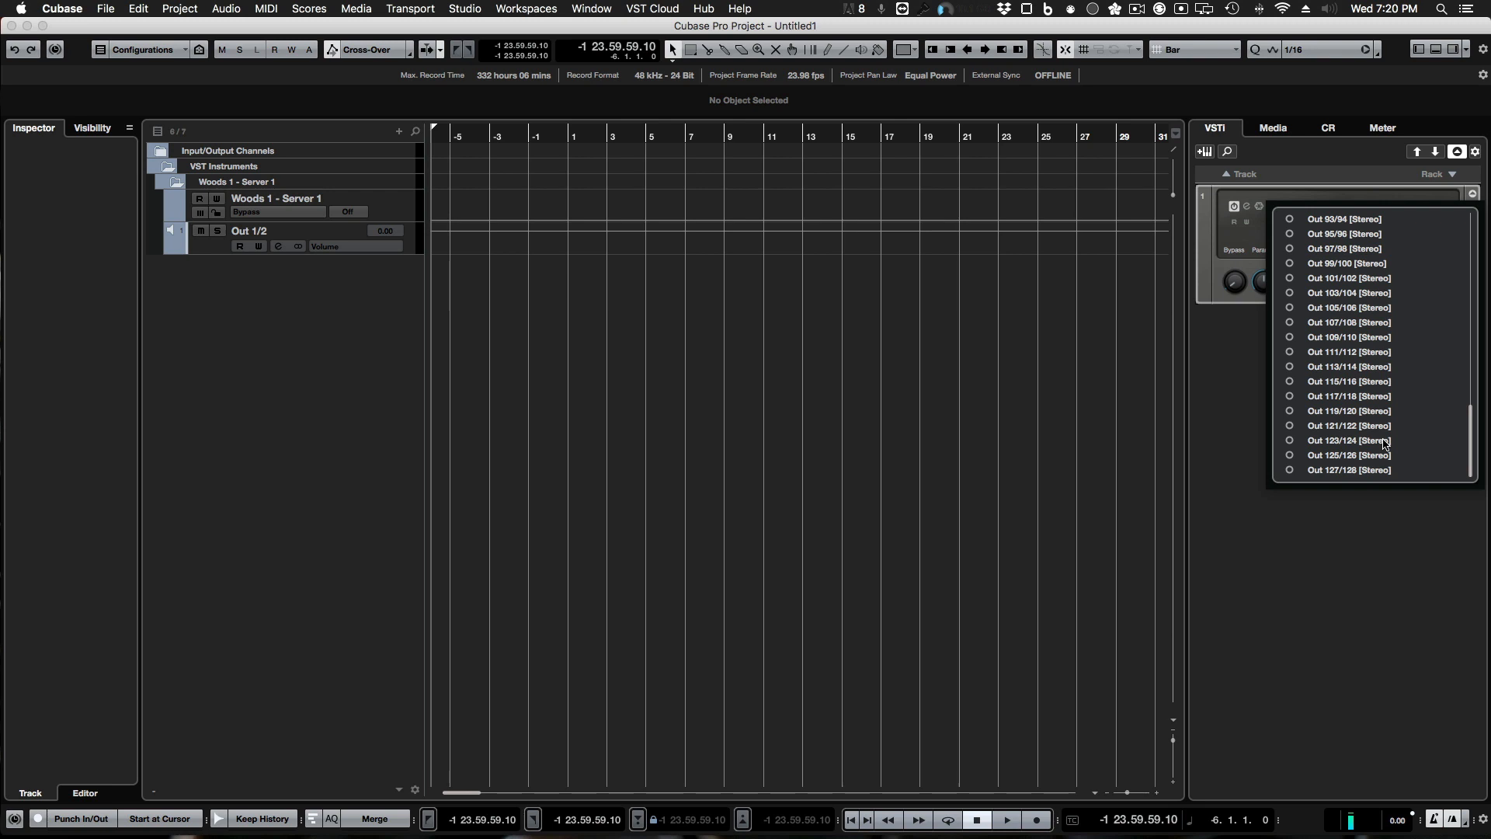
pyautogui.keyDown('shift'); pyautogui.click(1386, 442); pyautogui.keyUp('shift')
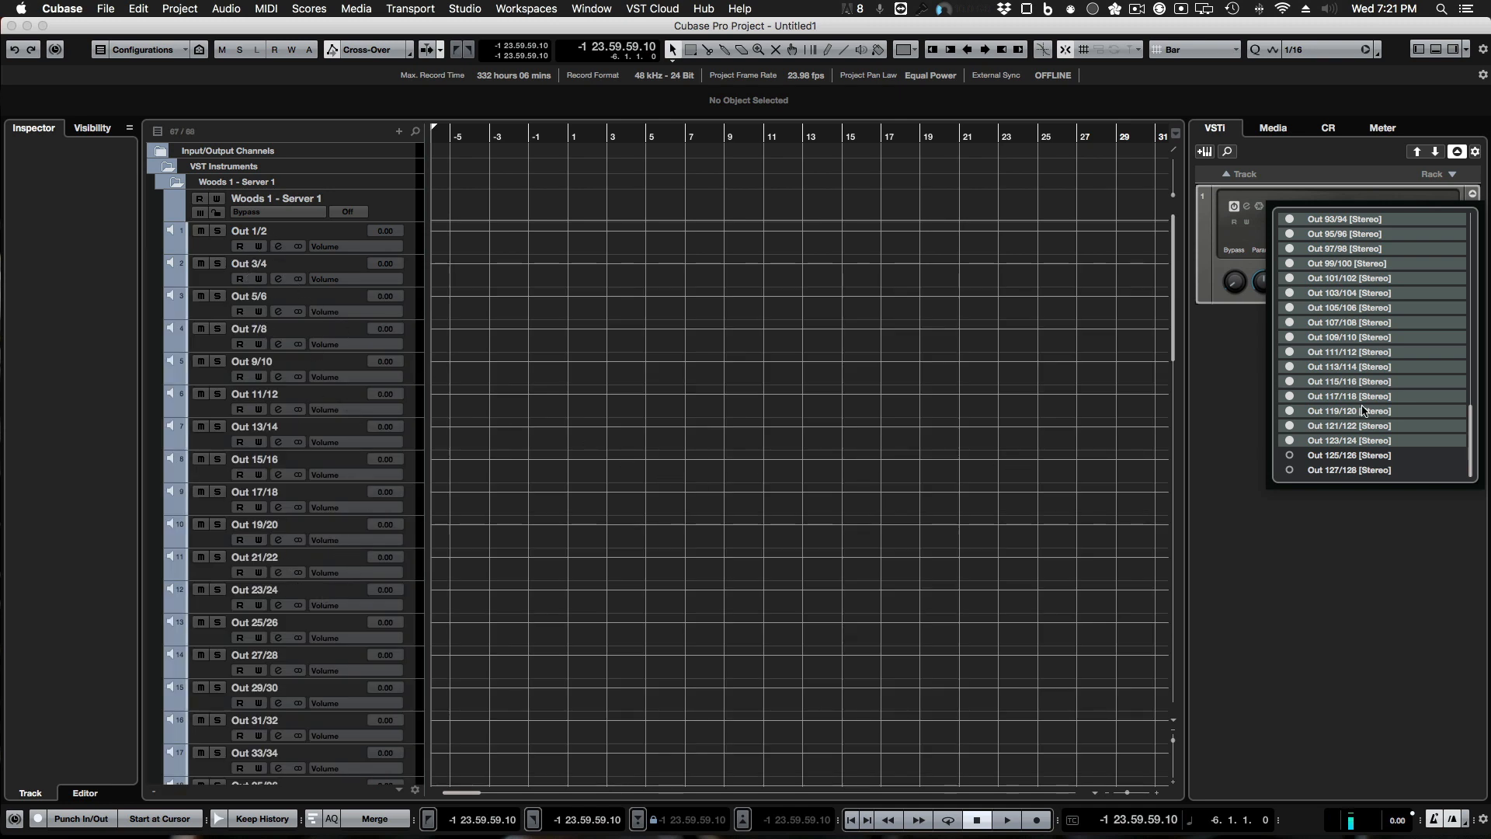
pyautogui.click(1350, 621)
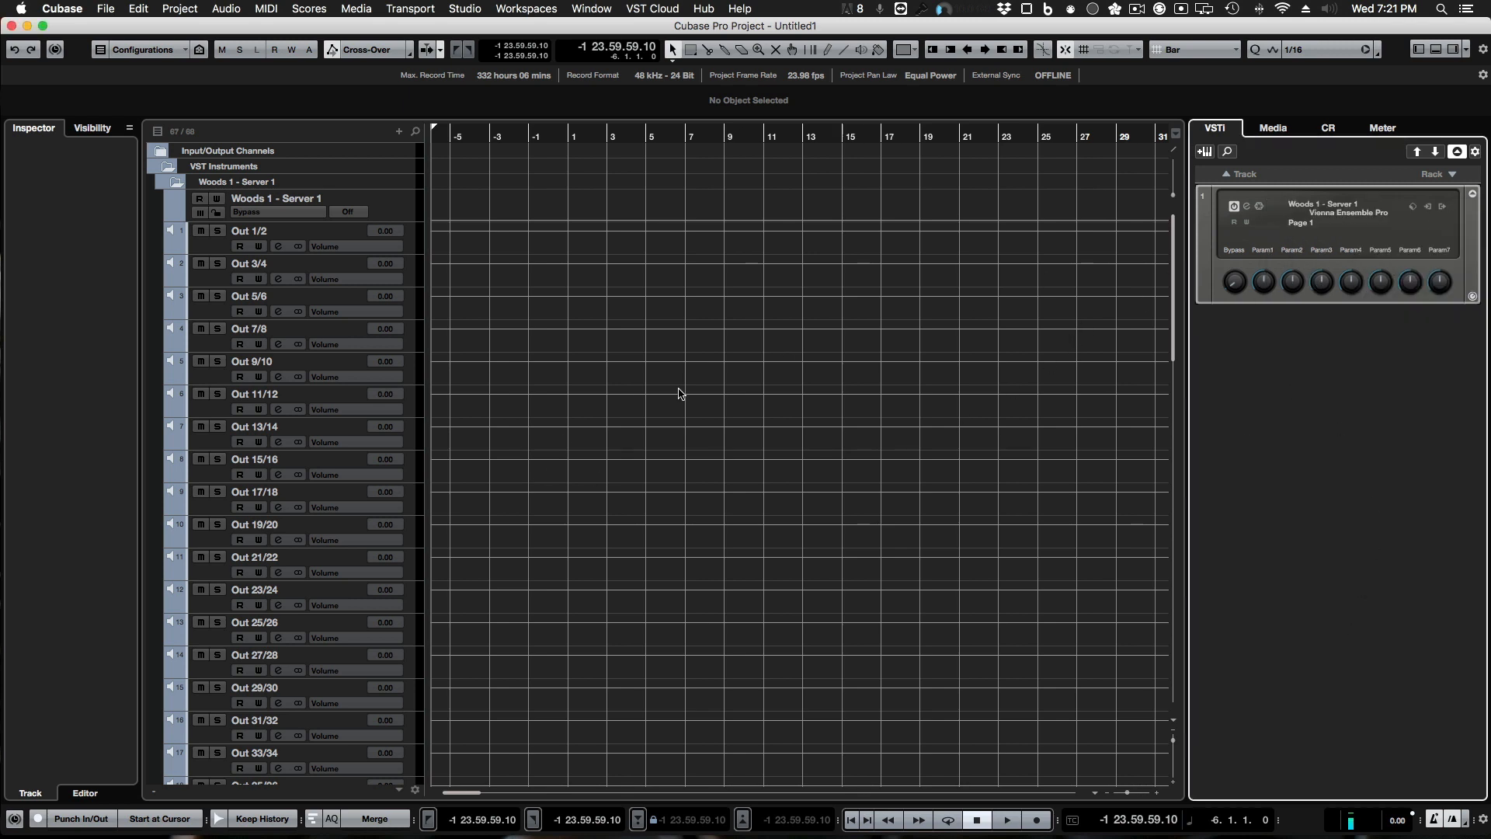
pyautogui.scroll(-15, 679, 393)
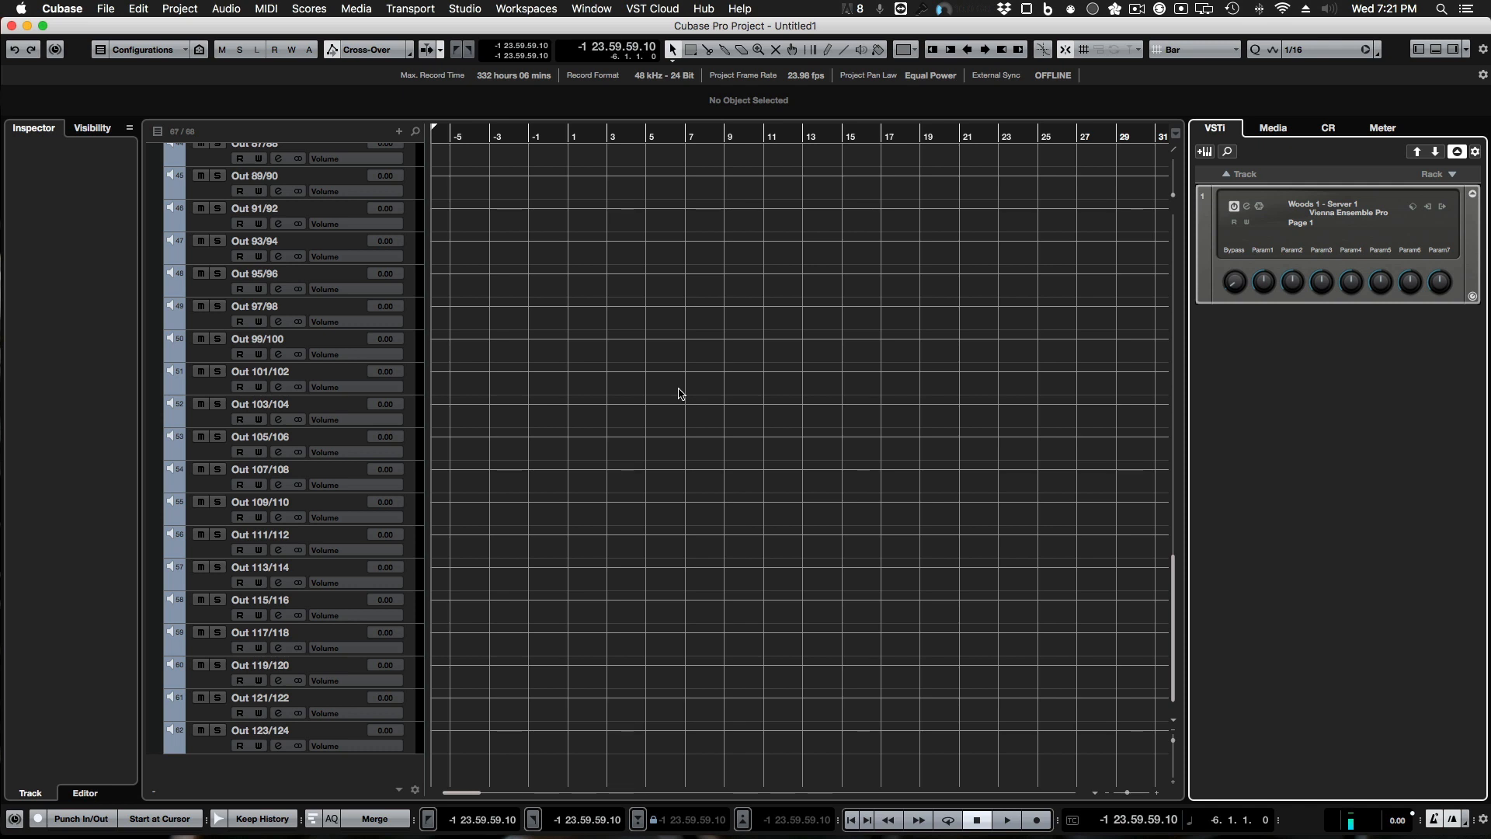
pyautogui.scroll(15, 644, 455)
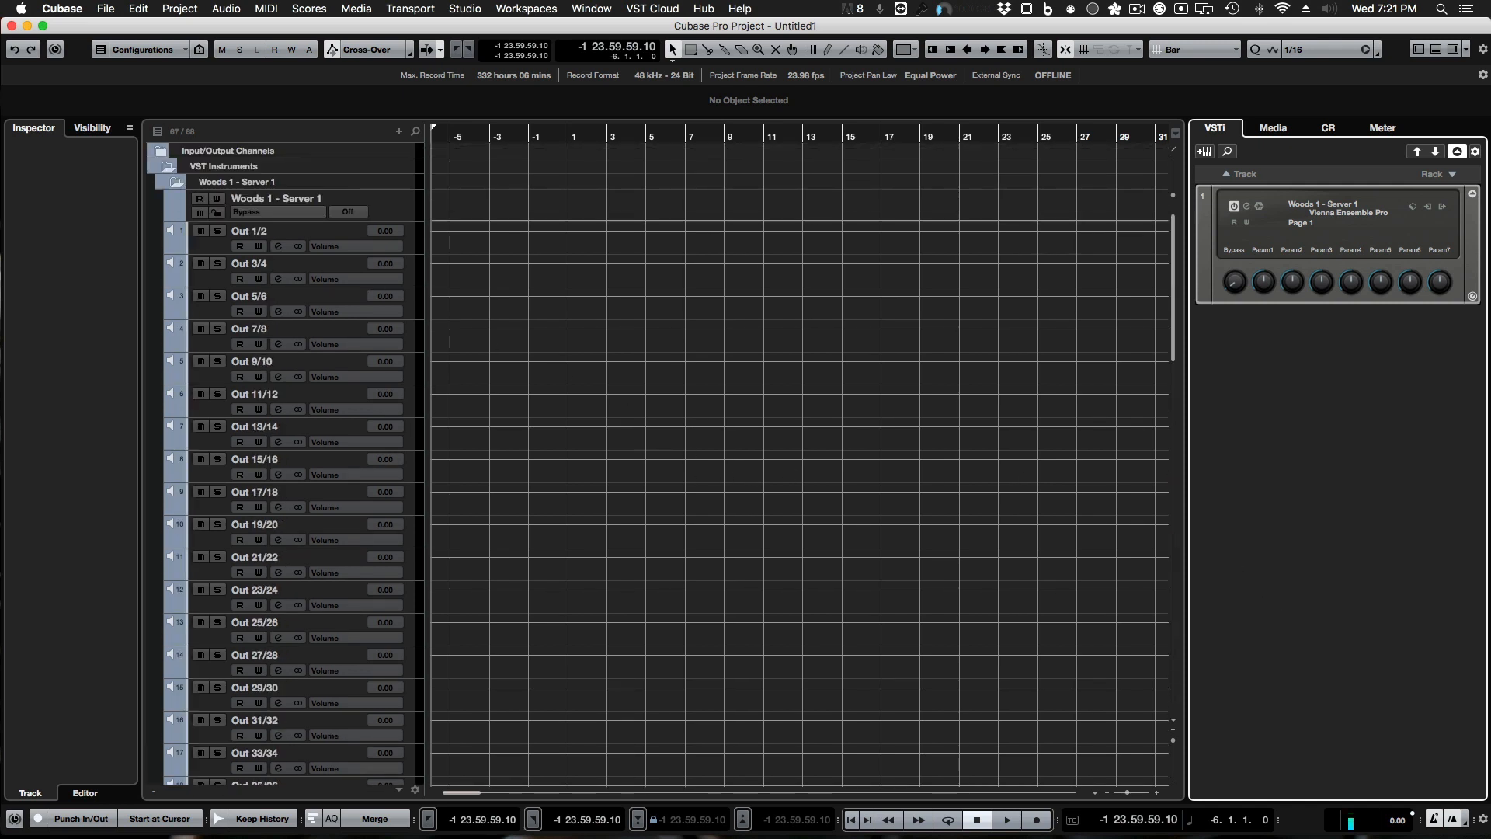
# Step: Review the output channels in the MixConsole from Out 1/2 through Out 123/124, and return to the project window
pyautogui.press('F3')
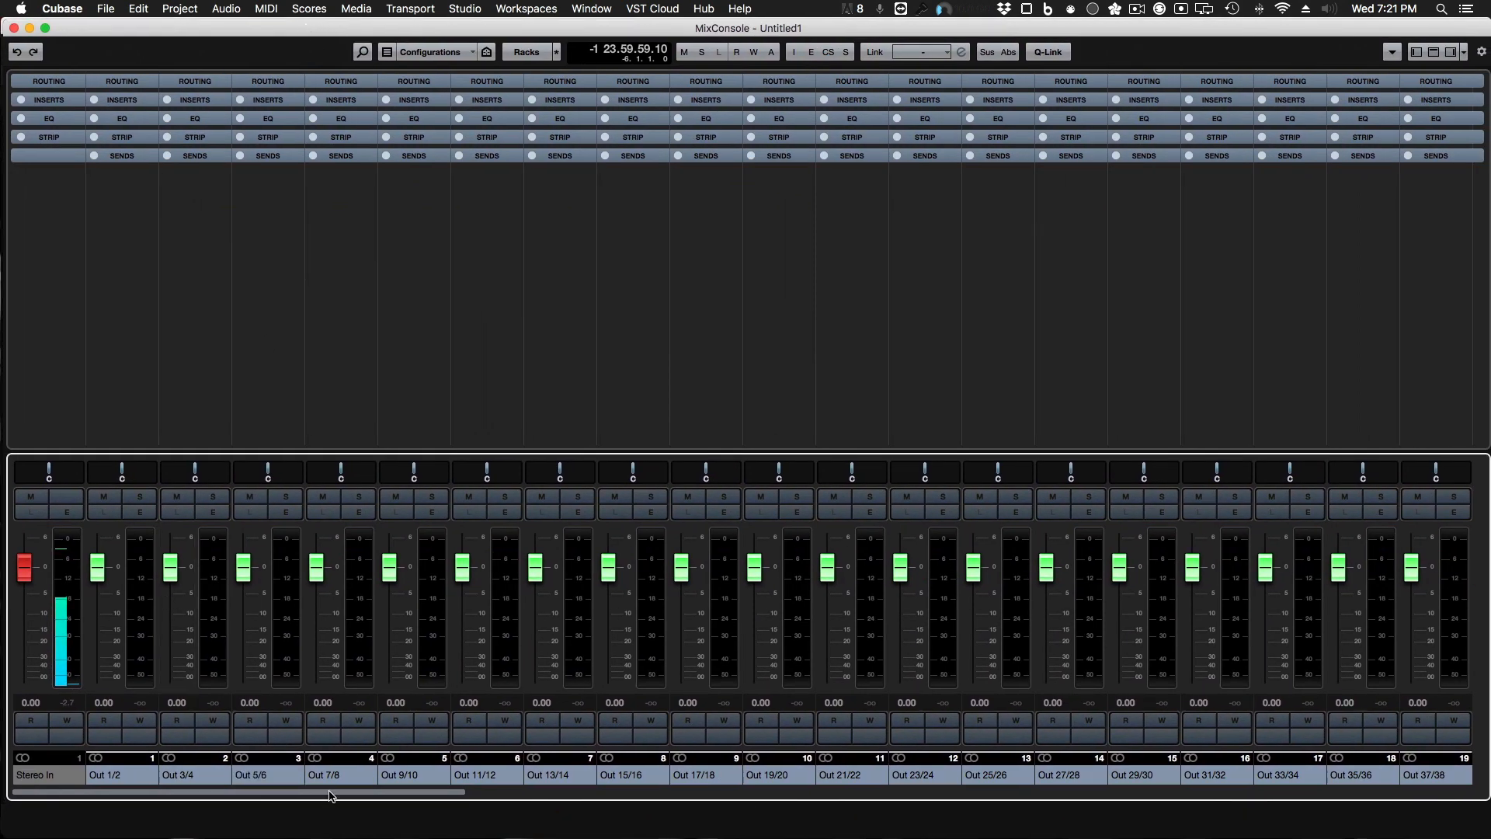
pyautogui.moveTo(330, 796); pyautogui.dragTo(1433, 798)
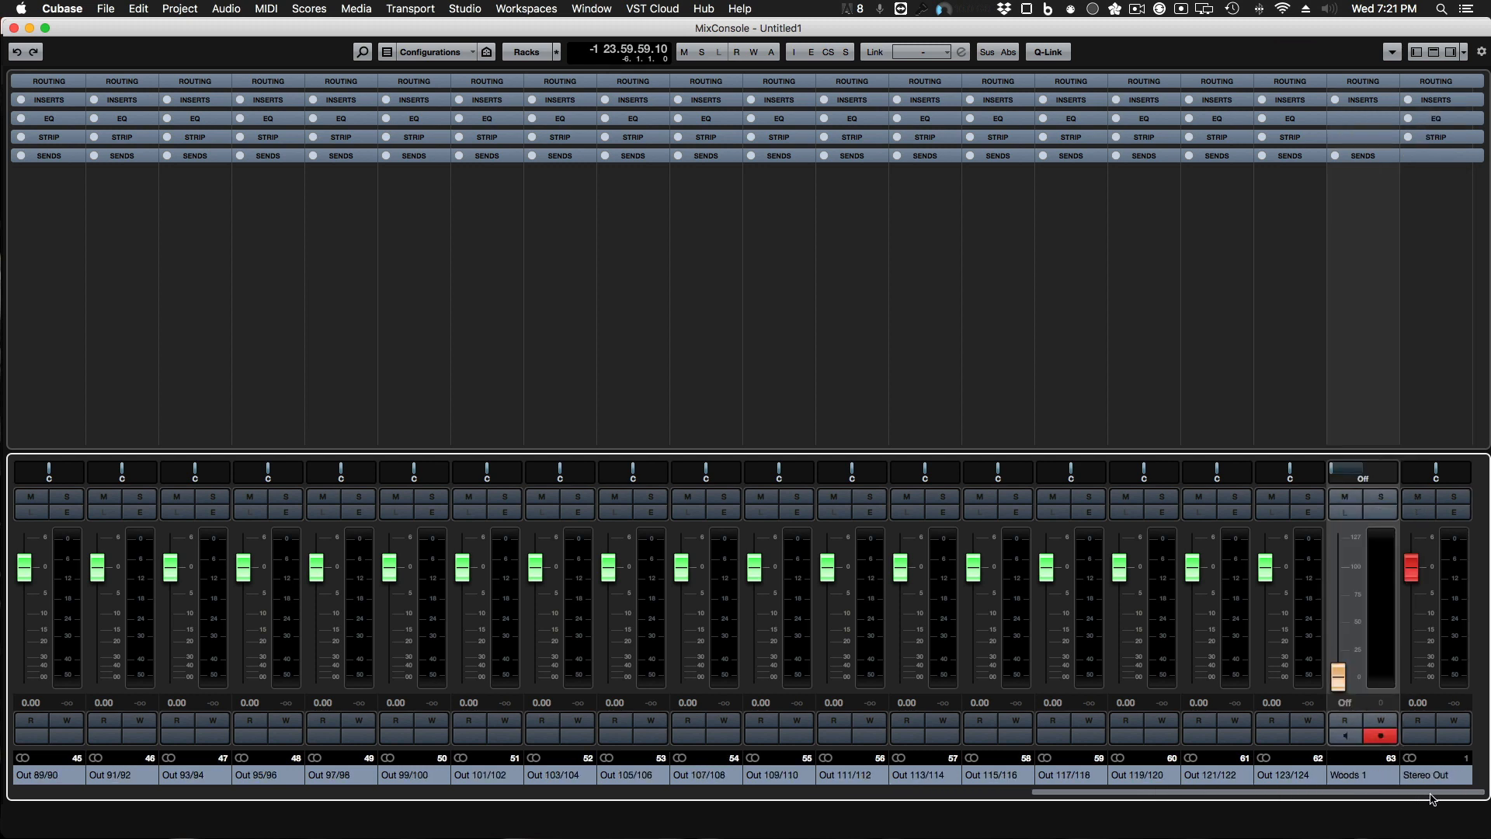
pyautogui.moveTo(1431, 799)
pyautogui.mouseDown()
pyautogui.moveTo(763, 818)
pyautogui.moveTo(1415, 784)
pyautogui.mouseUp()
pyautogui.moveTo(1047, 793); pyautogui.dragTo(18, 790)
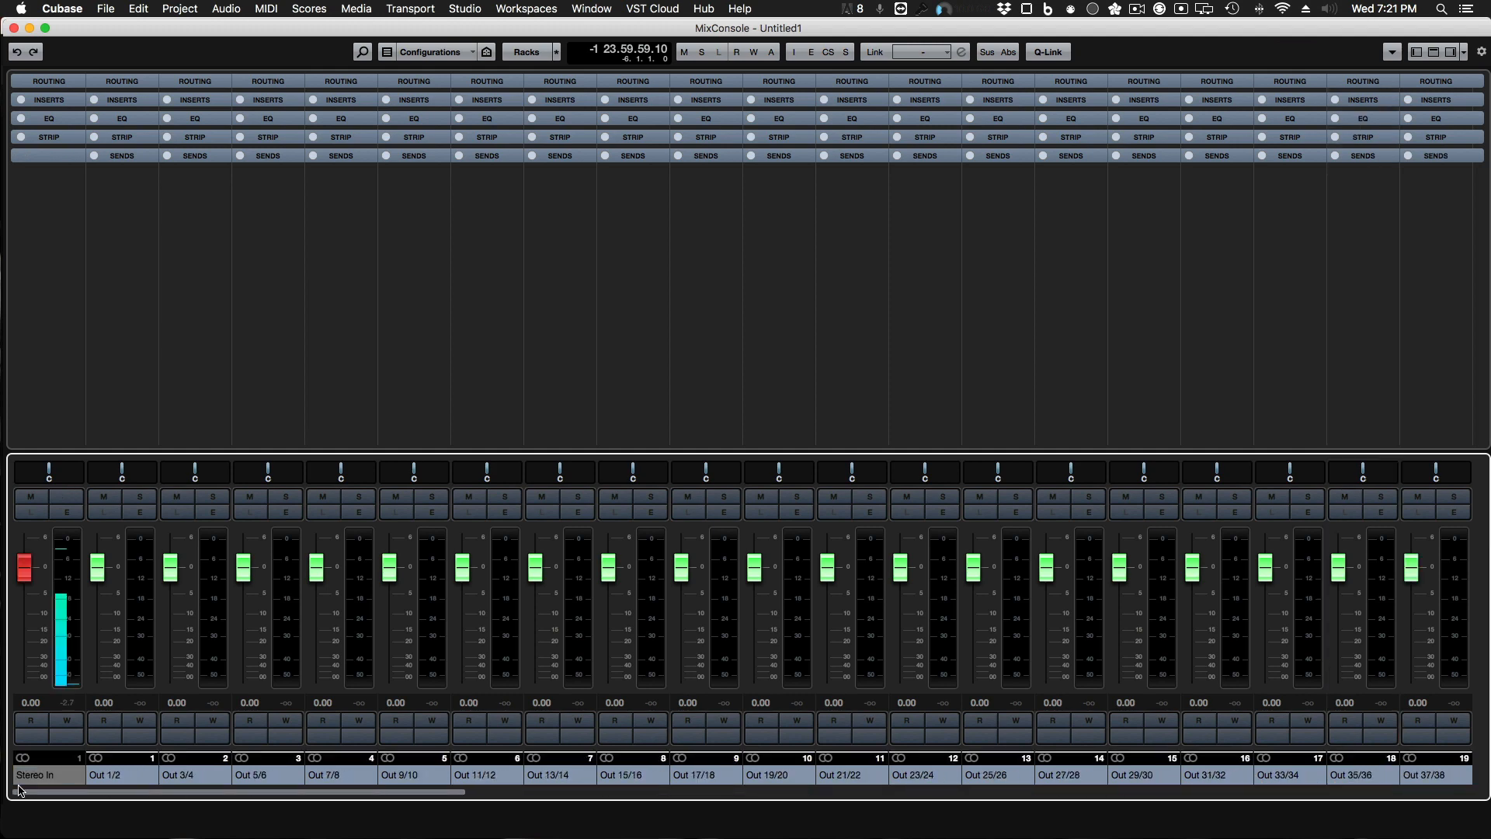
pyautogui.moveTo(160, 31); pyautogui.dragTo(1490, 68)
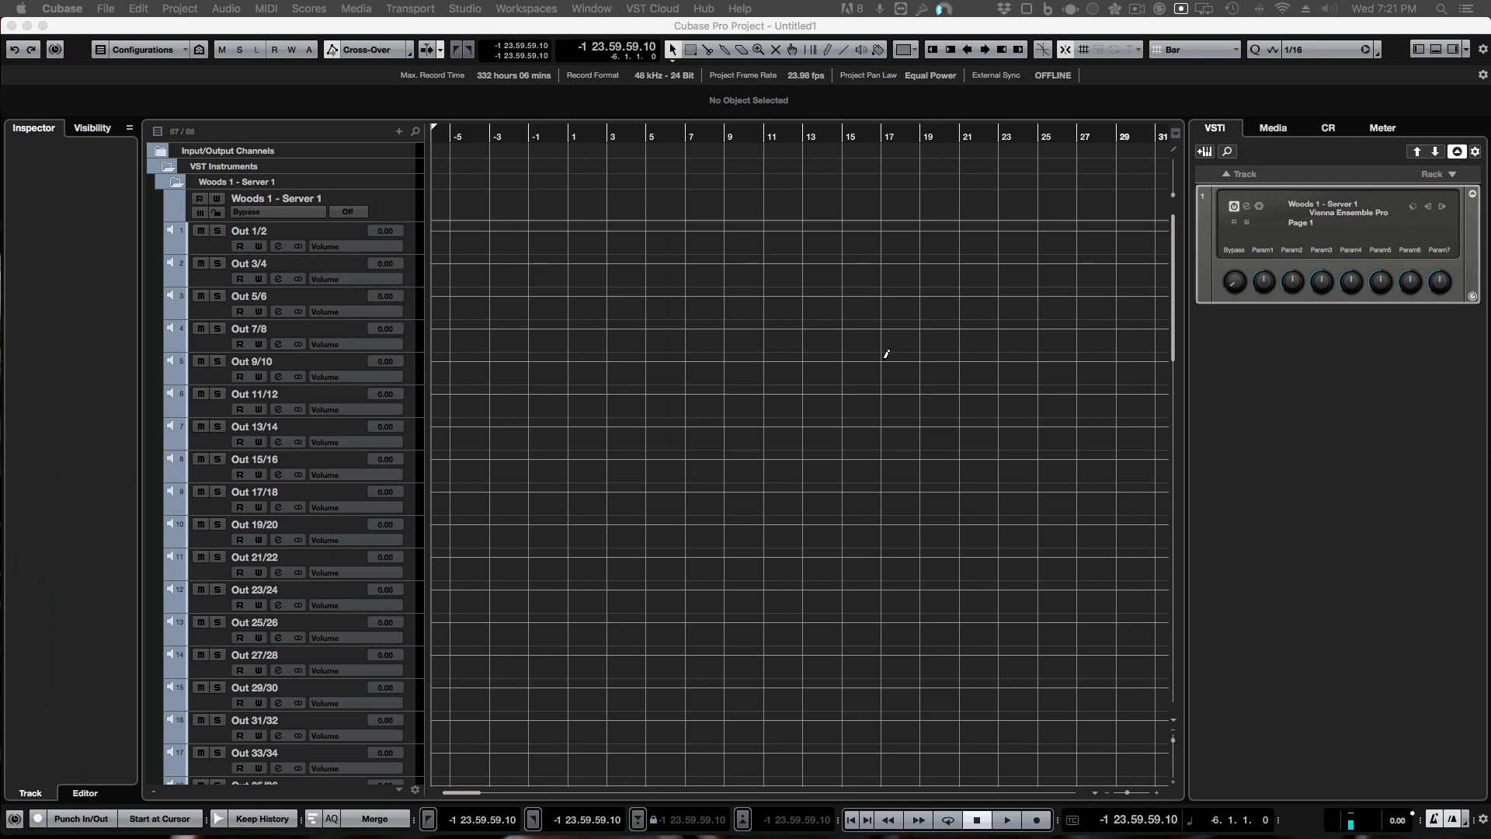
# Step: Check the Woods 1 rows in the R710 Vienna Ensemble Pro Setup spreadsheet in Chrome, and clear it away from the Cubase project
pyautogui.moveTo(1145, 836)
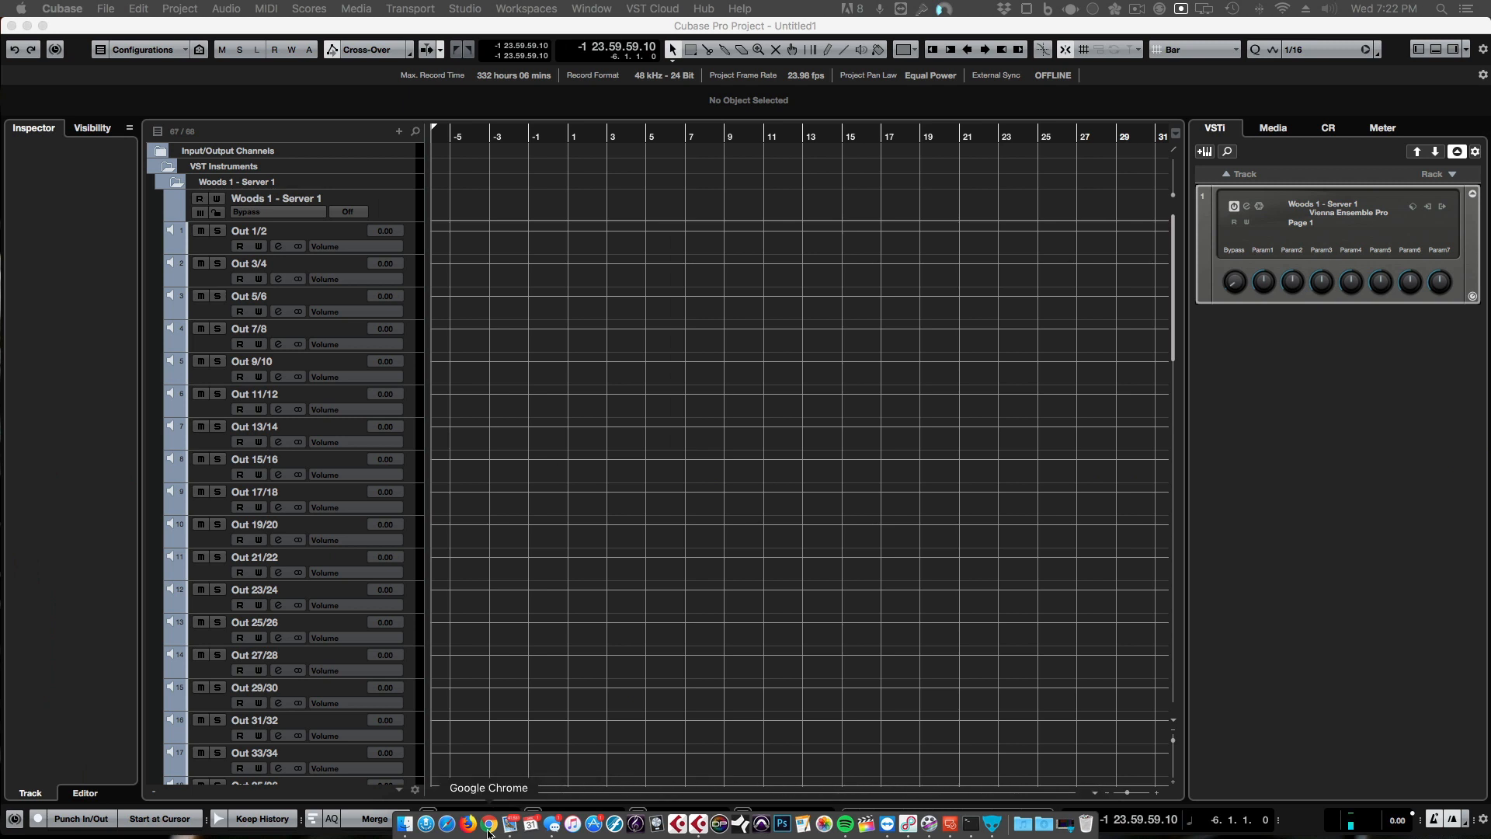
pyautogui.click(489, 828)
pyautogui.scroll(20, 633, 303)
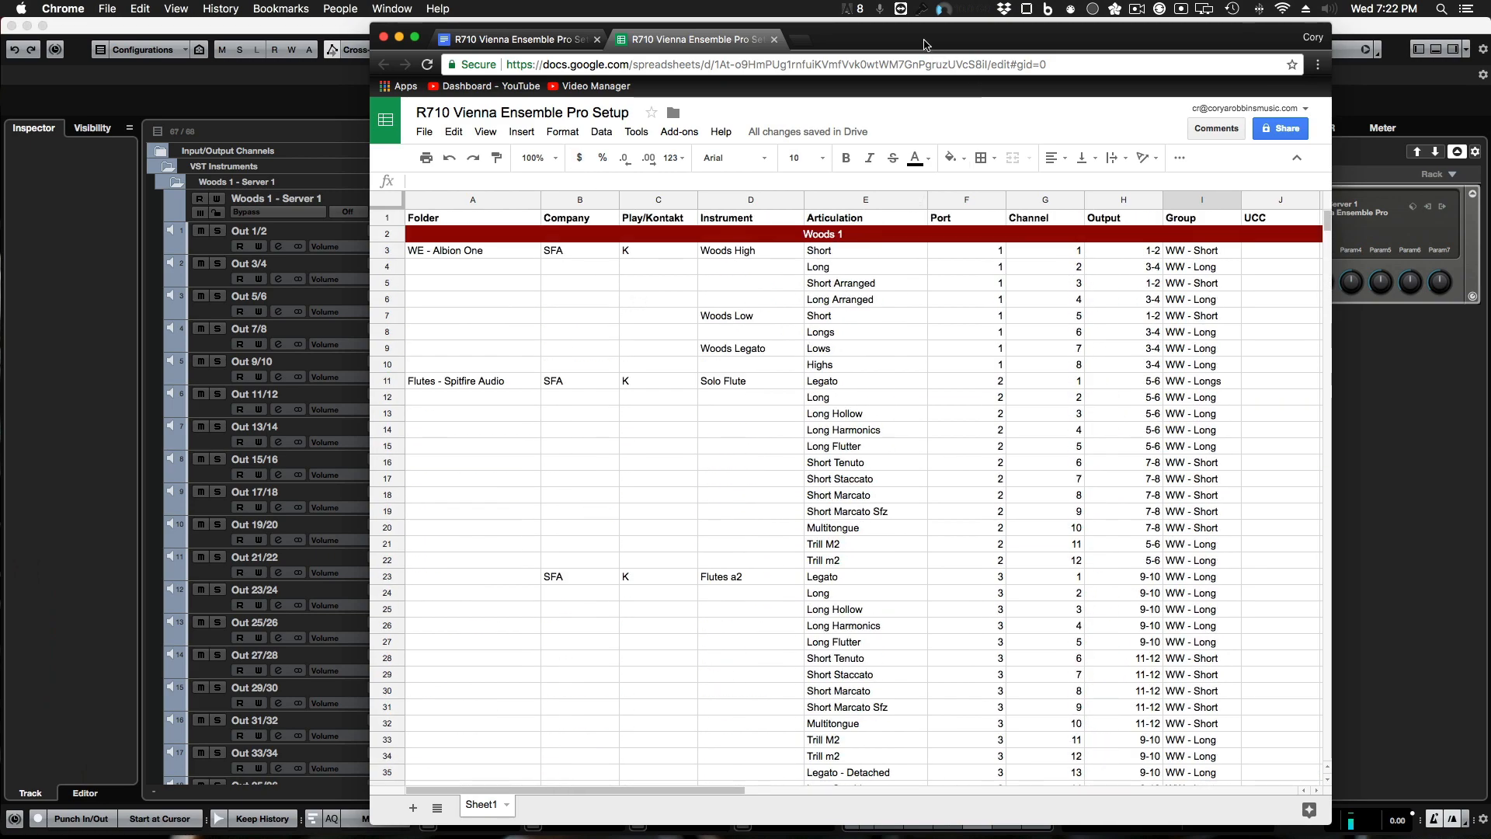
pyautogui.press('super+m')
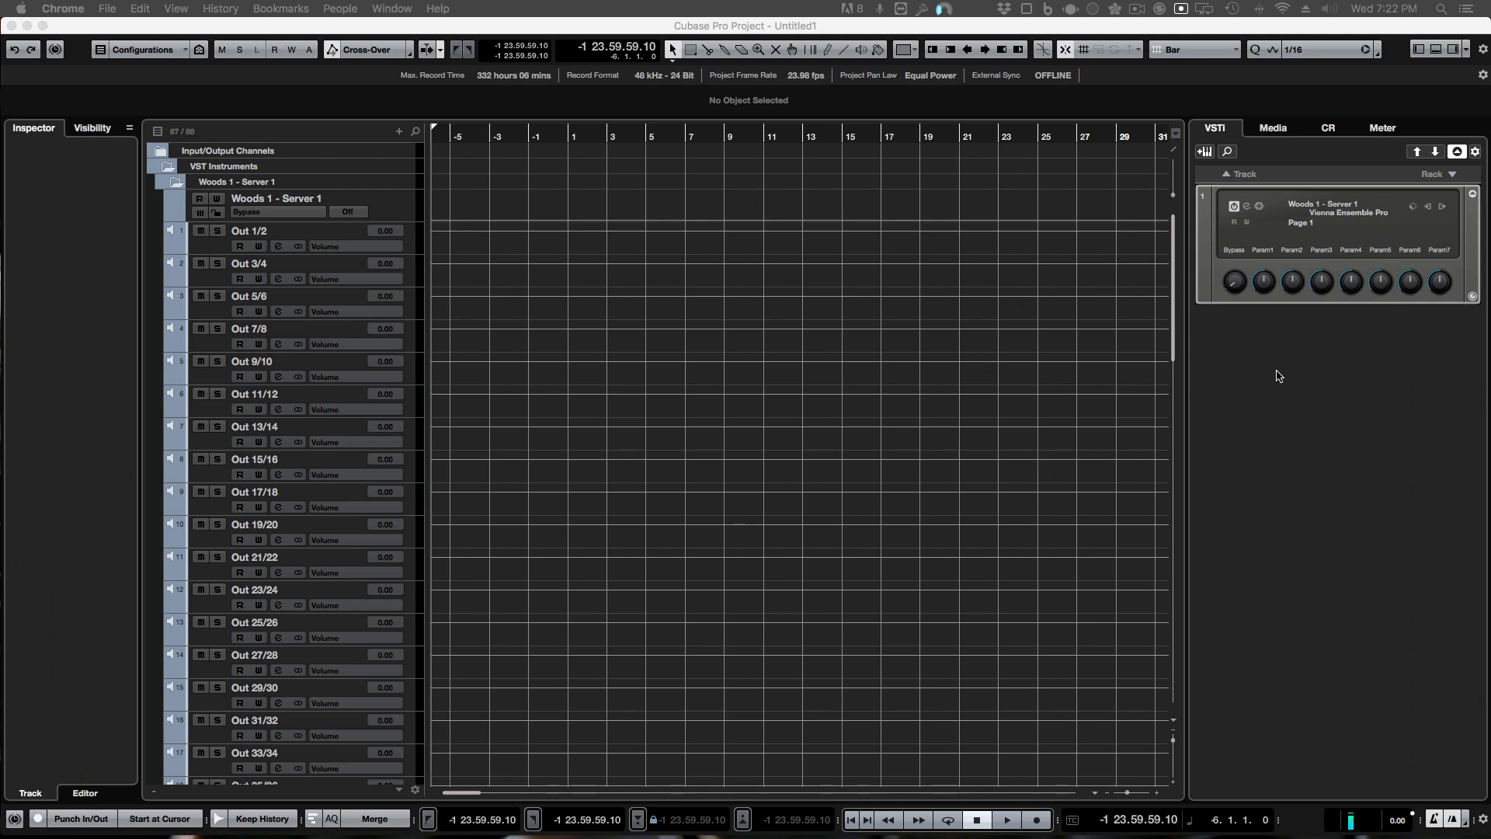
pyautogui.moveTo(1475, 482); pyautogui.dragTo(1164, 31)
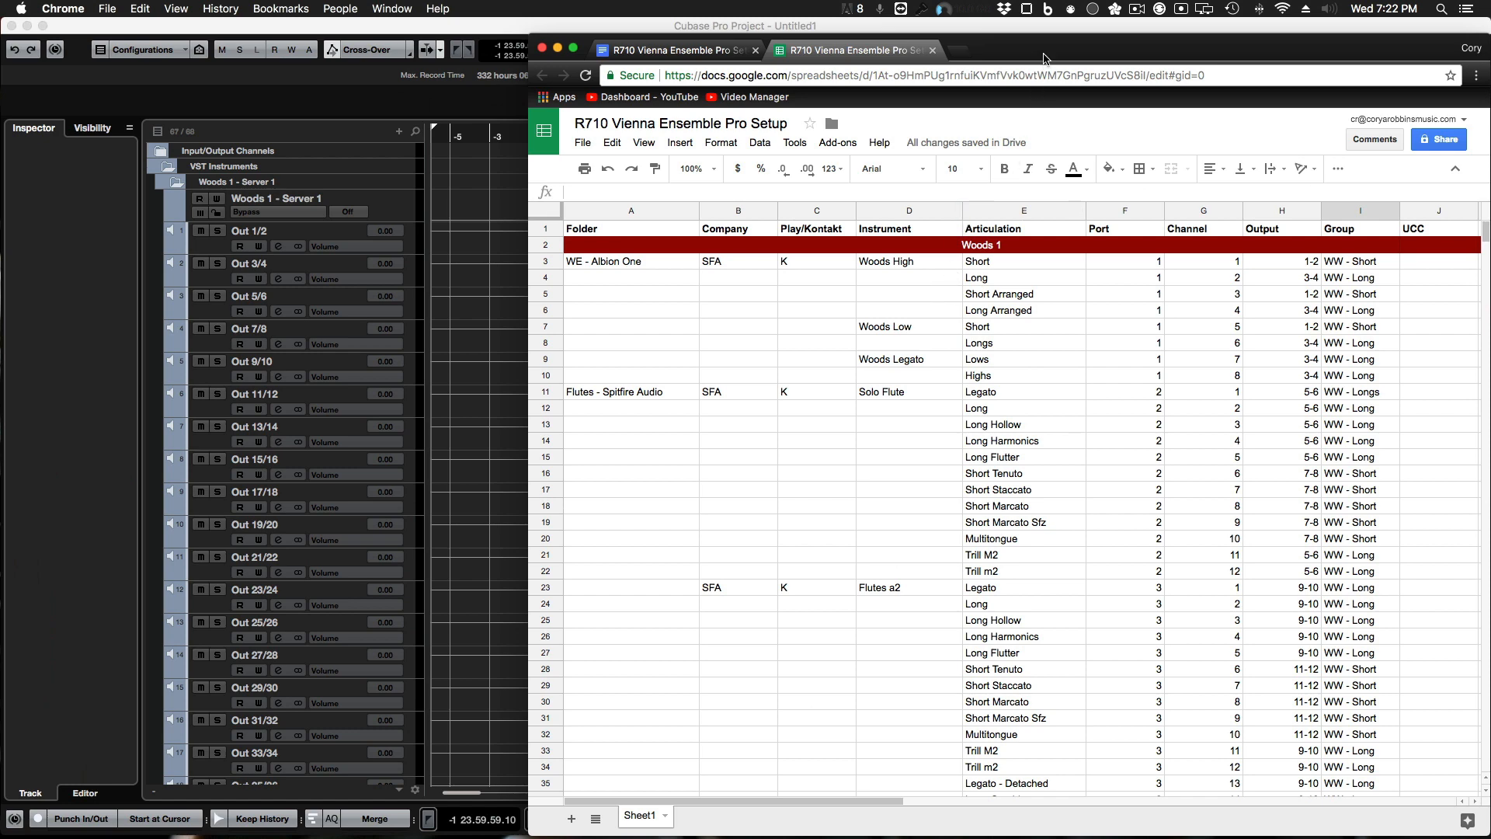
pyautogui.moveTo(1046, 59); pyautogui.dragTo(1490, 62)
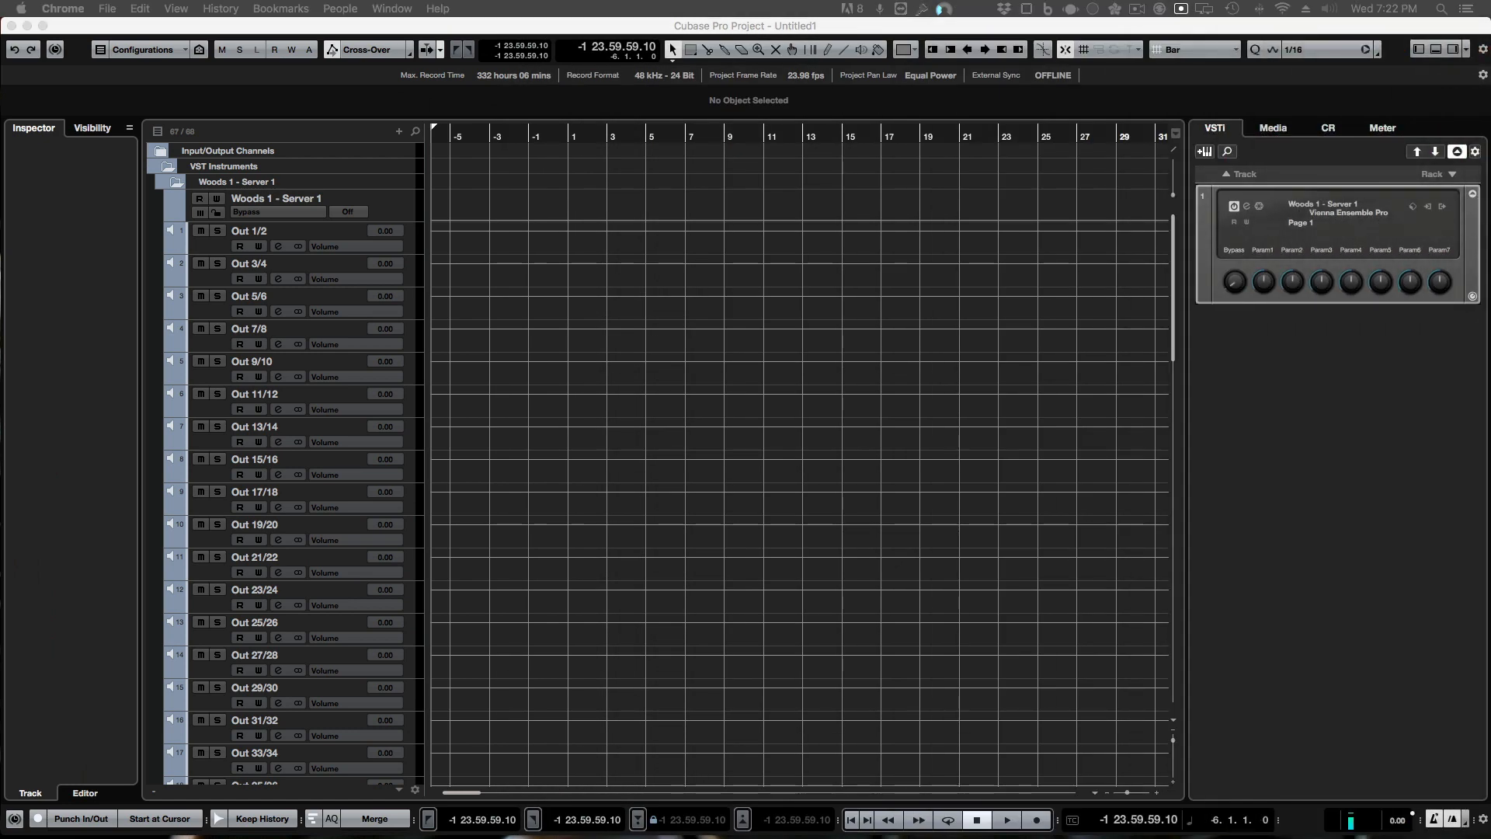
# Step: Move all Woods 1 output tracks from Out 1/2 through Out 123/124 into a new folder
pyautogui.click(339, 235)
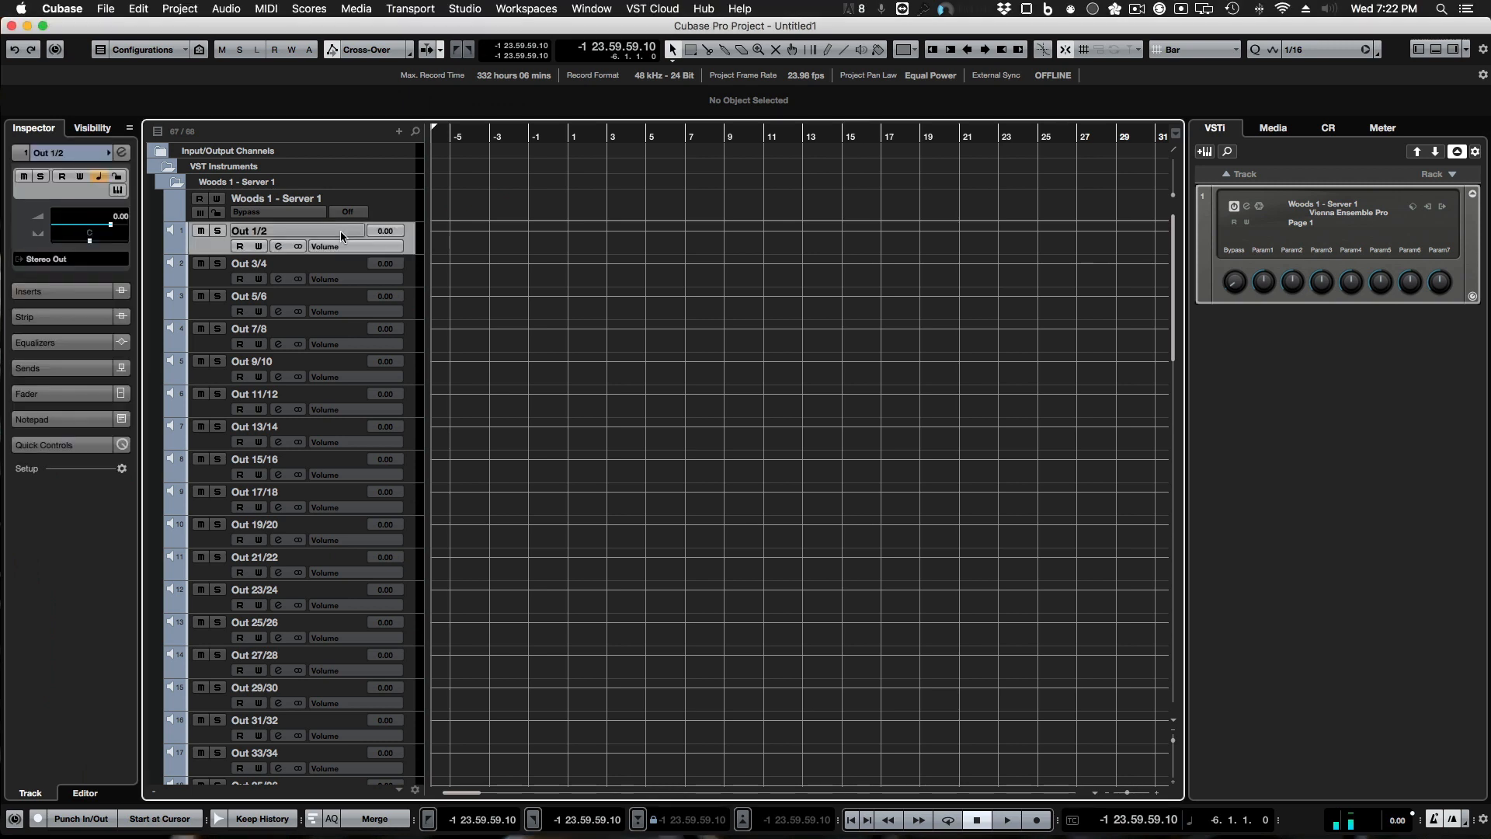
pyautogui.scroll(-15, 409, 451)
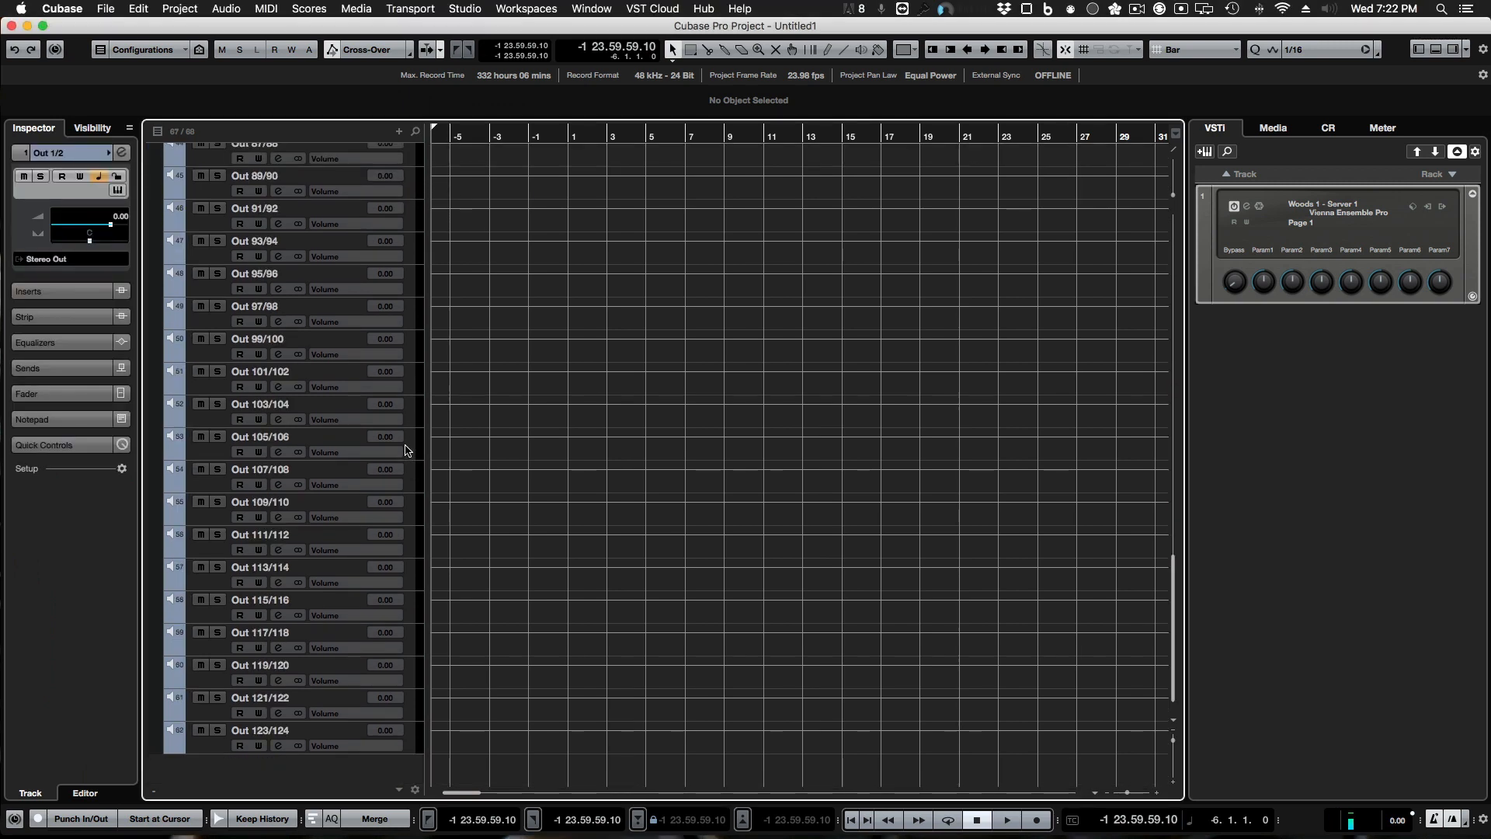
pyautogui.keyDown('shift'); pyautogui.click(414, 749); pyautogui.keyUp('shift')
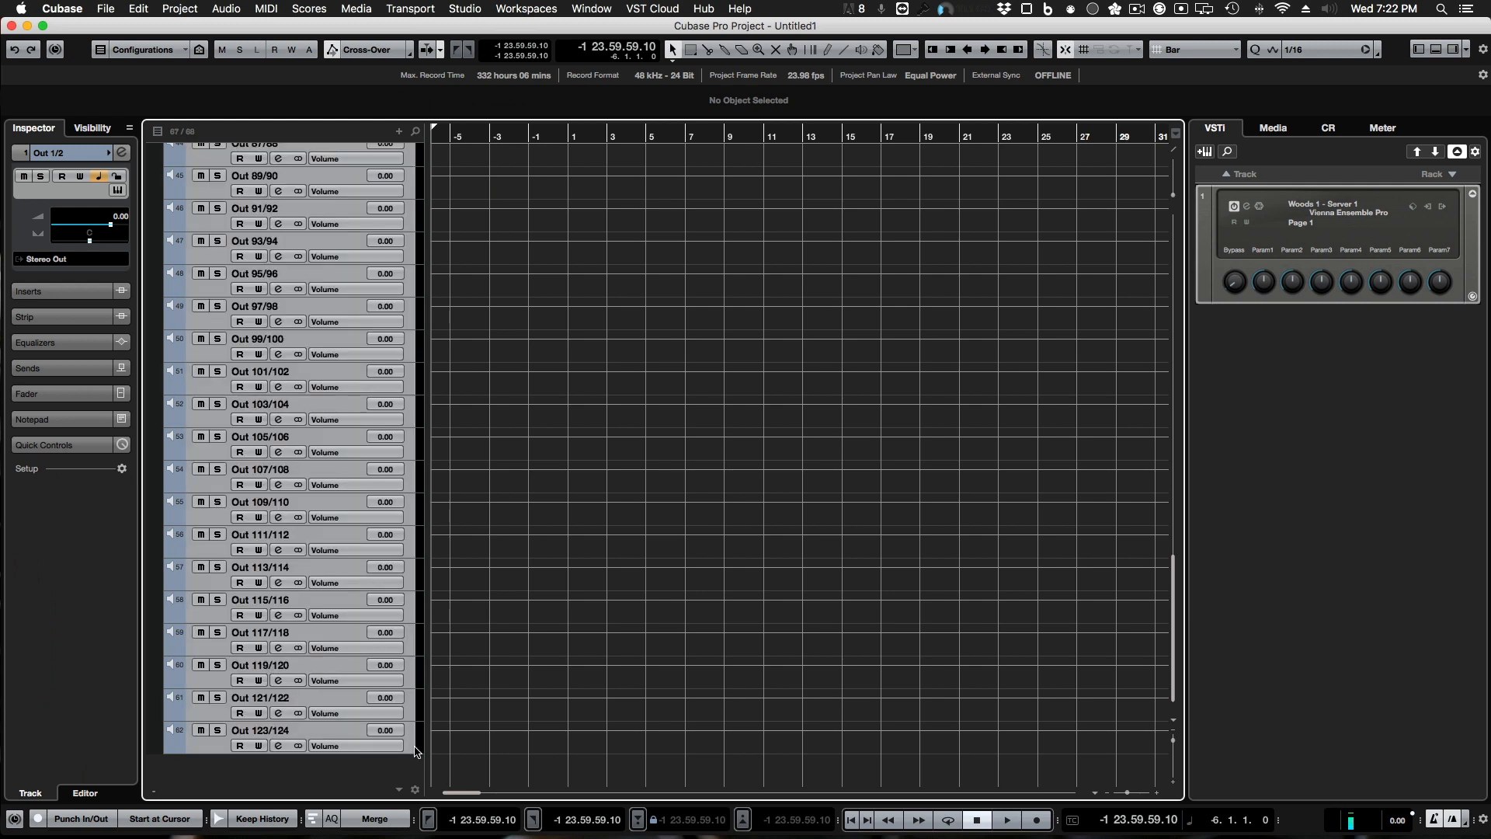
pyautogui.press('super+shift+f')
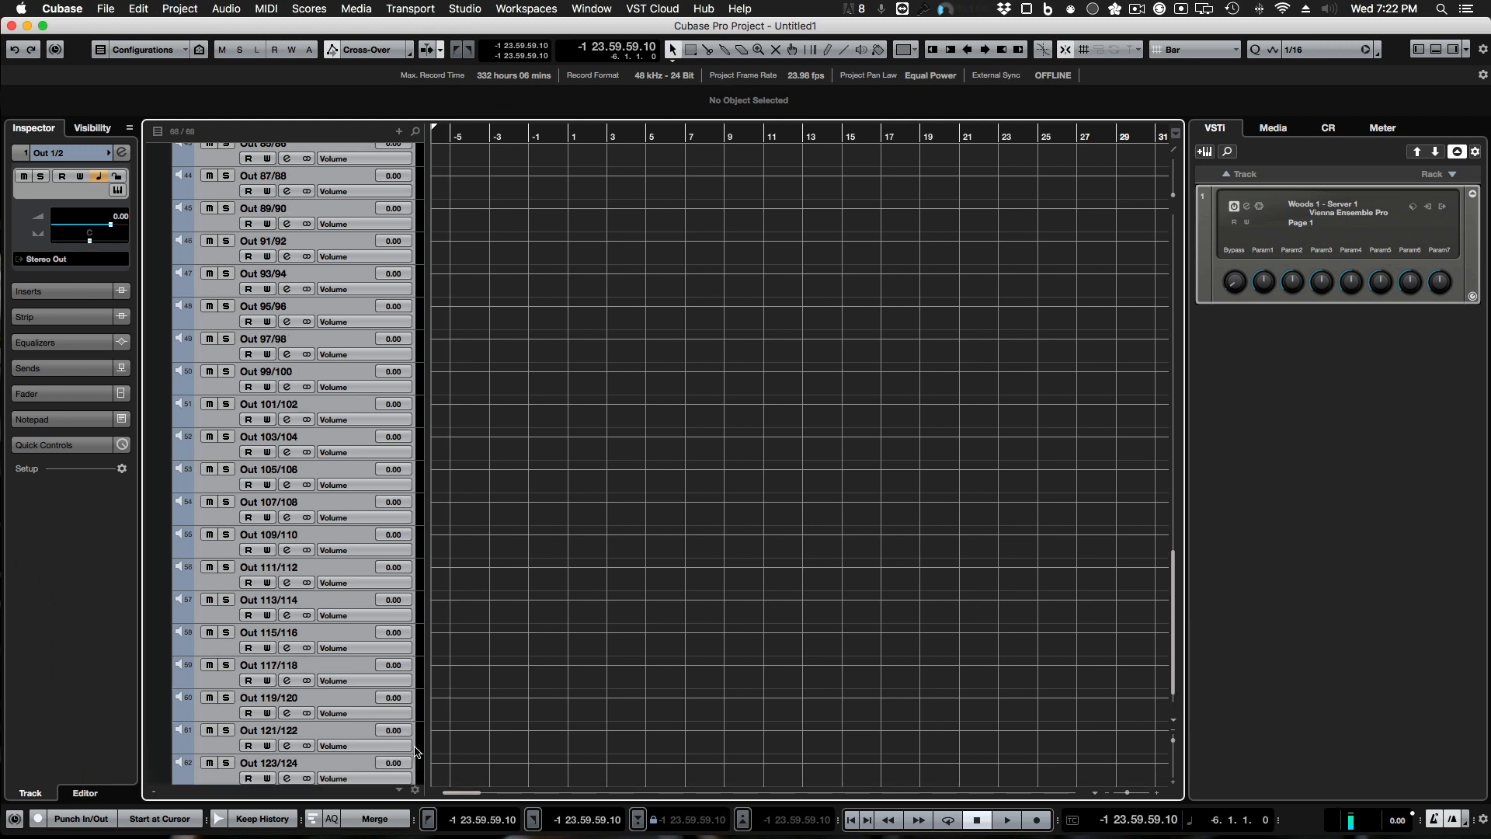
pyautogui.scroll(-1, 415, 751)
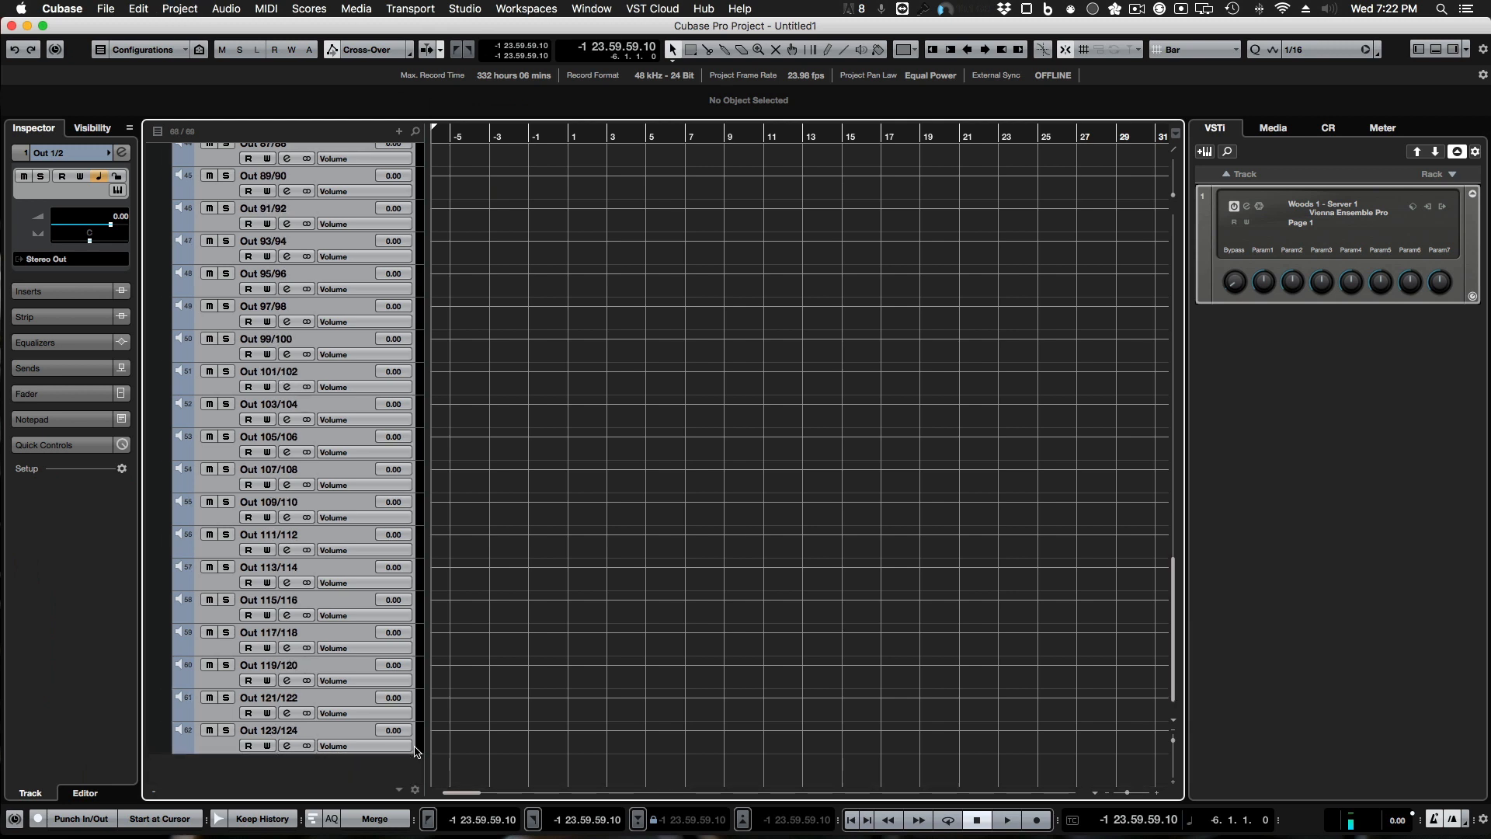
pyautogui.rightClick(229, 750)
pyautogui.scroll(-3, 243, 769)
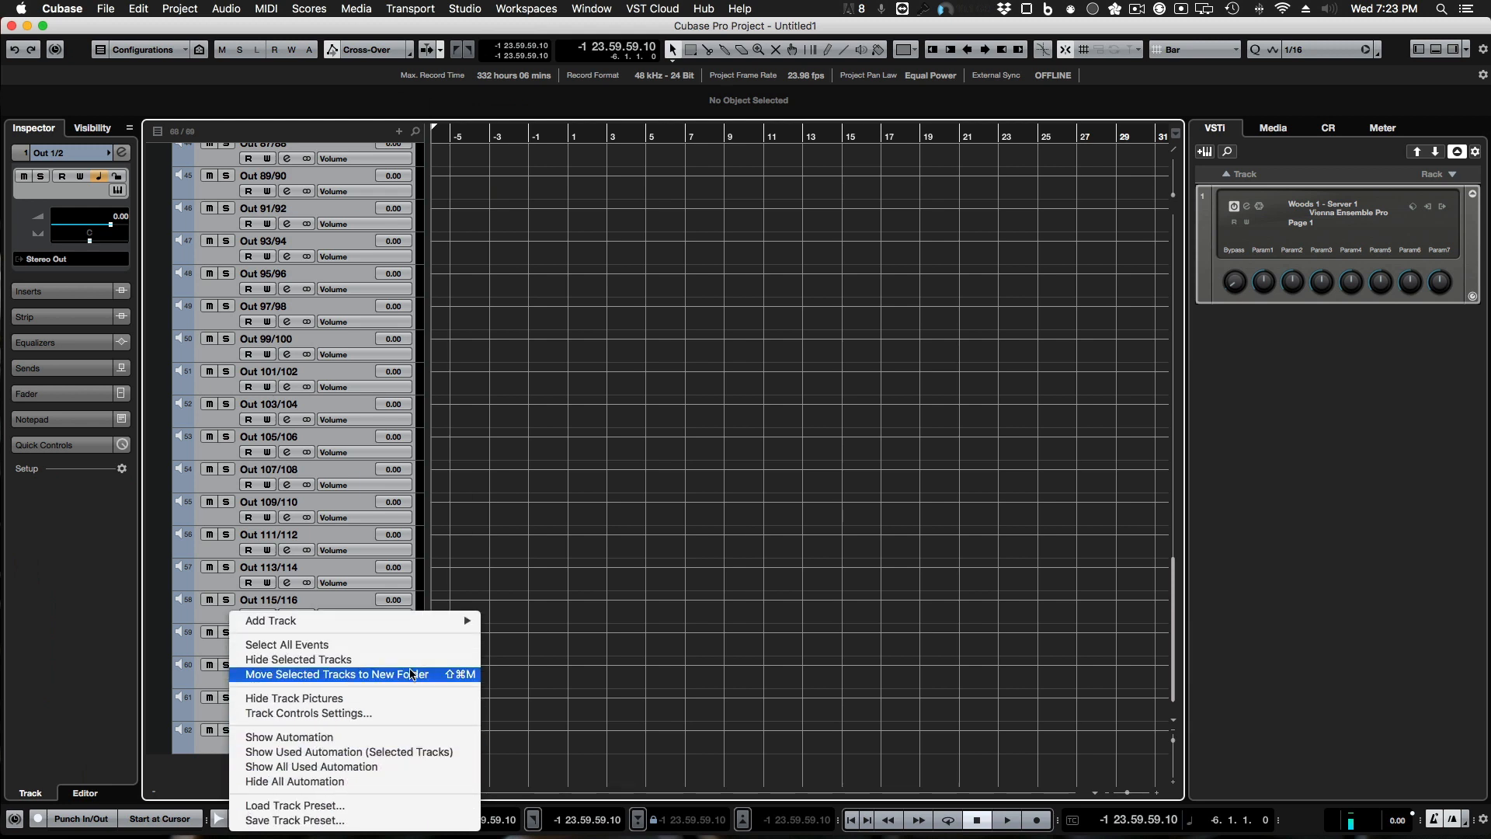
pyautogui.click(194, 779)
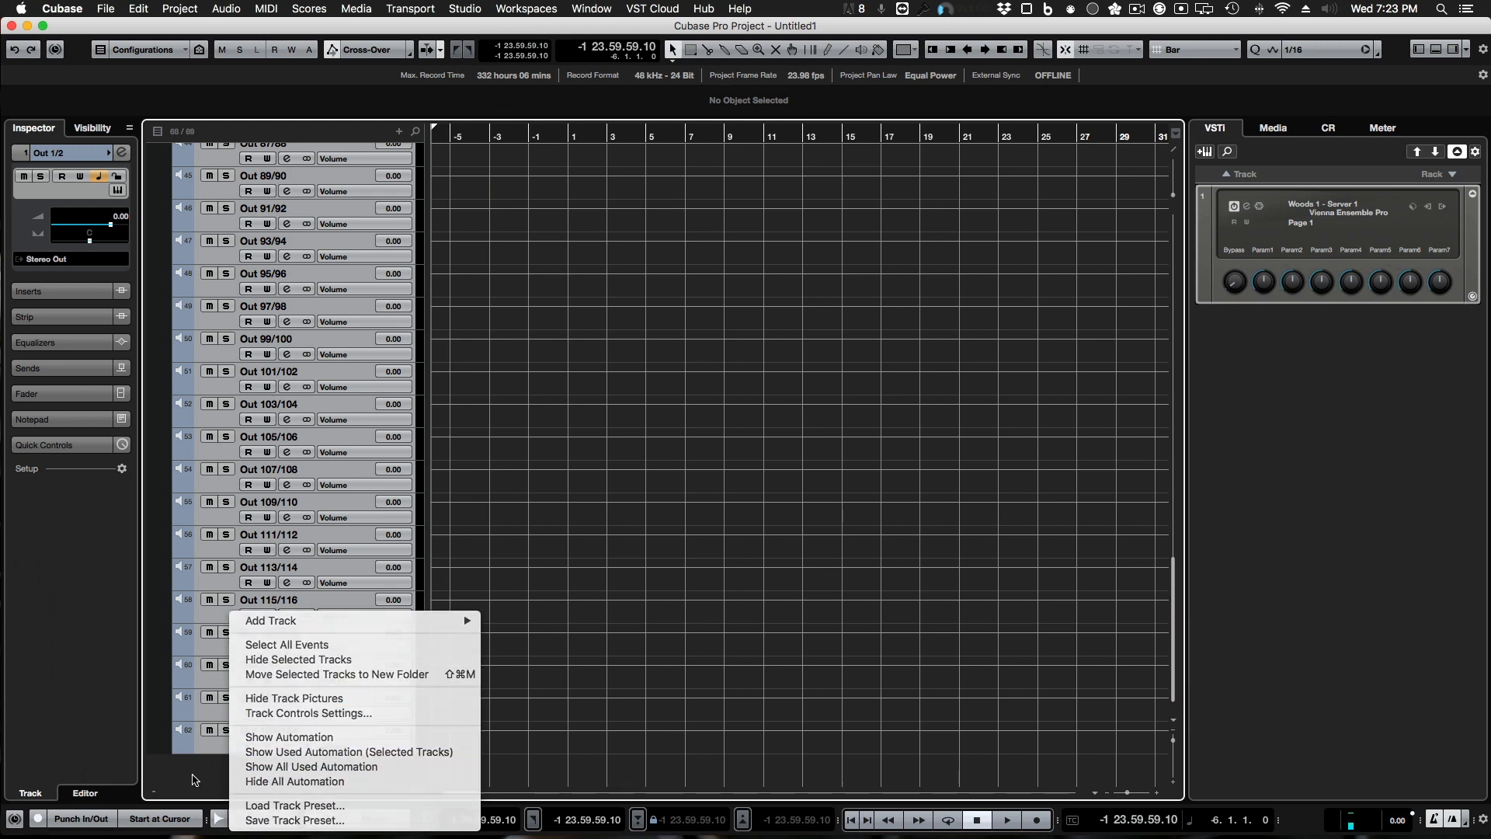
pyautogui.scroll(15, 469, 542)
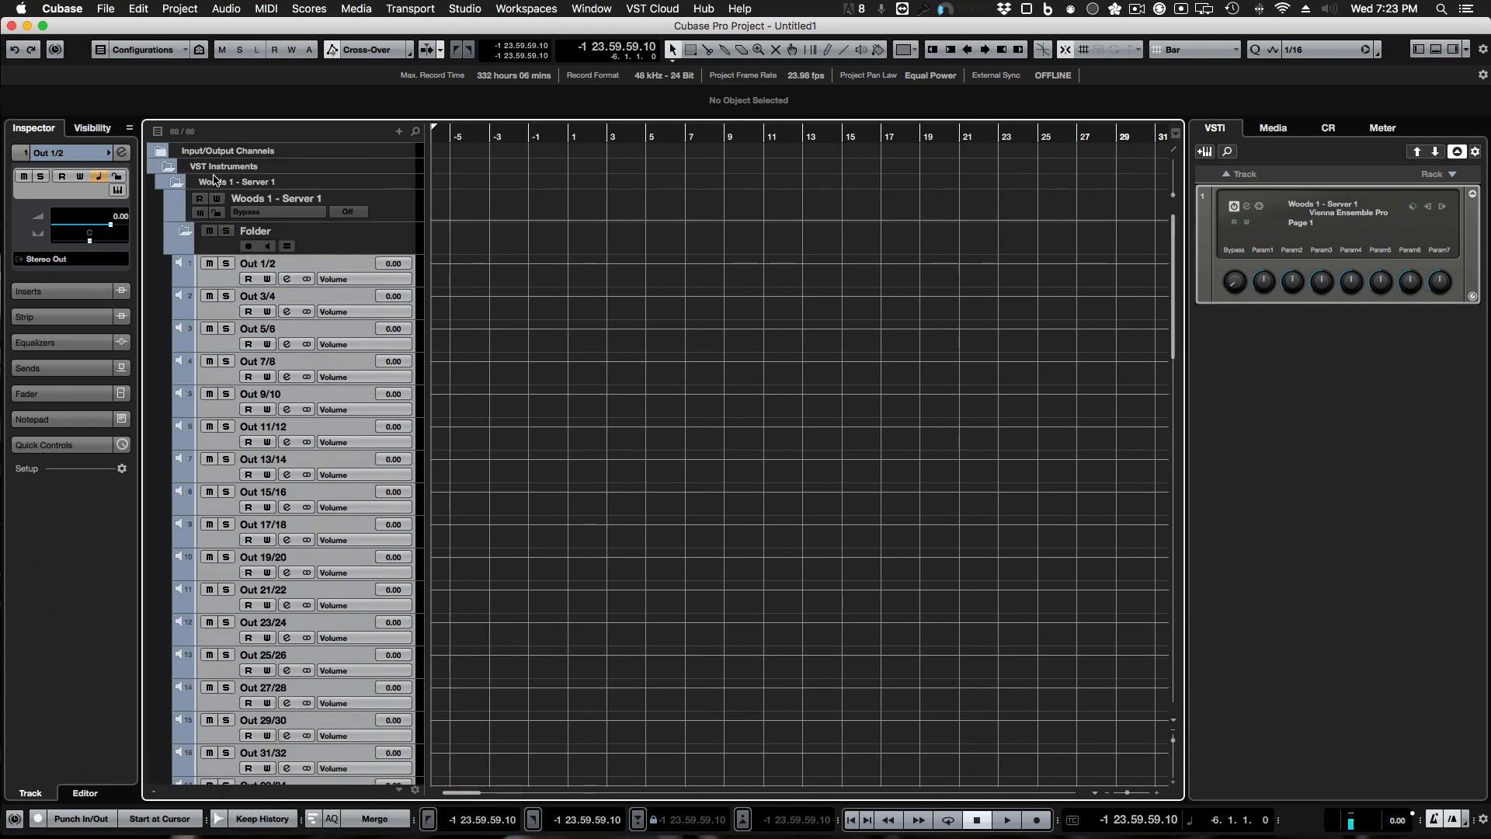
pyautogui.click(108, 16)
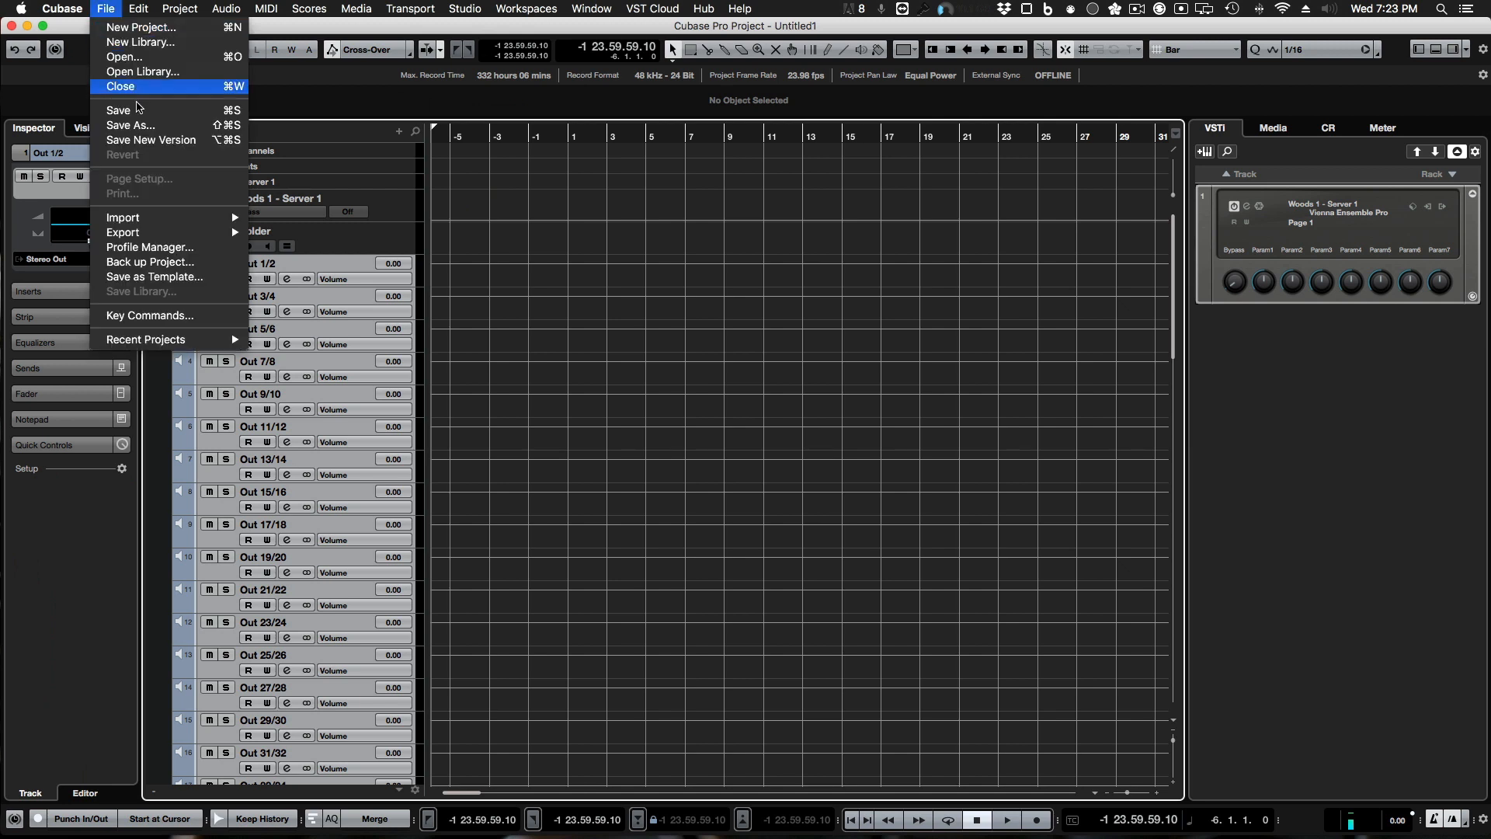
pyautogui.click(659, 348)
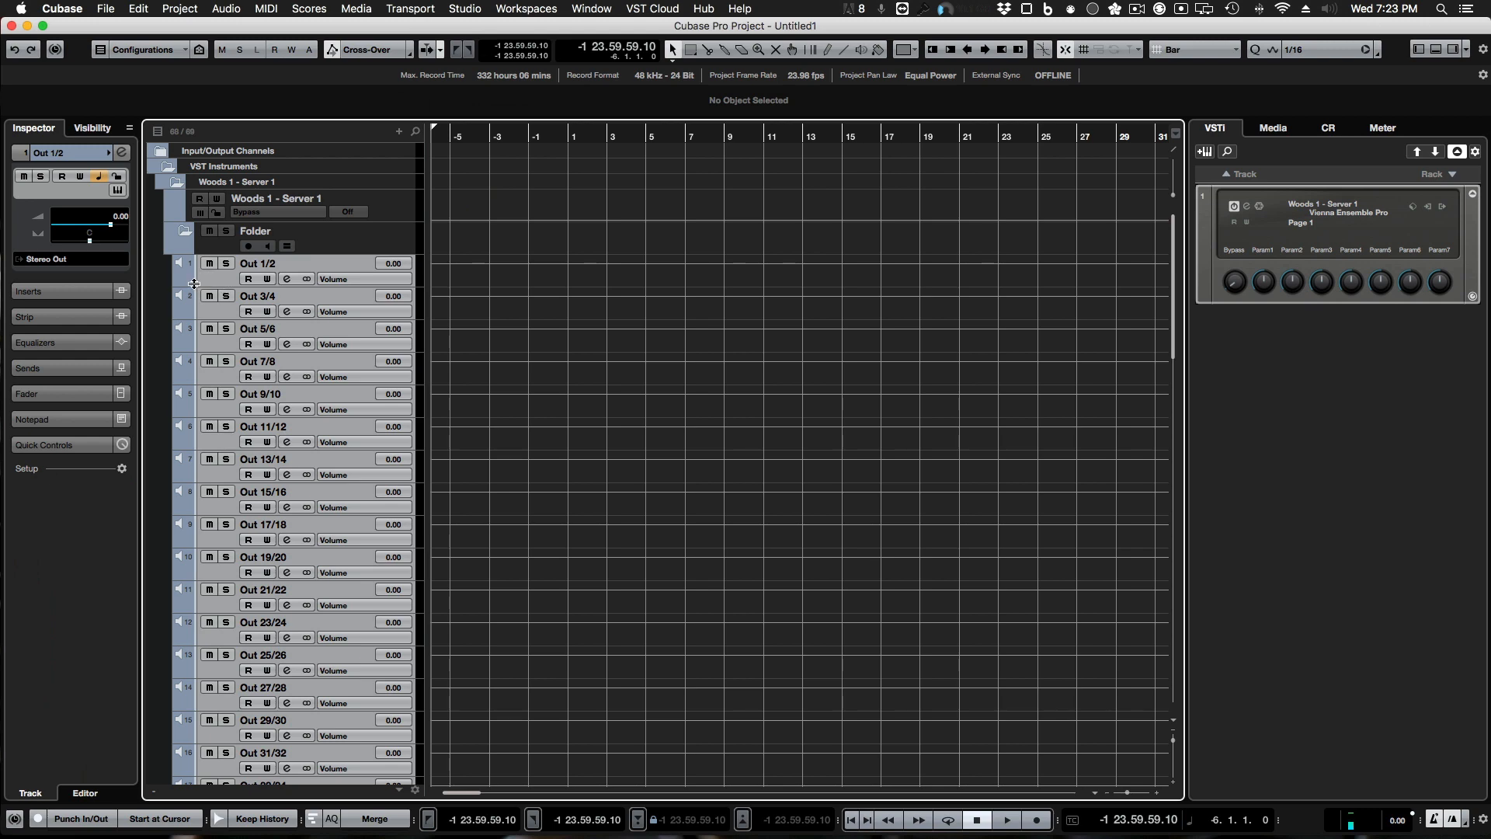
# Step: Check the spreadsheet for the Albion One outputs, and place Out 1/2 and Out 3/4 inside two further nested folders
pyautogui.click(225, 277)
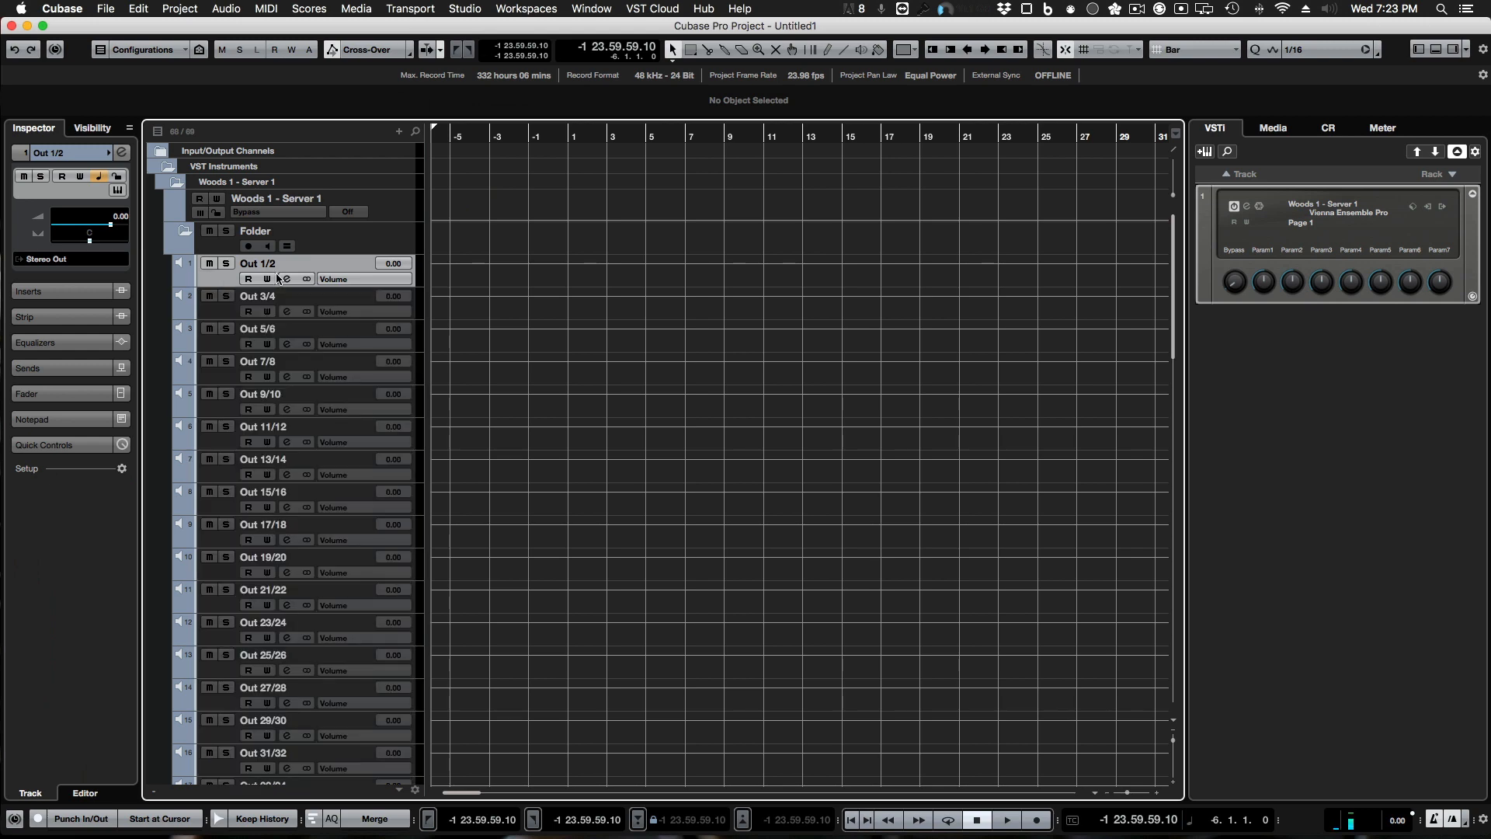
pyautogui.moveTo(1490, 225); pyautogui.dragTo(786, 73)
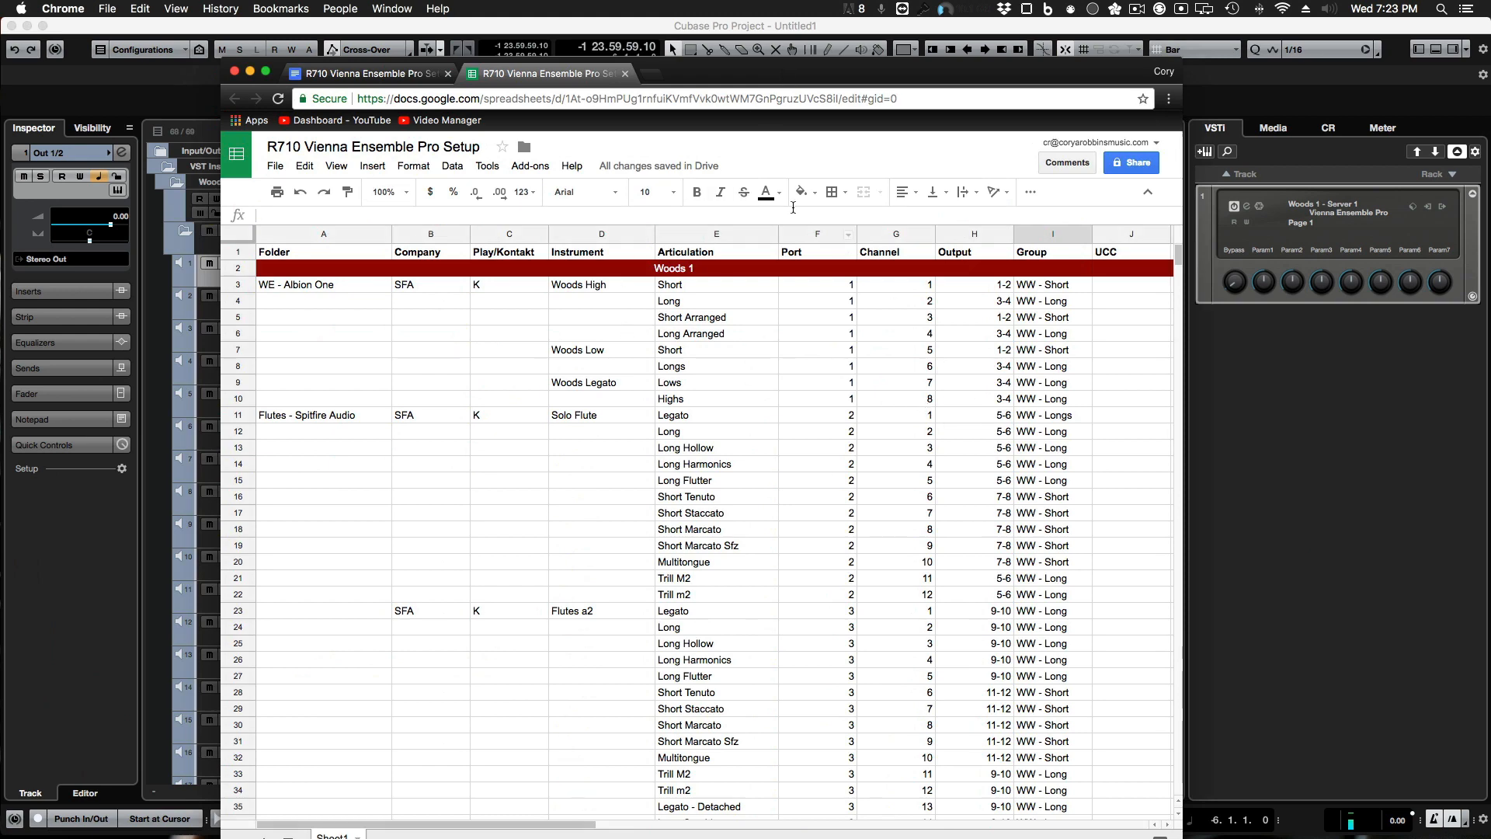
pyautogui.moveTo(760, 76); pyautogui.dragTo(1490, 78)
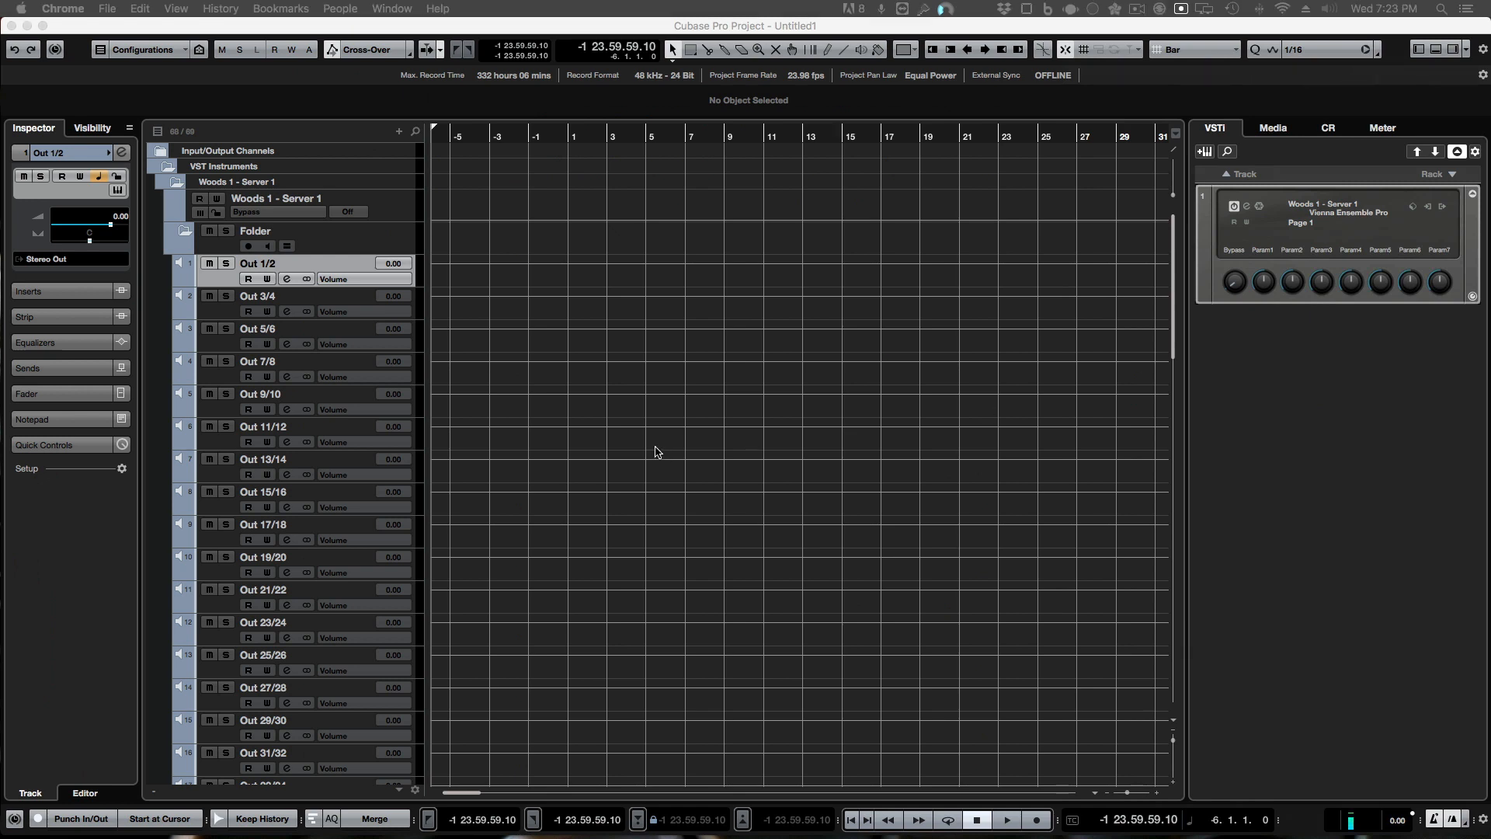
pyautogui.click(329, 297)
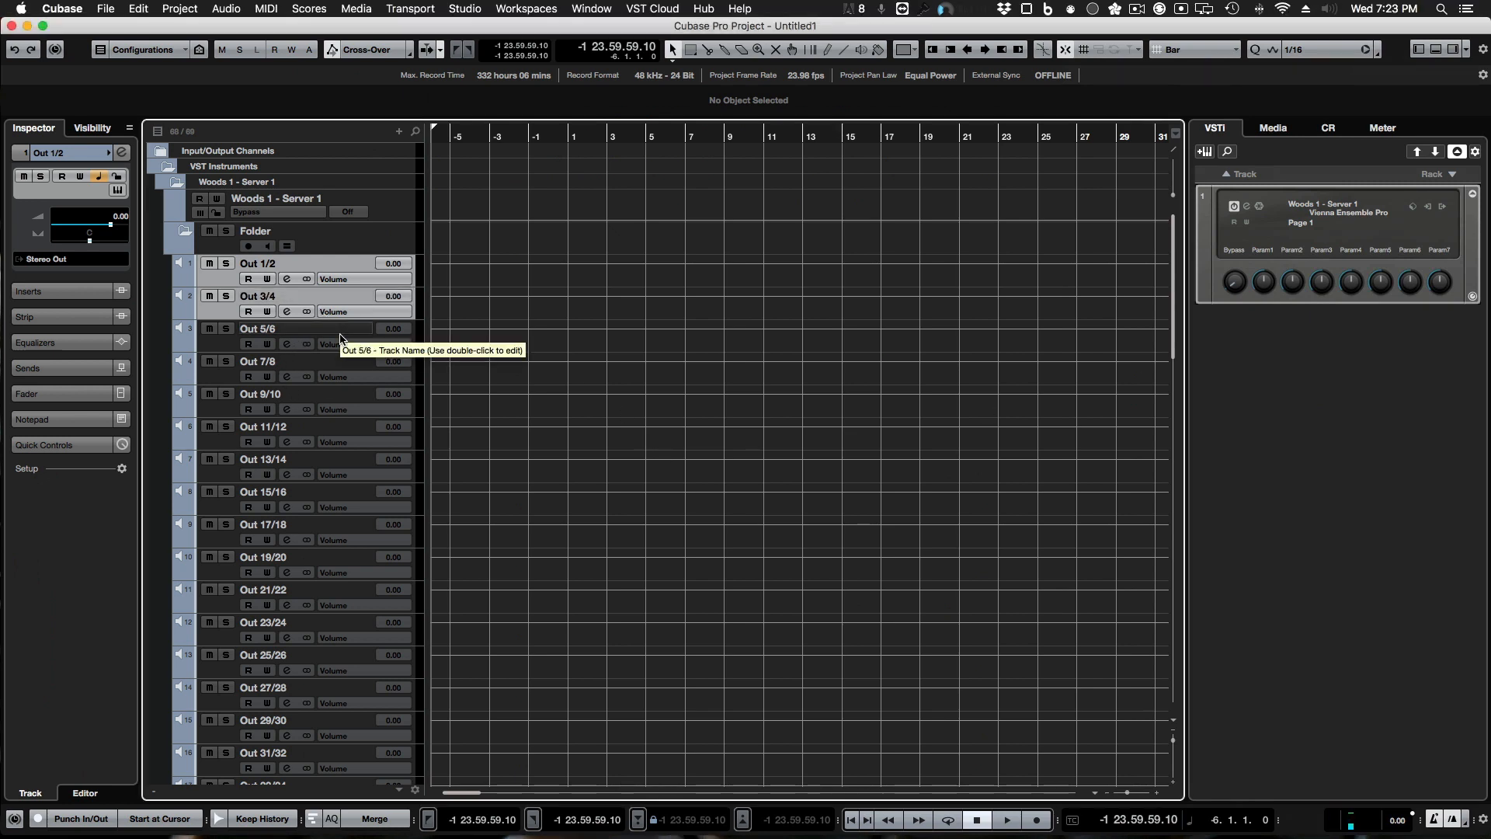
pyautogui.press('super+shift+f')
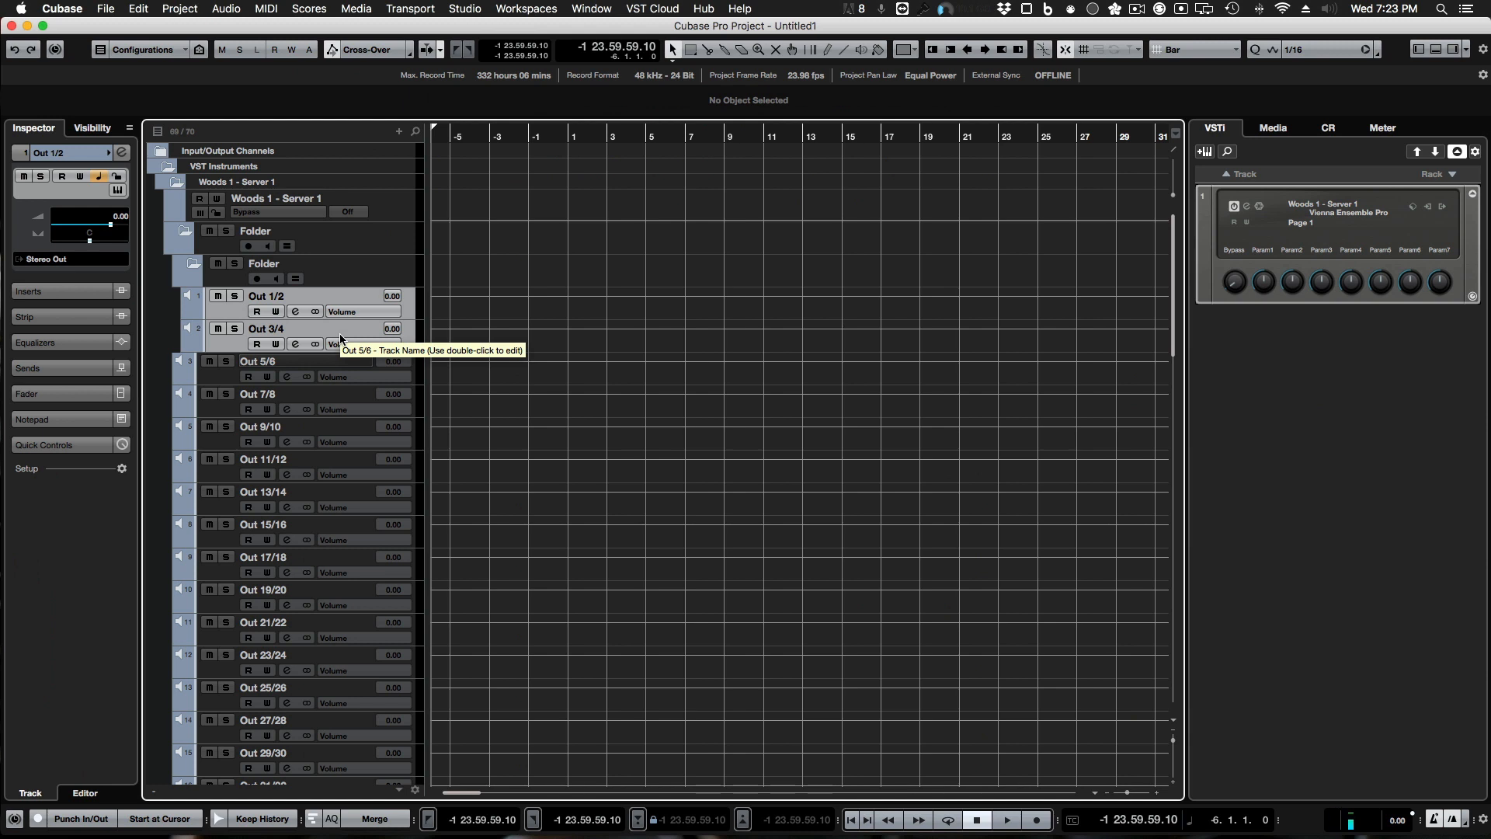
pyautogui.press('super+shift+f')
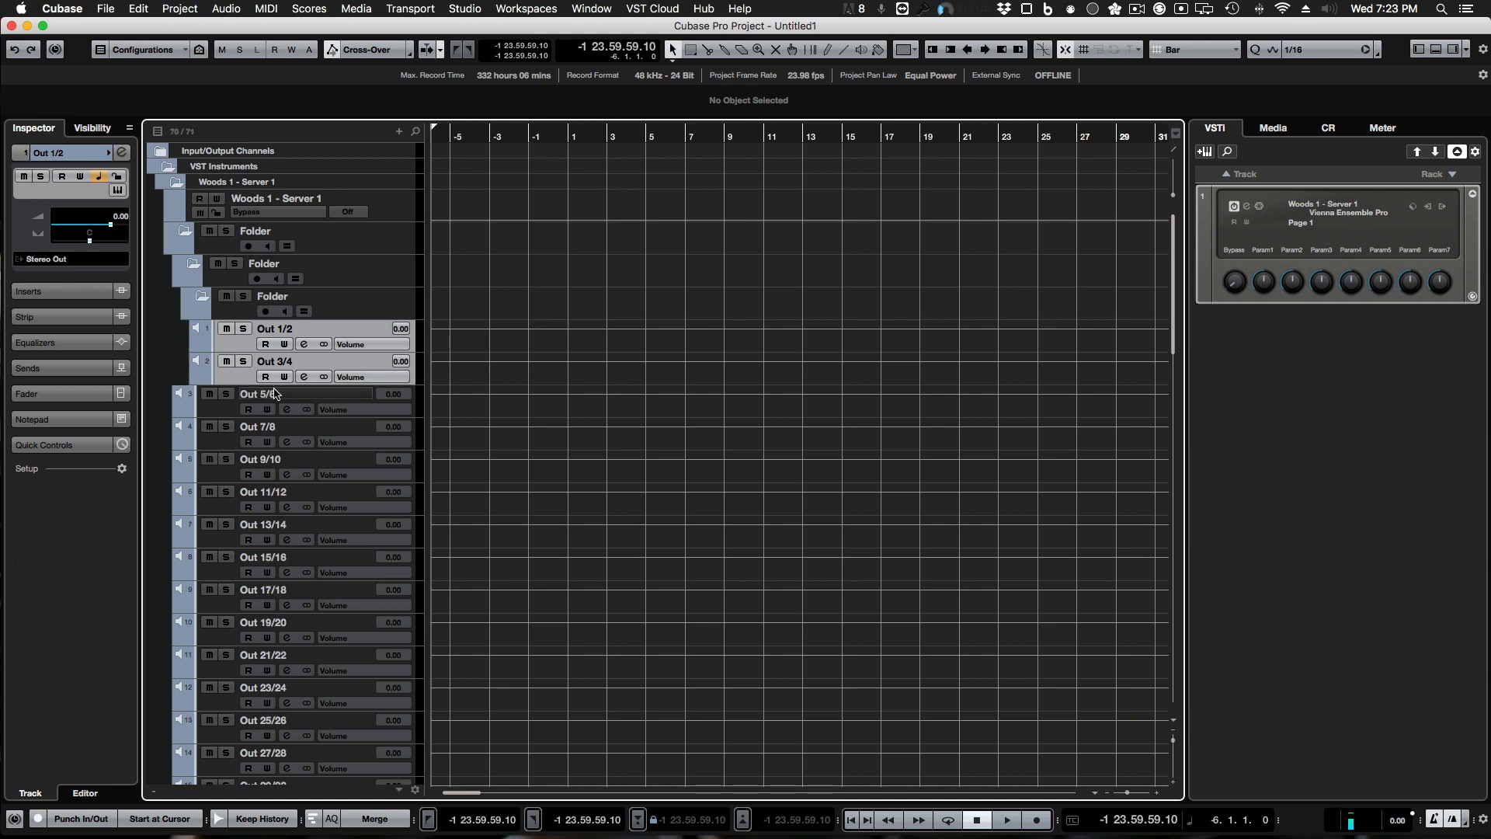
# Step: Rename the three nested folders from outermost to innermost as "Woods", "Ensembles" and "Spitfire Audio"
pyautogui.doubleClick(264, 236)
pyautogui.doubleClick(267, 233)
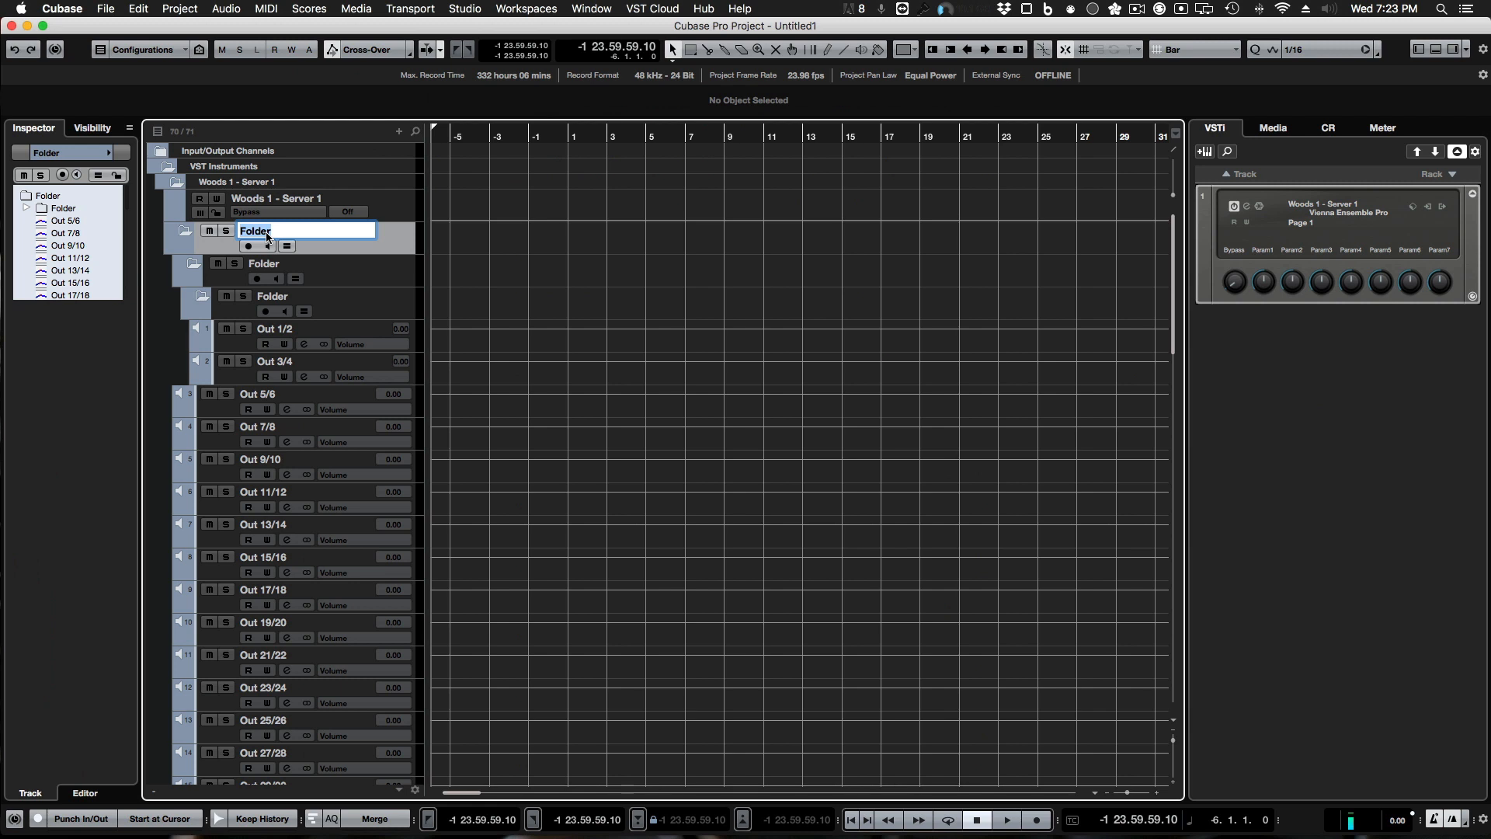
pyautogui.write('Woods')
pyautogui.press('Tab')
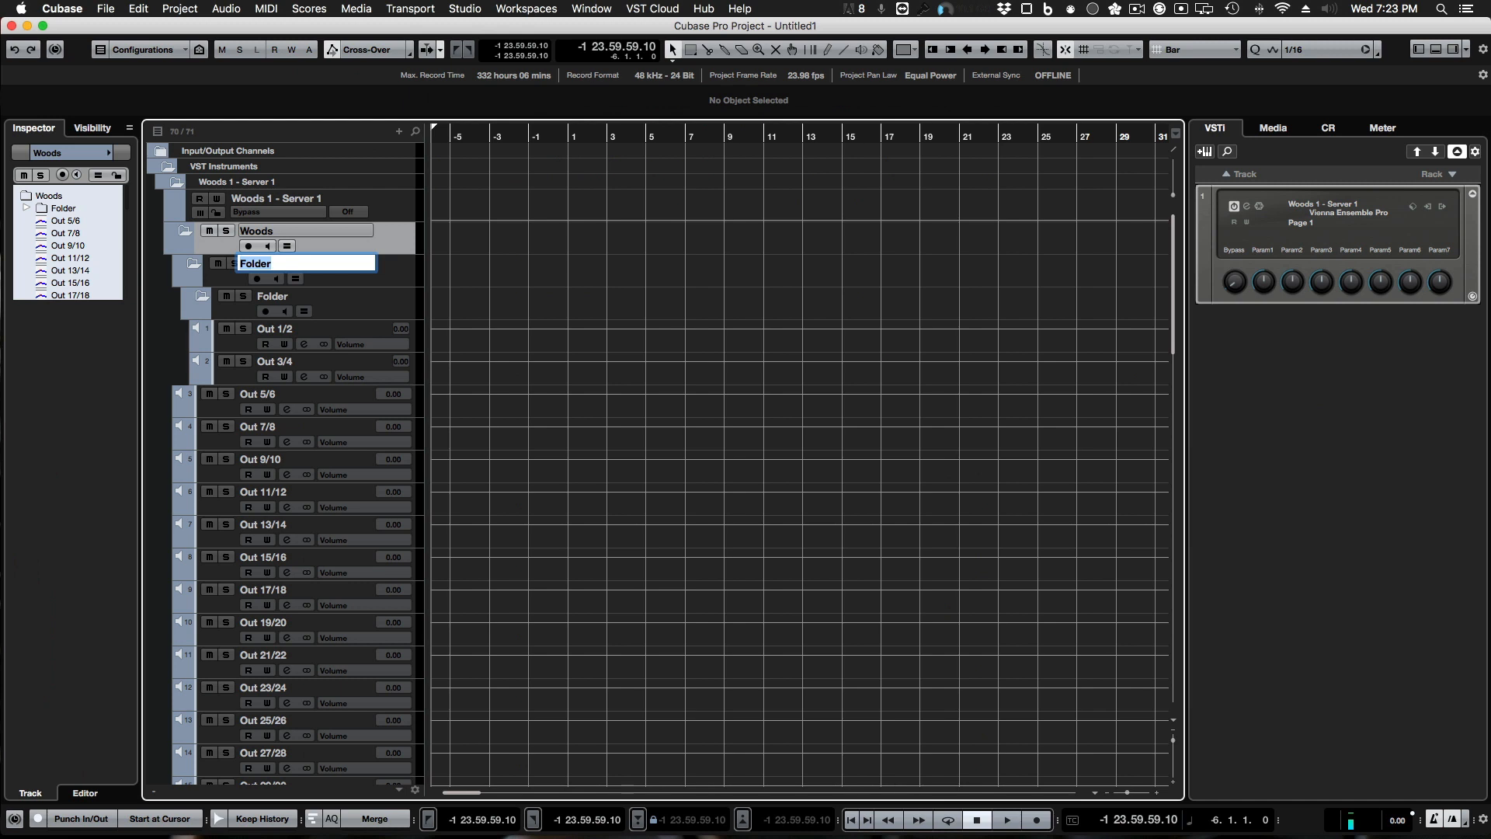
pyautogui.write('Ensembles')
pyautogui.press('Tab')
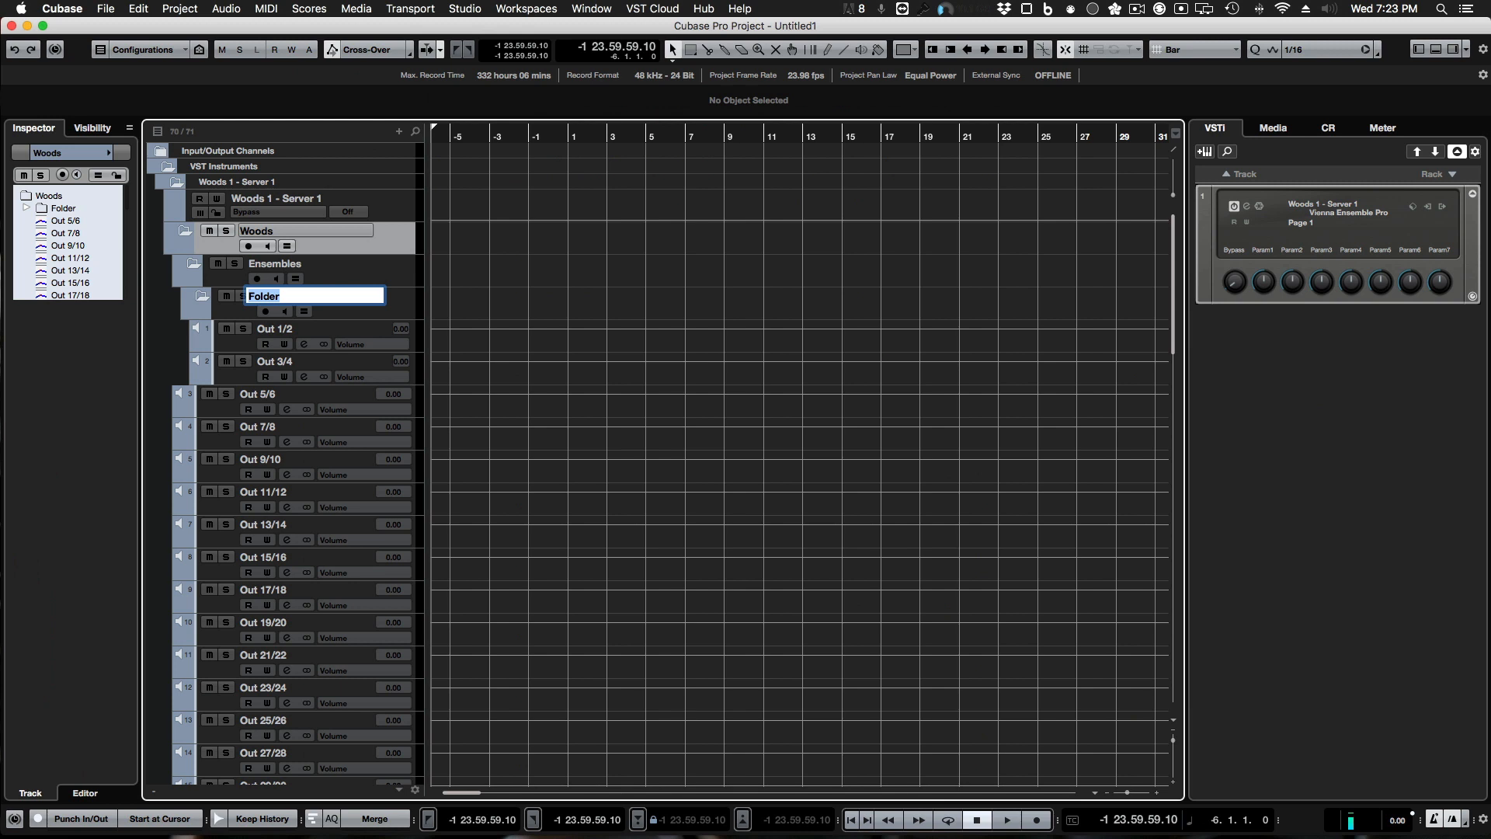
pyautogui.write('Spitfire Audio')
pyautogui.press('Tab')
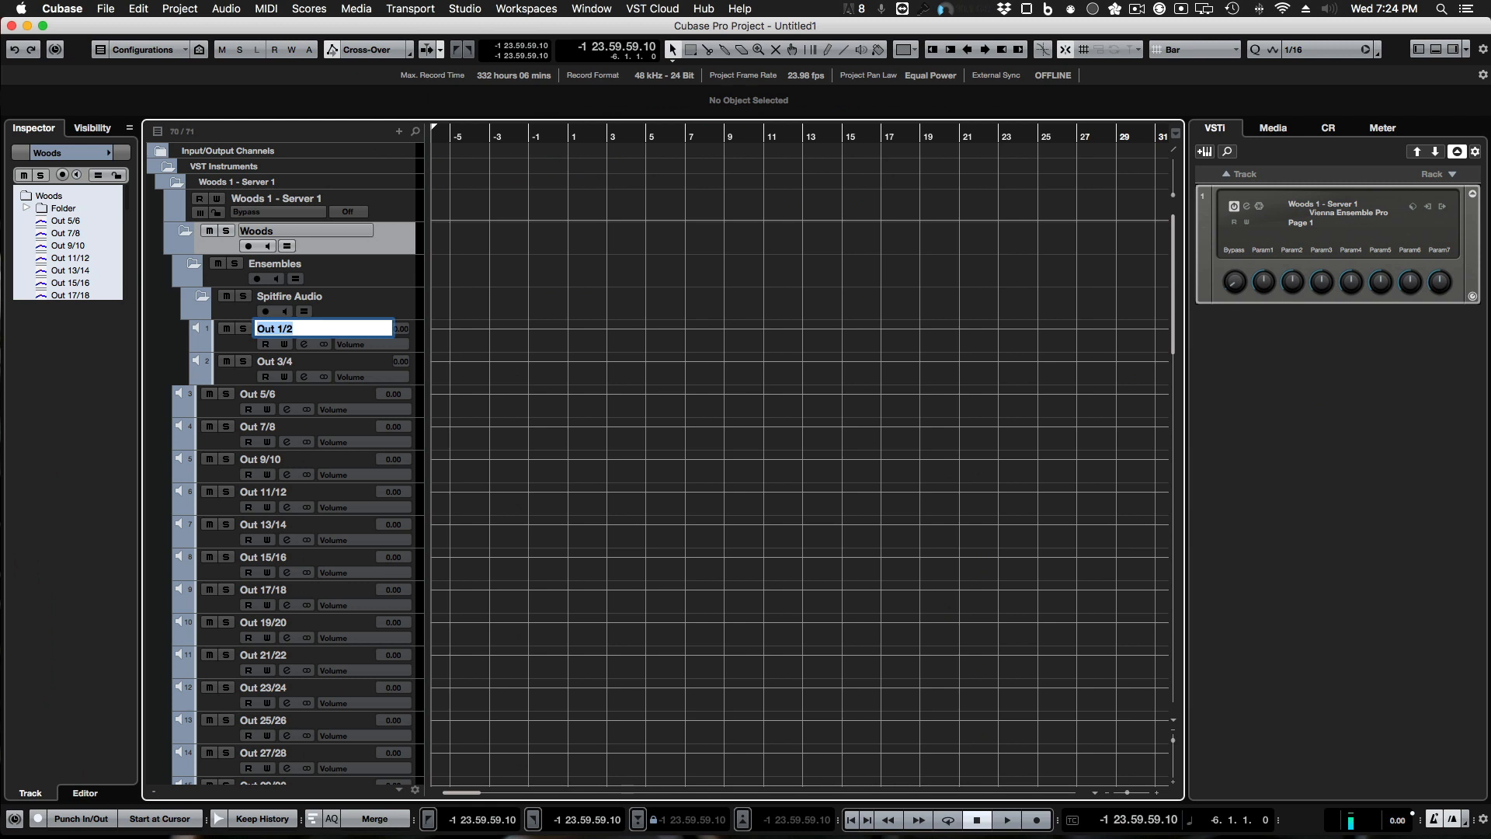
pyautogui.press('Left')
pyautogui.press('super+a')
# Step: Move Out 1/2 and Out 3/4 into a new folder inside Spitfire Audio and name it "Abion One Woods Ens"
pyautogui.click(237, 371)
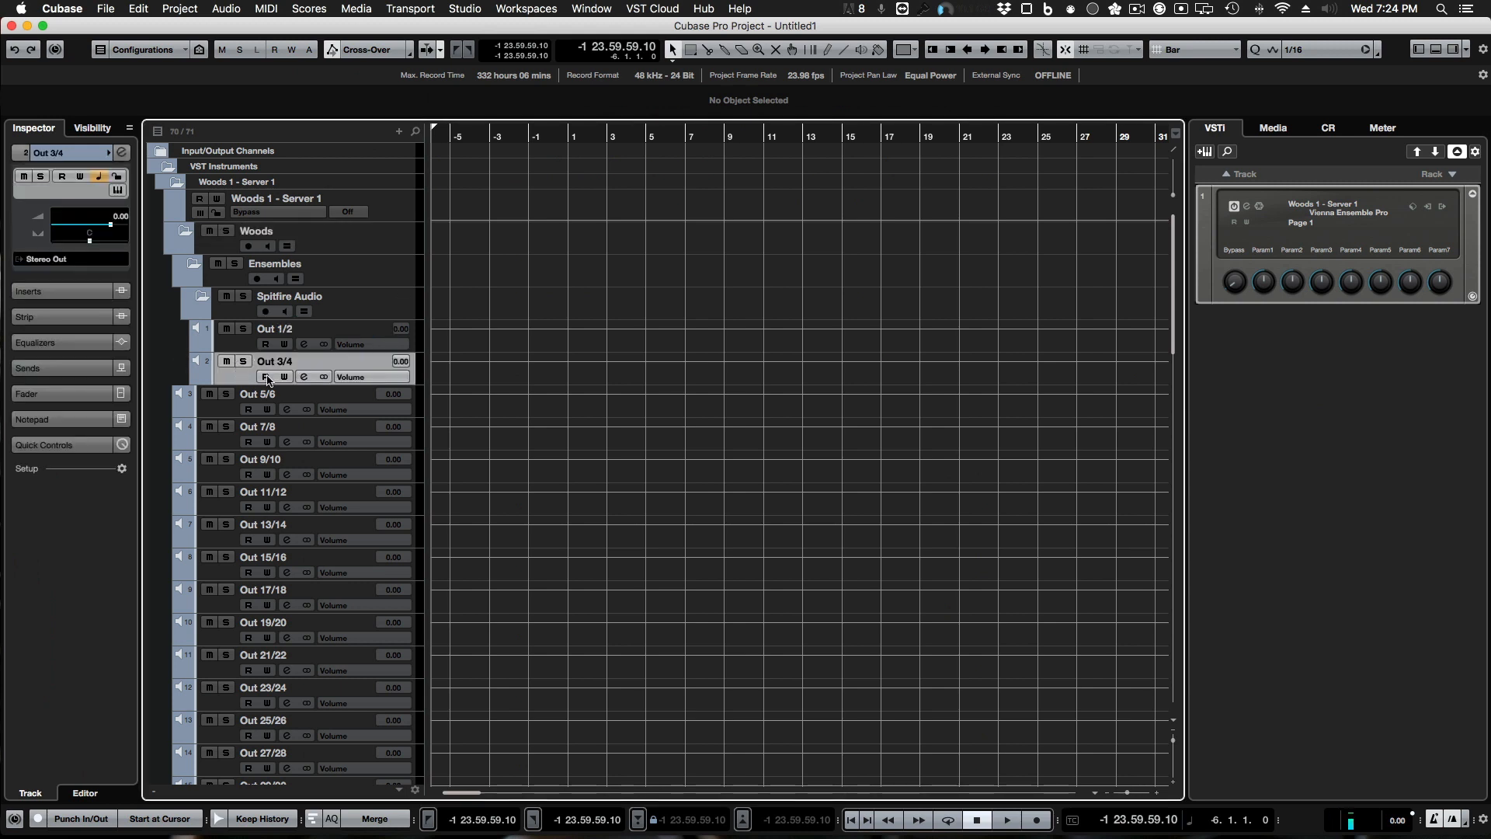
pyautogui.keyDown('shift'); pyautogui.click(243, 345); pyautogui.keyUp('shift')
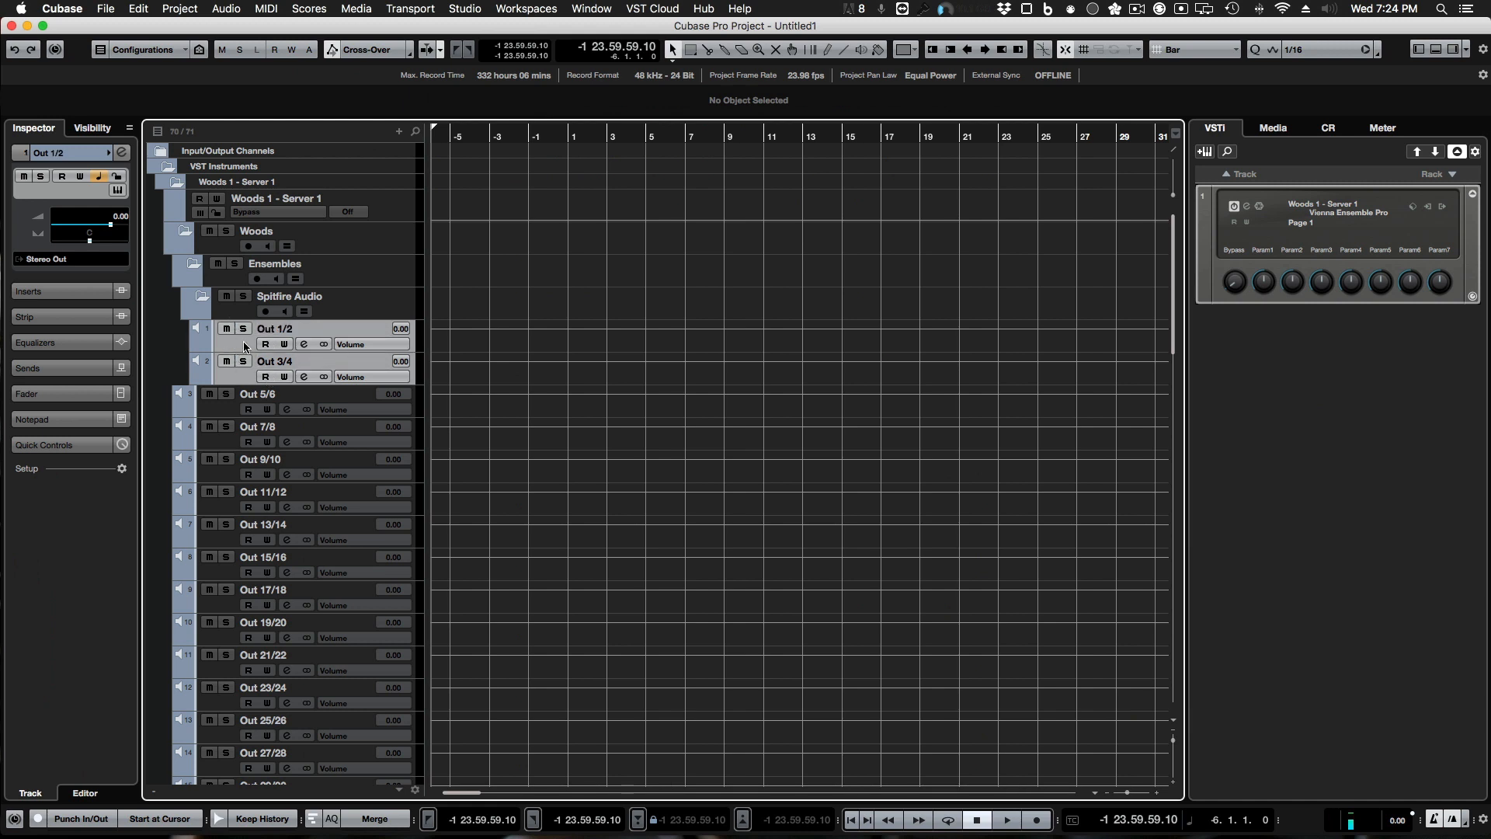
pyautogui.press('super+shift+f')
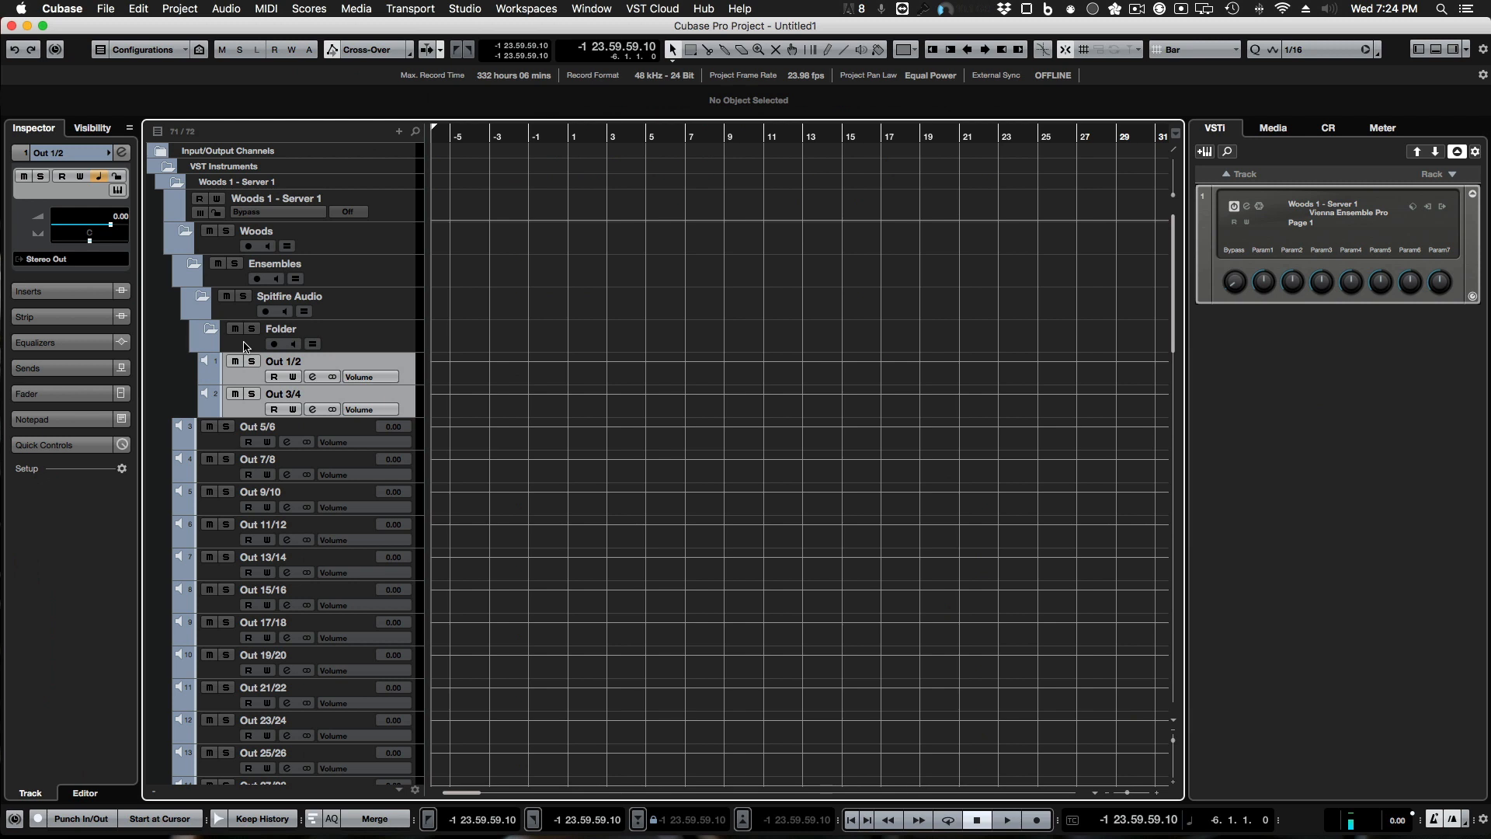
pyautogui.doubleClick(286, 331)
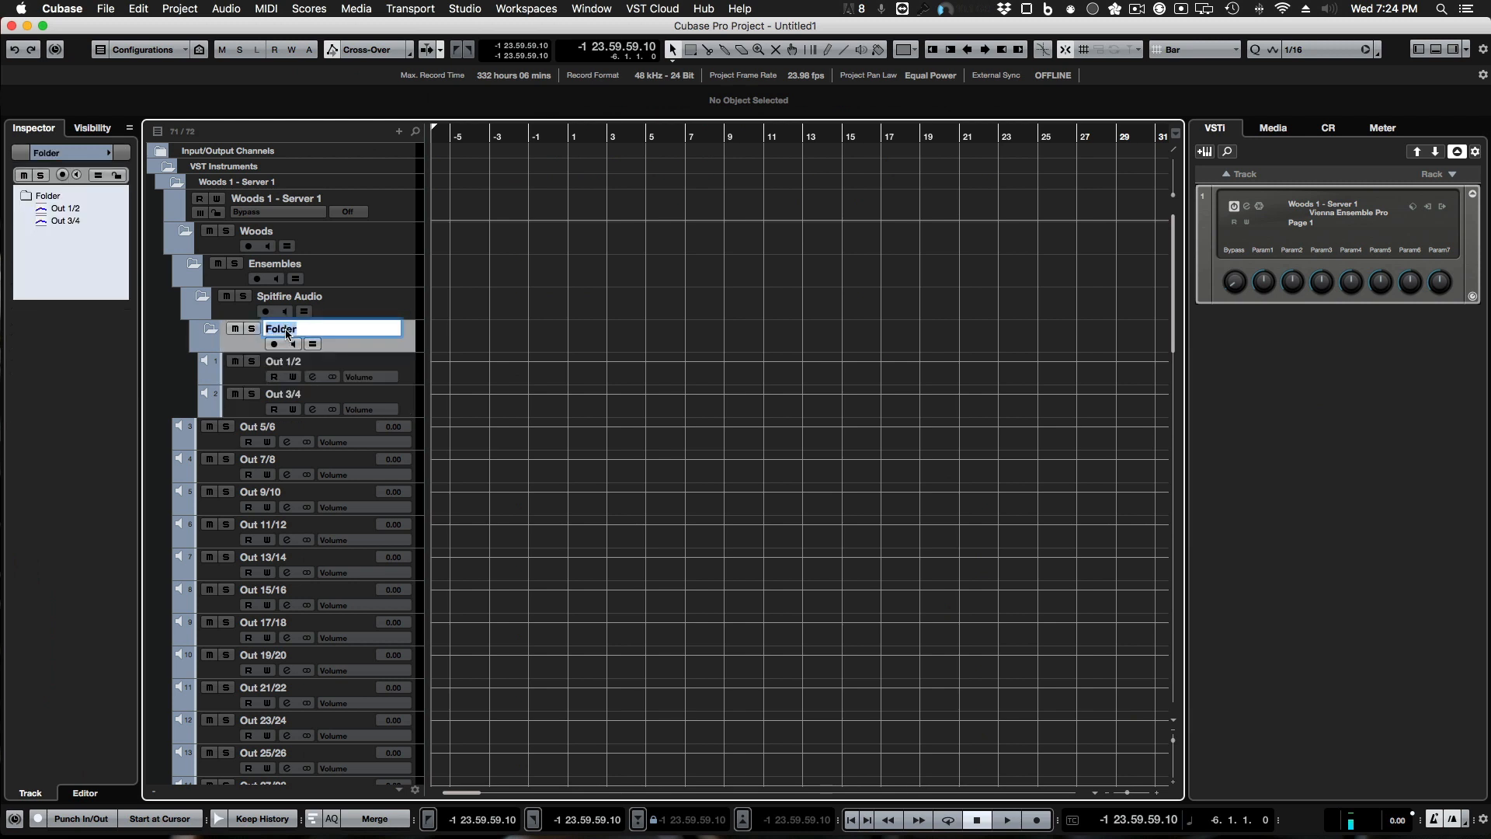
pyautogui.write('Abion One Woods Ens')
# Step: Rename the Out 1/2 track in the Abion One Woods Ens folder as "AlbOne Woods Ens Shorts"
pyautogui.click(347, 359)
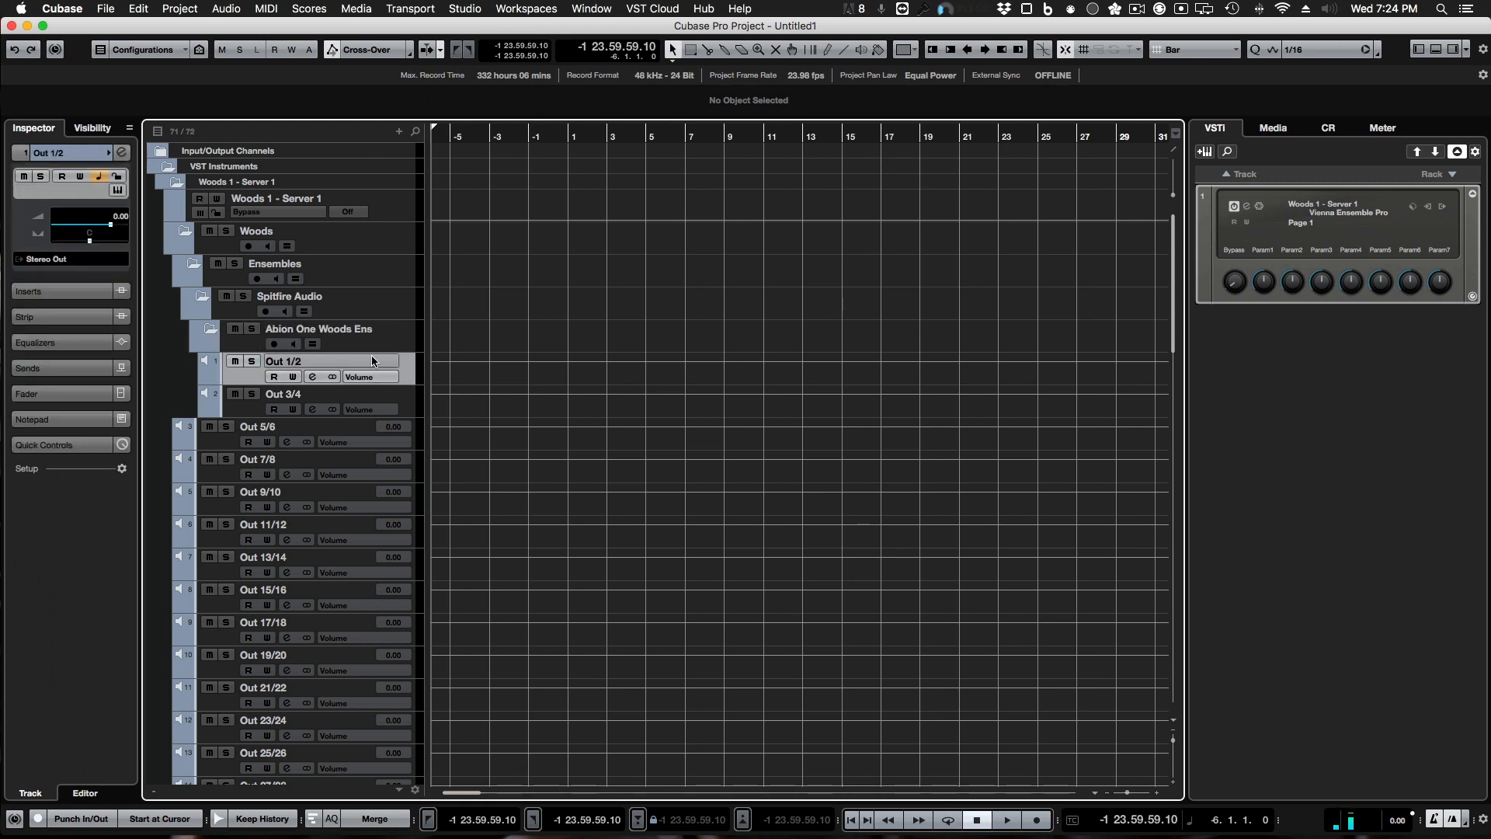
pyautogui.doubleClick(303, 360)
pyautogui.write('Al')
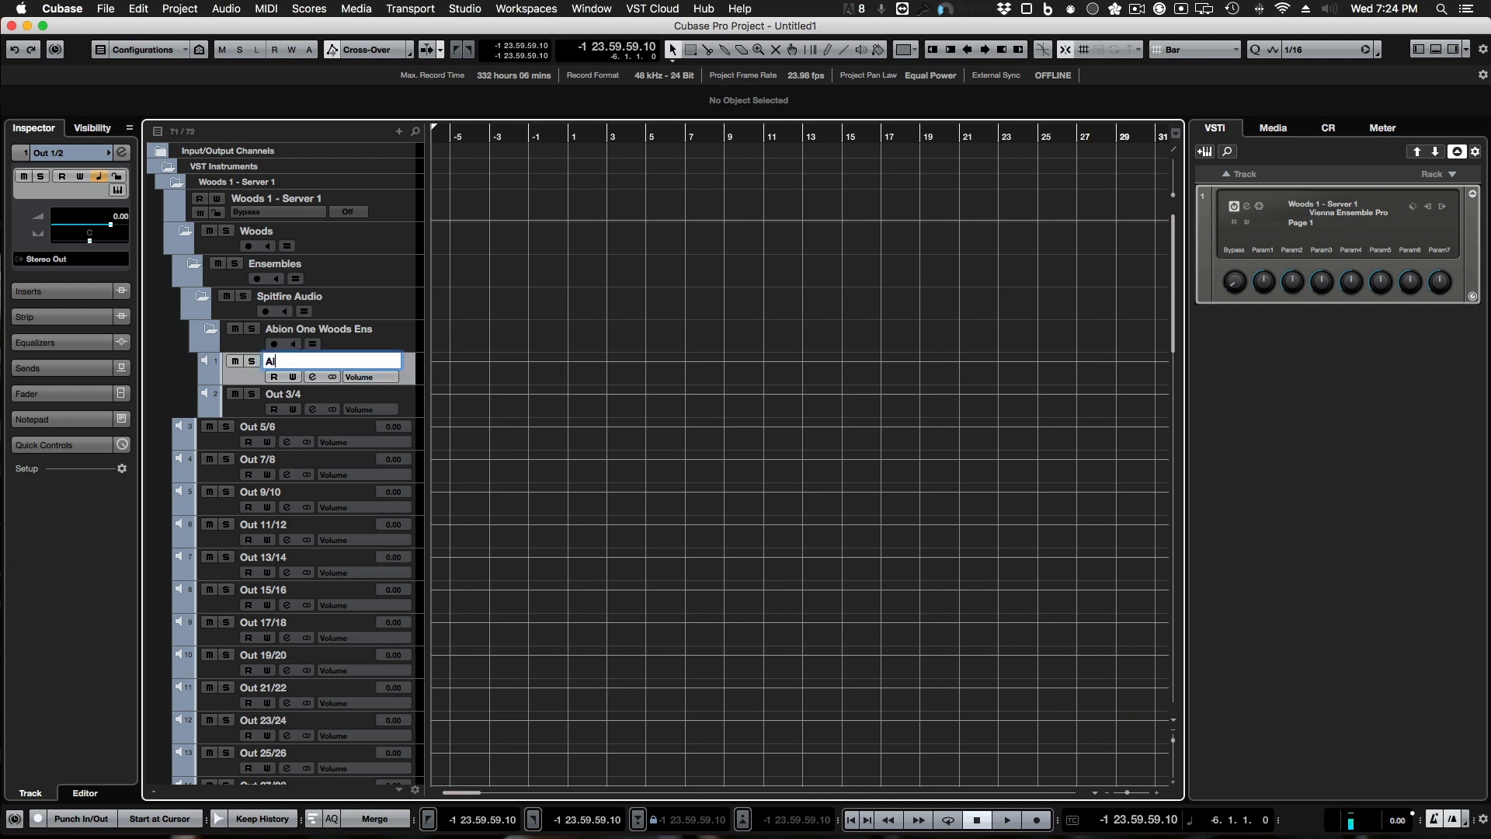
pyautogui.write('bOne')
pyautogui.write(' Wood')
pyautogui.write('s Ens Long')
pyautogui.press('BackSpace')
pyautogui.press('BackSpace')
pyautogui.press('BackSpace')
pyautogui.write('Shorts')
pyautogui.press('Tab')
# Step: Rename the Out 3/4 track in the same folder as "AlbOne Woods Ens Longs"
pyautogui.write('Alb')
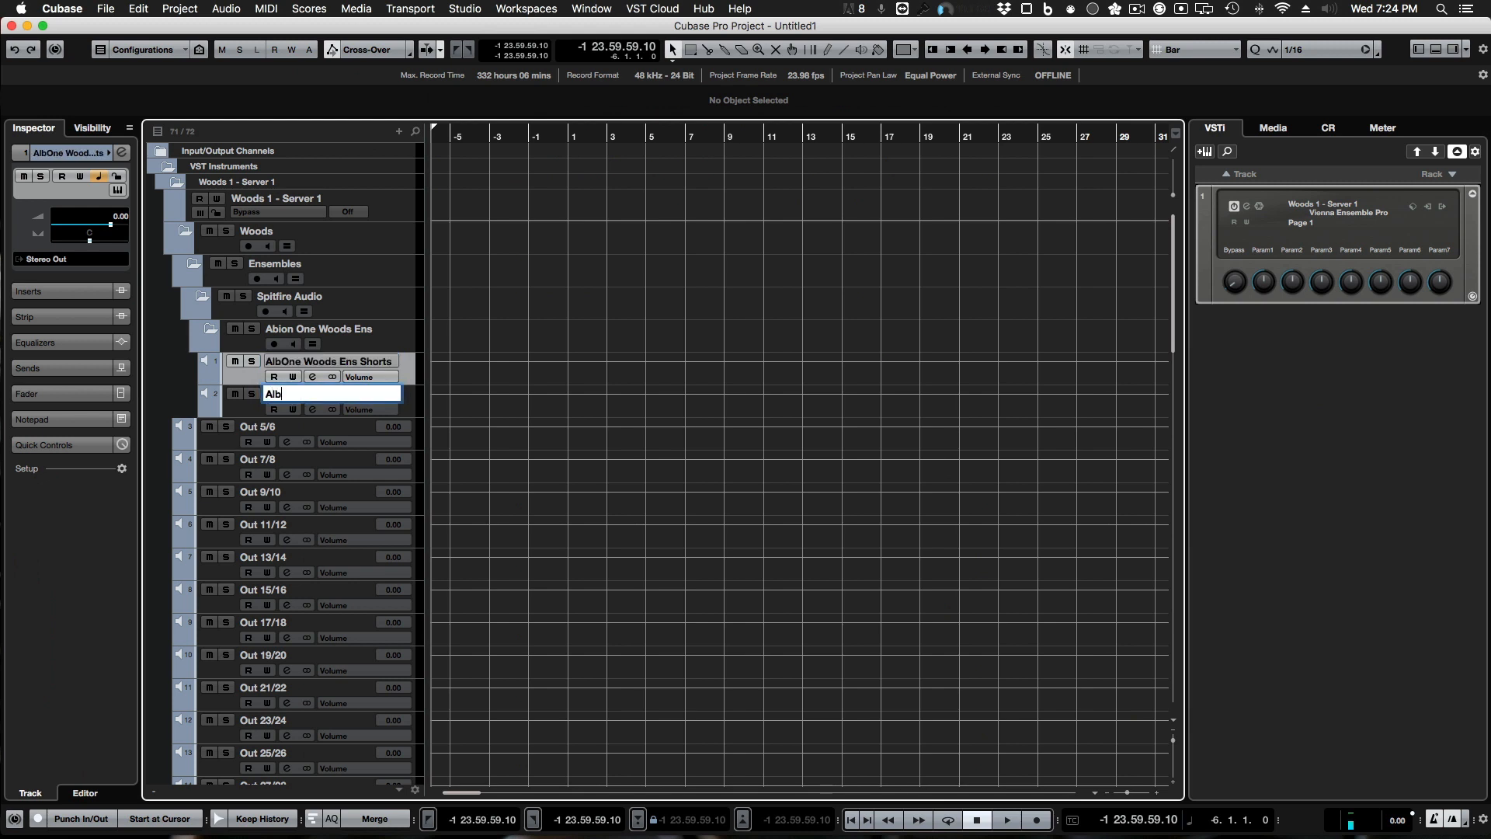
pyautogui.write('One Woods Ens Sho')
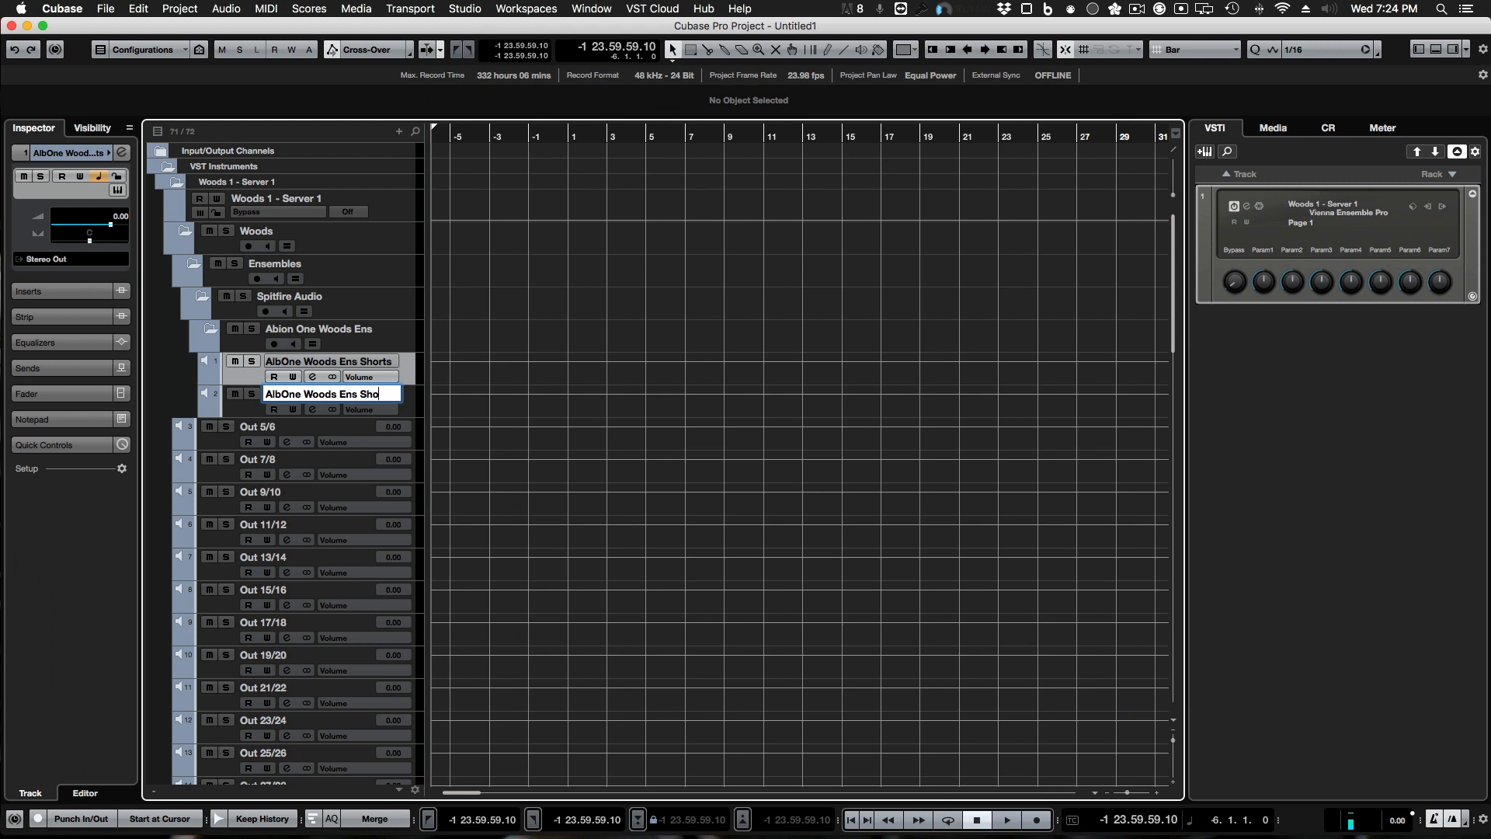
pyautogui.press('BackSpace')
pyautogui.press('BackSpace')
pyautogui.press('BackSpace')
pyautogui.write('Longs')
pyautogui.press('Return')
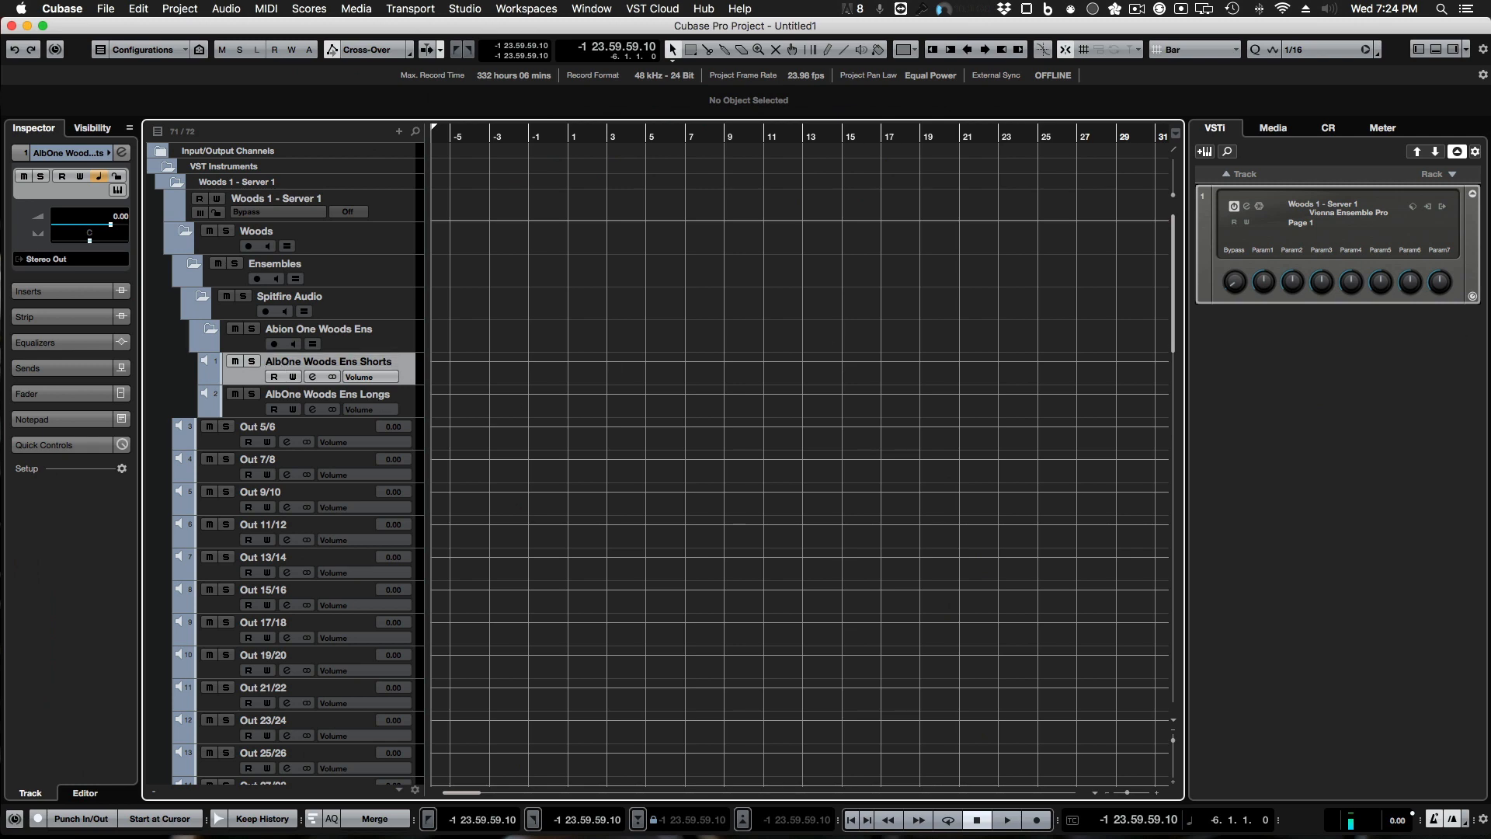
# Step: Check the Solo Flute outputs in the spreadsheet in Chrome, and move Out 5/6 through Out 123/124 into a new folder inside Woods in Cubase
pyautogui.moveTo(1490, 60); pyautogui.dragTo(935, 25)
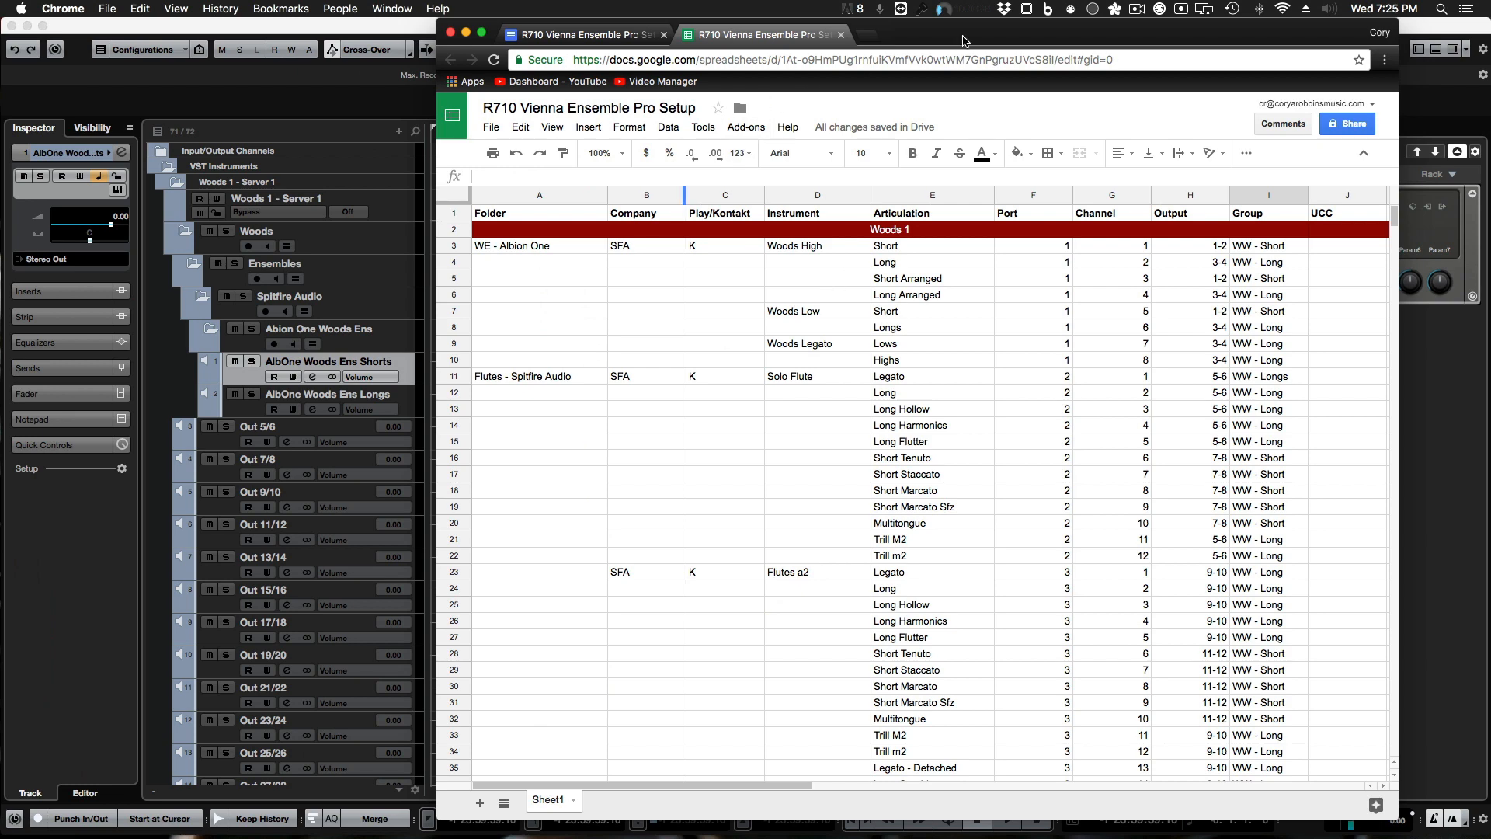
pyautogui.moveTo(964, 36)
pyautogui.mouseDown()
pyautogui.moveTo(1490, 36)
pyautogui.moveTo(960, 36)
pyautogui.mouseUp()
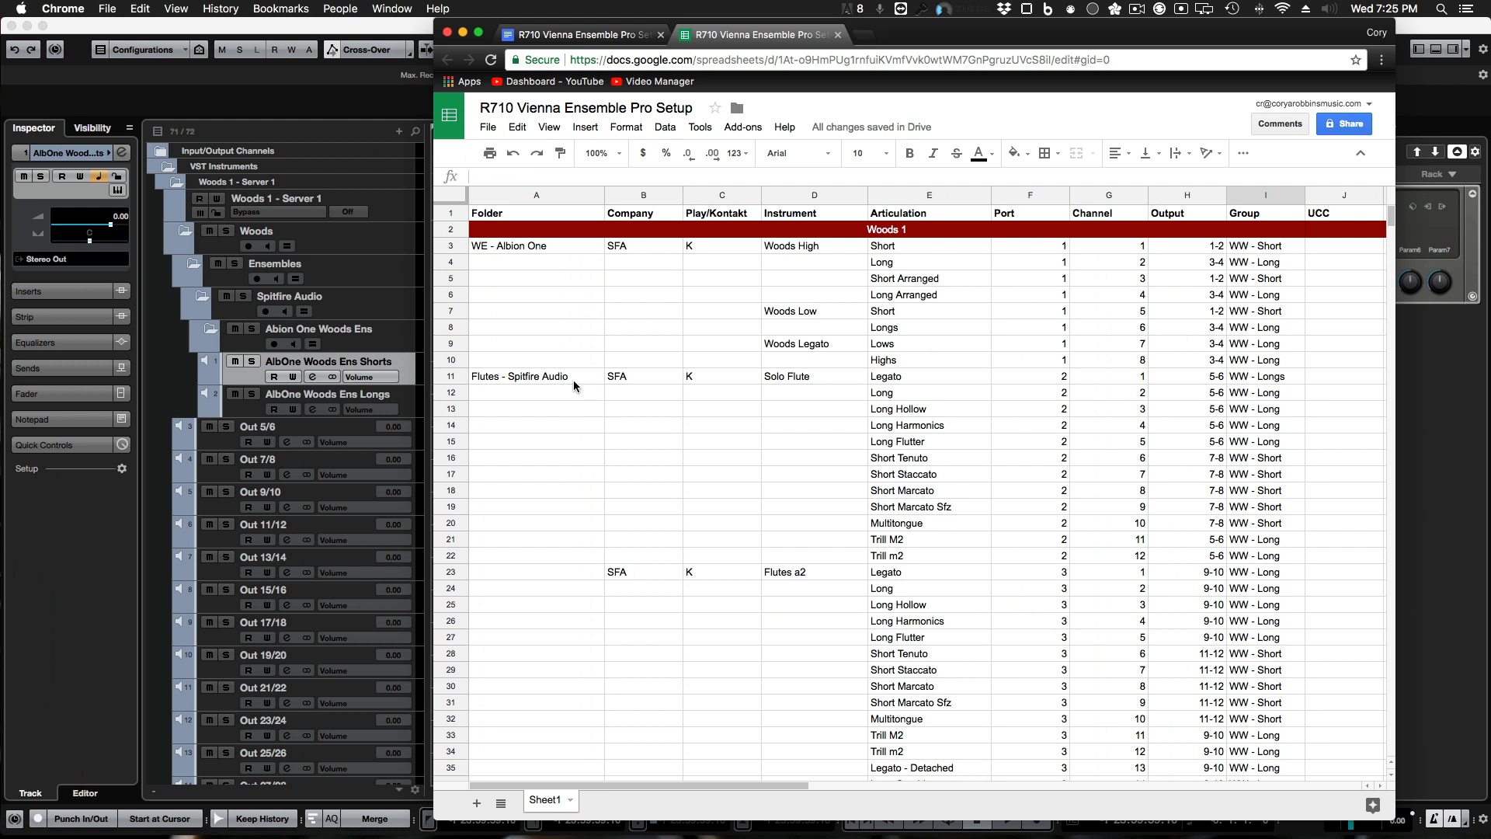
pyautogui.click(1126, 380)
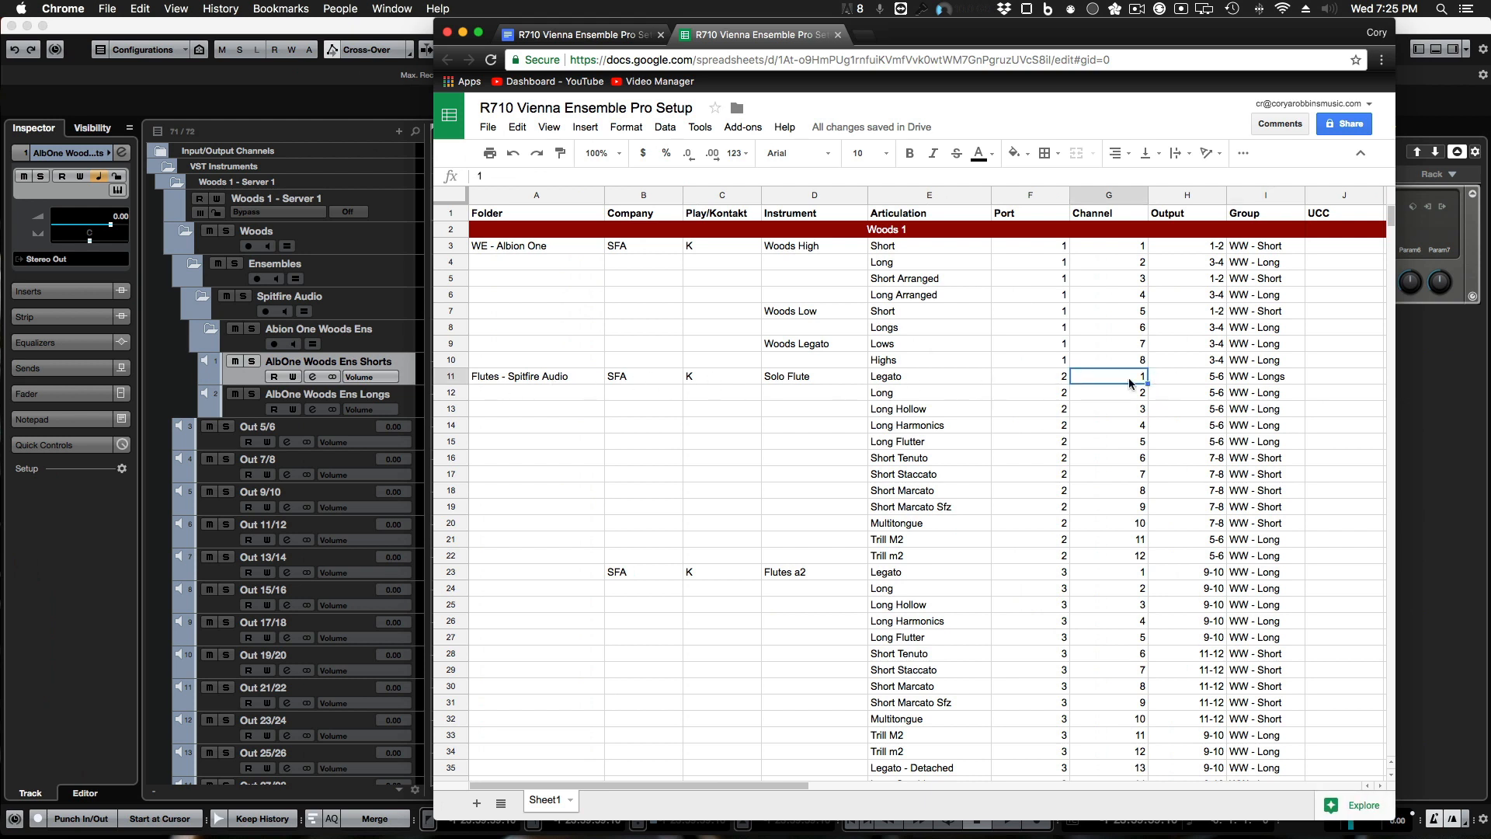
pyautogui.click(1203, 377)
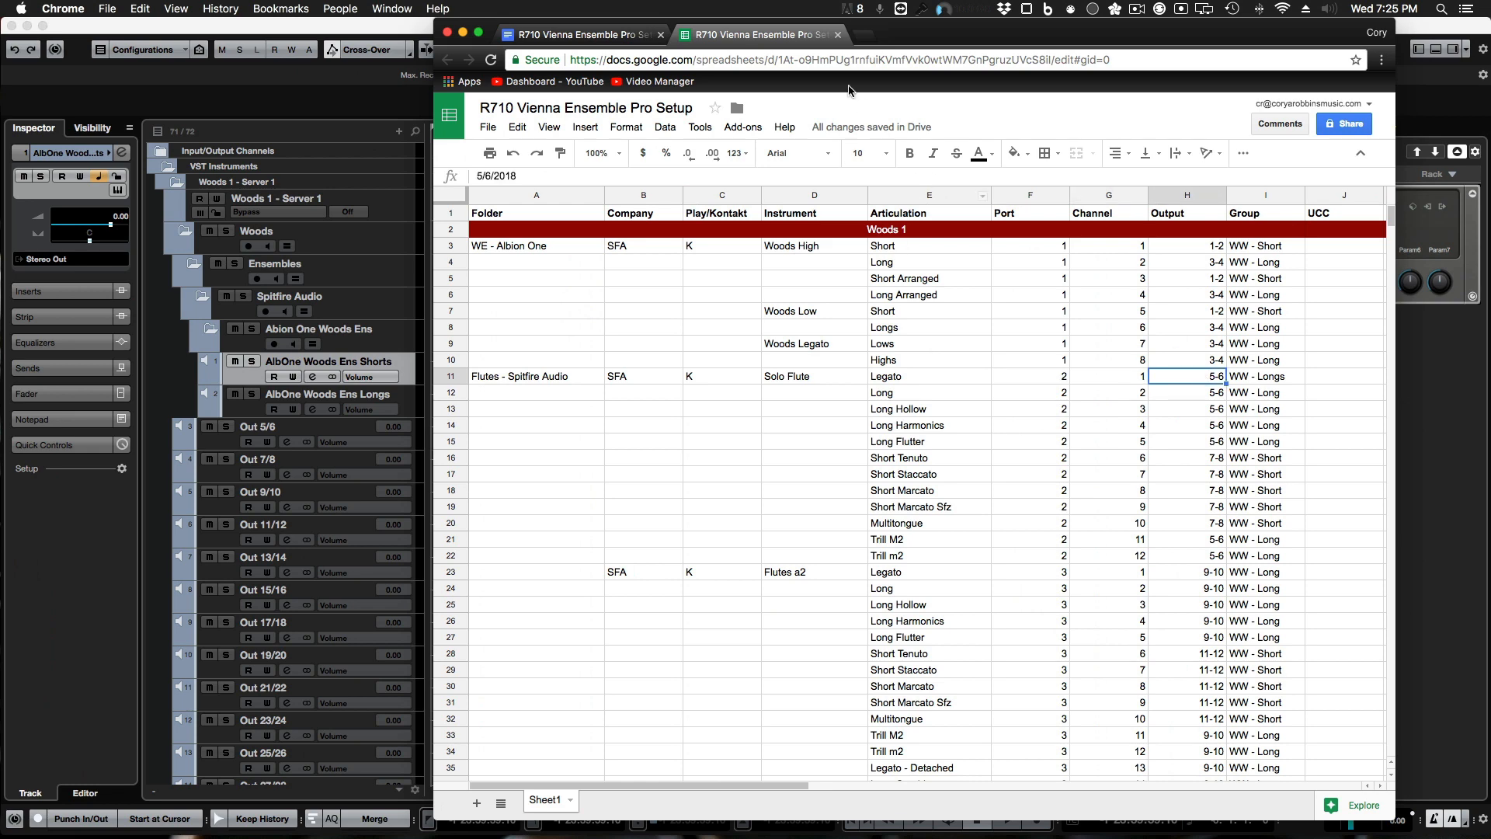
pyautogui.doubleClick(934, 32)
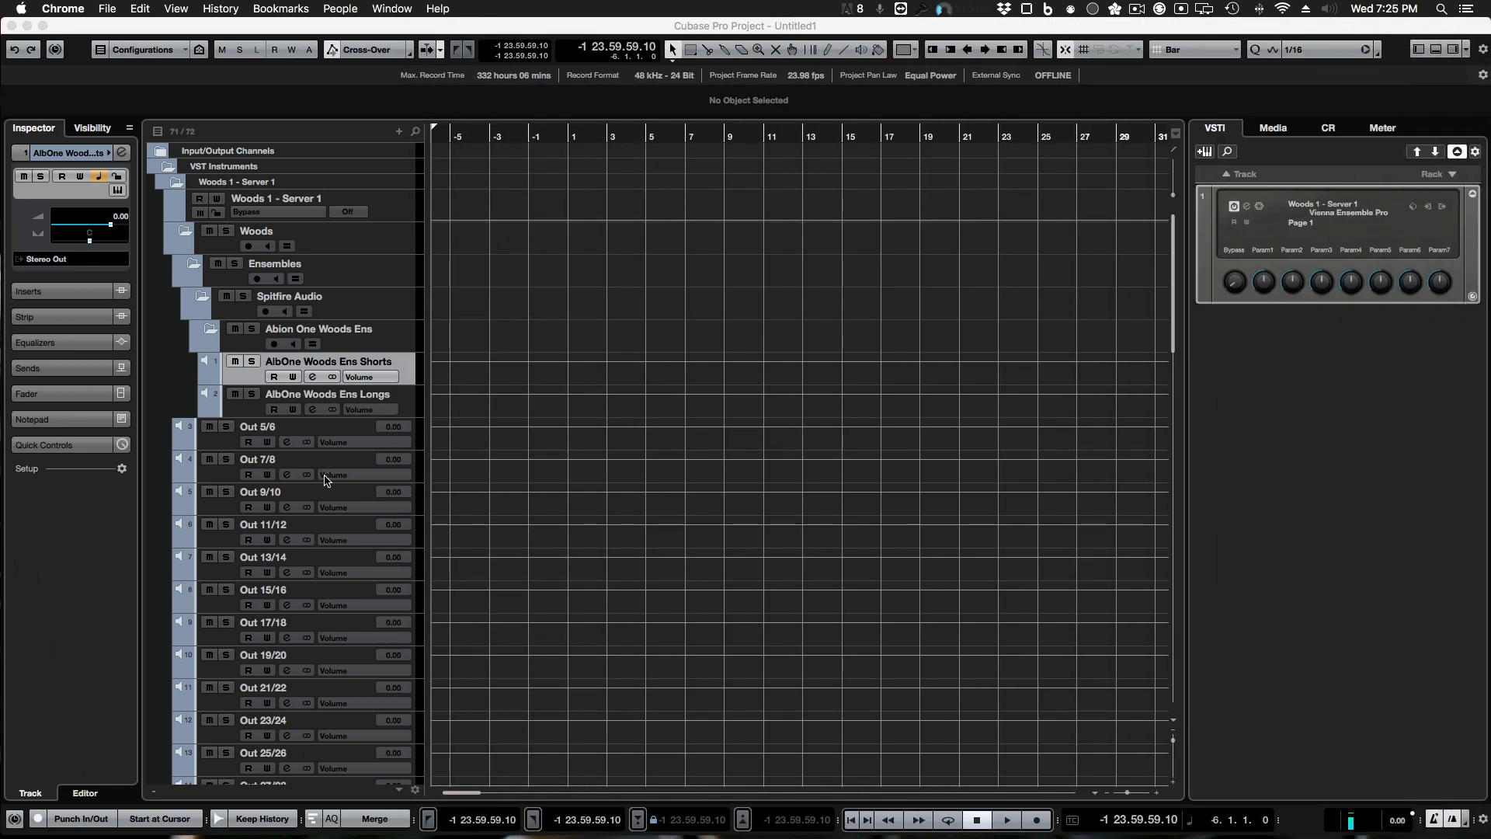
pyautogui.click(222, 445)
pyautogui.scroll(-20, 492, 536)
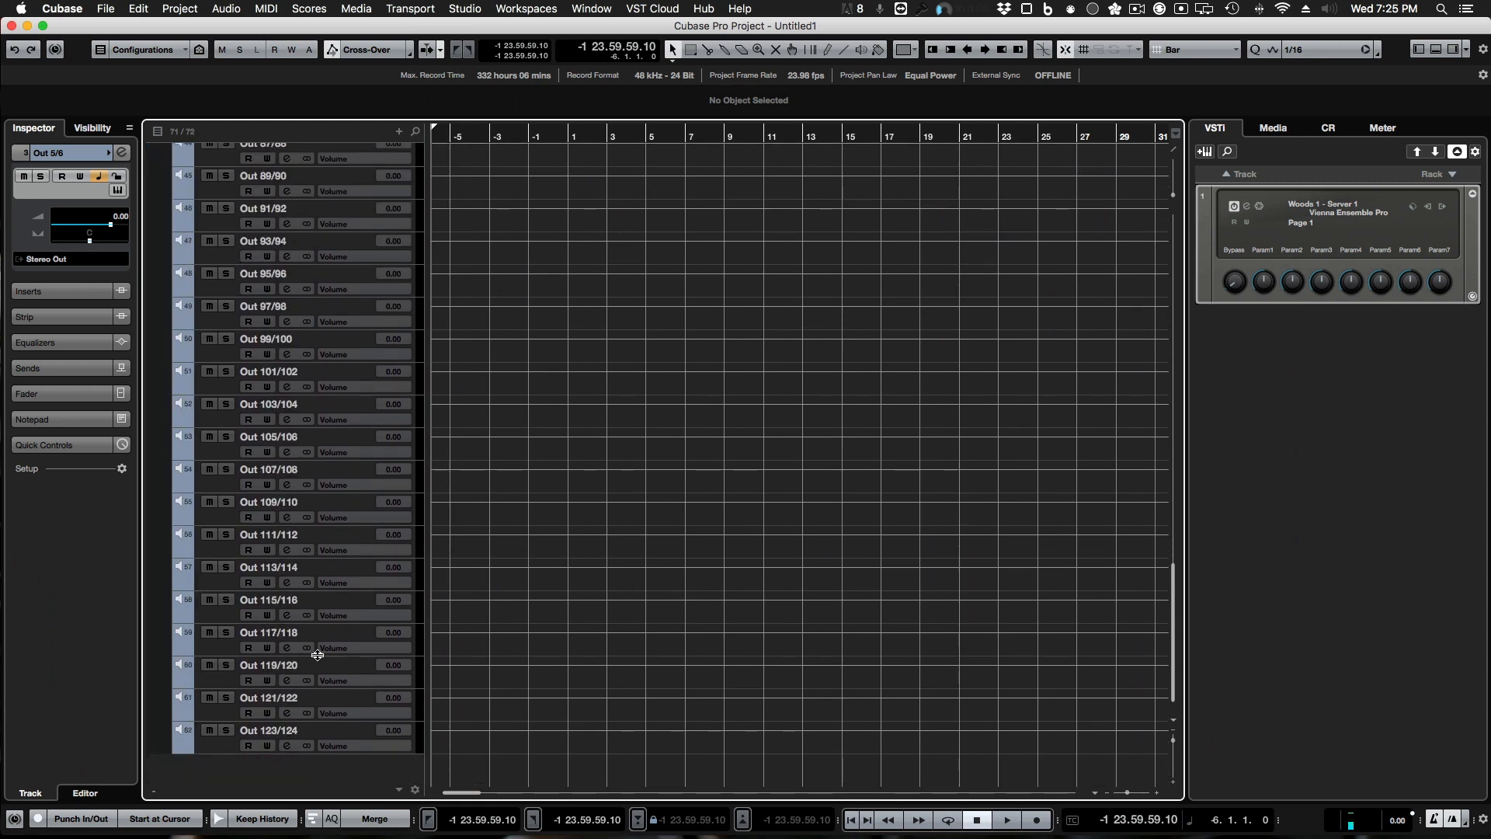
pyautogui.keyDown('shift'); pyautogui.click(211, 747); pyautogui.keyUp('shift')
pyautogui.press('super+shift+f')
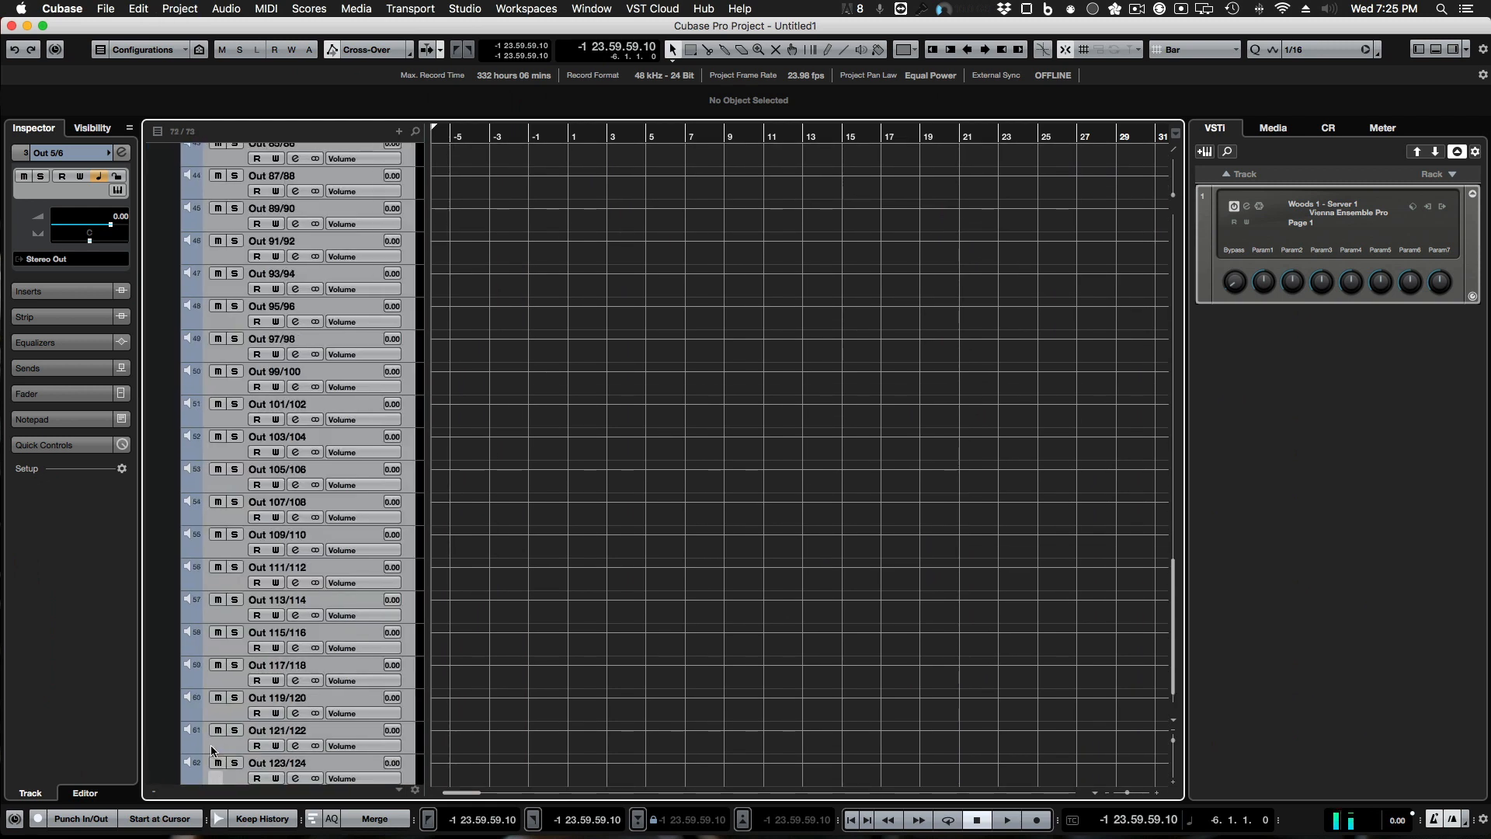
pyautogui.scroll(20, 211, 750)
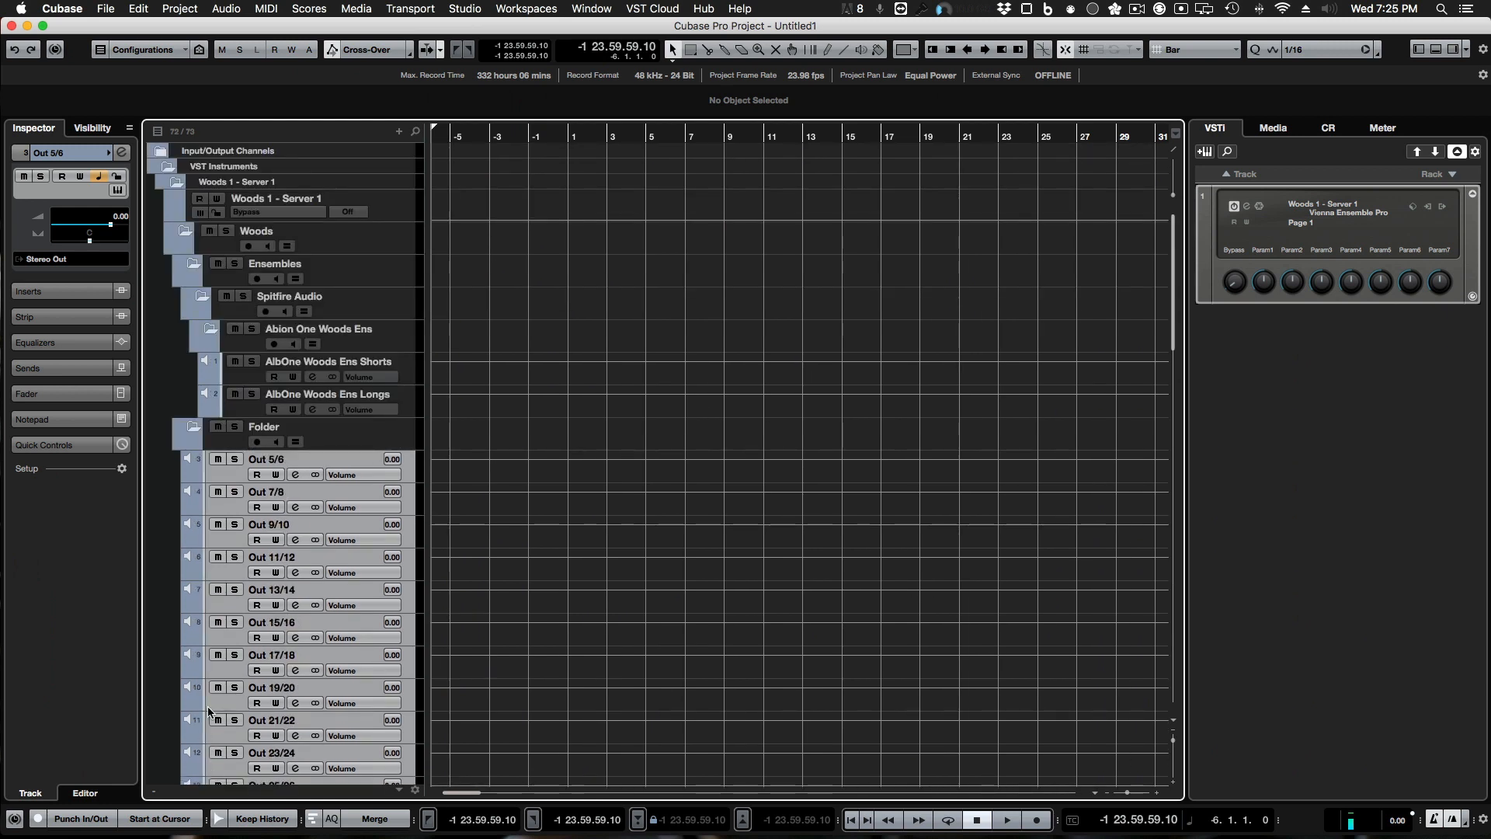
# Step: Rename the new folder below Ensembles as "Sections", collapsing Ensembles while naming it and expanding it again
pyautogui.doubleClick(268, 428)
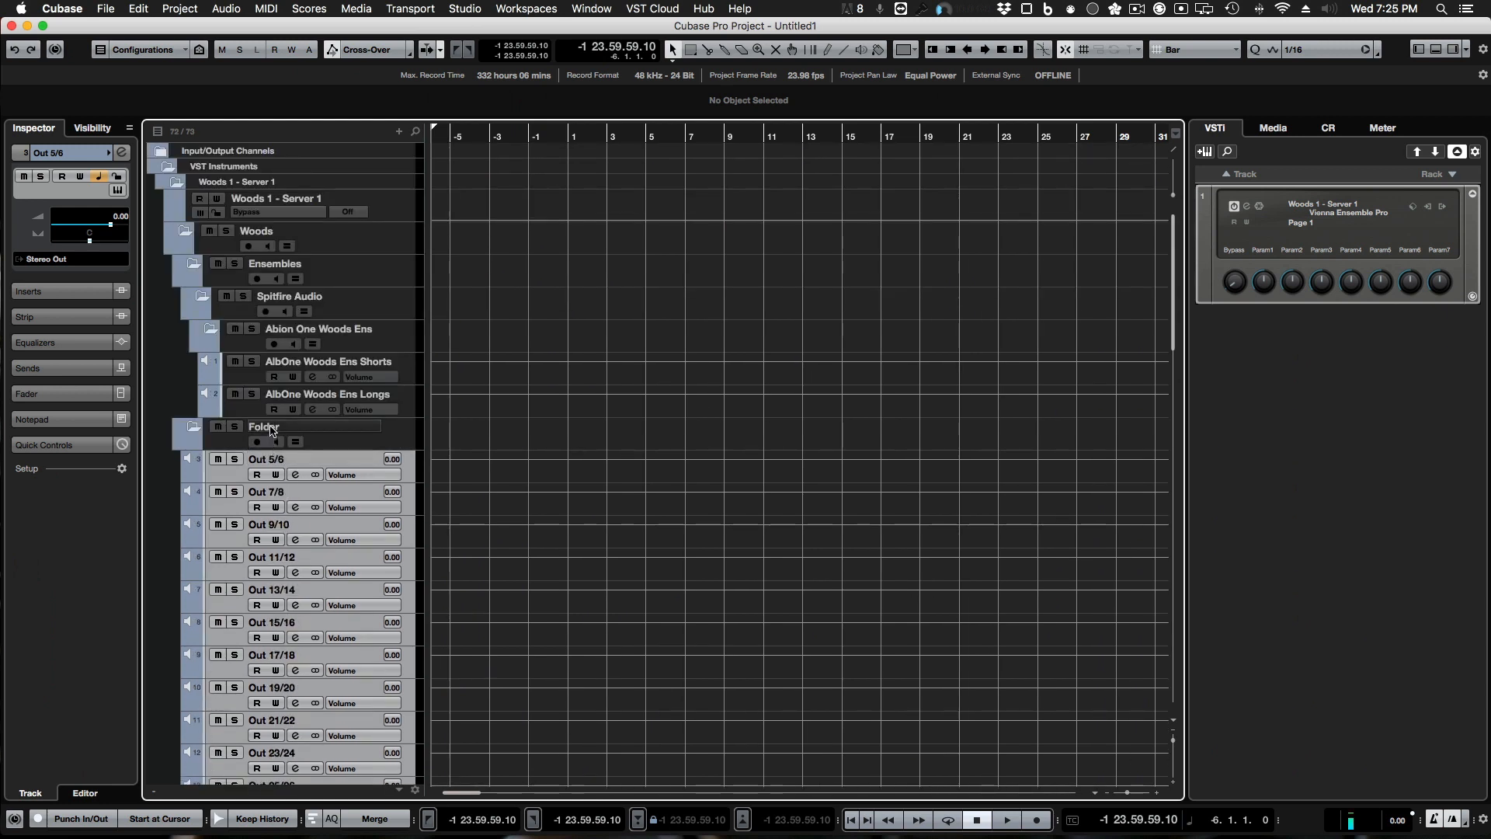
pyautogui.click(193, 264)
pyautogui.doubleClick(266, 299)
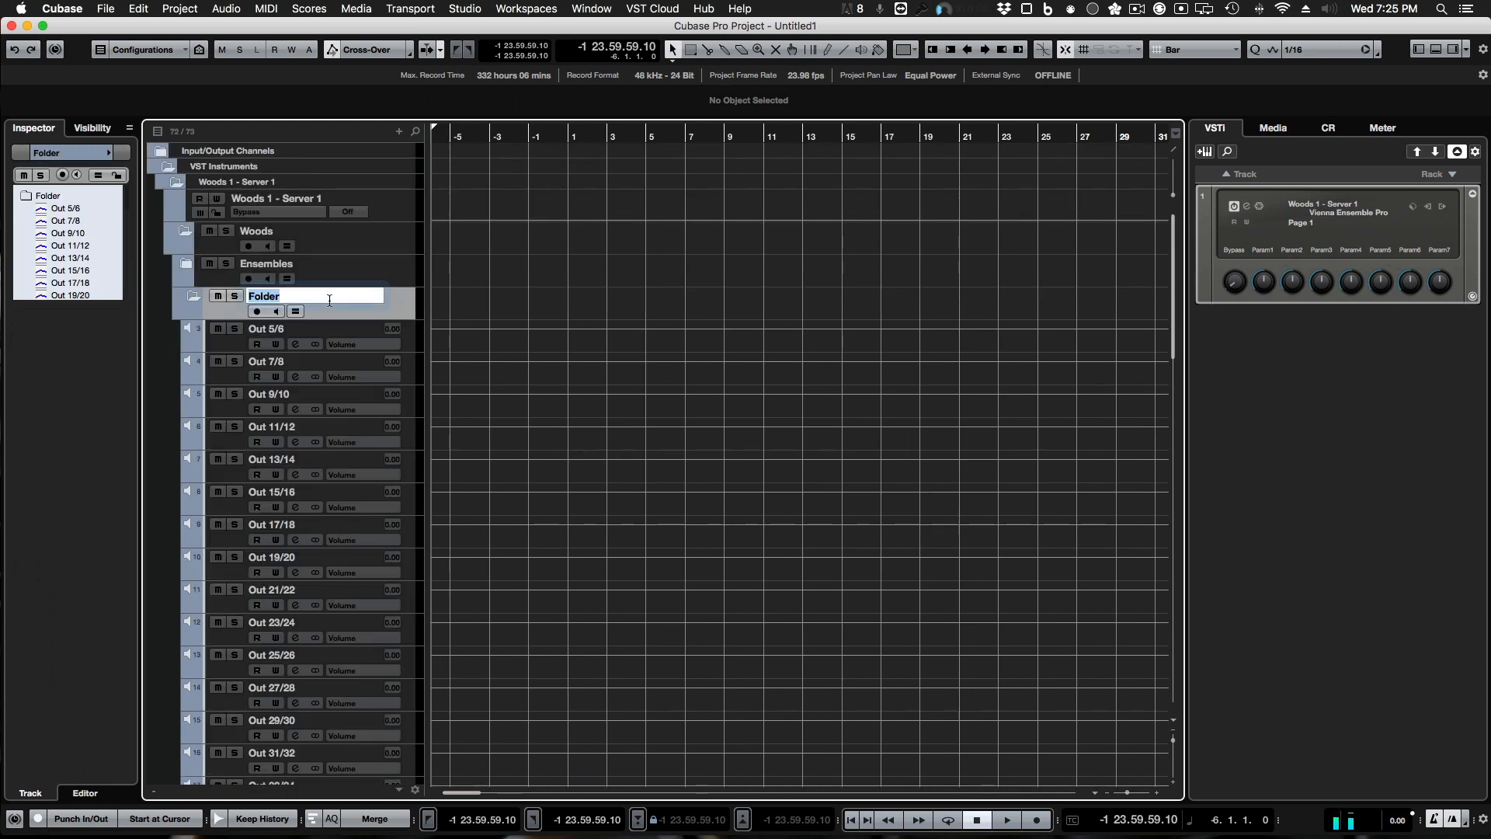
pyautogui.write('Sections')
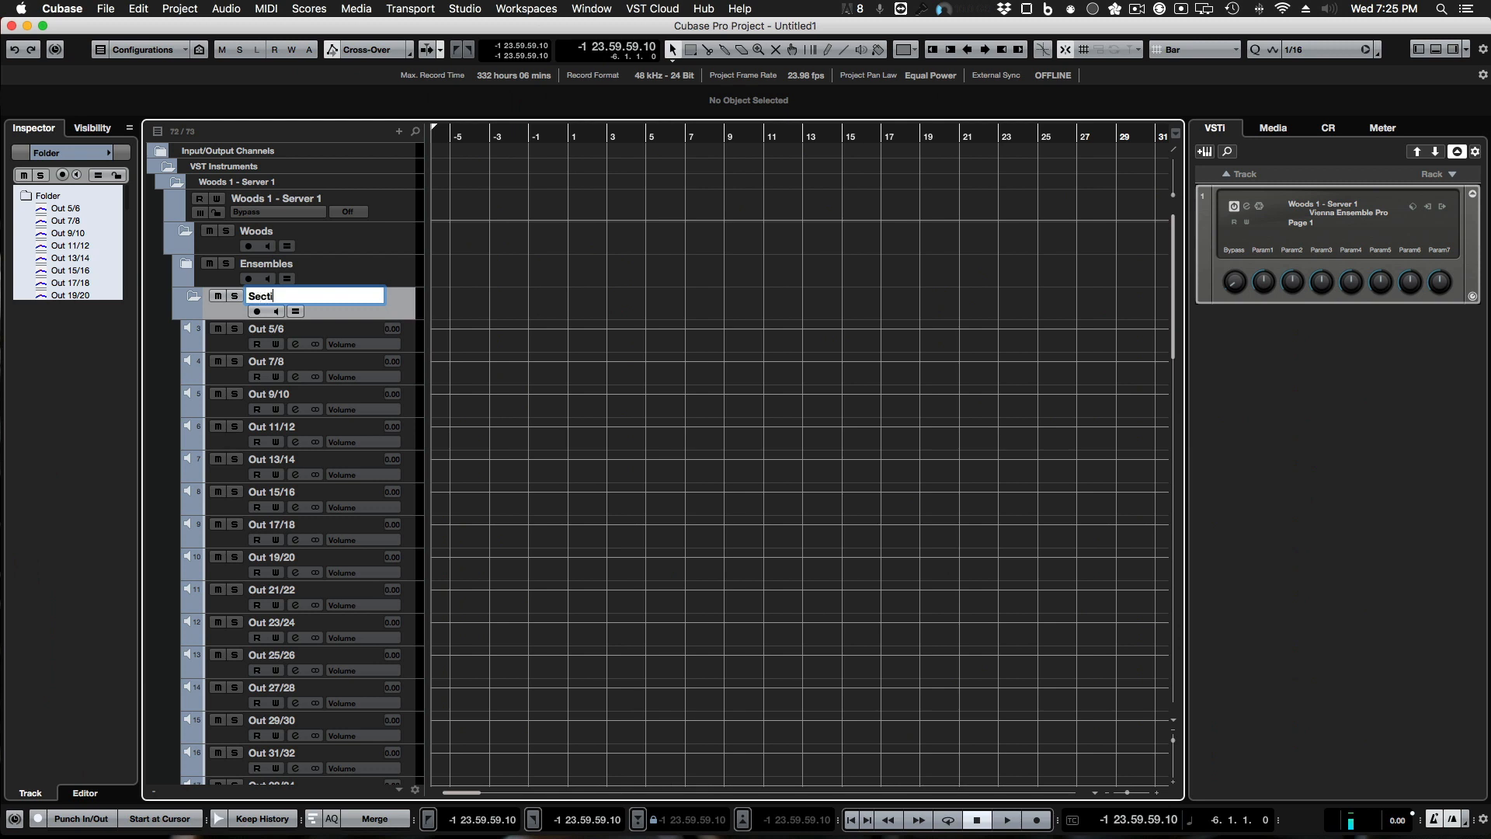
pyautogui.click(188, 272)
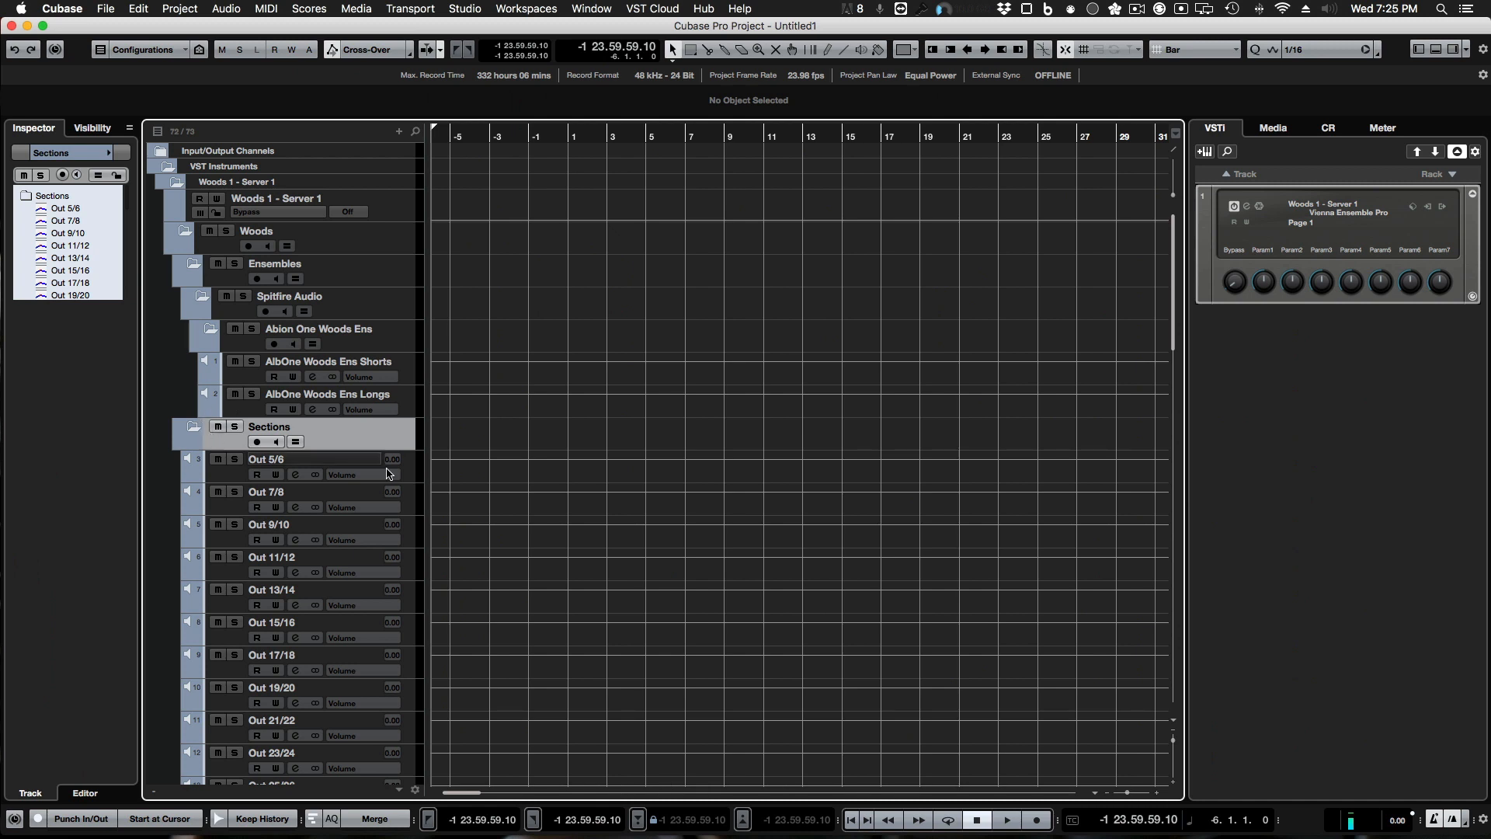
# Step: Check the spreadsheet for the range of flute outputs, and move Out 5/6 through Out 43/44 into a new folder inside Sections
pyautogui.click(236, 480)
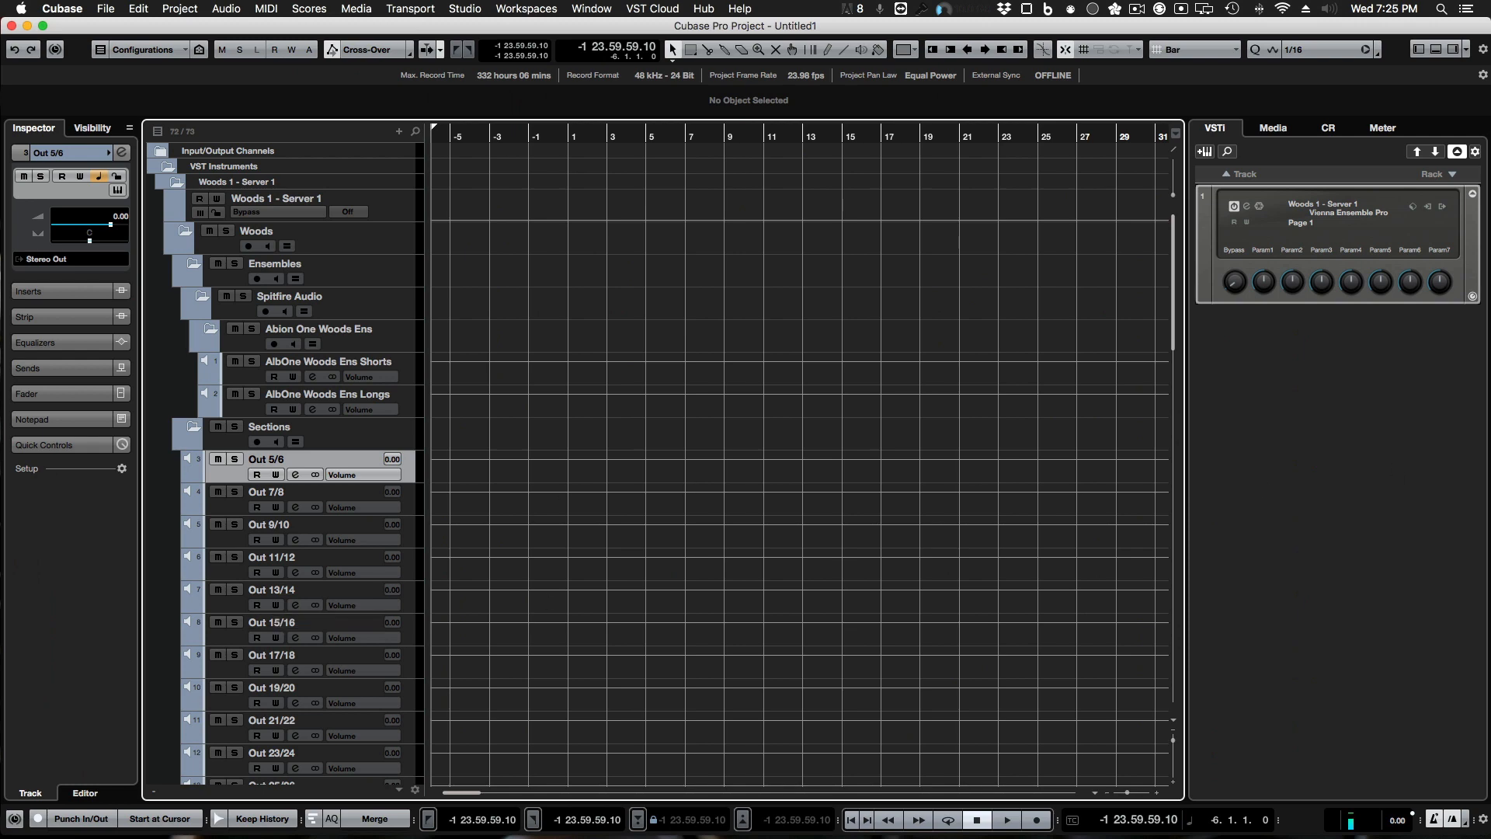
pyautogui.press('super+Tab')
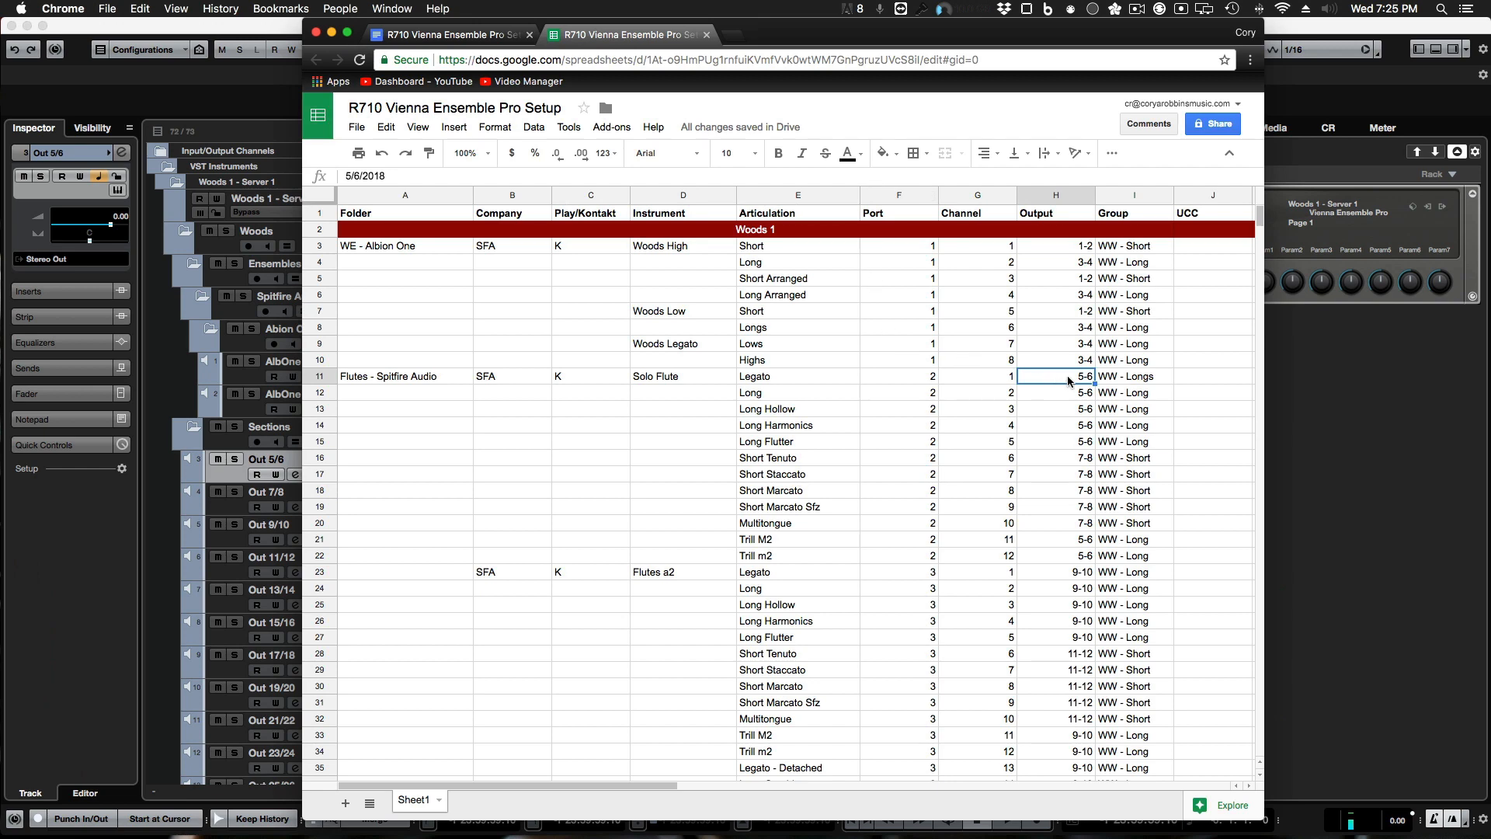
pyautogui.scroll(-10, 1064, 416)
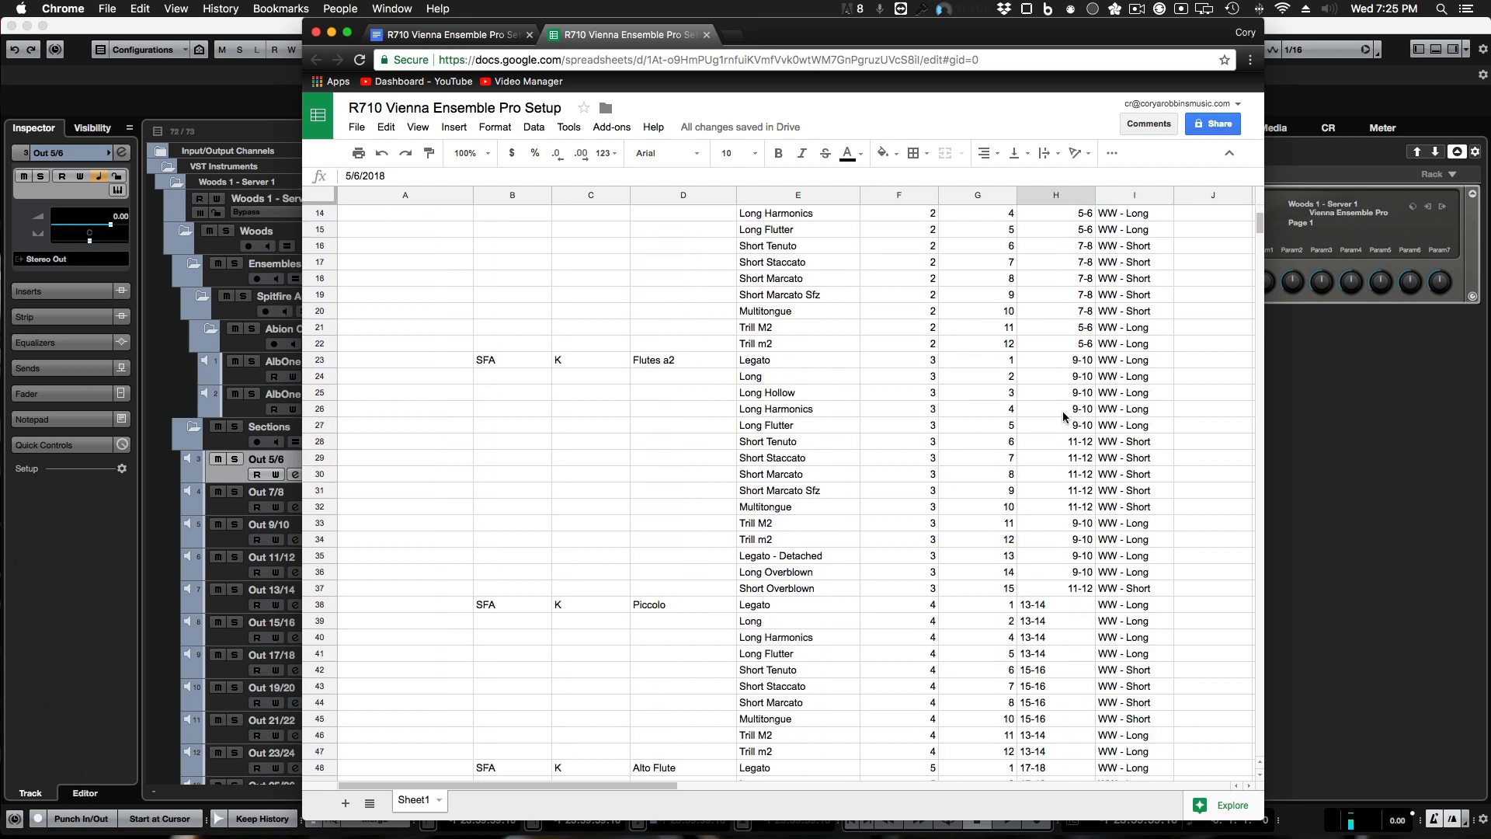
pyautogui.scroll(-14, 1064, 412)
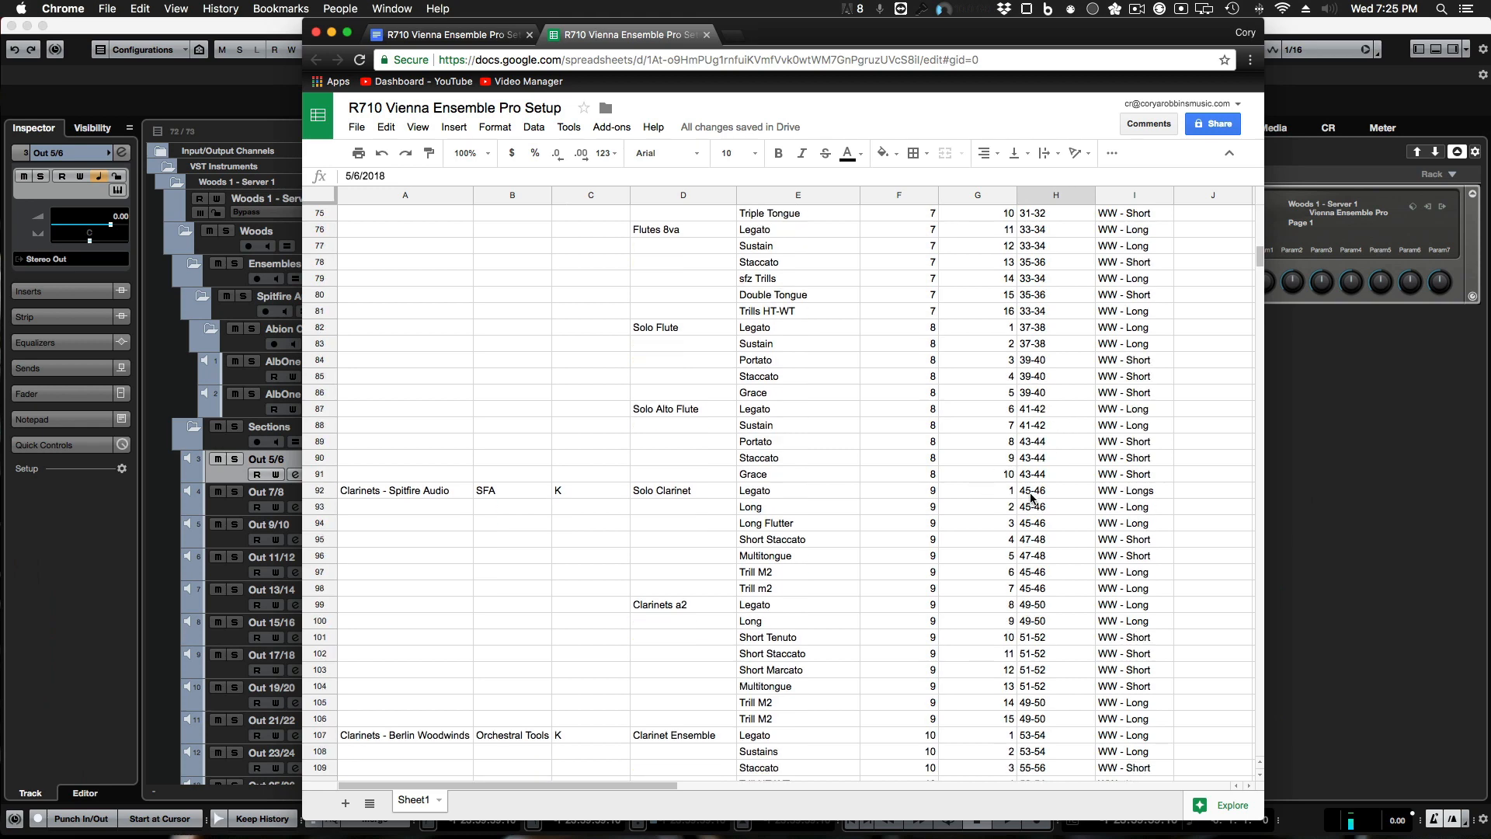
pyautogui.press('super+m')
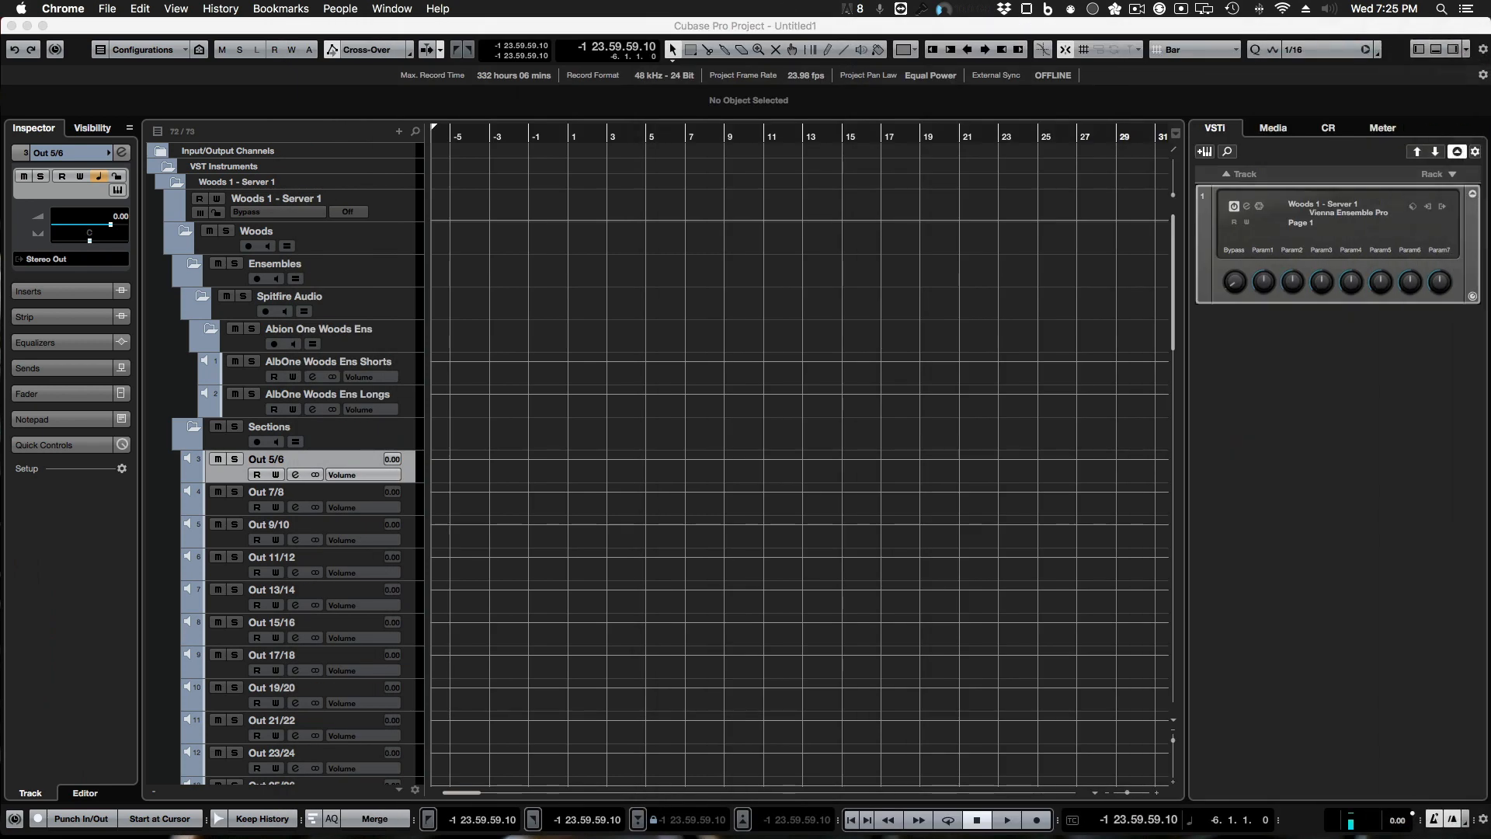
pyautogui.scroll(-5, 302, 587)
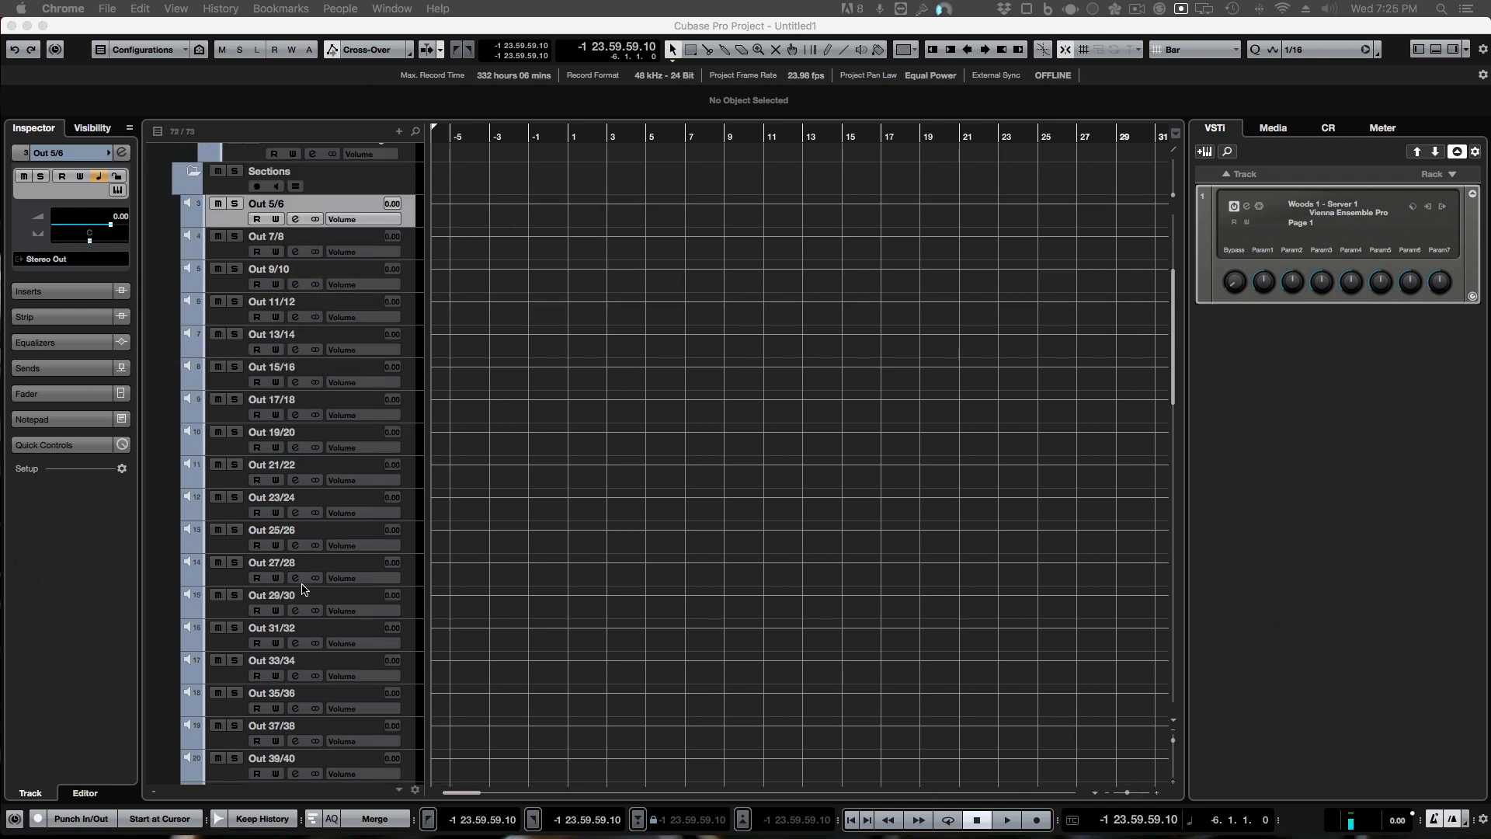
pyautogui.scroll(-6, 302, 588)
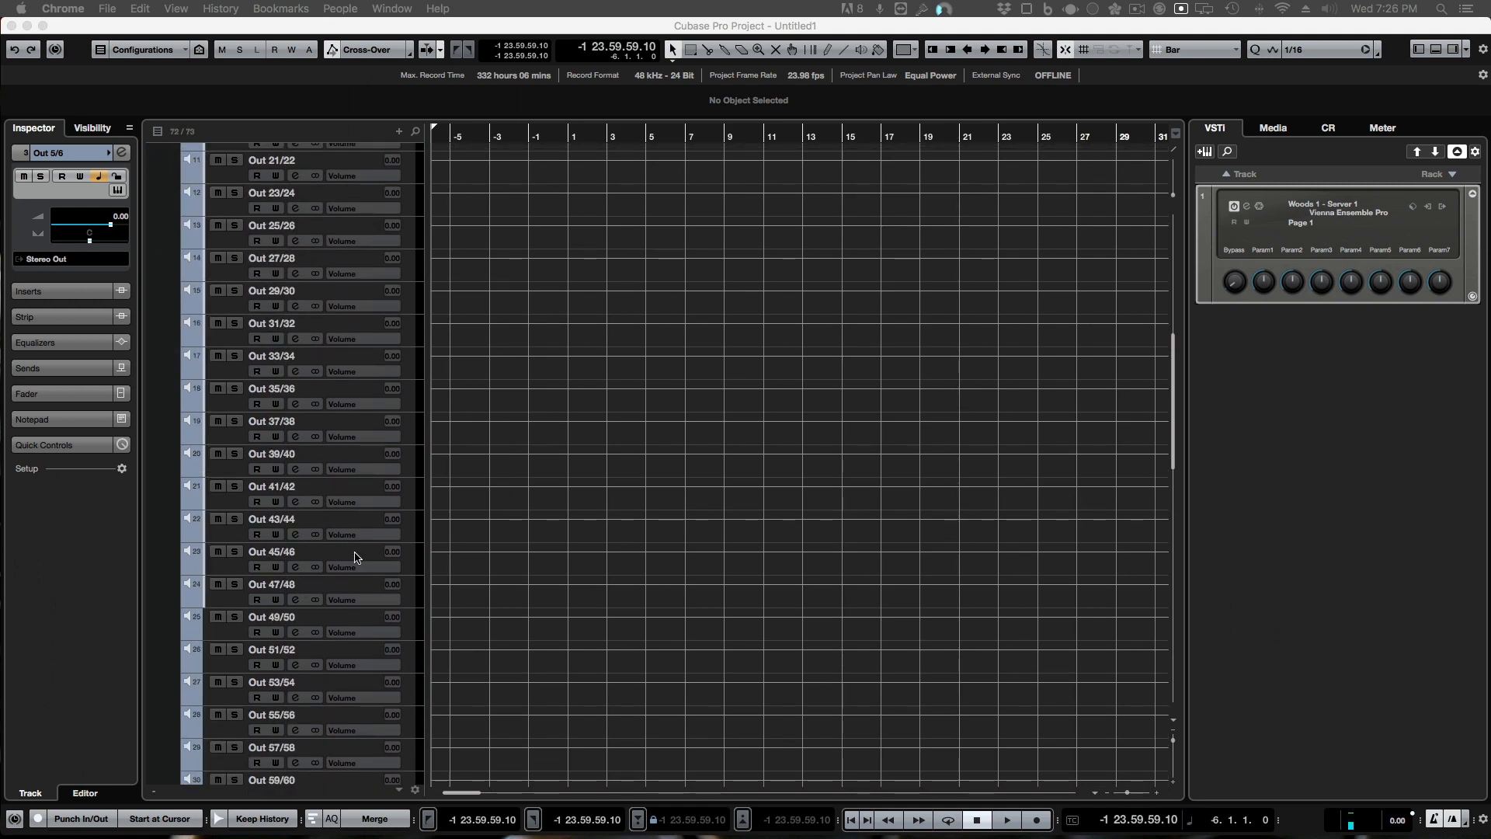
pyautogui.keyDown('shift'); pyautogui.click(236, 536); pyautogui.keyUp('shift')
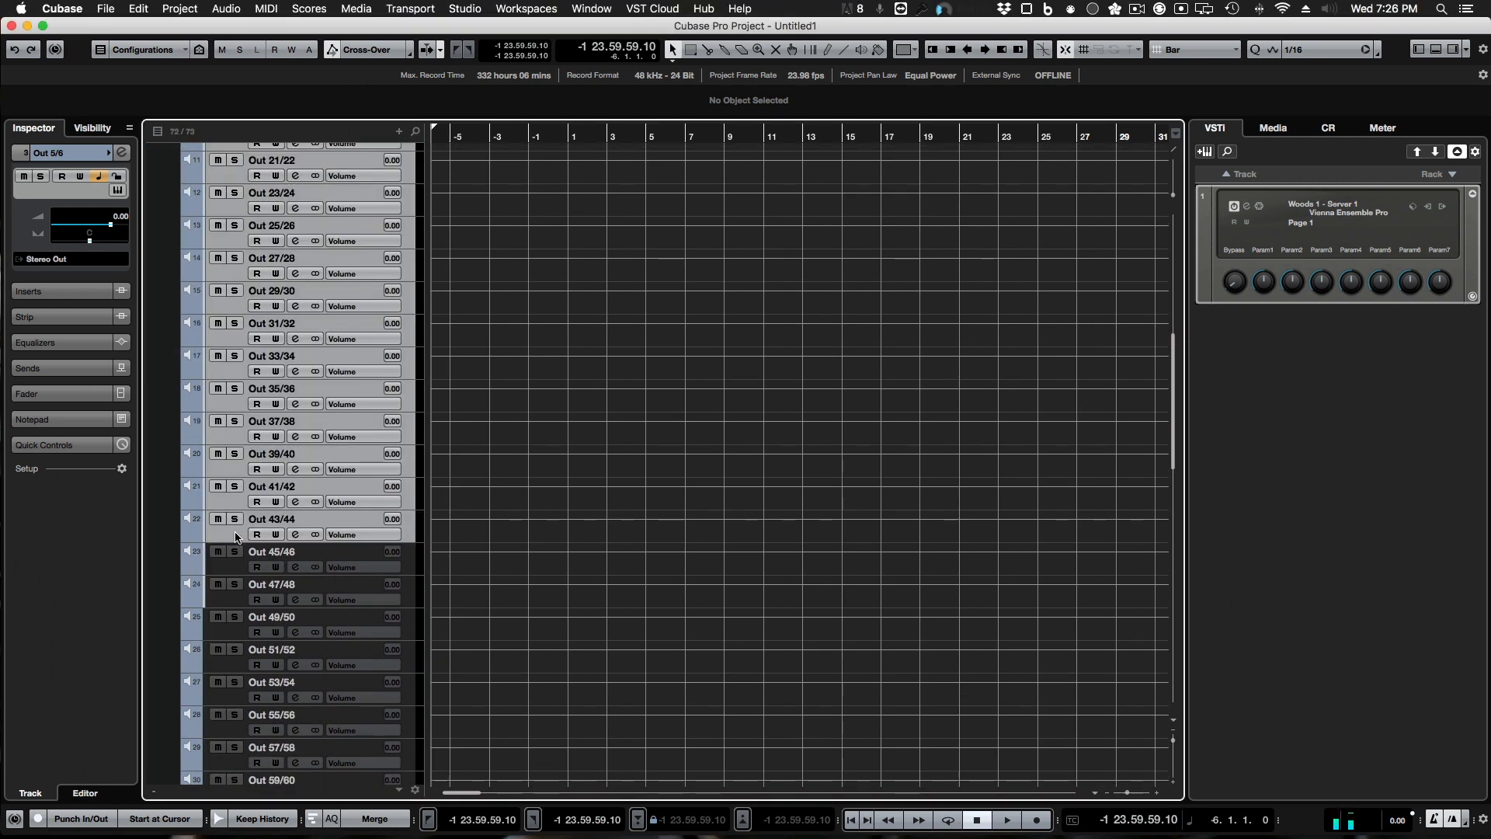
pyautogui.press('super+shift+f')
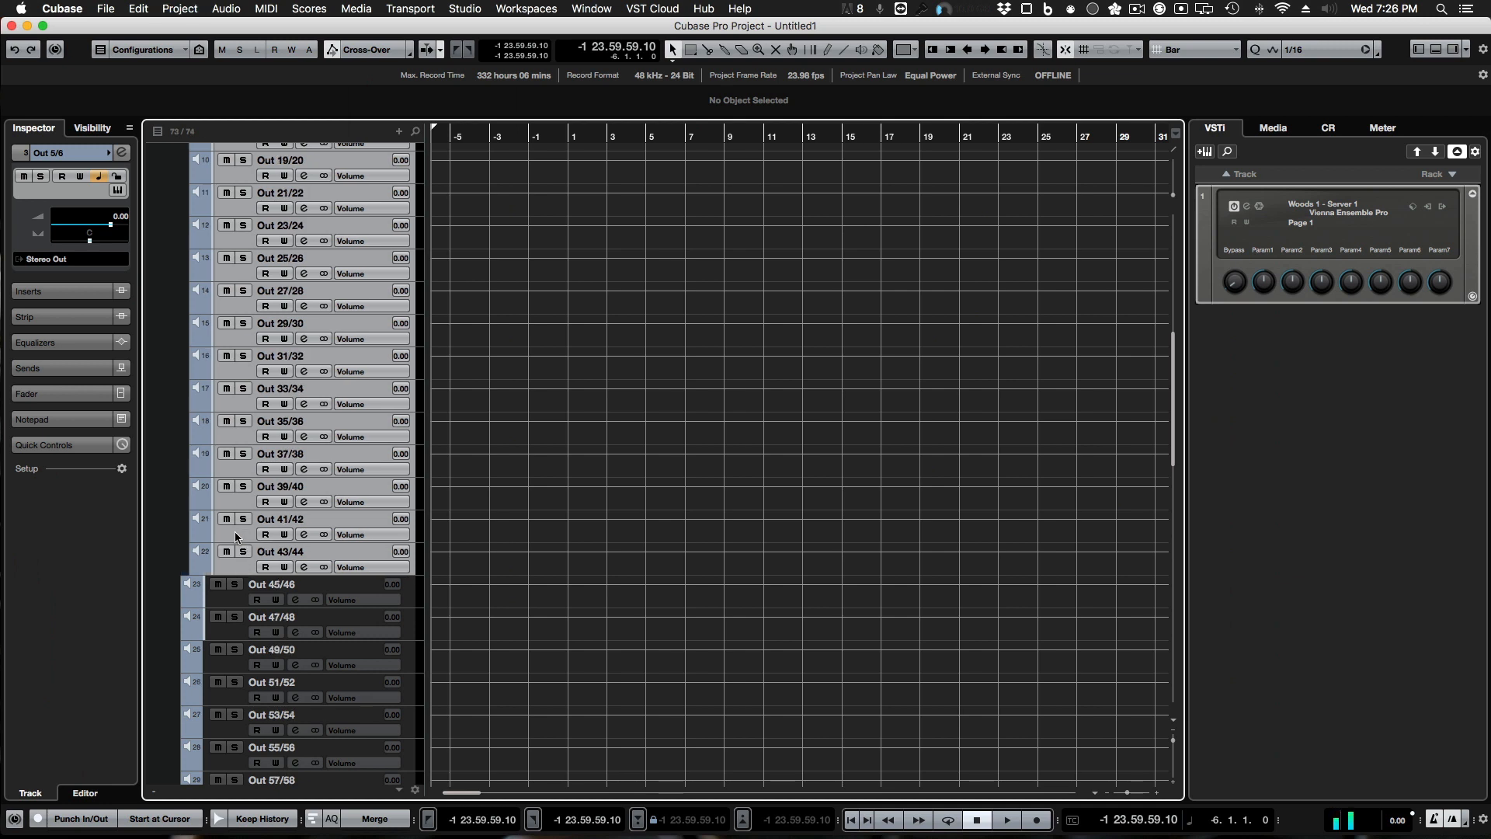
pyautogui.scroll(12, 236, 536)
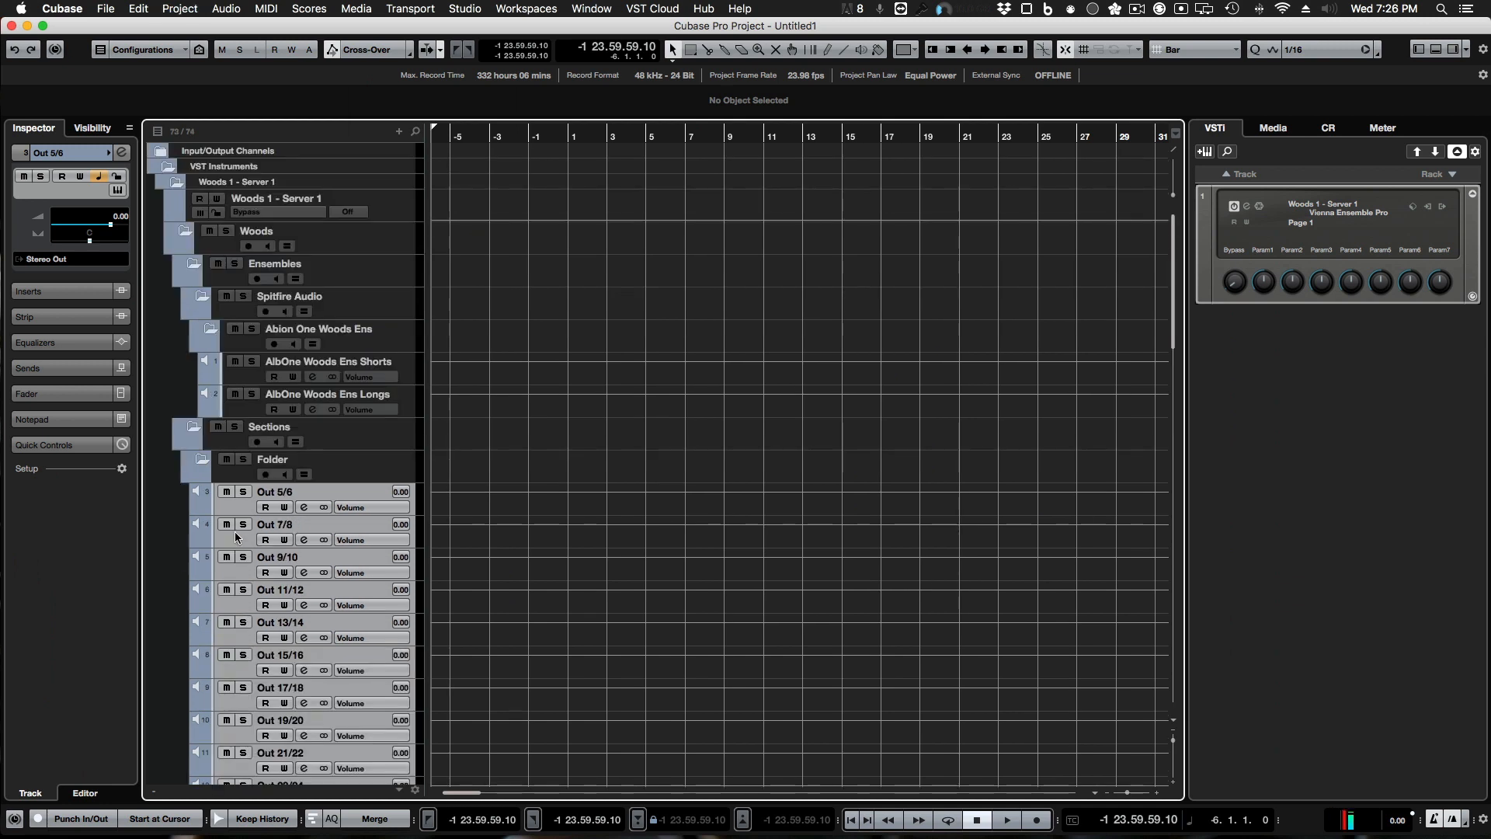
# Step: Rename the new folder inside Sections as "Flutes"
pyautogui.doubleClick(275, 461)
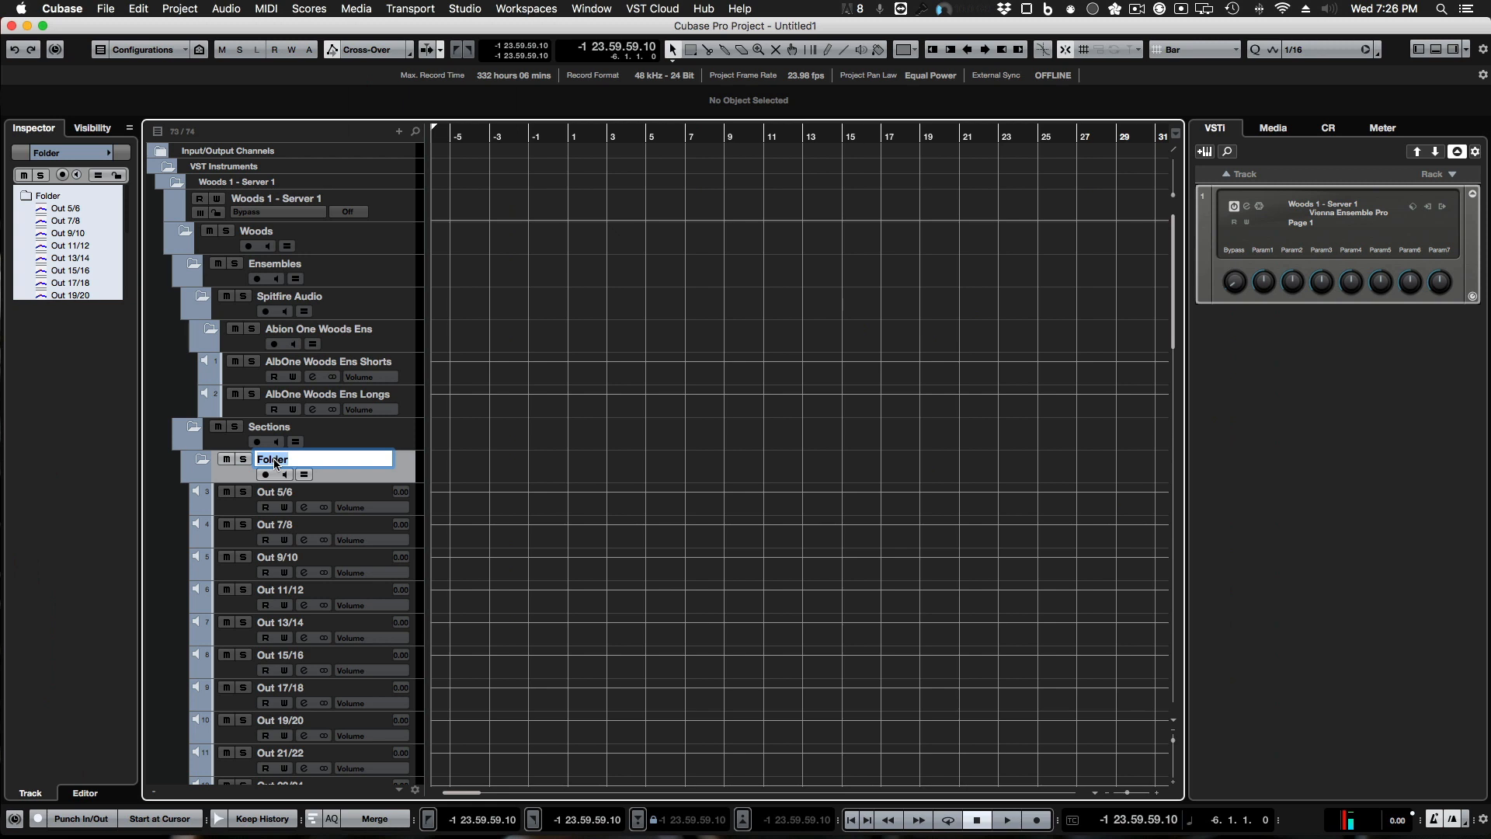
pyautogui.write('Flutes')
pyautogui.press('Return')
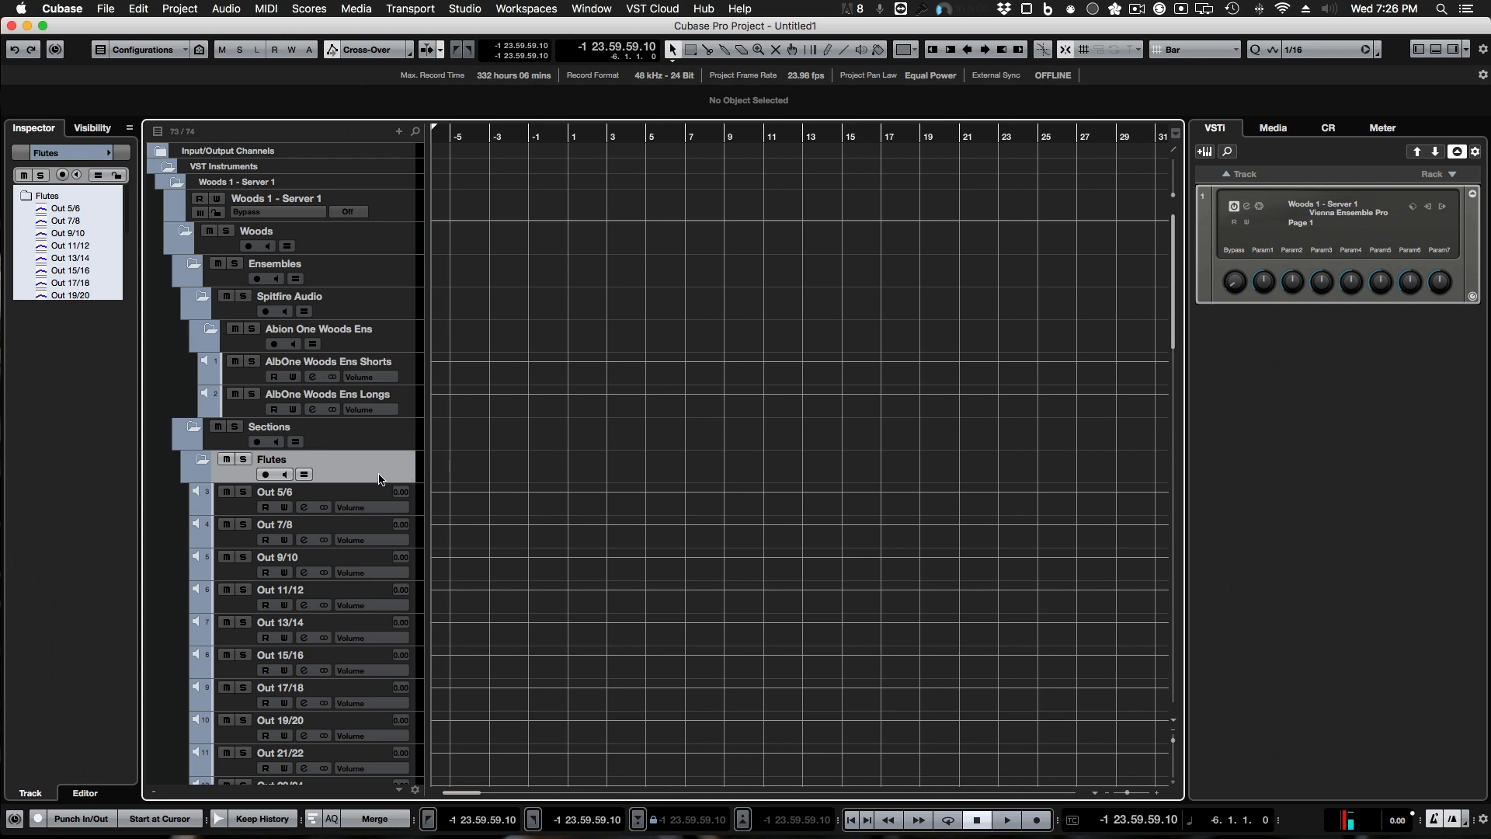
# Step: Check the output ranges of the flute libraries in the spreadsheet in Chrome, and move Out 5/6 through Out 23/24 into a new folder inside Flutes in Cubase
pyautogui.scroll(-10, 380, 478)
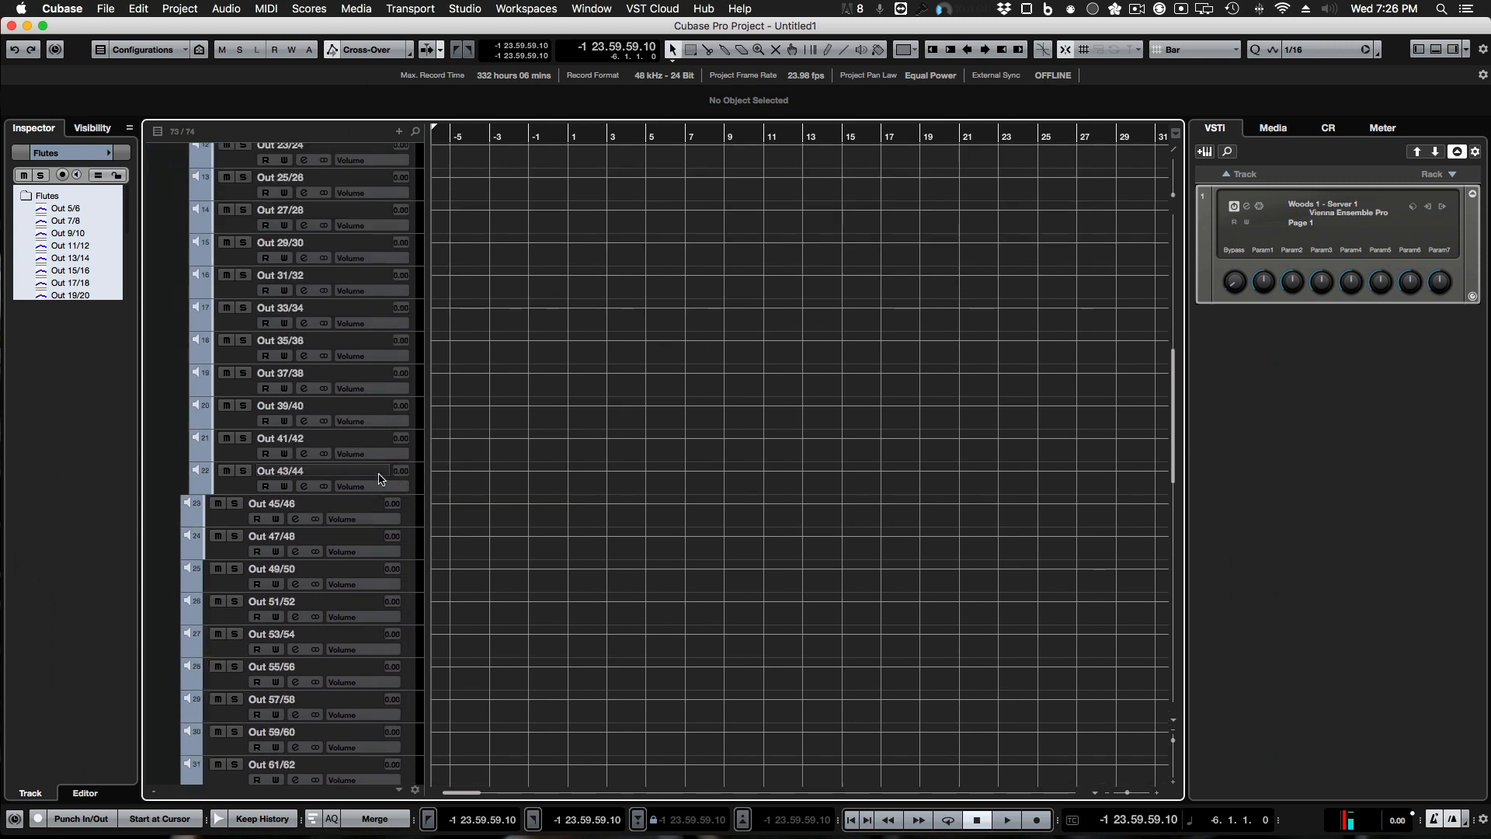
pyautogui.scroll(10, 380, 479)
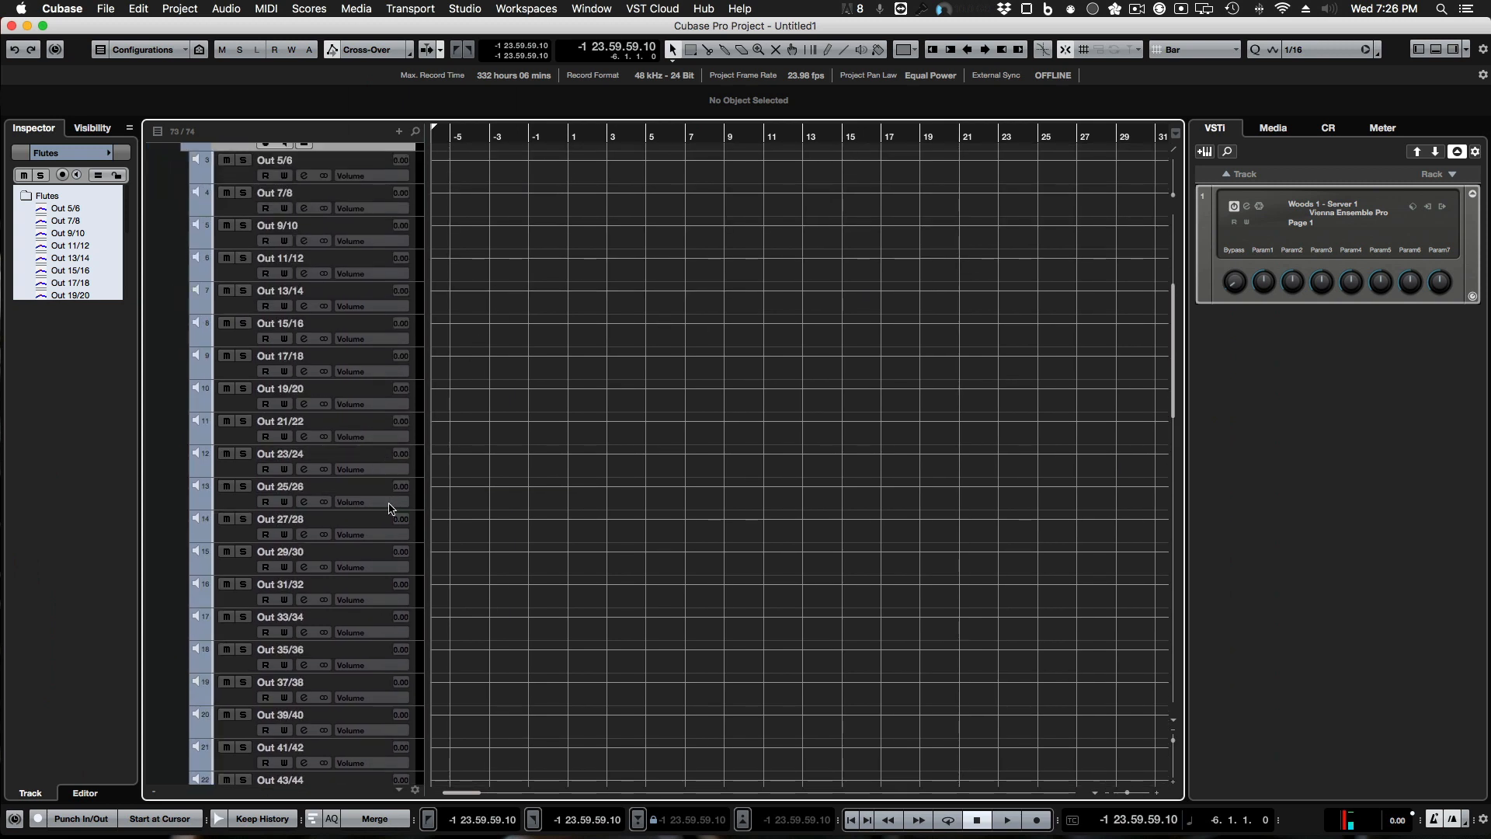
pyautogui.scroll(-7, 392, 481)
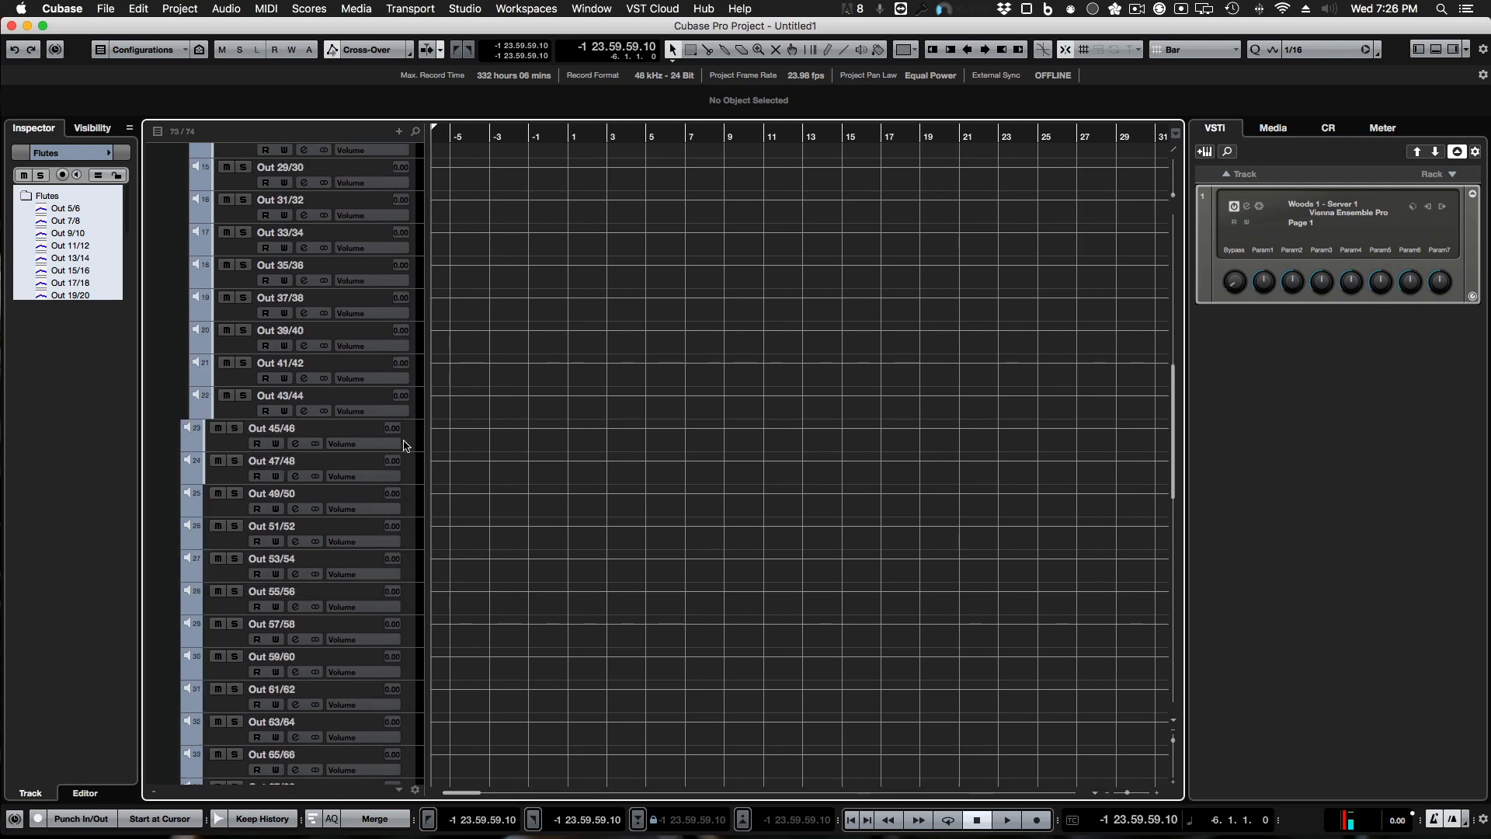
pyautogui.moveTo(1490, 578); pyautogui.dragTo(949, 29)
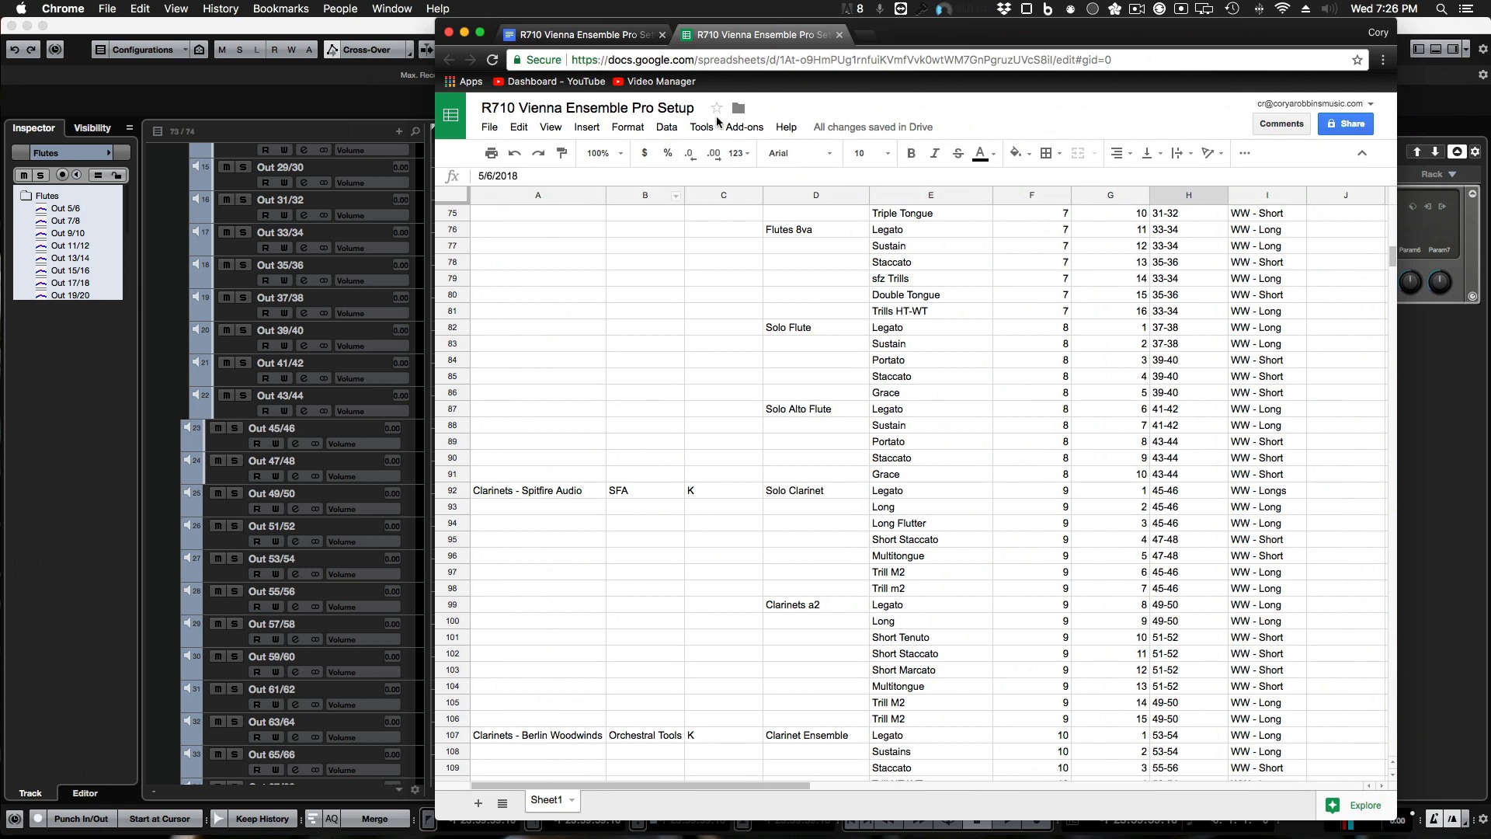
pyautogui.scroll(5, 946, 306)
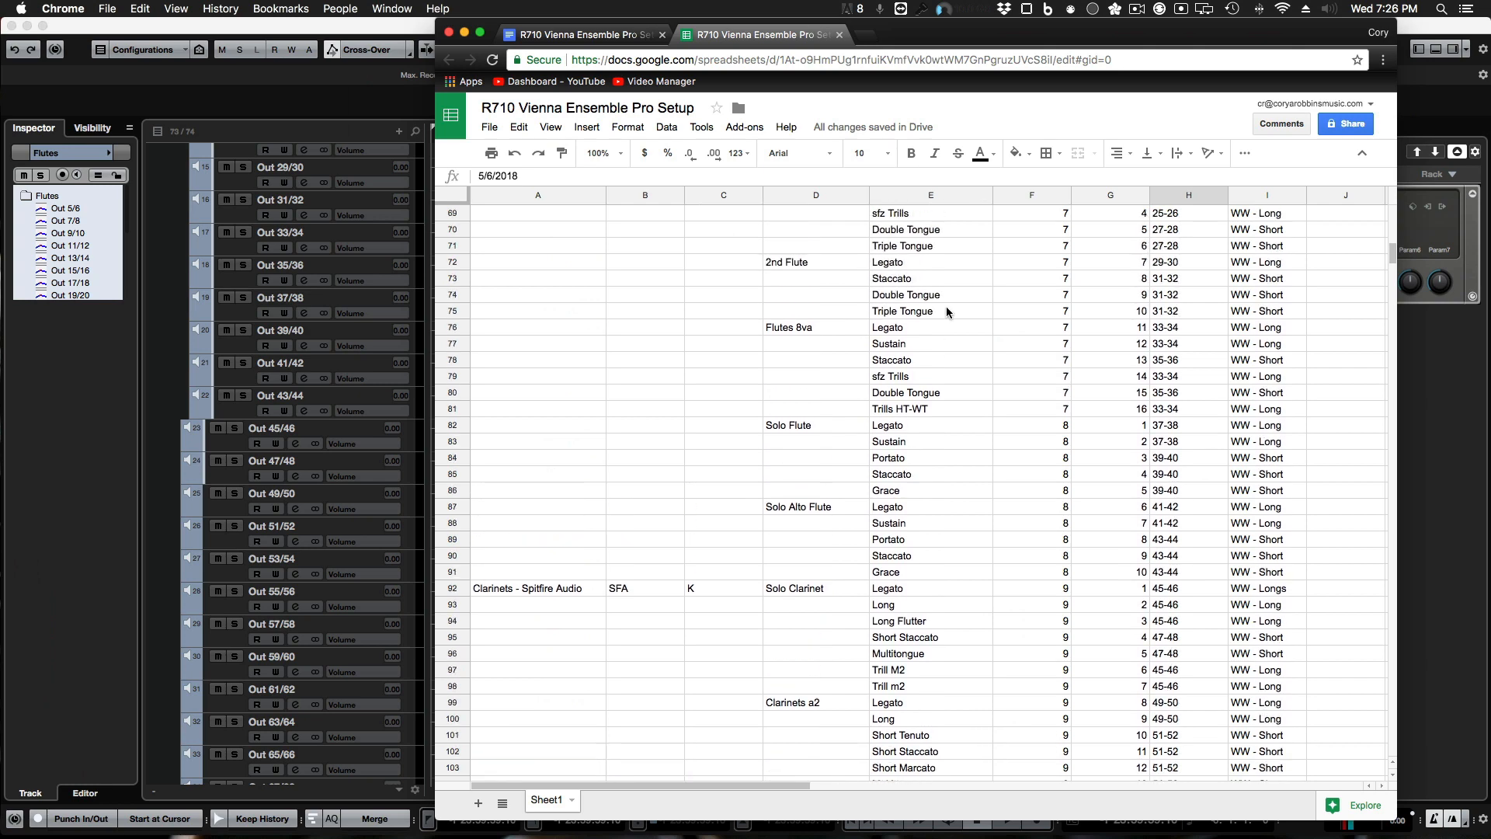
pyautogui.scroll(3, 946, 310)
pyautogui.scroll(3, 946, 311)
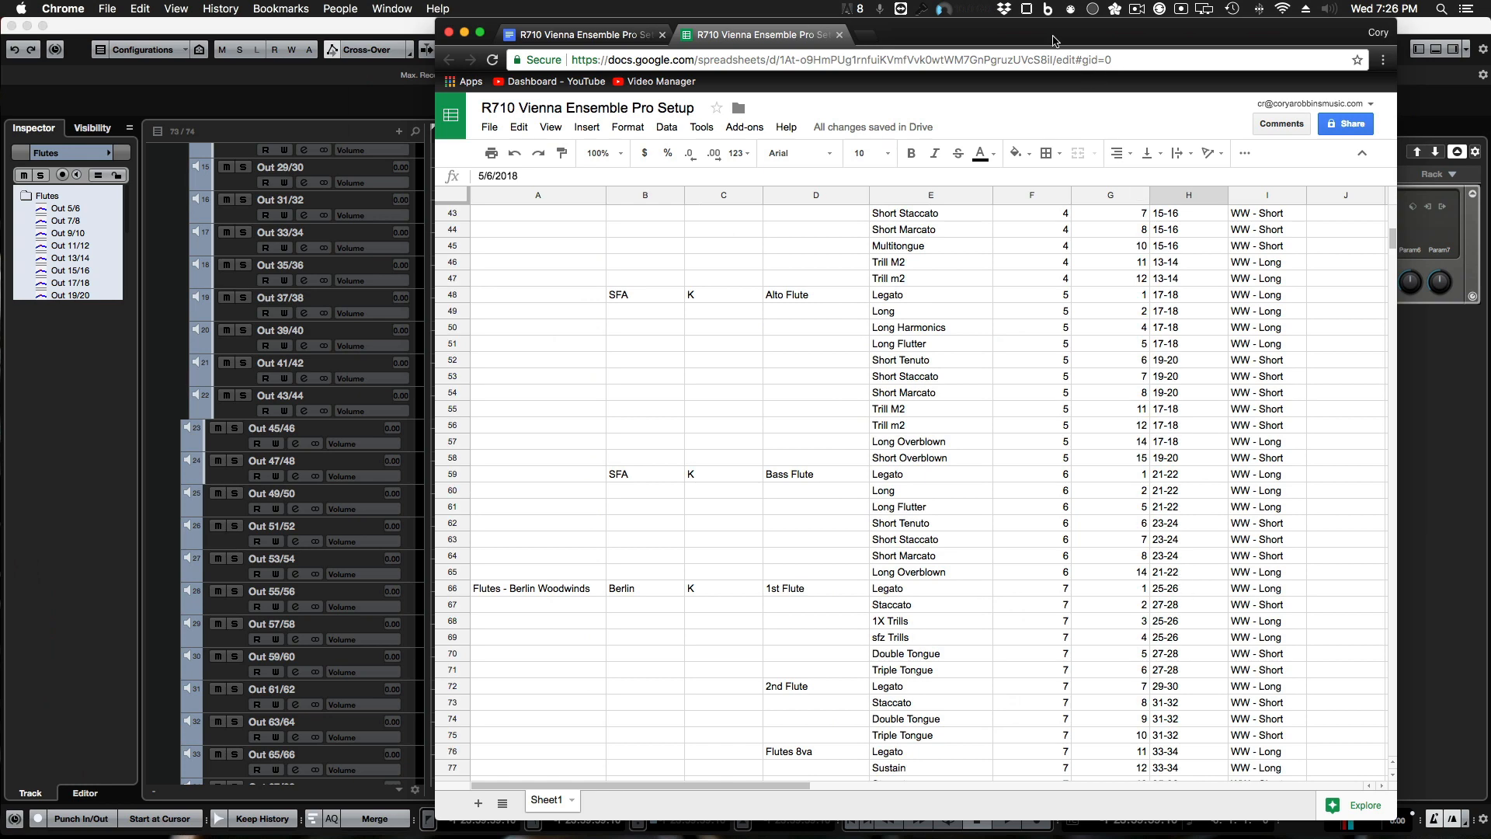
pyautogui.moveTo(1053, 36); pyautogui.dragTo(1490, 36)
pyautogui.scroll(5, 394, 339)
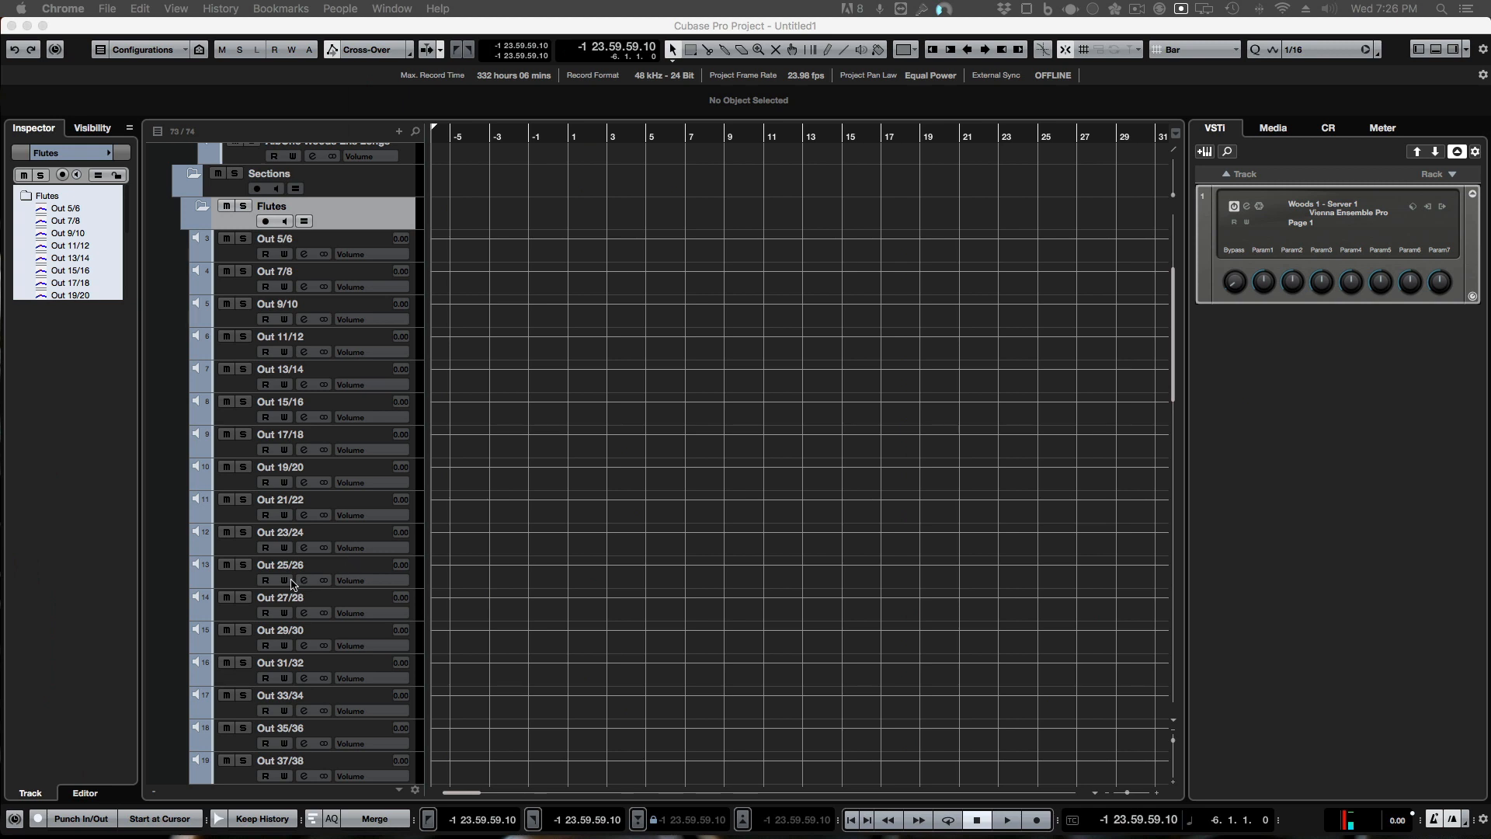
pyautogui.click(240, 553)
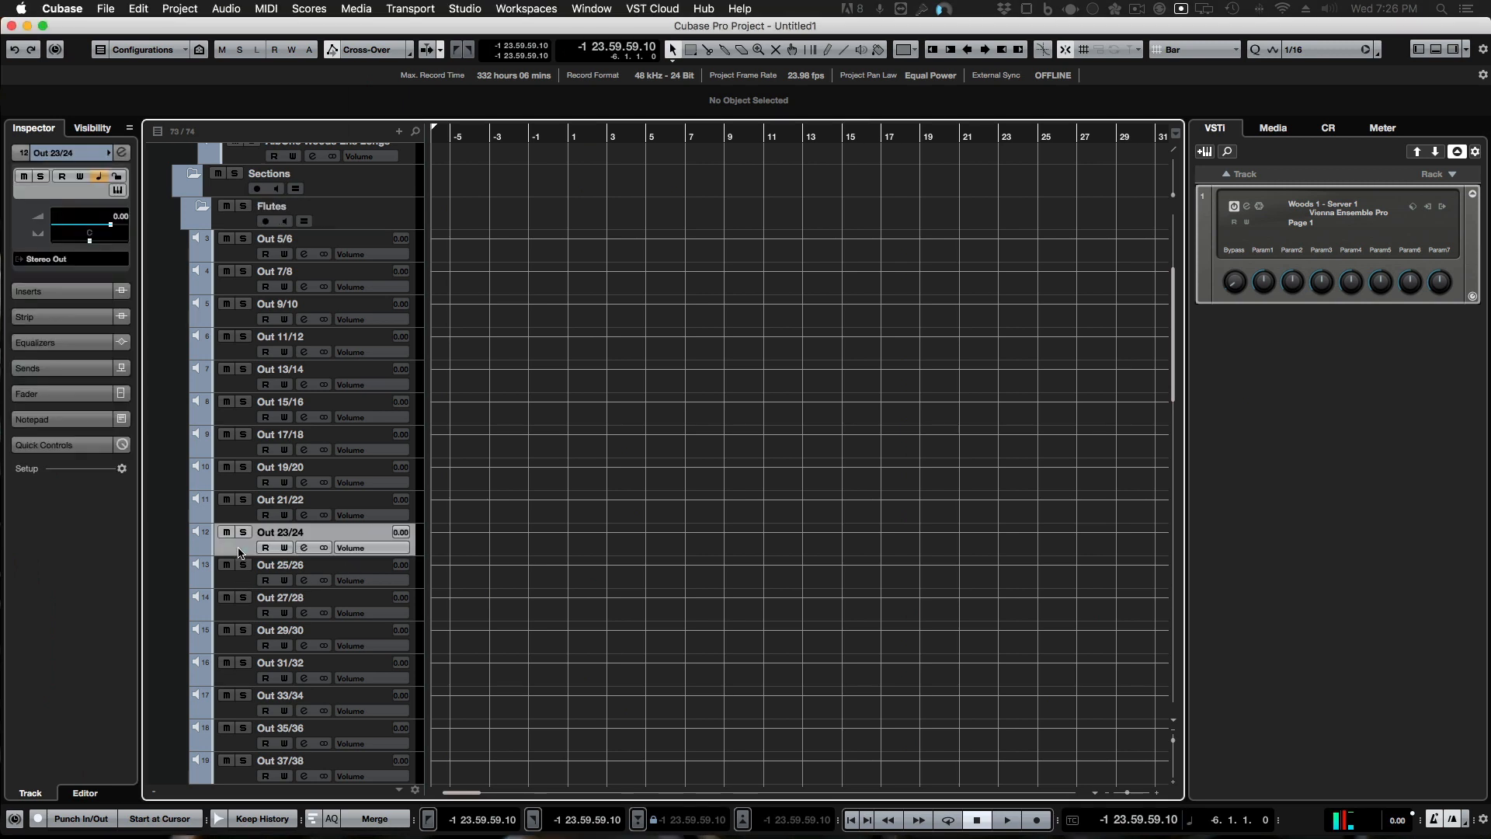
pyautogui.keyDown('shift'); pyautogui.click(236, 252); pyautogui.keyUp('shift')
pyautogui.press('super+shift+f')
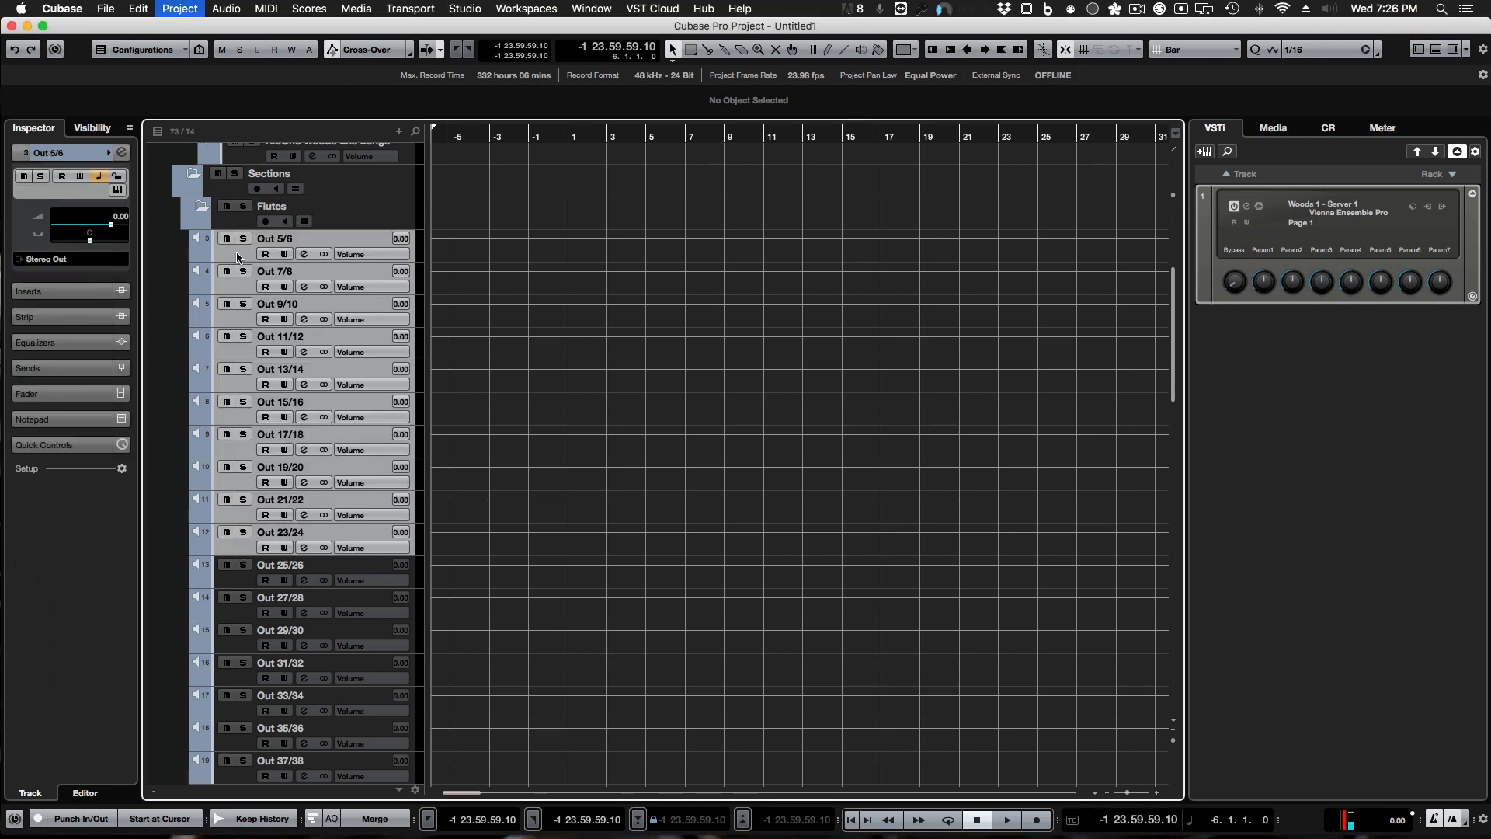
# Step: Move Out 25/26 through Out 43/44 into a second new folder inside Flutes
pyautogui.scroll(-15, 236, 251)
pyautogui.scroll(15, 260, 356)
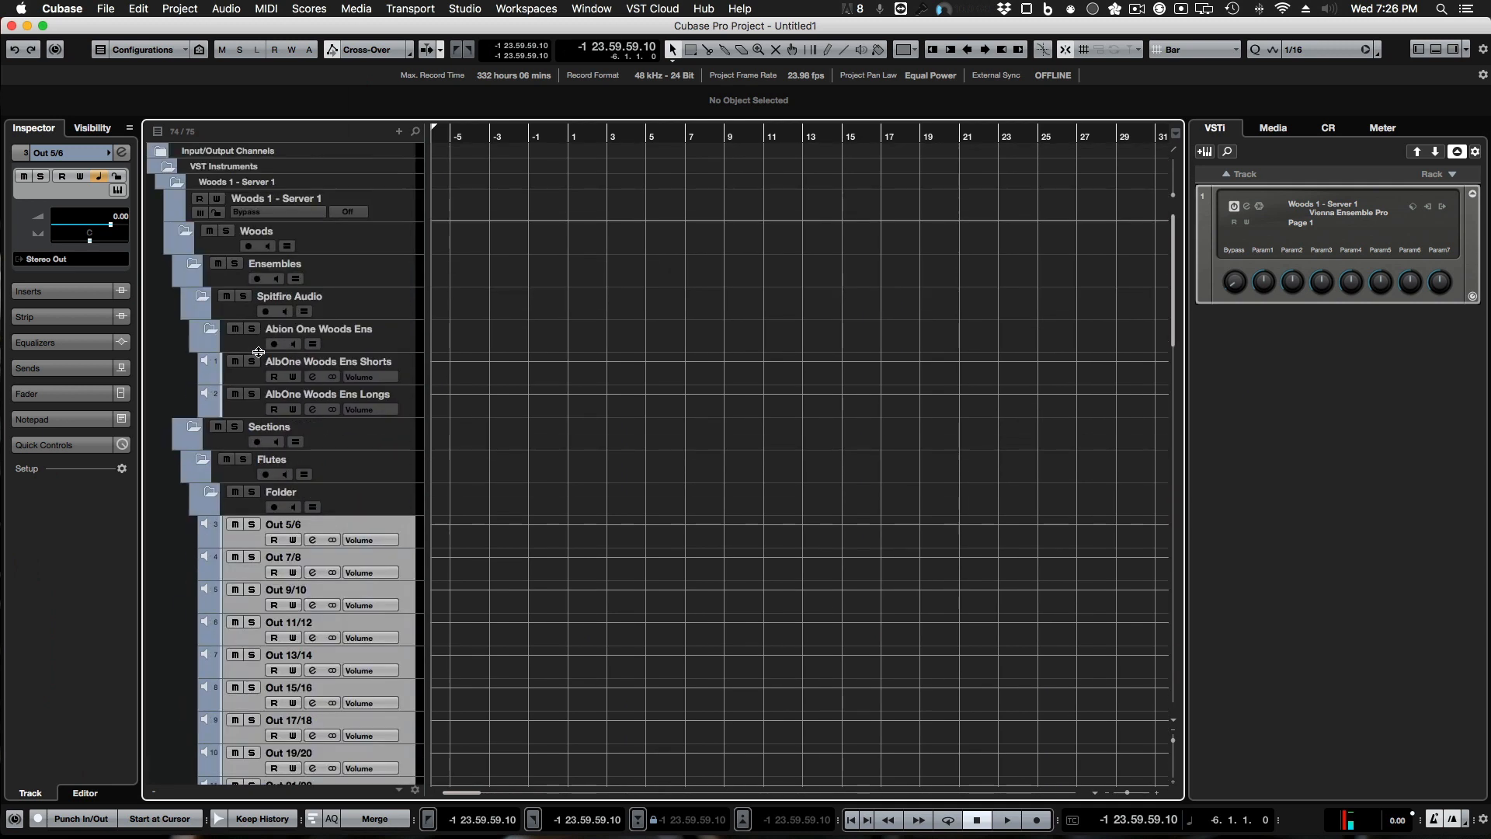
pyautogui.scroll(-4, 244, 602)
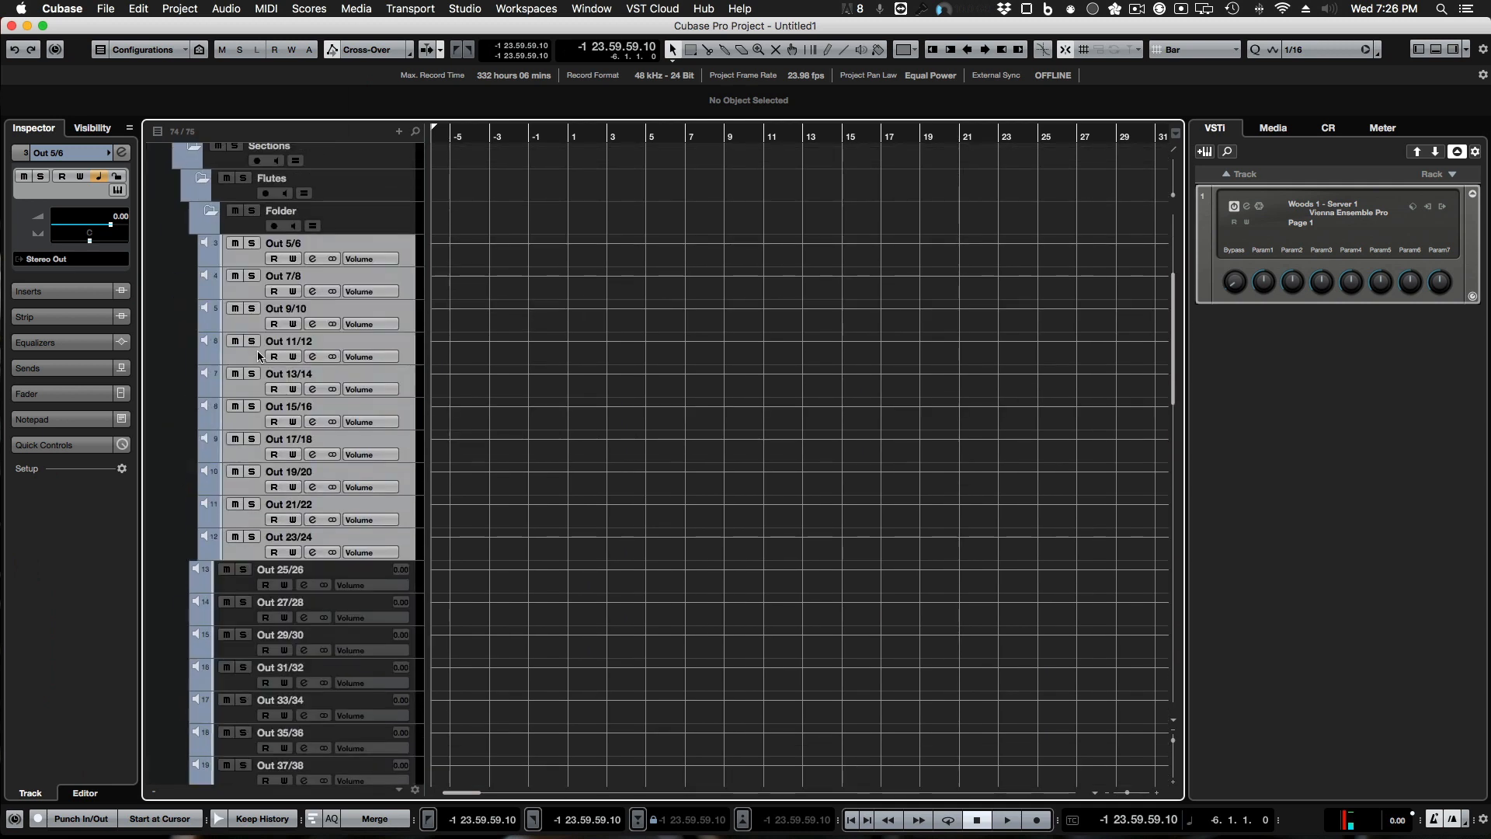
pyautogui.click(247, 586)
pyautogui.scroll(-5, 419, 575)
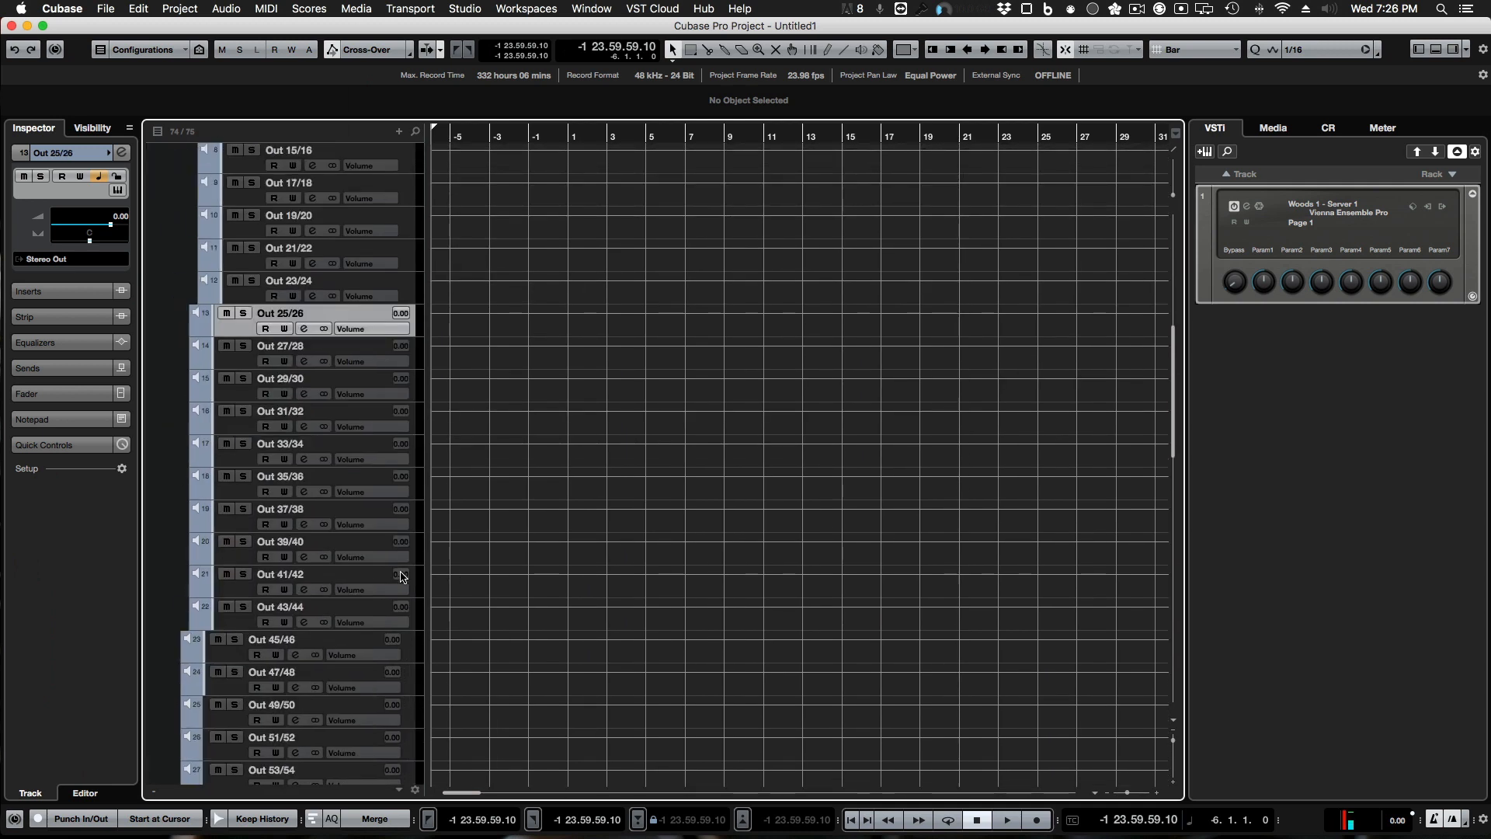
pyautogui.keyDown('shift'); pyautogui.click(243, 624); pyautogui.keyUp('shift')
pyautogui.press('super+shift+f')
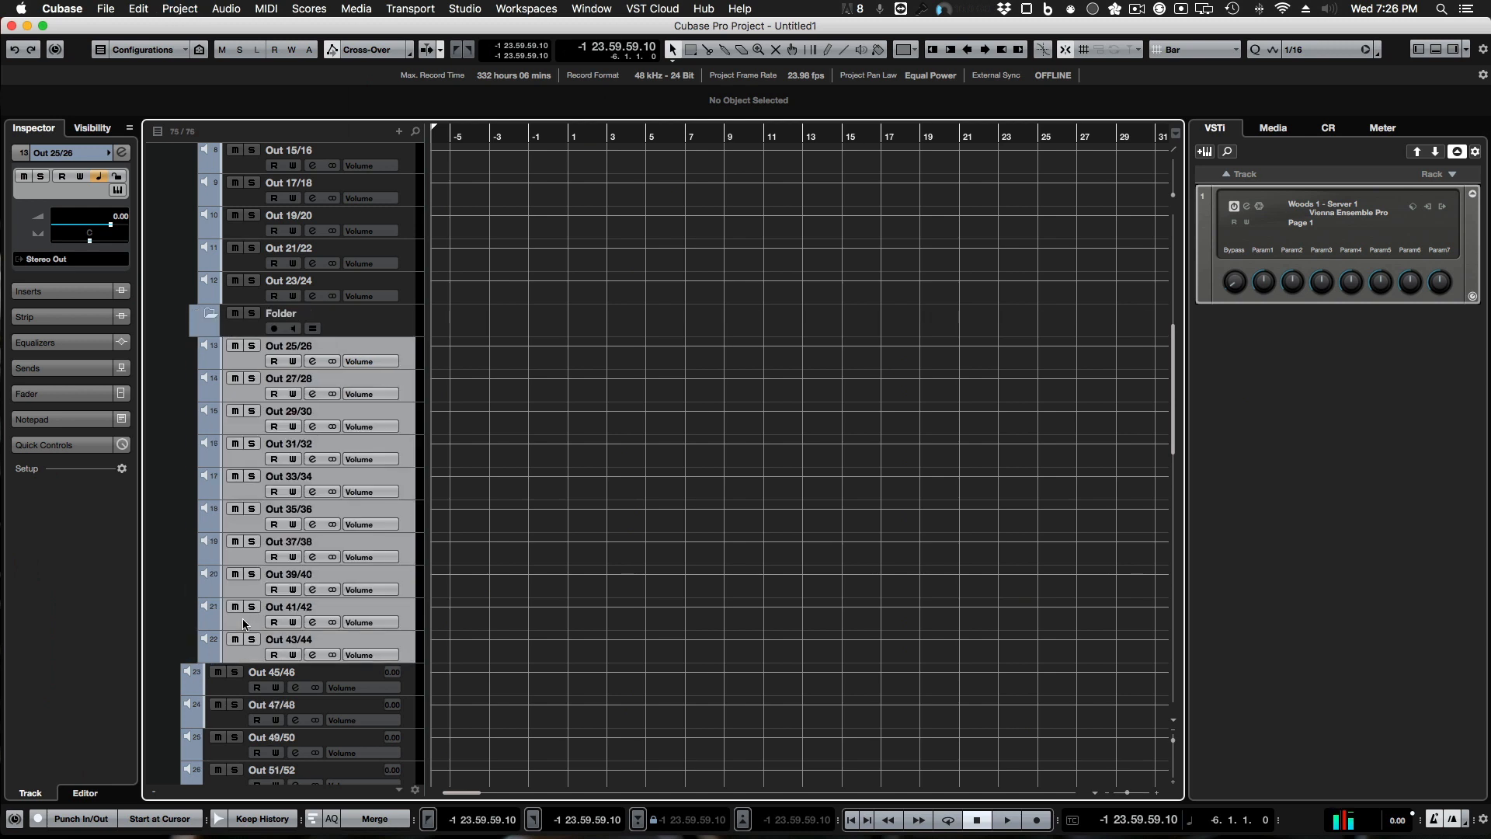
# Step: Inside the first Flutes subfolder, put Out 5/6 with Out 7/8 and Out 9/10 with Out 11/12 into separate new folders
pyautogui.scroll(5, 242, 618)
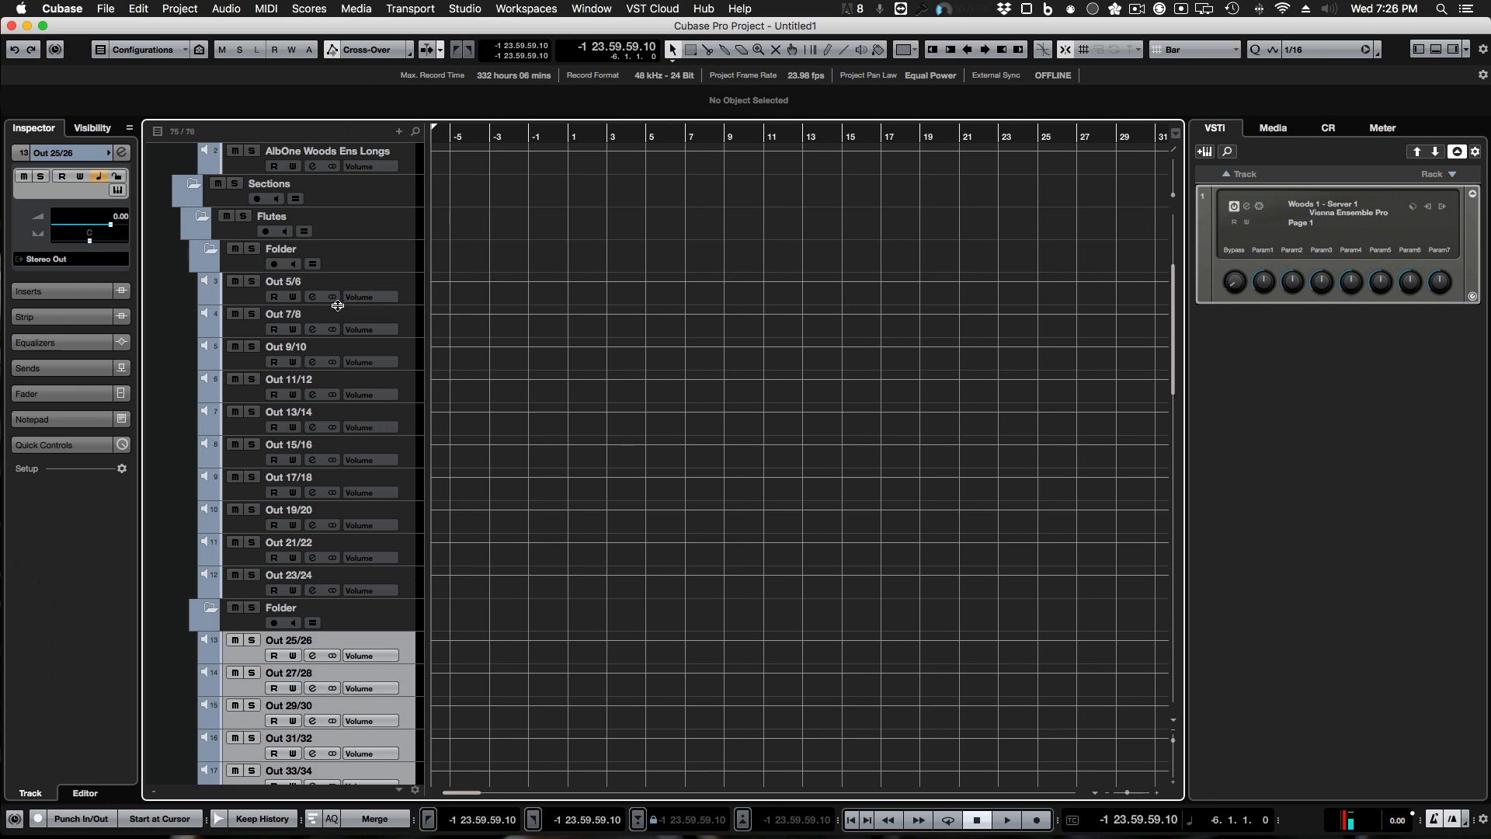
pyautogui.click(412, 303)
pyautogui.keyDown('shift'); pyautogui.click(411, 317); pyautogui.keyUp('shift')
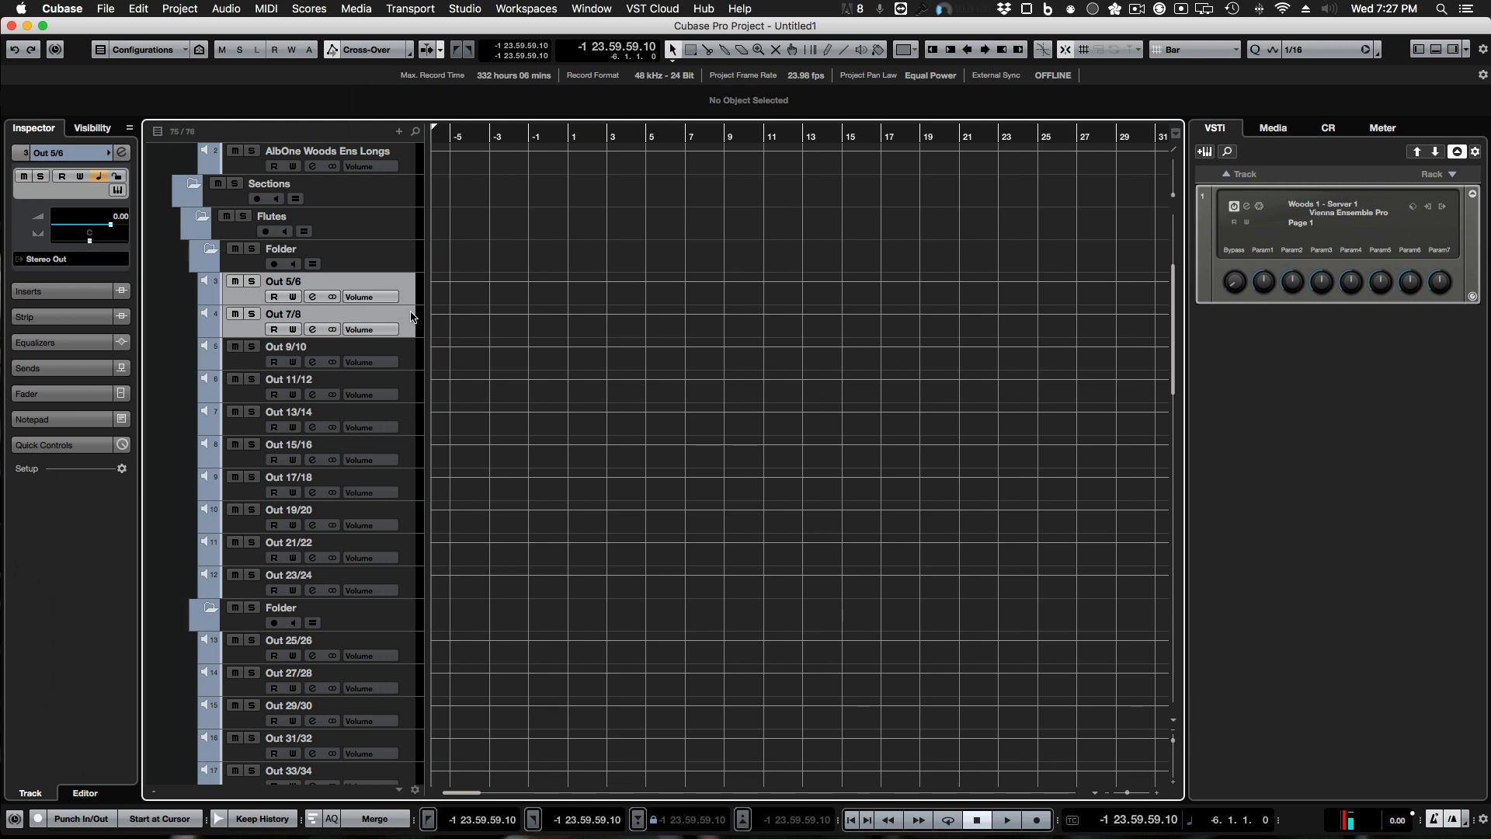
pyautogui.press('super+shift+f')
pyautogui.press('Down')
pyautogui.hotkey('shift', 'Down')
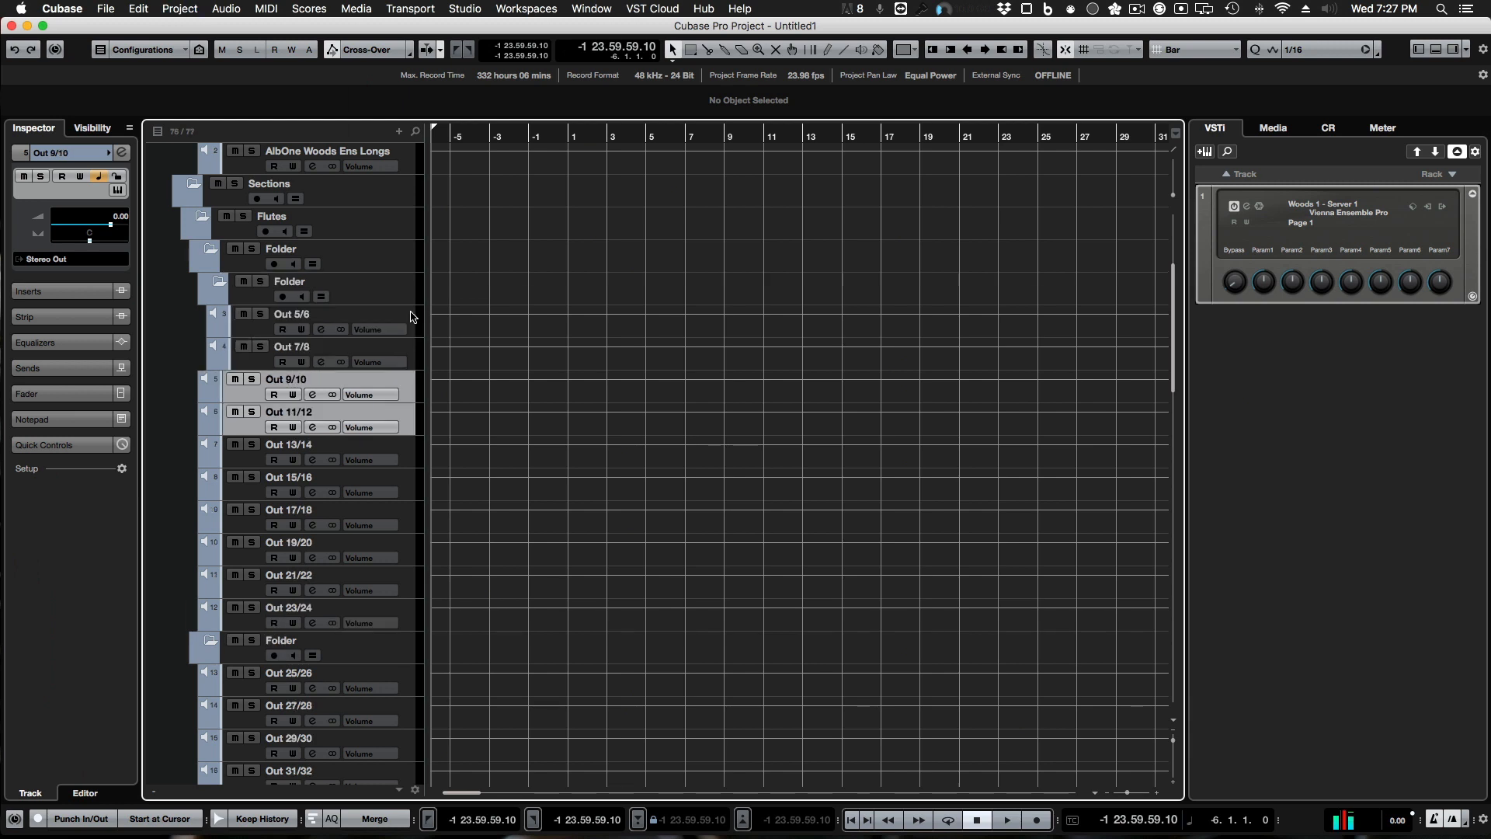
pyautogui.press('super+shift+f')
# Step: Put the output pairs 13/14 with 15/16, 17/18 with 19/20, and 21/22 with 23/24 each into their own new folder
pyautogui.press('Down')
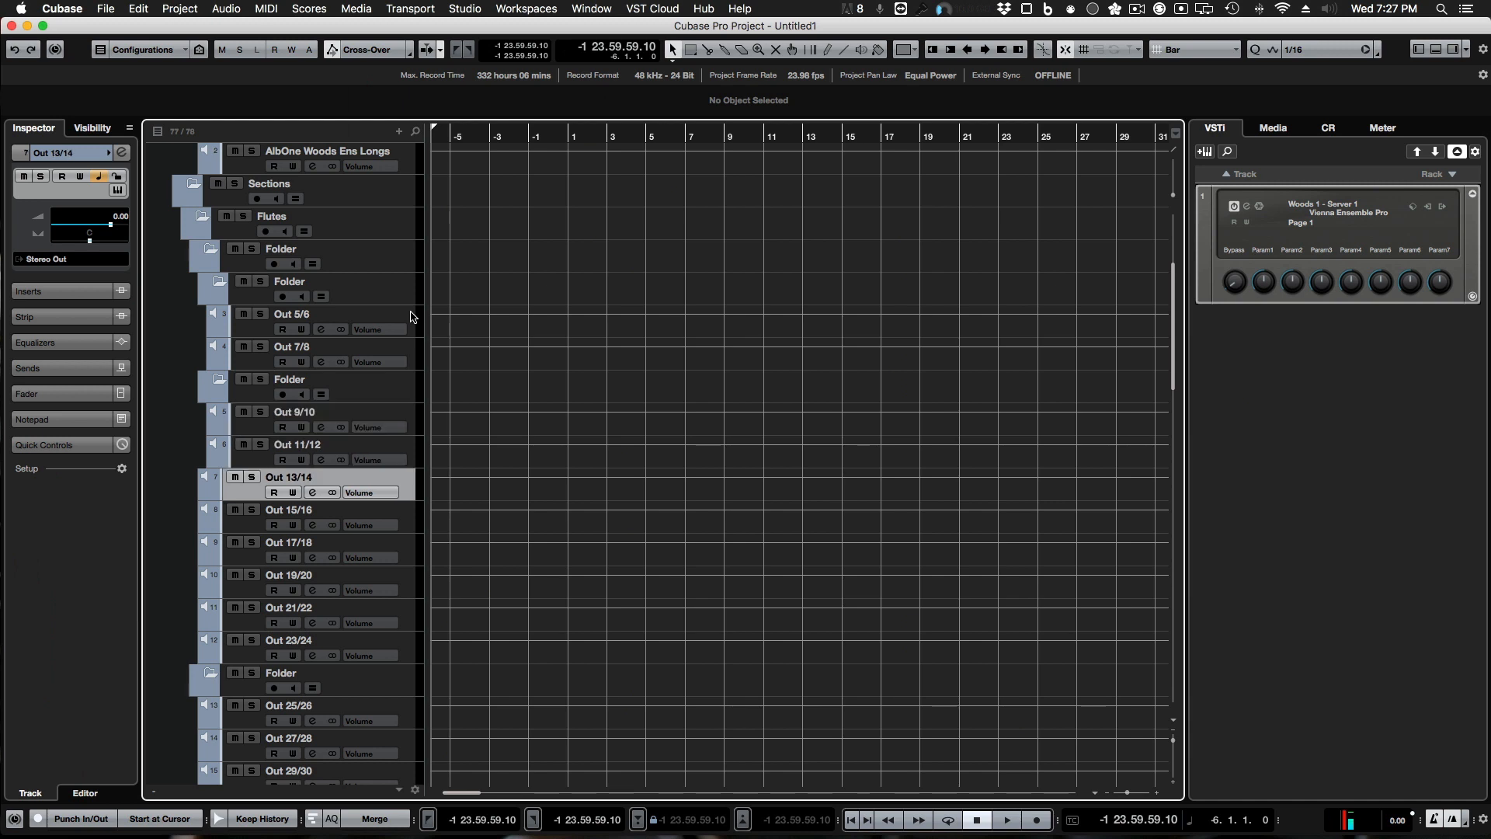
pyautogui.hotkey('shift', 'Down')
pyautogui.press('super+shift+f')
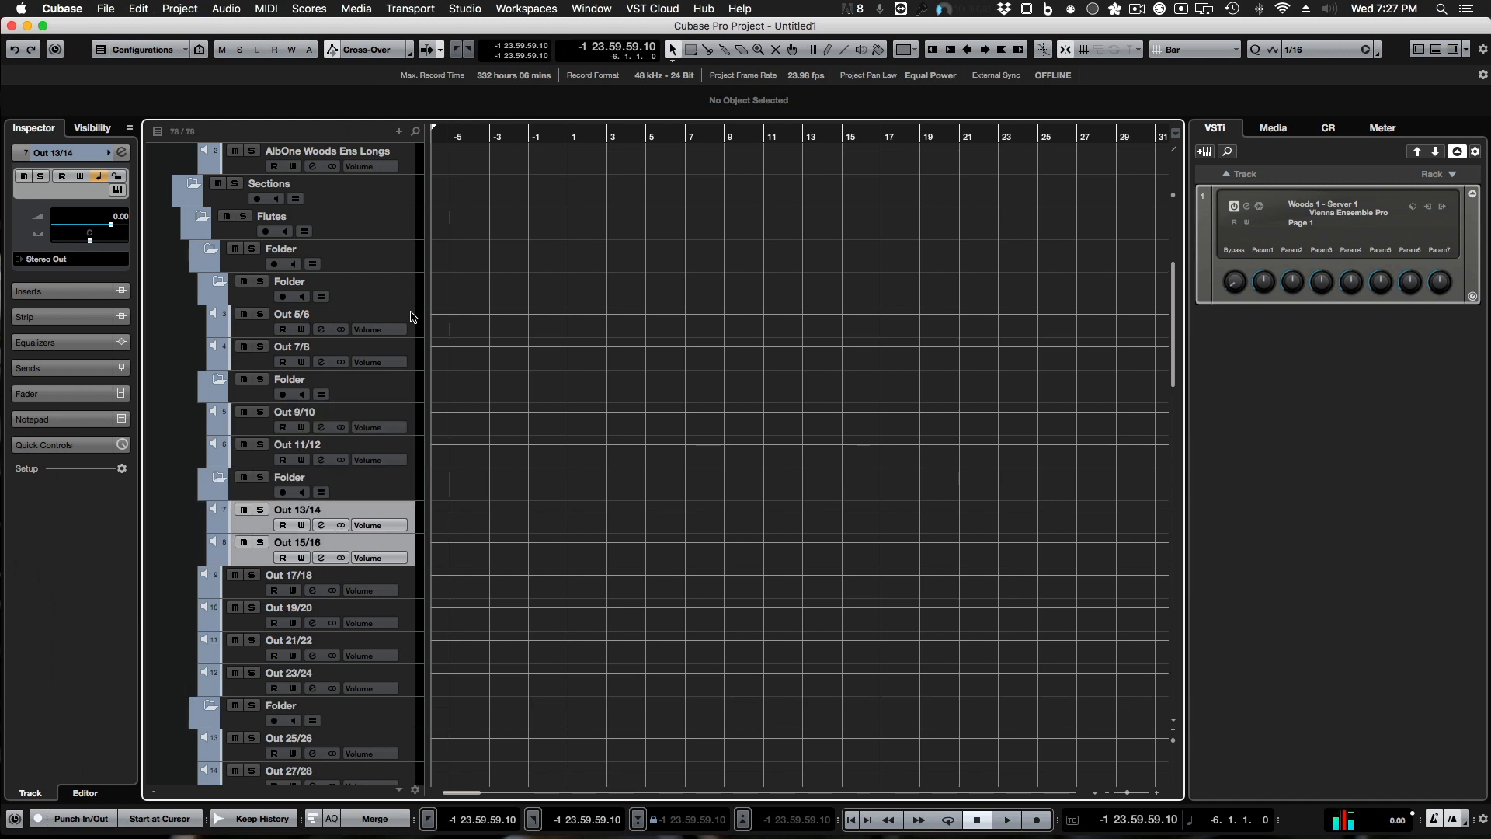
pyautogui.press('Down')
pyautogui.hotkey('shift', 'Down')
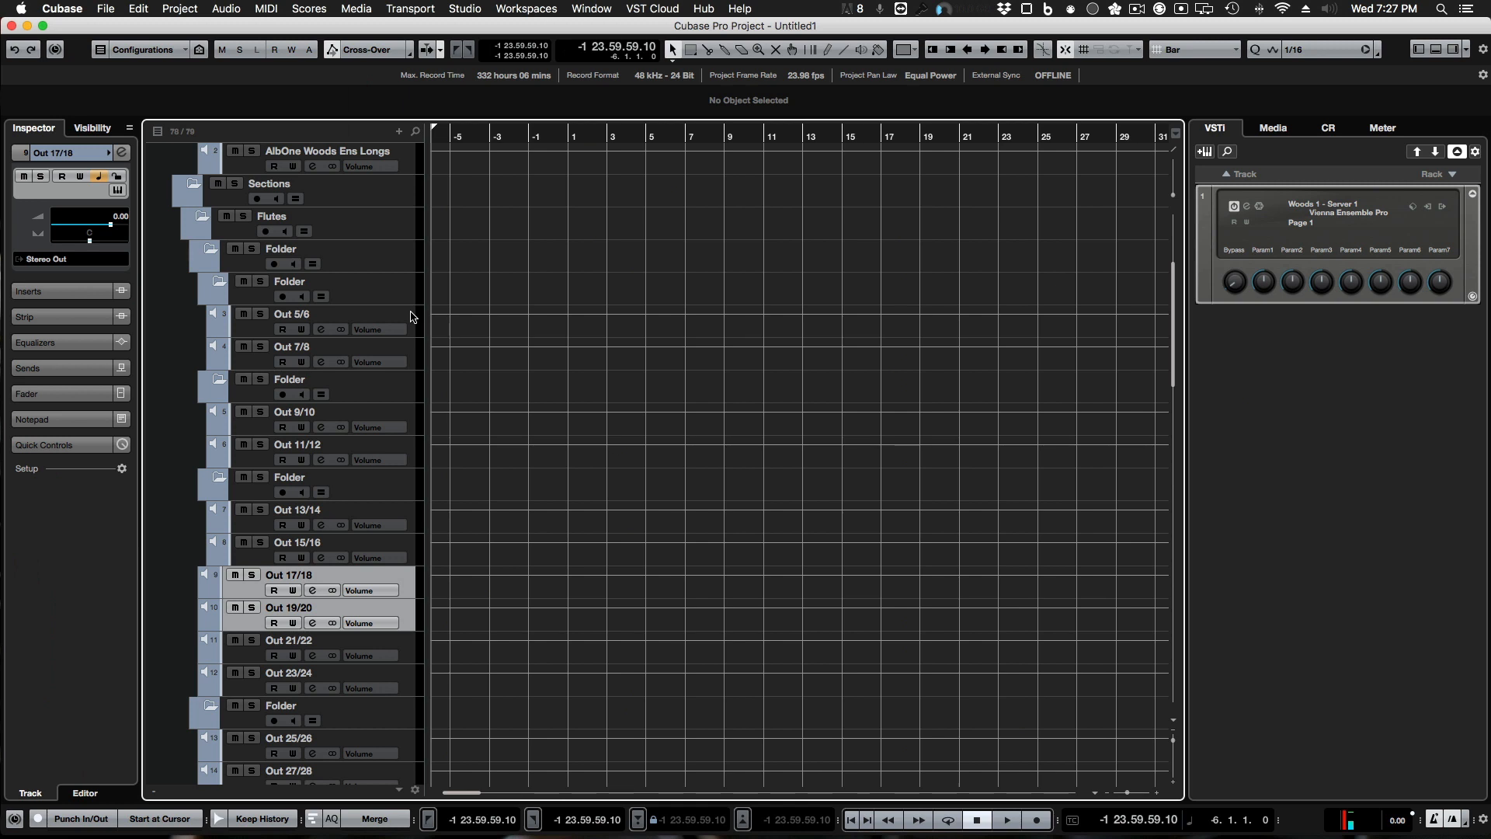
pyautogui.press('super+shift+f')
pyautogui.press('Down')
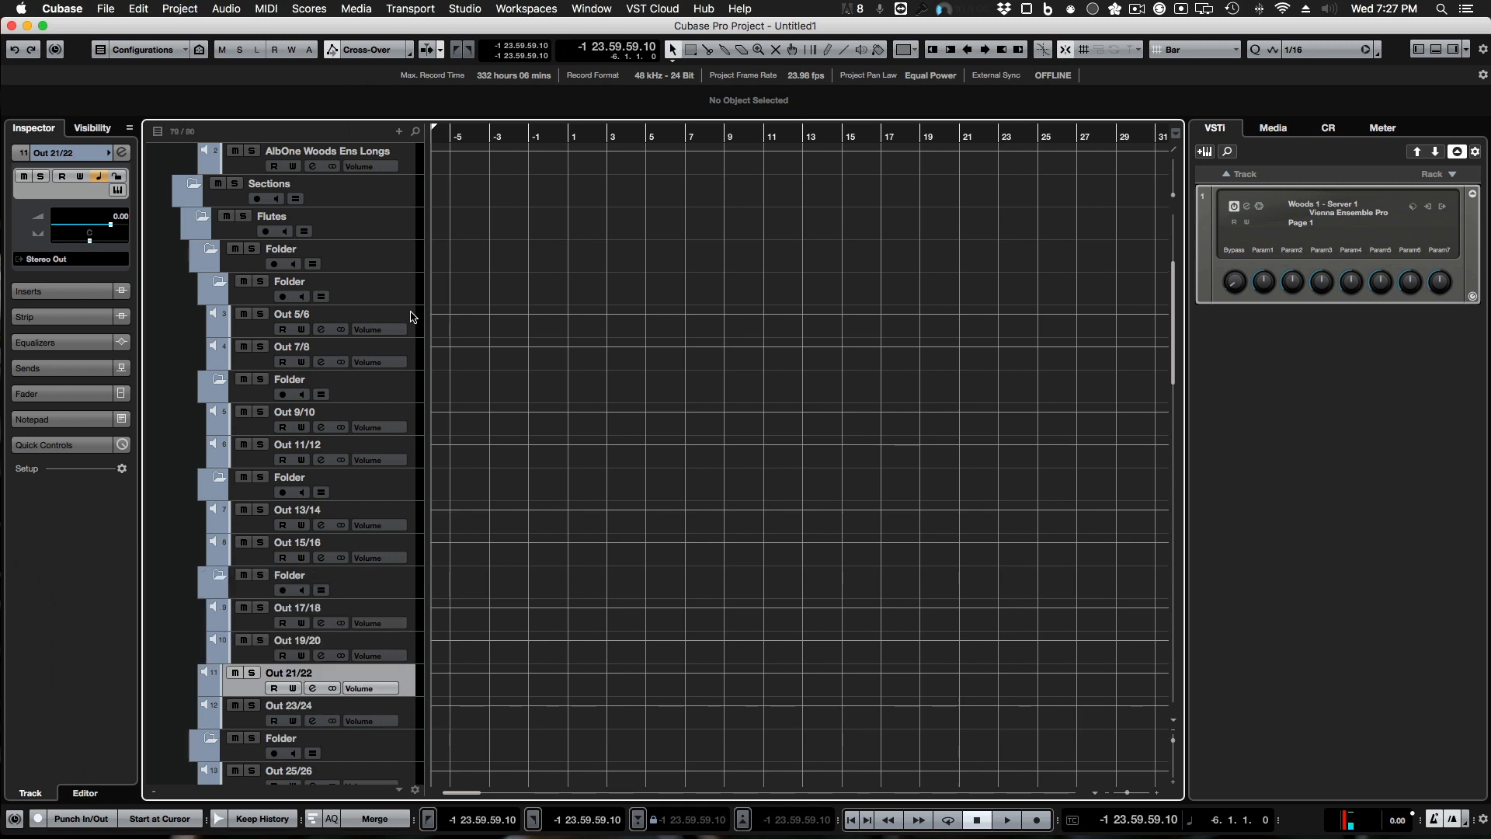
pyautogui.hotkey('shift', 'Down')
pyautogui.press('super+shift+f')
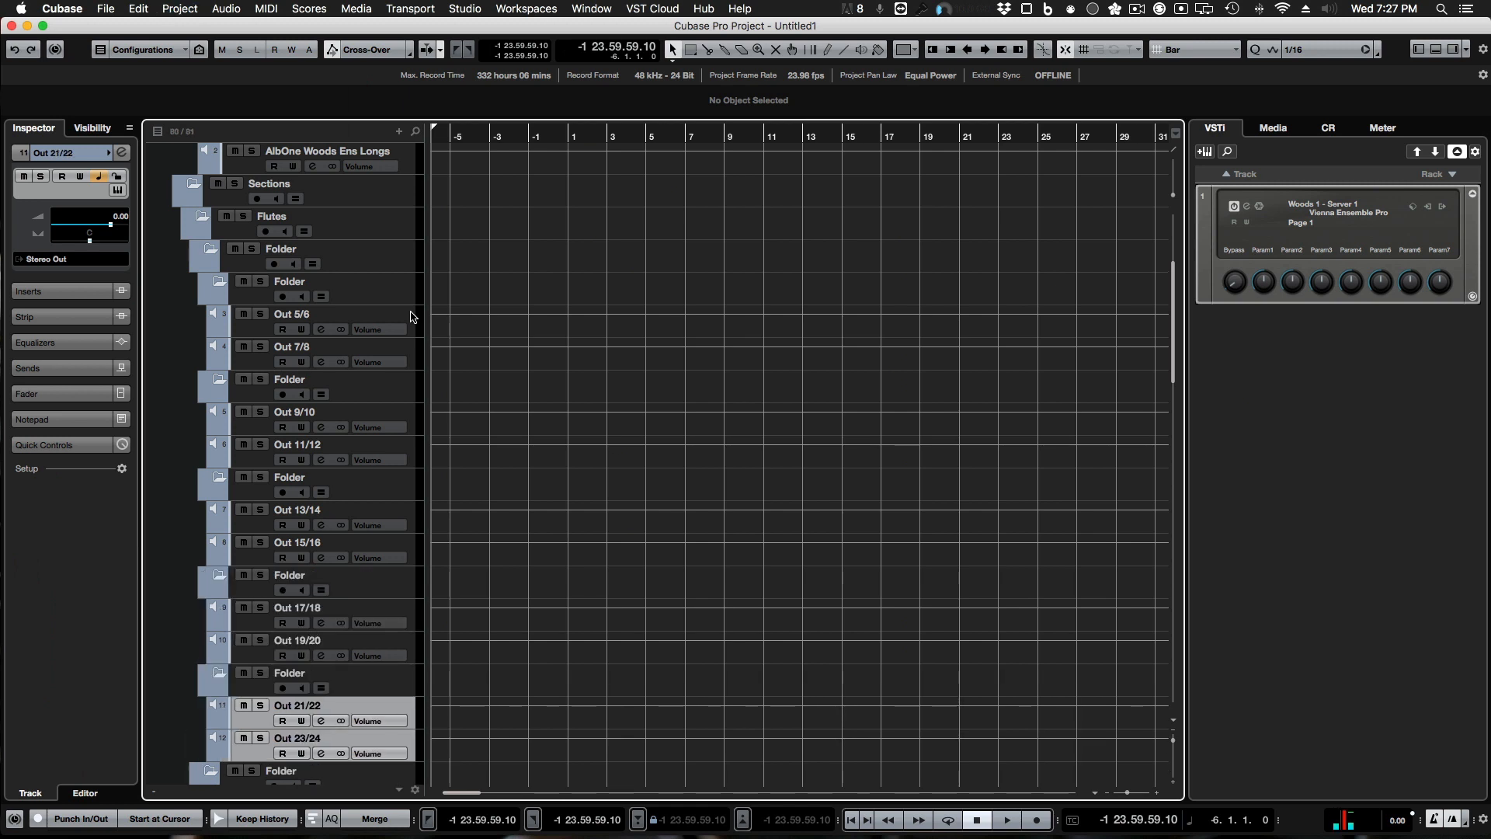
# Step: Inside the second Flutes subfolder, put Out 25/26 with Out 27/28 and Out 29/30 with Out 31/32 into separate new folders
pyautogui.scroll(-10, 410, 317)
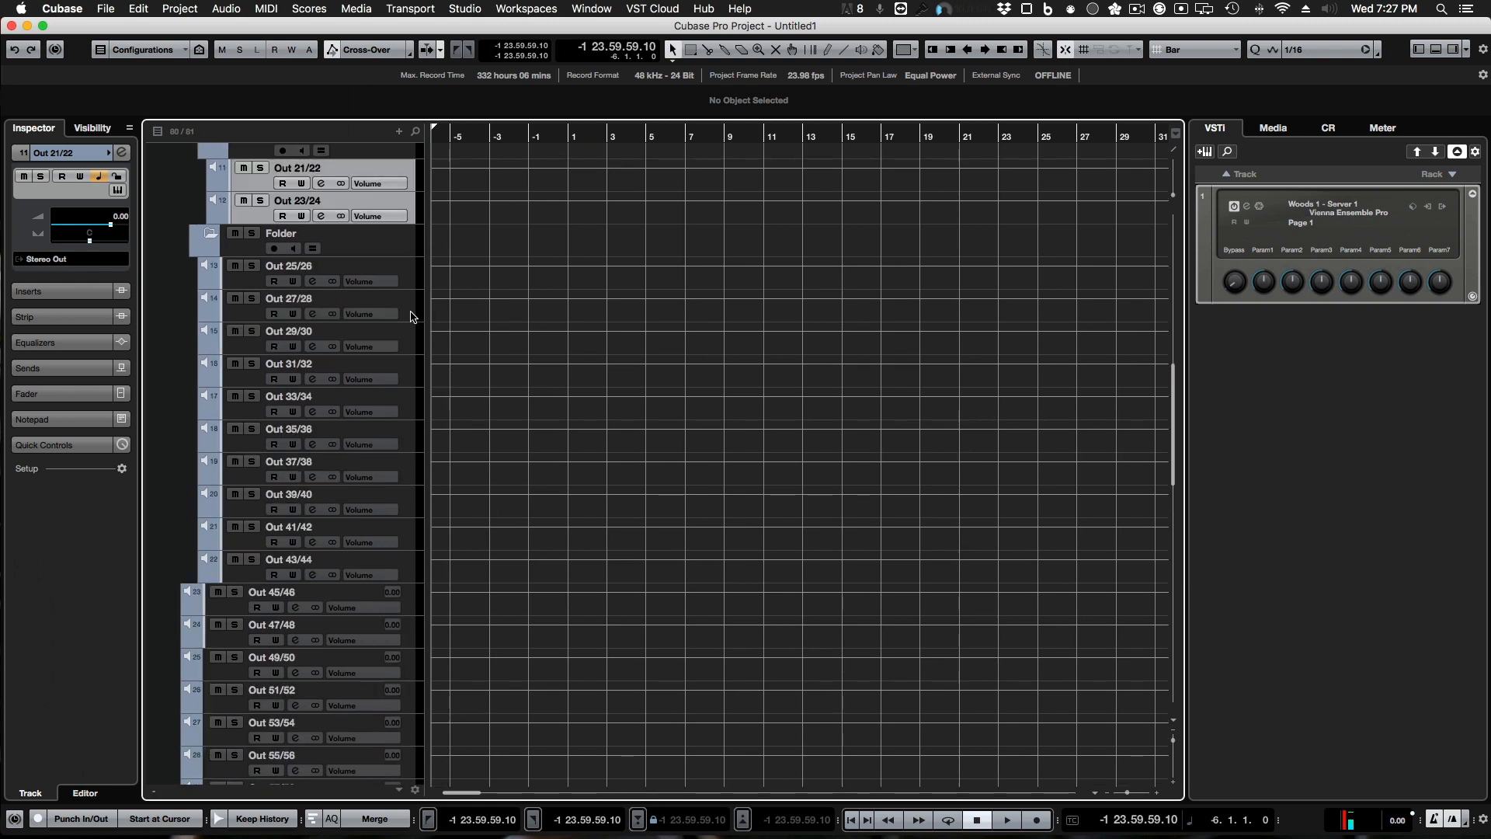
pyautogui.click(412, 284)
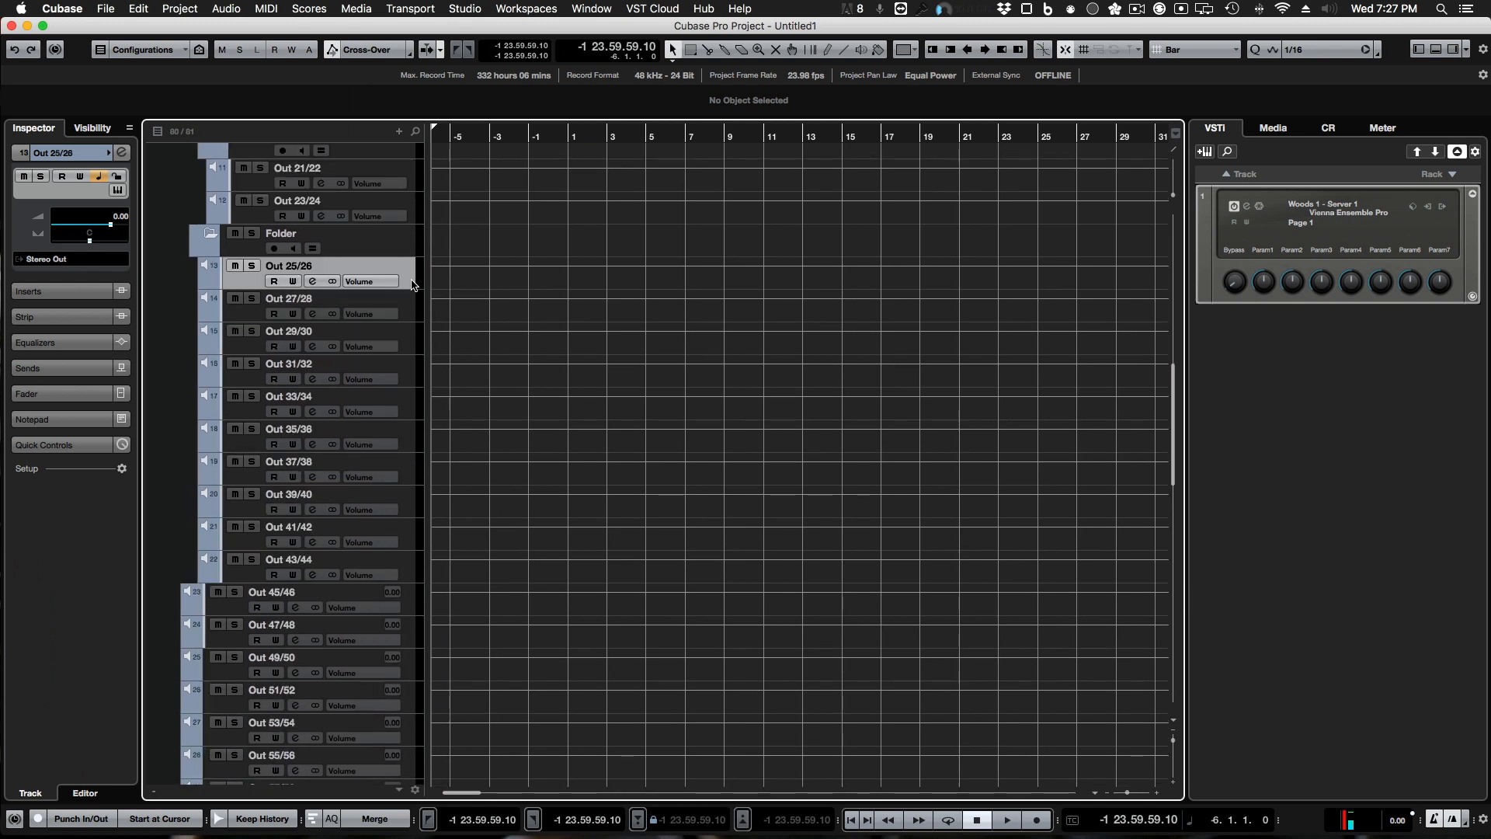
pyautogui.hotkey('shift', 'Down')
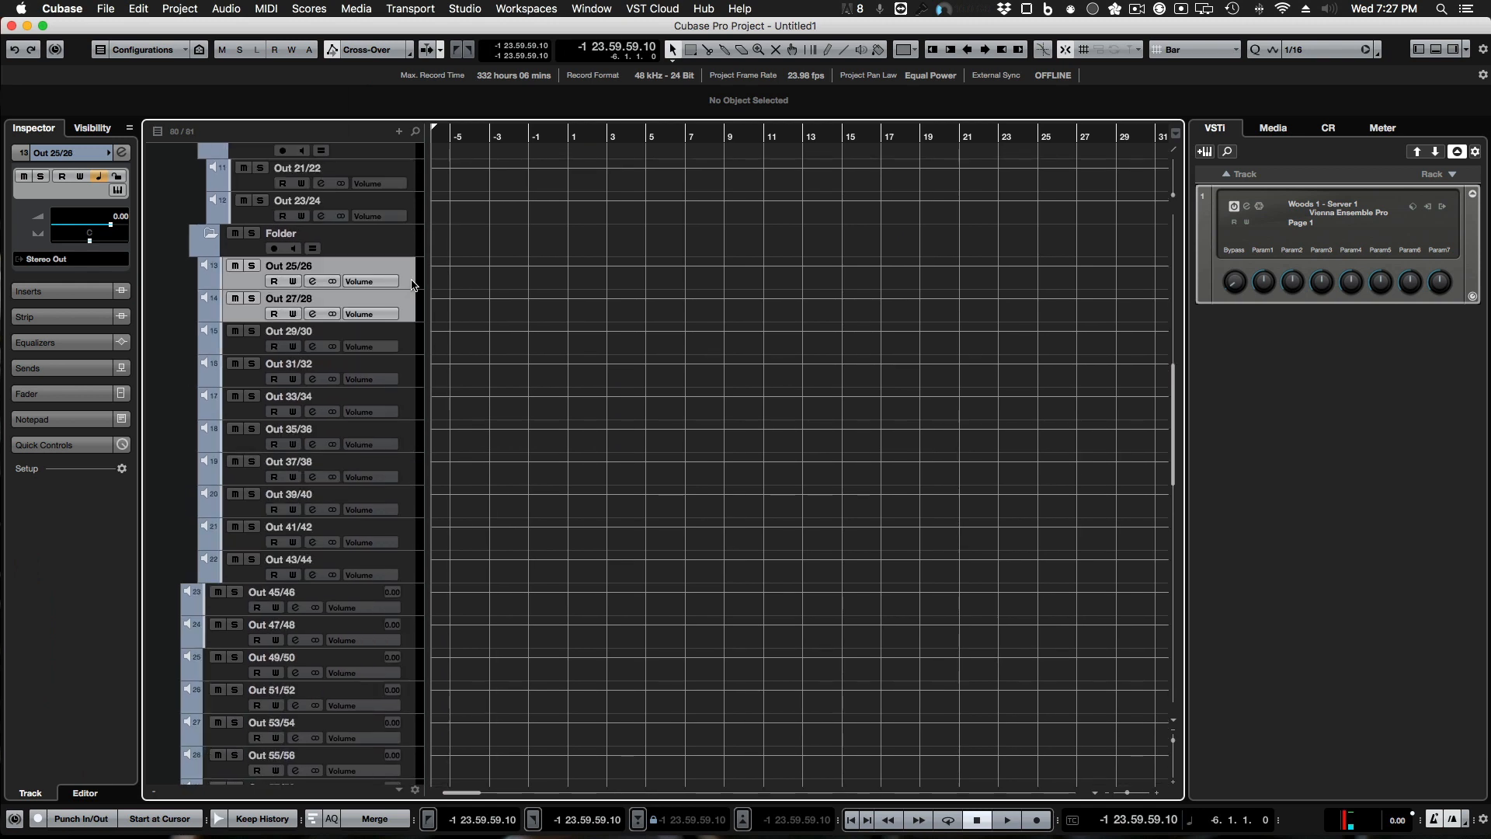
pyautogui.press('super+shift+f')
pyautogui.press('Down')
pyautogui.hotkey('shift', 'Down')
pyautogui.press('super+shift+f')
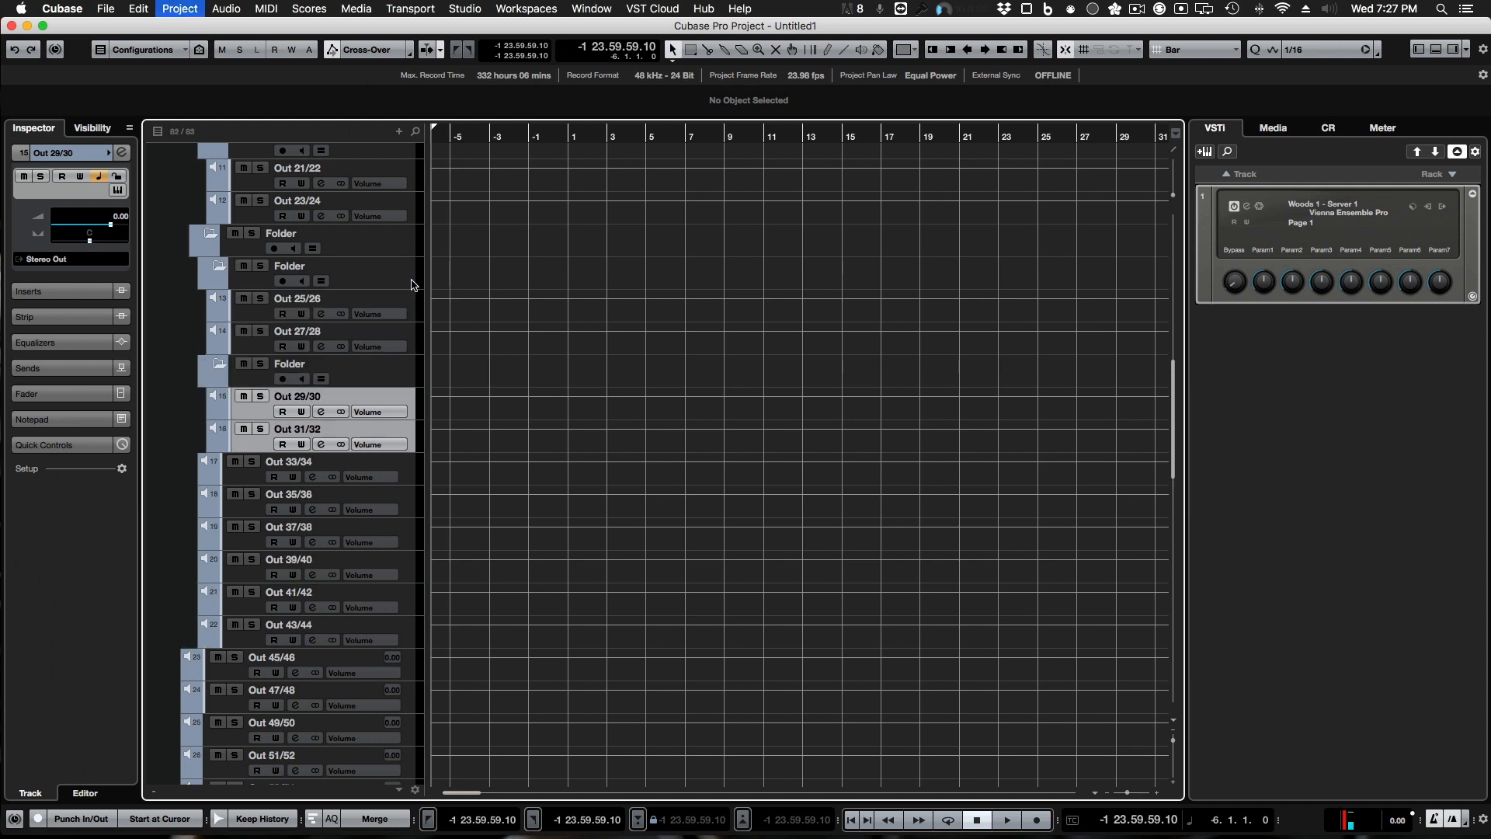
# Step: Put the output pairs 33/34 with 35/36, 37/38 with 39/40, and 41/42 with 43/44 each into their own new folder
pyautogui.press('Down')
pyautogui.hotkey('shift', 'Down')
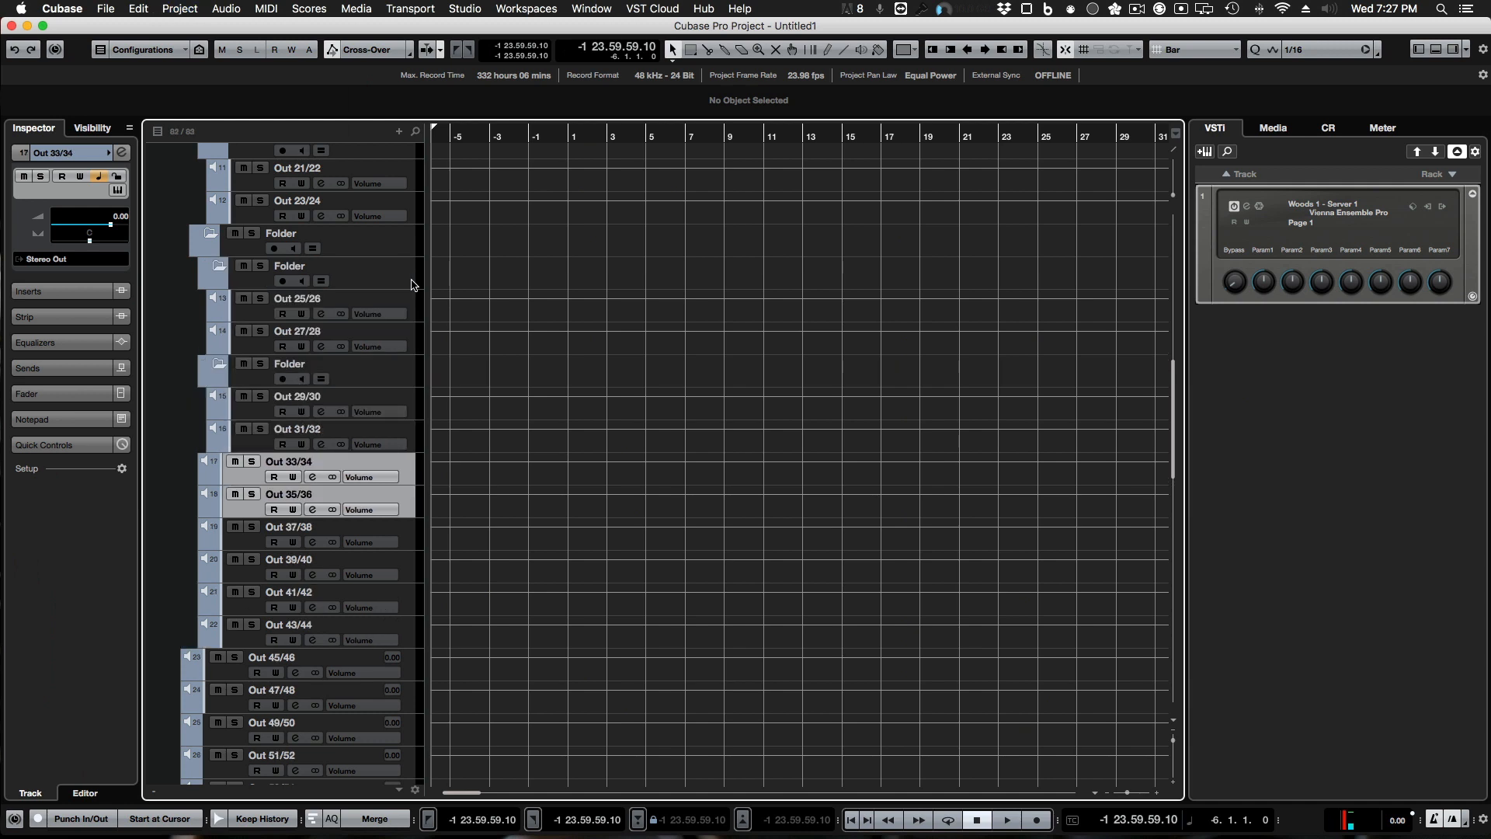
pyautogui.press('super+shift+f')
pyautogui.press('Down')
pyautogui.hotkey('shift', 'Down')
pyautogui.press('super+shift+f')
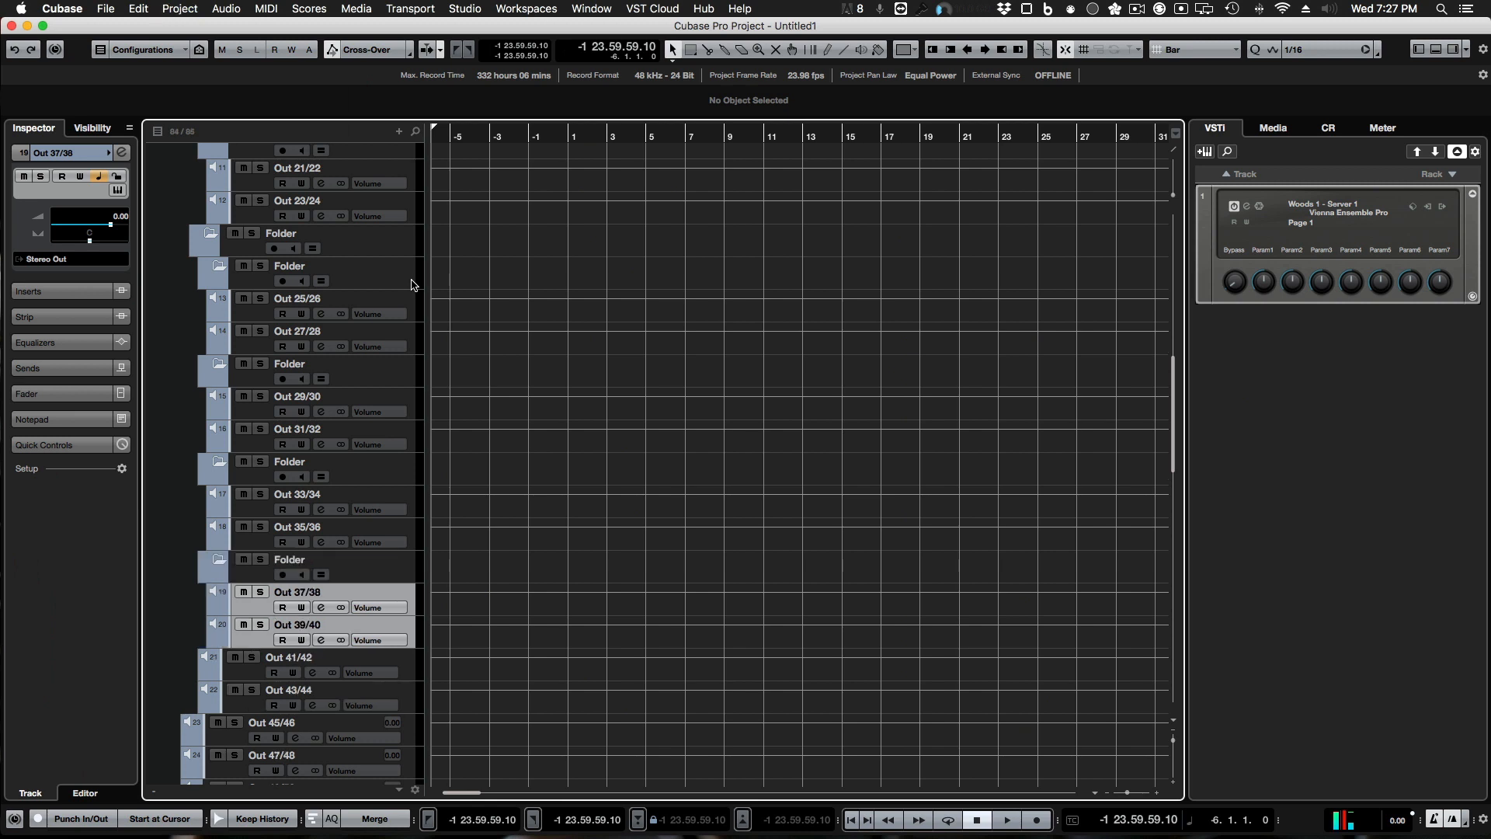
pyautogui.press('Down')
pyautogui.hotkey('shift', 'Down')
pyautogui.press('super+shift+f')
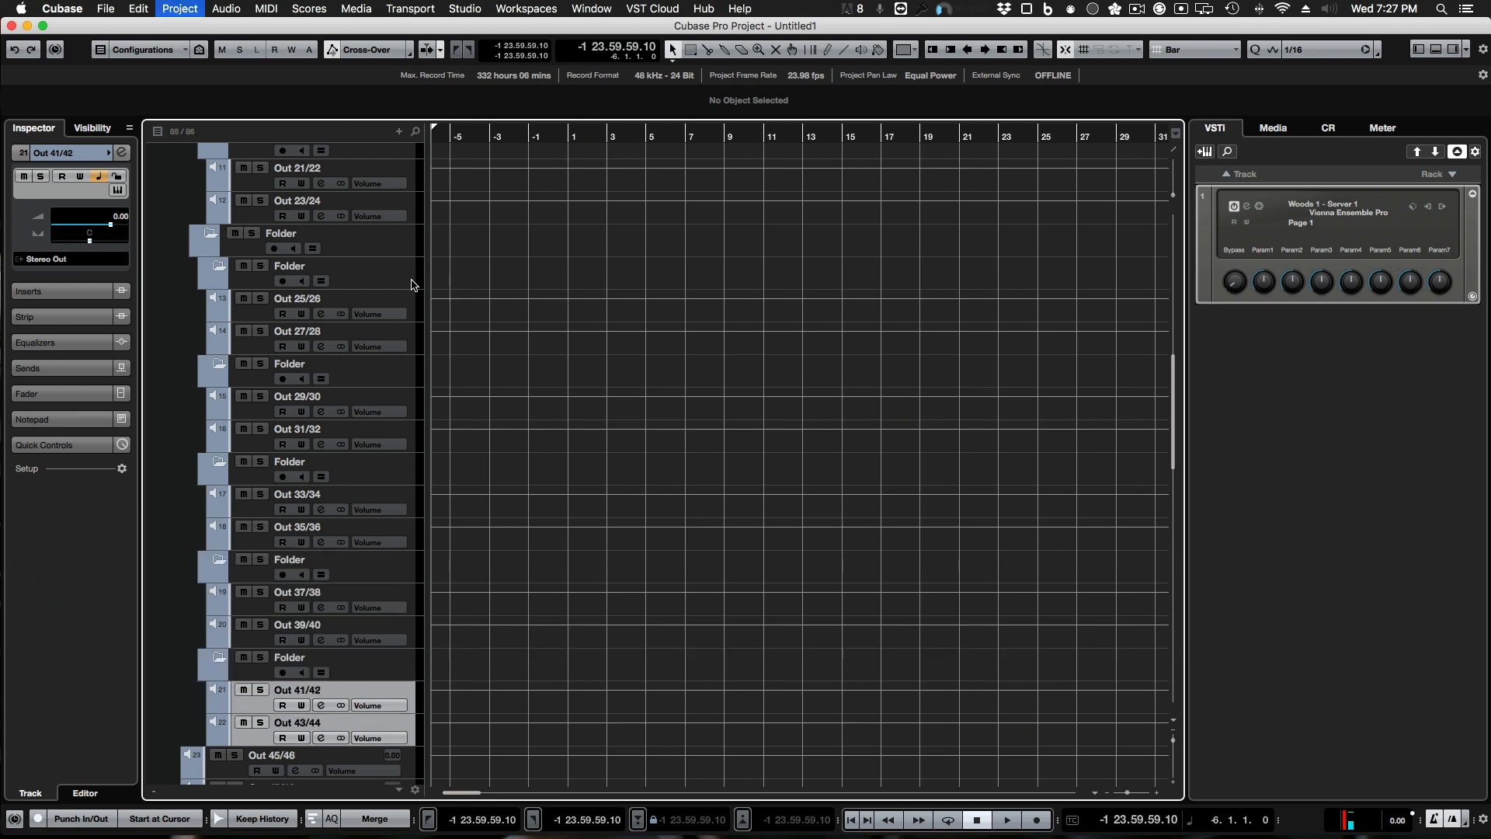
# Step: Rename the first folder inside Flutes as "Spitfire Audio" and its first subfolder as "Solo Flute"
pyautogui.scroll(10, 412, 284)
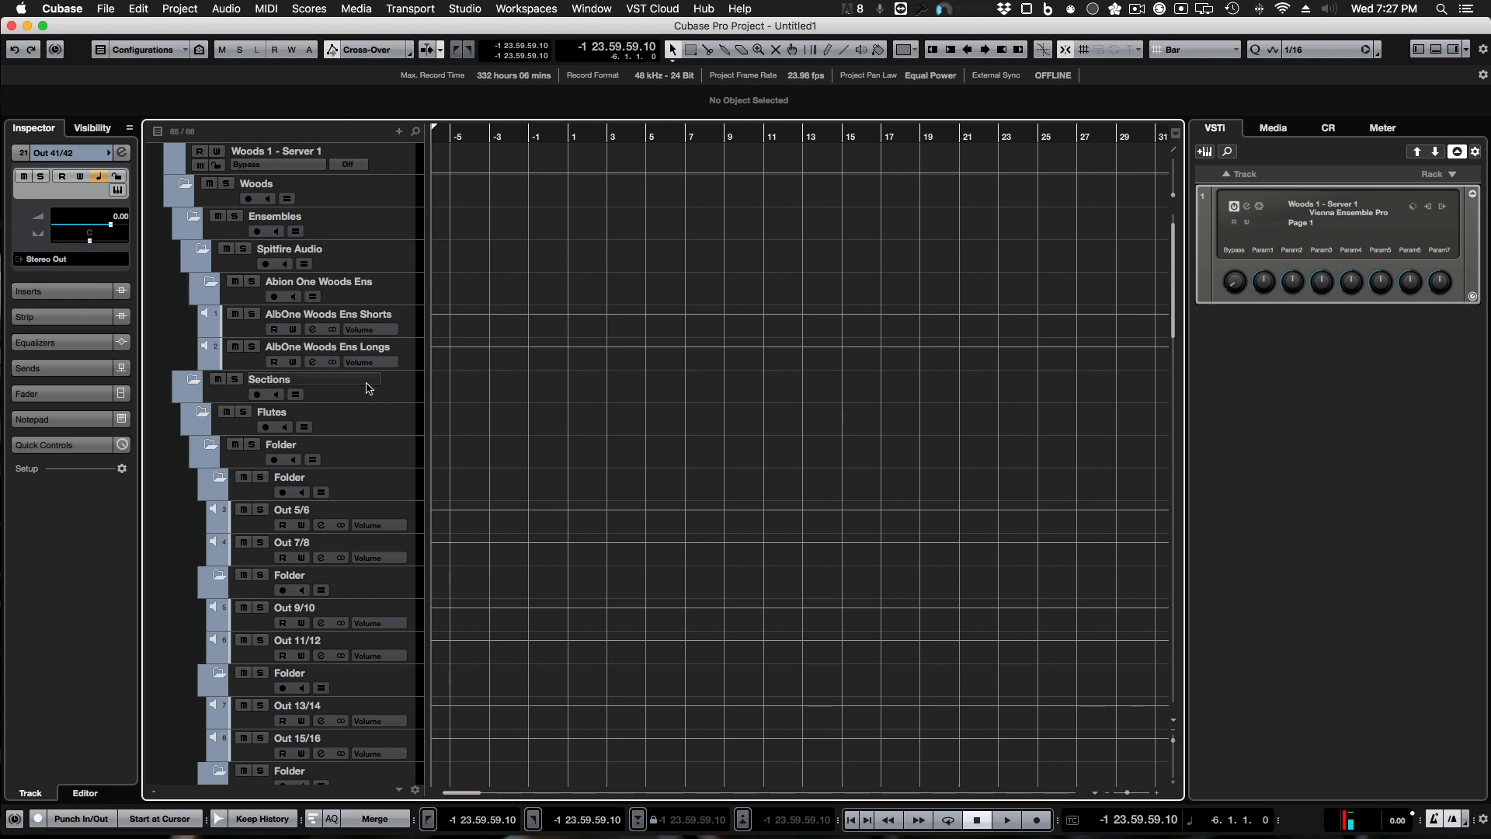
pyautogui.doubleClick(277, 381)
pyautogui.press('Tab')
pyautogui.press('Tab')
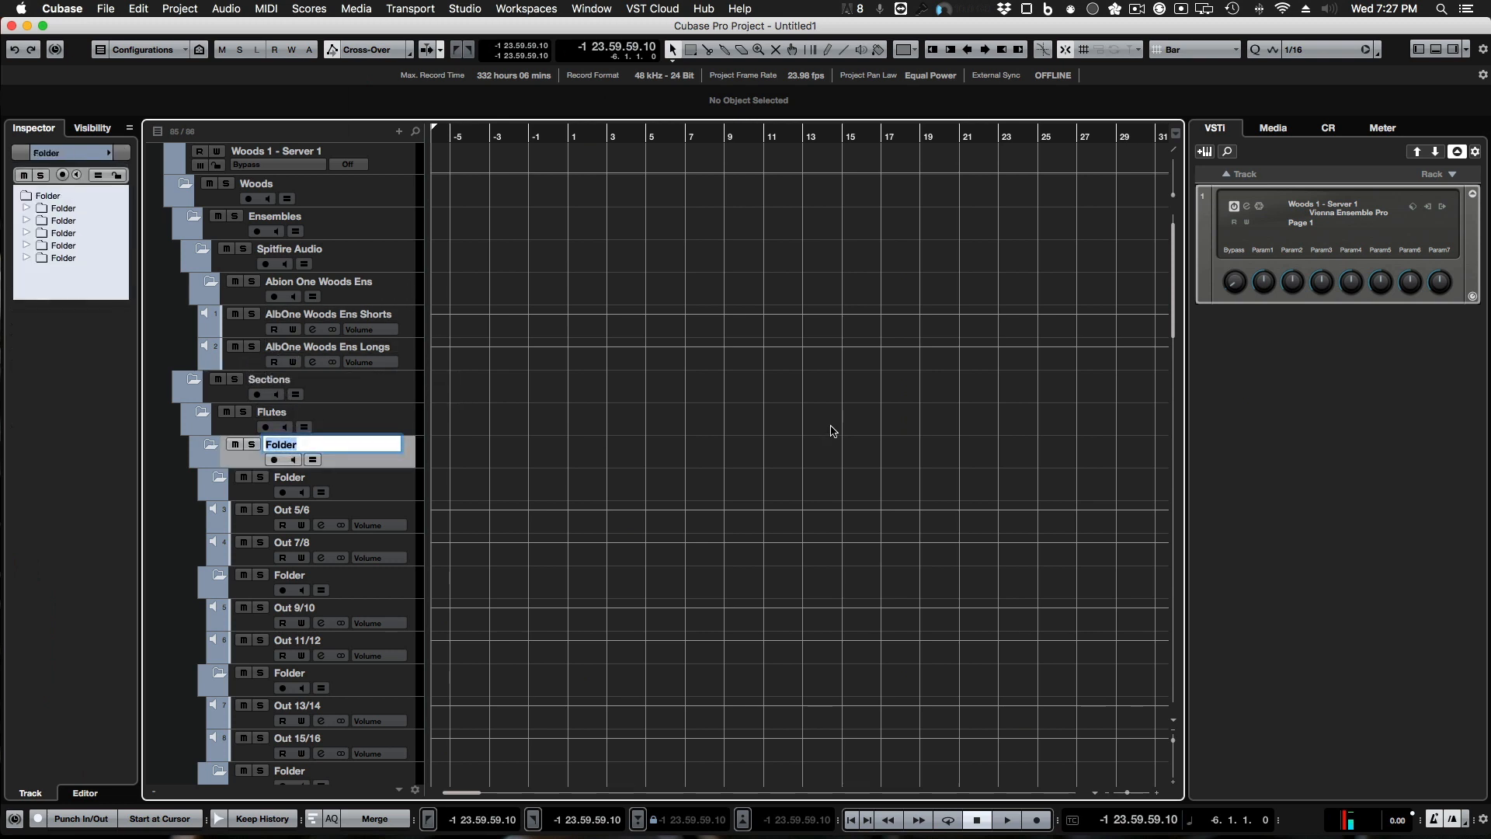
pyautogui.write('Spitfire Audio')
pyautogui.press('Tab')
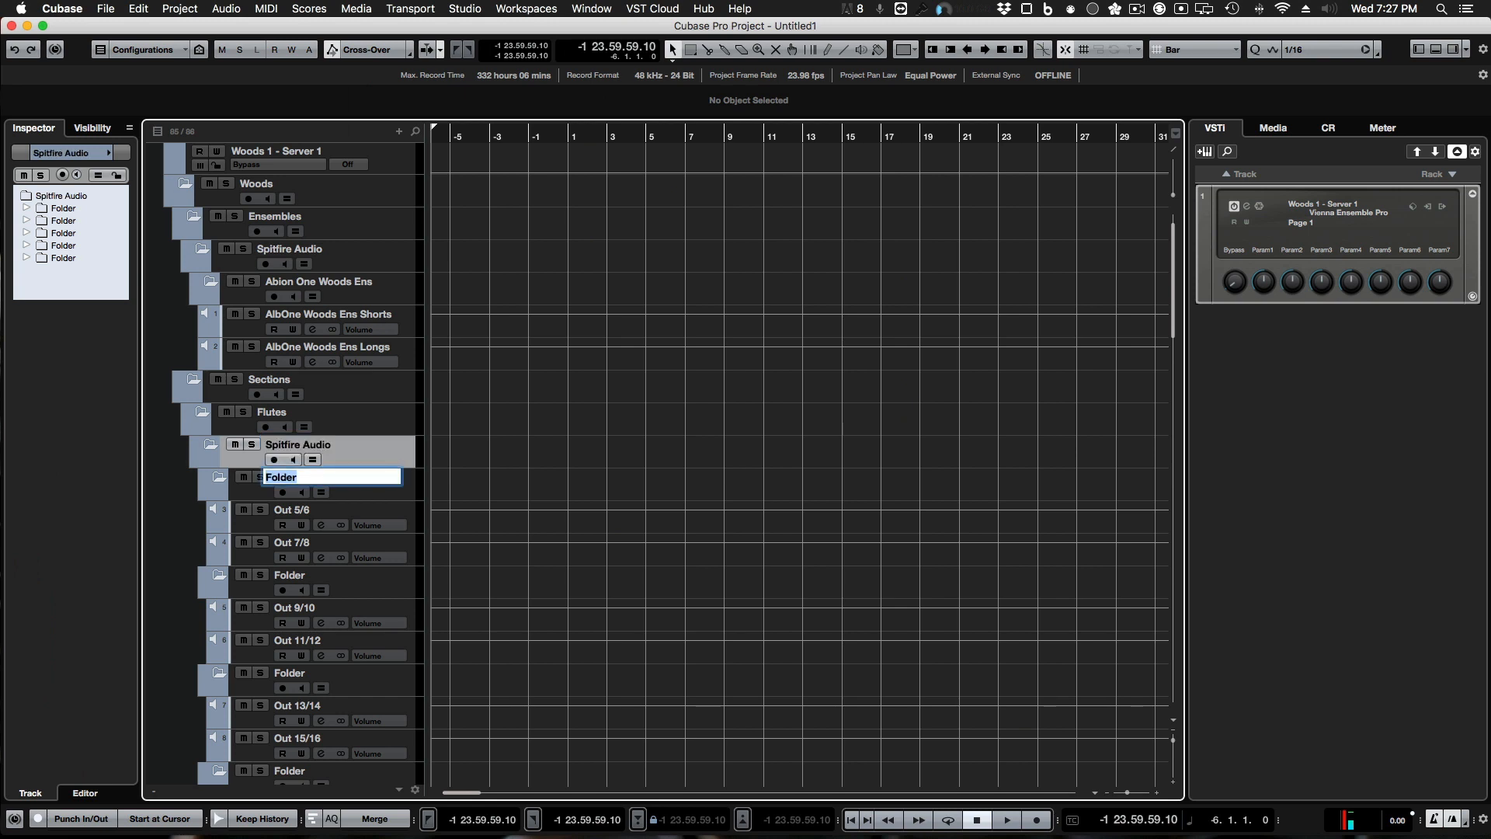
pyautogui.write('Solo Flute')
pyautogui.press('Tab')
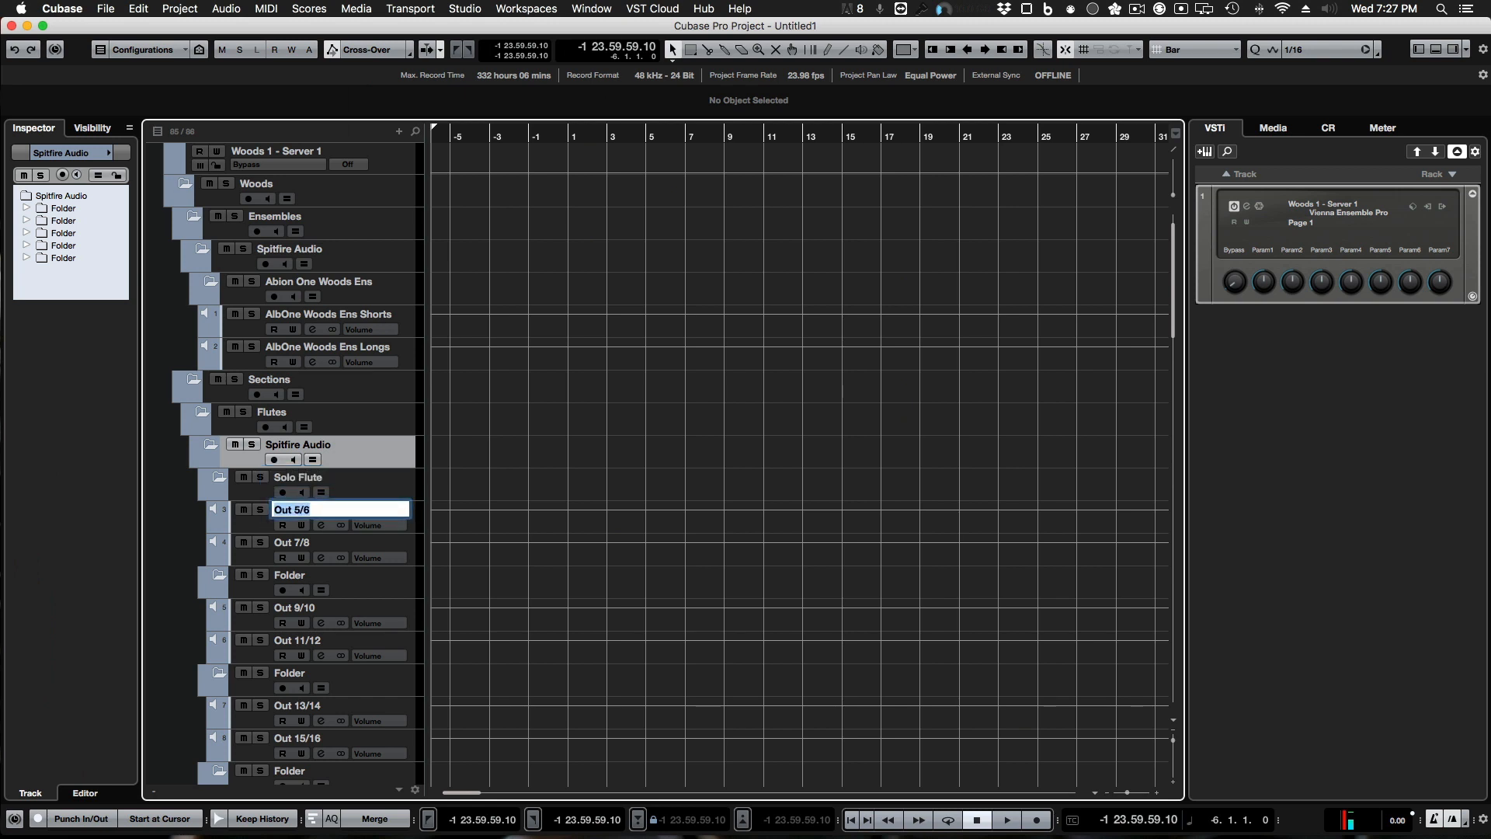
# Step: Rename Out 5/6 as "SPF Solo Flute Longs" and Out 7/8 as "SPF Solo Flute Shorts"
pyautogui.write('Long')
pyautogui.press('BackSpace')
pyautogui.press('BackSpace')
pyautogui.press('BackSpace')
pyautogui.press('BackSpace')
pyautogui.write('SPF')
pyautogui.write('Solo Flute Longs')
pyautogui.press('Tab')
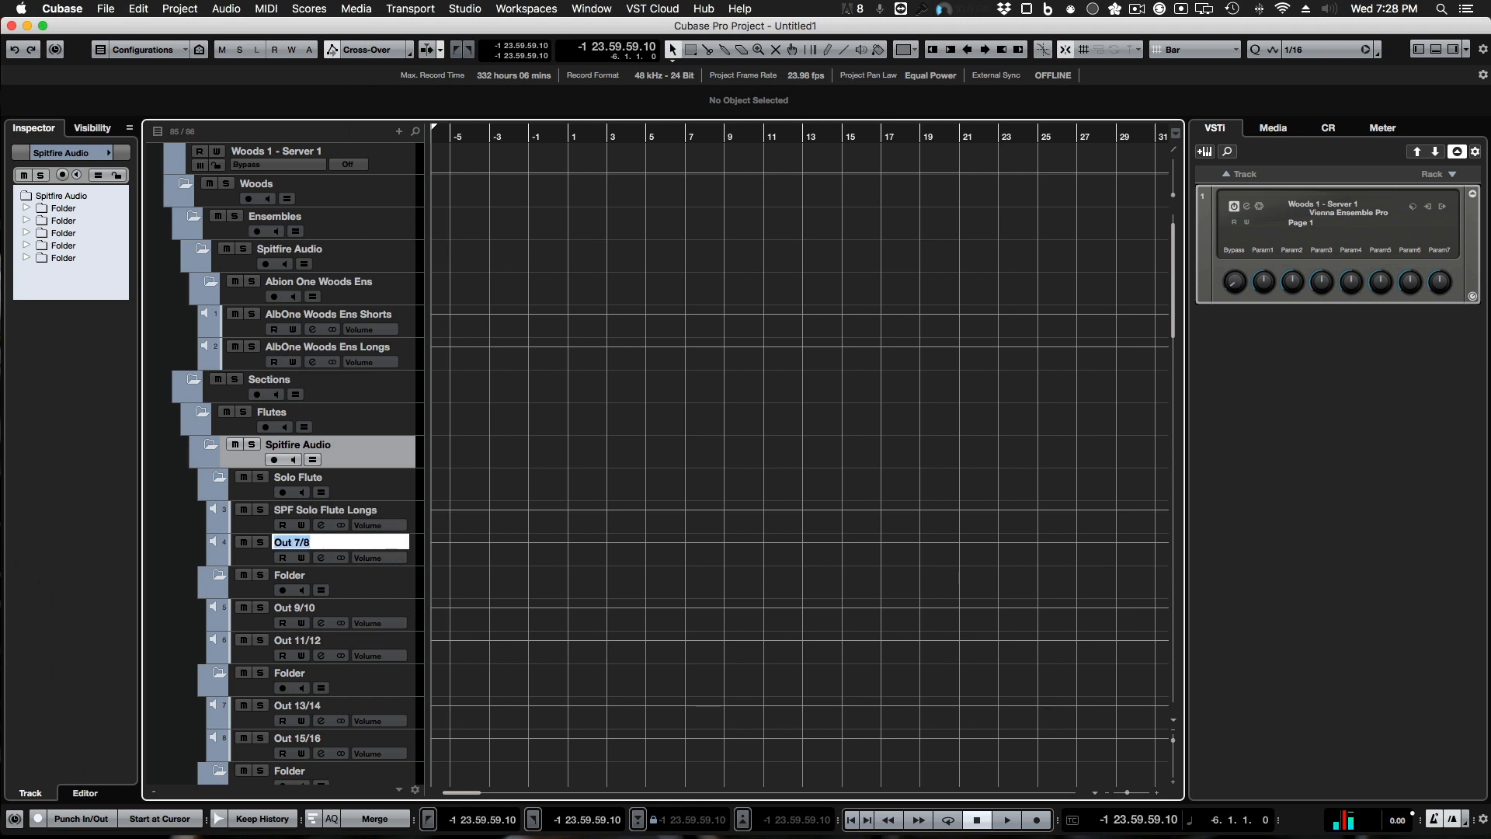
pyautogui.write('SPF Solo')
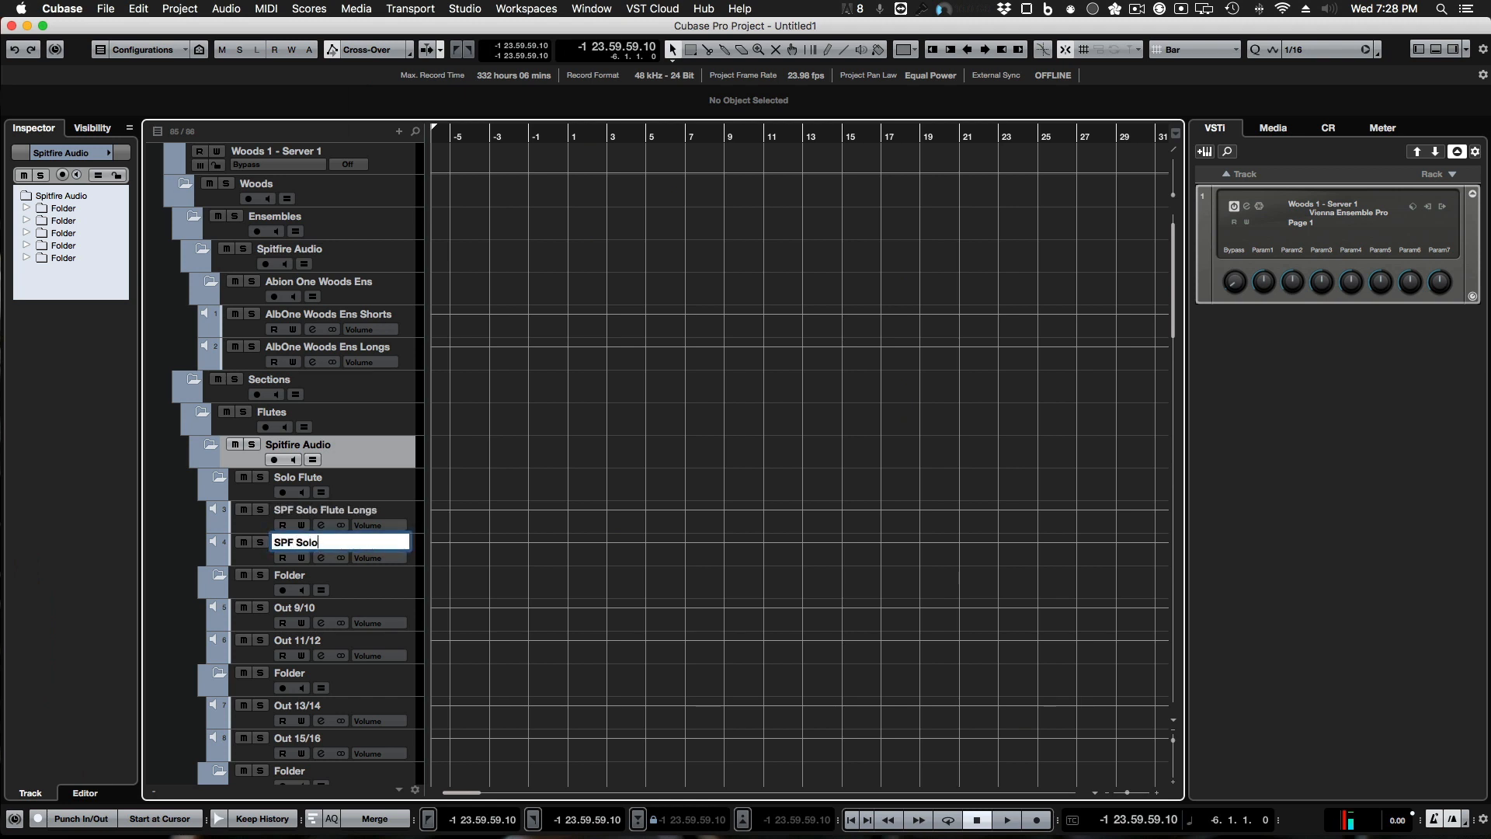
pyautogui.write(' Flute Shorts')
pyautogui.press('Tab')
# Step: Rename the folder containing Out 9/10 and Out 11/12 as "Flutes a2"
pyautogui.write('F')
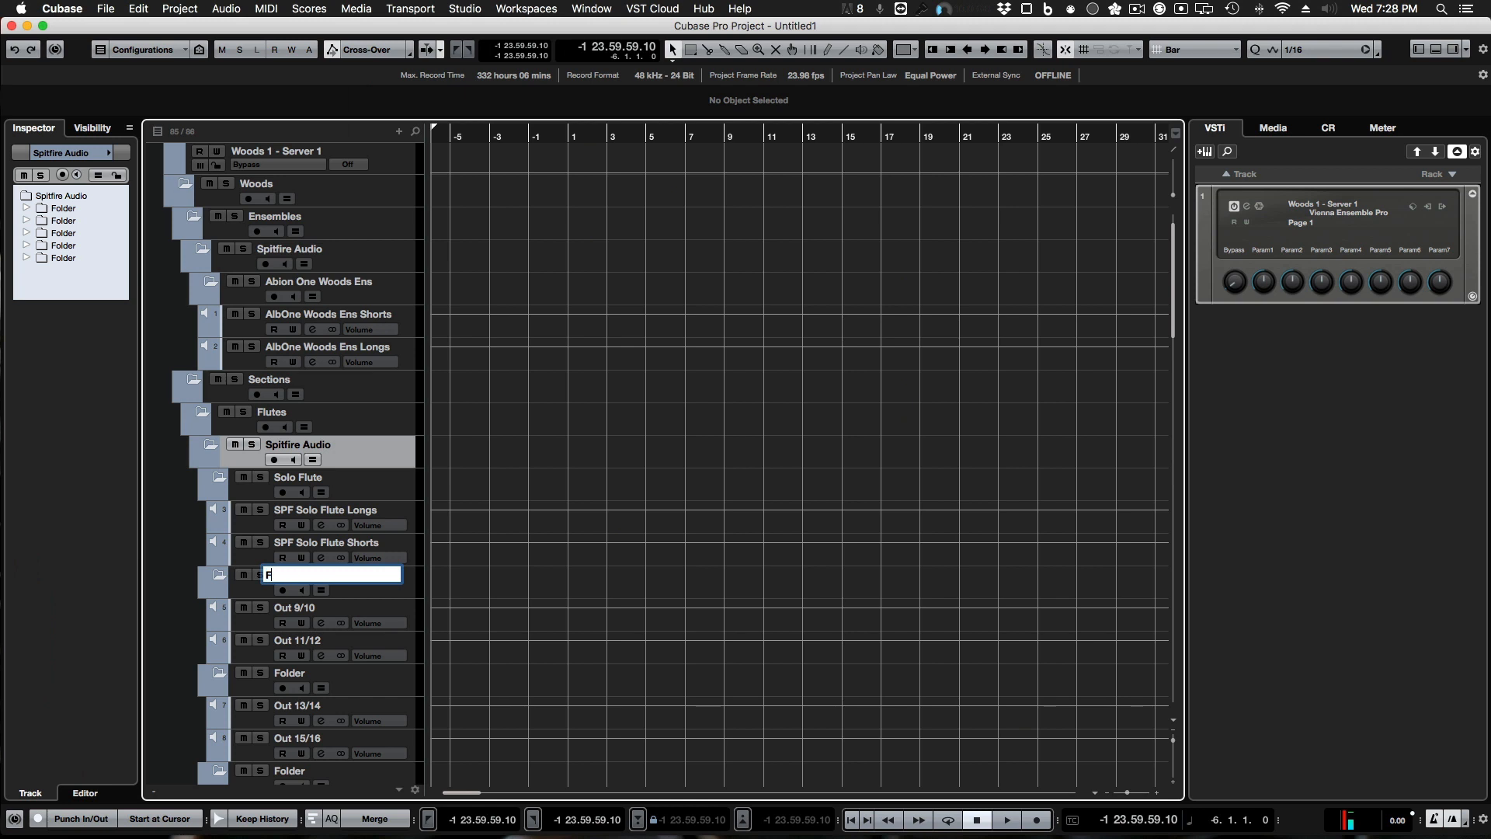
pyautogui.write('lutes a2')
pyautogui.press('Tab')
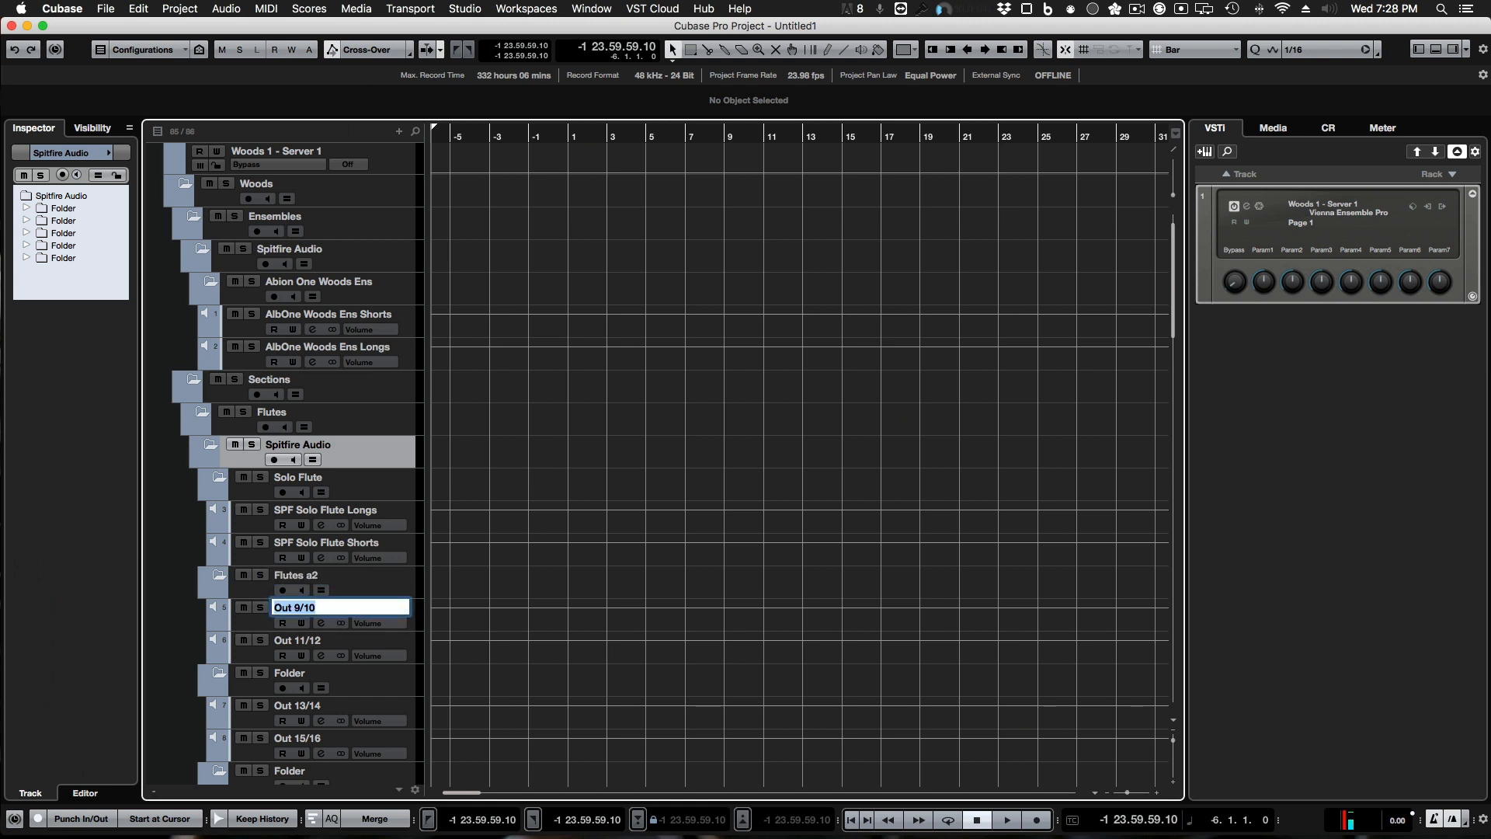
# Step: Rename Out 9/10 as "SPF Flutes a2 Longs" and Out 11/12 as "SPF Flutes a2 Shorts"
pyautogui.write('SF')
pyautogui.press('BackSpace')
pyautogui.write('PF Flues')
pyautogui.press('BackSpace')
pyautogui.press('BackSpace')
pyautogui.write('tes a2 Longs')
pyautogui.press('Tab')
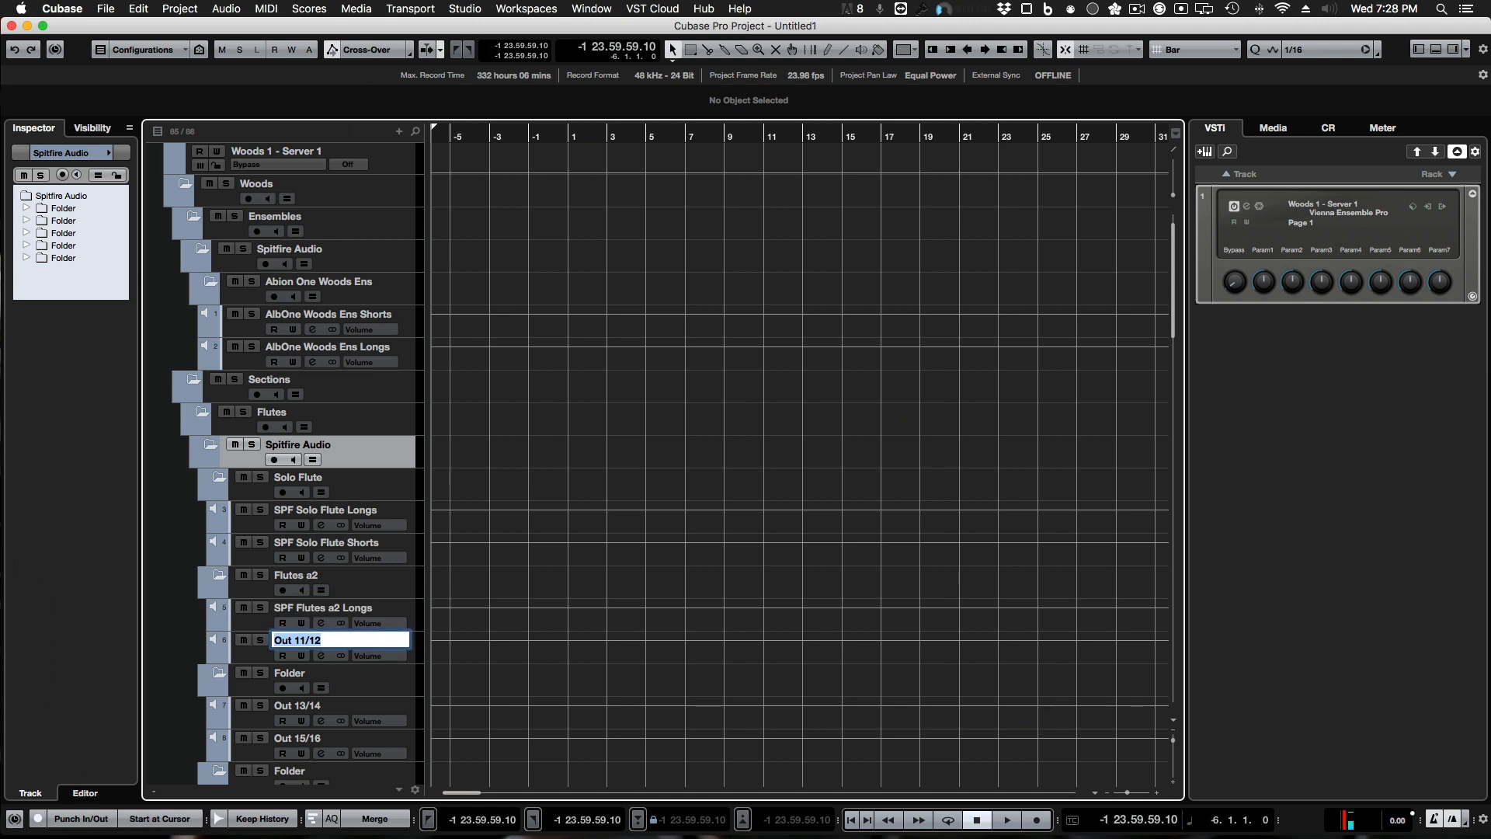
pyautogui.write('SPF Flutes a2 Shorts')
pyautogui.press('Tab')
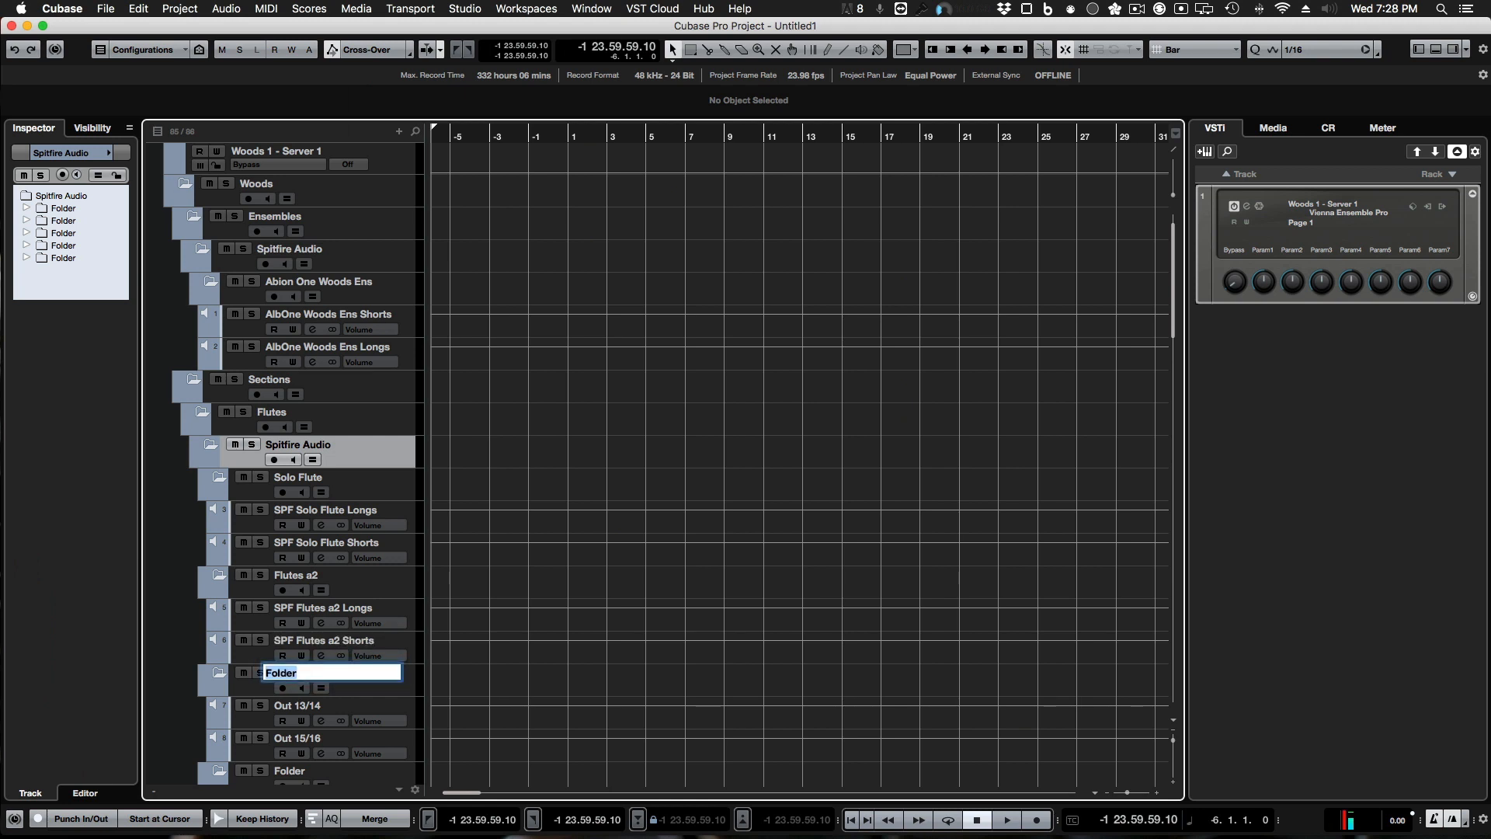
# Step: Look through the whole track list and check the renamed channels in the MixConsole
pyautogui.scroll(-4, 531, 627)
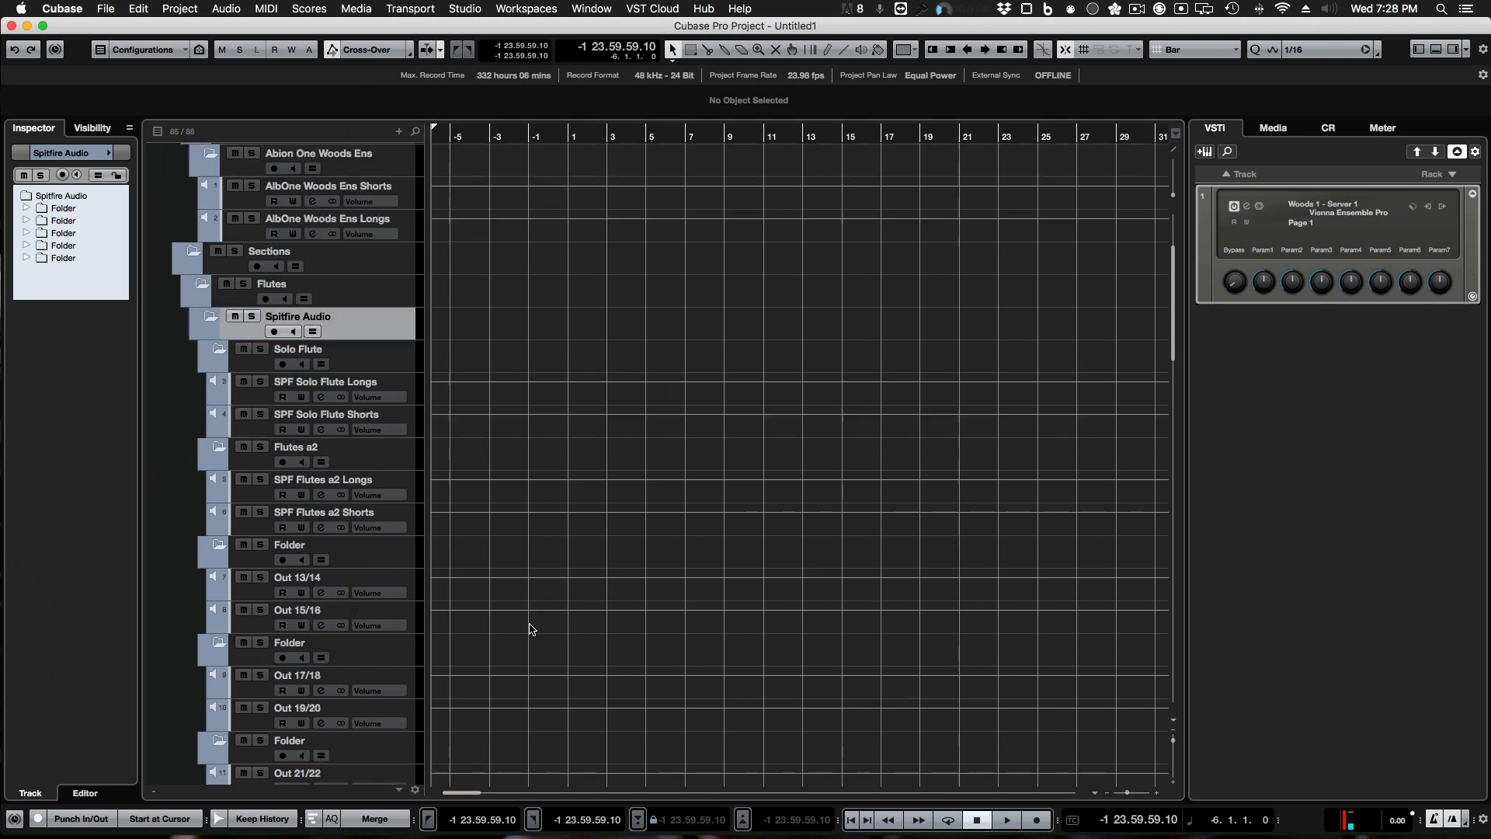
pyautogui.scroll(-20, 530, 628)
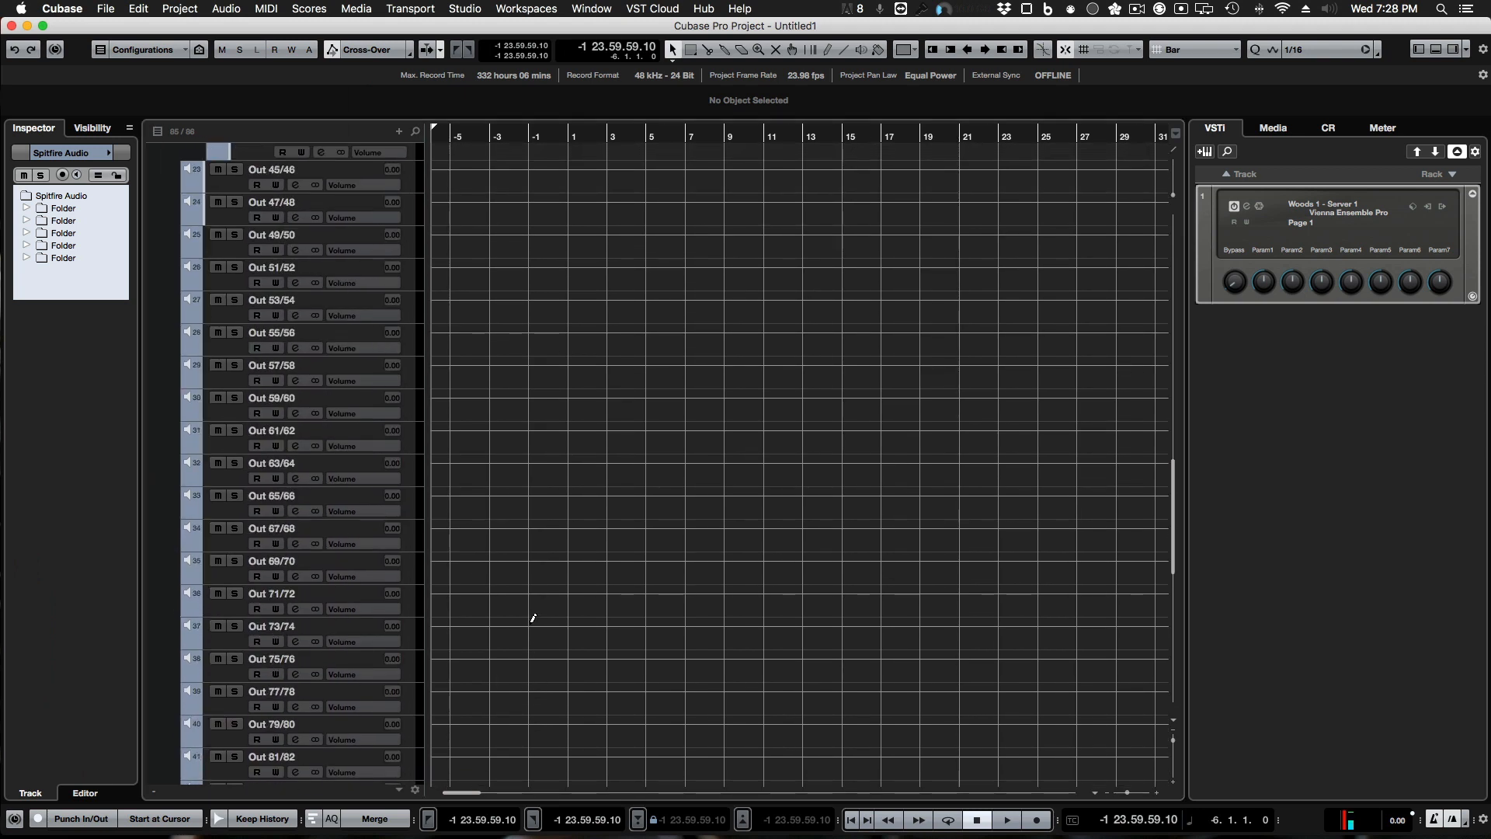
pyautogui.scroll(18, 530, 620)
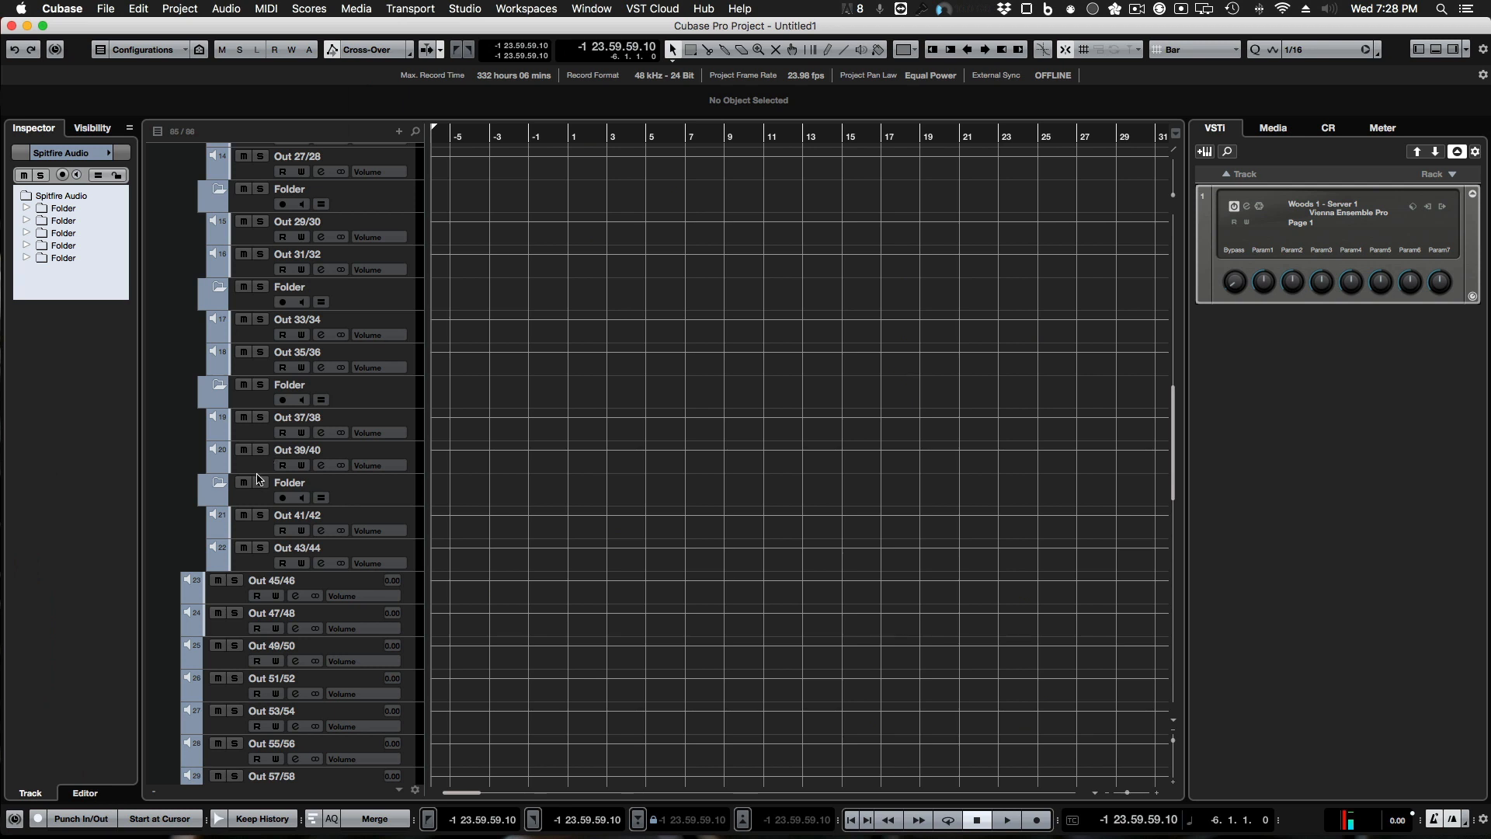
pyautogui.scroll(20, 459, 504)
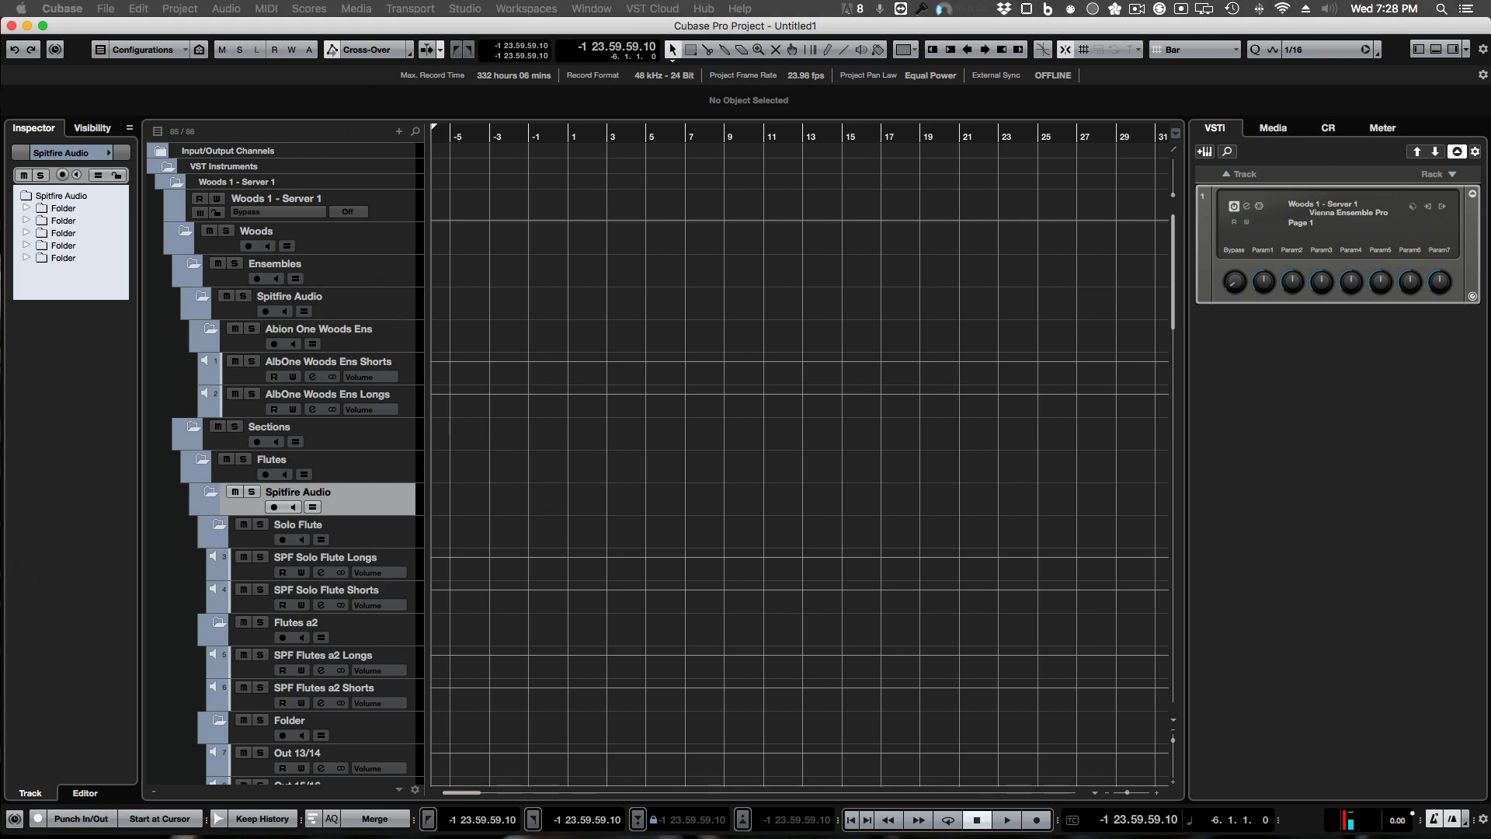
pyautogui.press('F3')
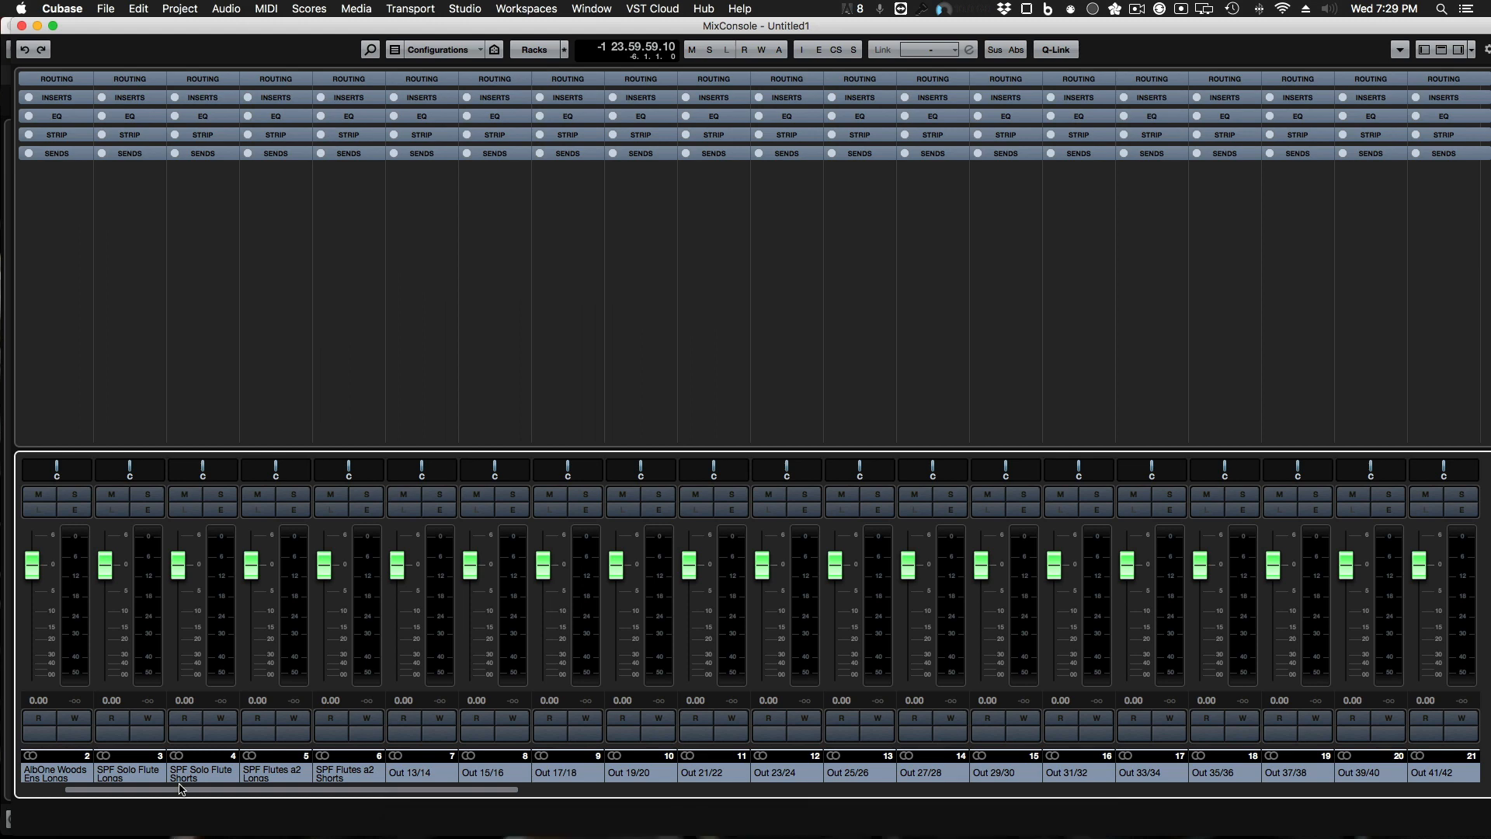
pyautogui.press('F3')
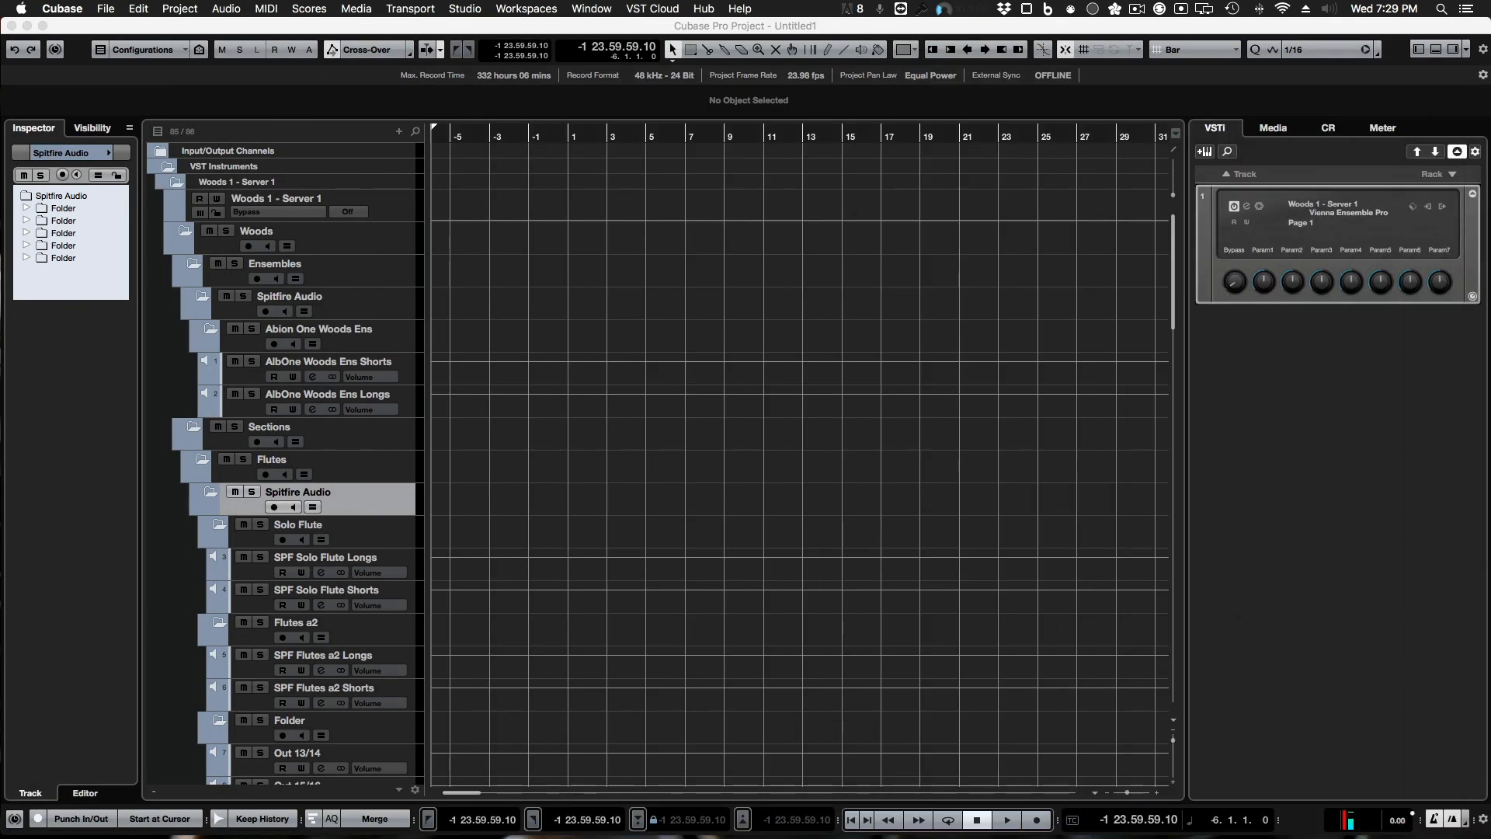
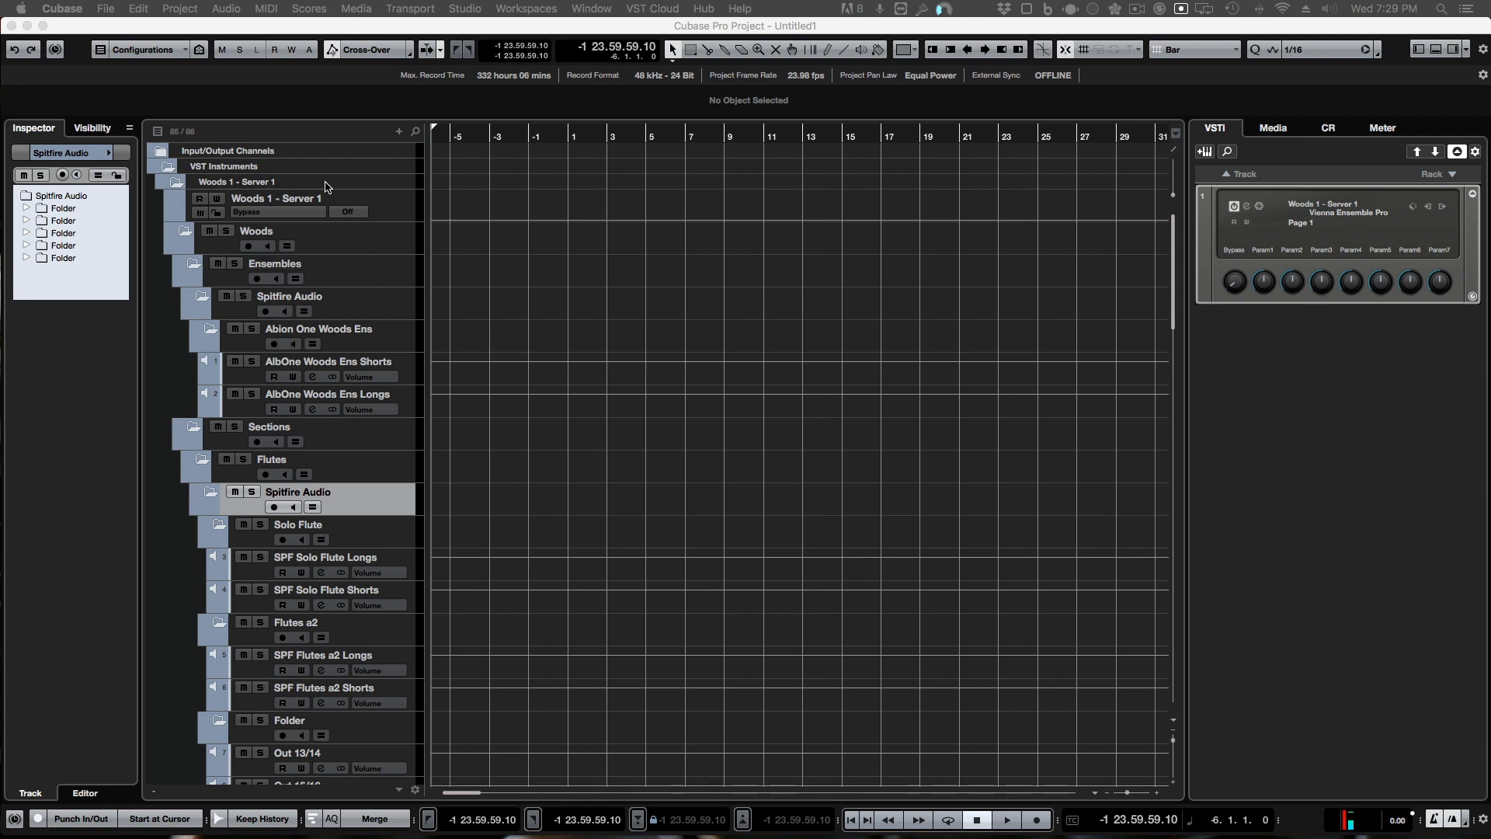
# Step: Put all remaining loose outputs from Out 45/46 through Out 123/124 into one new folder
pyautogui.click(401, 184)
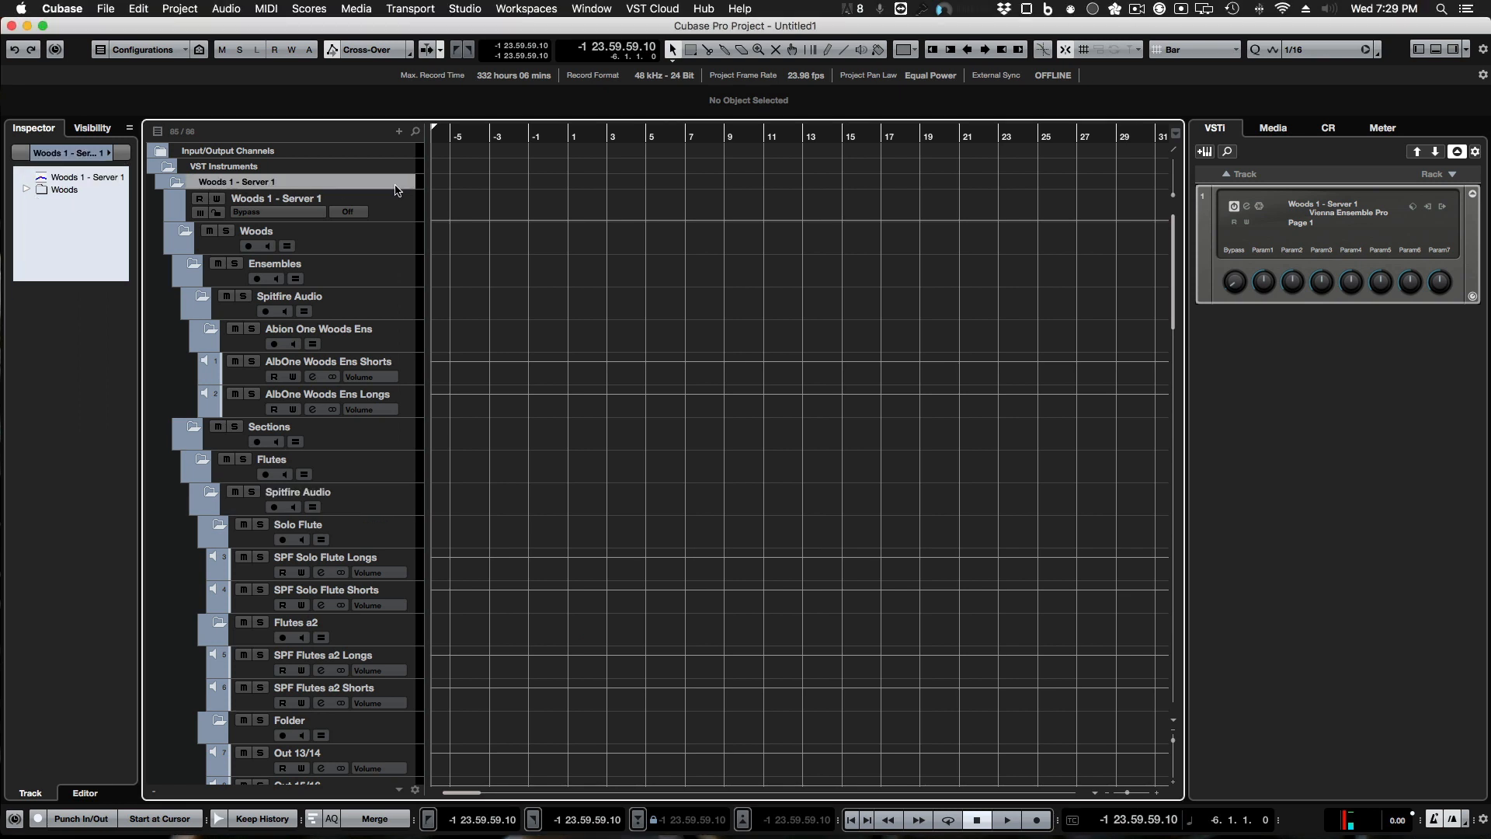
pyautogui.scroll(-20, 390, 326)
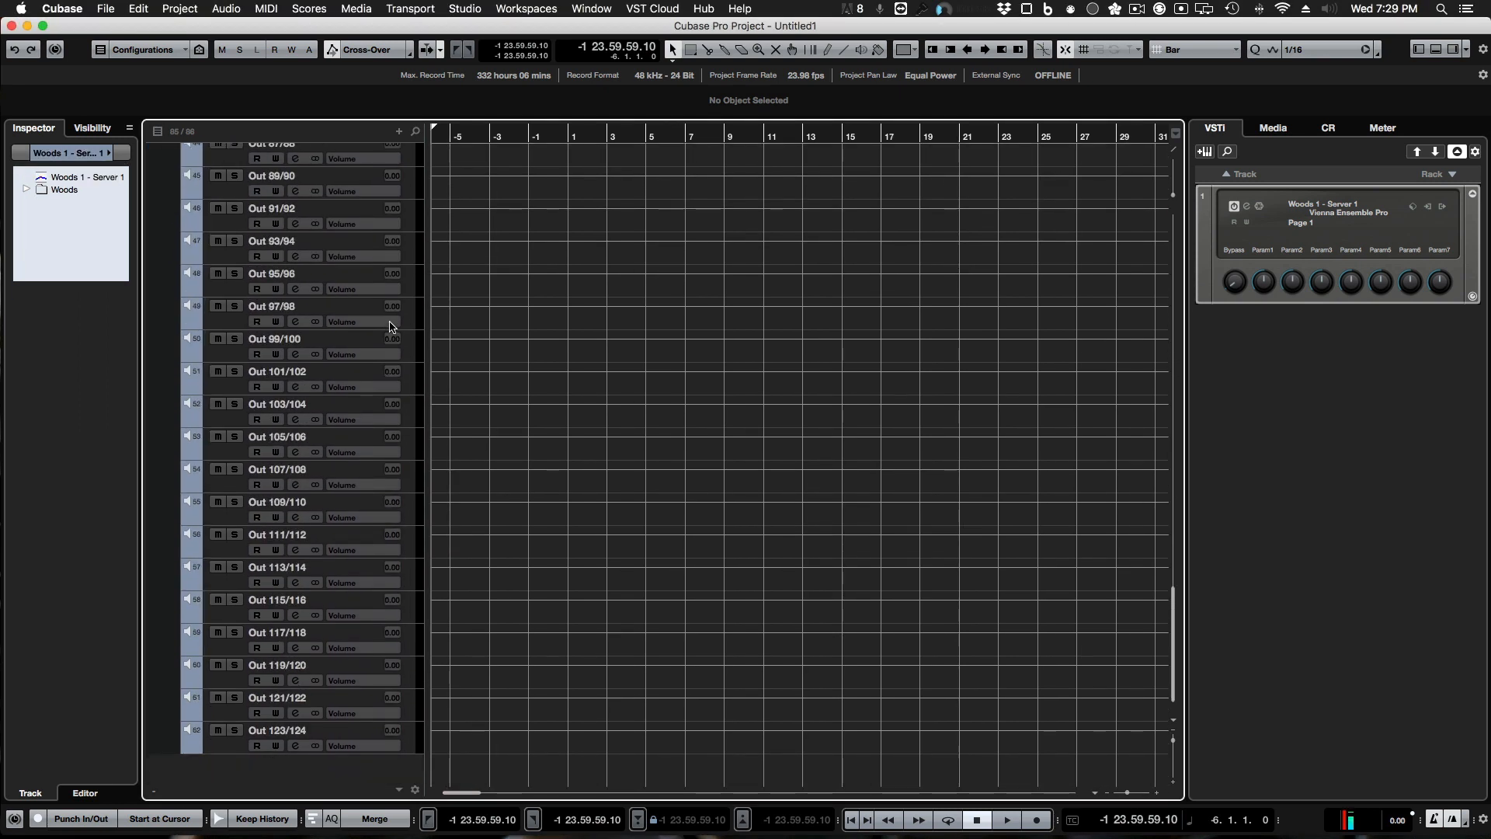
pyautogui.click(404, 746)
pyautogui.scroll(10, 415, 720)
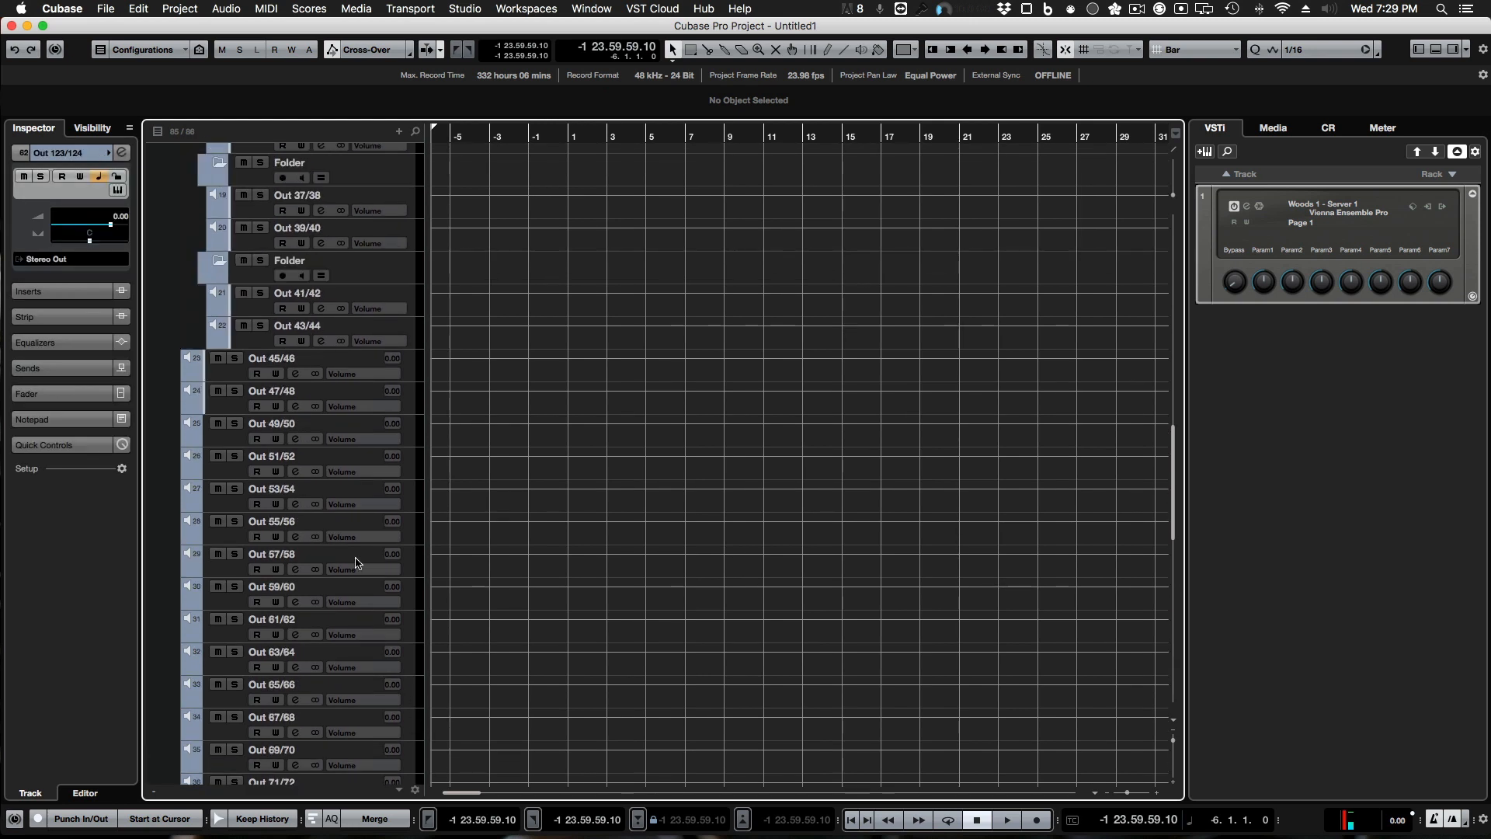
pyautogui.keyDown('shift'); pyautogui.click(224, 370); pyautogui.keyUp('shift')
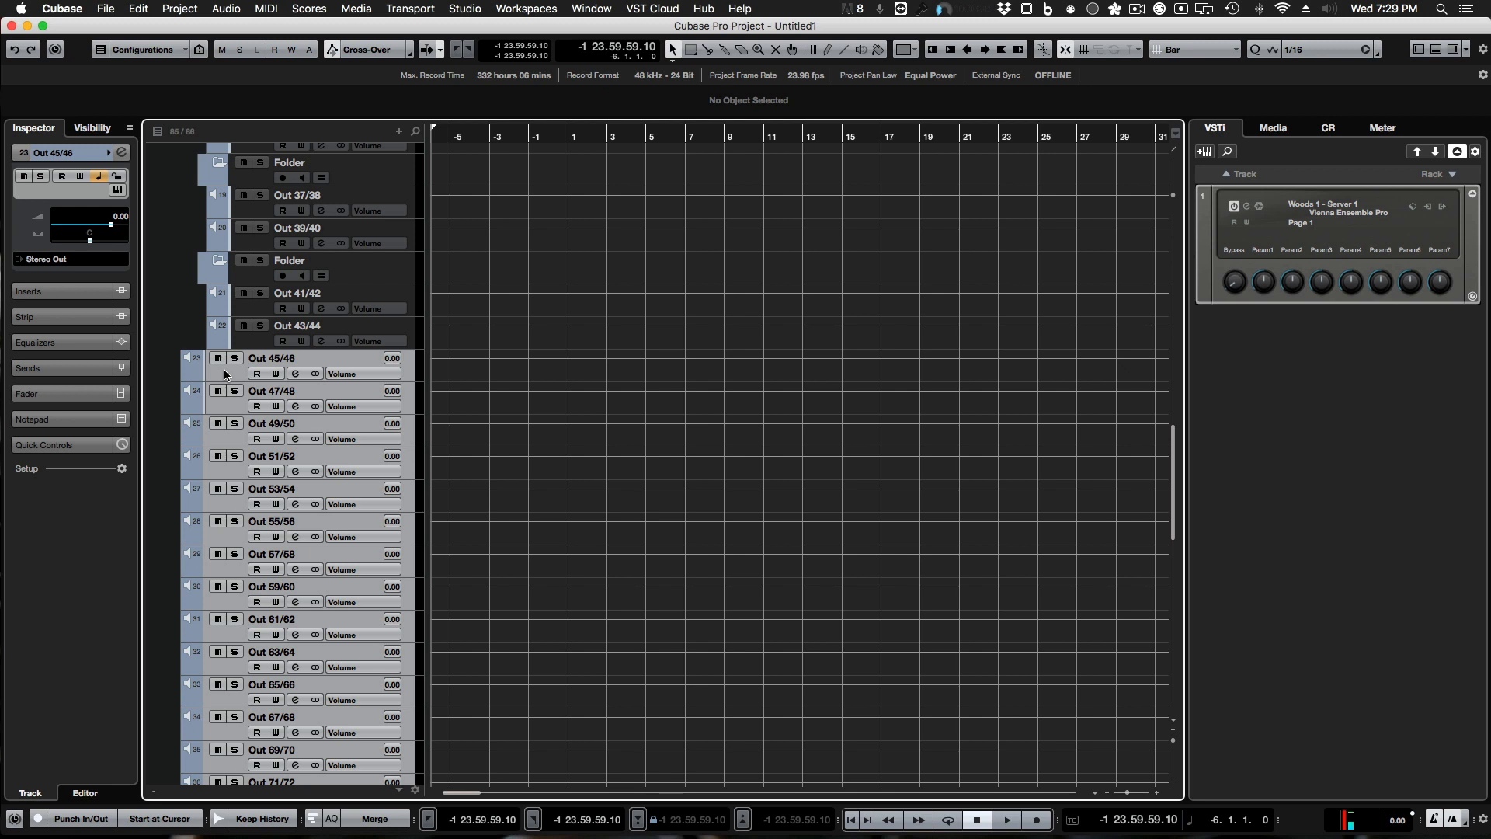
pyautogui.press('super+shift+f')
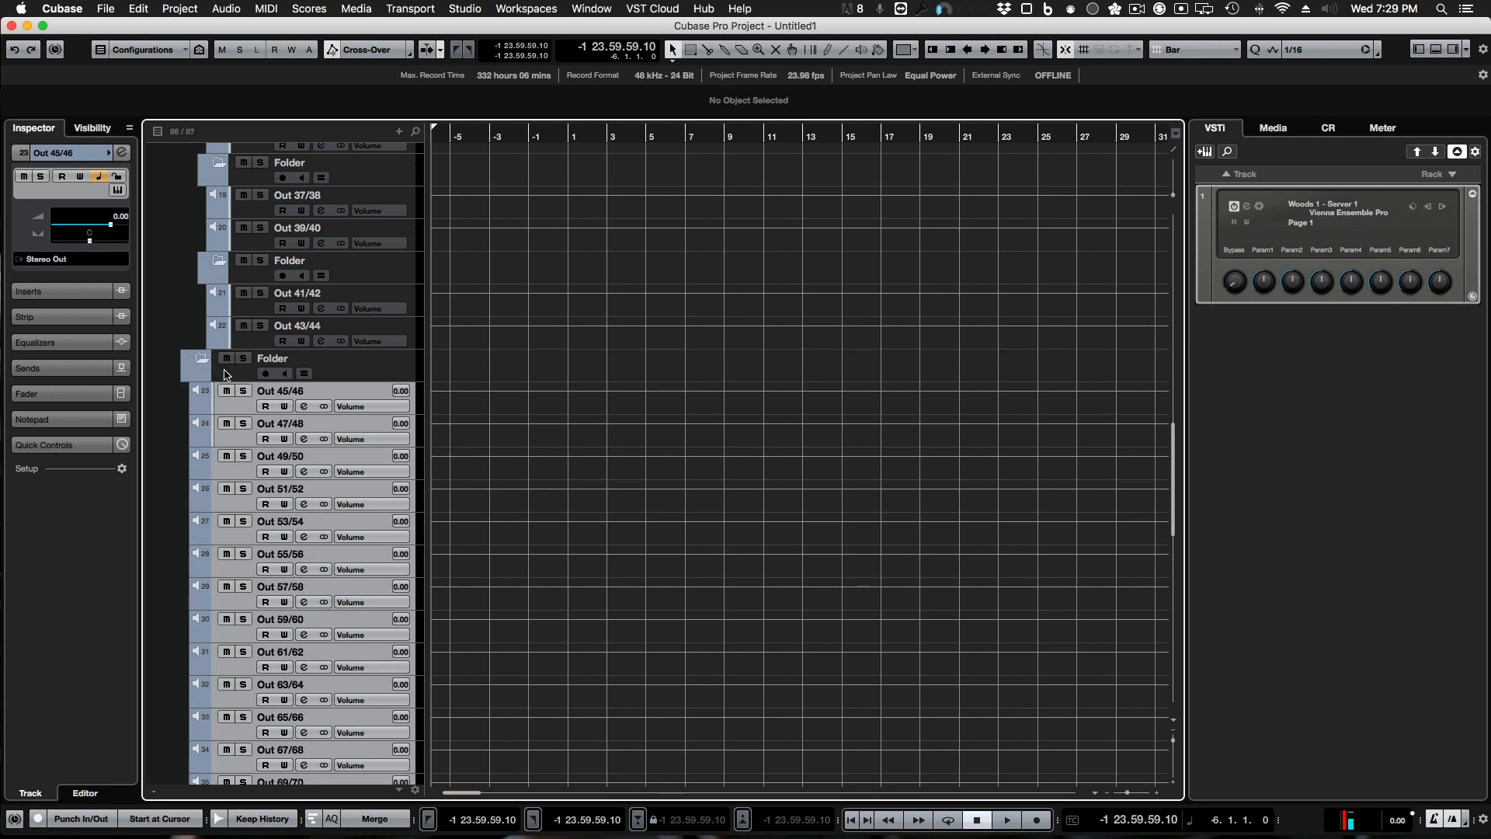
# Step: Select every track from the Woods 1 - Server 1 folder down to Out 123/124
pyautogui.click(348, 377)
pyautogui.scroll(-10, 374, 479)
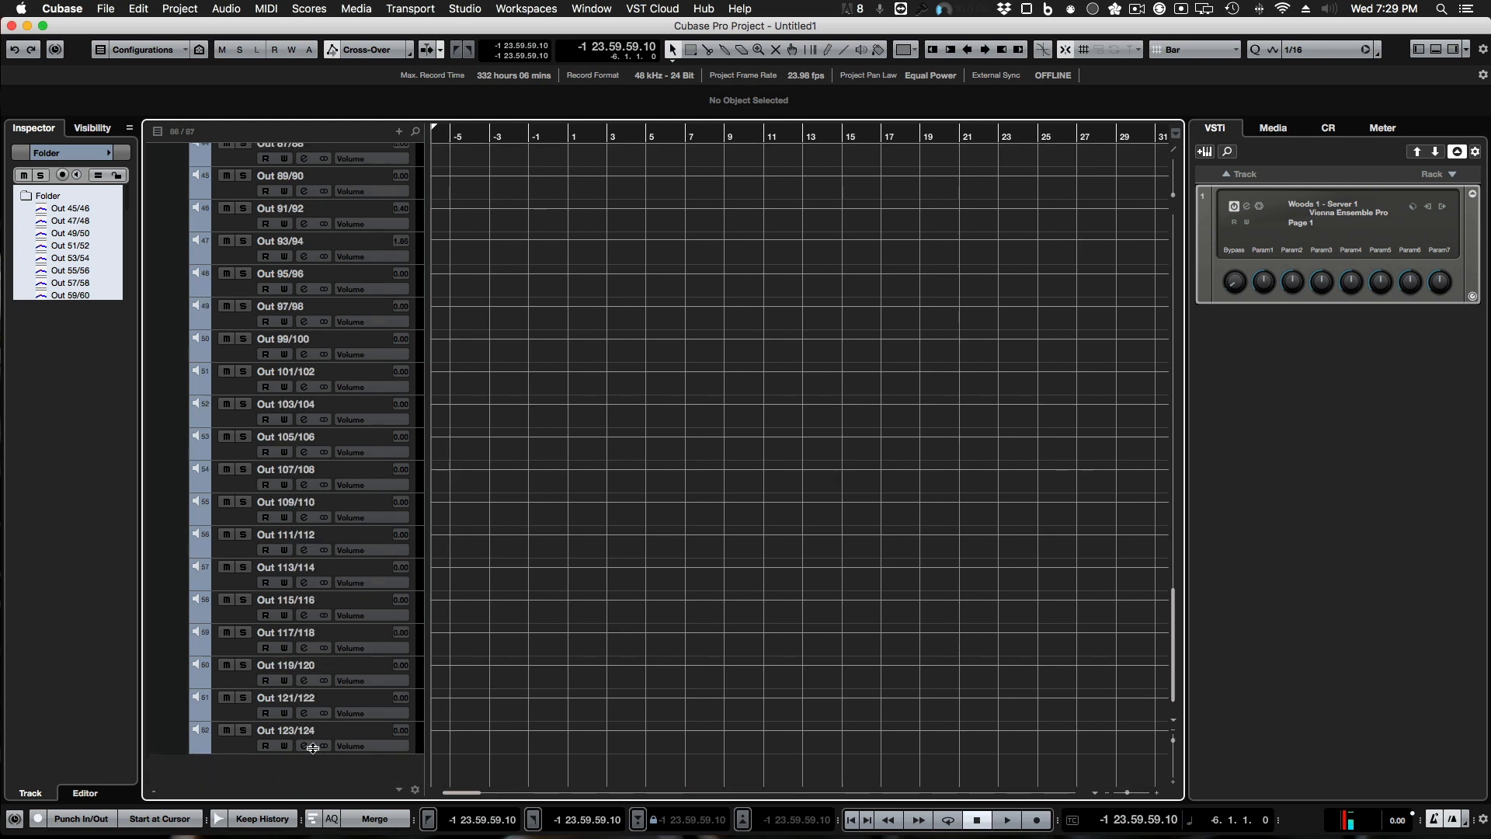
pyautogui.click(243, 748)
pyautogui.scroll(15, 327, 634)
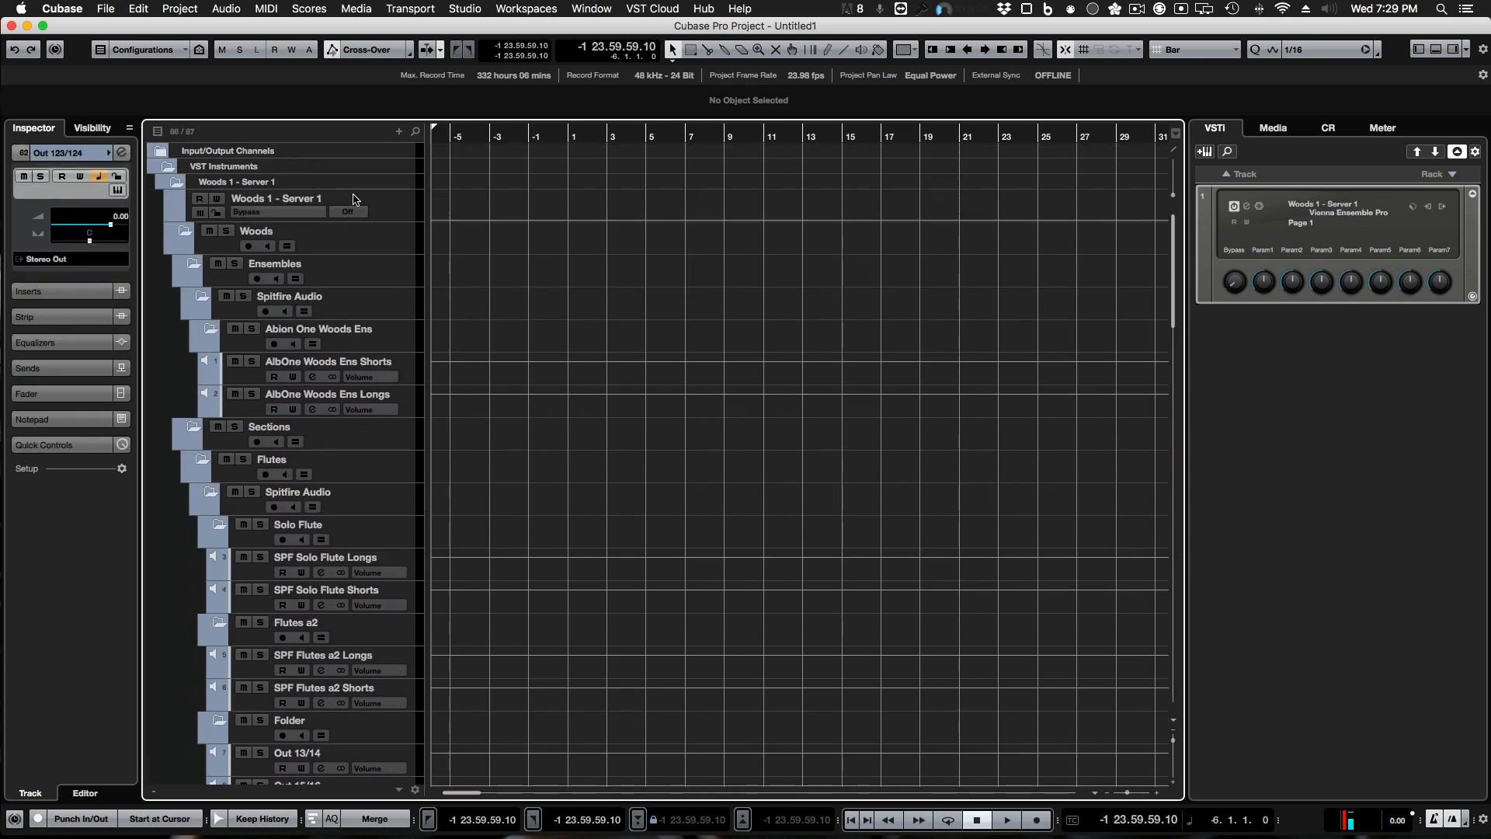
pyautogui.click(365, 187)
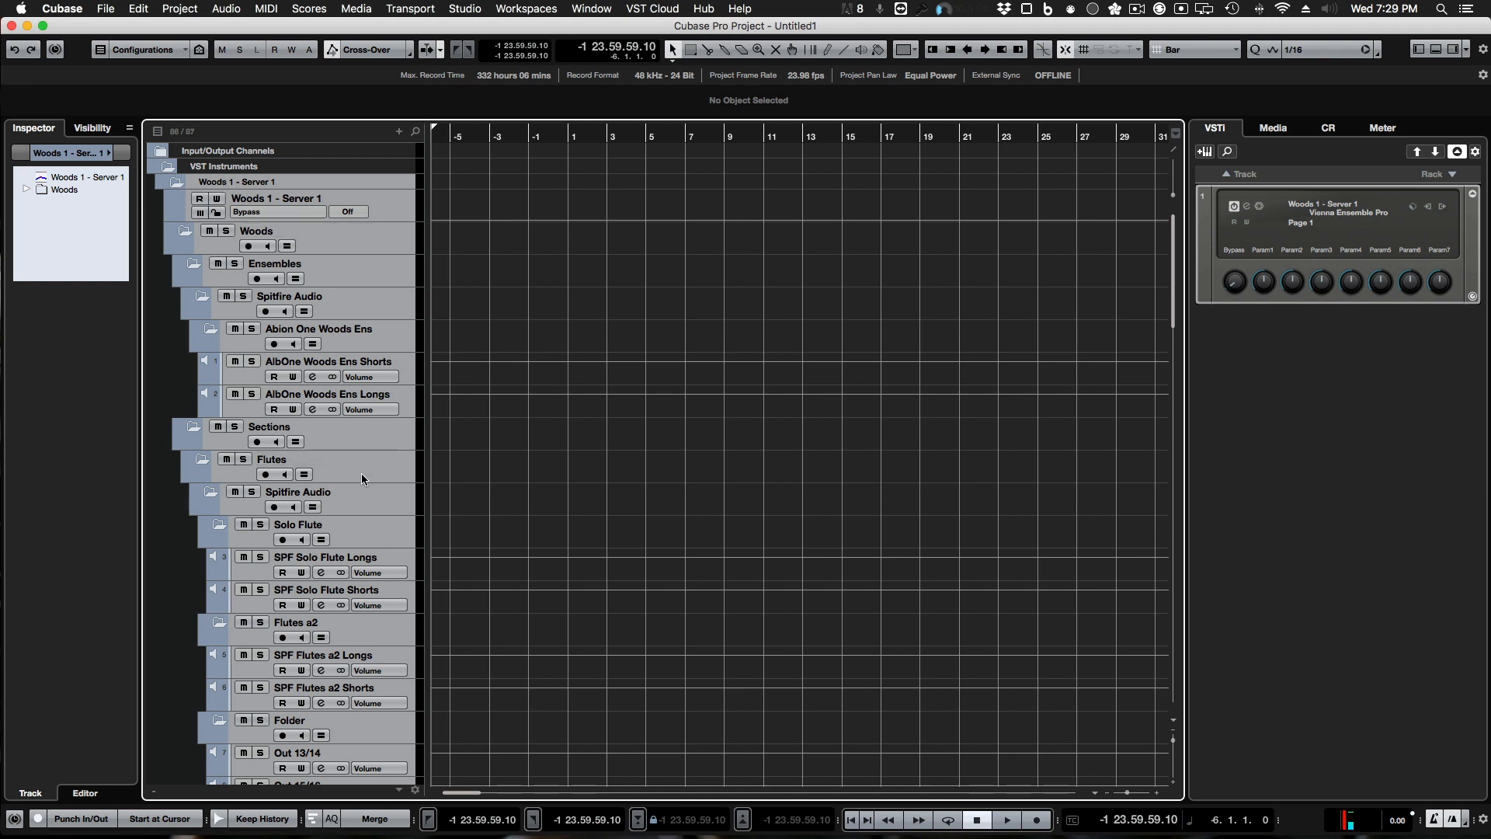
pyautogui.scroll(-3, 370, 592)
pyautogui.scroll(-15, 367, 584)
pyautogui.scroll(18, 367, 585)
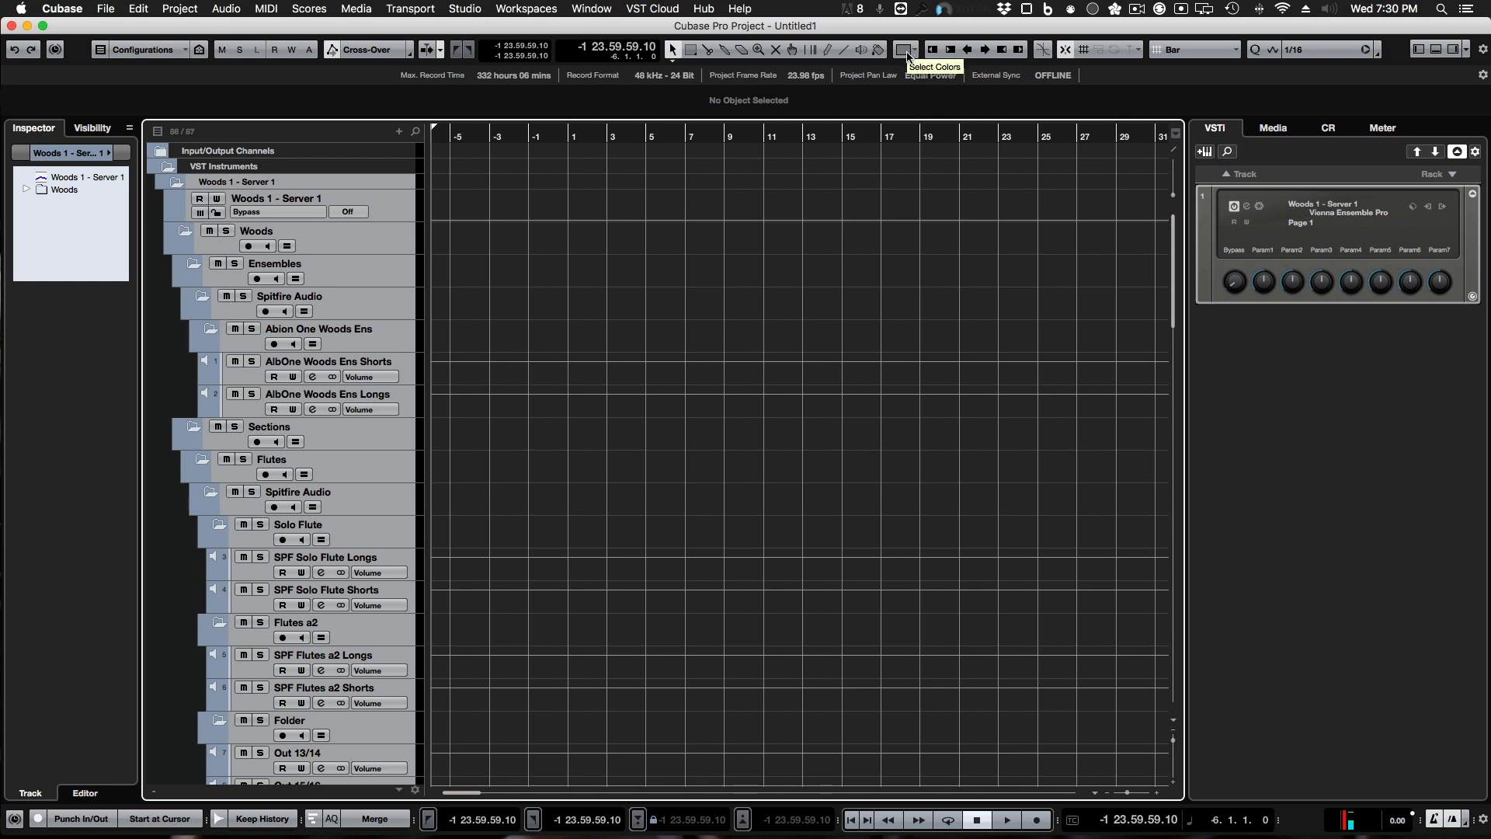
# Step: Rename Color 11 in the project colours as "Woods"
pyautogui.click(1485, 50)
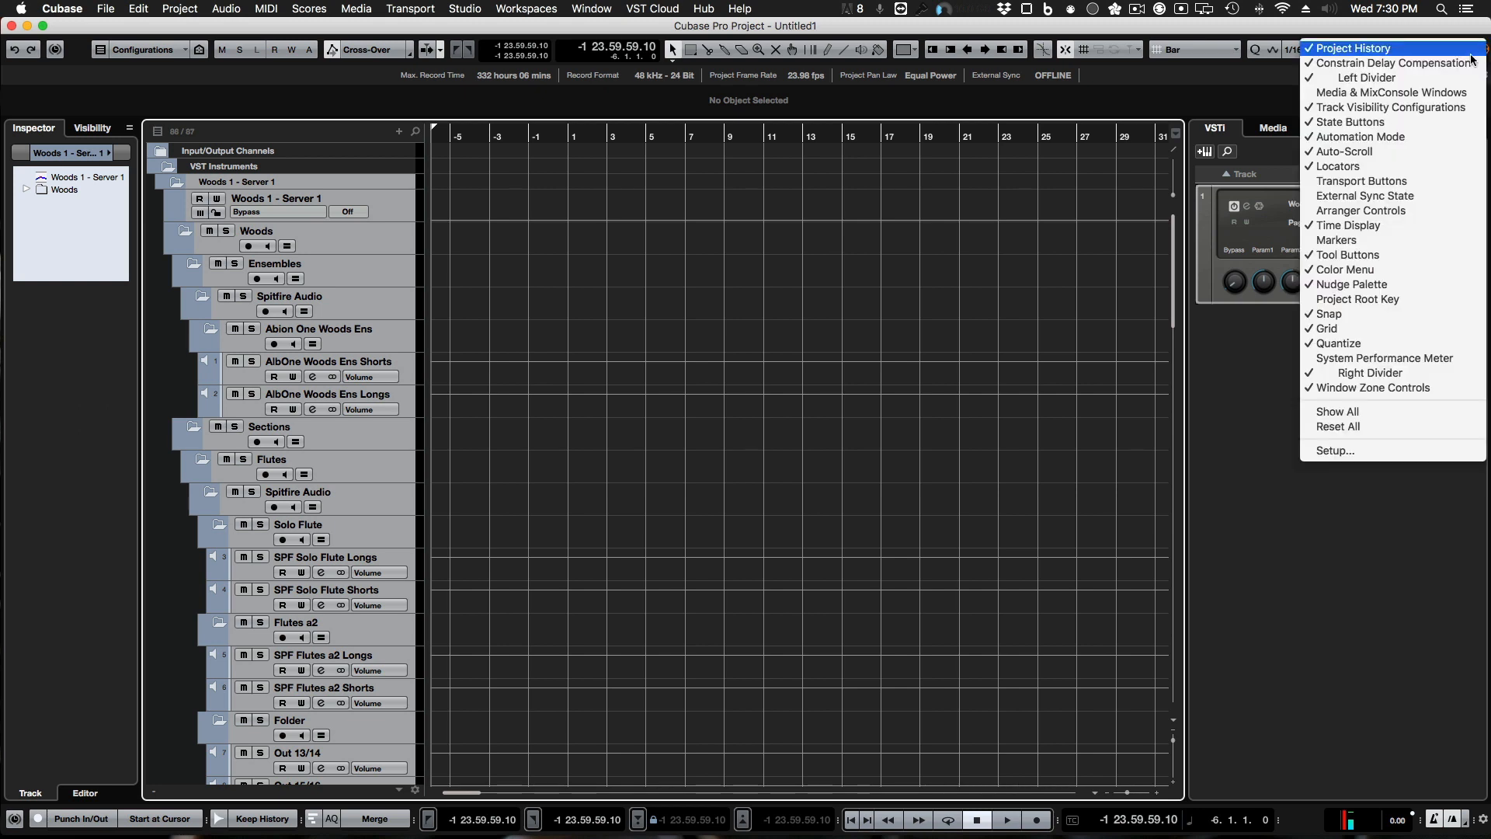
pyautogui.click(867, 30)
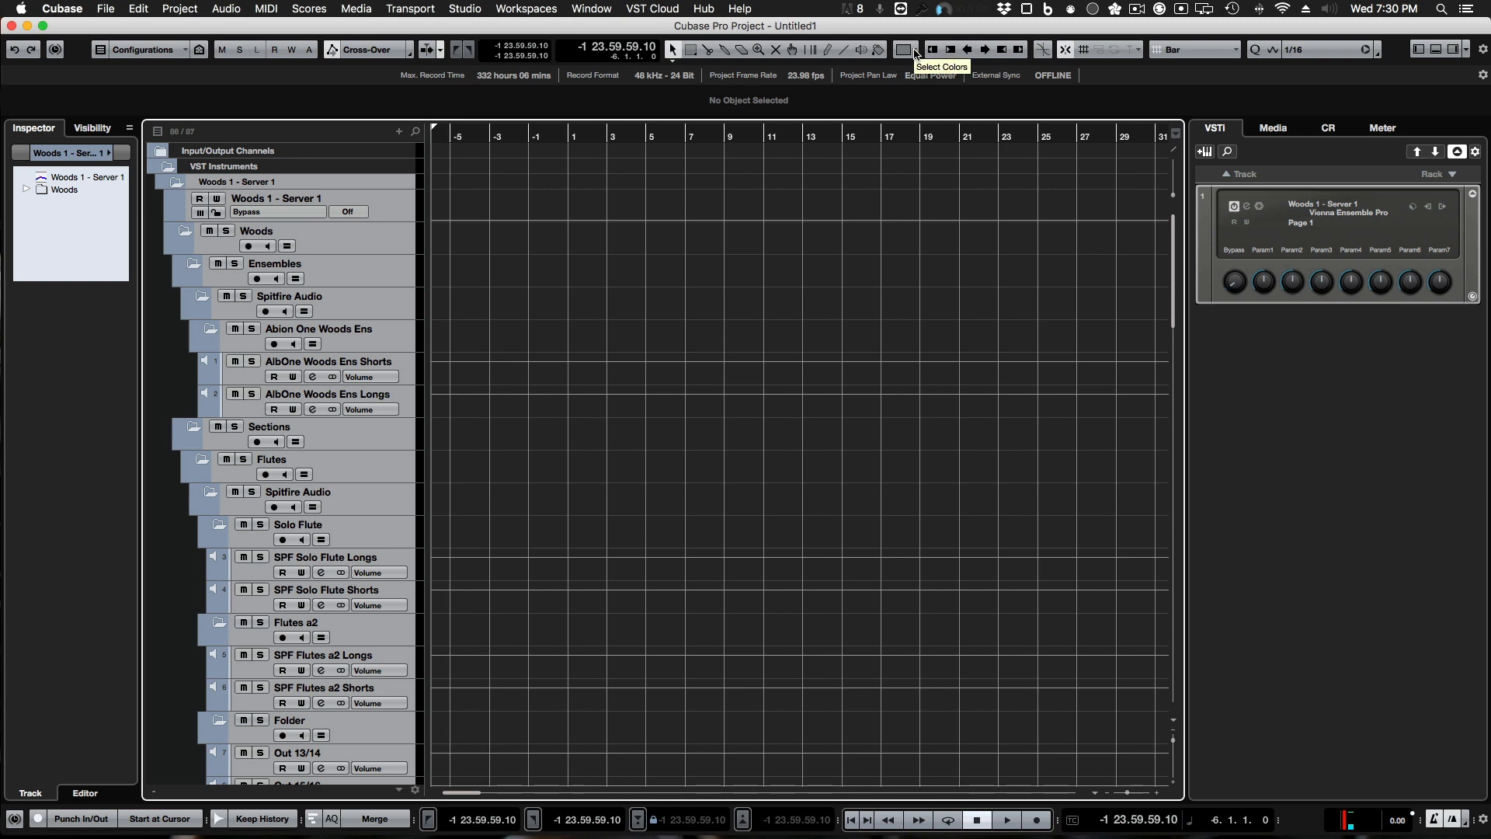
pyautogui.click(916, 53)
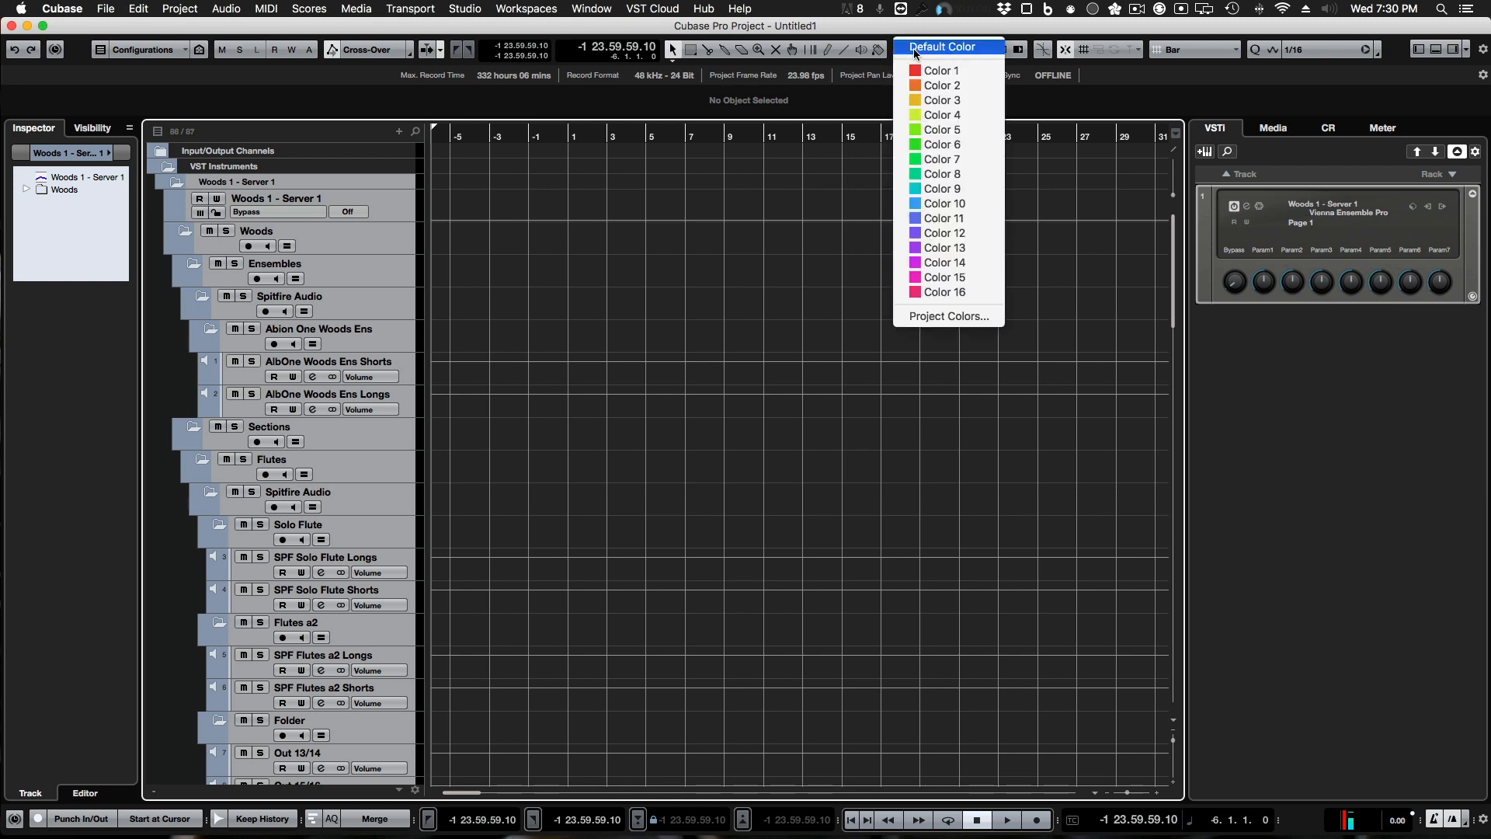
pyautogui.click(933, 317)
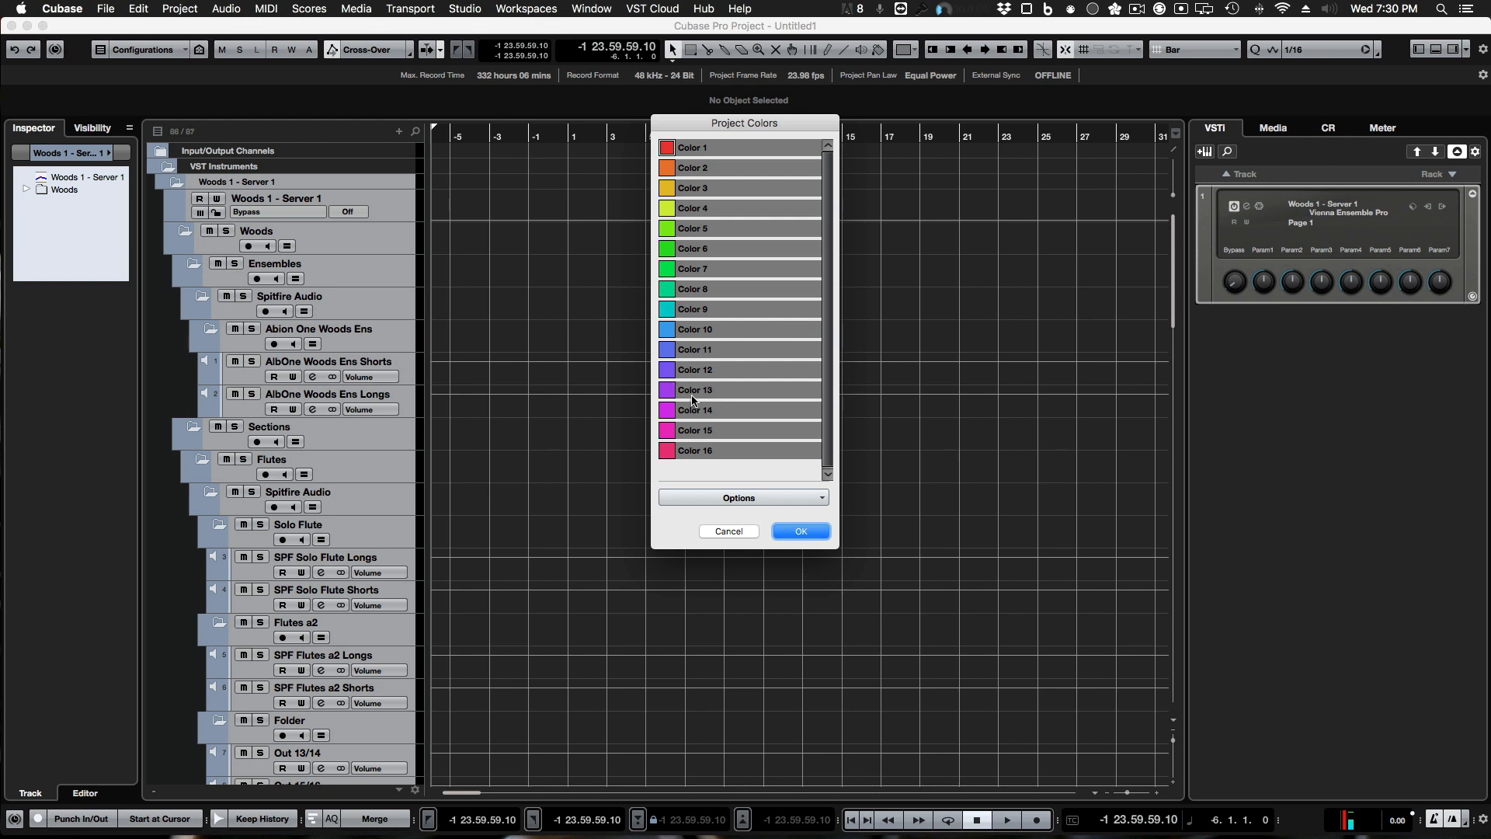
pyautogui.doubleClick(702, 351)
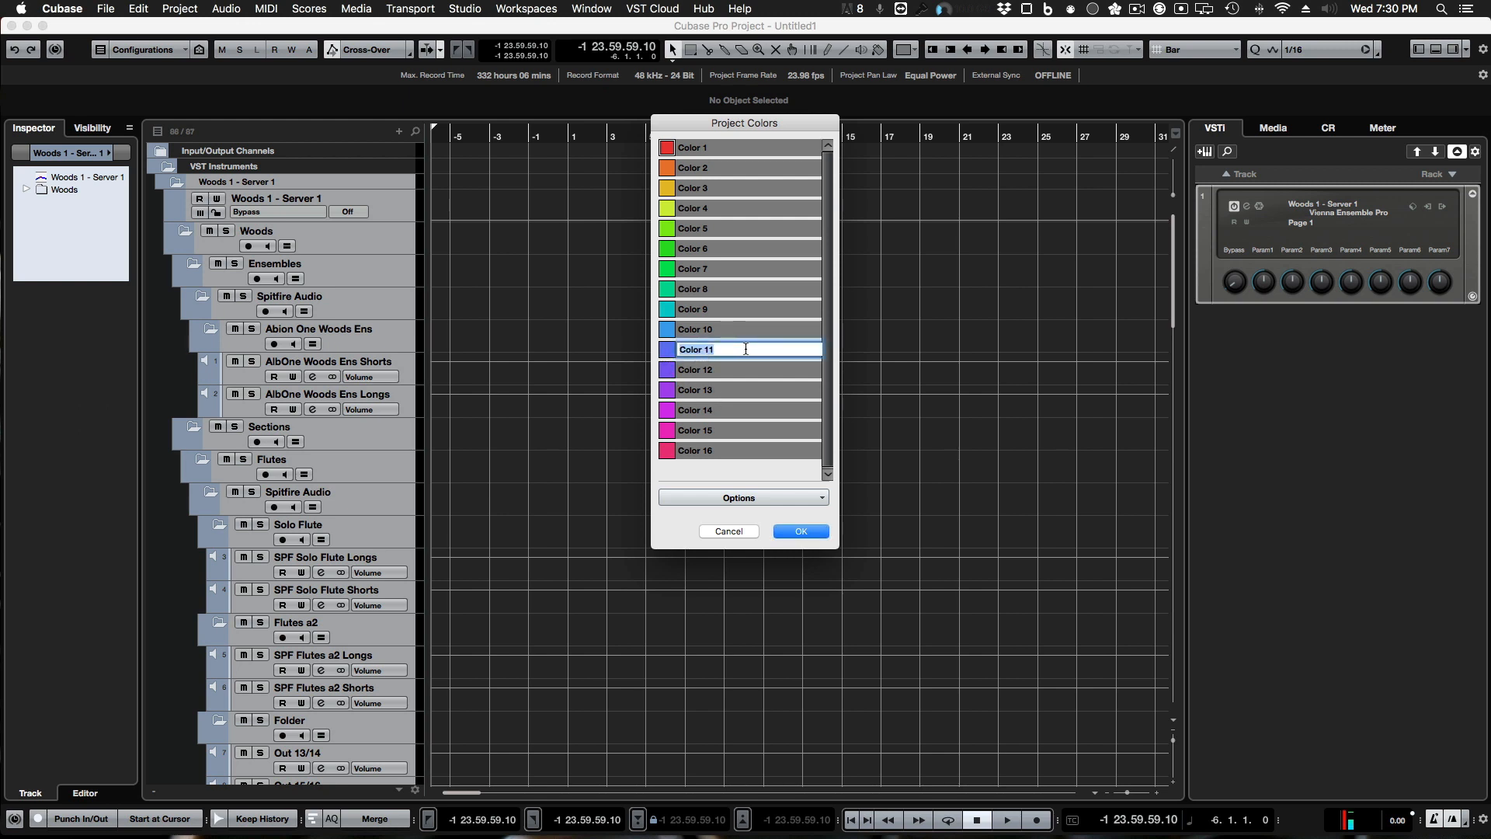
pyautogui.write('Woods')
# Step: Change the Woods project colour to a dark blue with saturation 94 and brightness 66, and accept the palette
pyautogui.click(668, 351)
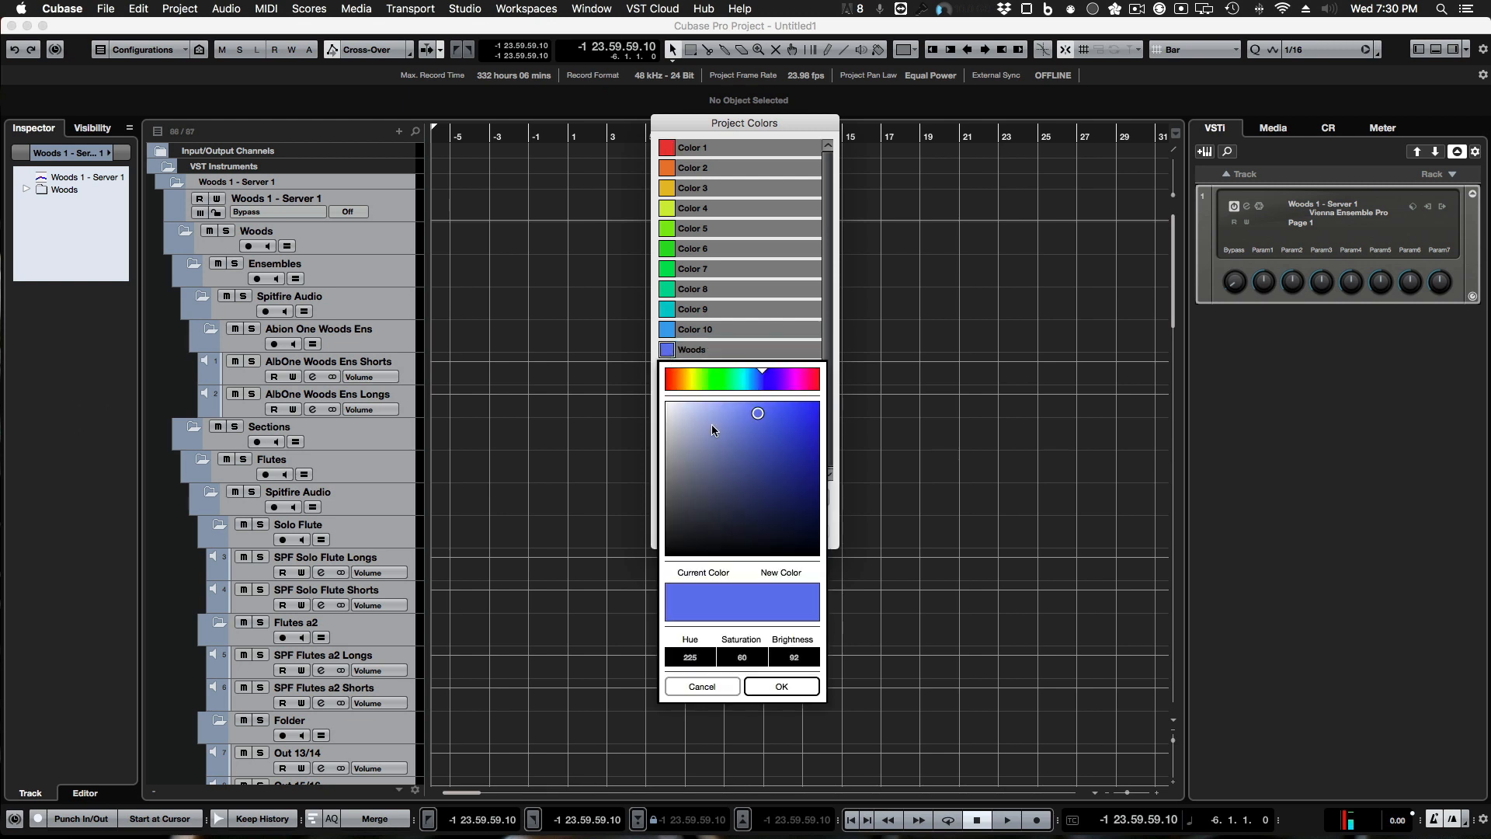
pyautogui.moveTo(762, 413); pyautogui.dragTo(812, 457)
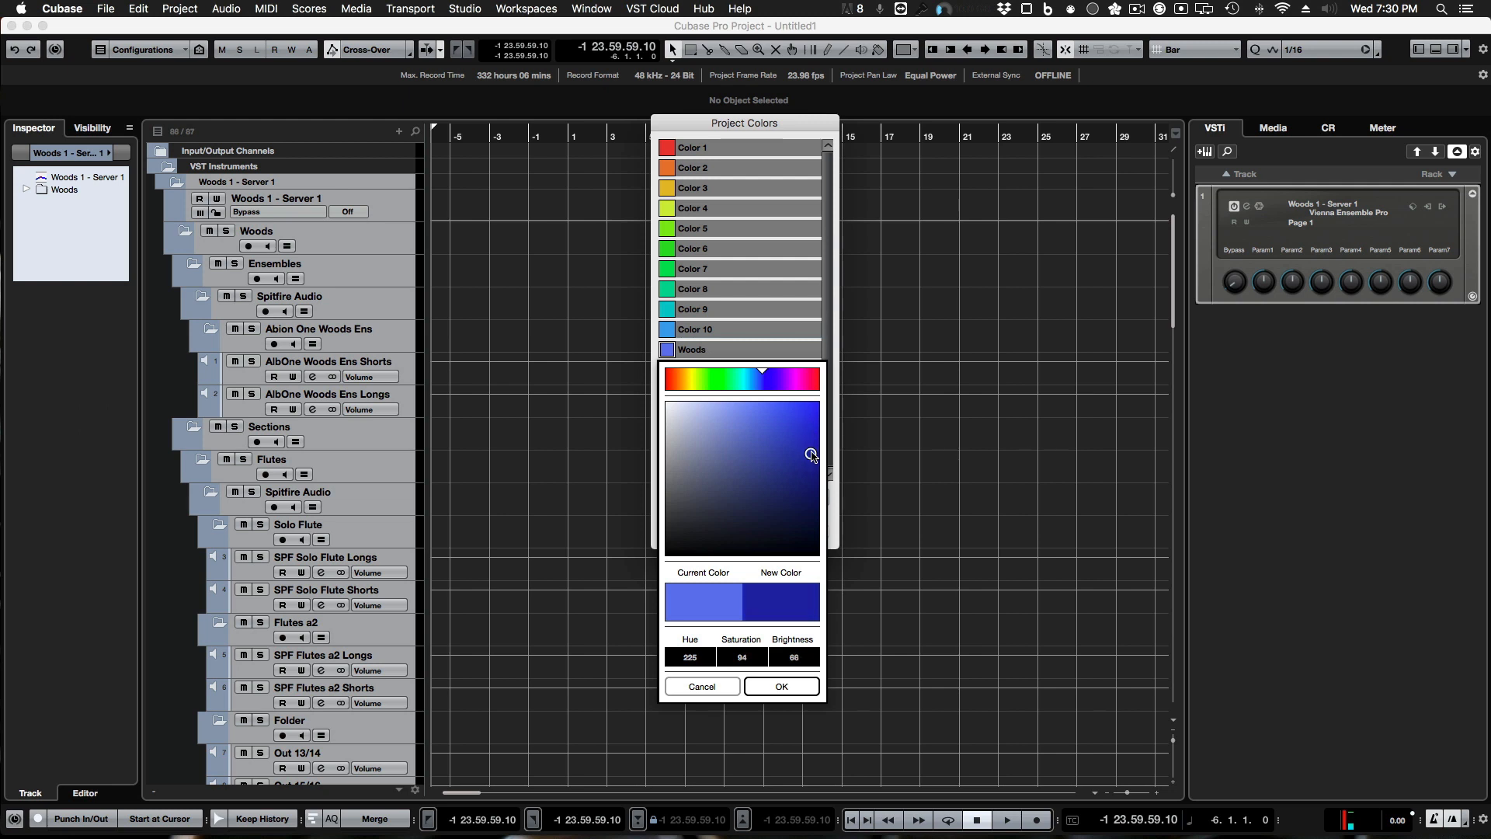
pyautogui.click(800, 685)
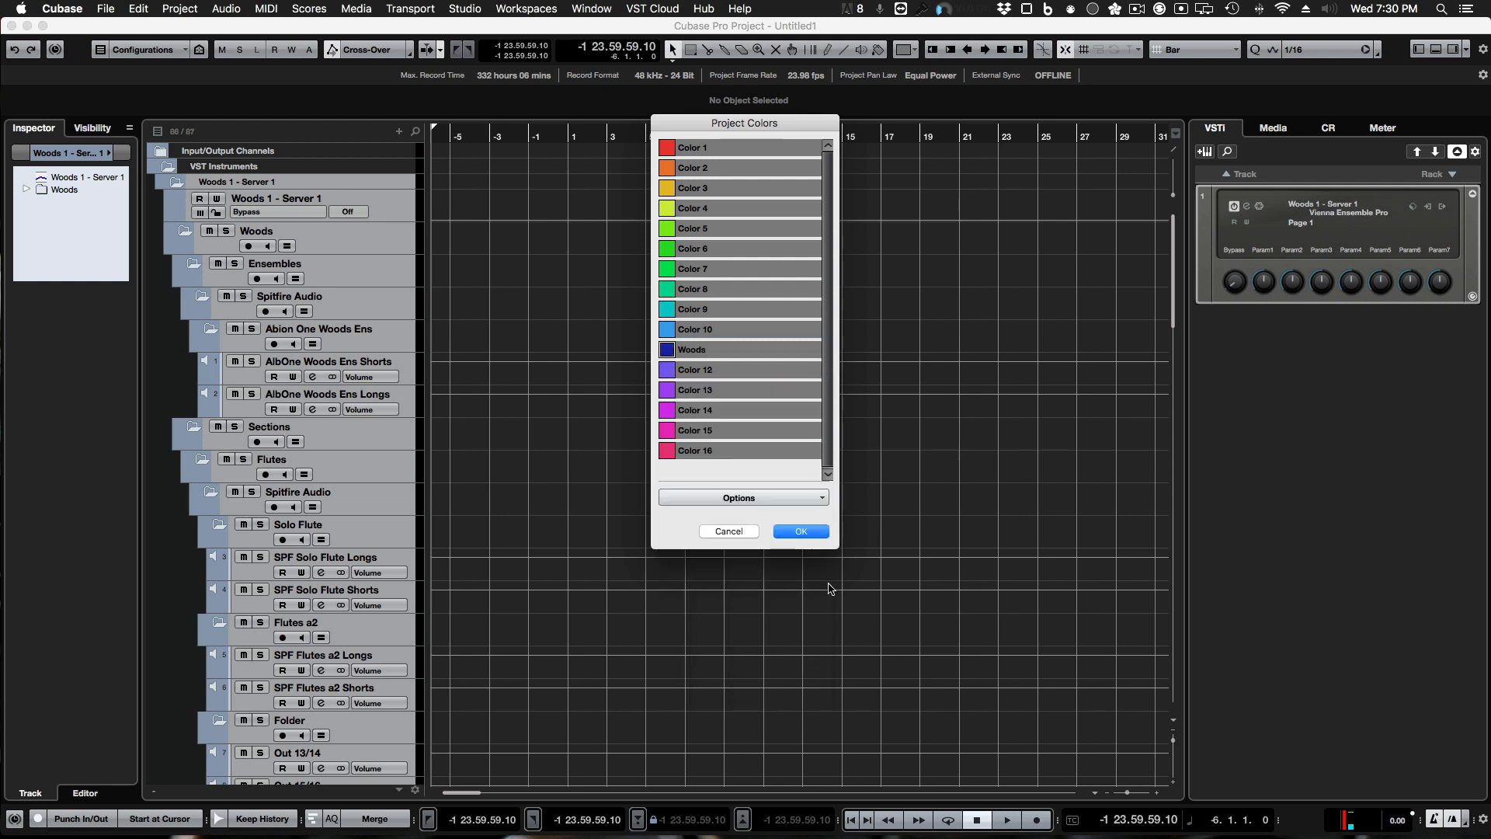
pyautogui.click(796, 533)
# Step: Apply the Woods colour to all selected tracks, leaving only the Ensembles folder selected
pyautogui.click(903, 50)
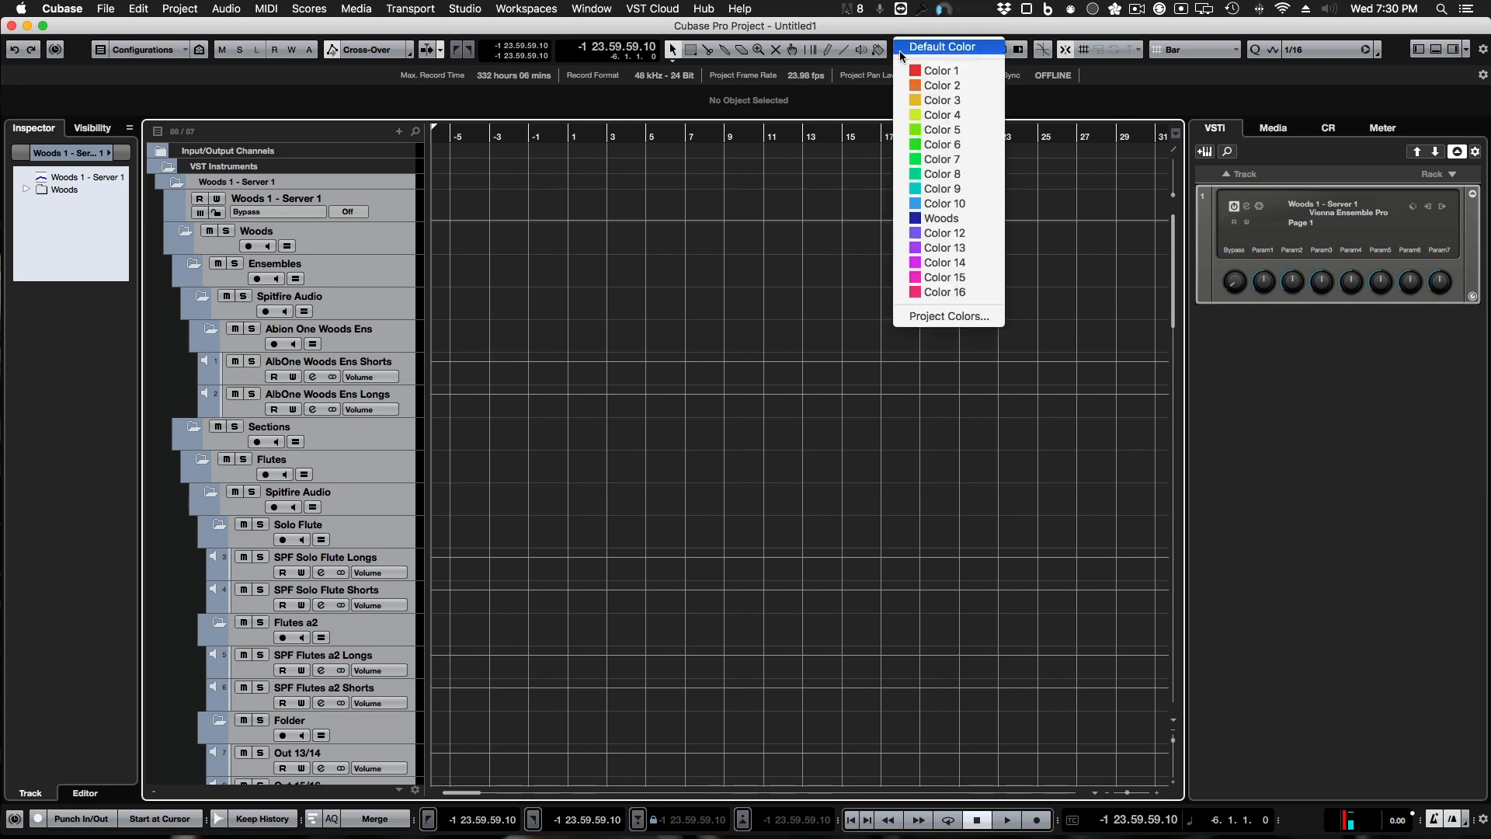
pyautogui.click(956, 221)
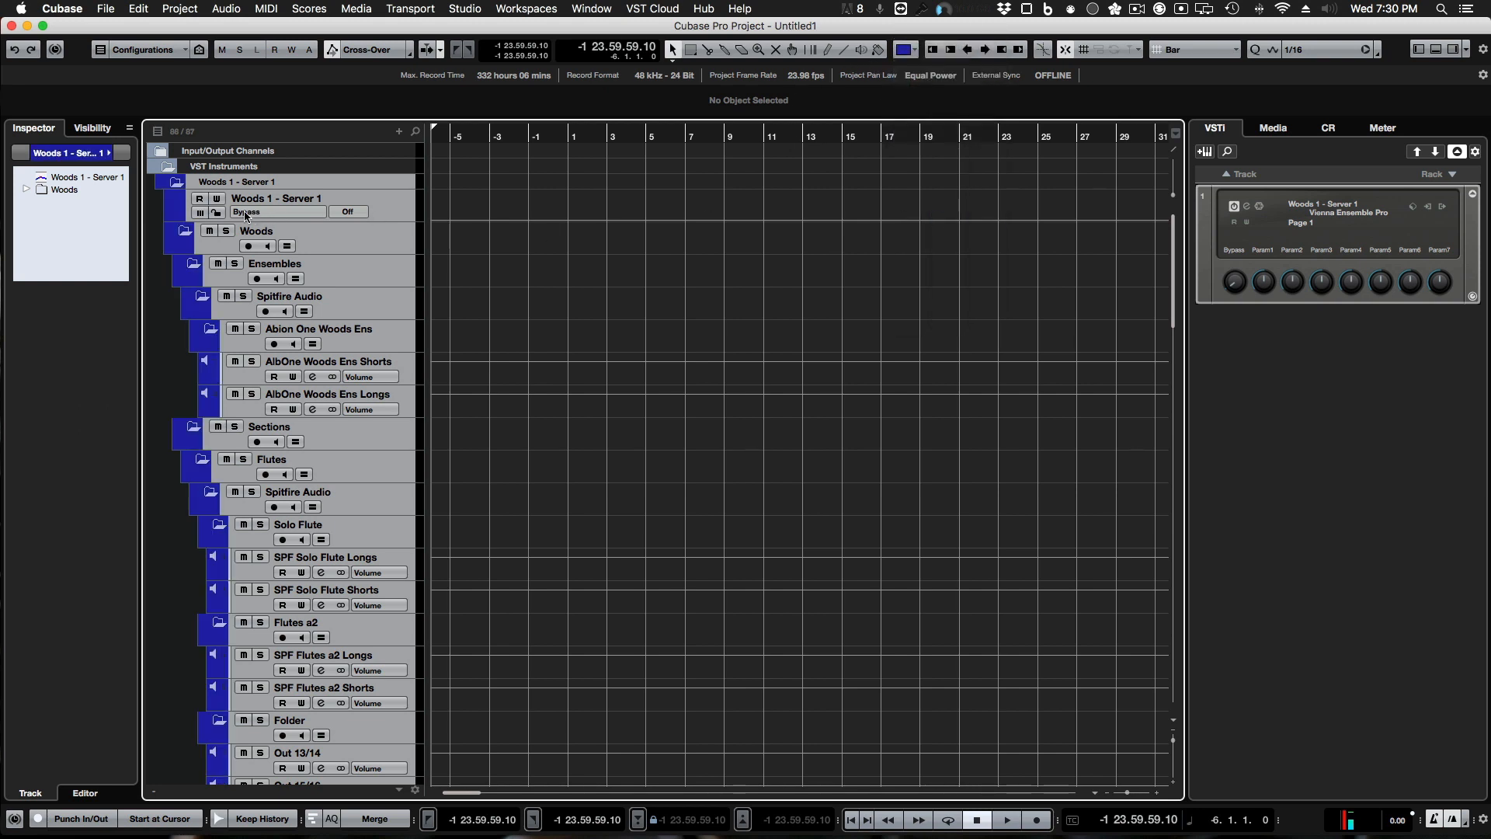
pyautogui.click(383, 282)
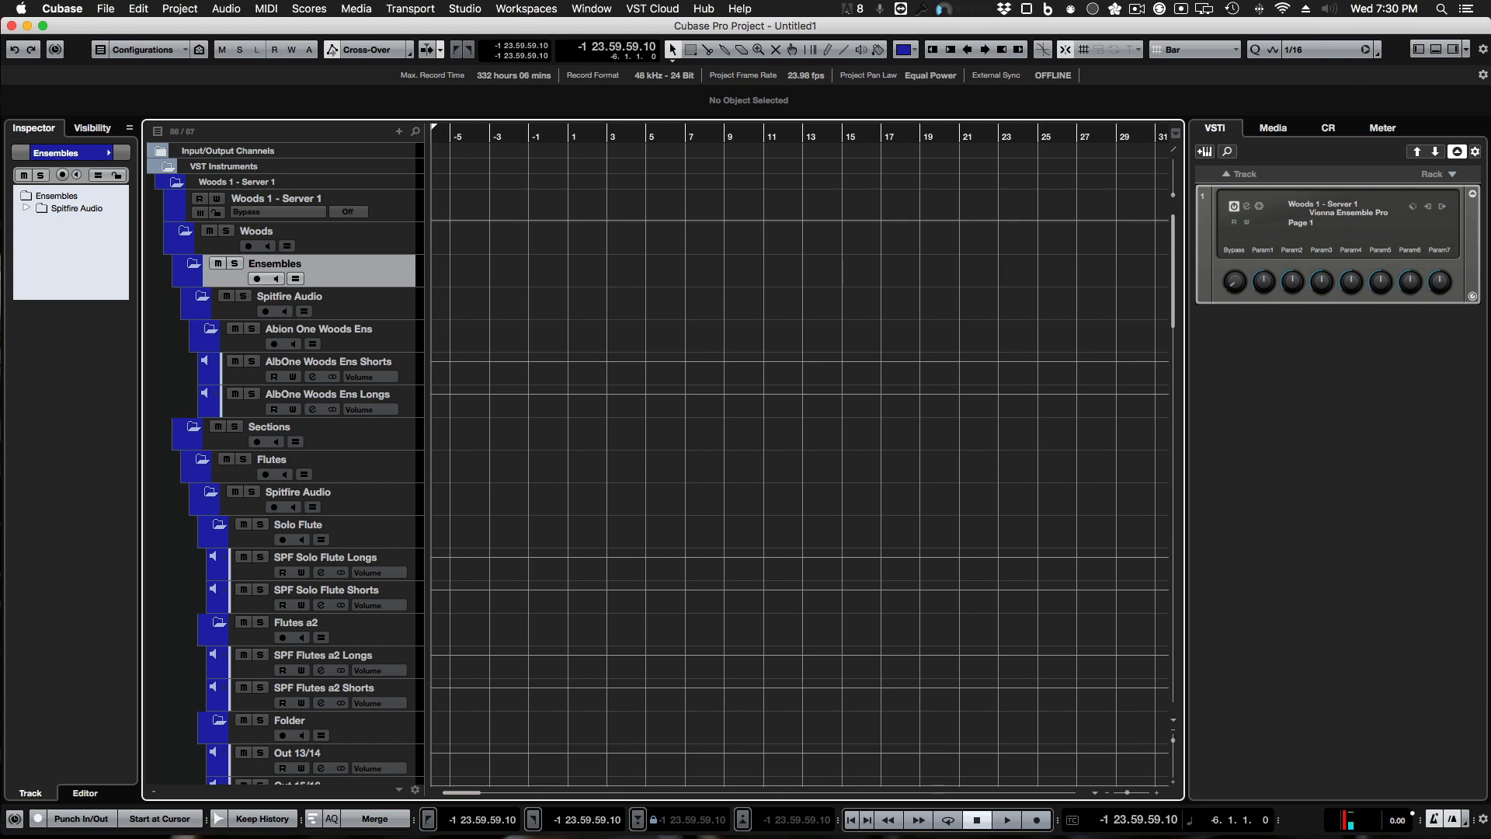
# Step: Check the channel colours in the MixConsole, and select the Woods folder back in the project's track list
pyautogui.press('F3')
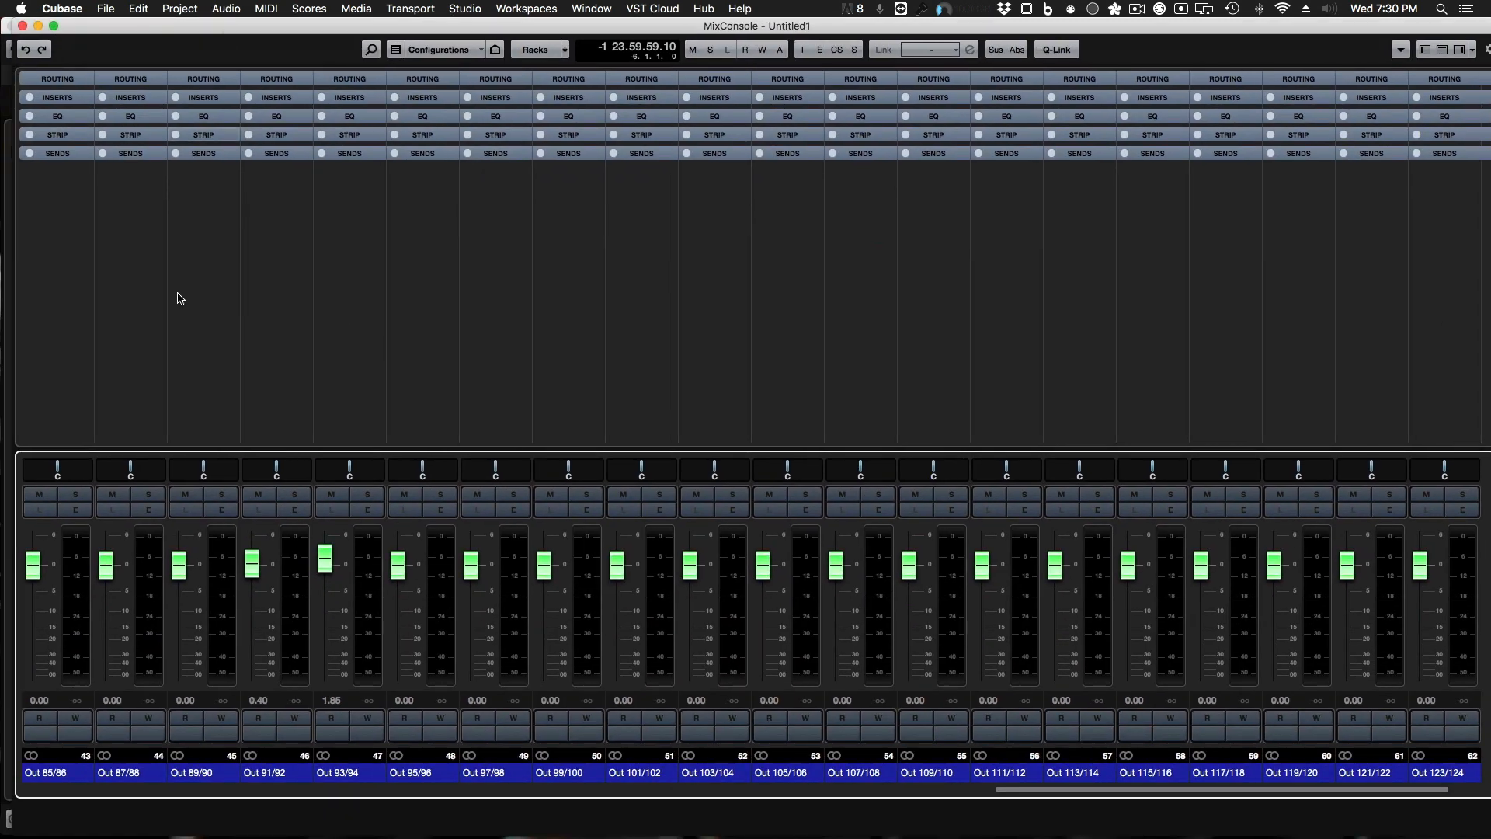
pyautogui.hscroll(2, 518, 789)
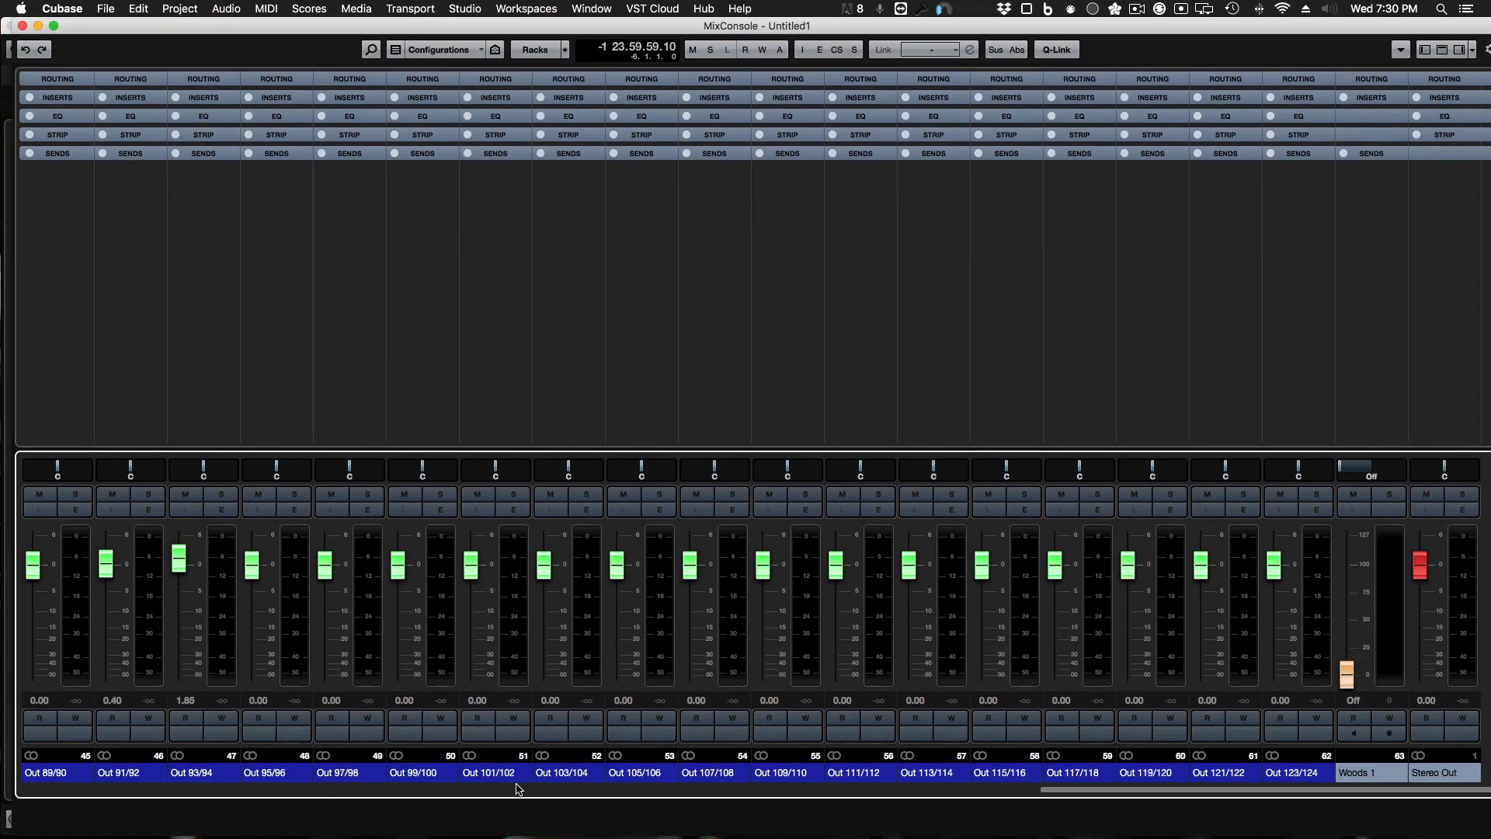
pyautogui.press('F3')
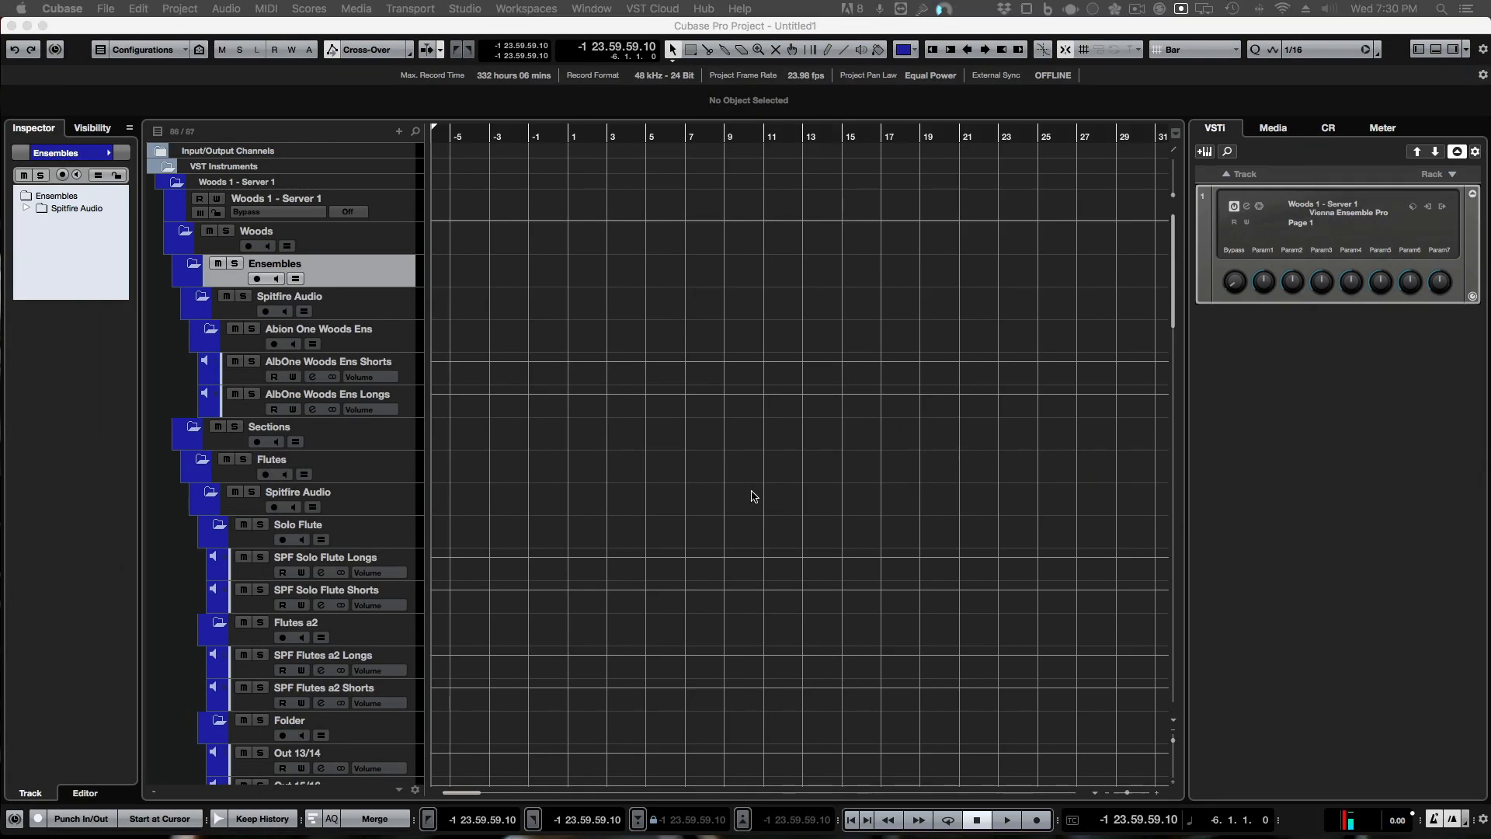
pyautogui.click(186, 241)
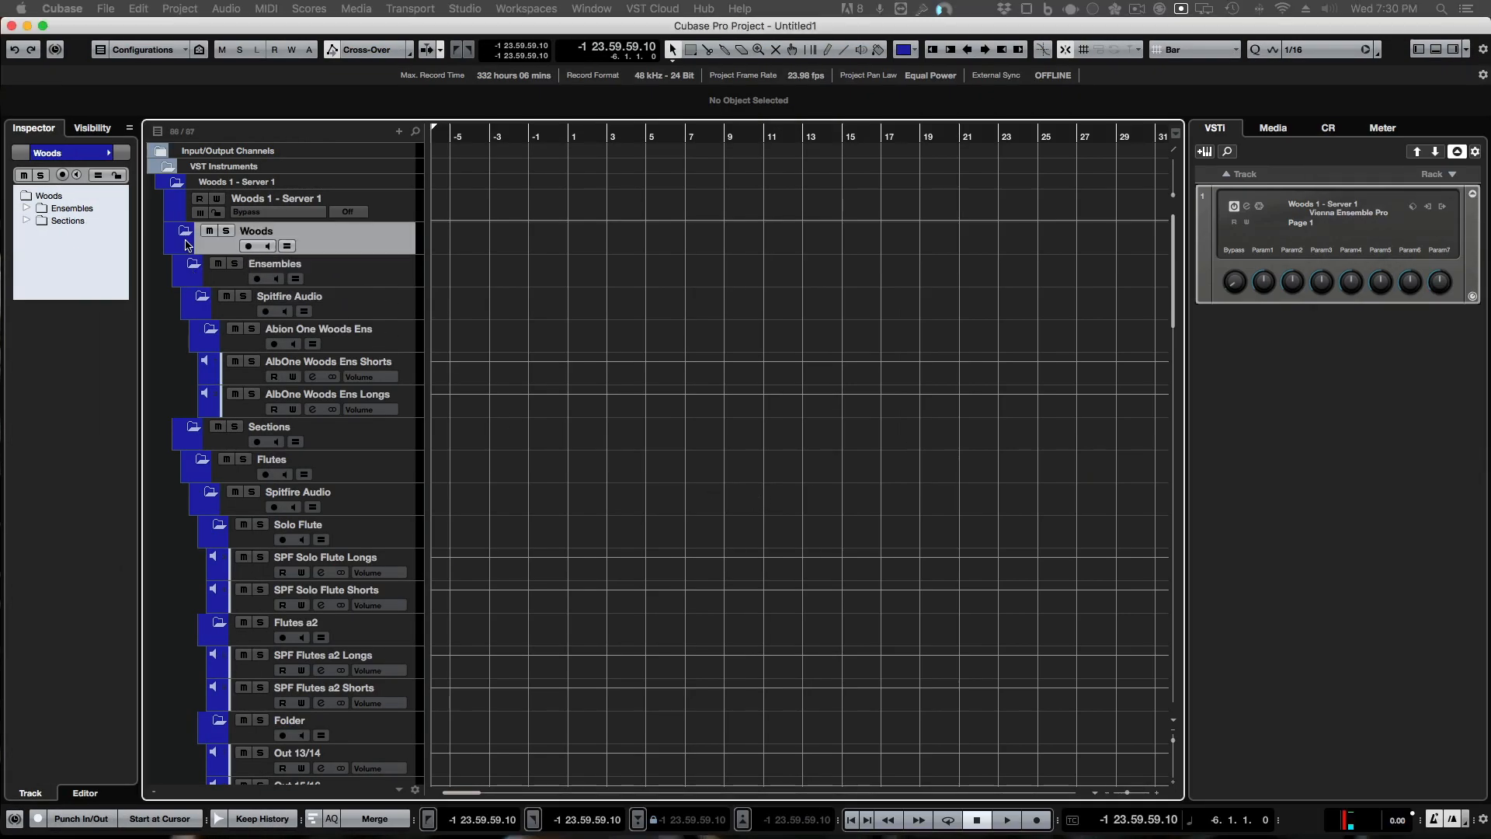
# Step: Select the second unnamed folder outside Sections together with all its tracks, from Out 45/46 through Out 123/124
pyautogui.click(186, 241)
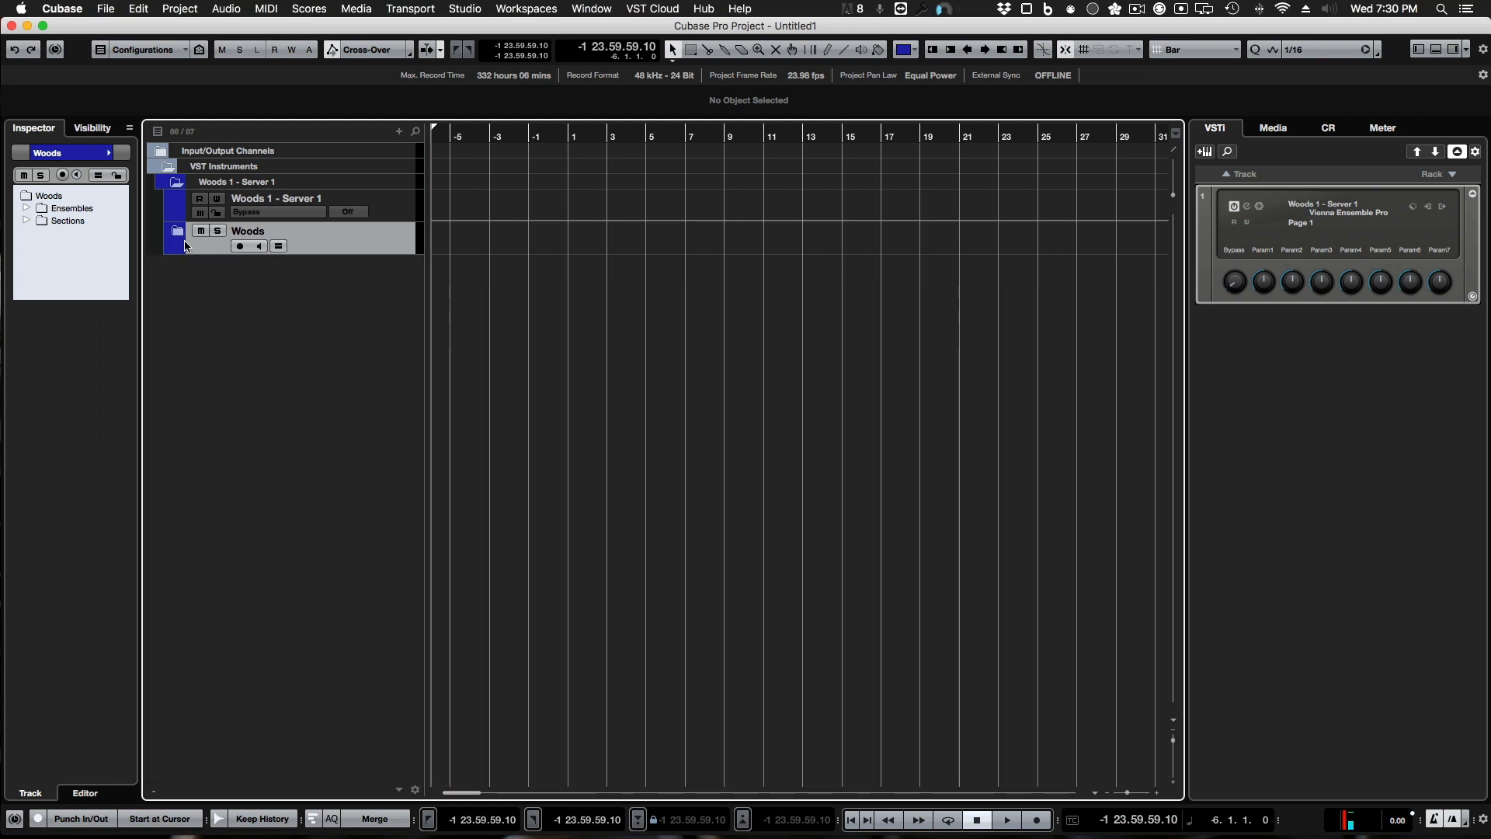
pyautogui.click(186, 239)
pyautogui.scroll(-15, 225, 448)
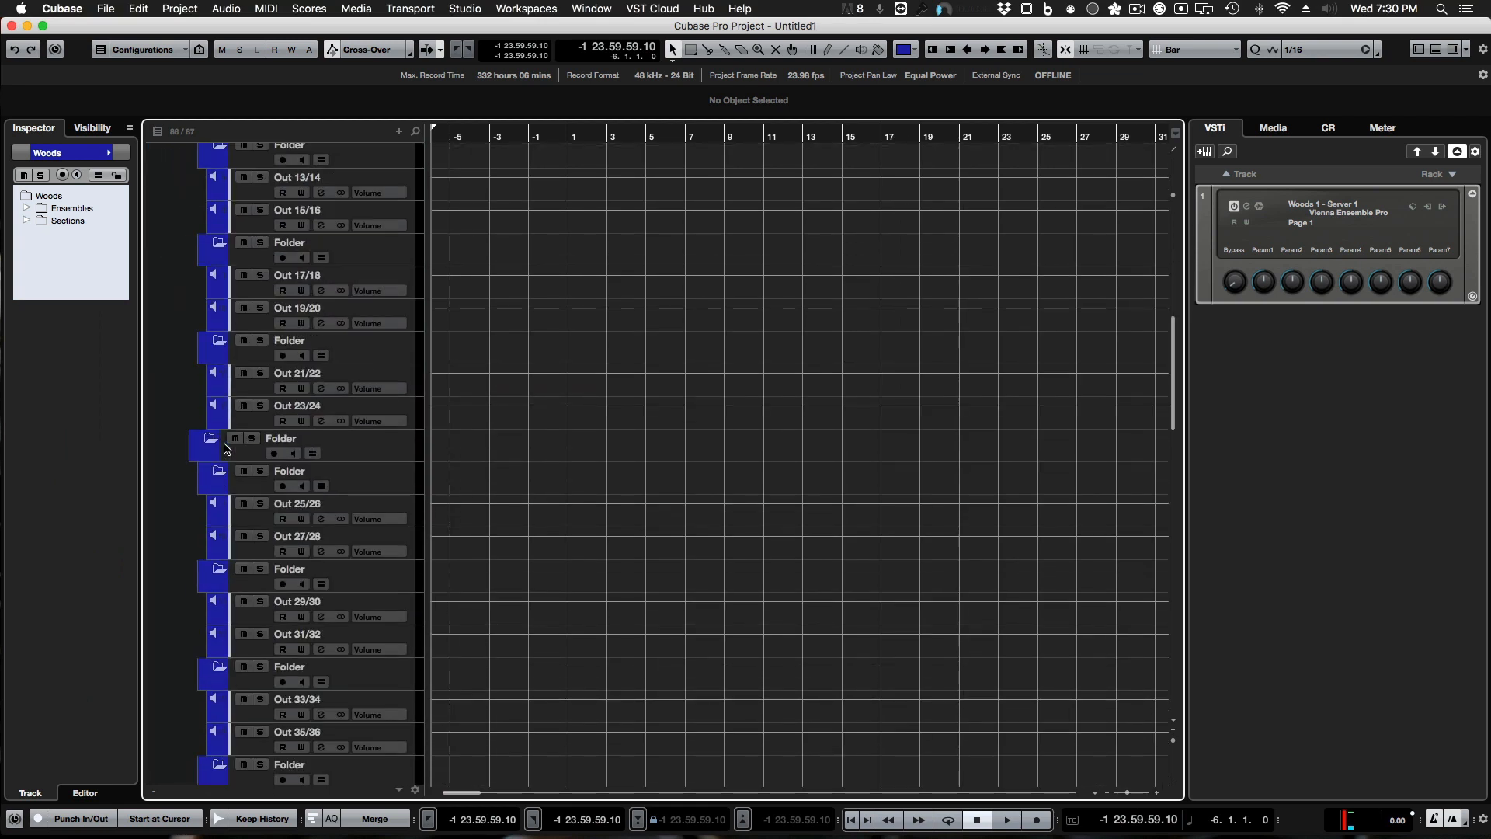
pyautogui.click(388, 182)
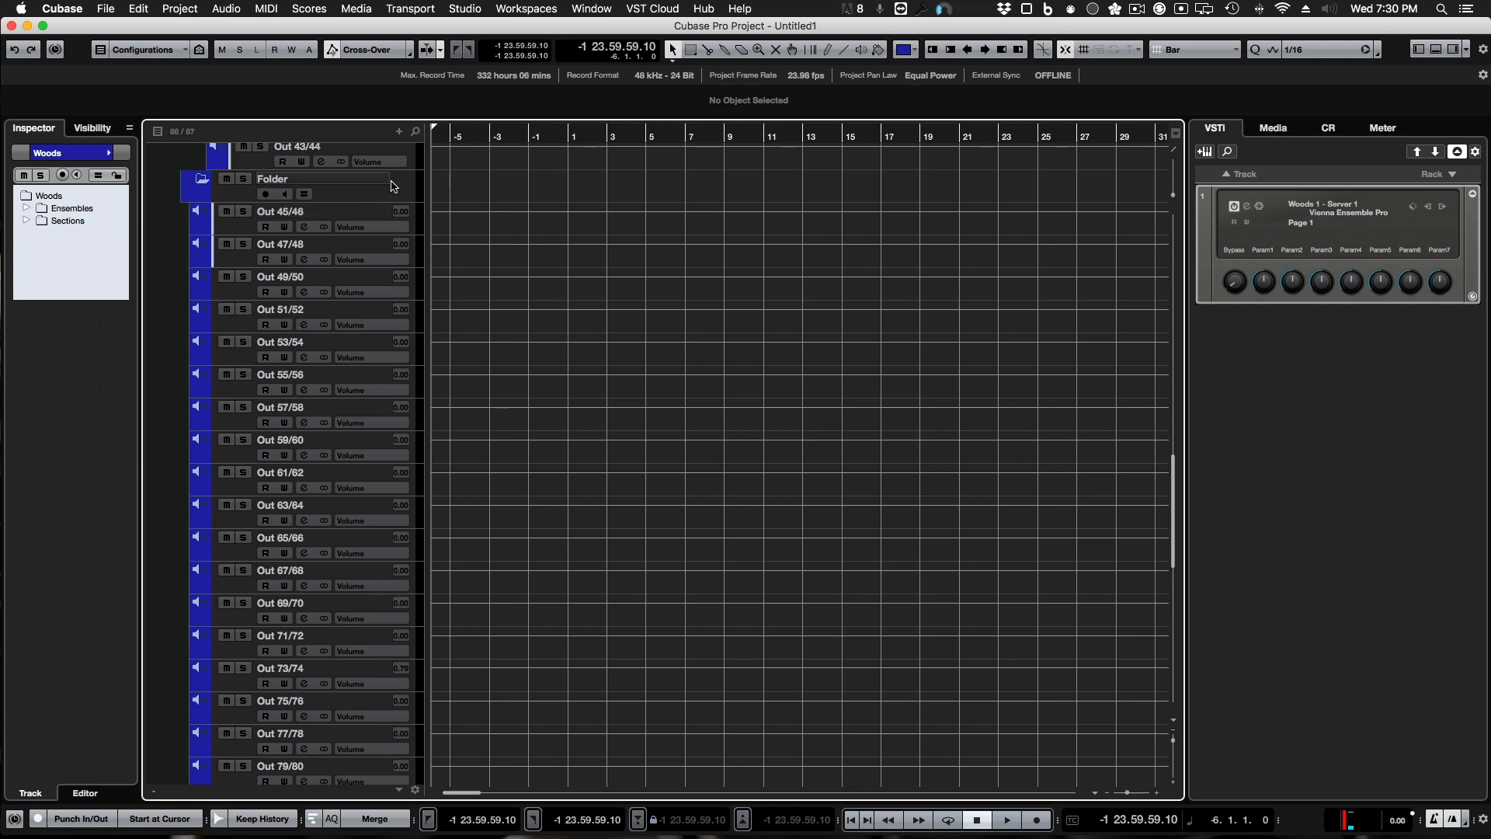
pyautogui.scroll(-10, 346, 634)
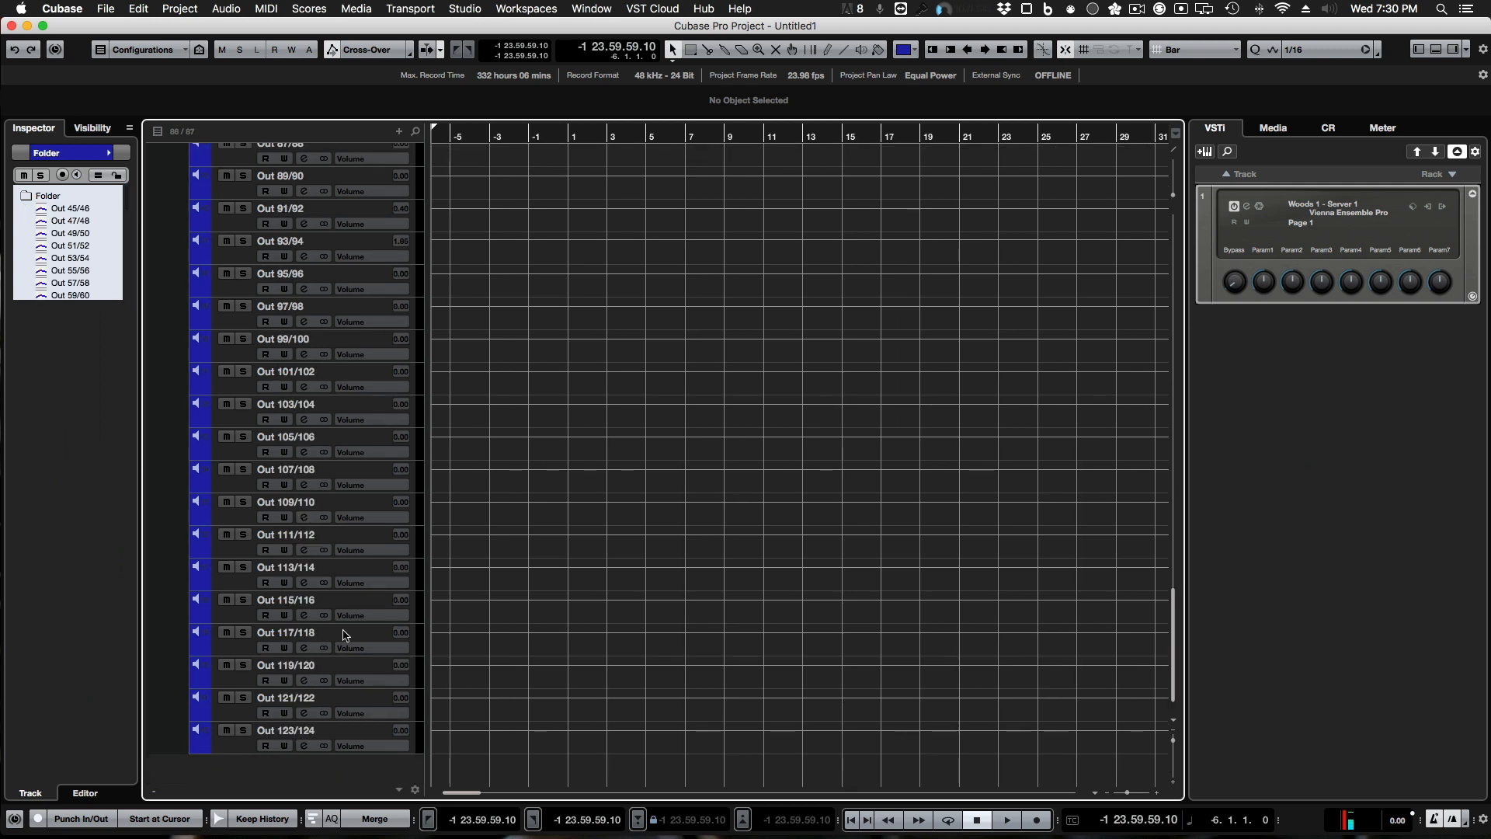
pyautogui.keyDown('shift'); pyautogui.click(367, 730); pyautogui.keyUp('shift')
pyautogui.scroll(12, 664, 501)
pyautogui.scroll(10, 664, 501)
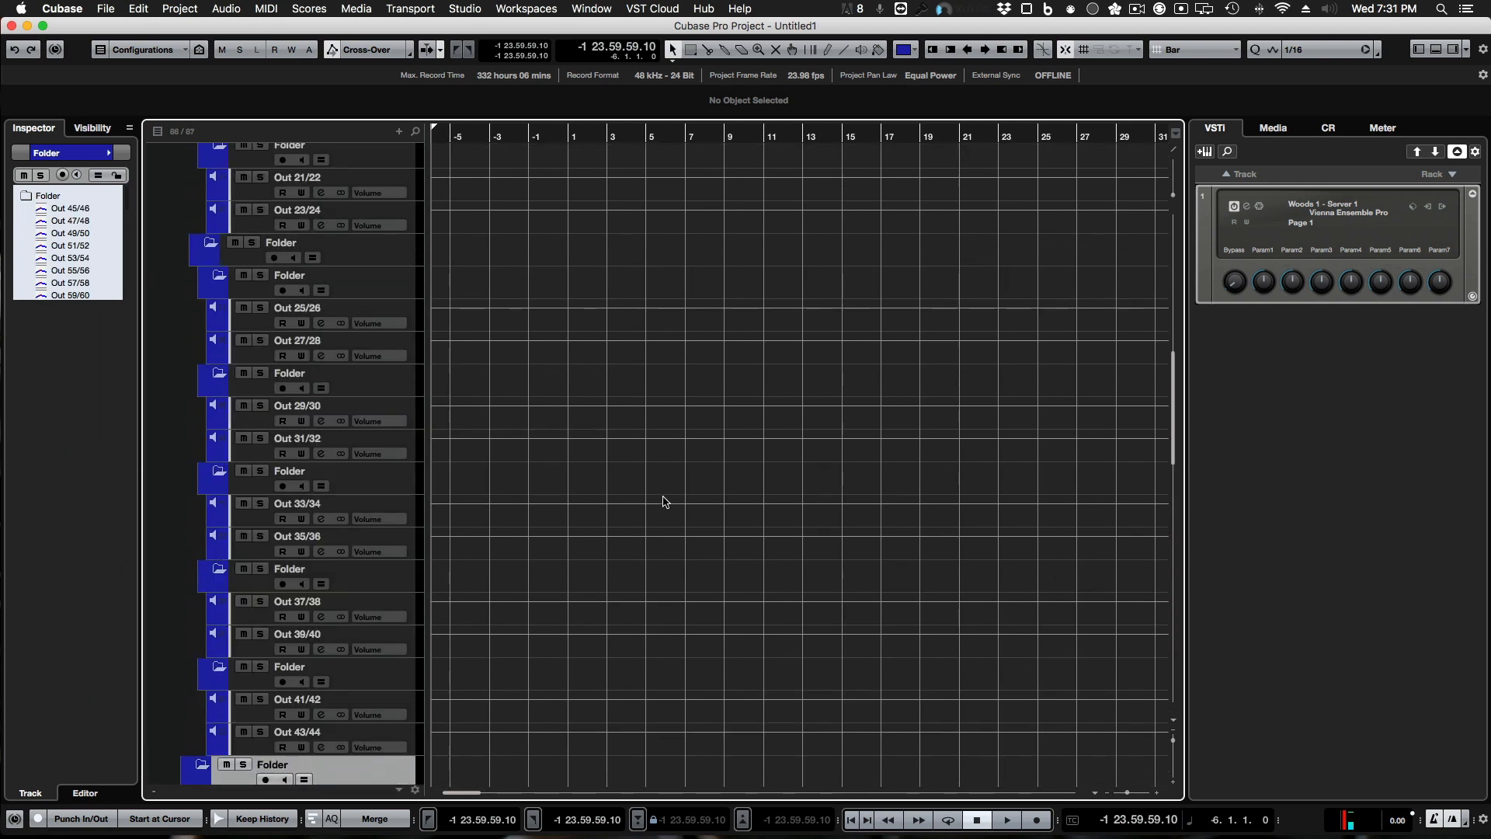
pyautogui.scroll(-2, 662, 498)
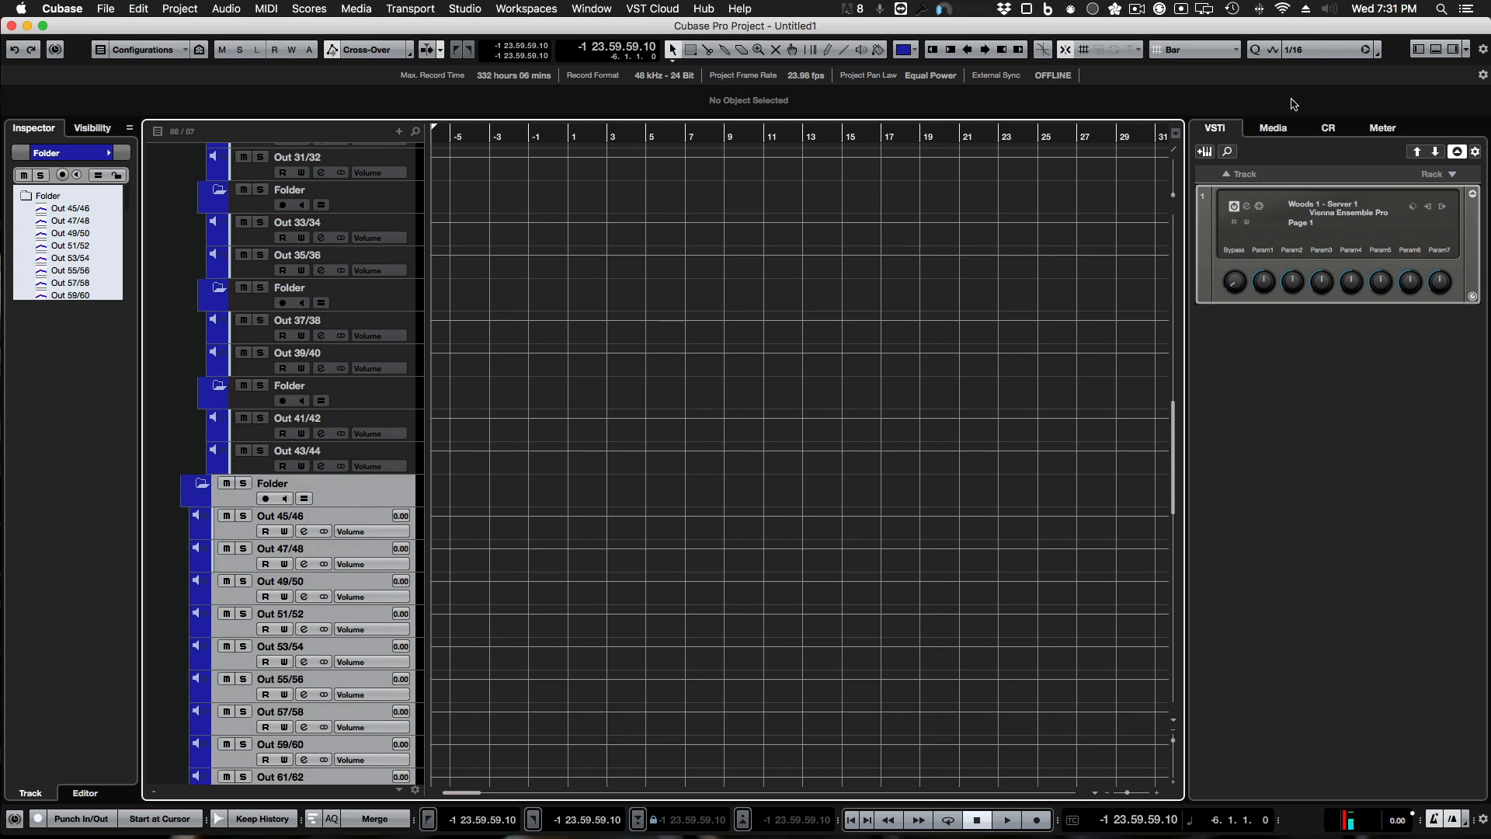
# Step: Rename Color 2 in the project colours as "Brass"
pyautogui.click(917, 50)
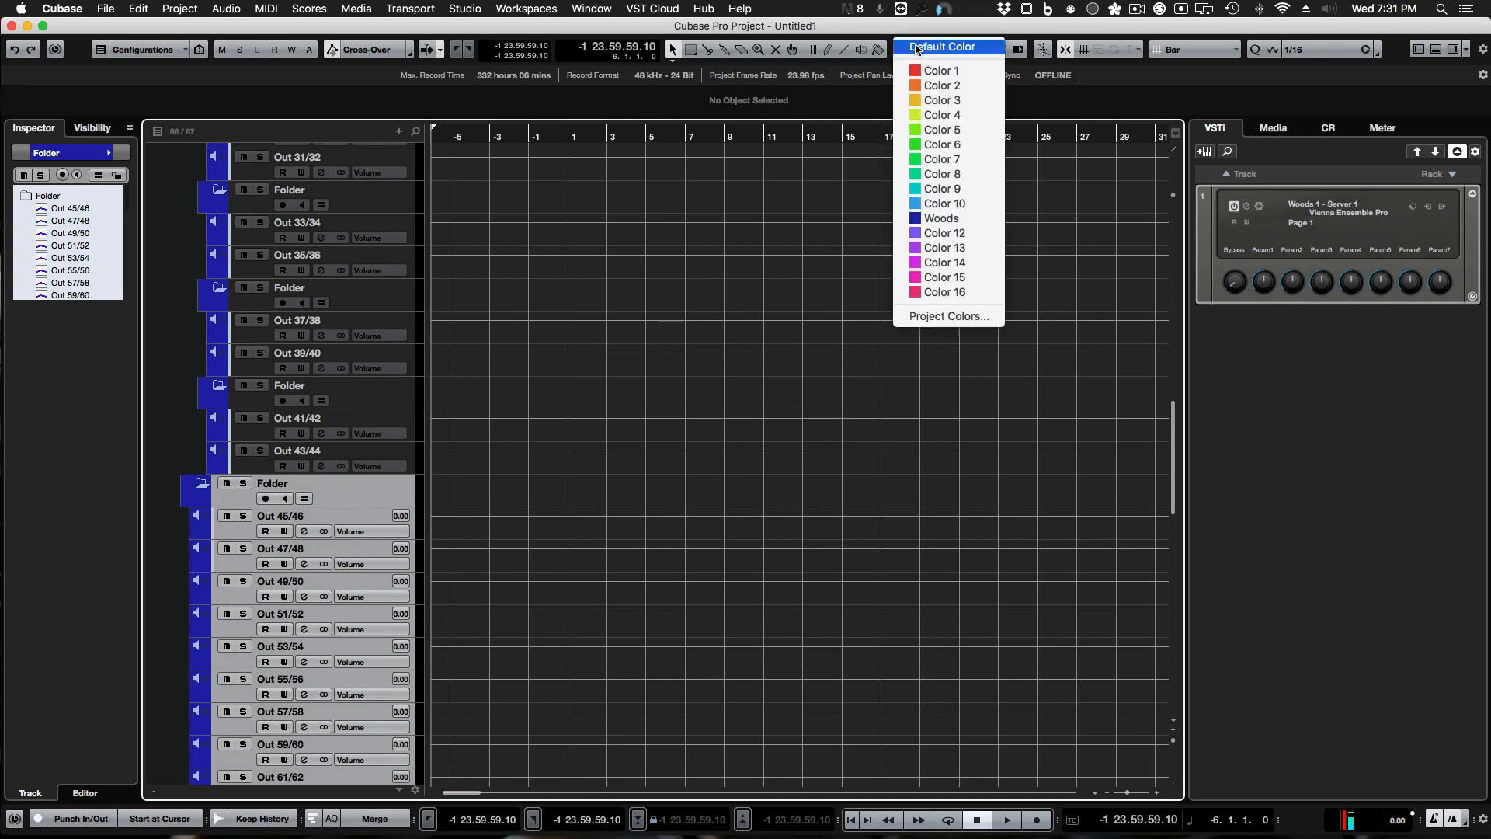
pyautogui.click(934, 320)
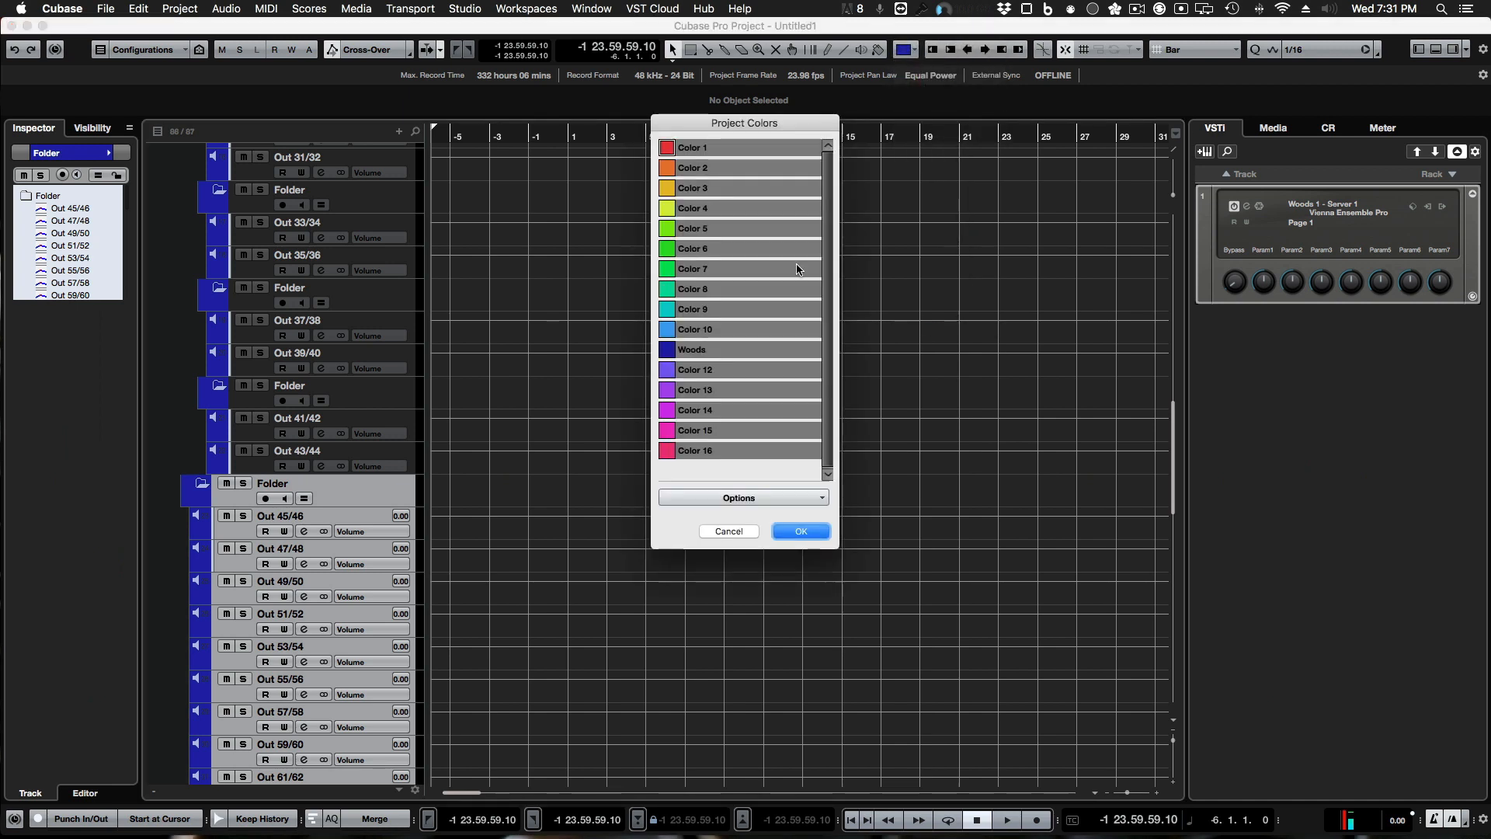
pyautogui.doubleClick(707, 167)
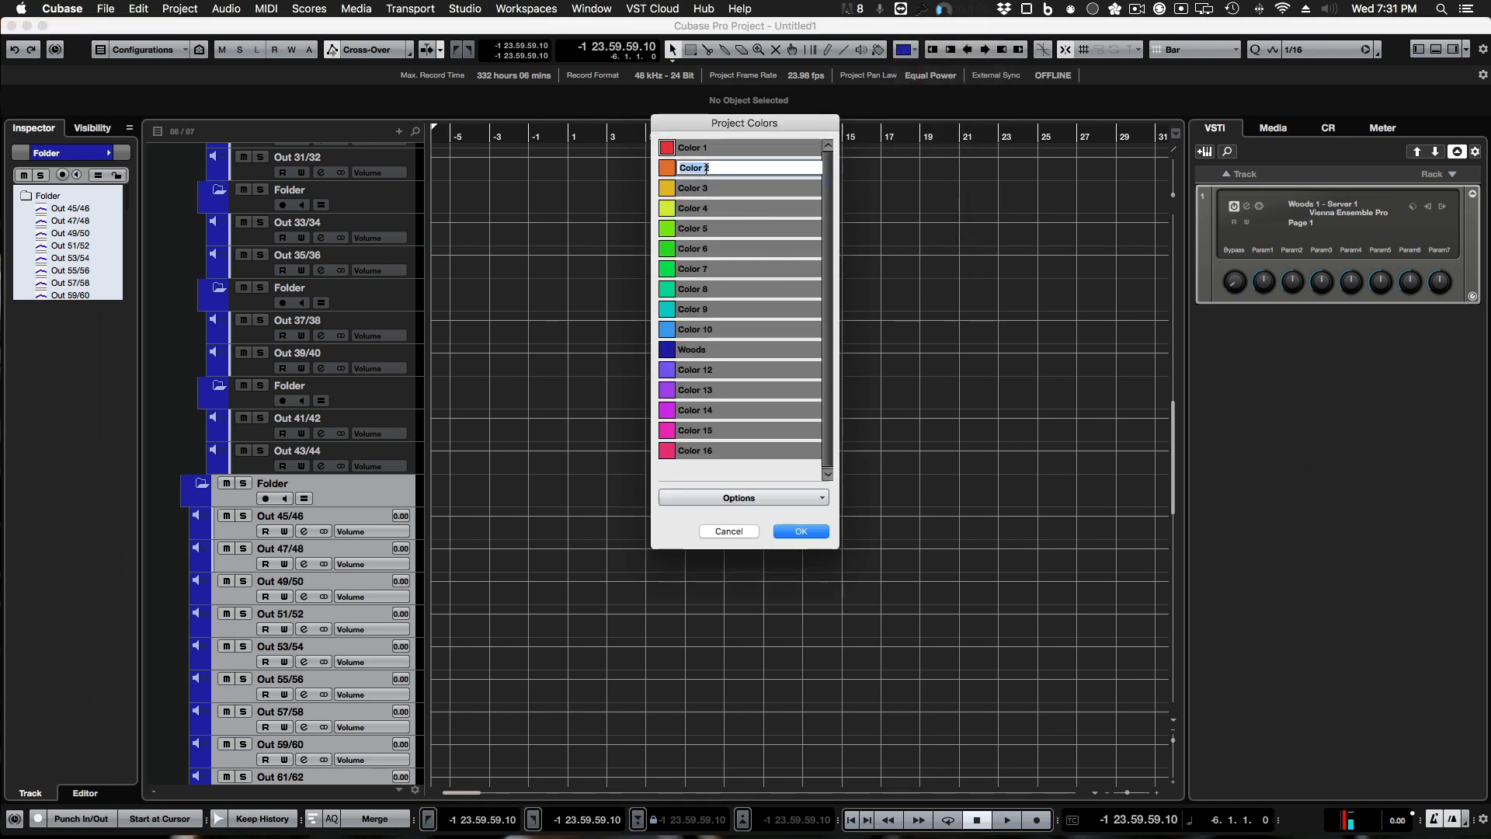
pyautogui.write('Brass')
# Step: Change the Brass project colour to a dark brown with saturation 95 and brightness 49, and accept the palette
pyautogui.click(667, 168)
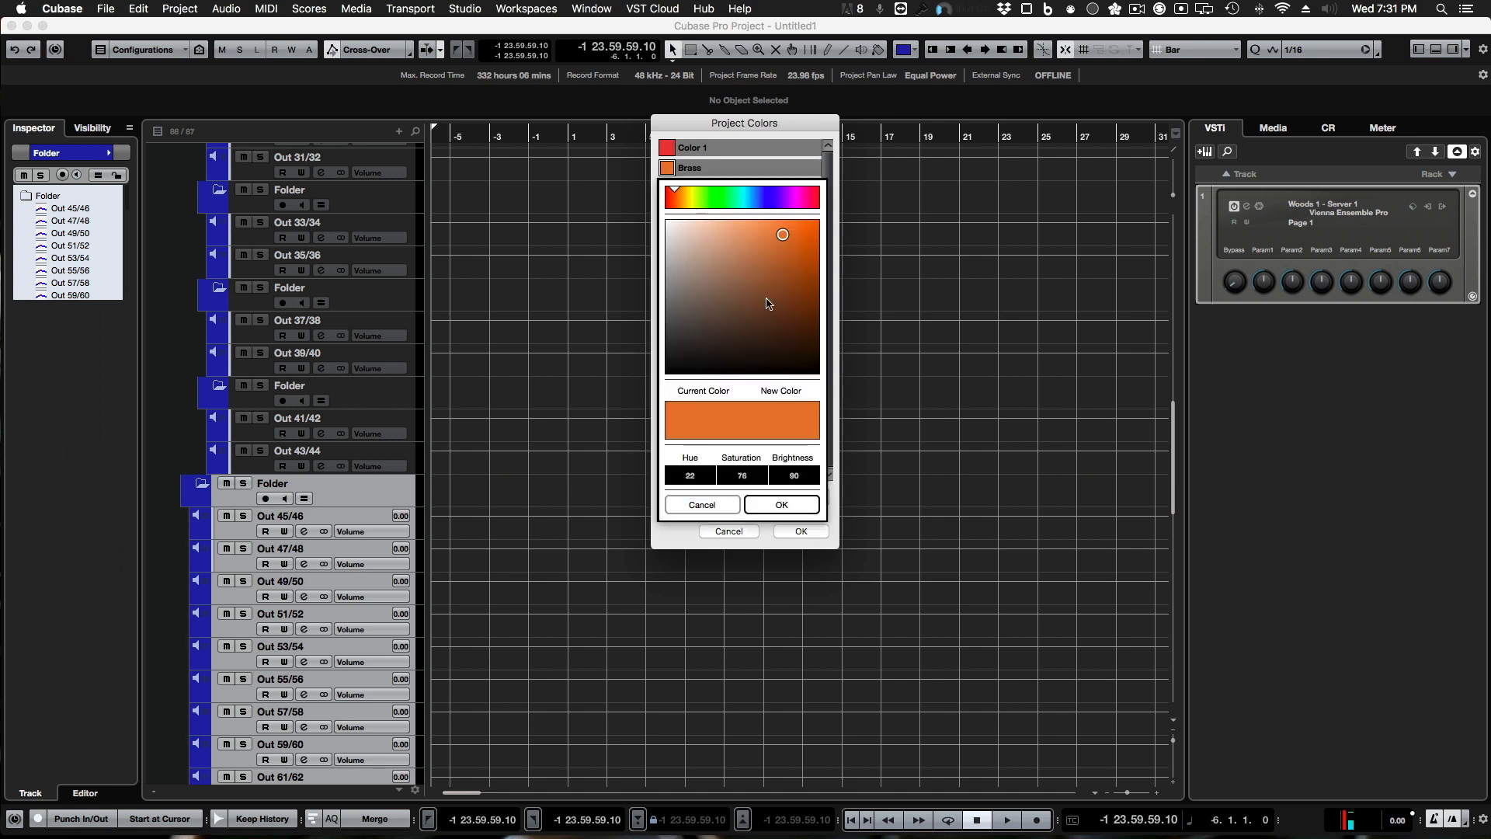
pyautogui.moveTo(786, 283); pyautogui.dragTo(811, 301)
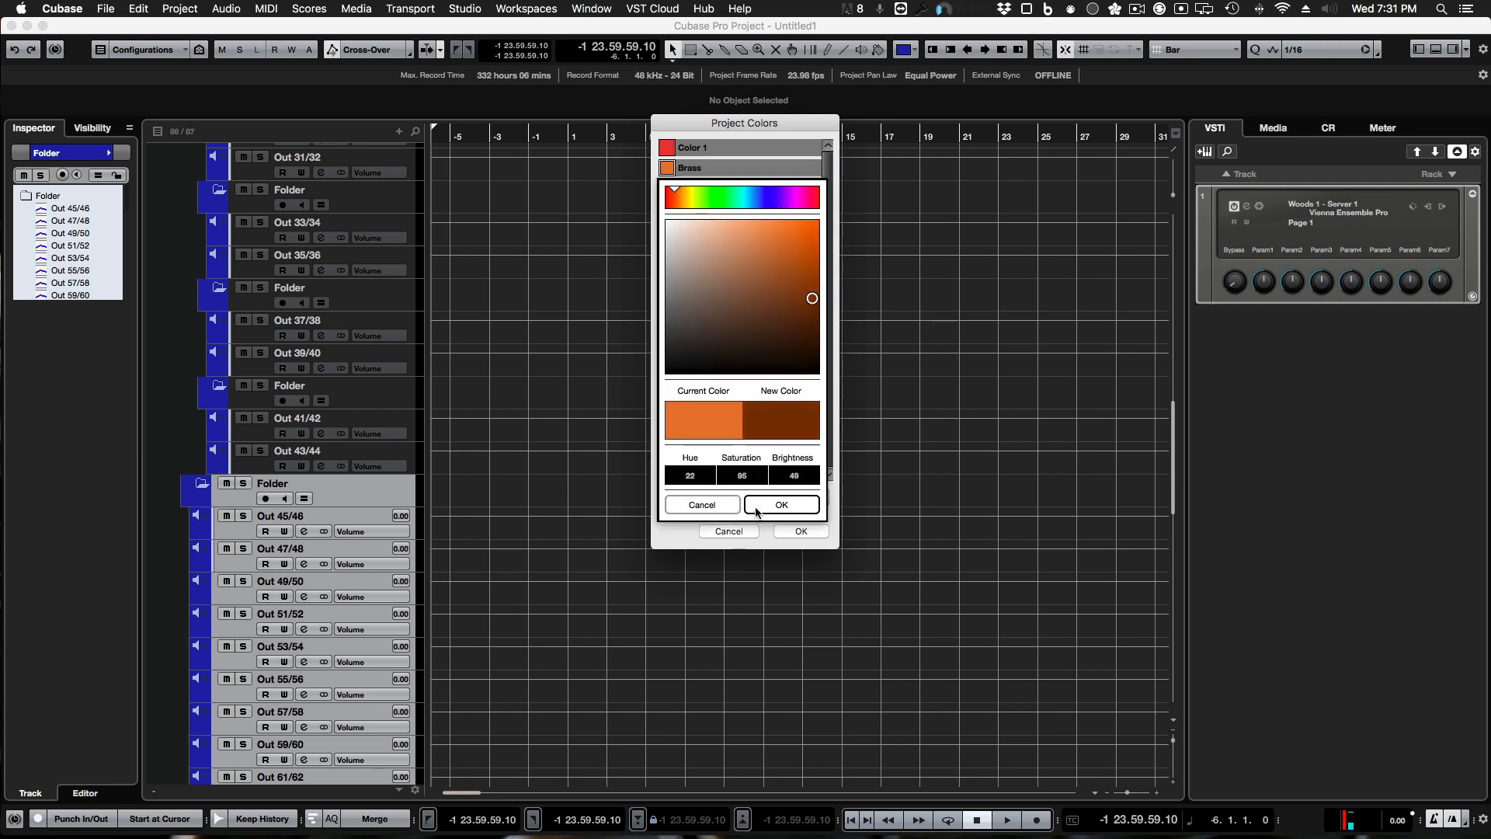
pyautogui.click(758, 508)
pyautogui.click(801, 532)
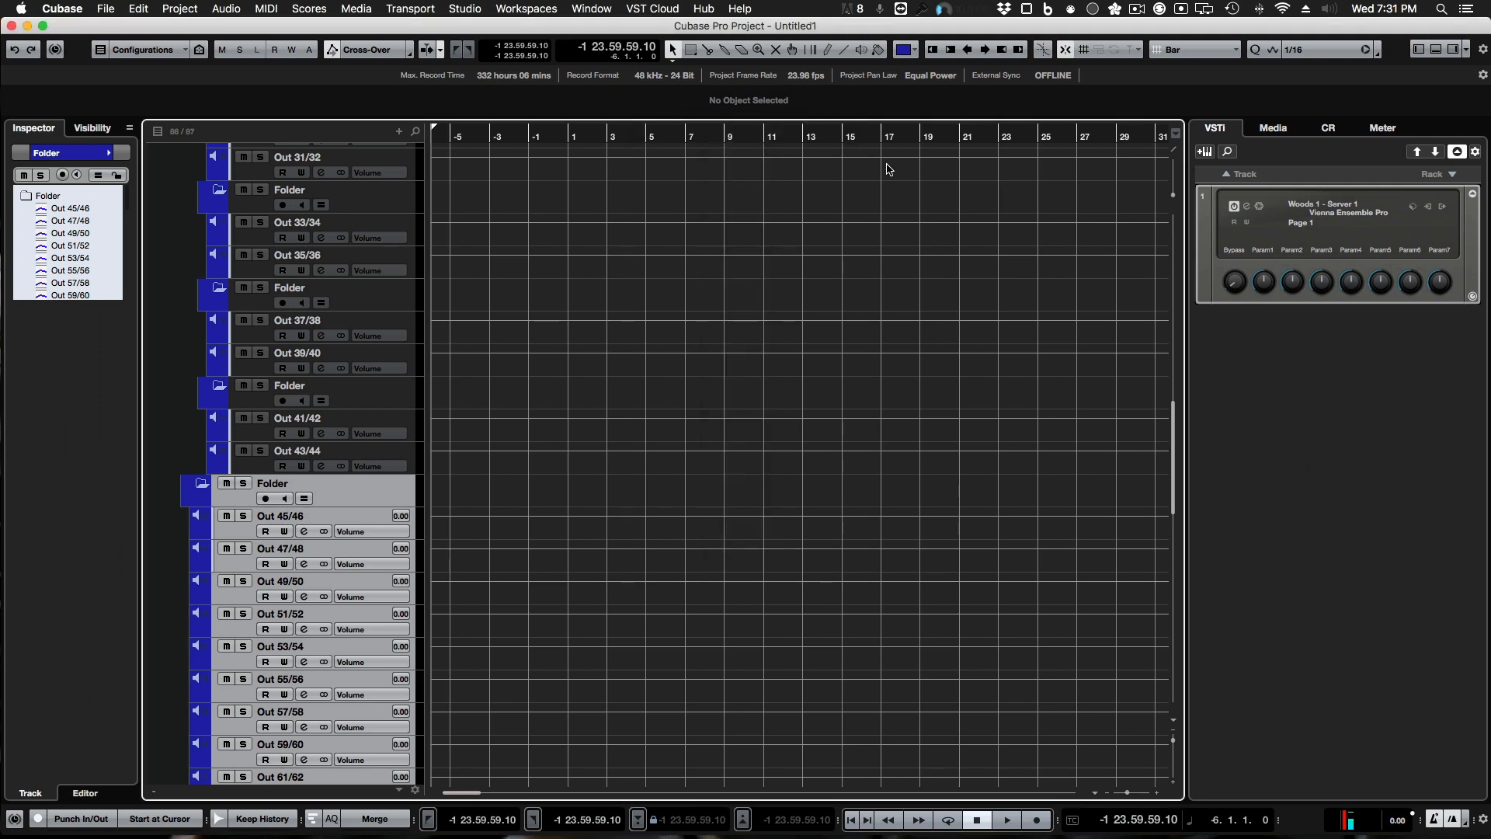
# Step: Apply the Brass colour to the selected folder and its output tracks, and check the colouring through the track list
pyautogui.click(916, 50)
pyautogui.click(966, 87)
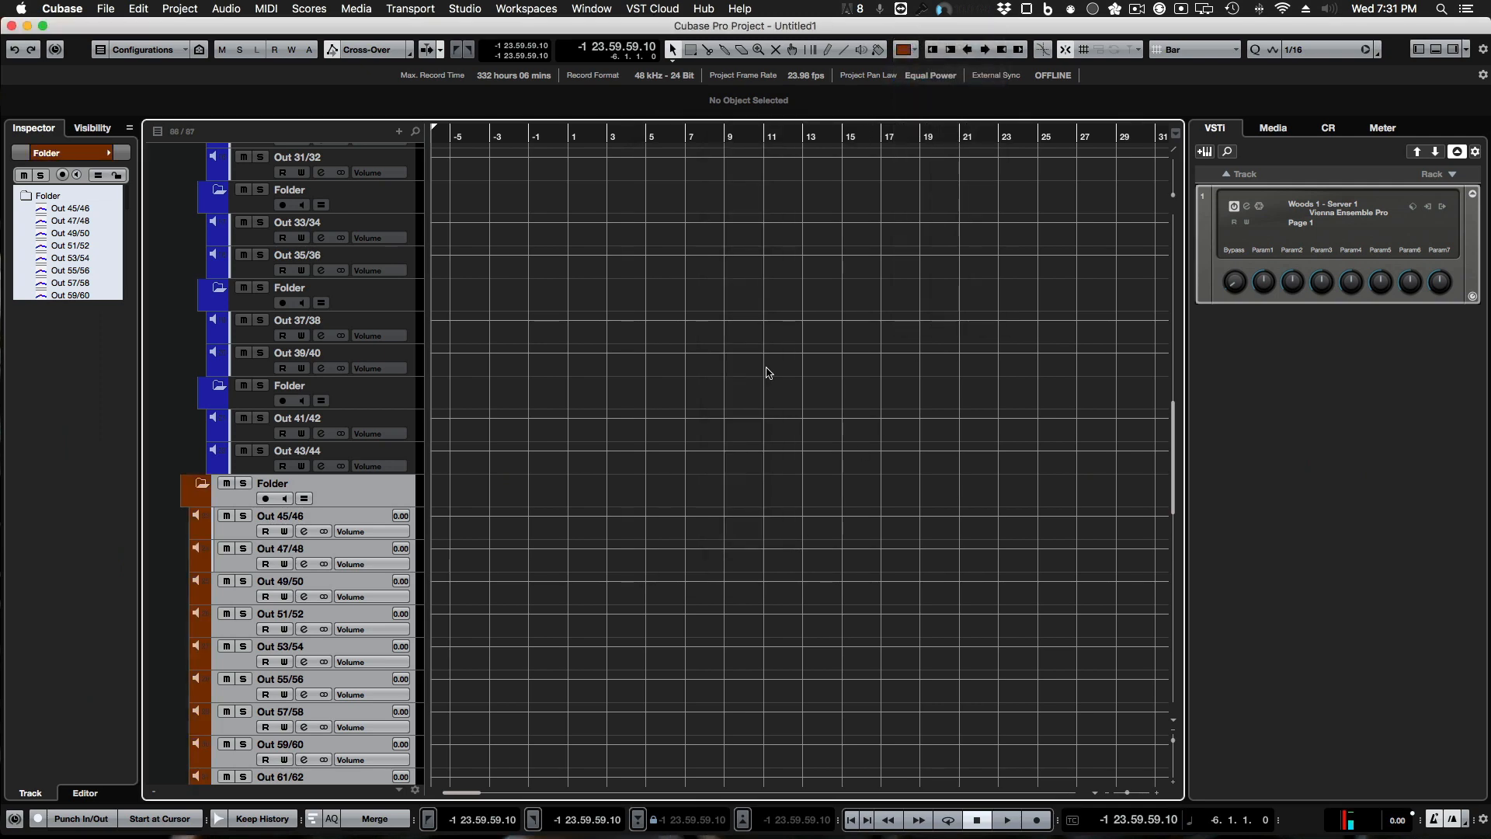
pyautogui.scroll(12, 921, 379)
pyautogui.scroll(-15, 920, 379)
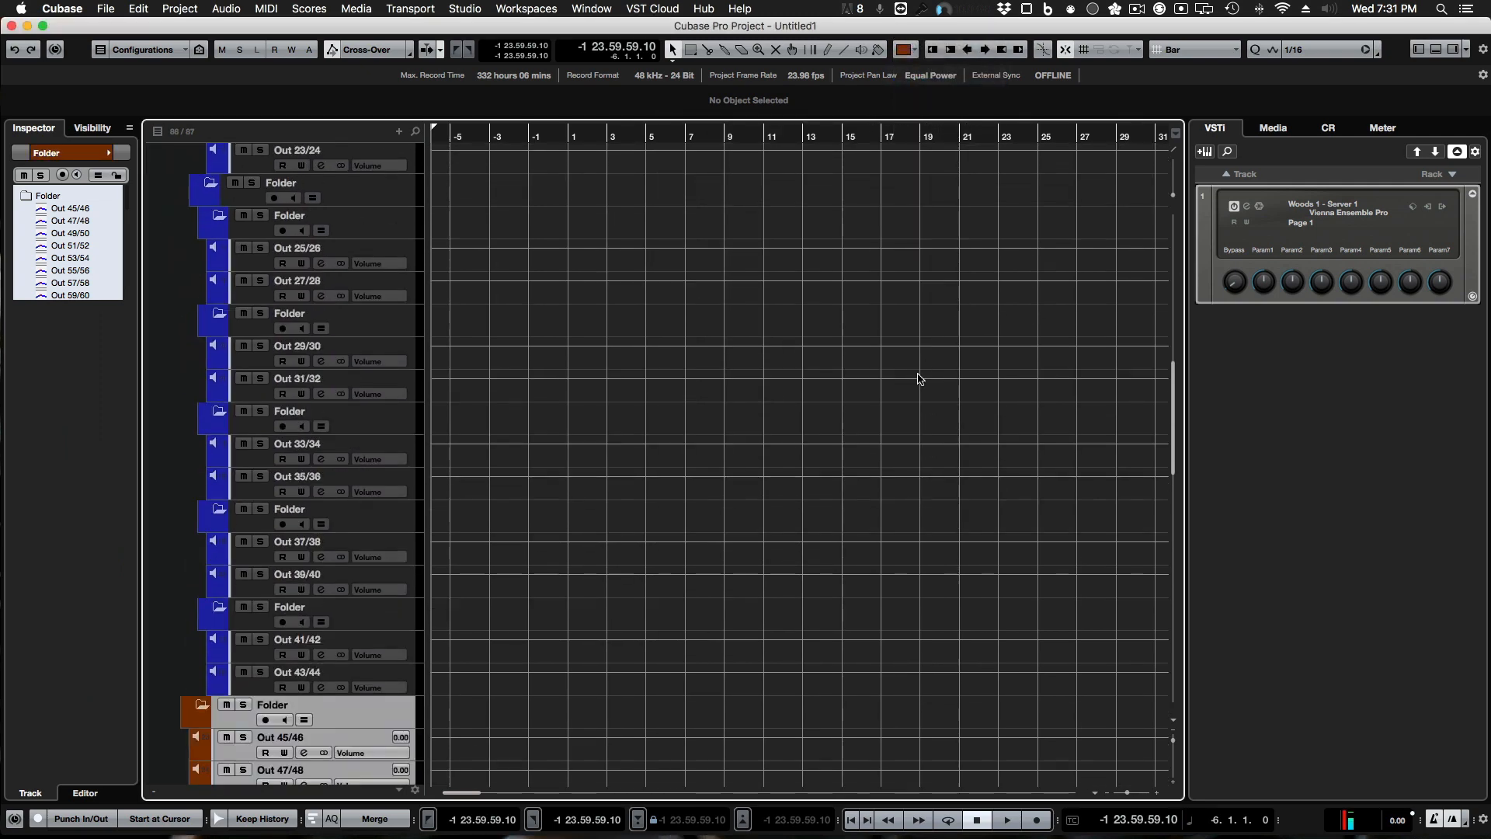
pyautogui.scroll(15, 920, 379)
pyautogui.scroll(-15, 920, 379)
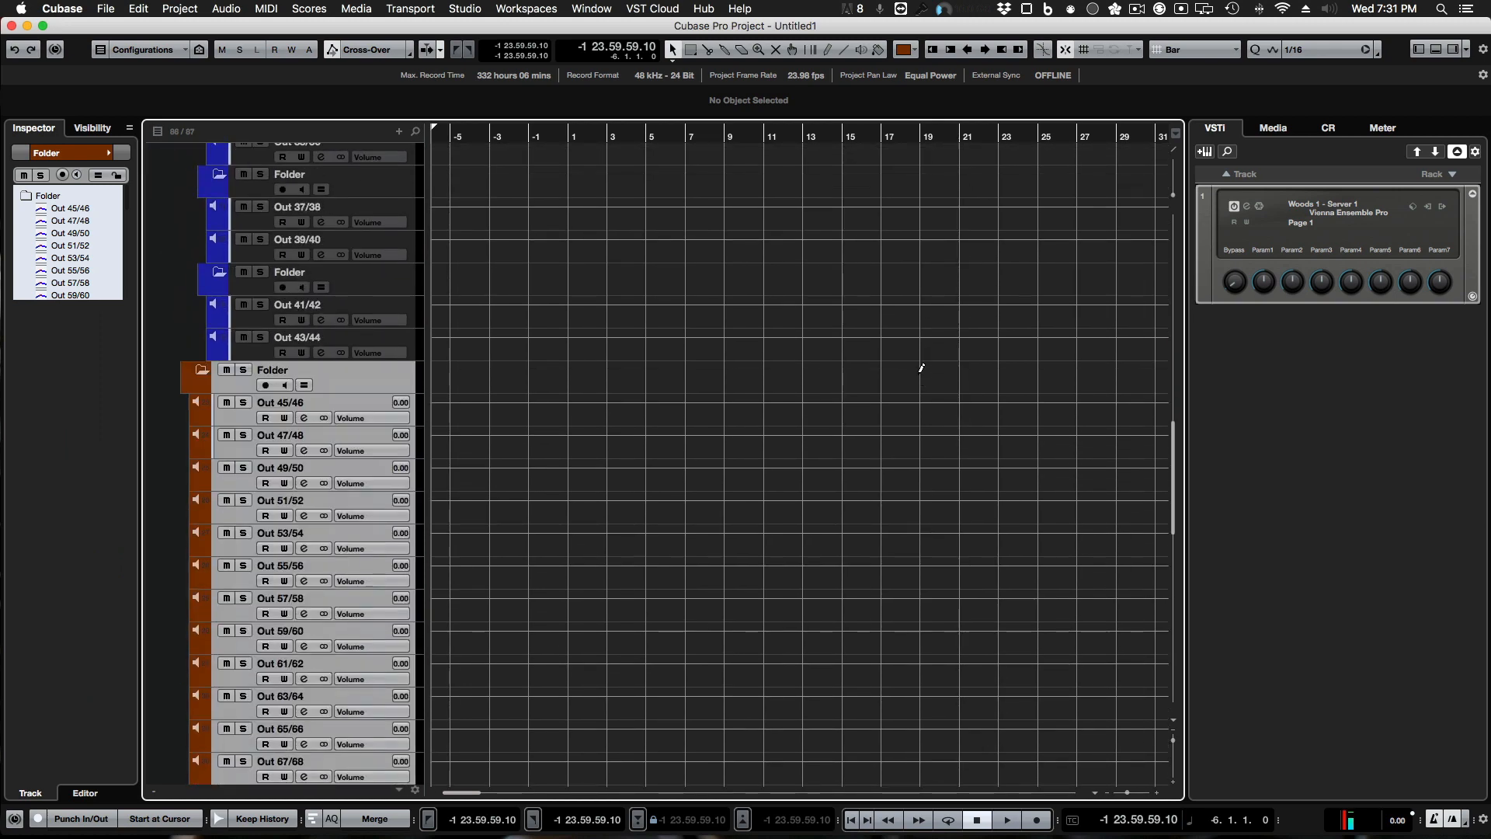
pyautogui.scroll(-8, 919, 379)
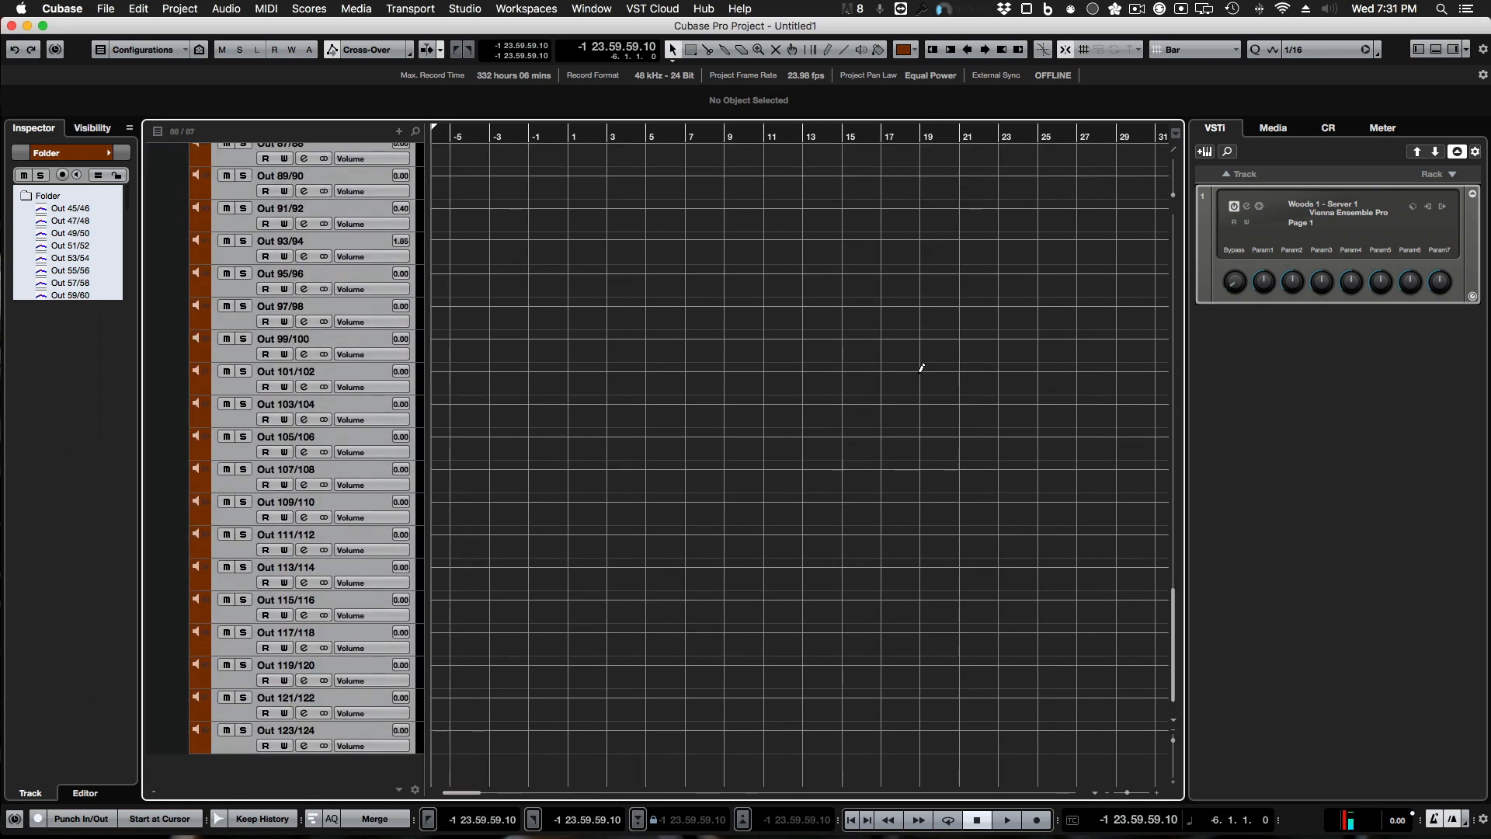
# Step: Compare the Woods and Brass channel colours across the MixConsole, and move the console window out of the way
pyautogui.press('F3')
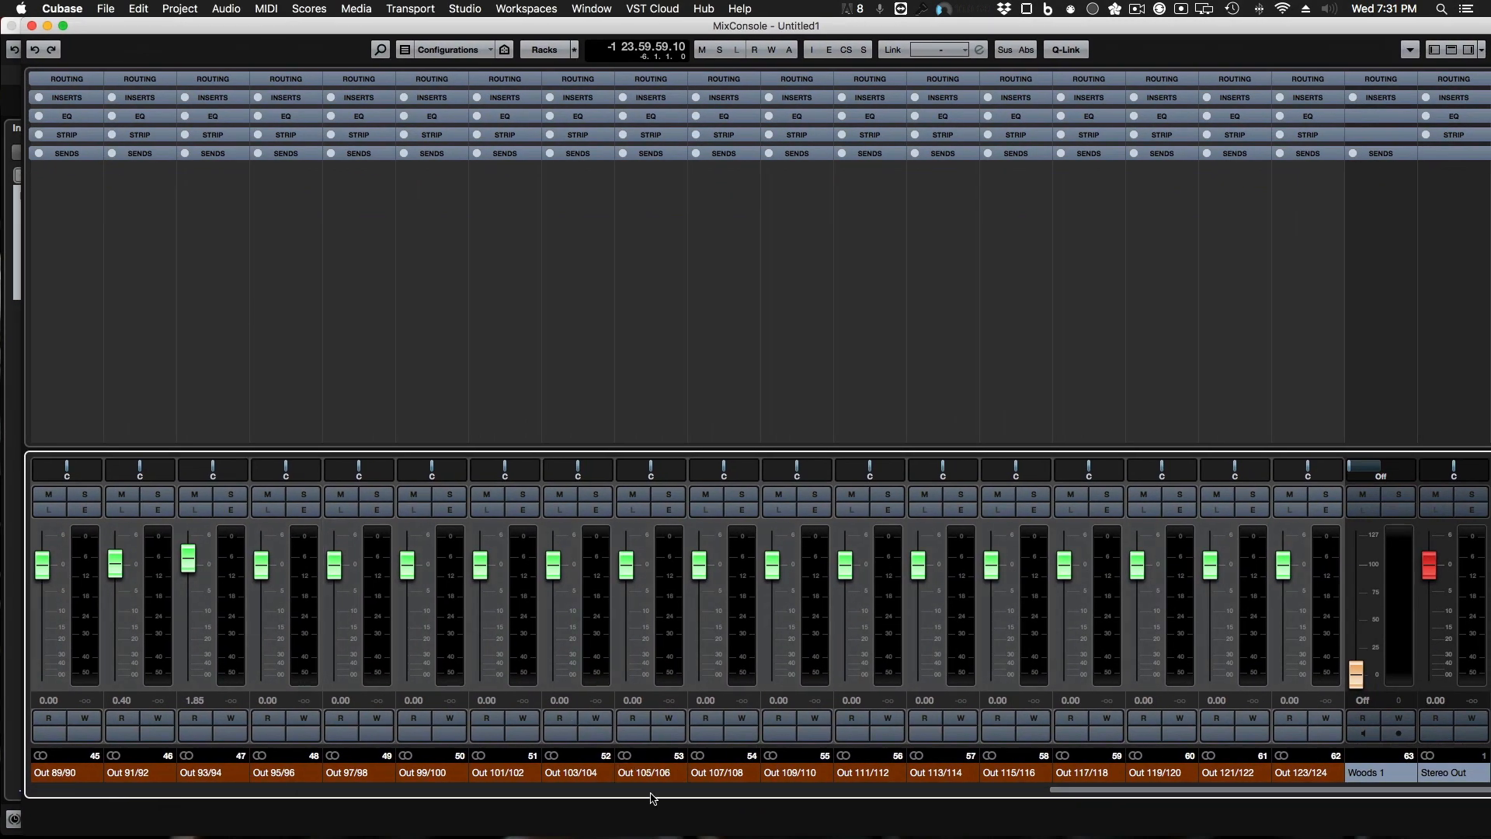
pyautogui.hscroll(-10, 681, 520)
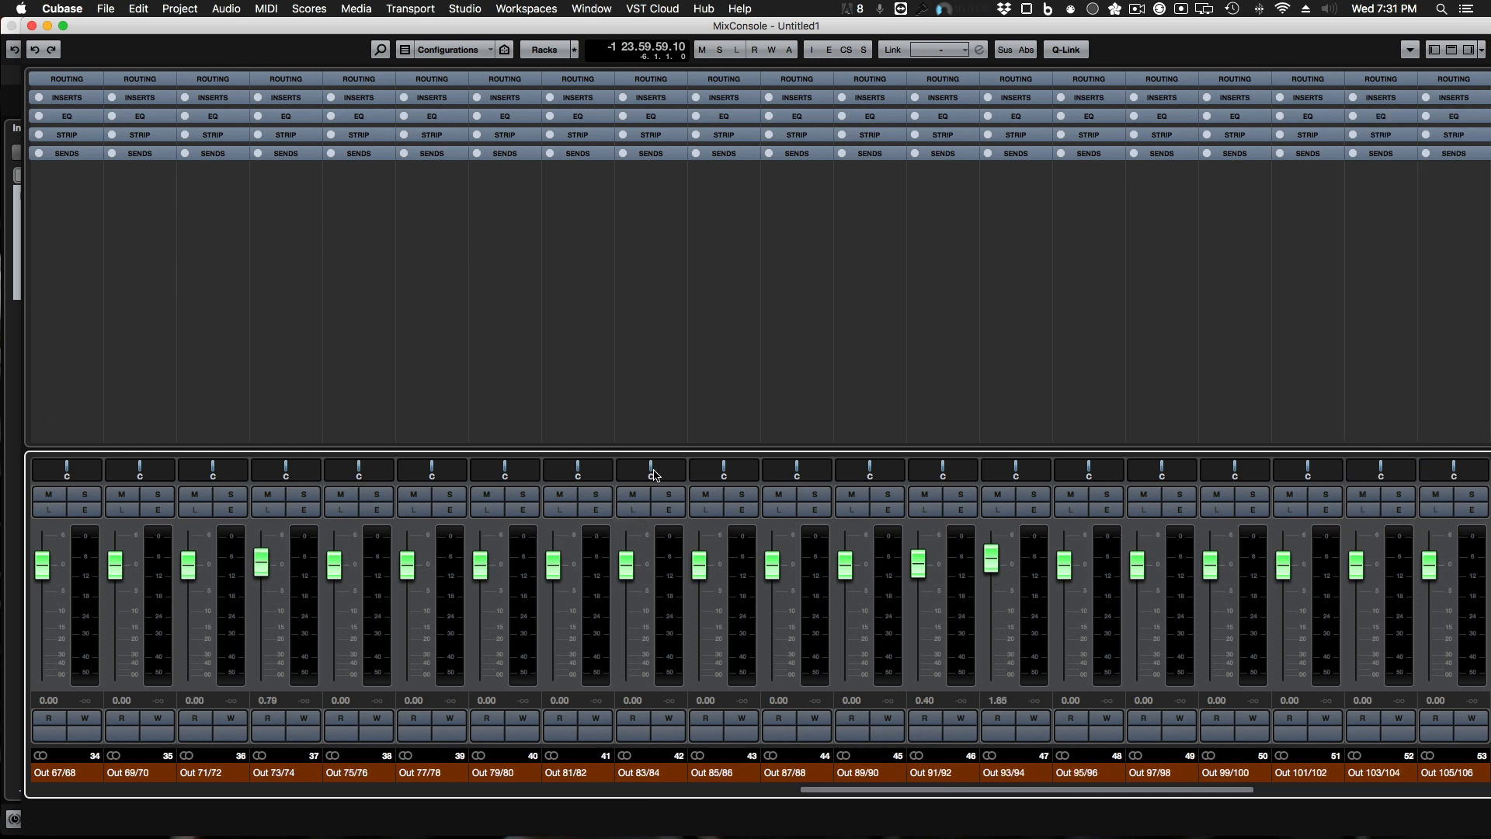
pyautogui.hscroll(-5, 681, 521)
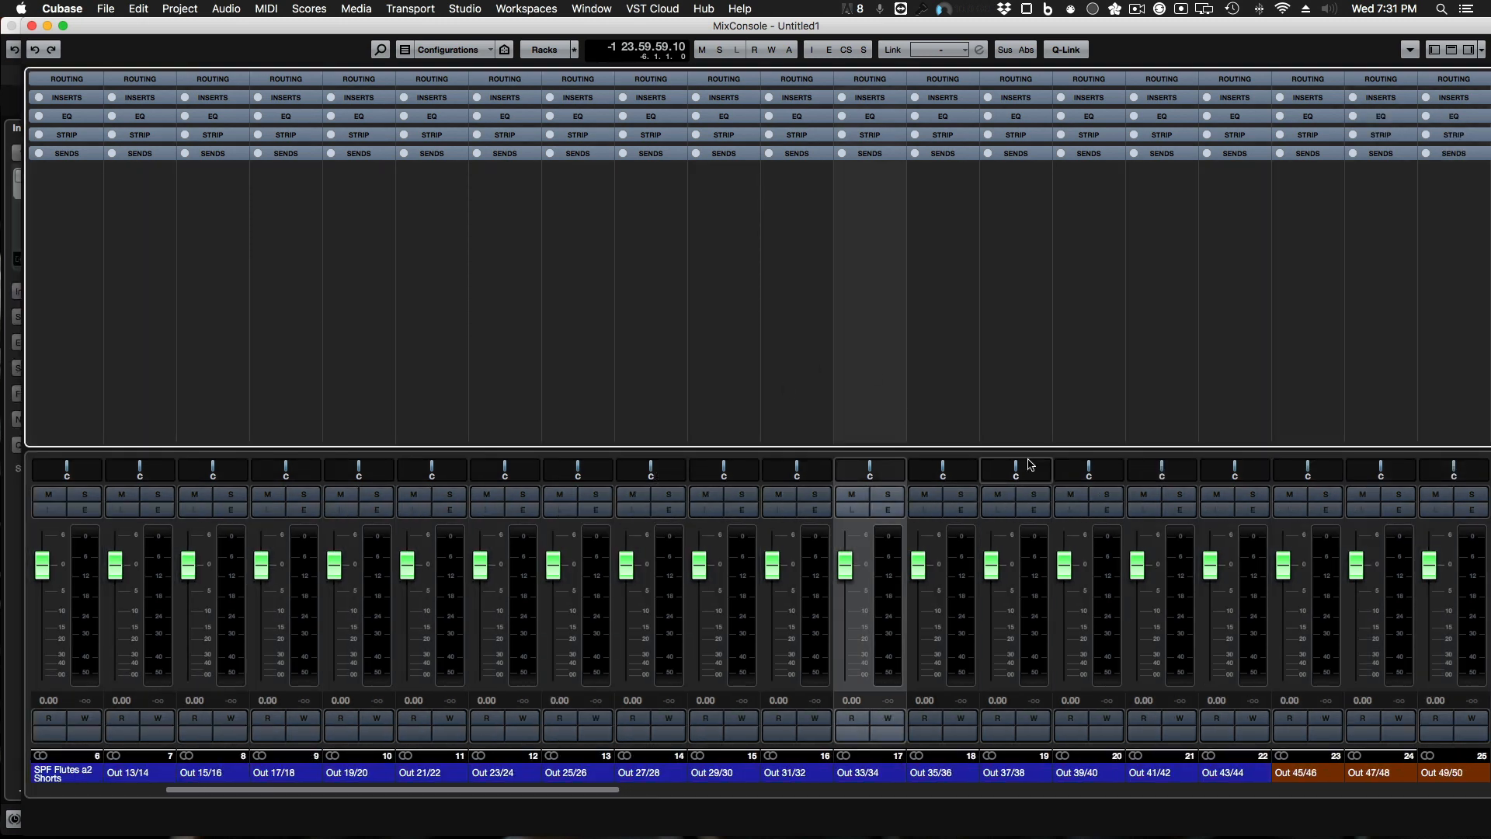
pyautogui.moveTo(1029, 465); pyautogui.dragTo(1024, 465)
pyautogui.click(1034, 416)
pyautogui.hscroll(7, 1061, 505)
pyautogui.hscroll(2, 1061, 510)
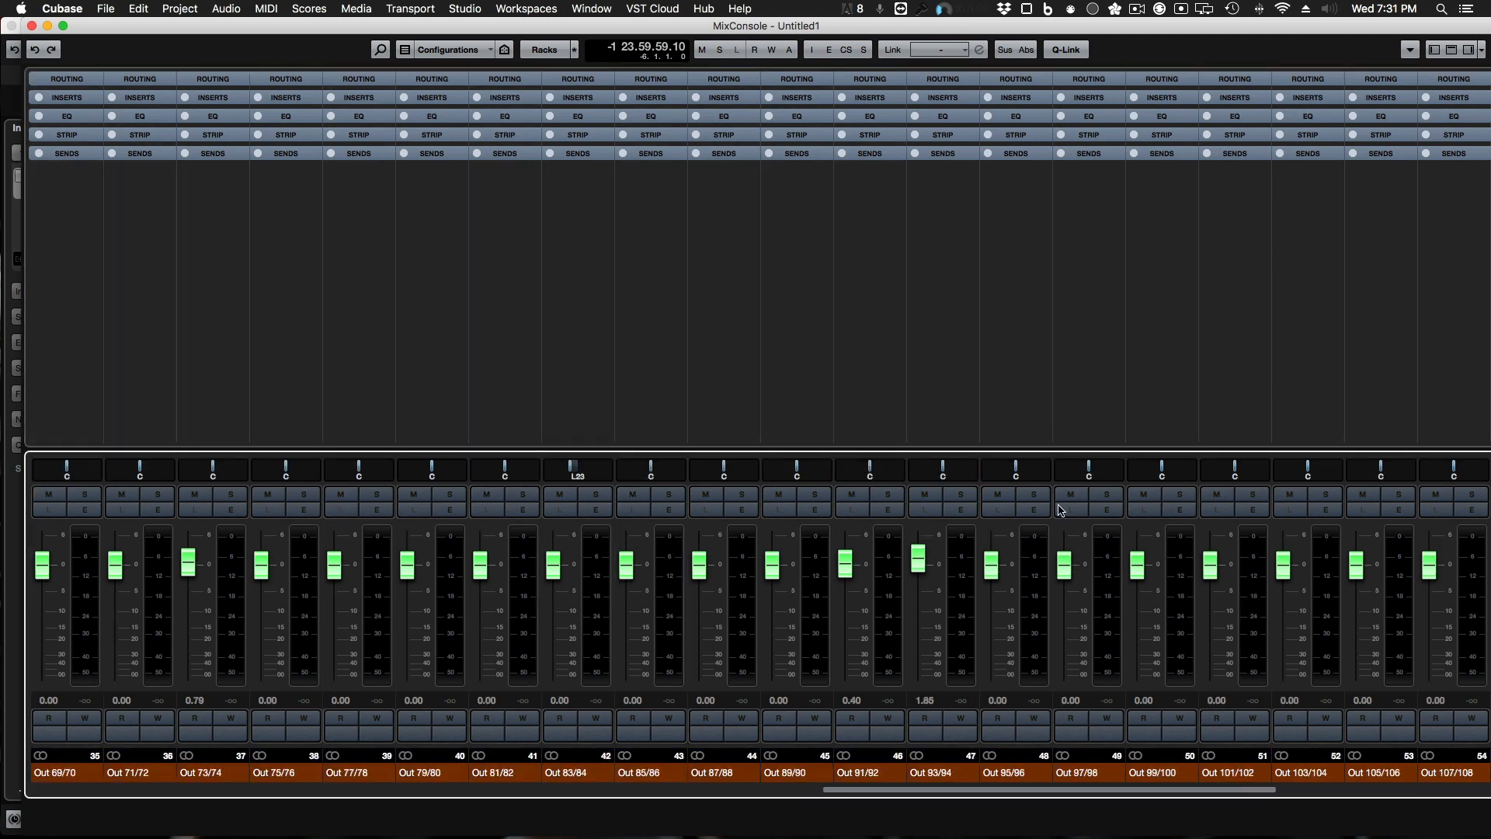
pyautogui.hscroll(-9, 1061, 510)
pyautogui.hscroll(12, 1061, 510)
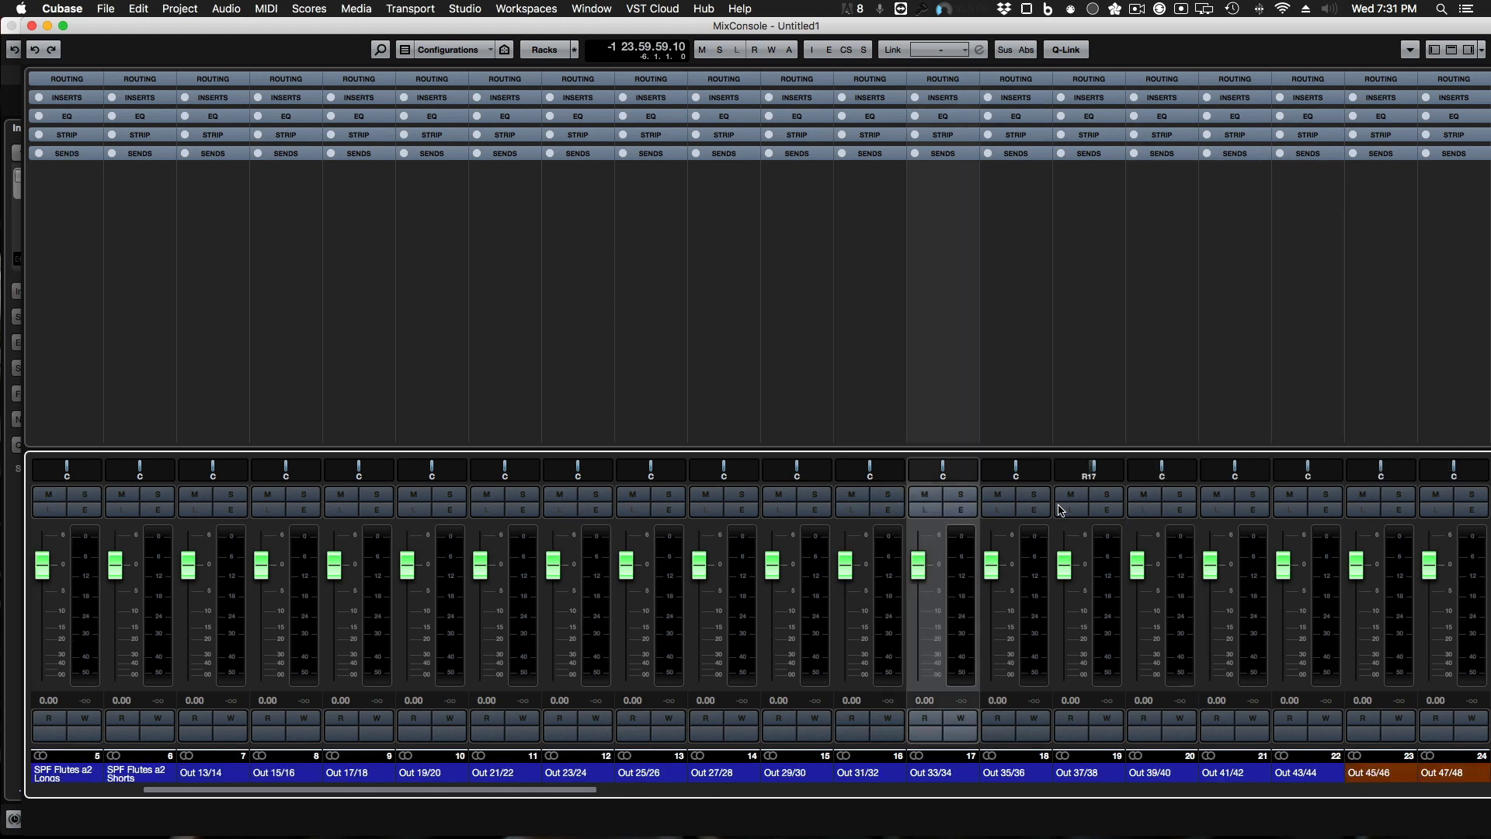
pyautogui.hscroll(3, 1061, 509)
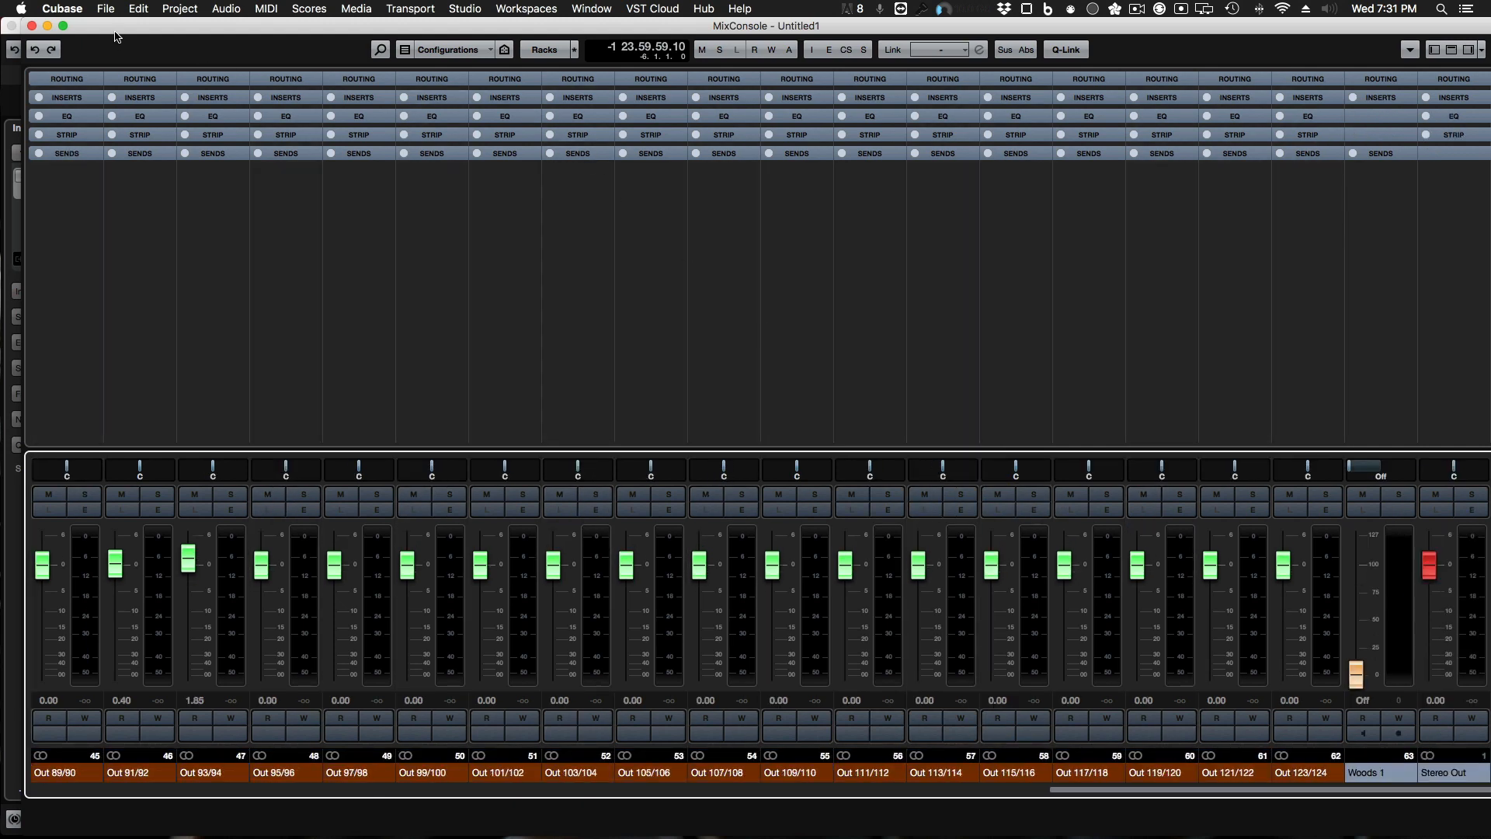
pyautogui.moveTo(116, 28); pyautogui.dragTo(1490, 109)
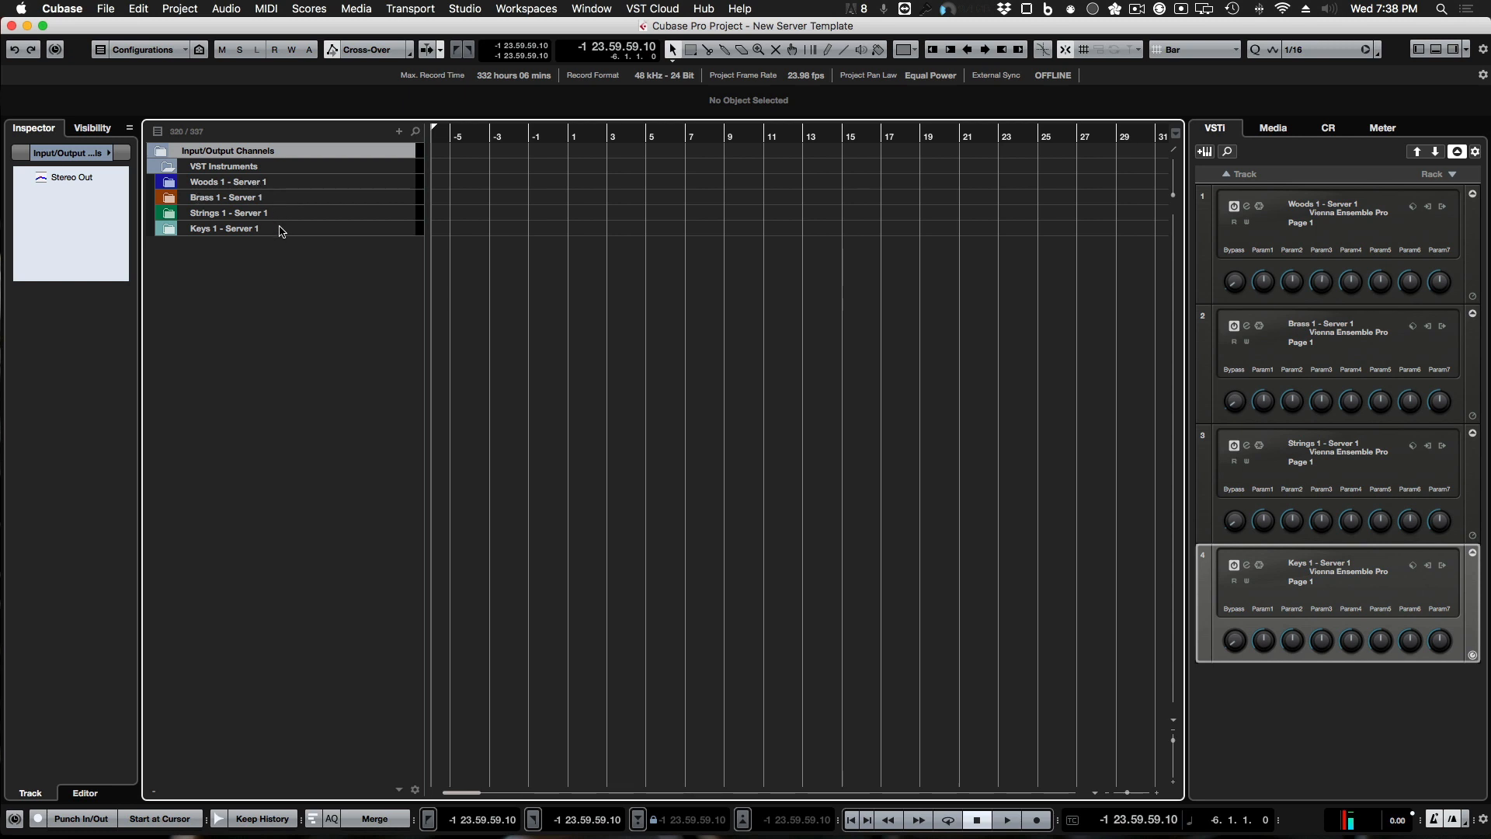
# Step: Examine the Strings 1 - Server 1 folder down to the libraries inside its Ensembles folder, and collapse it again
pyautogui.click(173, 214)
pyautogui.click(183, 264)
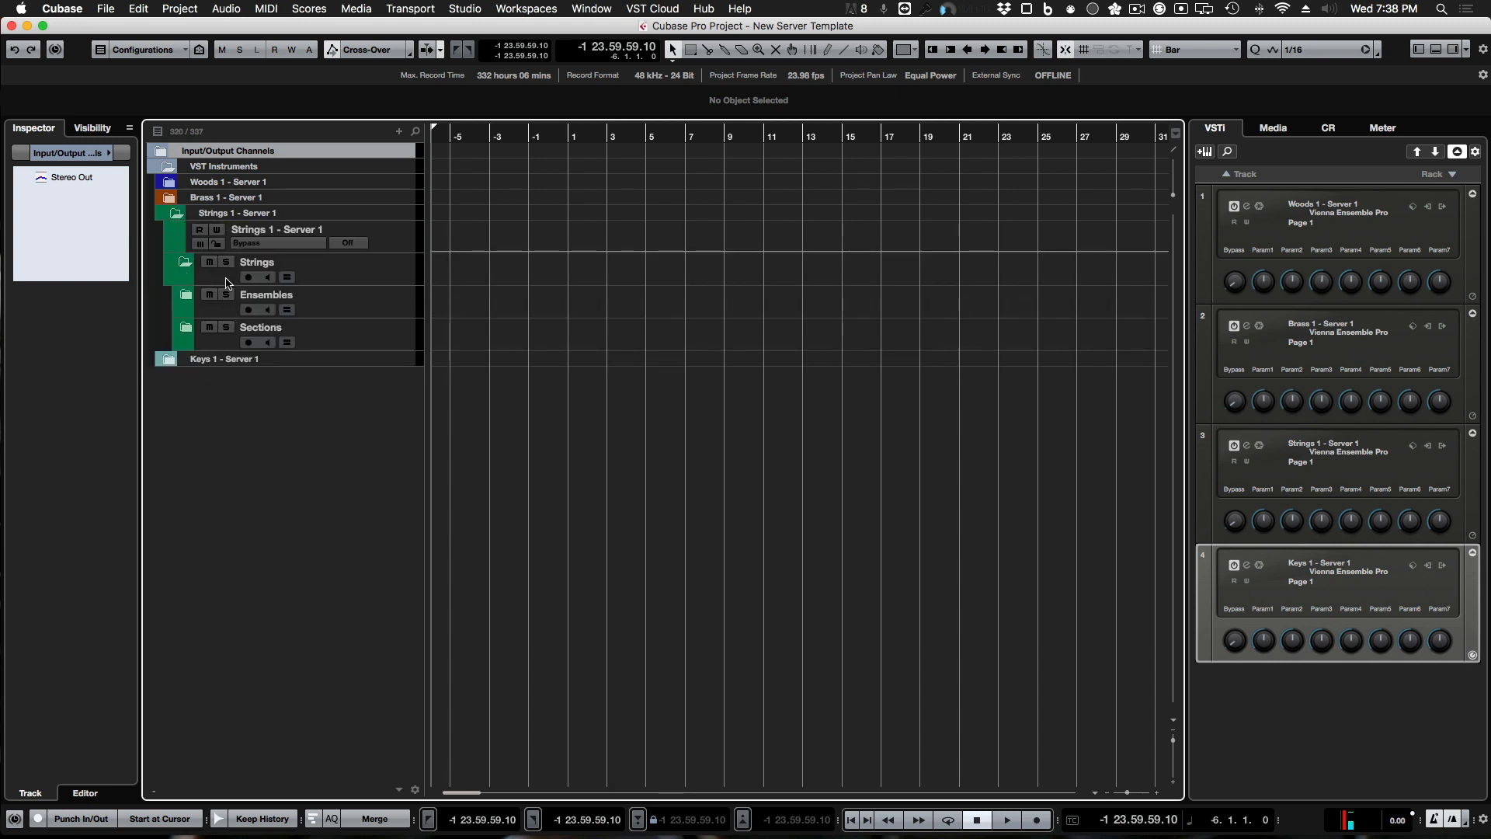
pyautogui.click(185, 296)
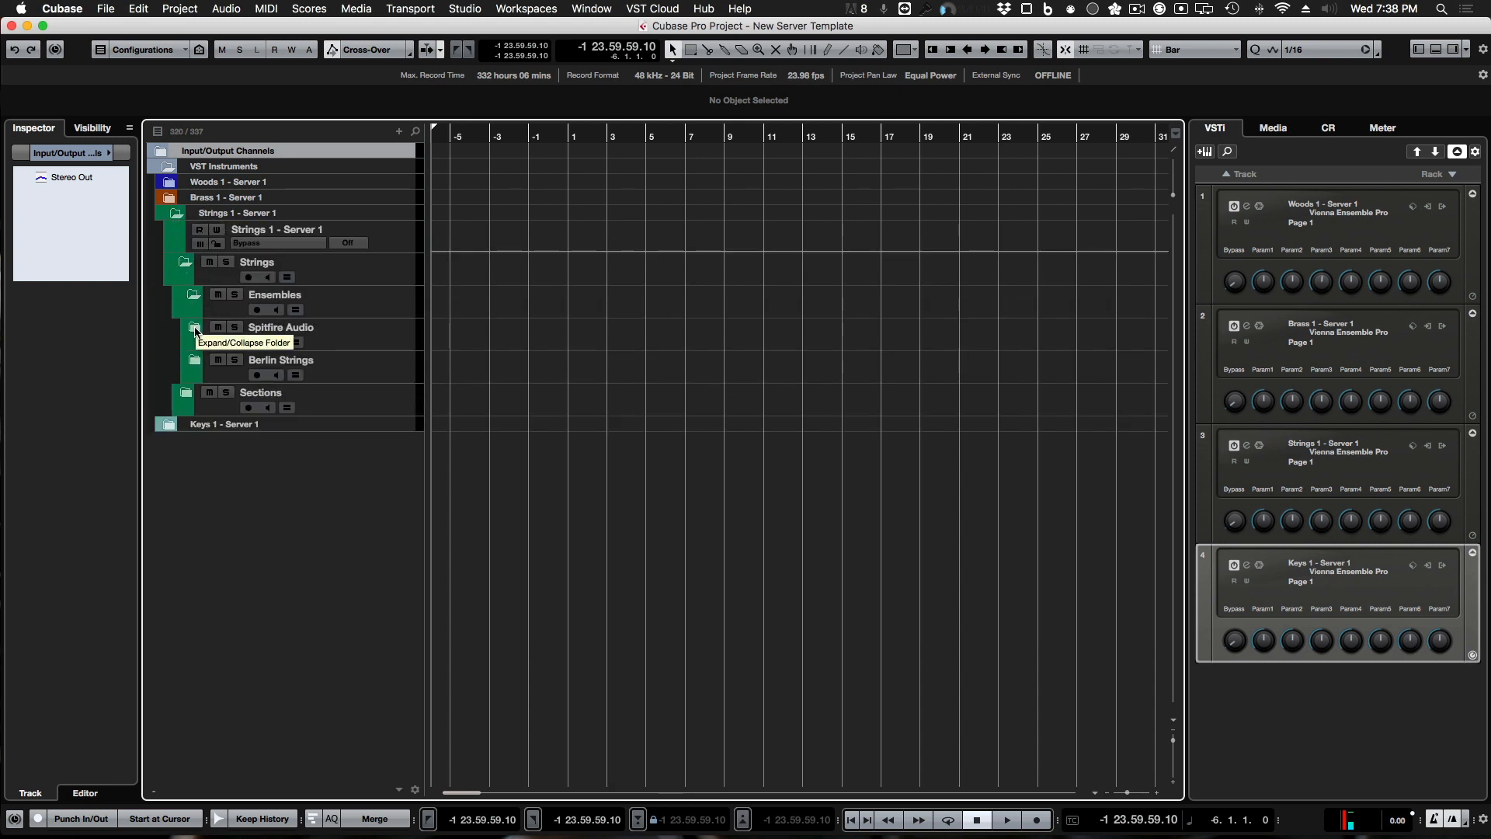
pyautogui.click(177, 215)
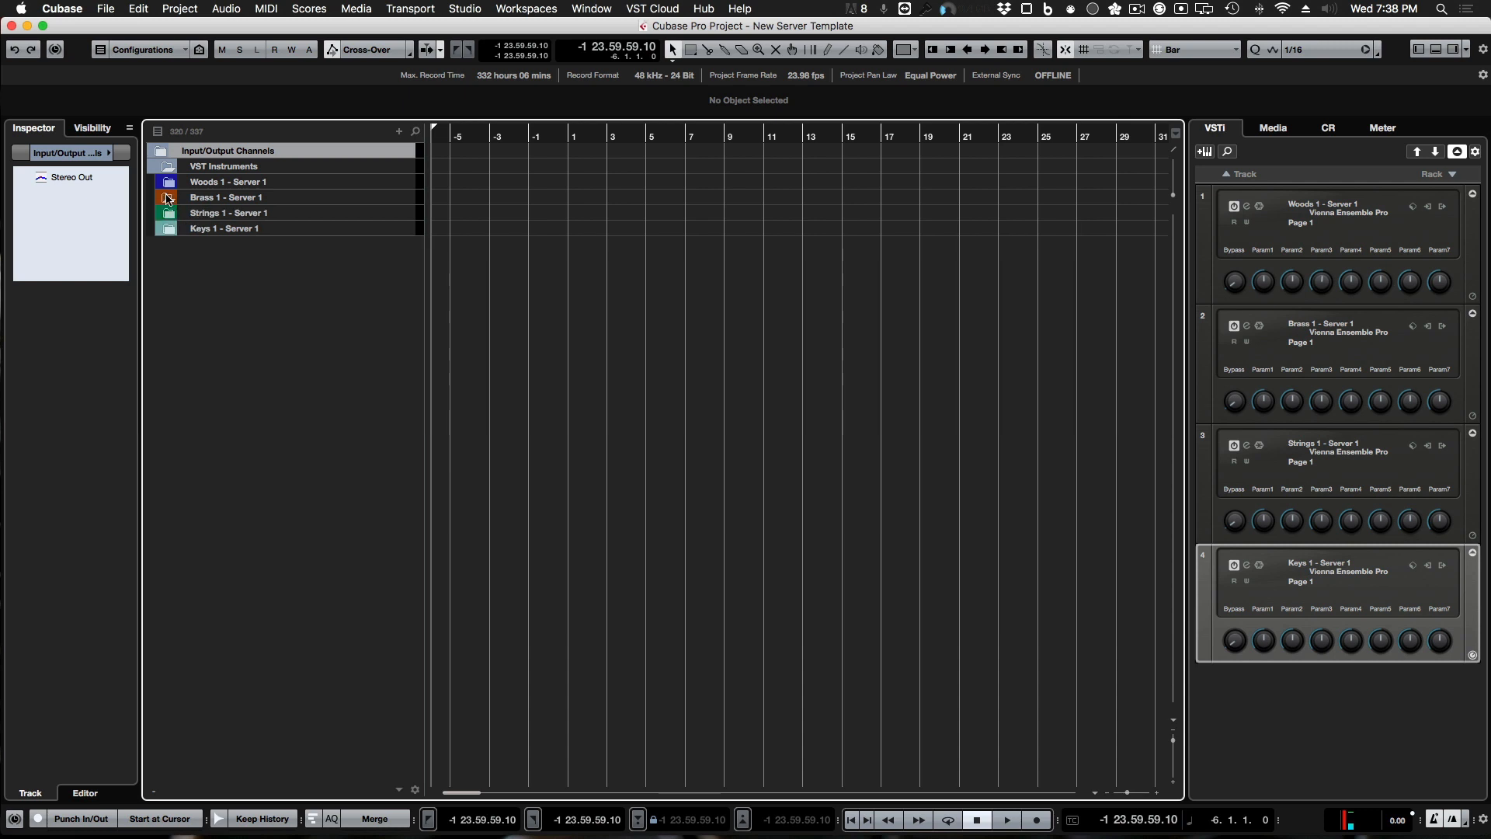
# Step: Expand the Brass 1 - Server 1 folder down to the contents of its Ensembles and Sections folders
pyautogui.click(169, 197)
pyautogui.click(184, 247)
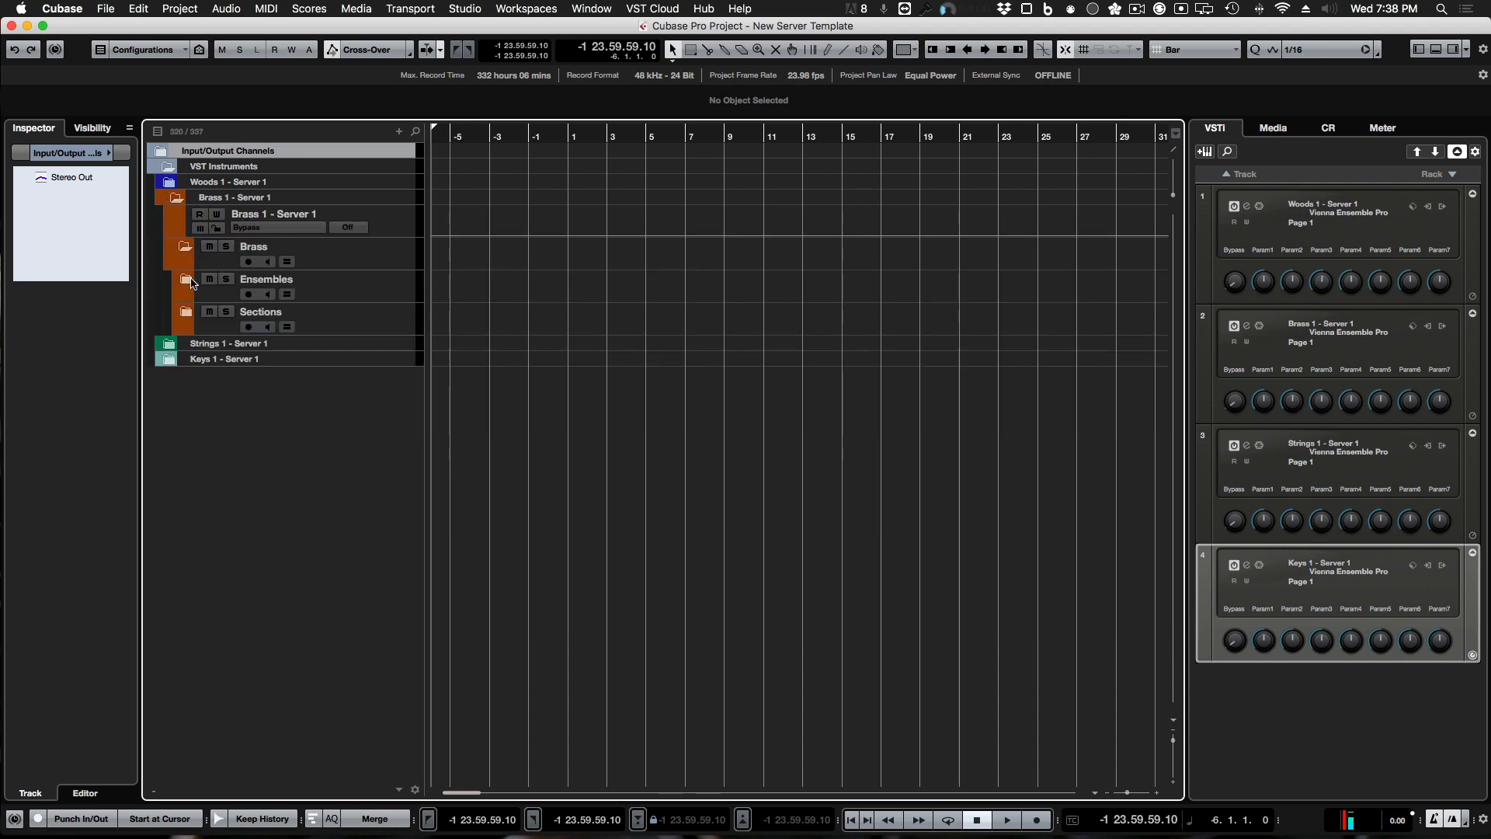
pyautogui.click(187, 280)
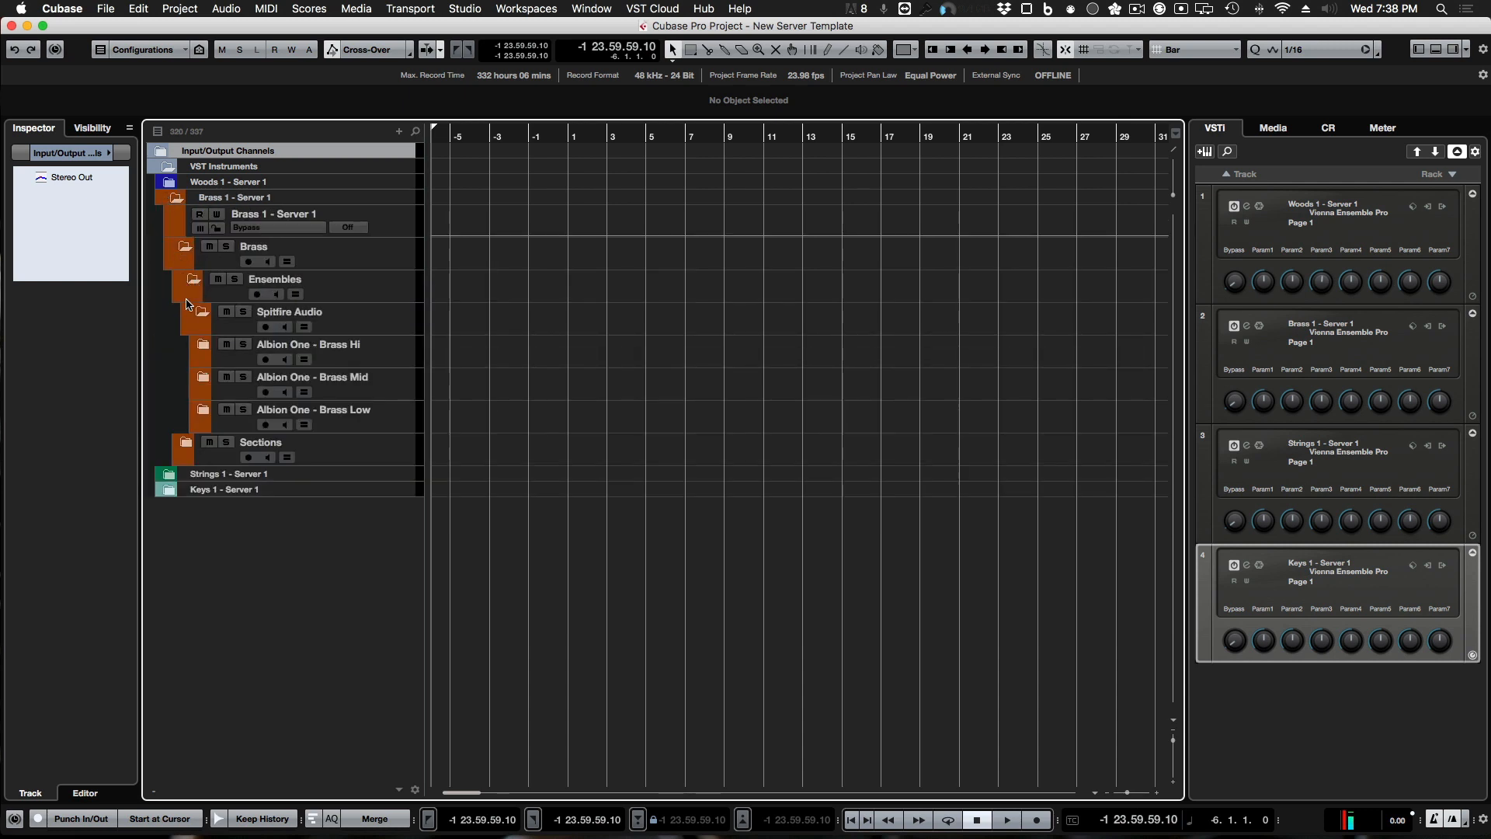
pyautogui.click(184, 444)
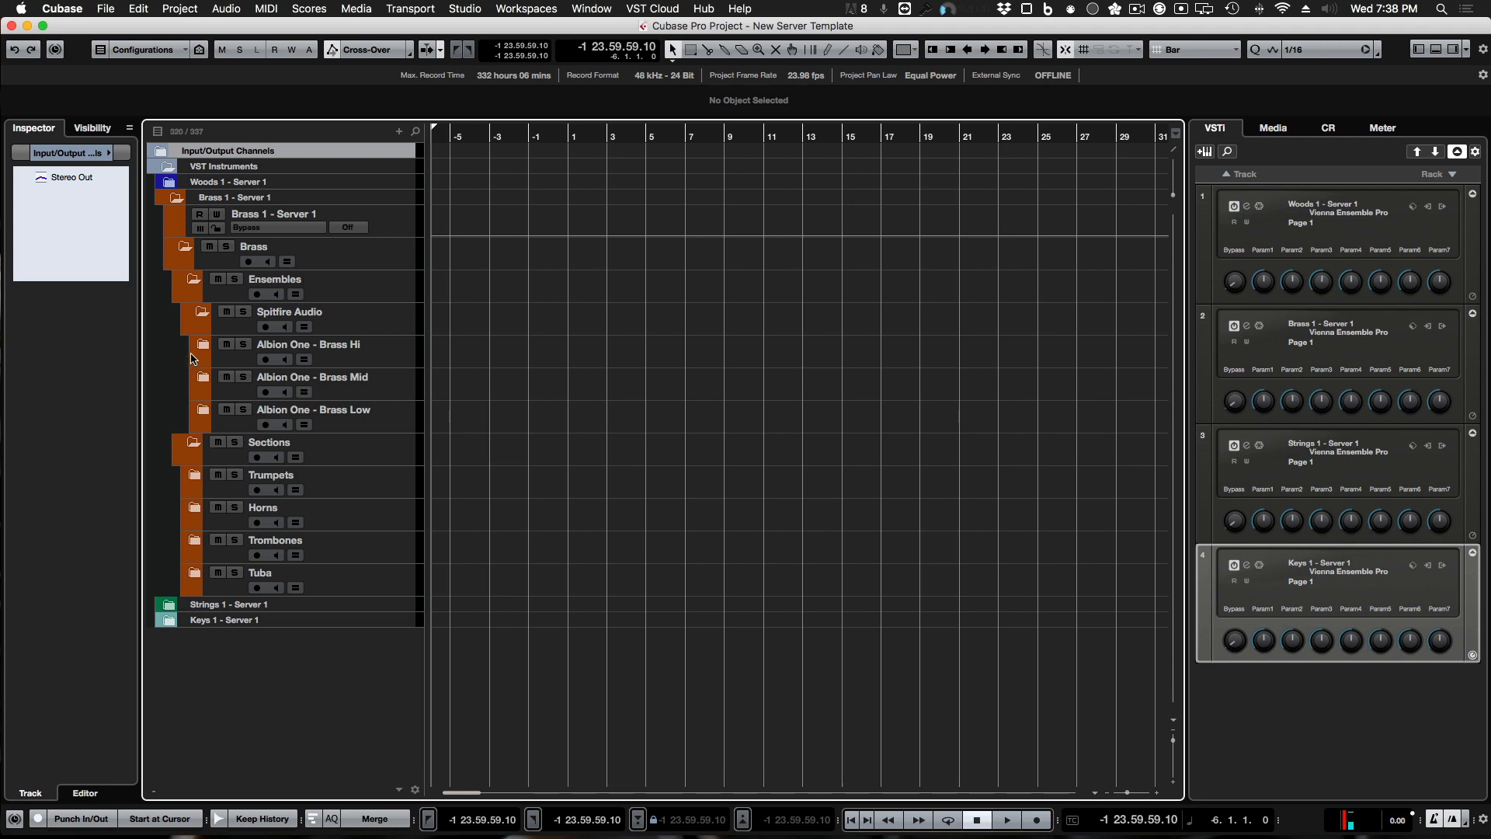
# Step: Expand the Trumpets folder and its Spitfire Solo Trumpet, Trumpet a2 and Trumpets a6 folders, and collapse the Brass Ensembles folder
pyautogui.click(192, 479)
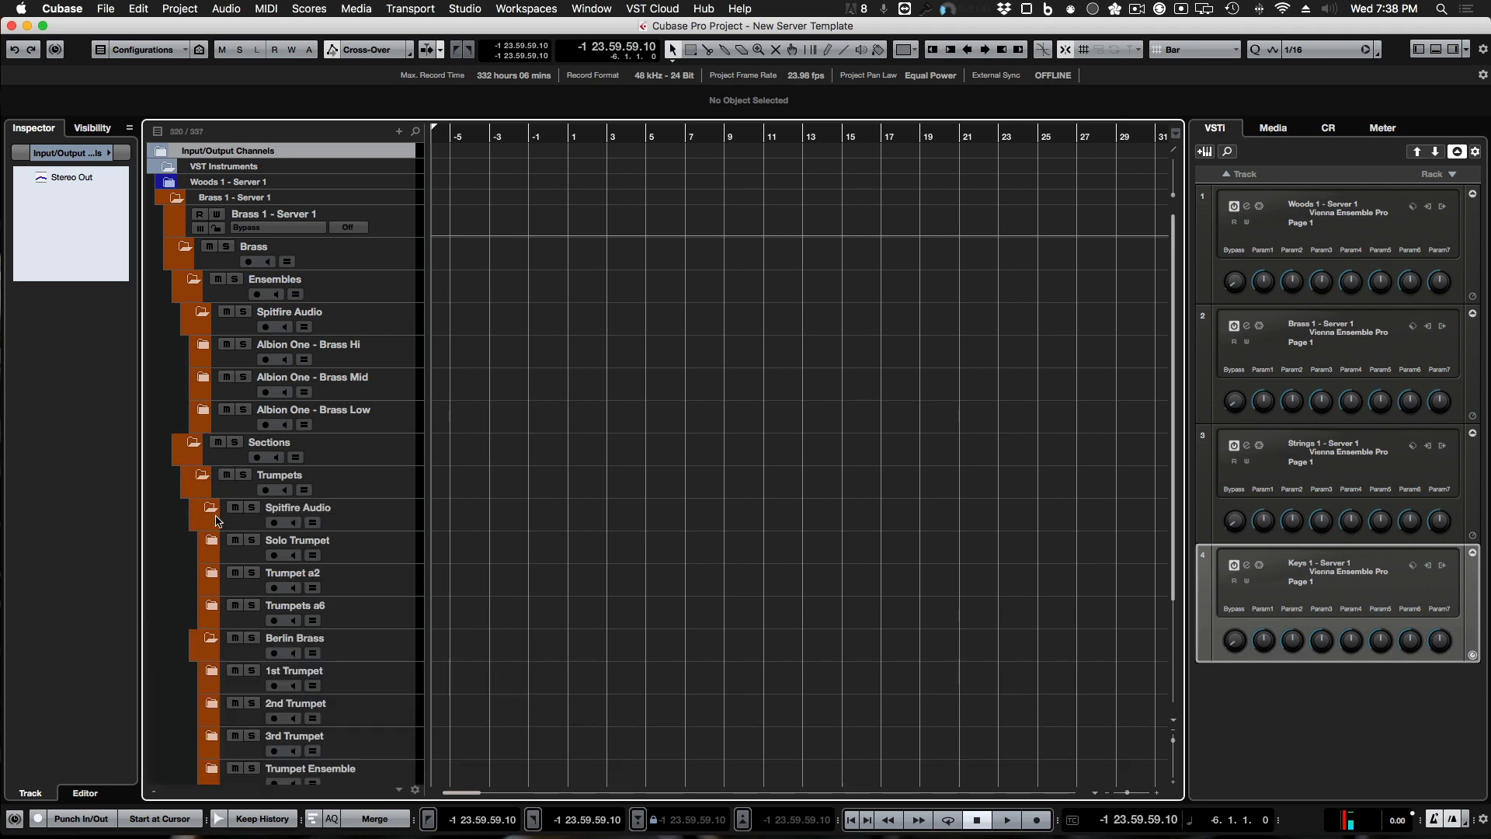
pyautogui.click(211, 541)
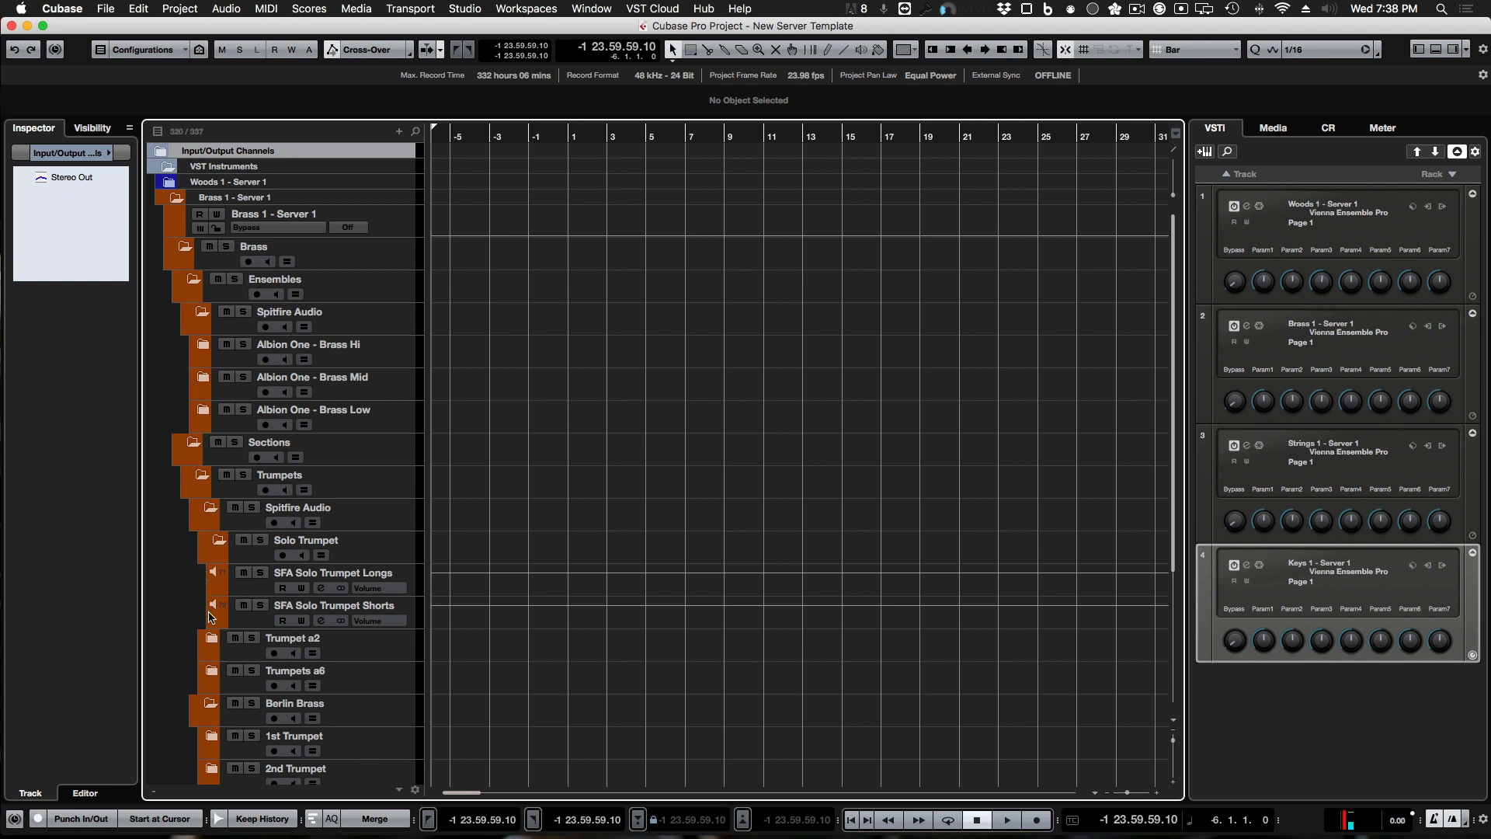
pyautogui.click(211, 638)
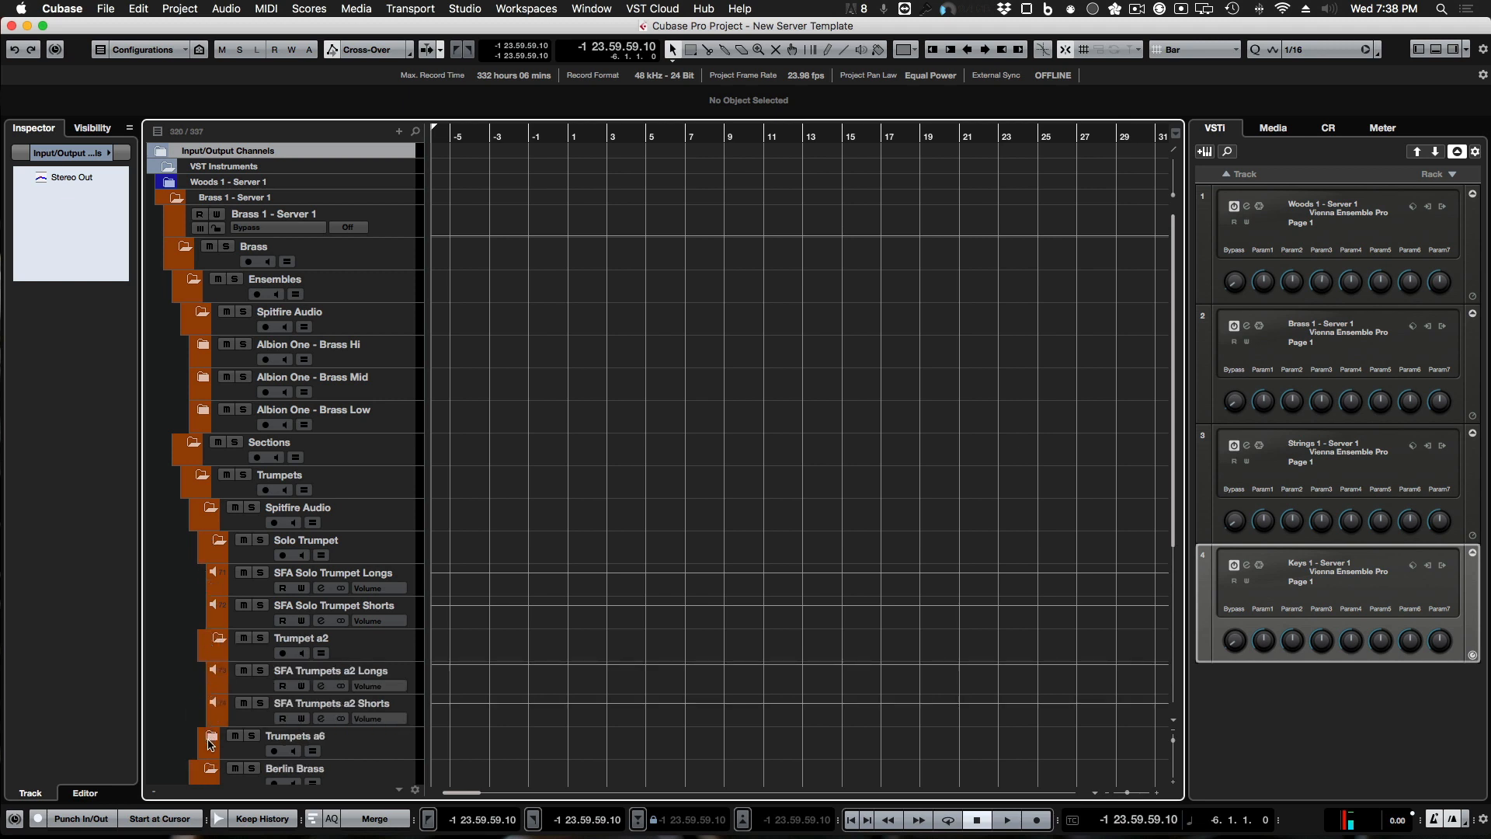
pyautogui.click(211, 735)
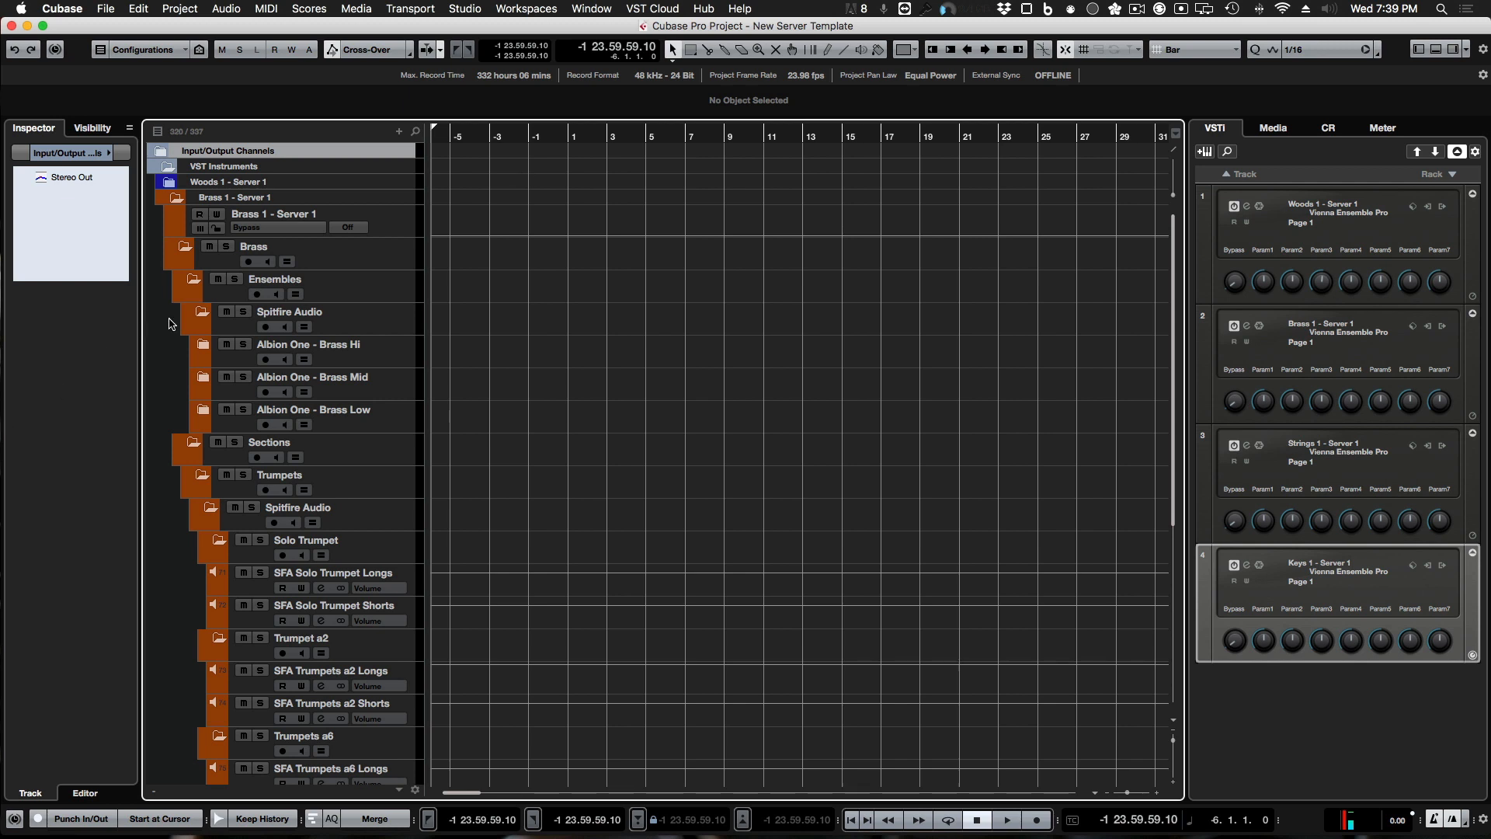
pyautogui.click(200, 314)
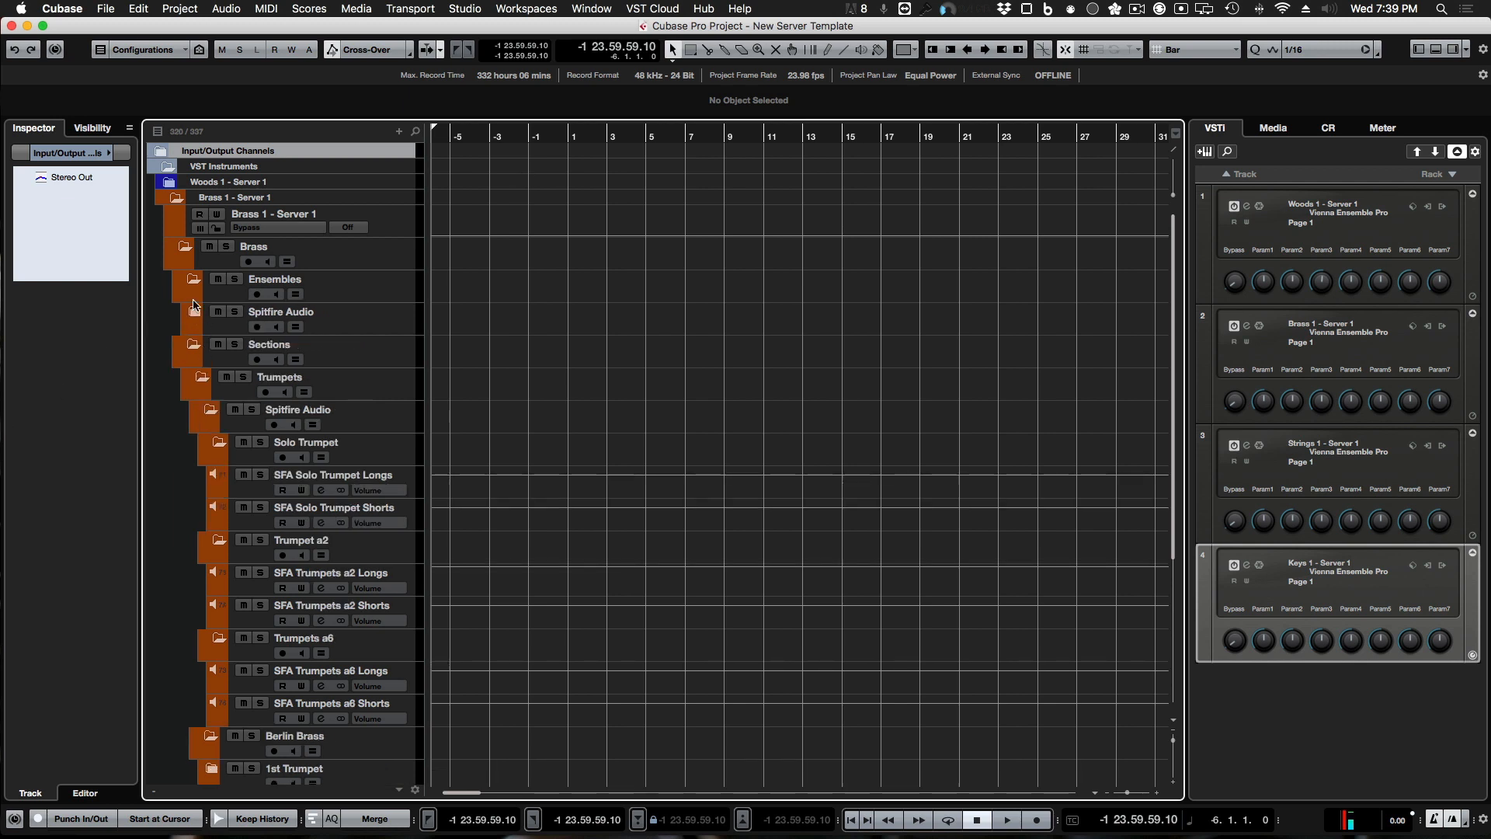
pyautogui.click(193, 280)
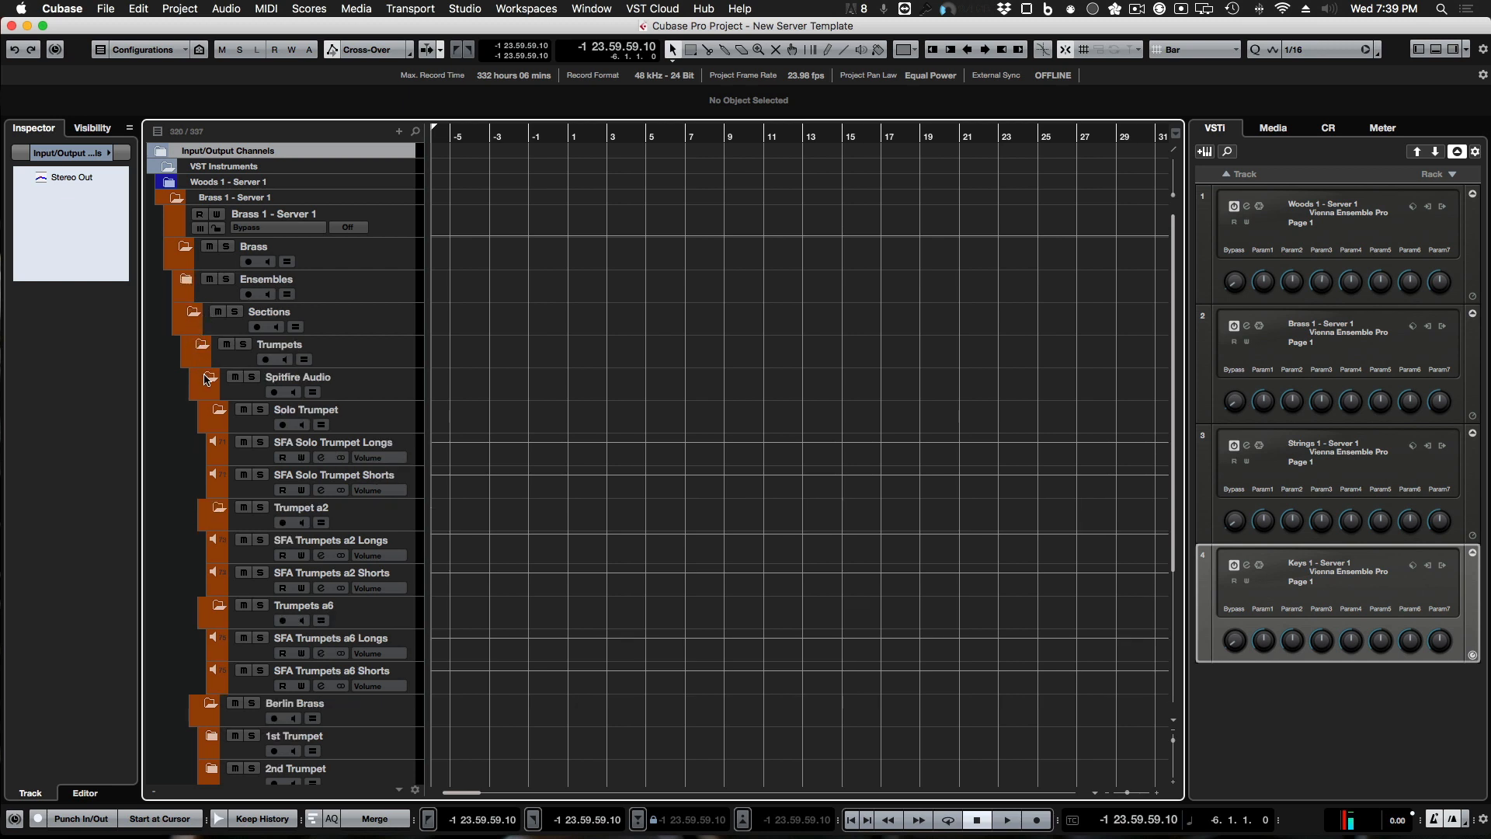
# Step: Collapse the Solo Trumpet, Trumpet a2 and Trumpets a6 folders, and the Berlin Brass and Spitfire Audio folders inside Trumpets
pyautogui.click(220, 412)
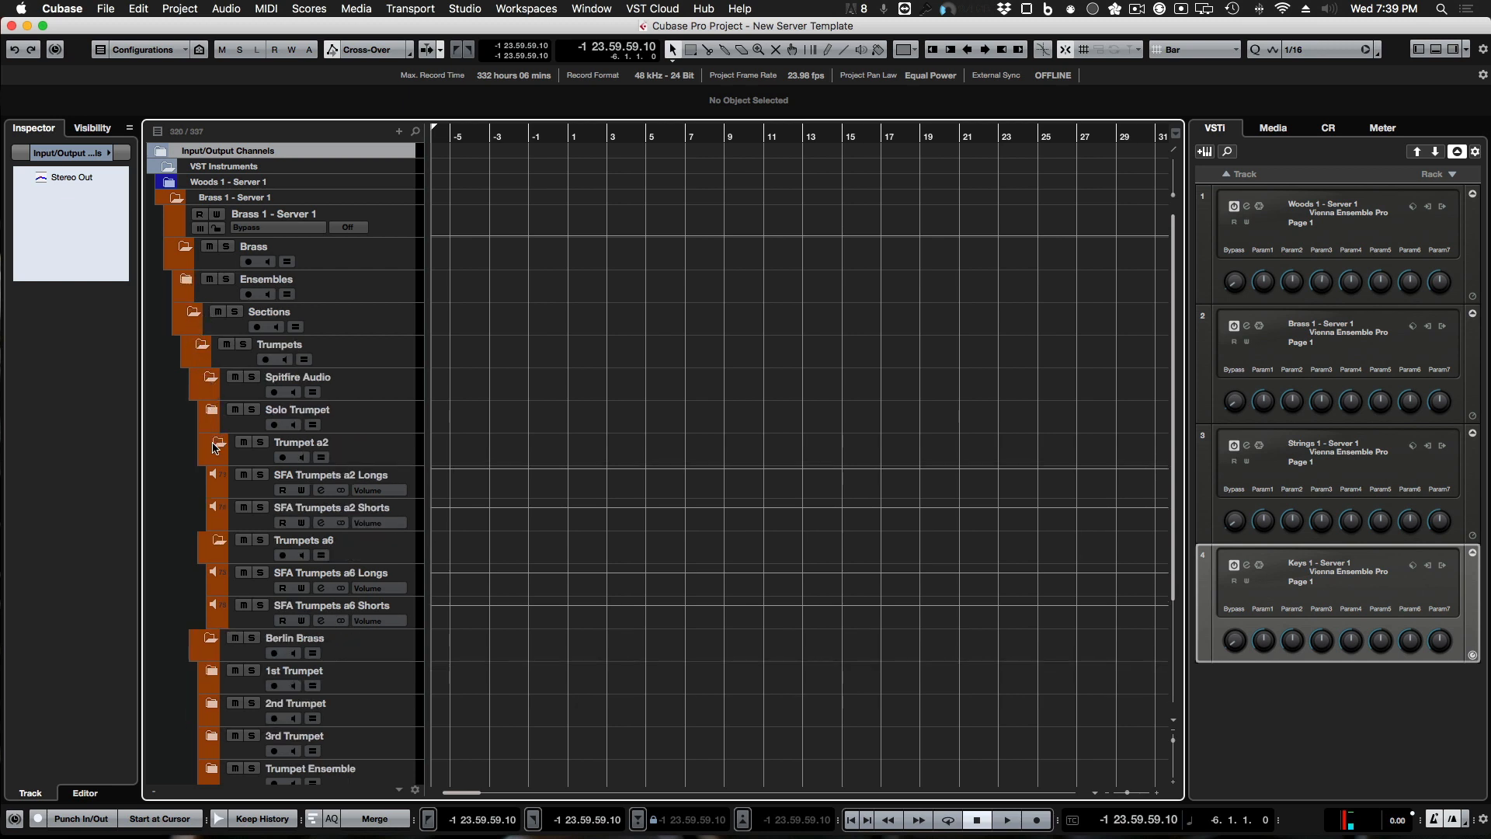
pyautogui.click(218, 444)
pyautogui.click(219, 476)
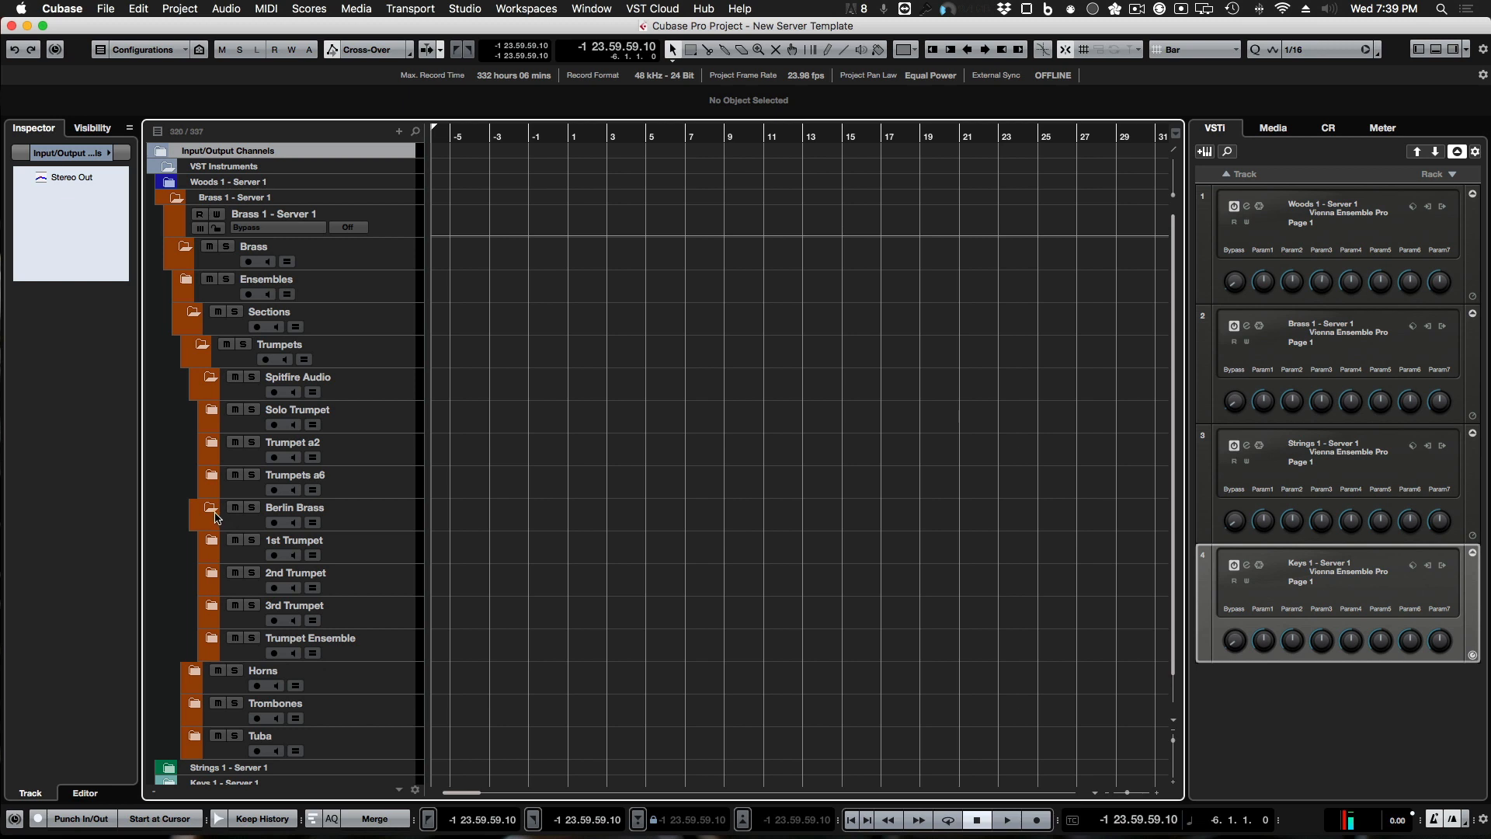
pyautogui.click(212, 509)
pyautogui.click(211, 378)
# Step: Collapse the Trumpets, Sections and Brass folders in turn, and close the Brass 1 - Server 1 folder
pyautogui.click(202, 346)
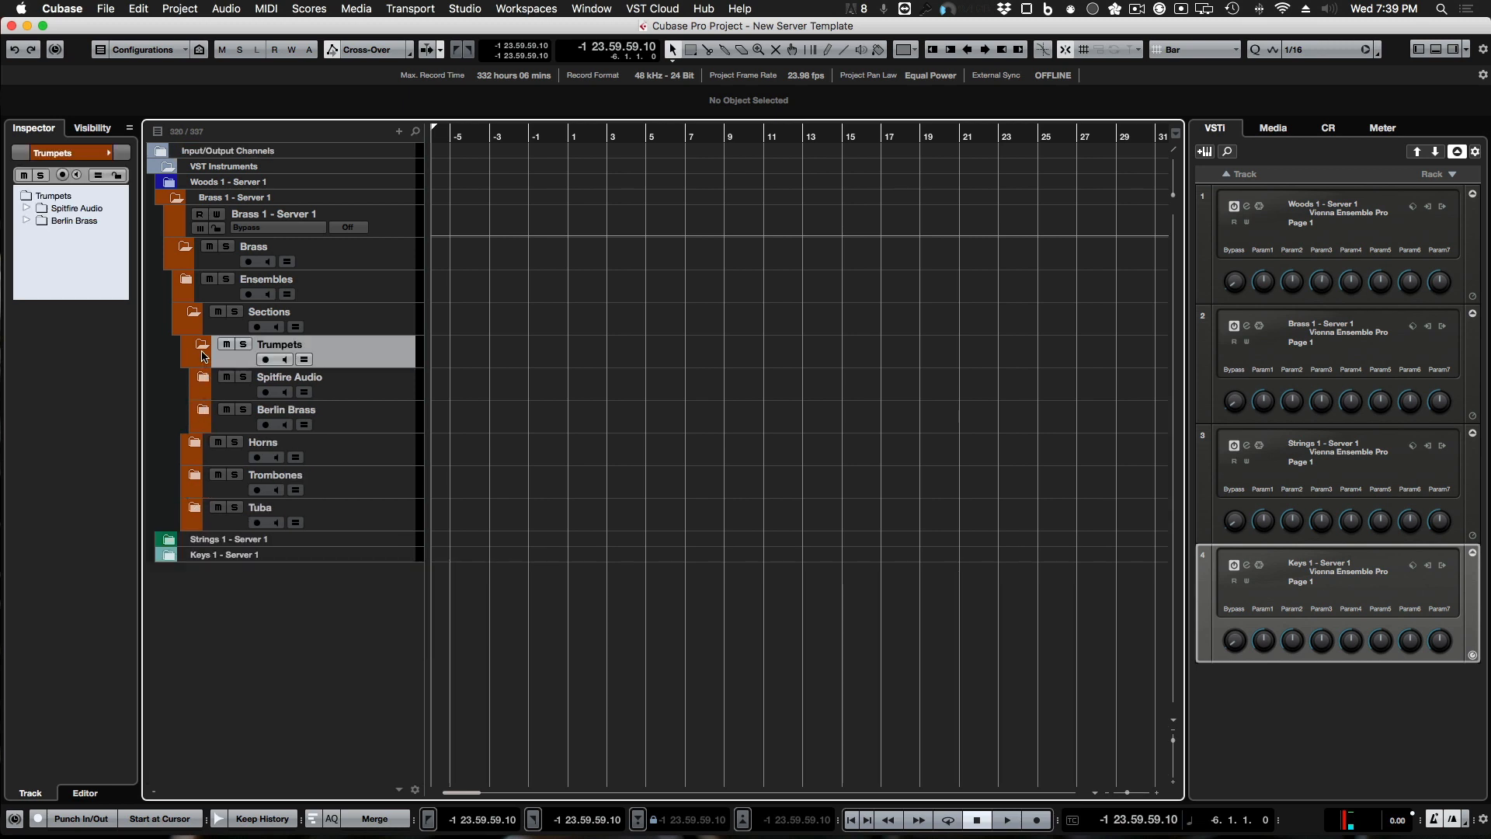
pyautogui.click(202, 347)
pyautogui.click(193, 310)
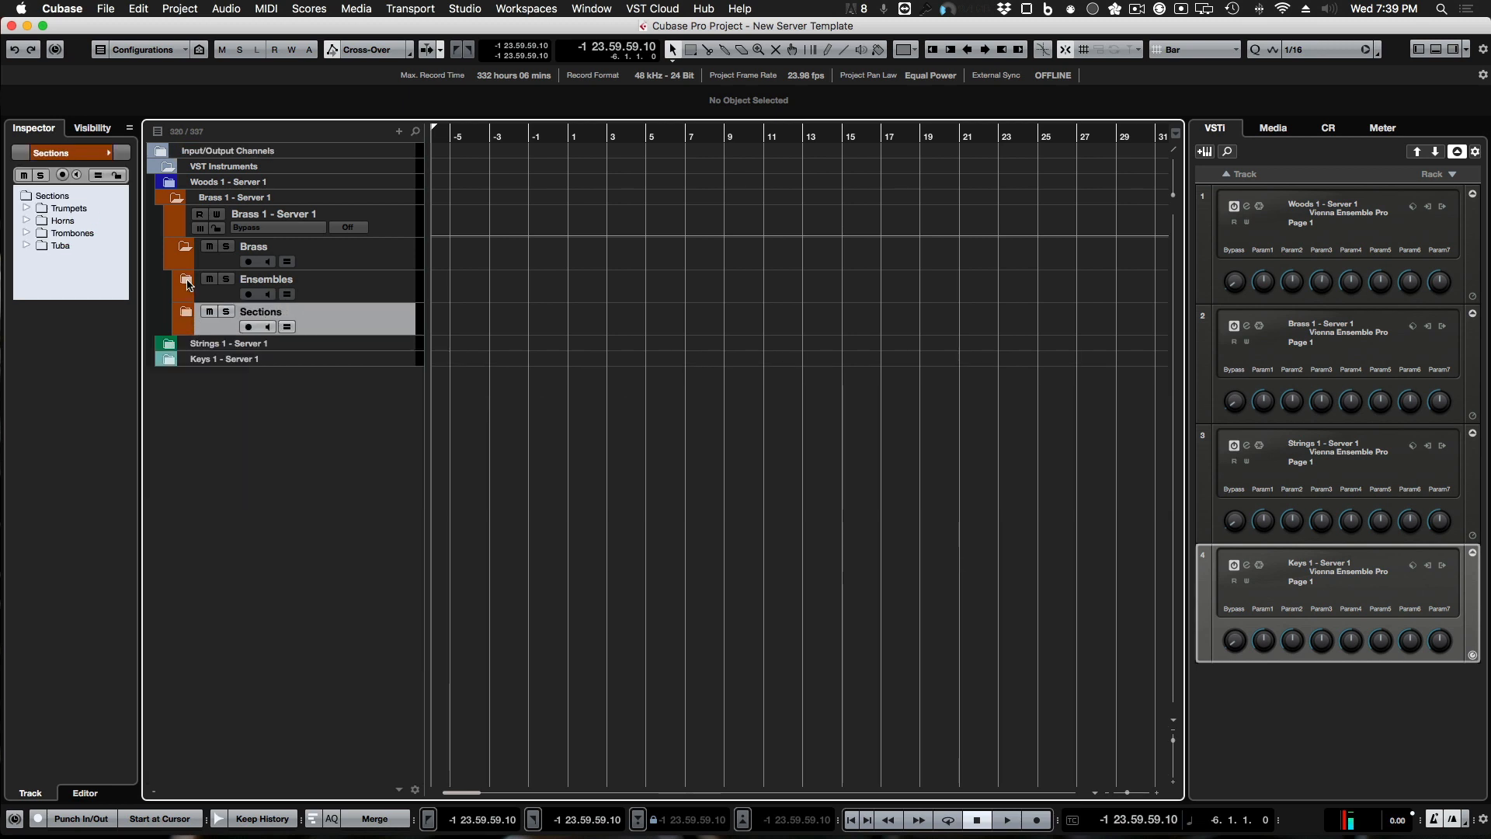
pyautogui.click(185, 247)
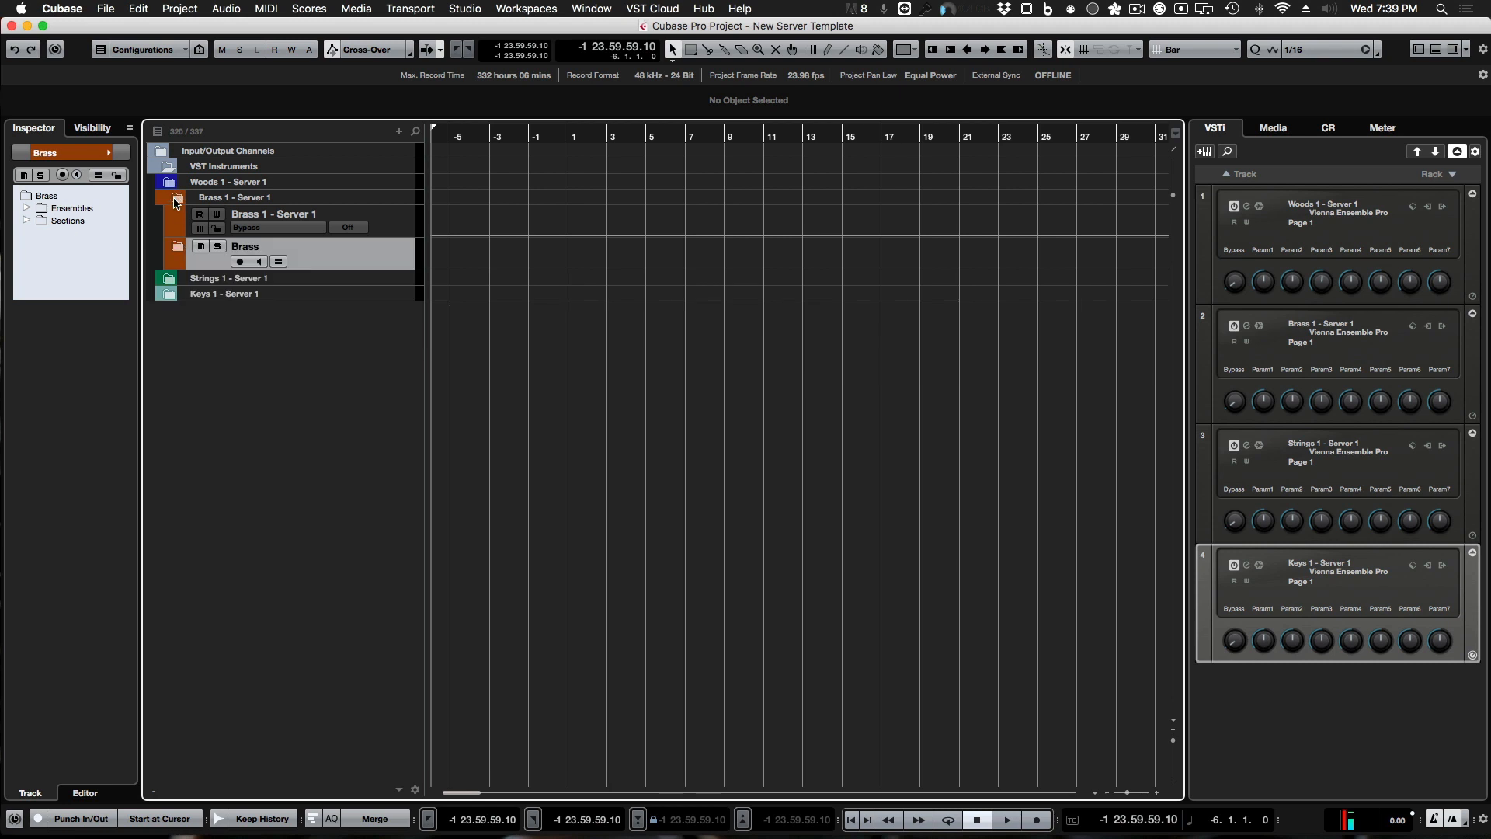
pyautogui.click(176, 199)
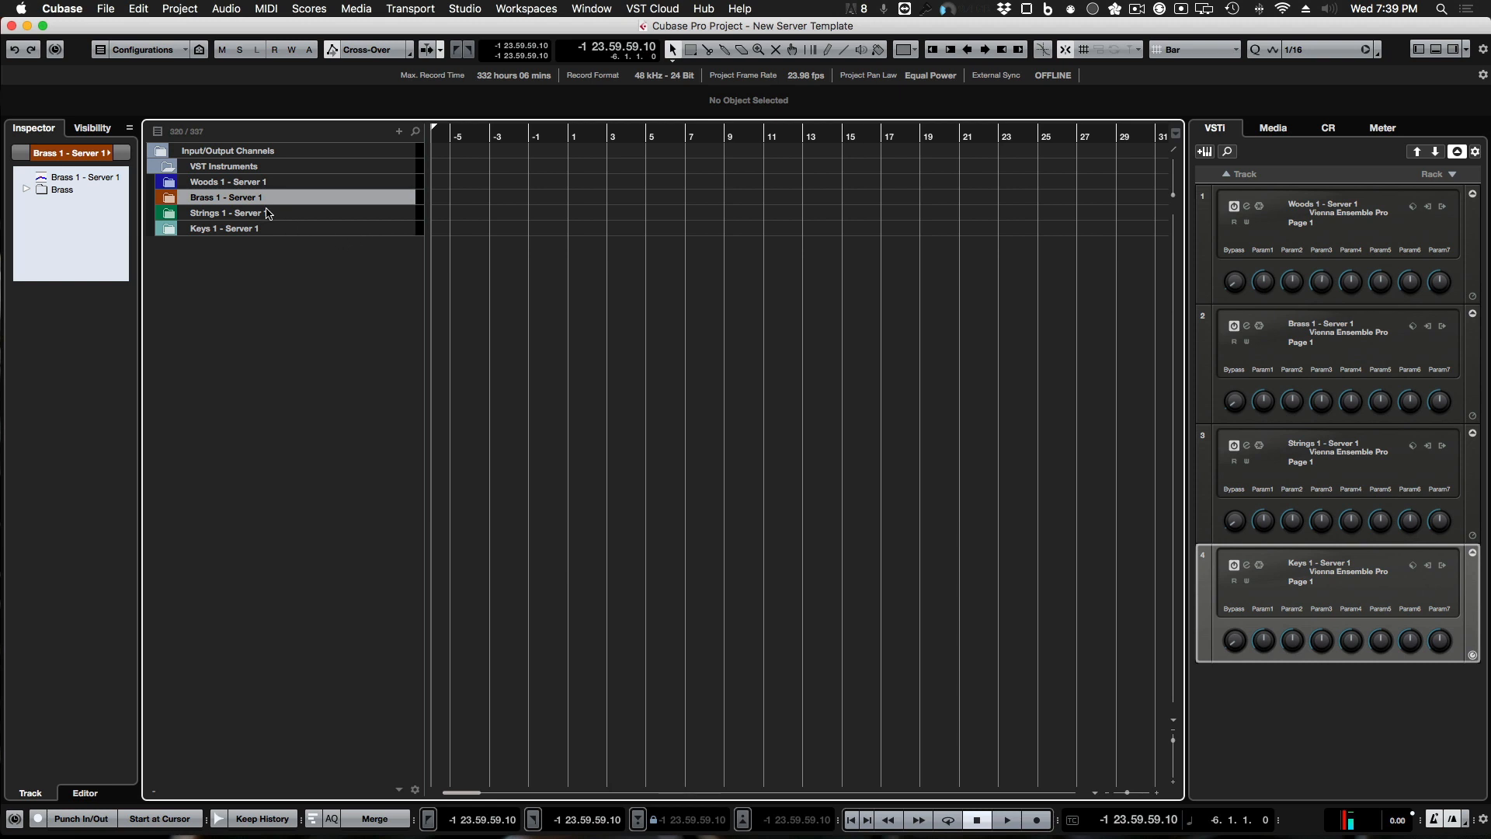
# Step: Make the Woods folder and the Brass, Strings and Keys tracks visible in the track list
pyautogui.click(98, 134)
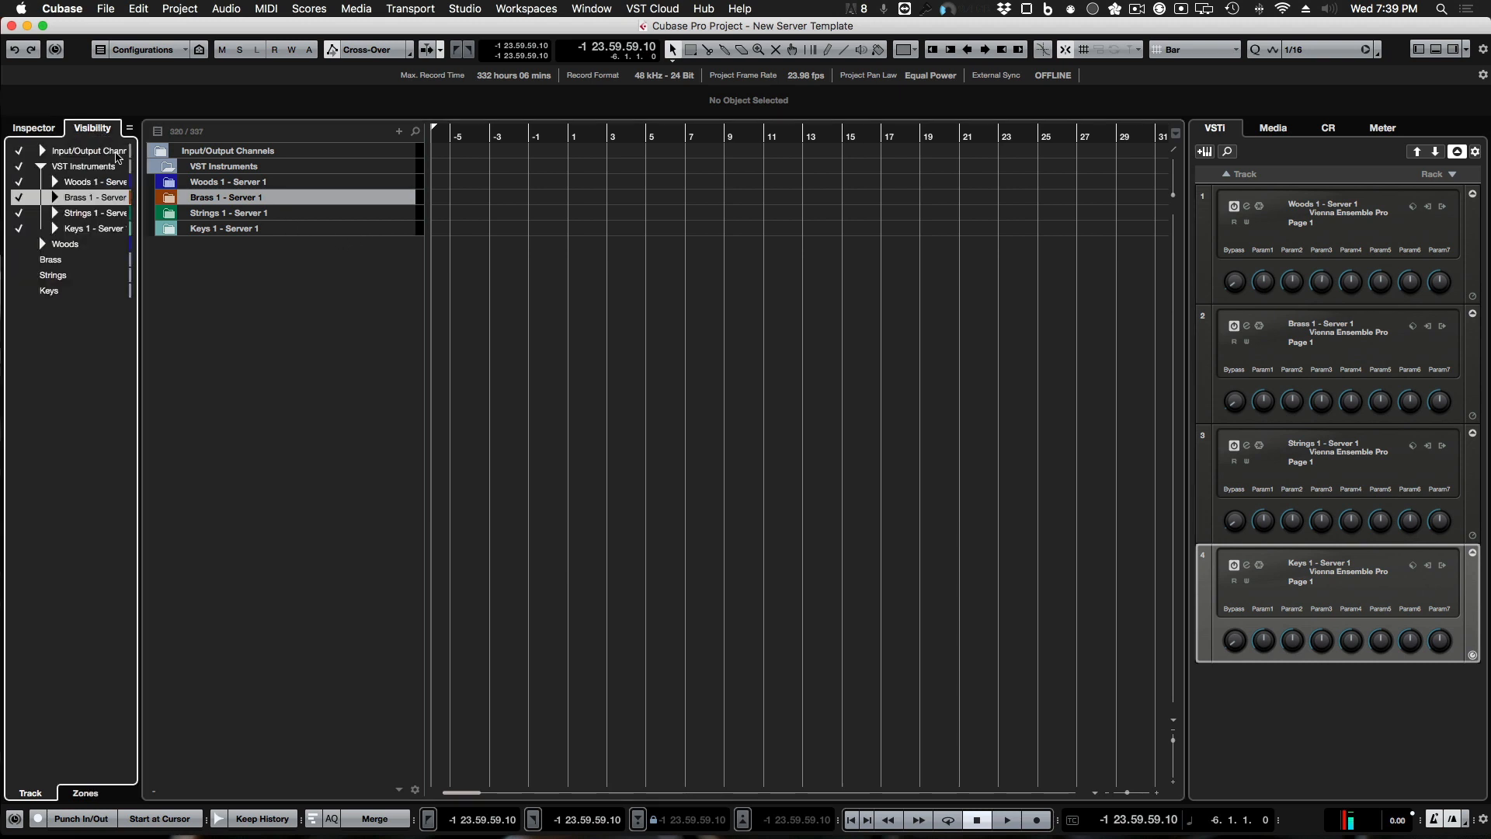
pyautogui.click(34, 245)
pyautogui.click(32, 245)
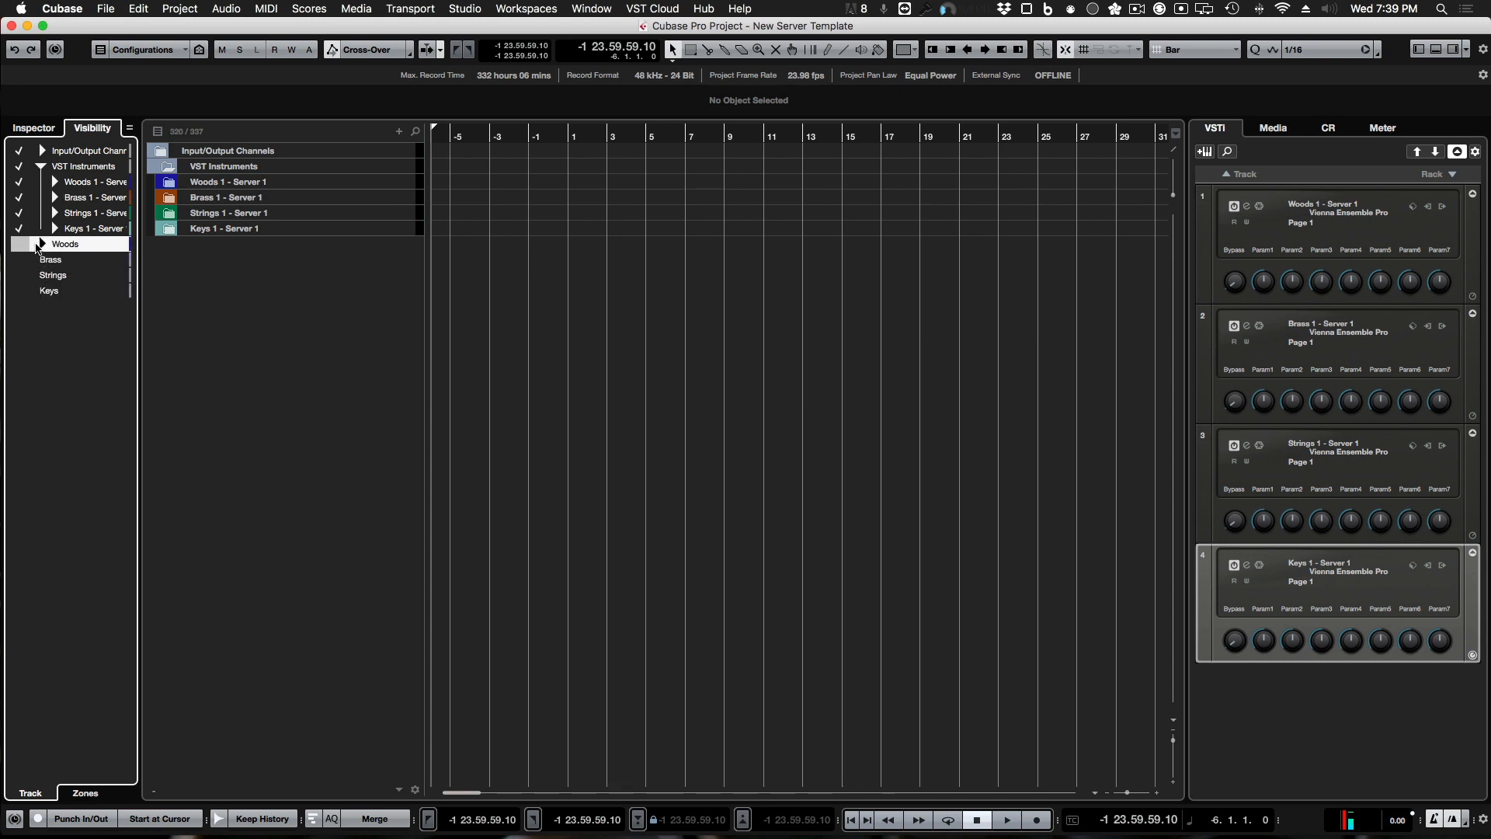
pyautogui.click(17, 245)
pyautogui.click(17, 261)
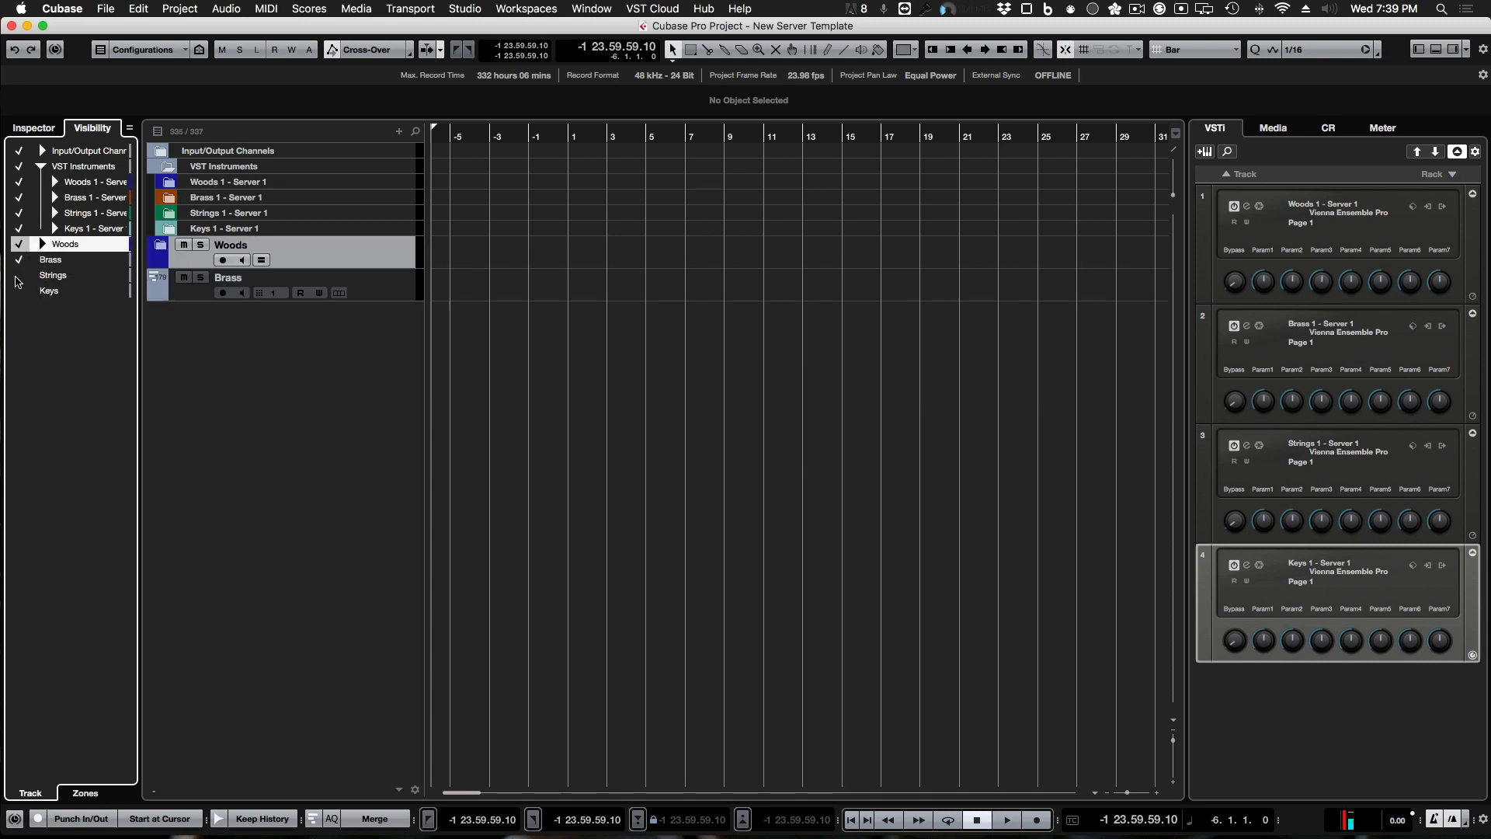
pyautogui.click(18, 276)
pyautogui.click(18, 292)
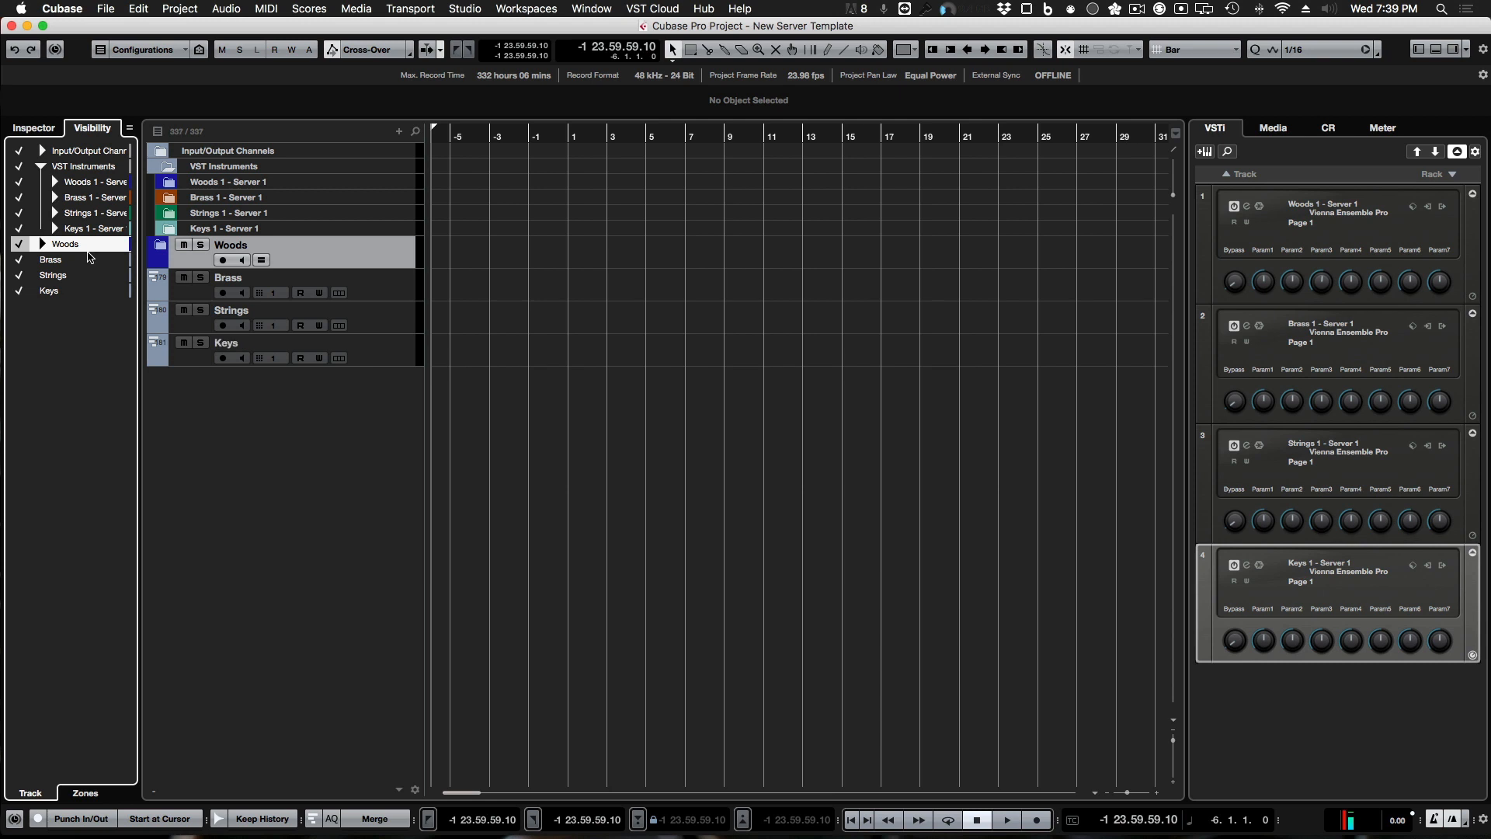
# Step: Expand the Woods folder, collapse Albion One within its Ensembles, and expand Sections to examine the flute MIDI tracks
pyautogui.click(34, 127)
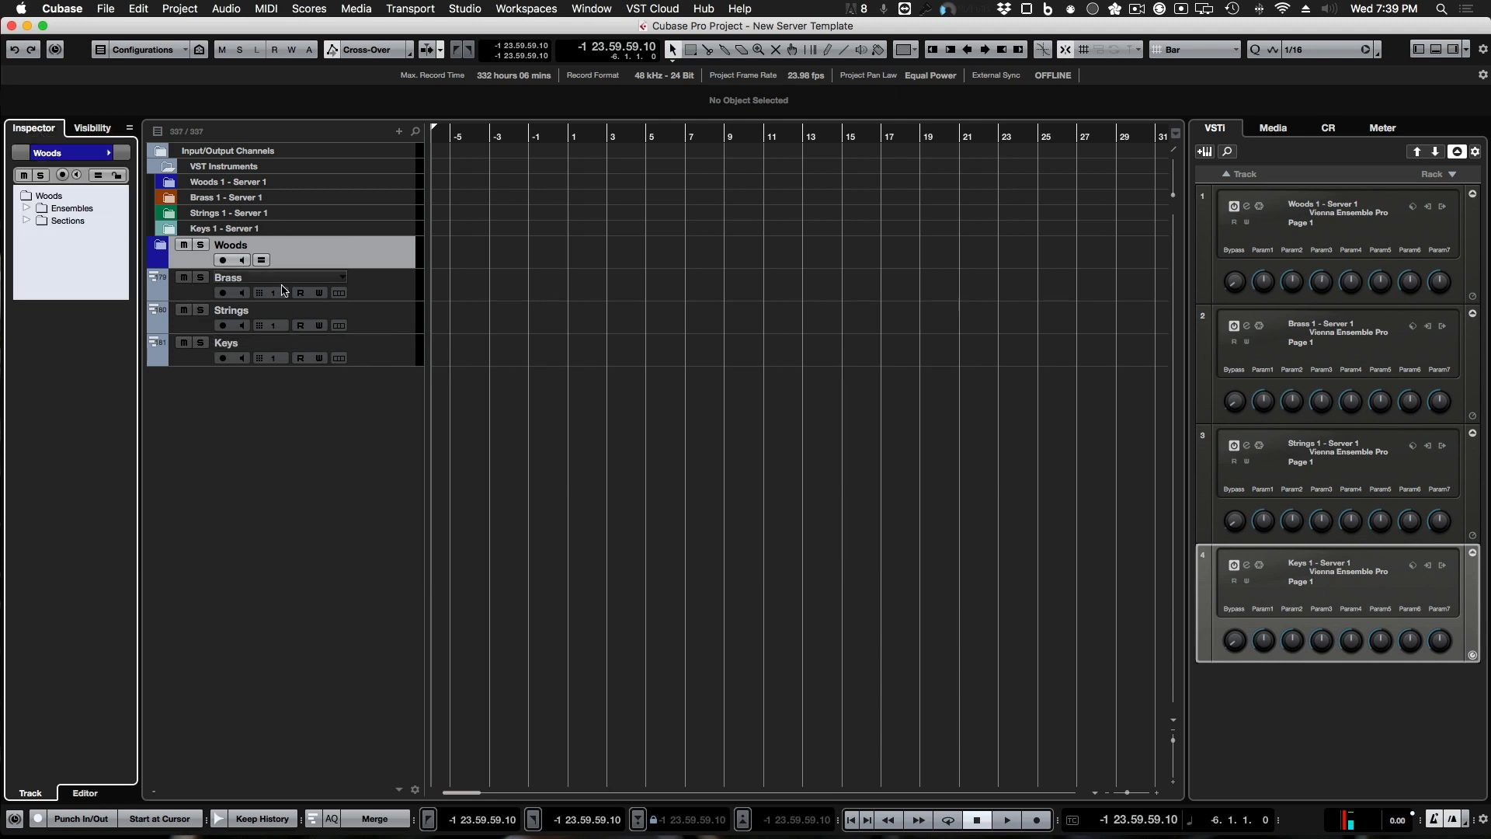
pyautogui.click(160, 248)
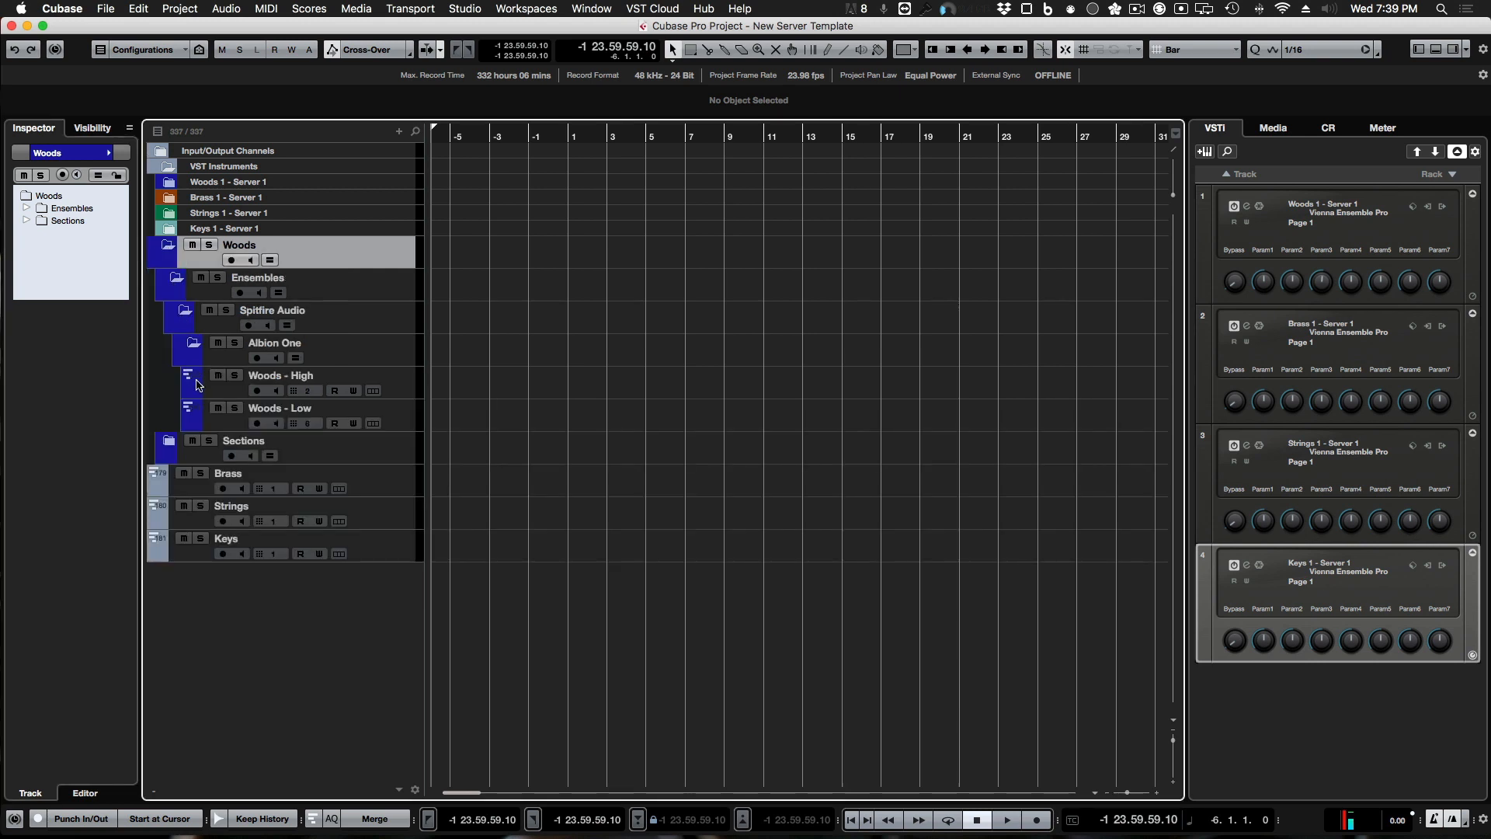
pyautogui.click(193, 346)
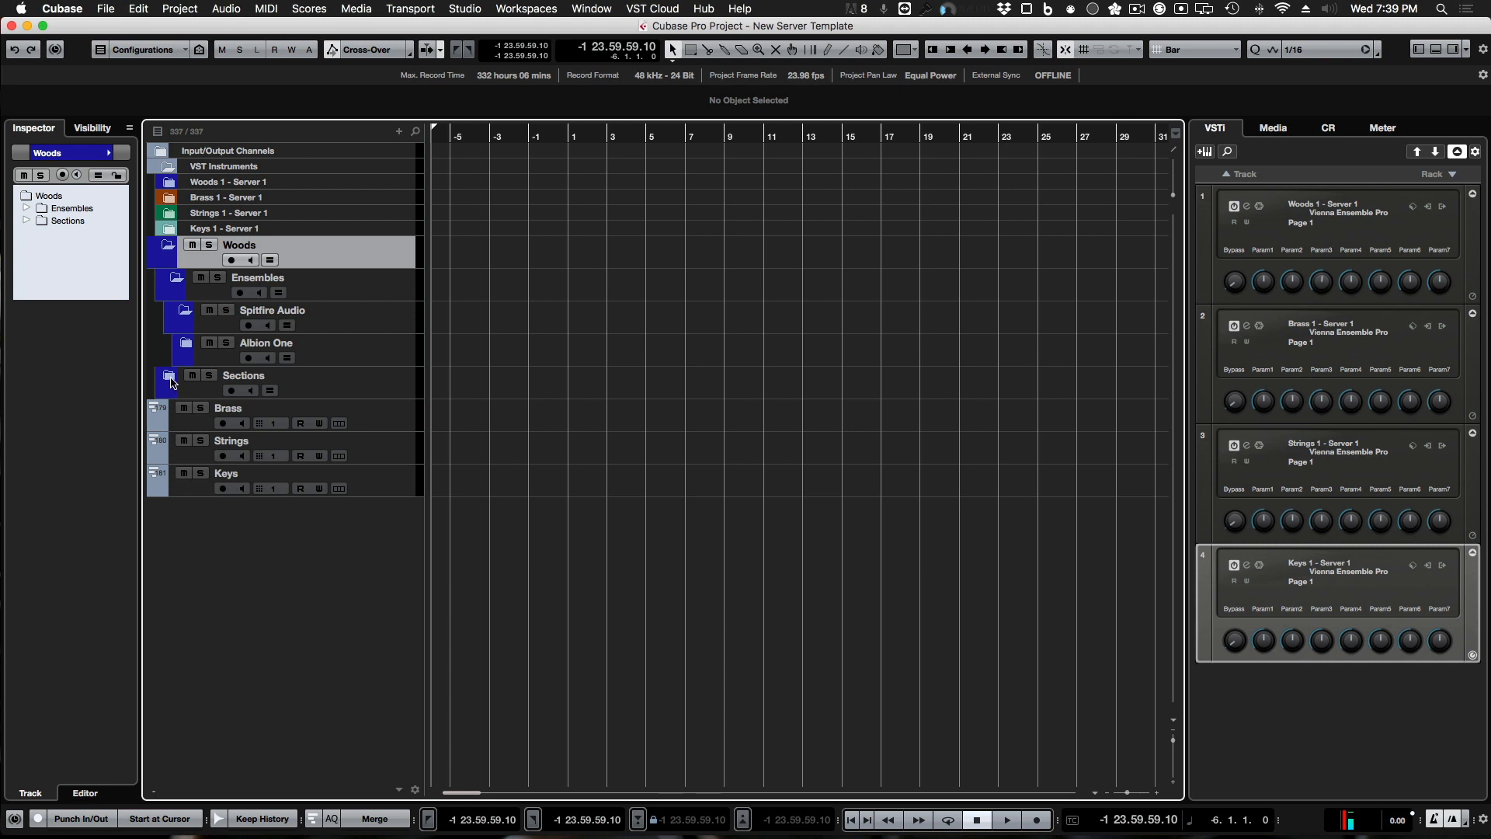
pyautogui.click(174, 378)
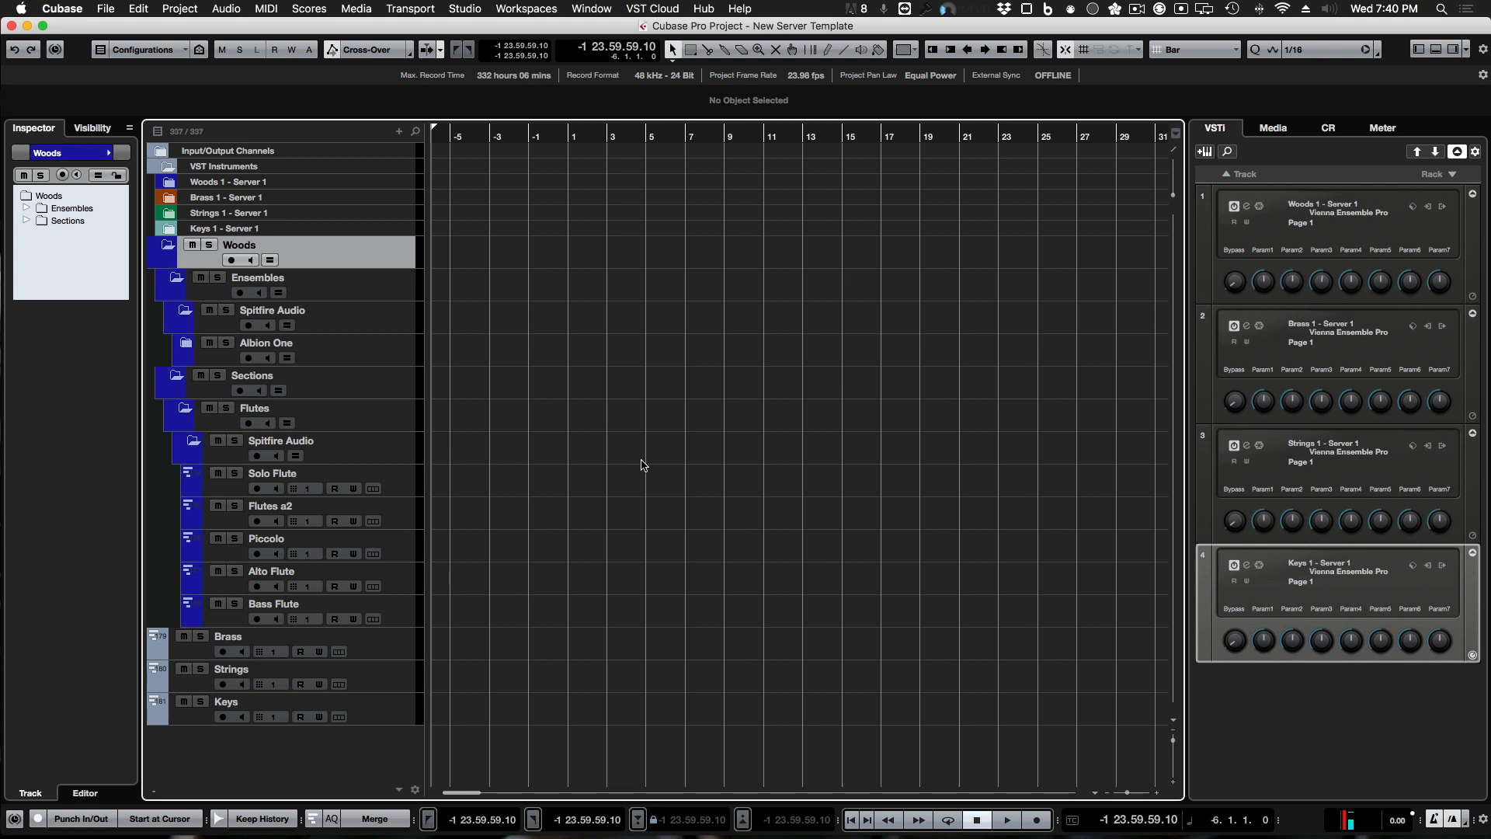
# Step: Switch to the Vienna Ensemble Pro server and collapse the Albion One folder in the Woods 1 instance
pyautogui.moveTo(845, 835)
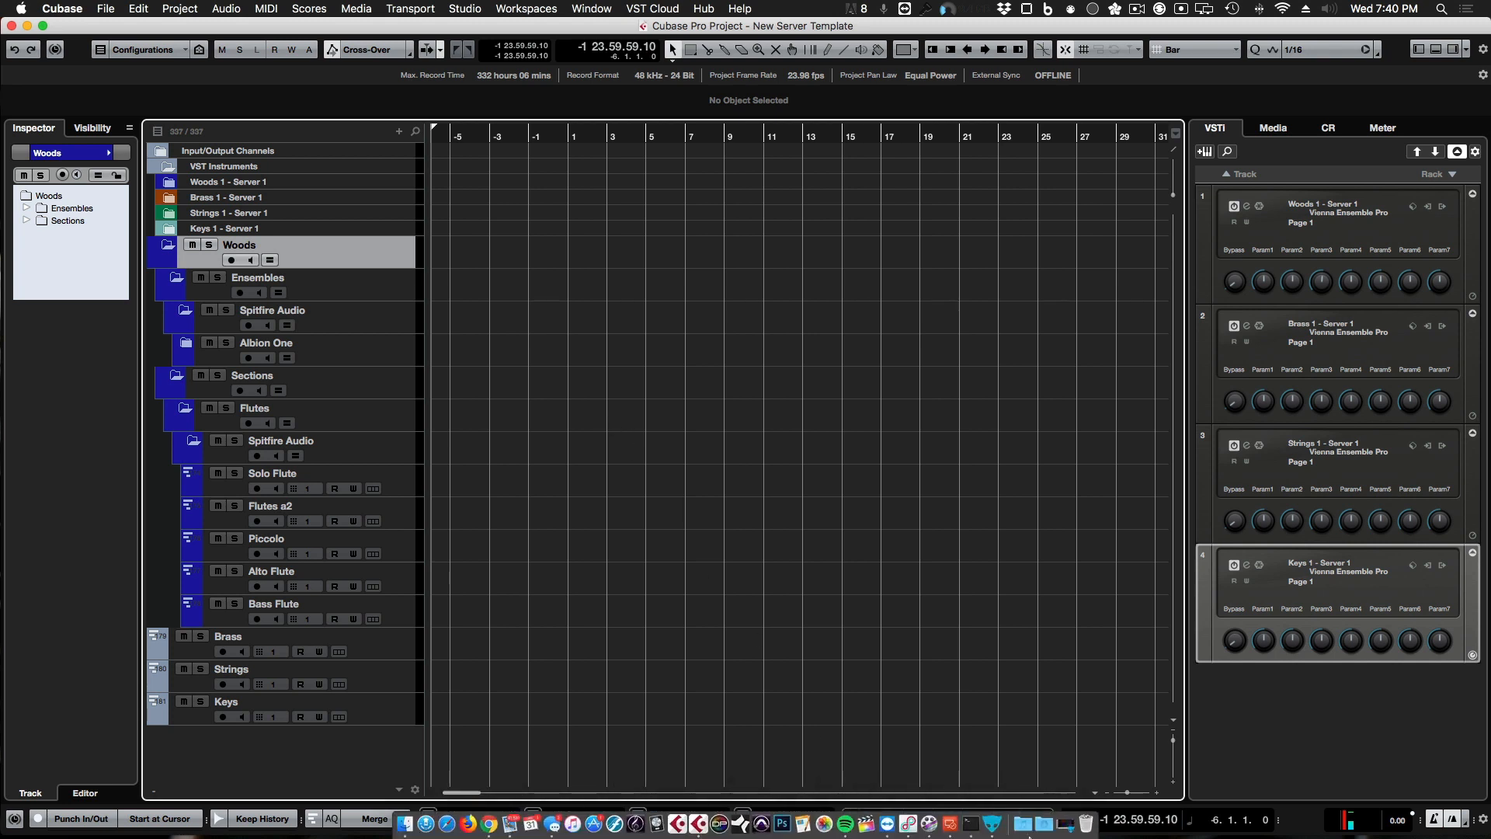
pyautogui.click(489, 823)
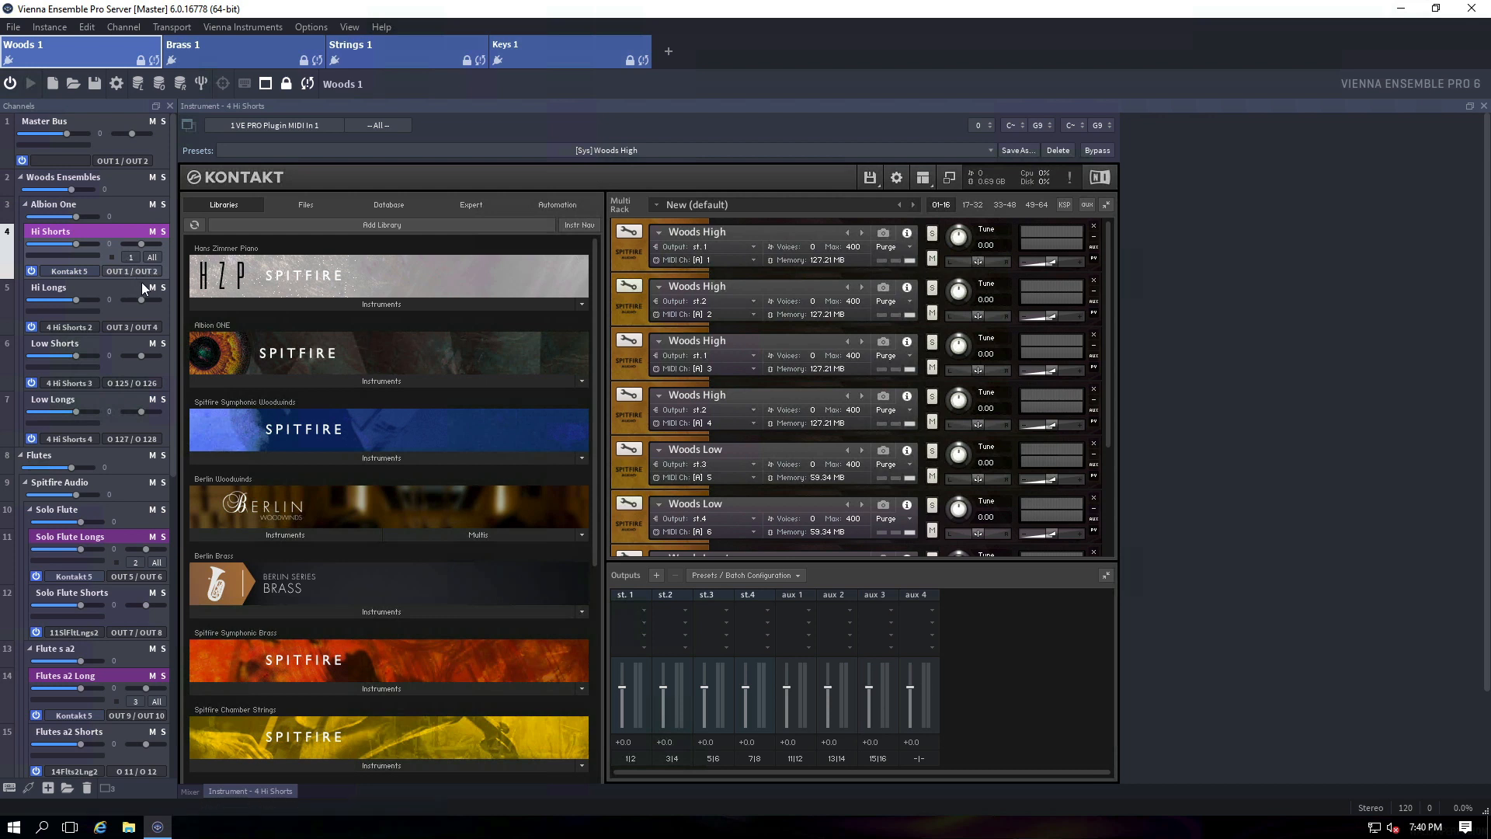
pyautogui.click(26, 205)
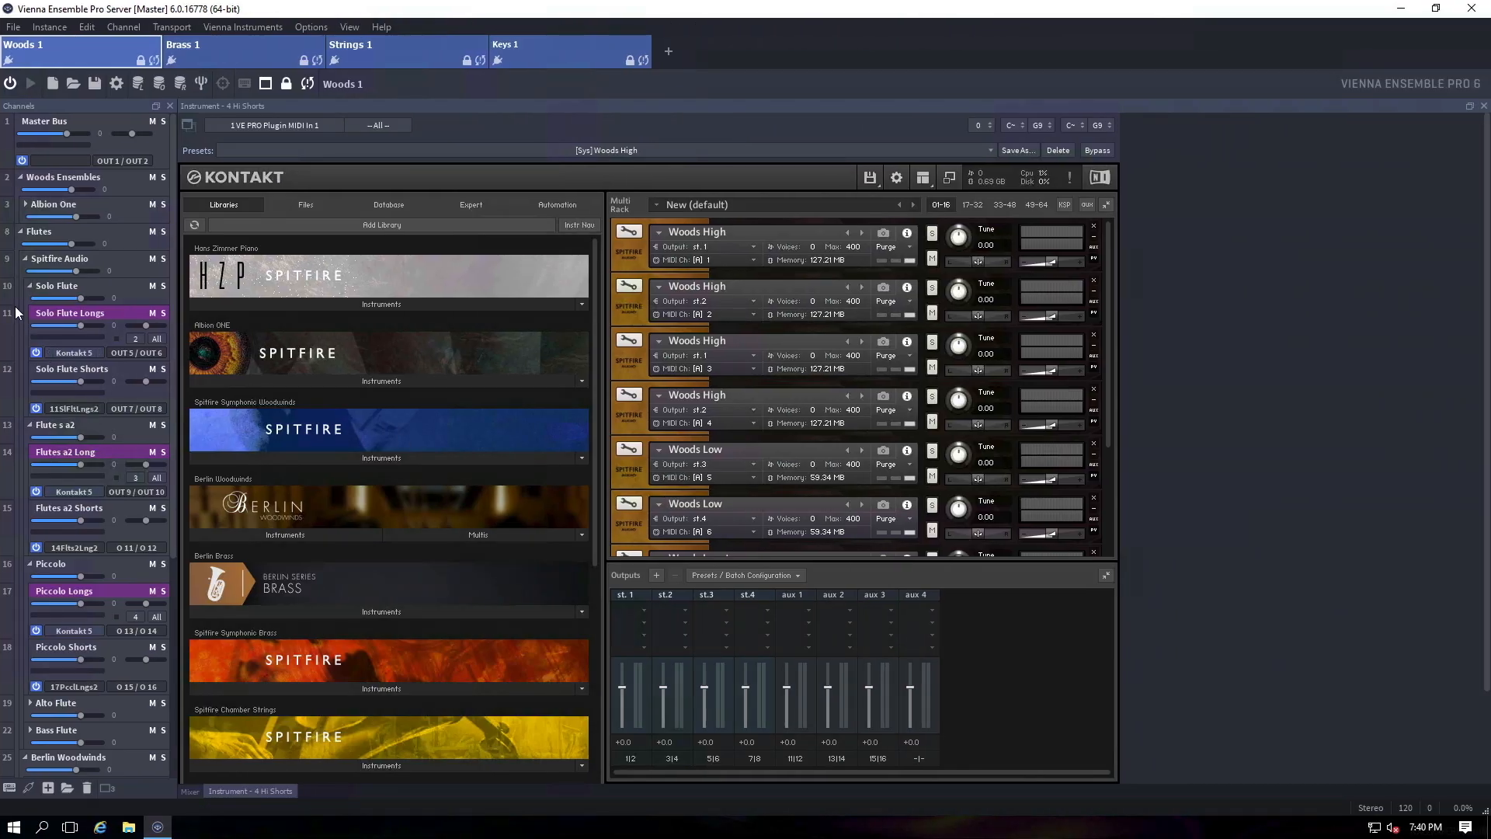
# Step: Collapse the flutes' Spitfire Audio folder, expand 1st Flutes under Berlin Woodwinds and inspect the Kontakt instruments of 1st Flute - Longs
pyautogui.click(26, 261)
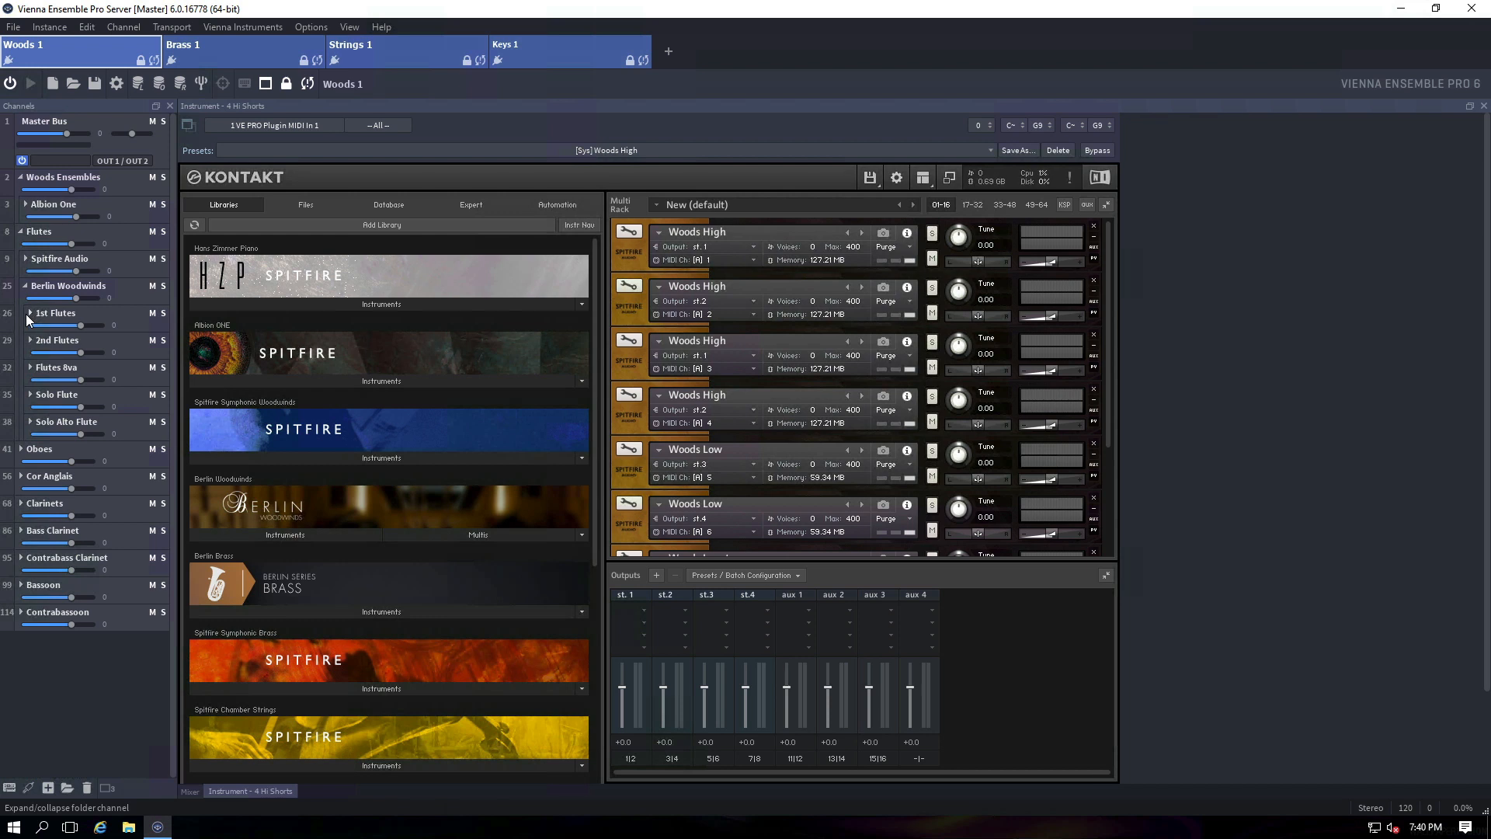
pyautogui.click(29, 314)
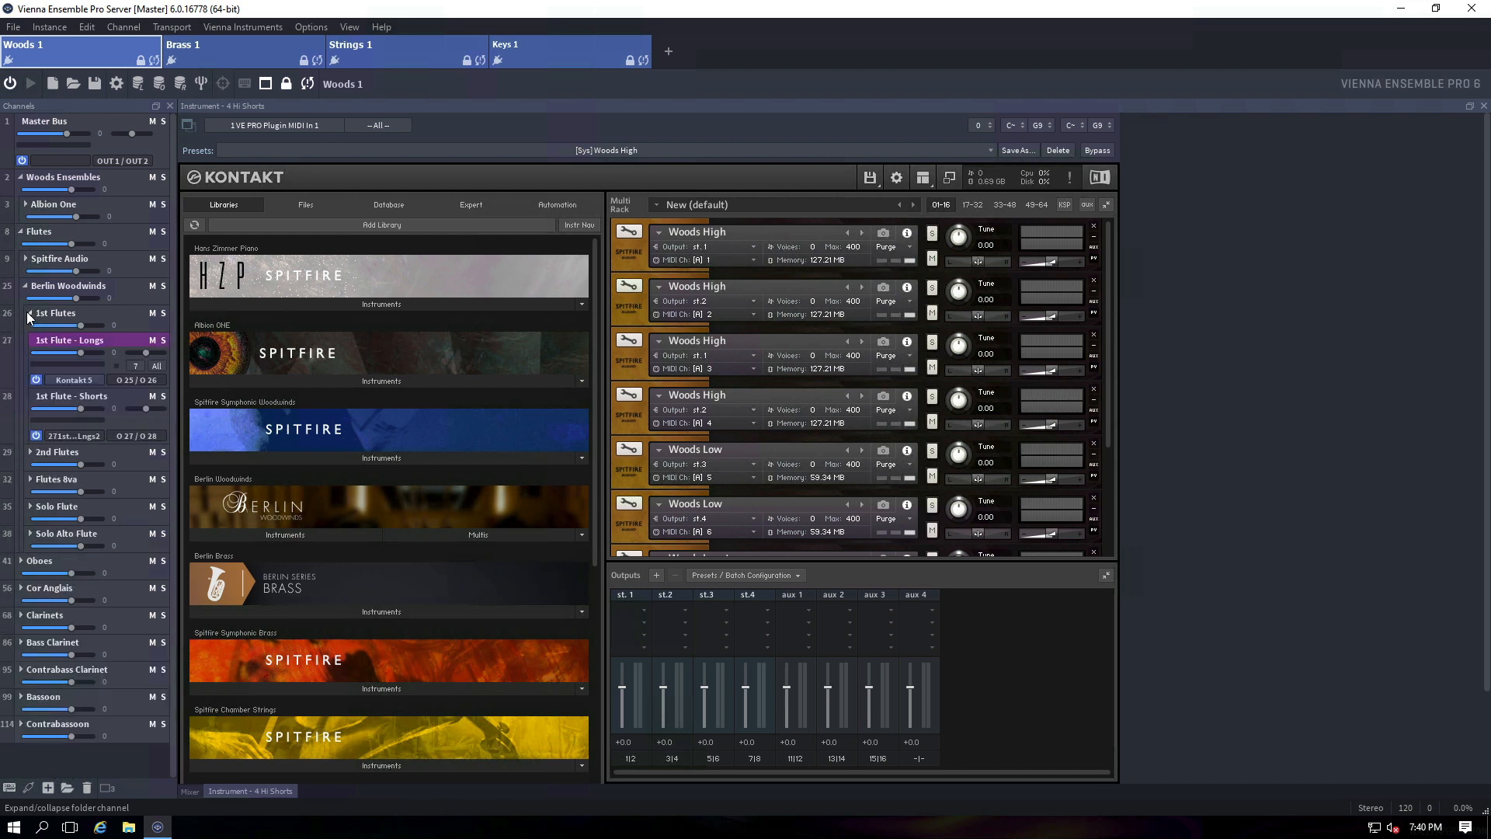
pyautogui.click(114, 341)
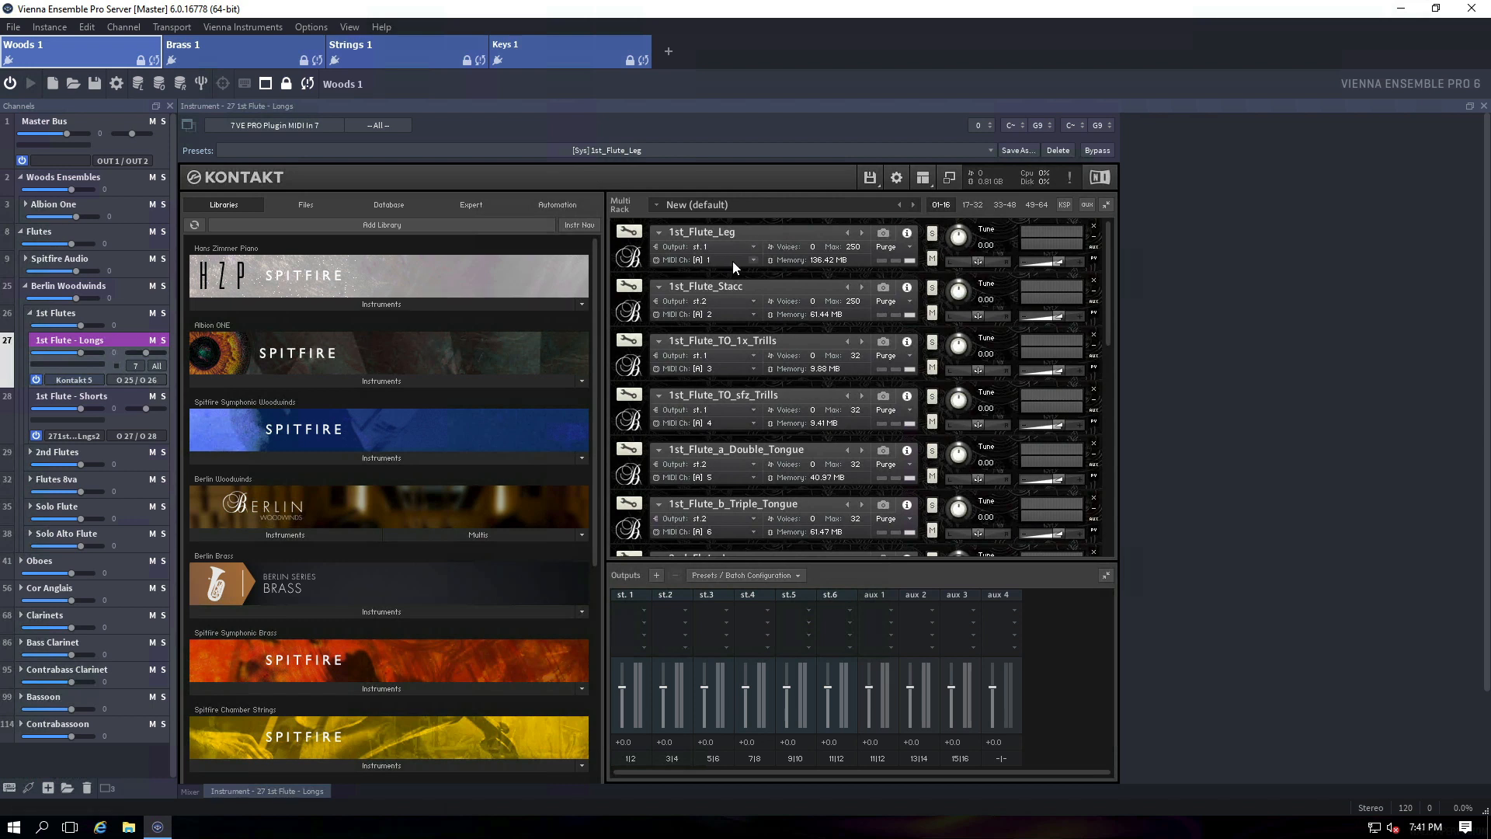
pyautogui.moveTo(1111, 268)
pyautogui.mouseDown()
pyautogui.moveTo(1115, 510)
pyautogui.moveTo(1115, 267)
pyautogui.mouseUp()
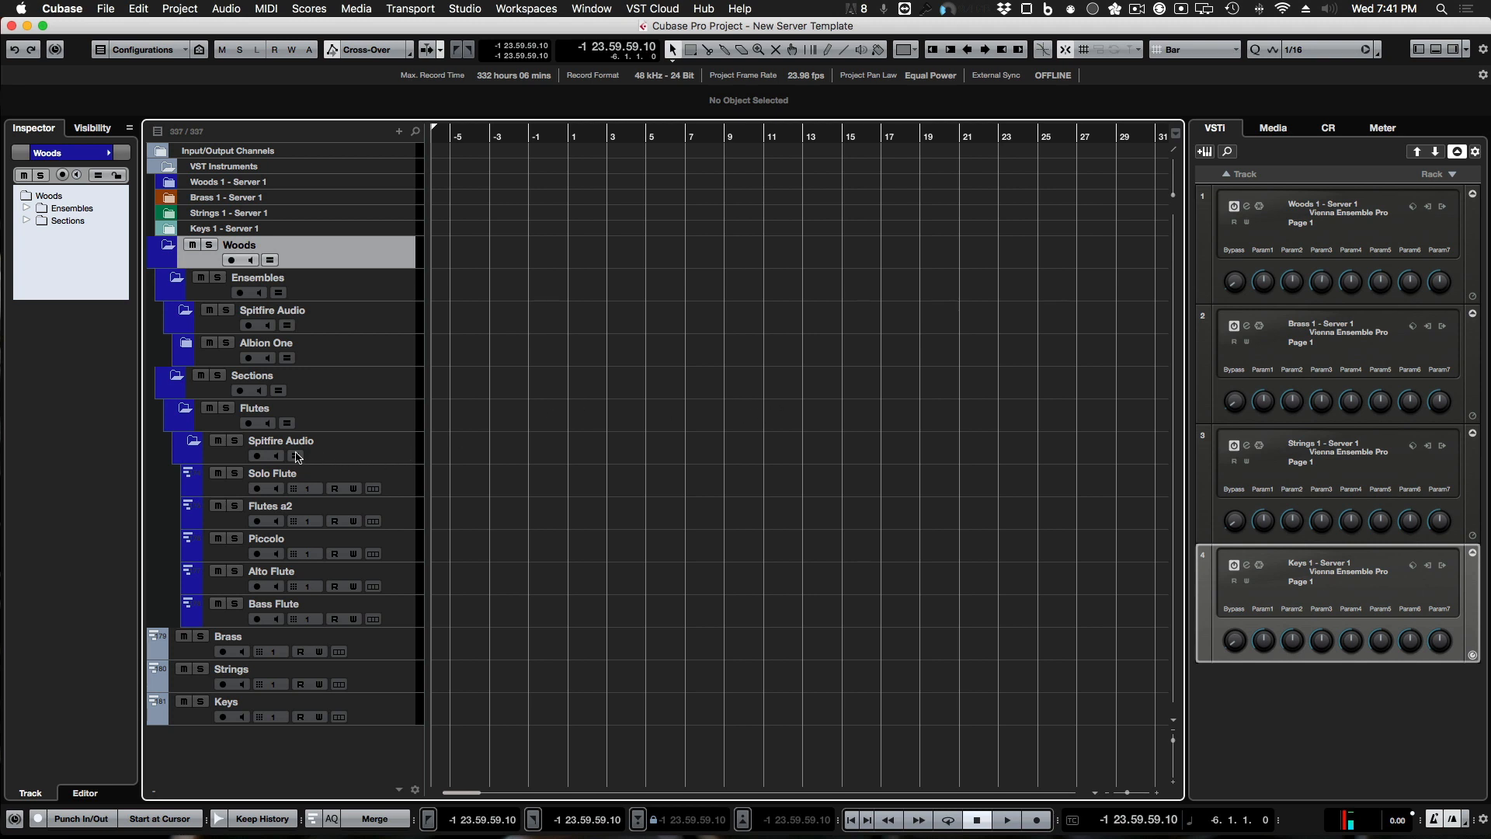
# Step: In Cubase, collapse the Spitfire Audio folder under Flutes and add a new folder track below it
pyautogui.click(194, 446)
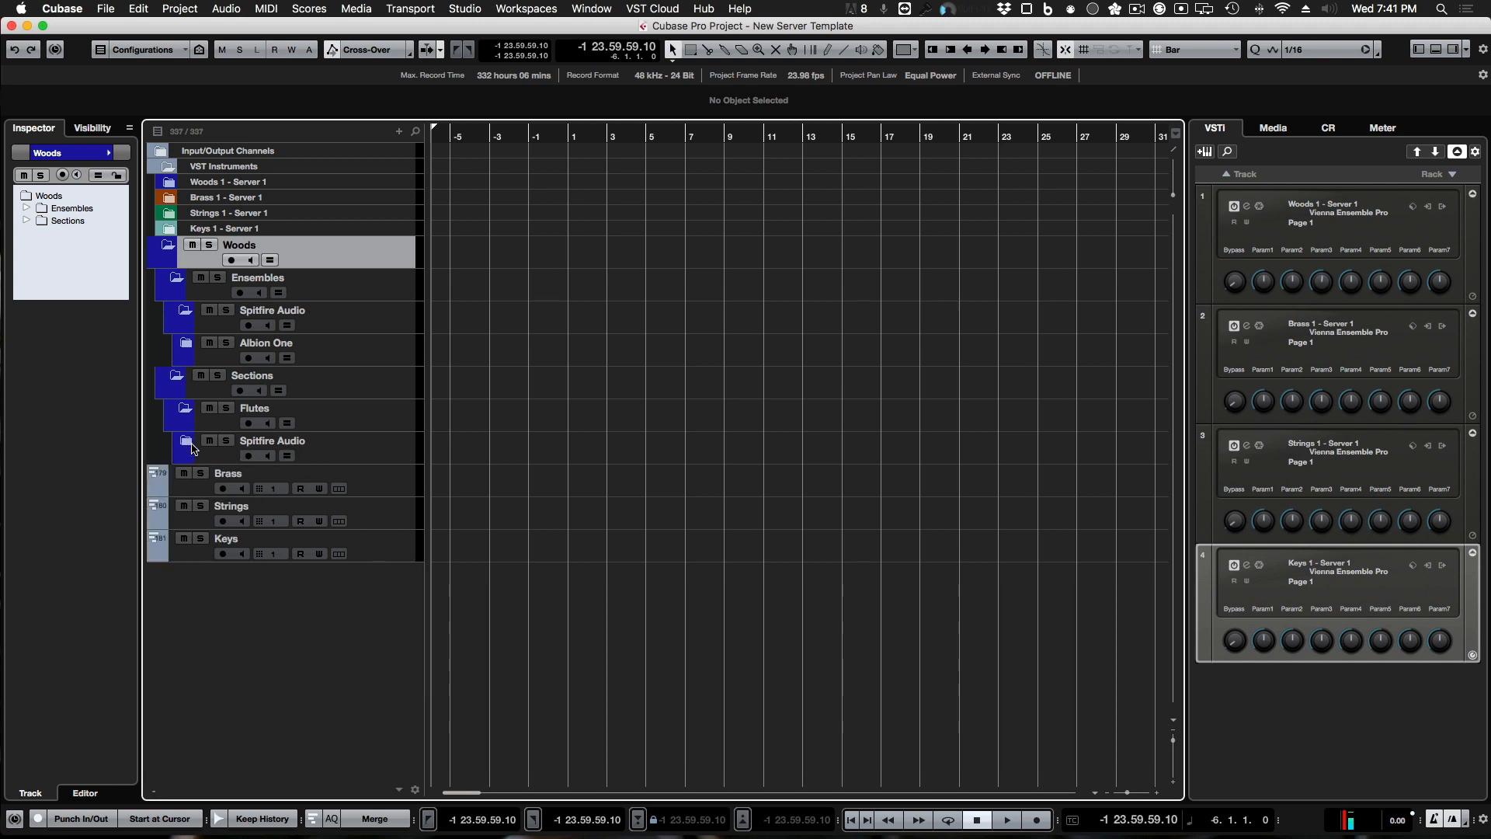
pyautogui.click(379, 460)
pyautogui.rightClick(379, 460)
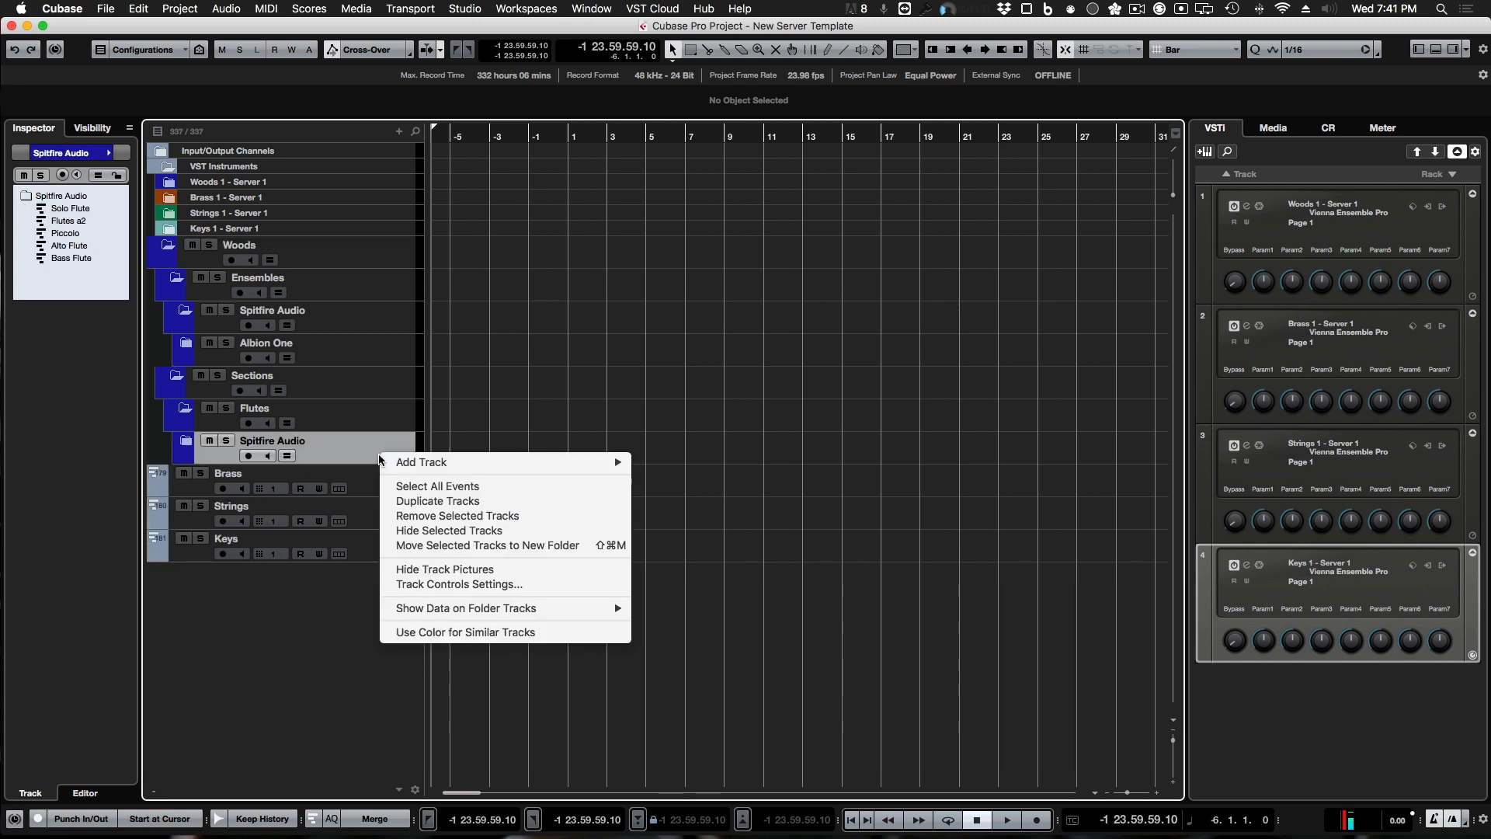
pyautogui.moveTo(460, 463)
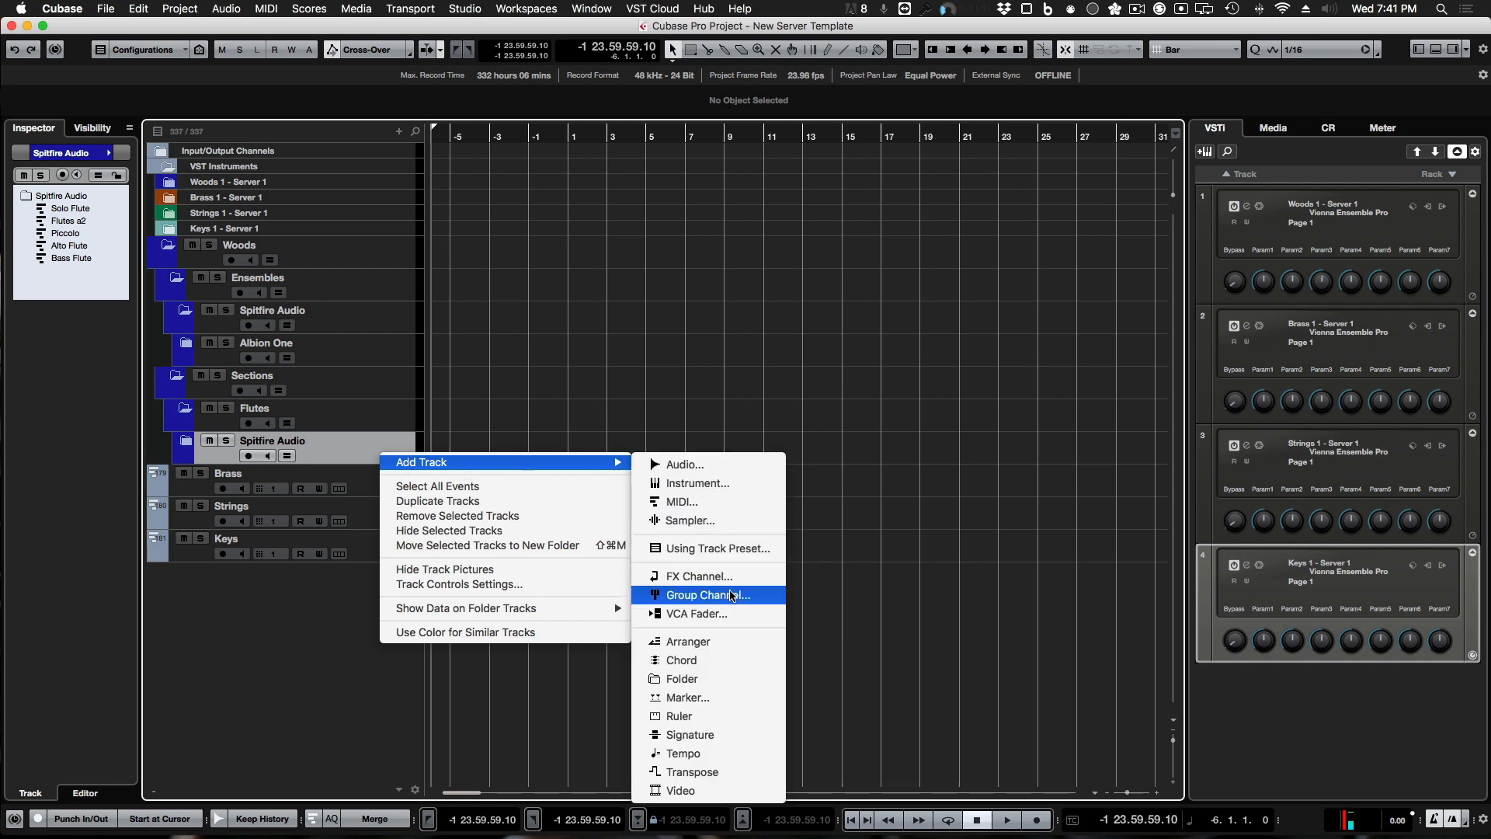
pyautogui.click(703, 679)
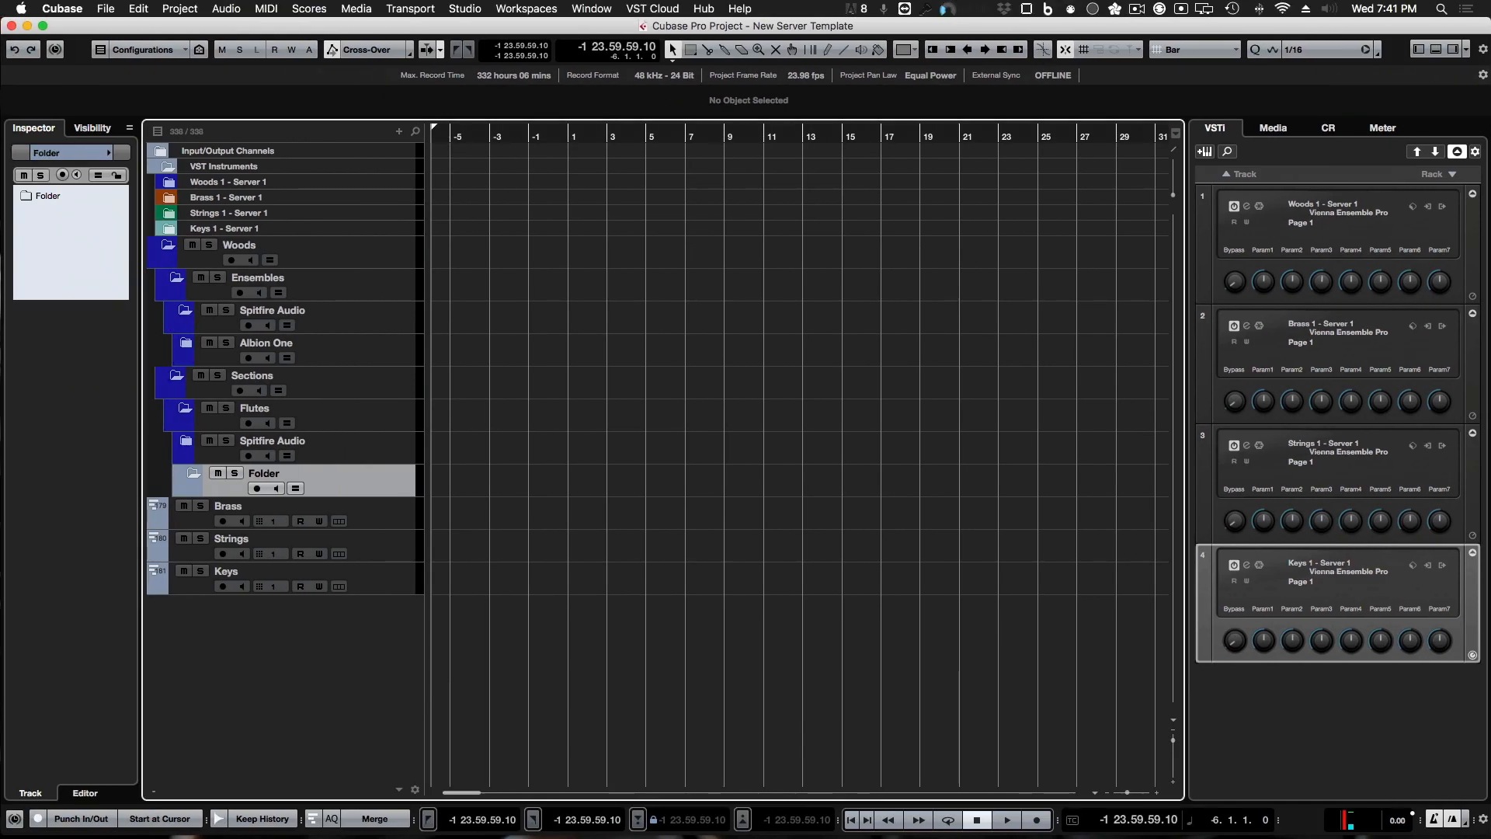
# Step: Switch to the R710 Vienna Ensemble Pro Setup spreadsheet and review the Flutes - Berlin Woodwinds rows, returning to Cubase when done
pyautogui.moveTo(1076, 838); pyautogui.dragTo(1076, 43)
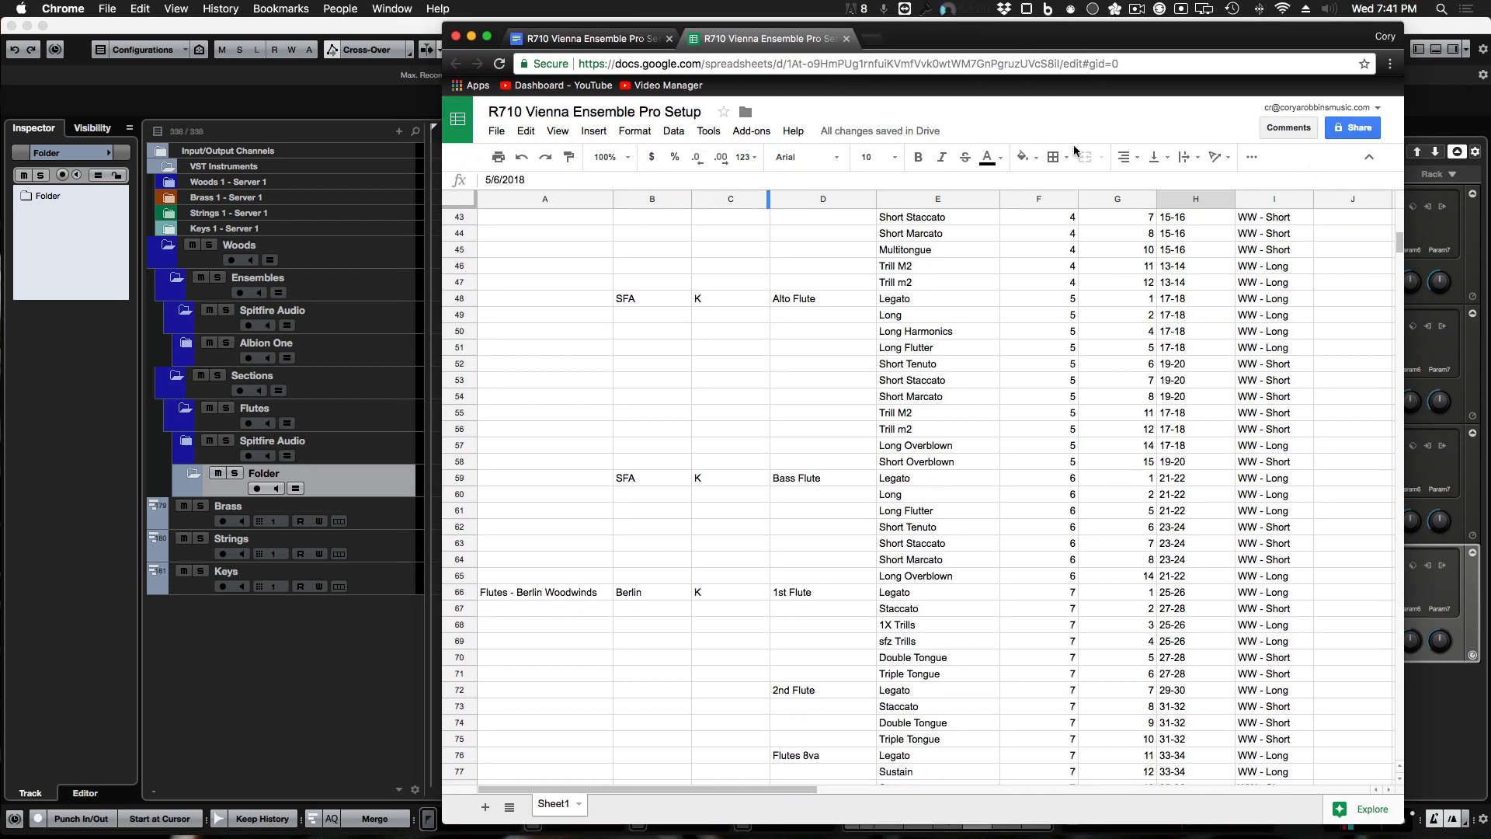
pyautogui.scroll(5, 1022, 341)
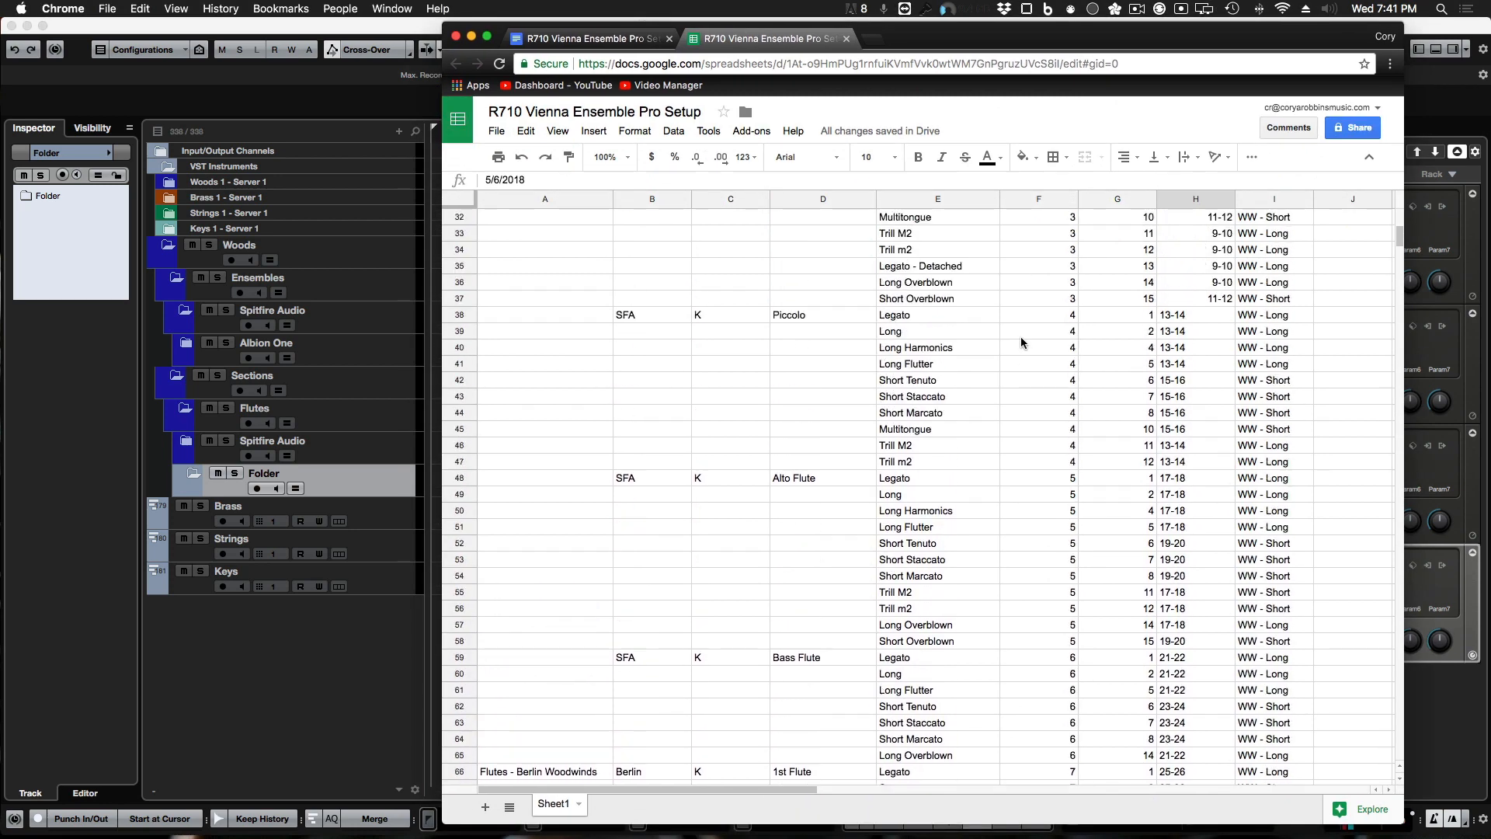
pyautogui.scroll(-10, 1022, 342)
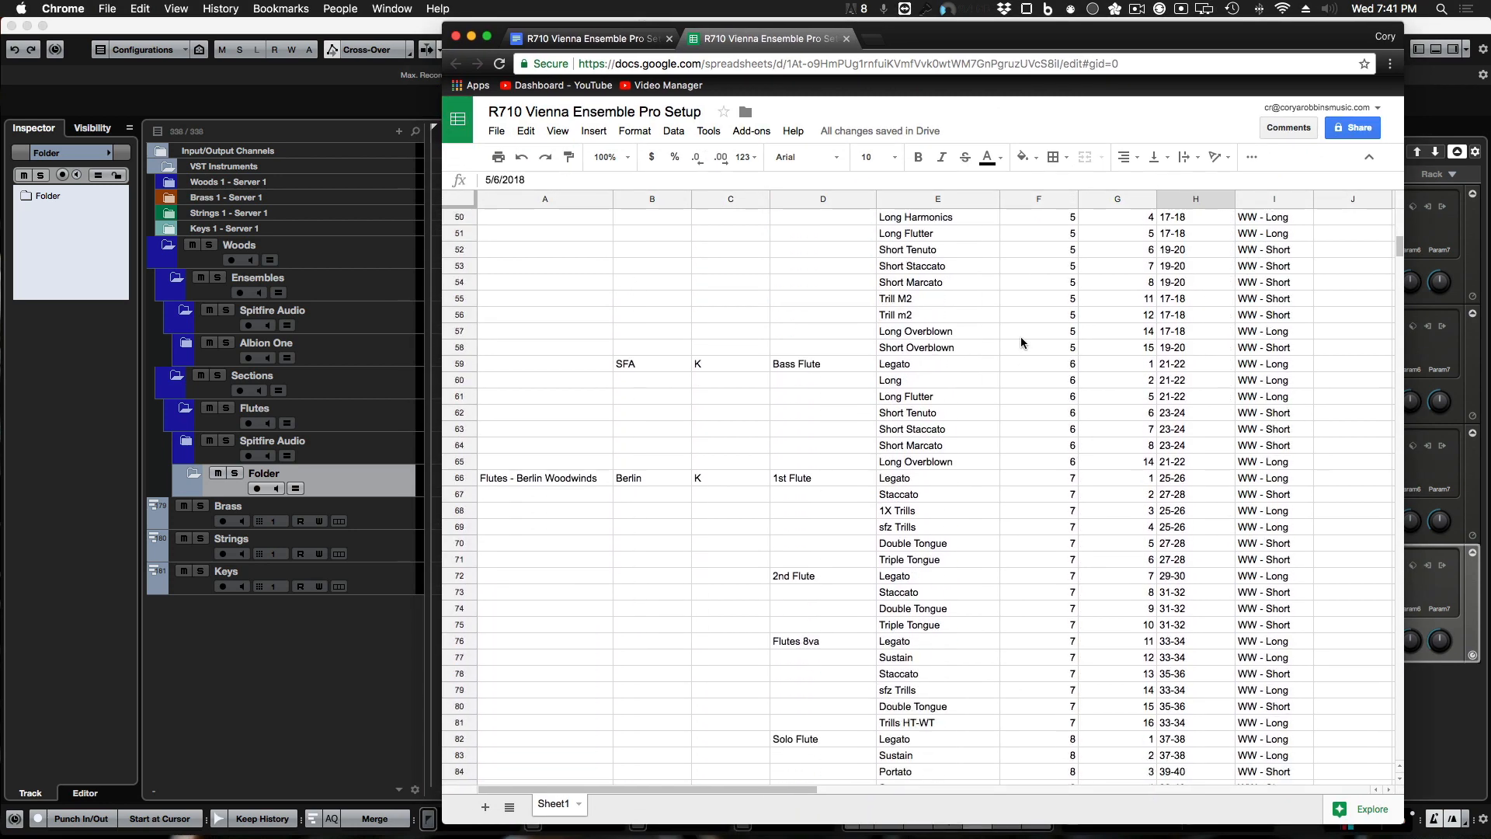
pyautogui.scroll(-1, 1022, 342)
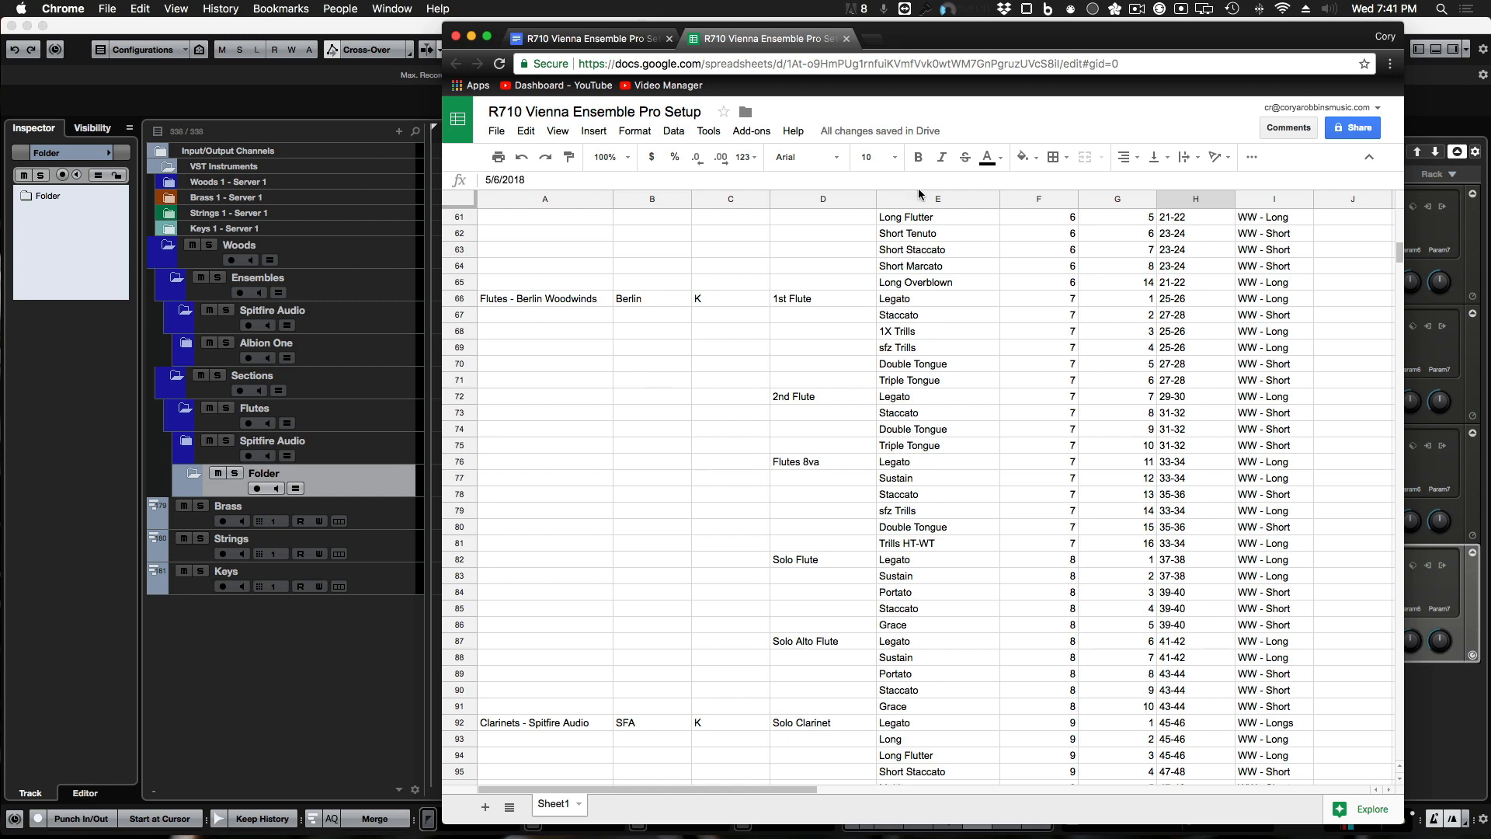
pyautogui.moveTo(956, 38); pyautogui.dragTo(1490, 63)
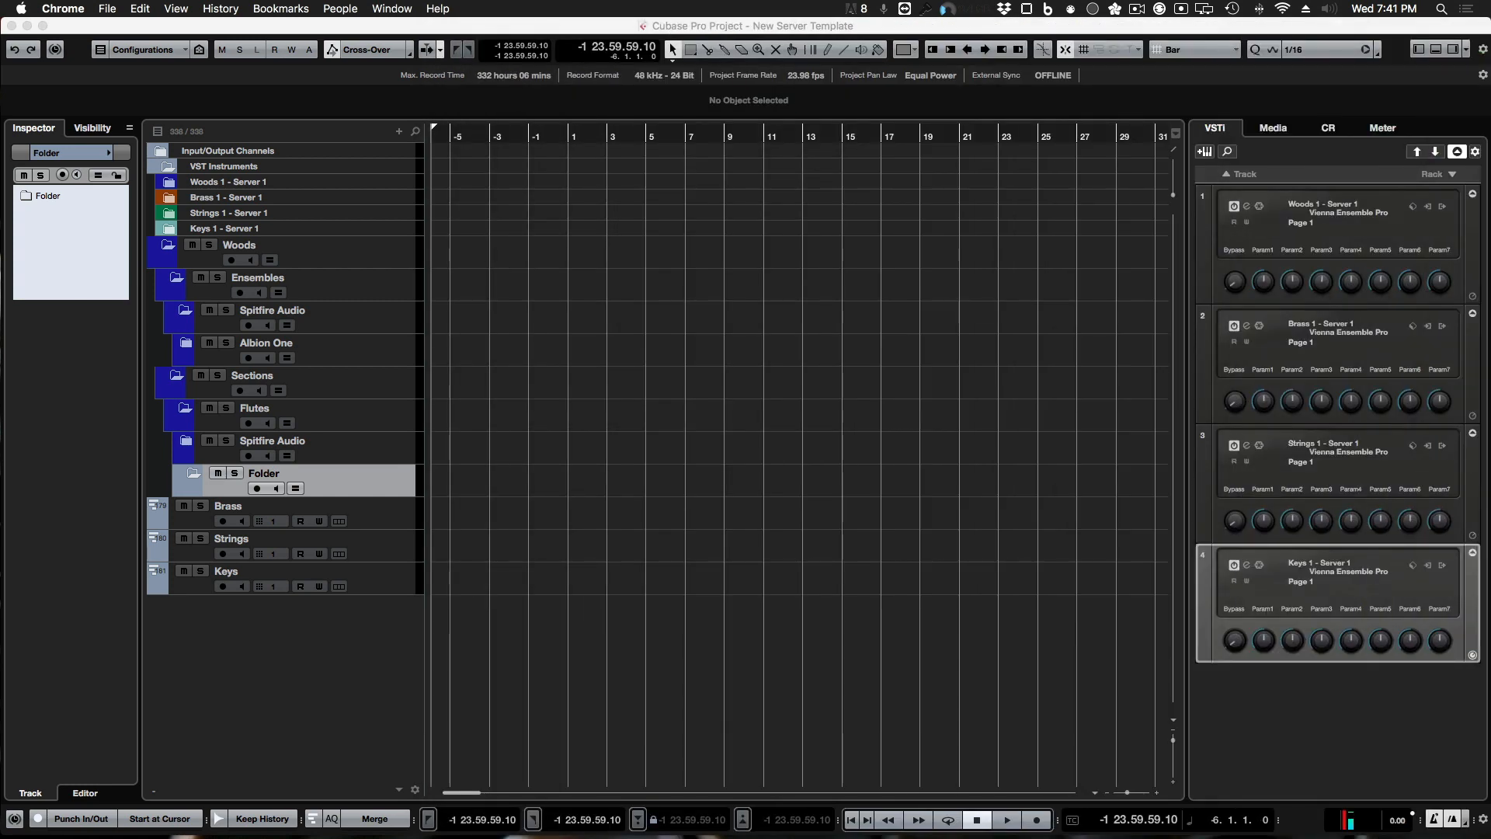
# Step: Add five MIDI tracks below the new folder track, leaving the track name blank
pyautogui.click(396, 483)
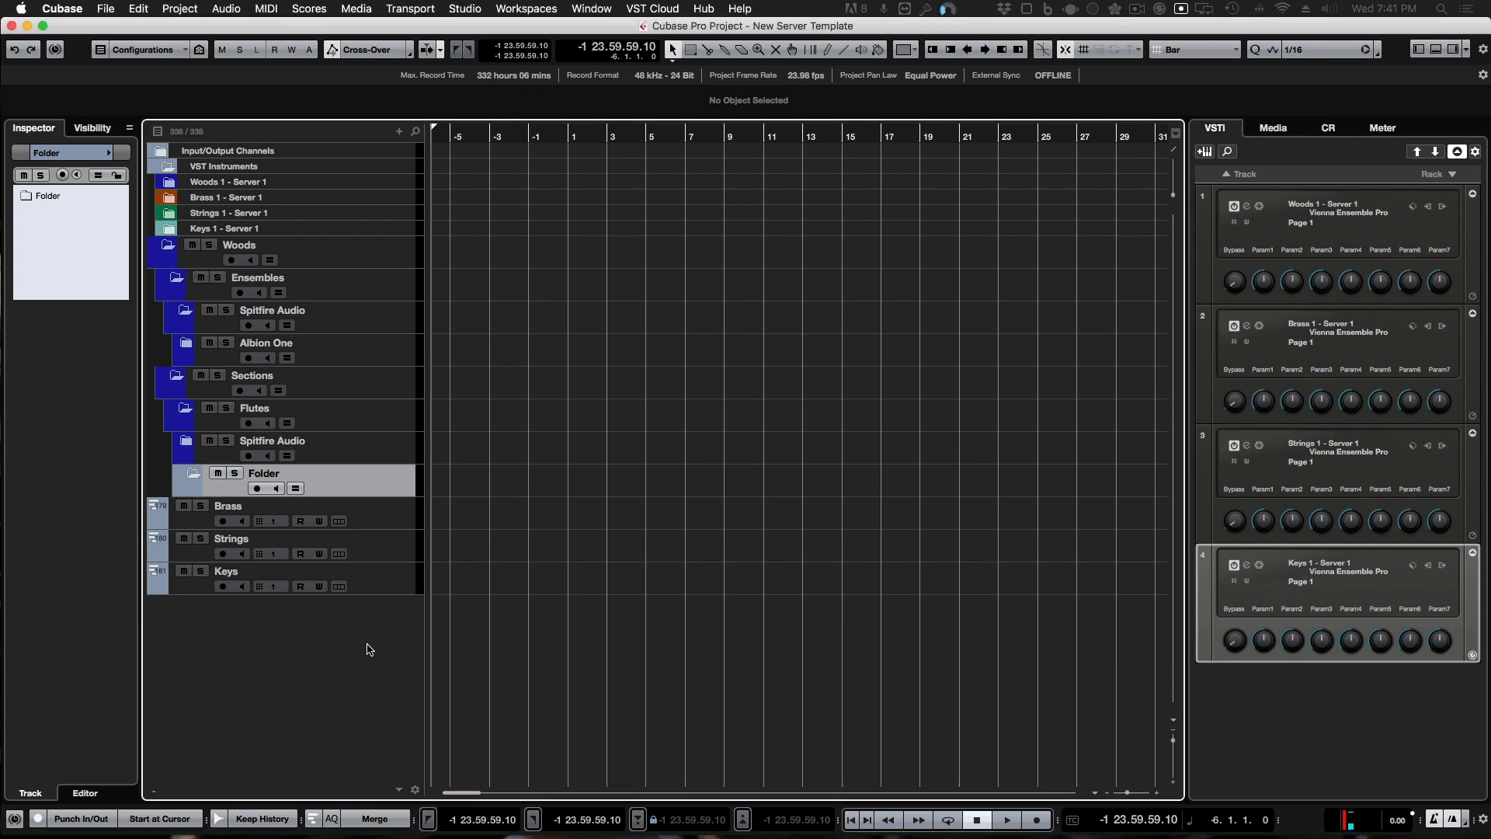
pyautogui.rightClick(390, 481)
pyautogui.moveTo(419, 483)
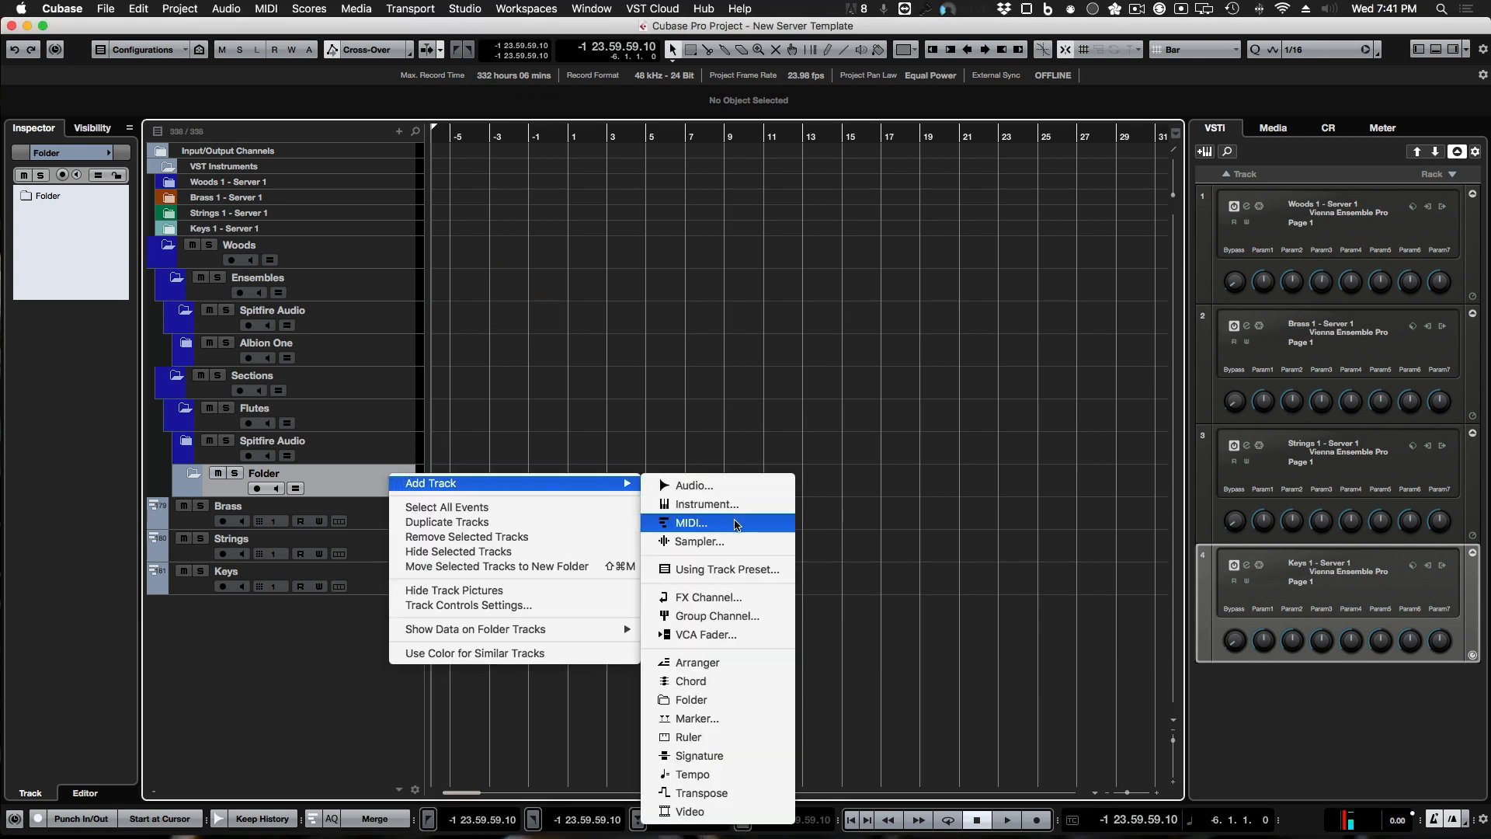
pyautogui.click(767, 523)
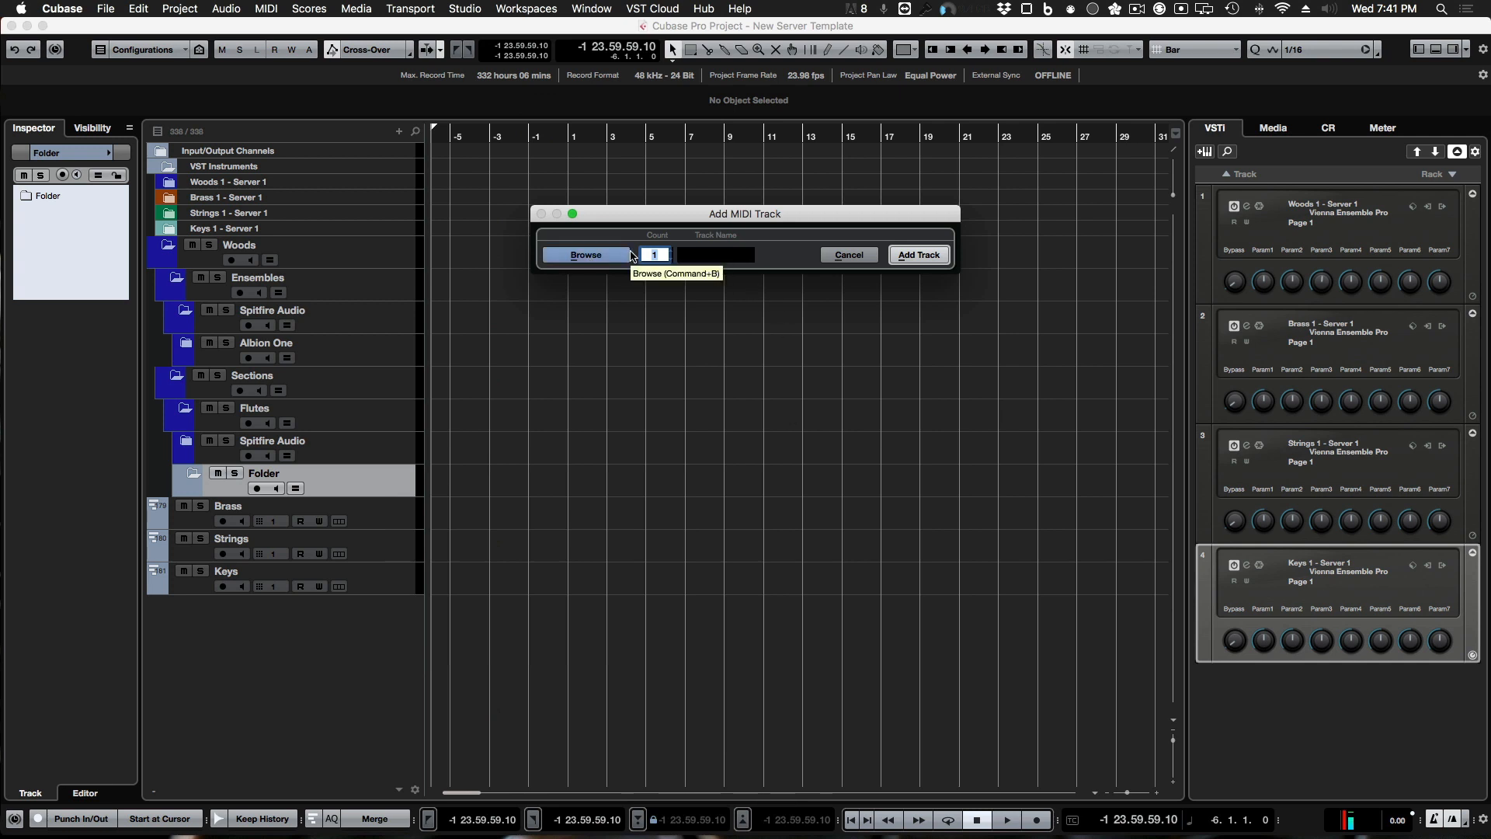
pyautogui.write('5')
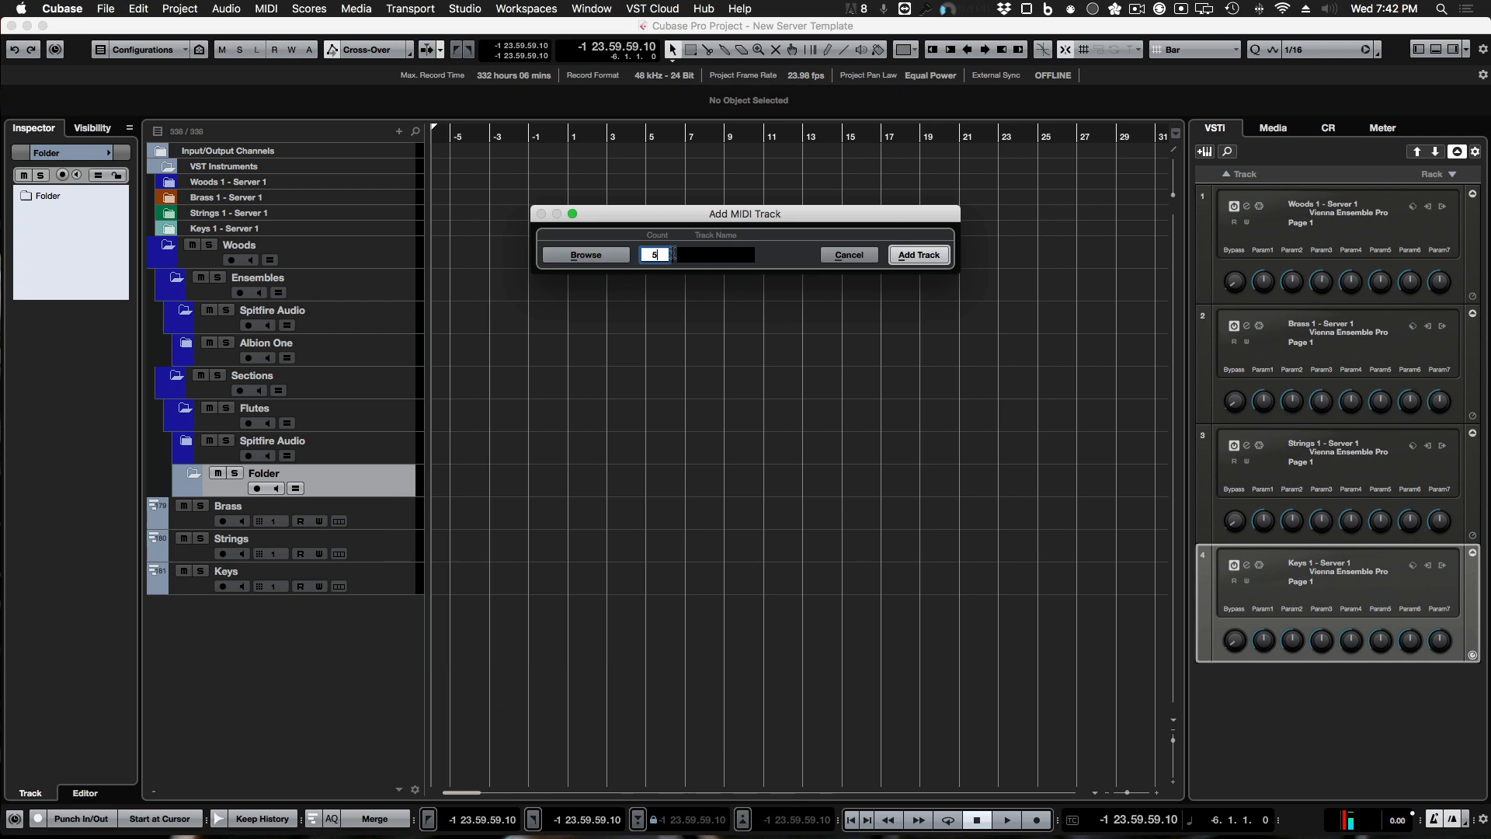
pyautogui.click(704, 254)
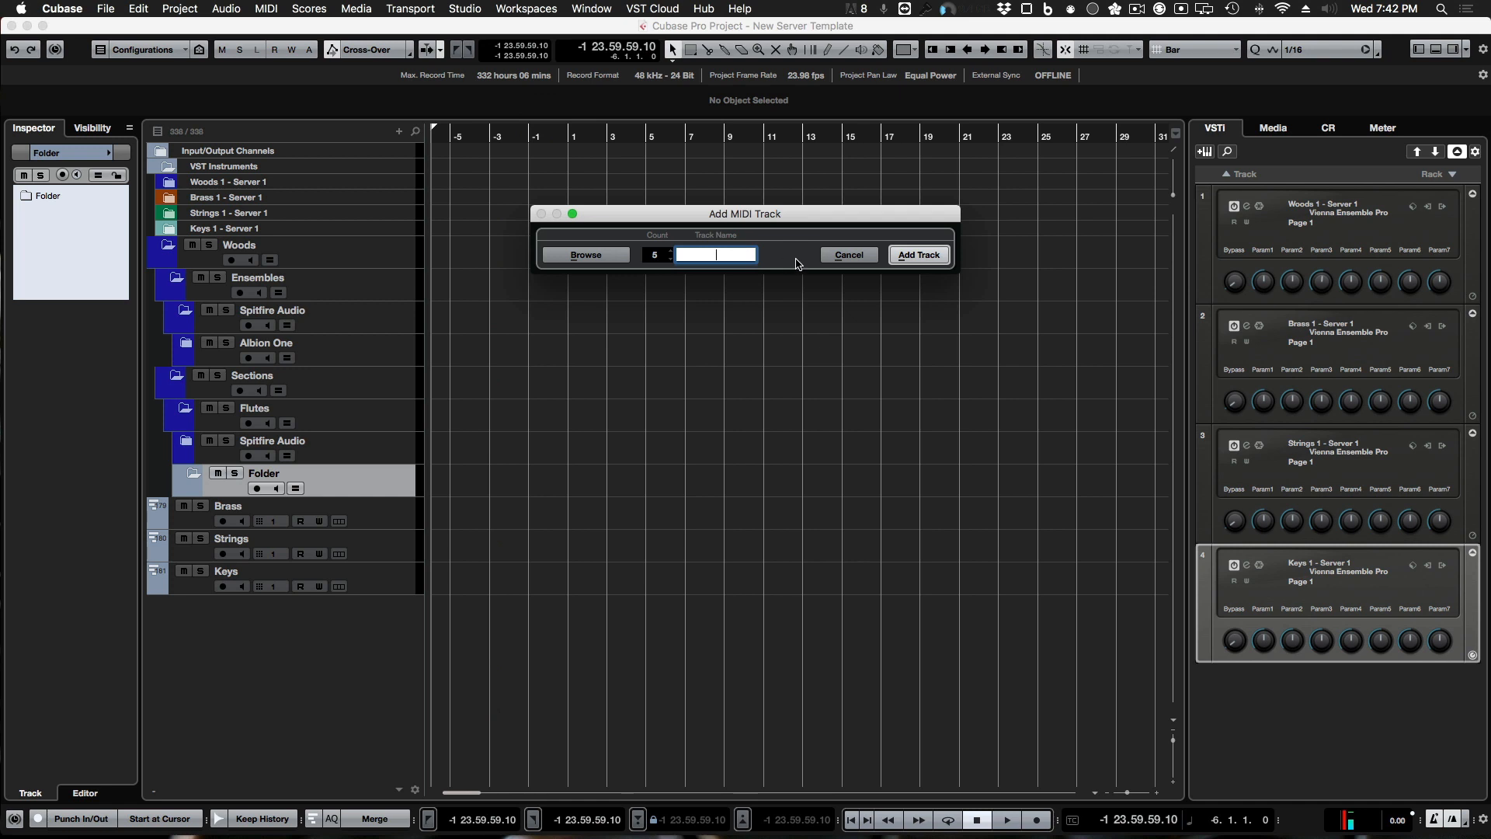
pyautogui.click(920, 256)
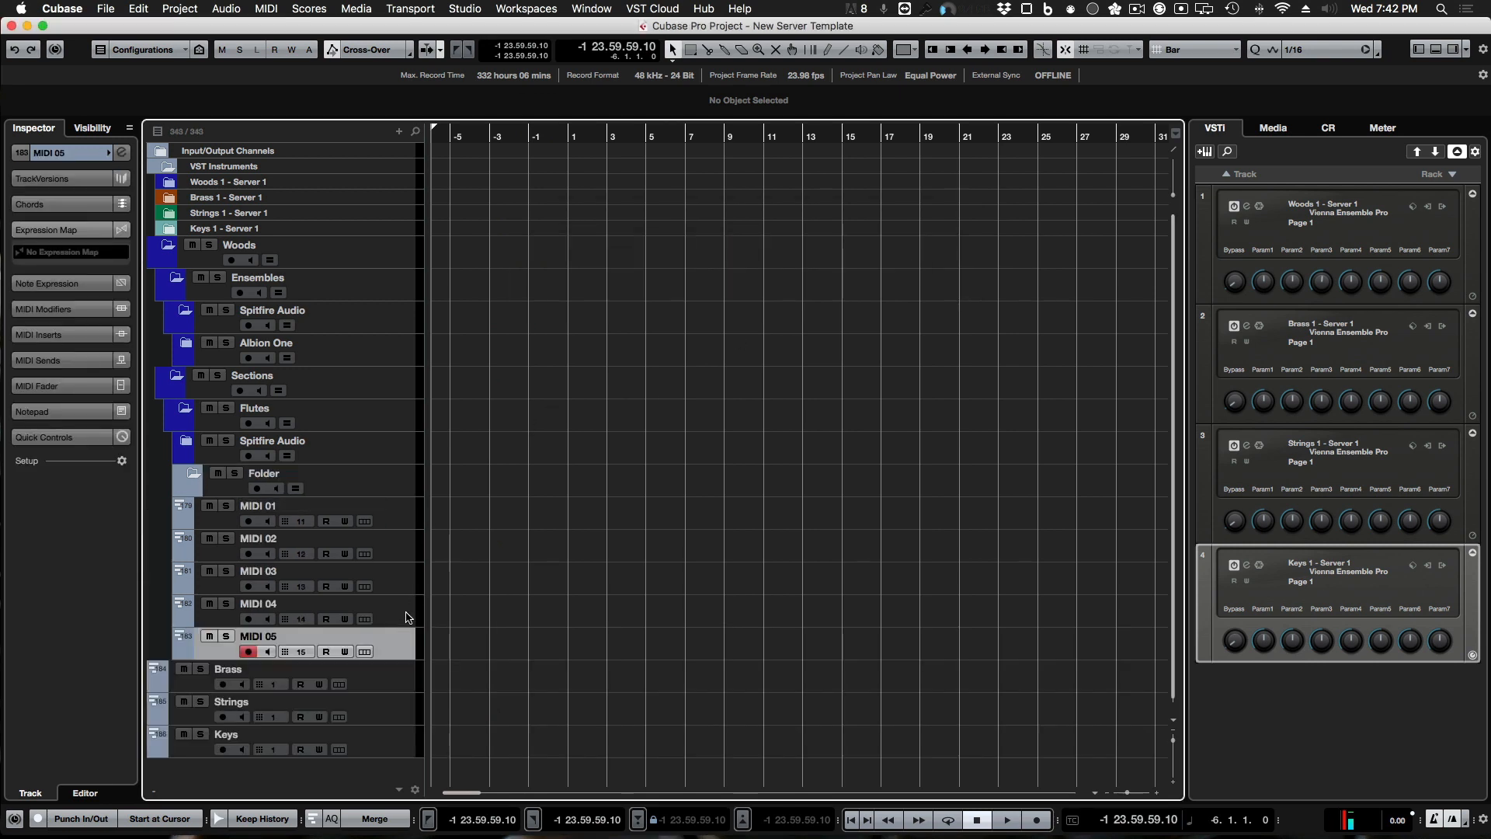
# Step: Move the five new MIDI tracks together into the new folder track
pyautogui.keyDown('shift'); pyautogui.click(405, 524); pyautogui.keyUp('shift')
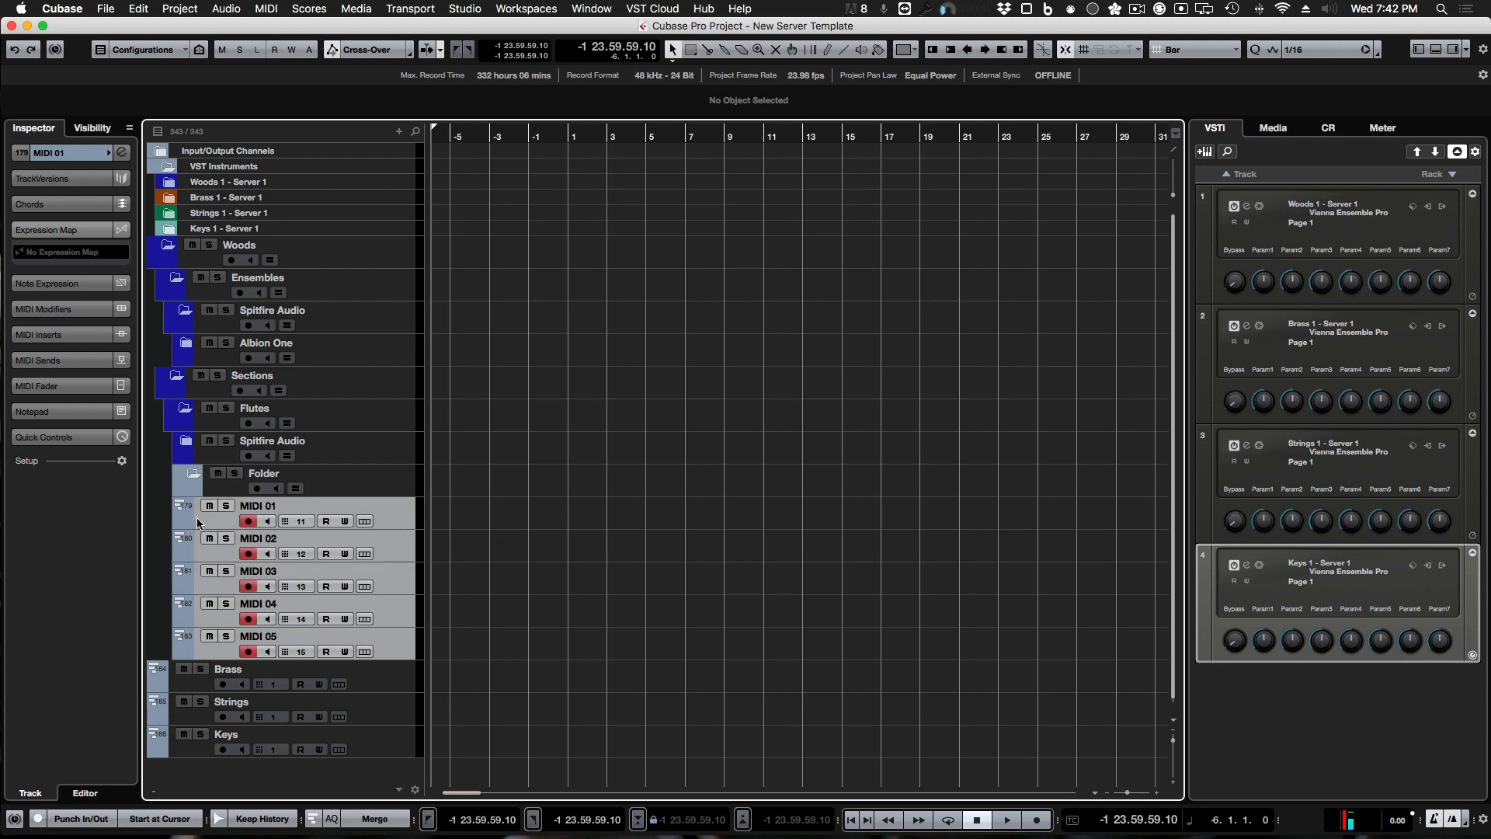
pyautogui.moveTo(197, 518); pyautogui.dragTo(196, 485)
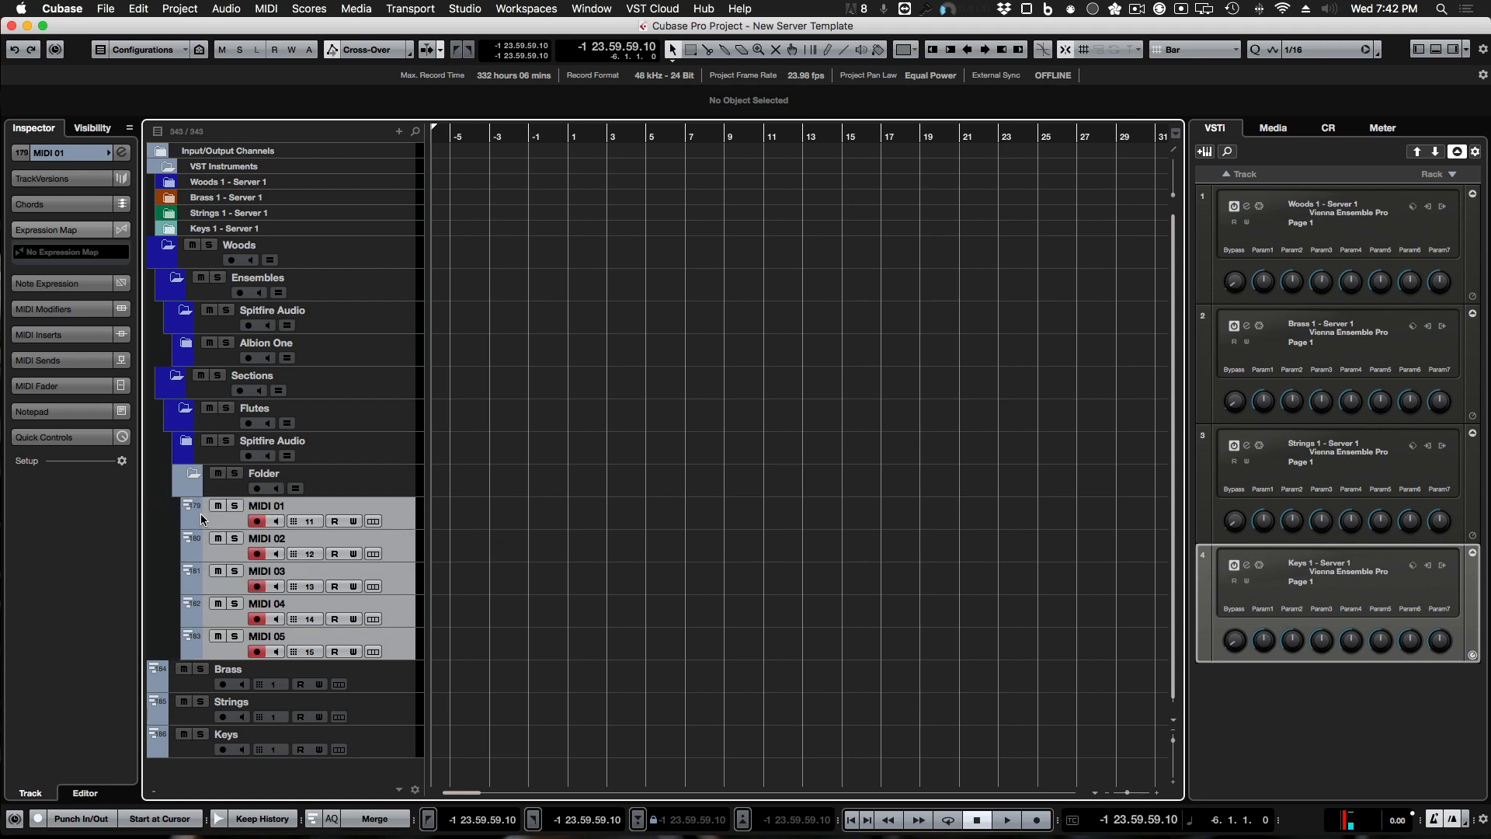
pyautogui.click(410, 490)
pyautogui.click(412, 518)
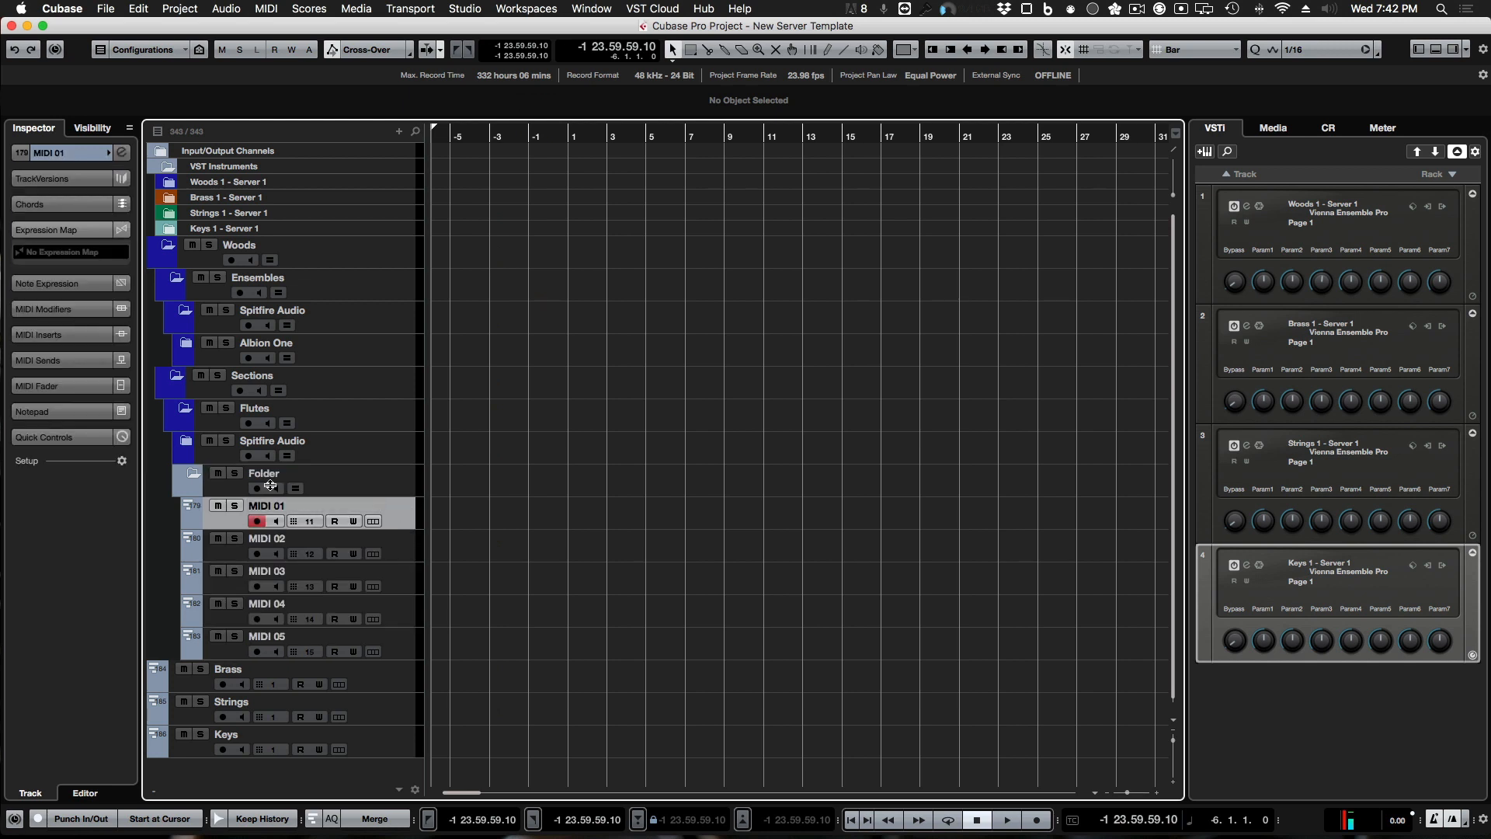
# Step: Rename the first three MIDI tracks in the new folder as 1st Flute, 2nd Flute and Flutes 8va
pyautogui.click(187, 442)
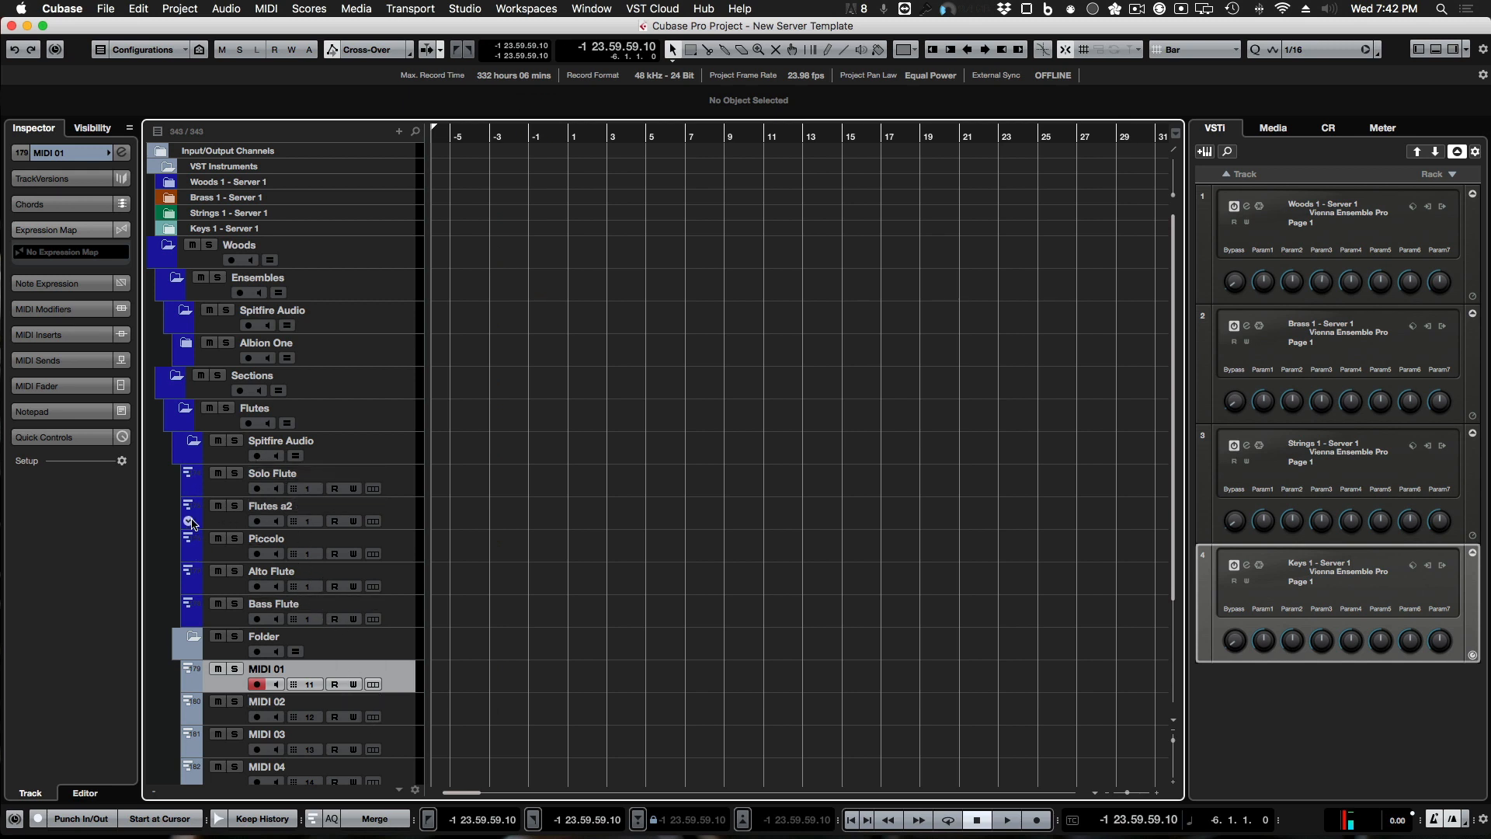
pyautogui.click(194, 440)
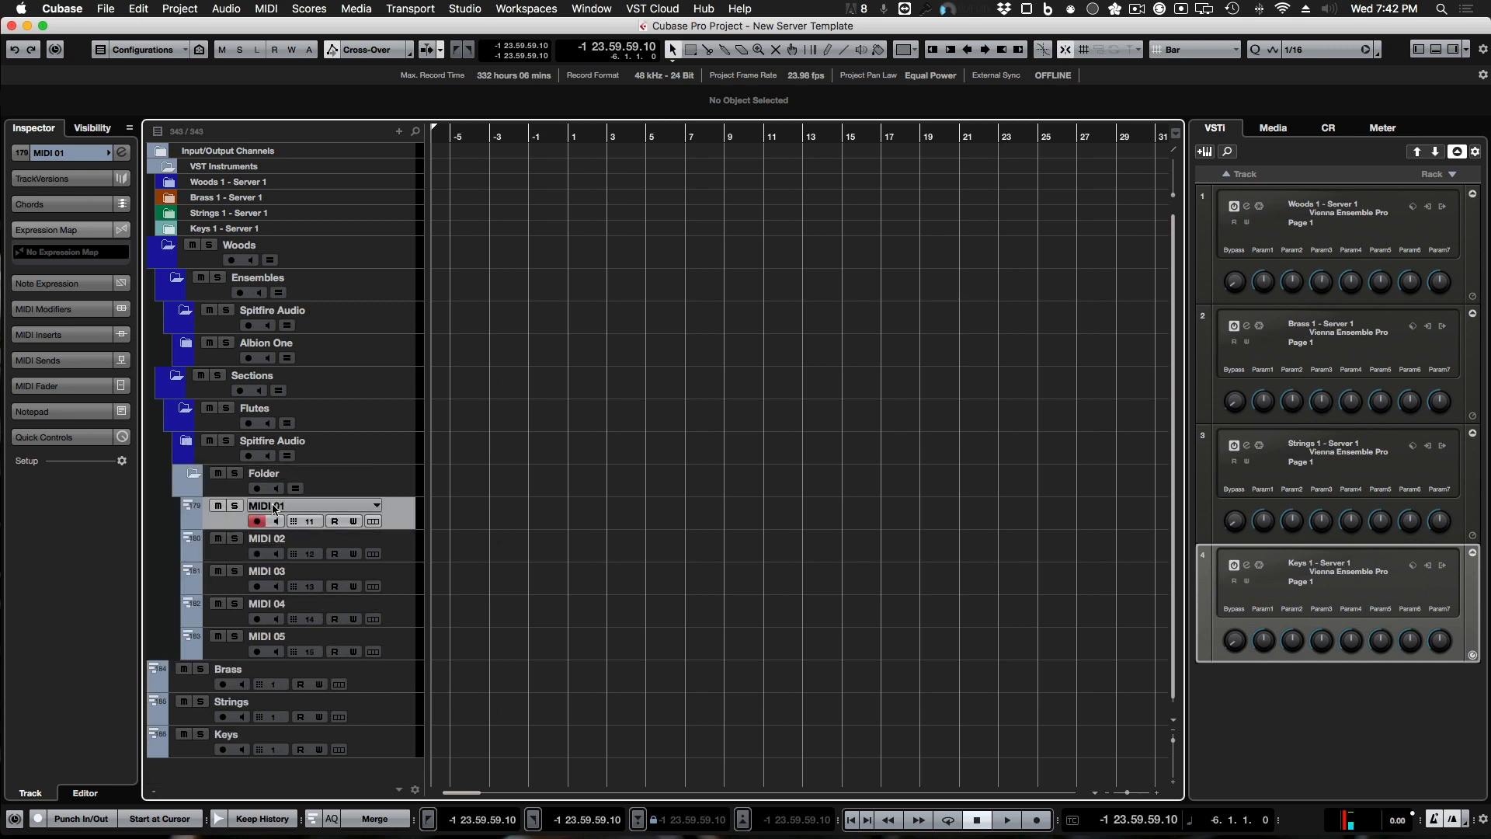
pyautogui.doubleClick(274, 507)
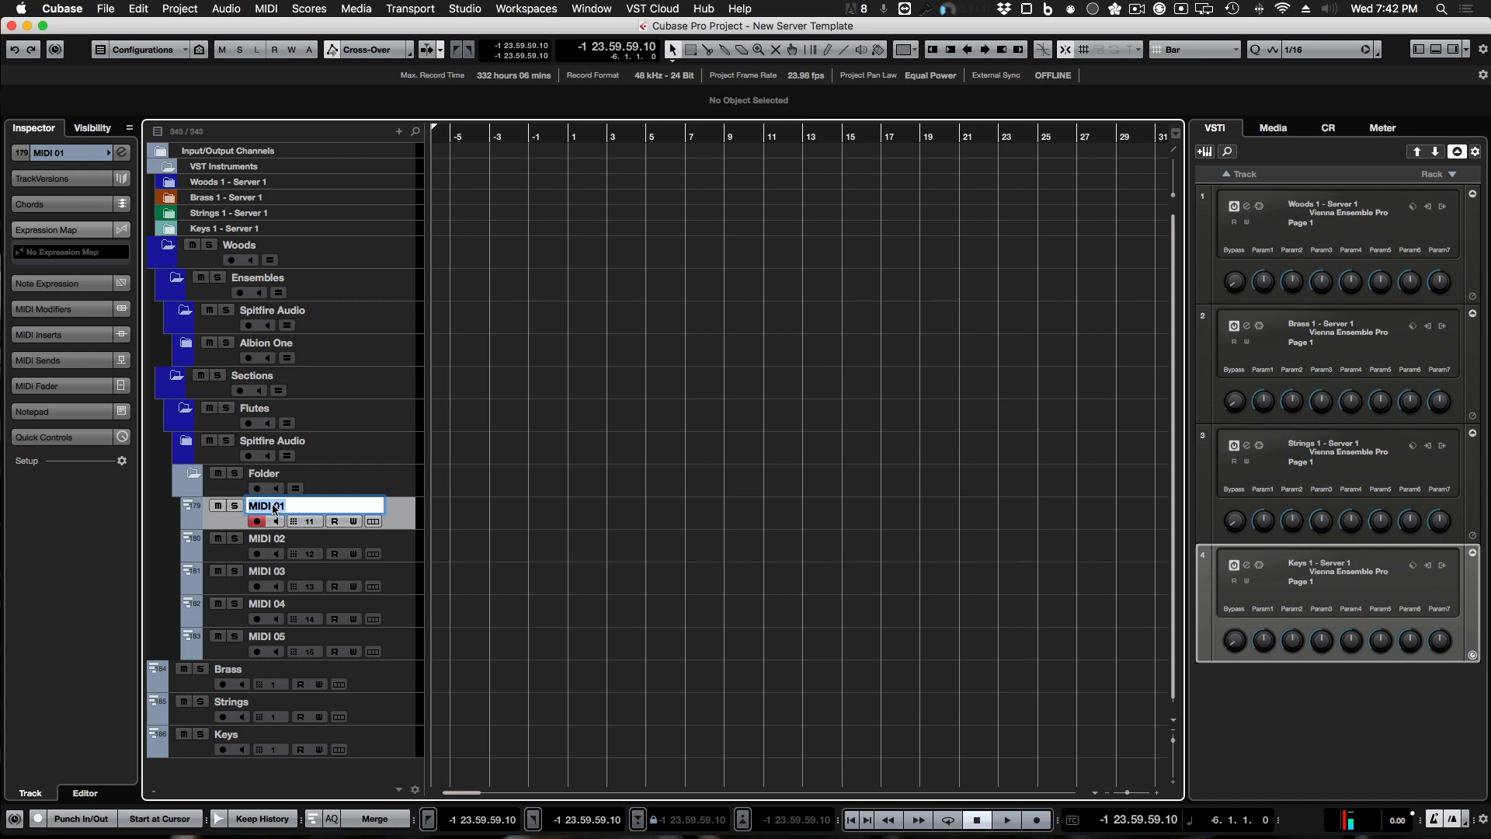
pyautogui.write('1st Flute')
pyautogui.press('Tab')
pyautogui.write('2nd Flute')
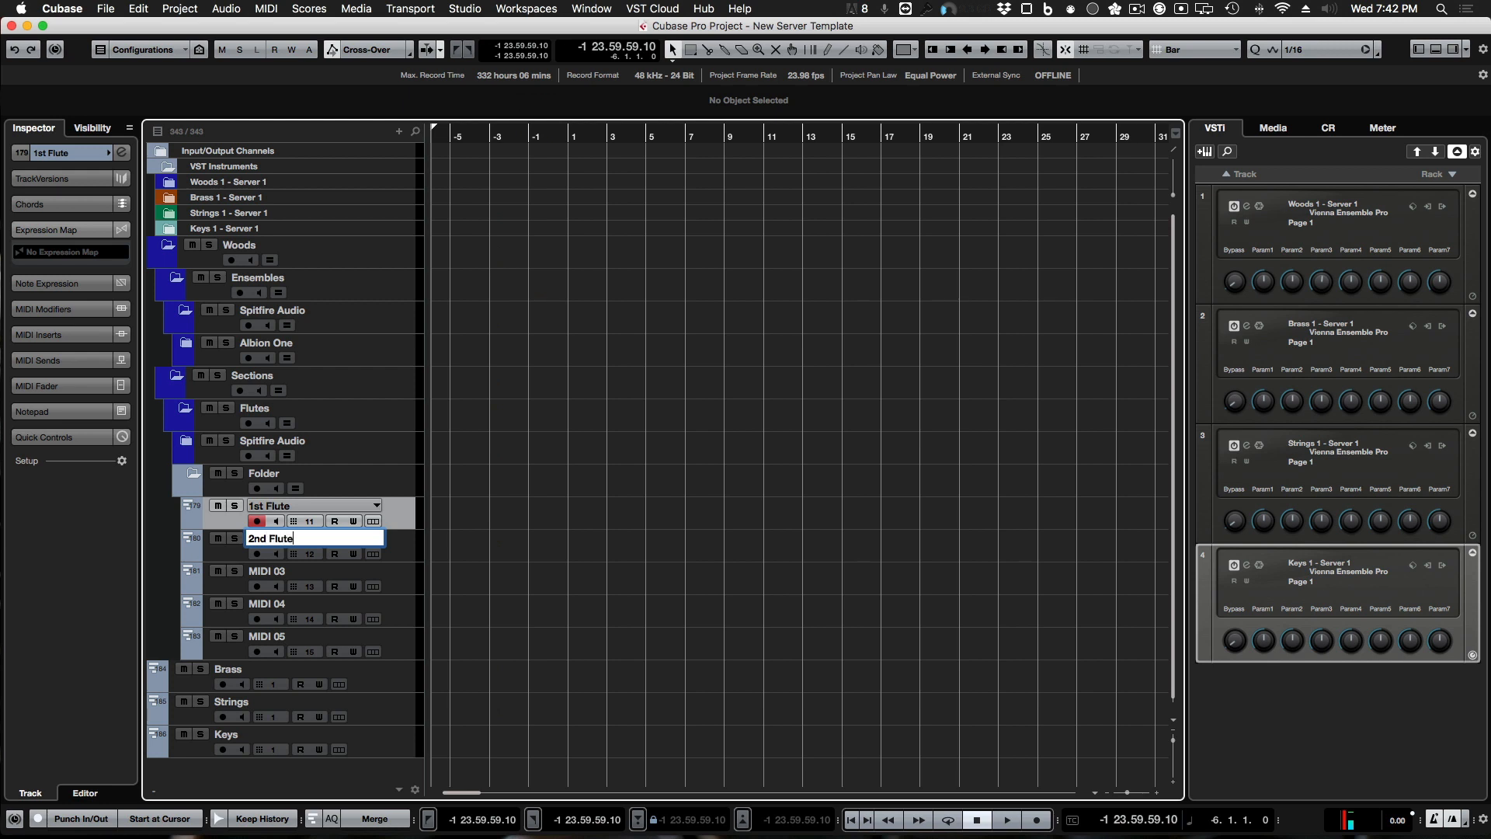
pyautogui.press('Tab')
pyautogui.write('F')
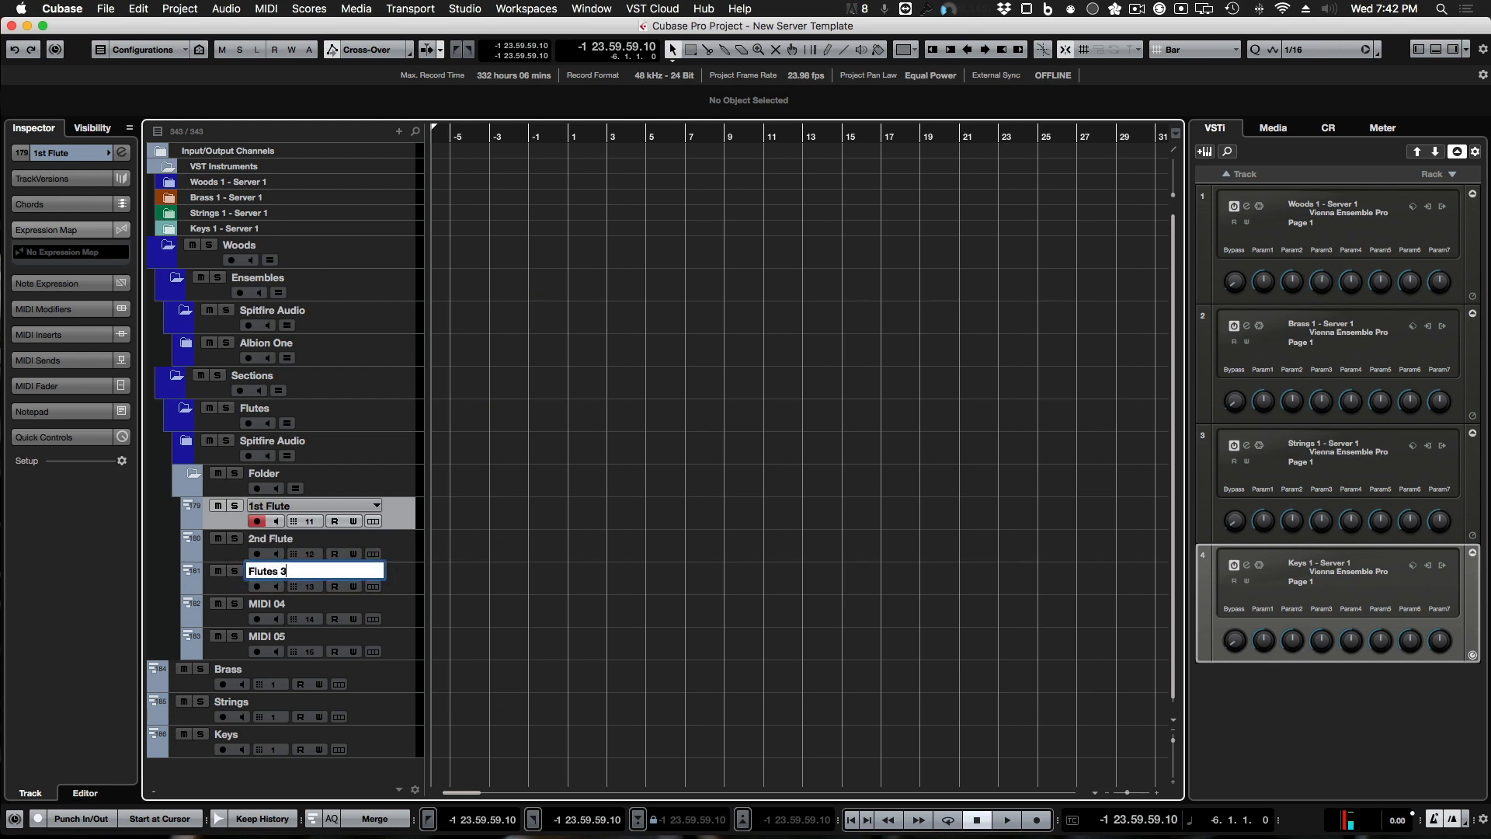
pyautogui.write('lutes 8va')
pyautogui.press('Tab')
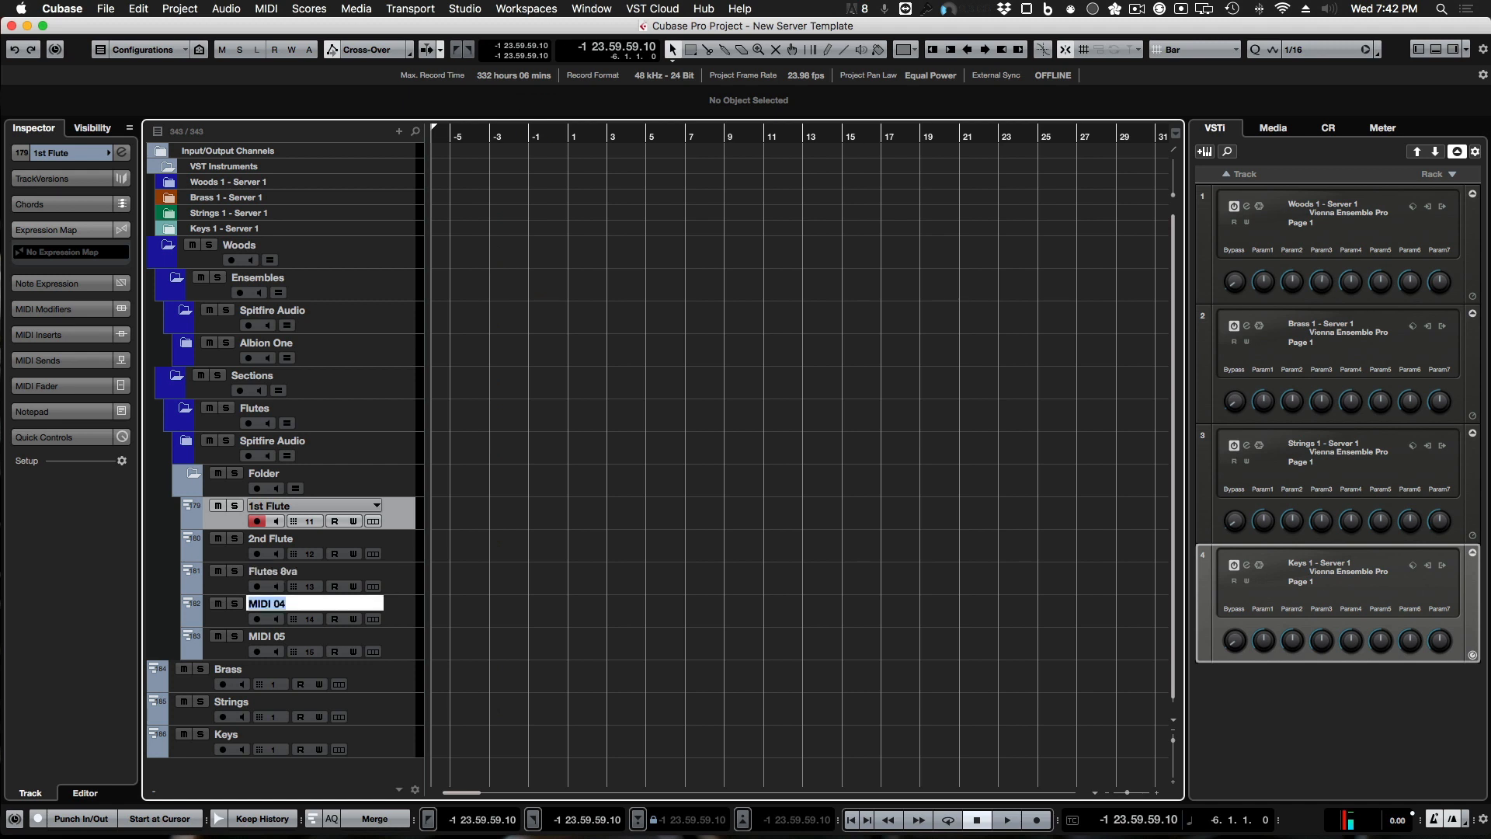
# Step: Rename the remaining two MIDI tracks in the new folder as Solo Flute and Solo Alto Flute
pyautogui.write('Solo')
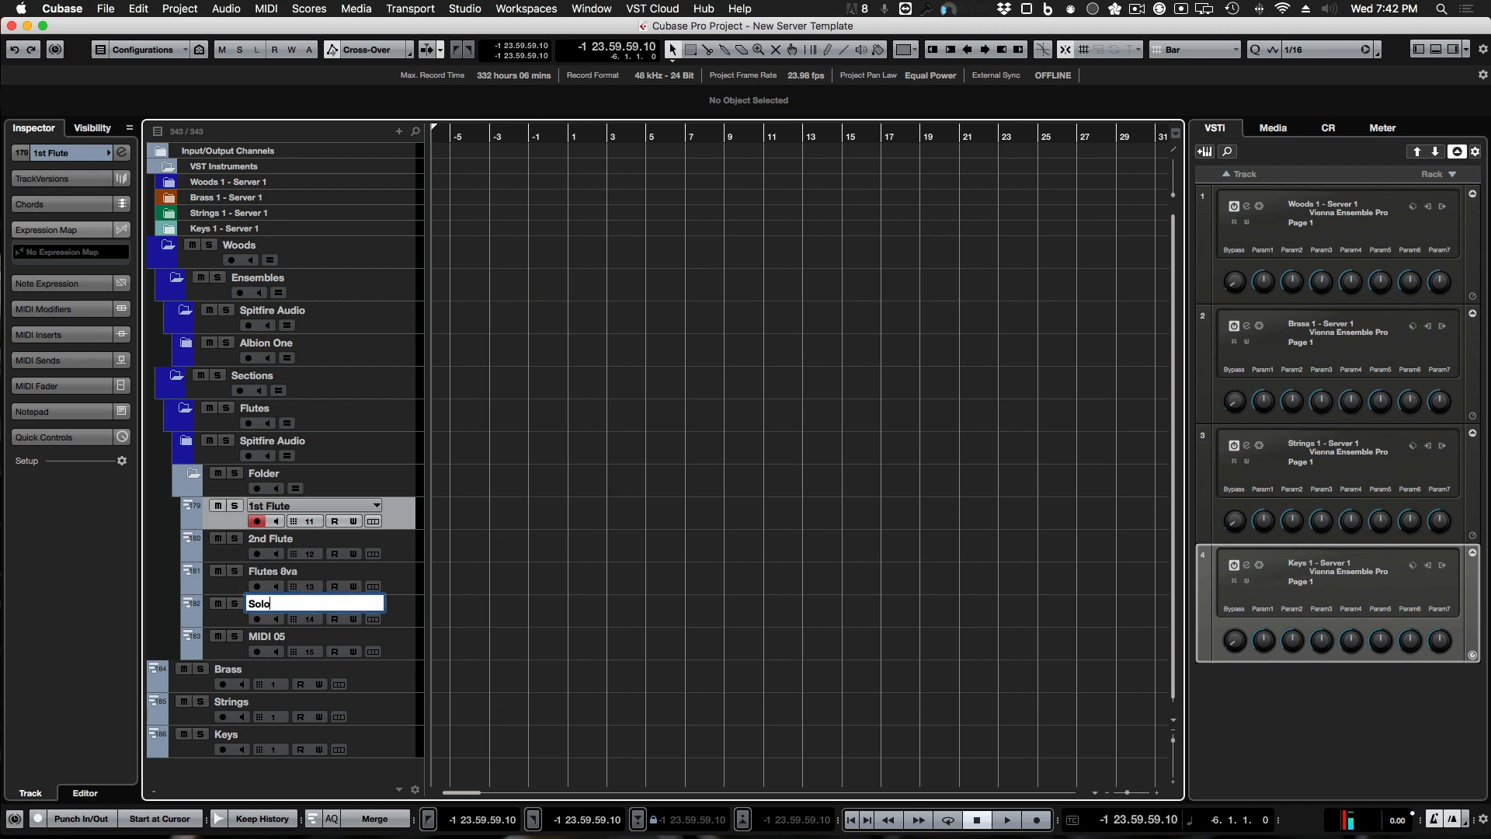
pyautogui.write(' Flute')
pyautogui.press('Tab')
pyautogui.write('Sol')
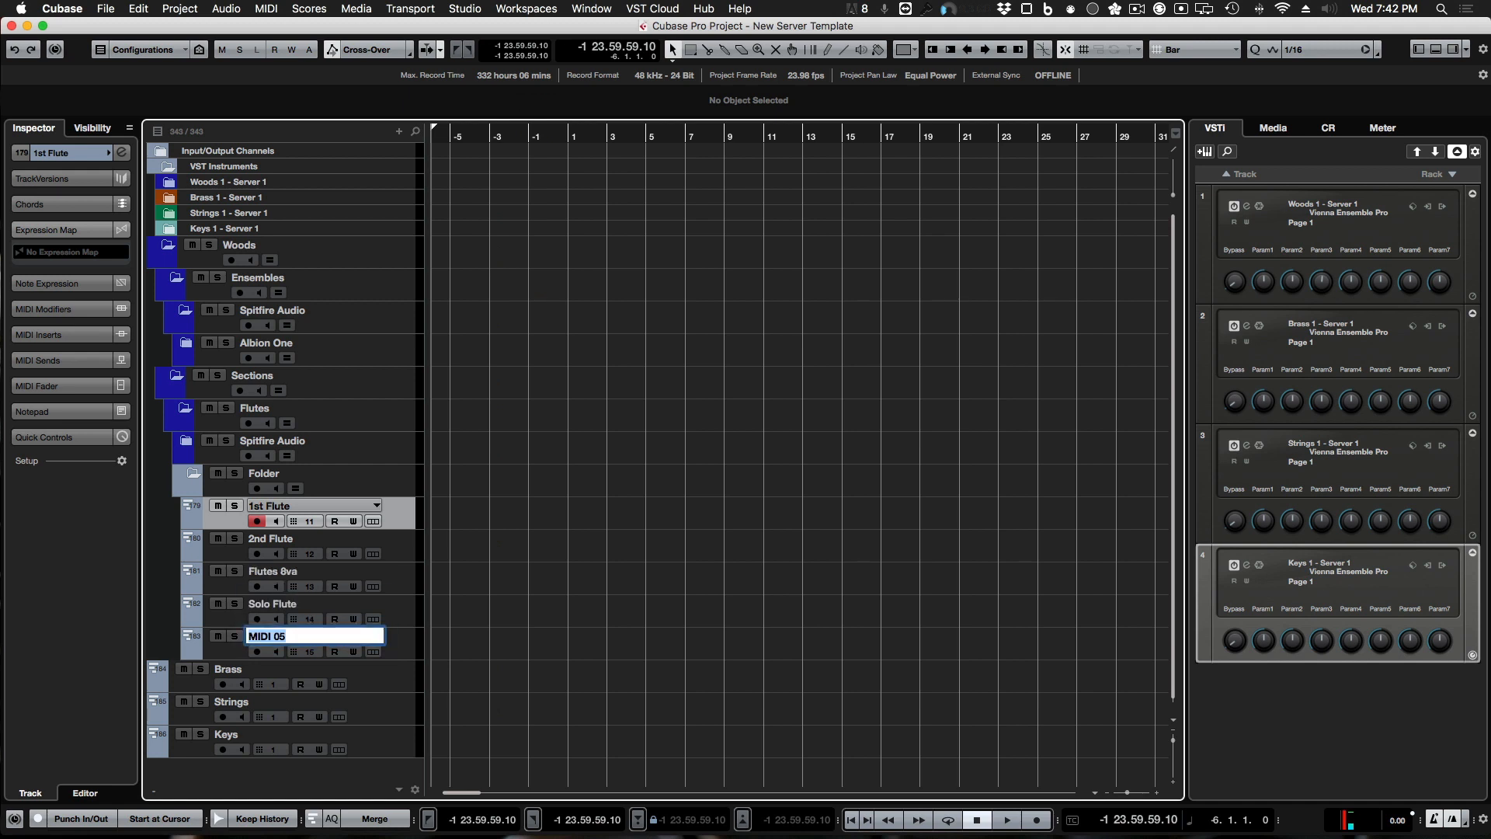
pyautogui.write('o Alto Flute')
pyautogui.press('Return')
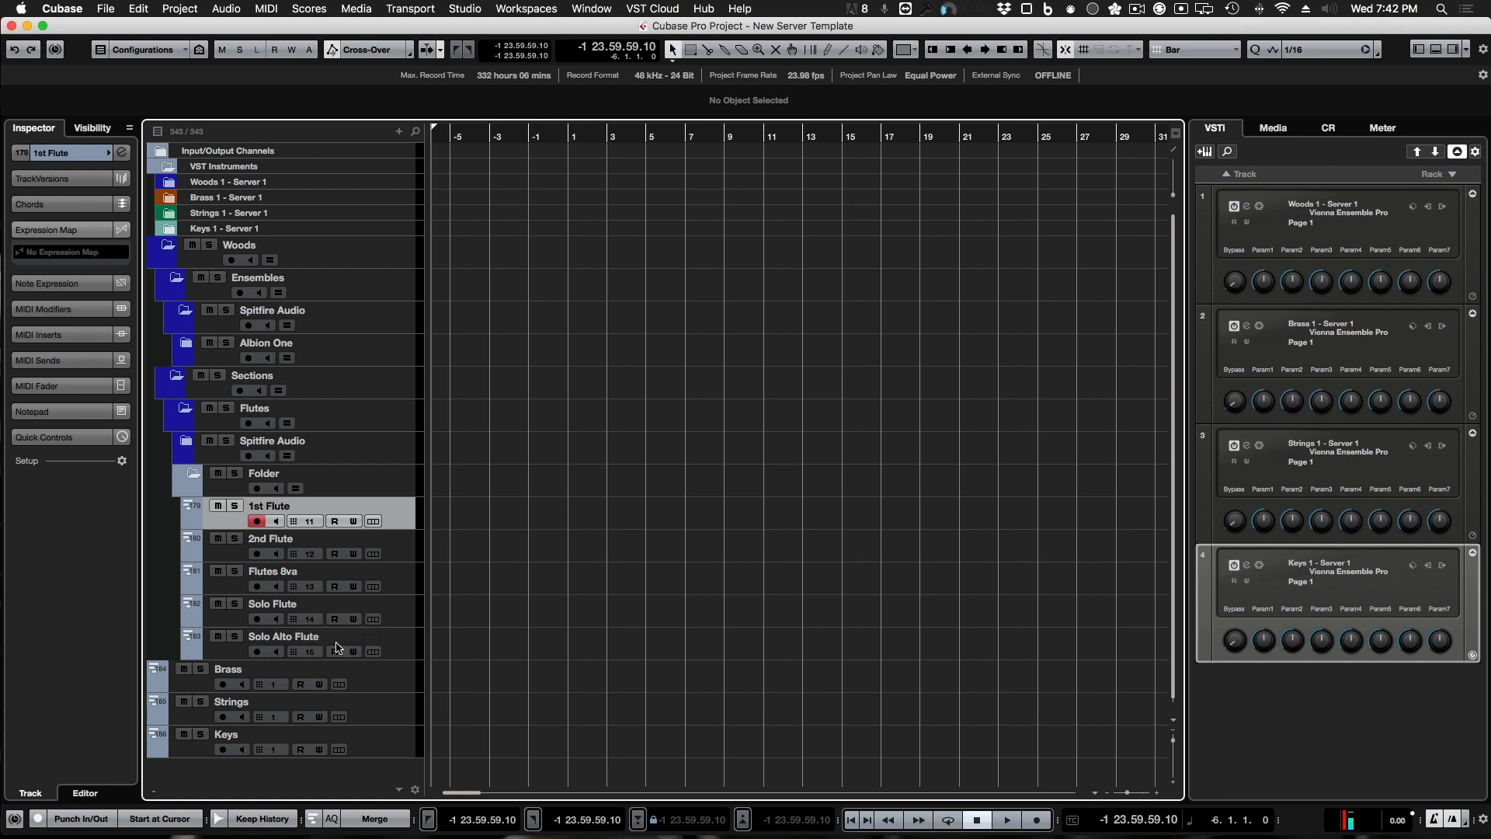
# Step: Expand the Spitfire Audio folder under Flutes to review its tracks, and collapse it again
pyautogui.click(192, 455)
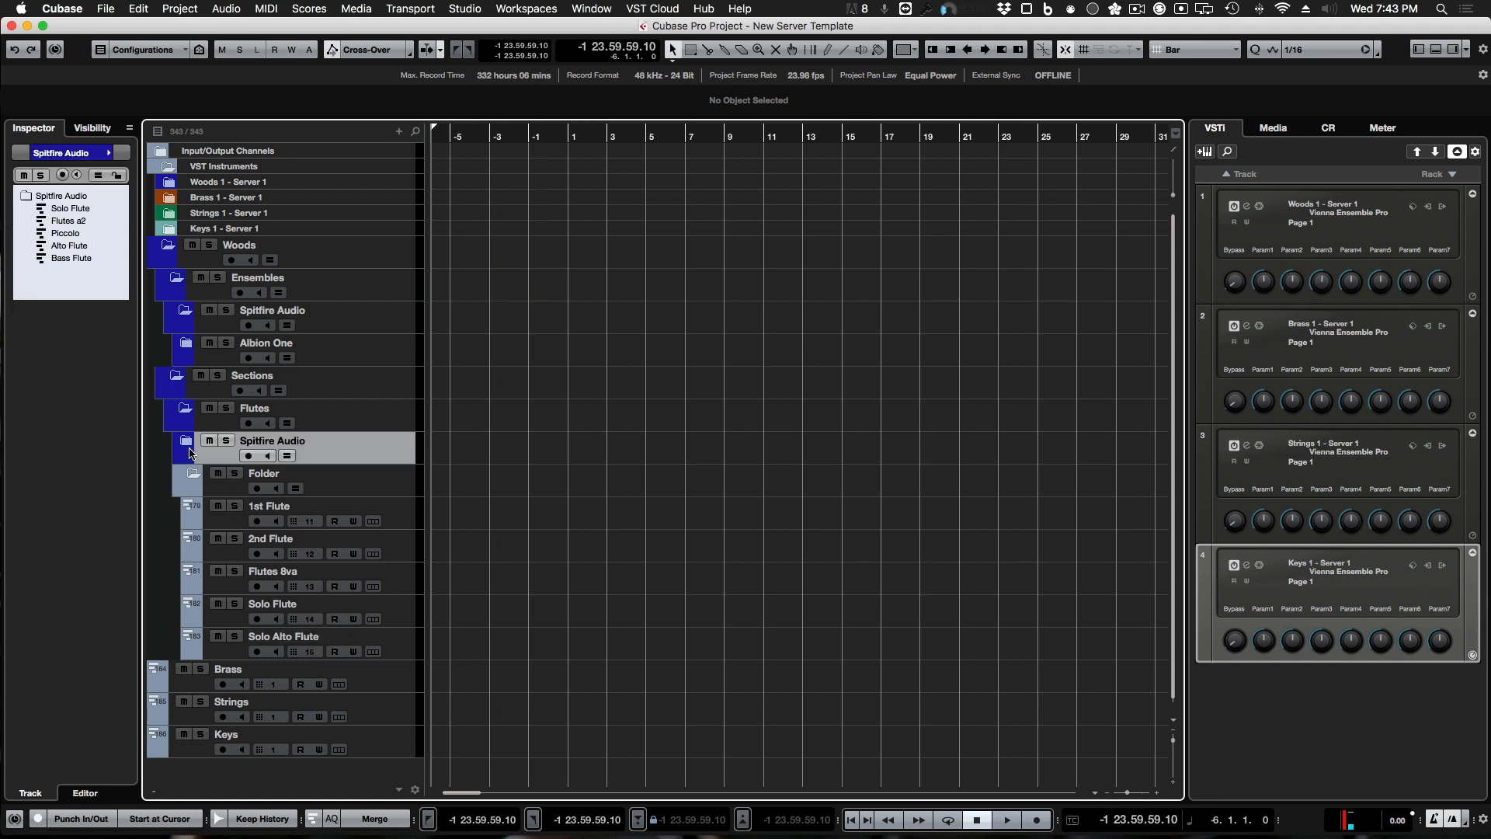
pyautogui.click(189, 447)
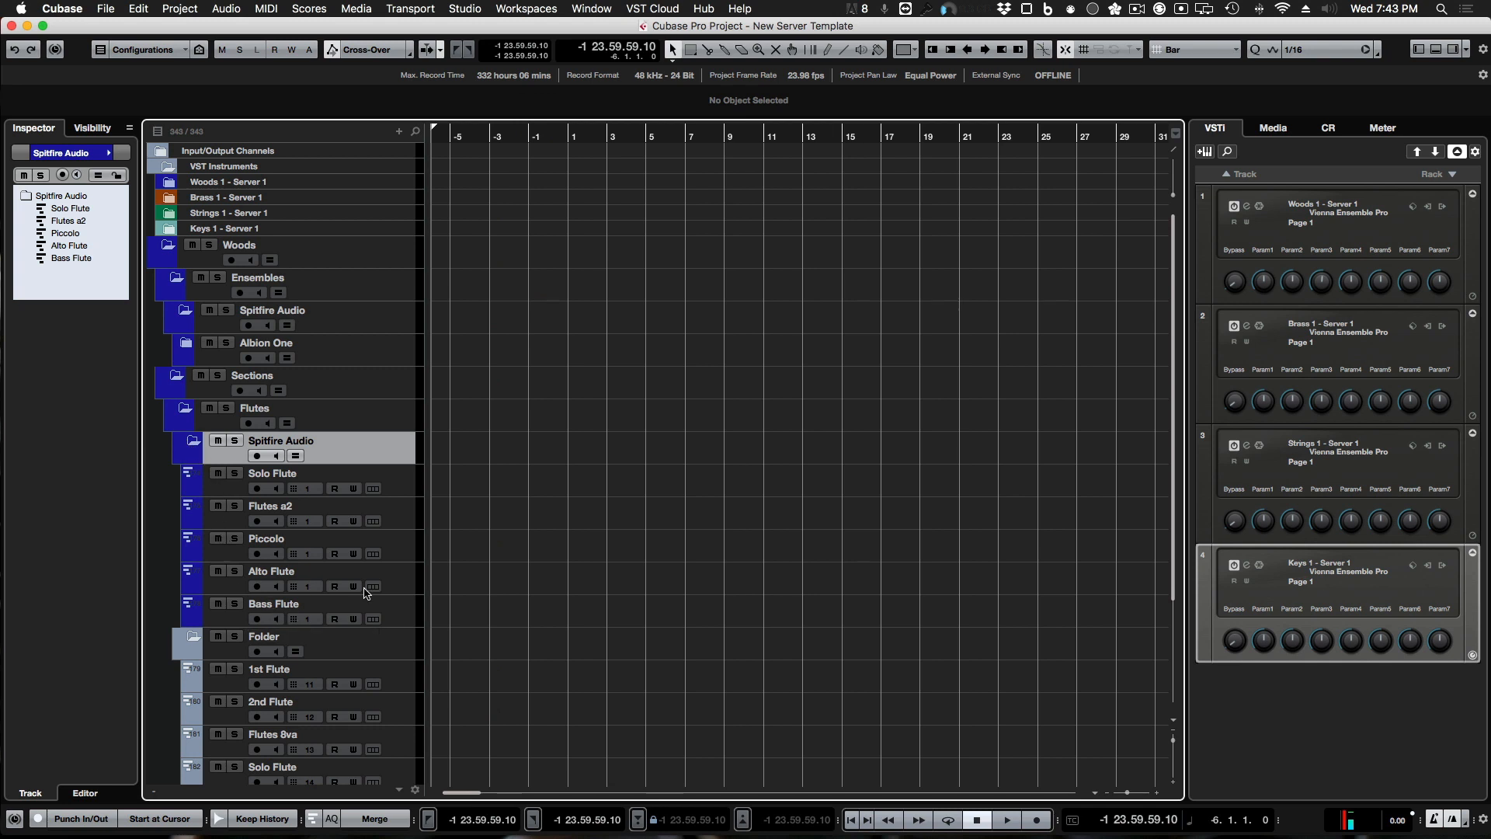
pyautogui.click(193, 443)
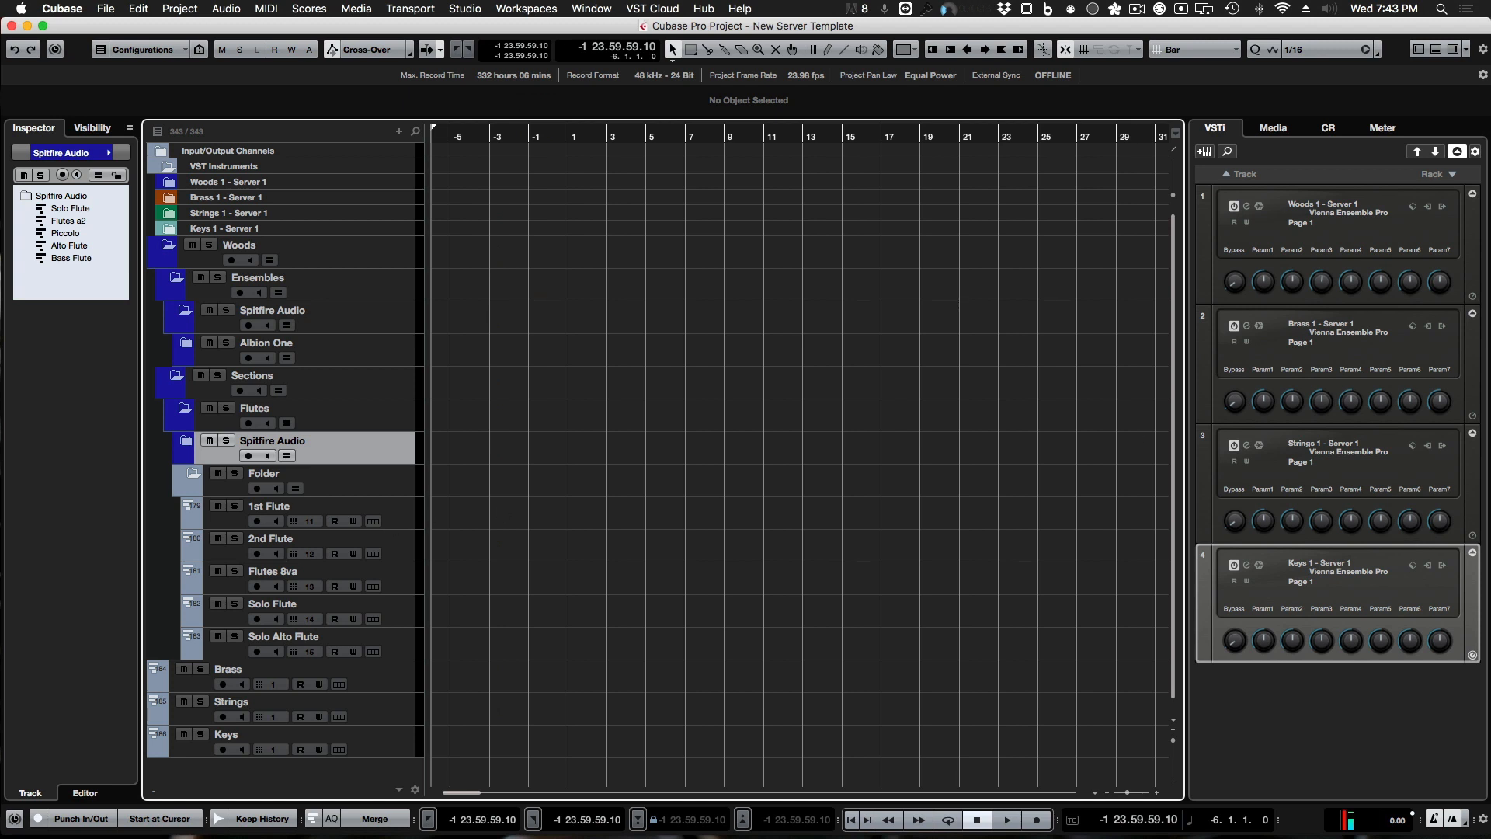
# Step: Look up the MIDI channel of the Berlin Woodwinds 1st Flute in the R710 Vienna Ensemble Pro Setup spreadsheet, and return to Cubase
pyautogui.moveTo(1490, 47); pyautogui.dragTo(945, 40)
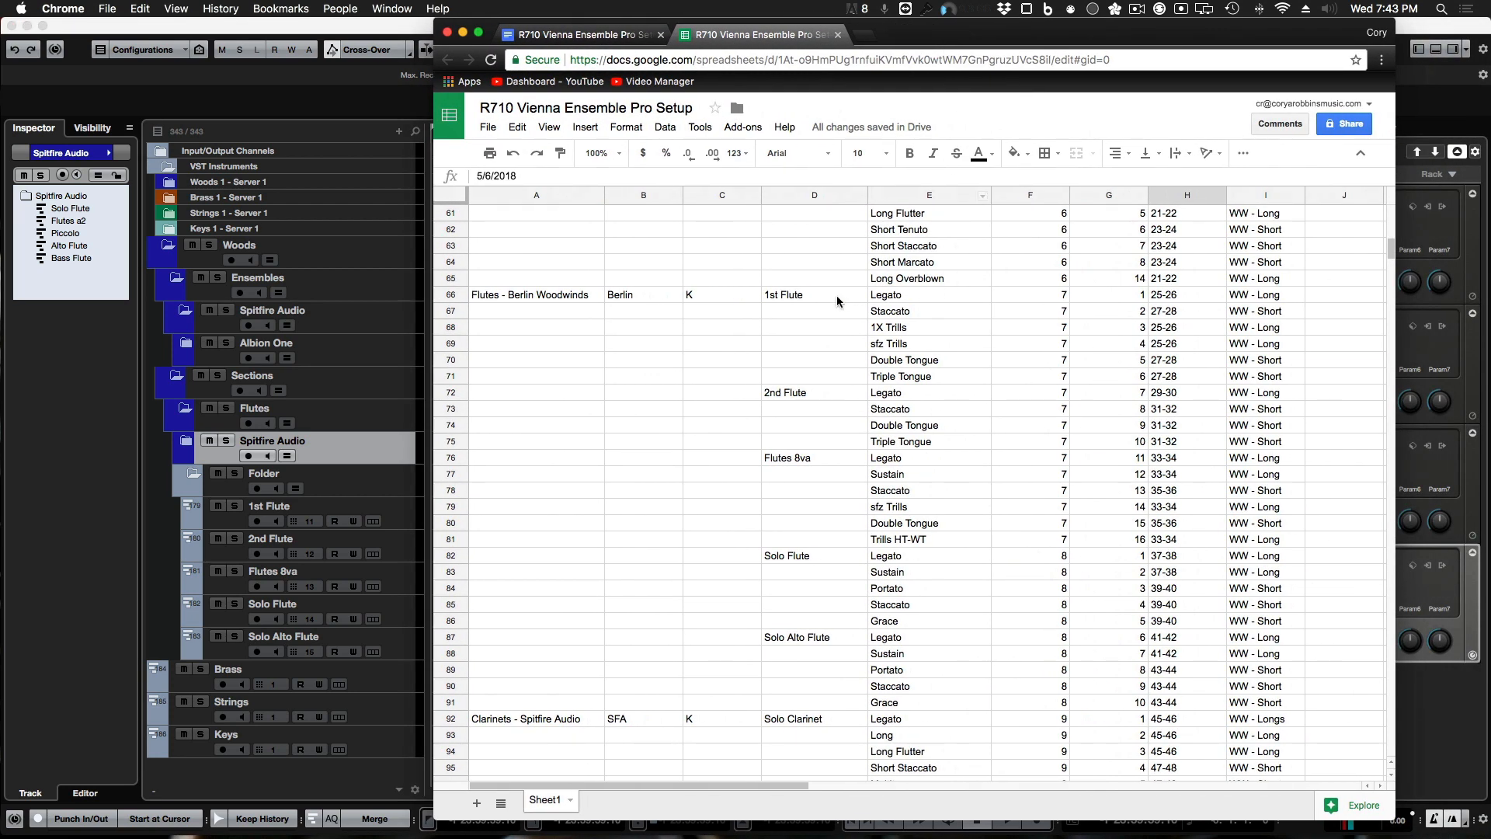
pyautogui.click(1142, 298)
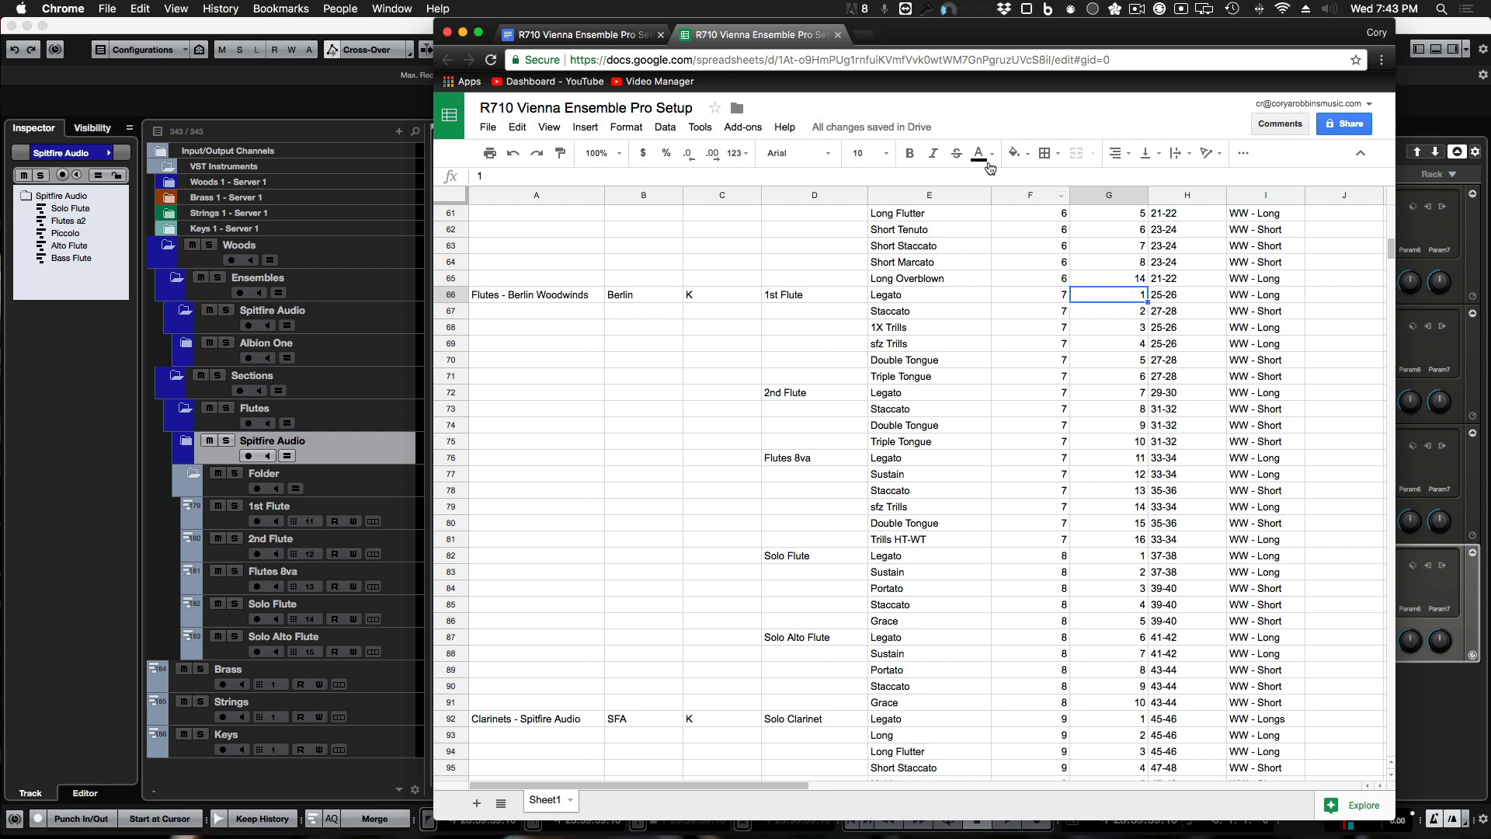
pyautogui.moveTo(962, 39); pyautogui.dragTo(1490, 38)
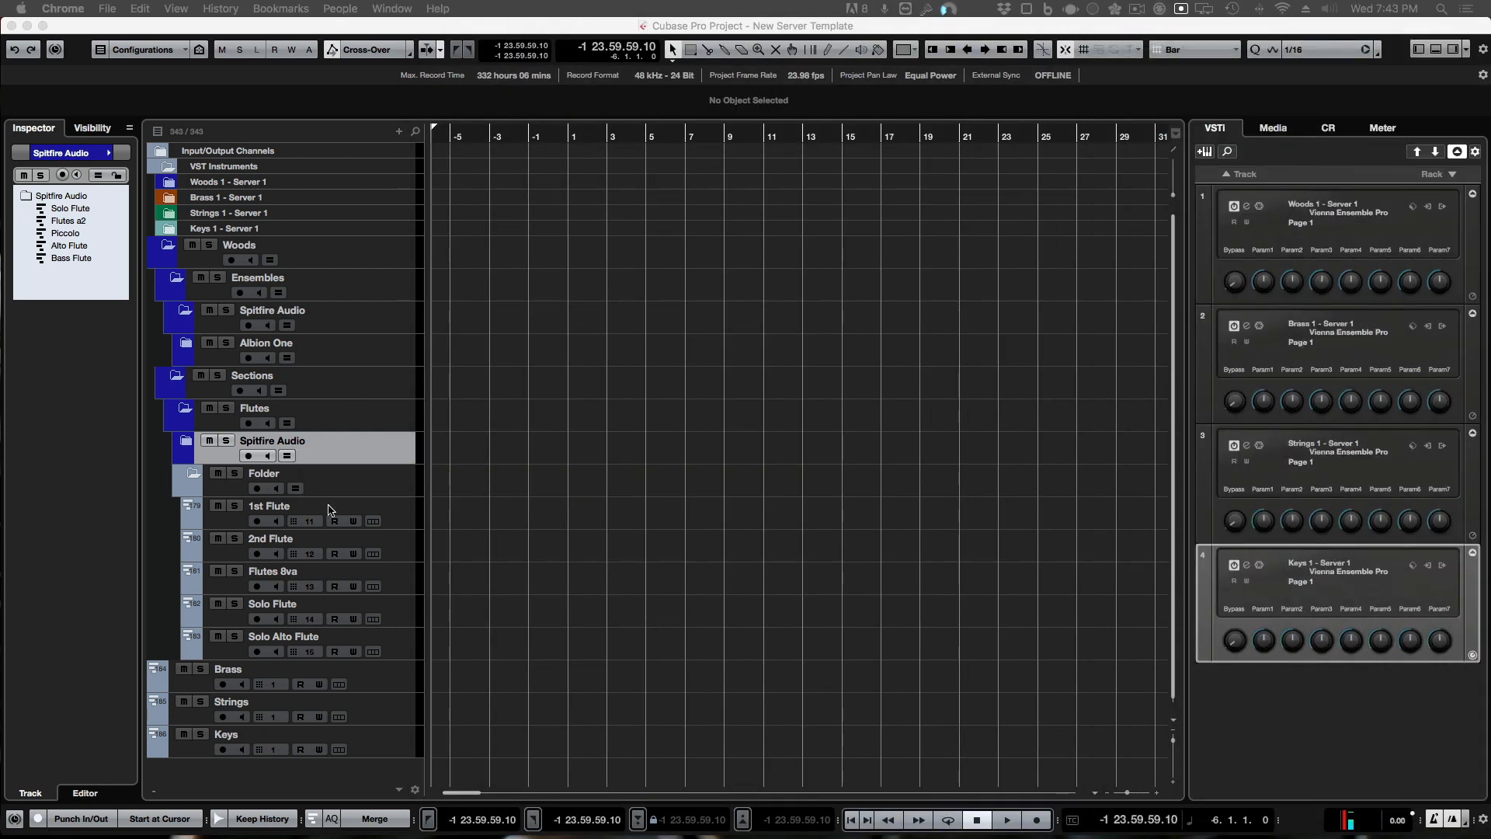
# Step: Set the MIDI channel of all five new flute tracks, from 1st Flute to Solo Alto Flute, to 1
pyautogui.click(394, 521)
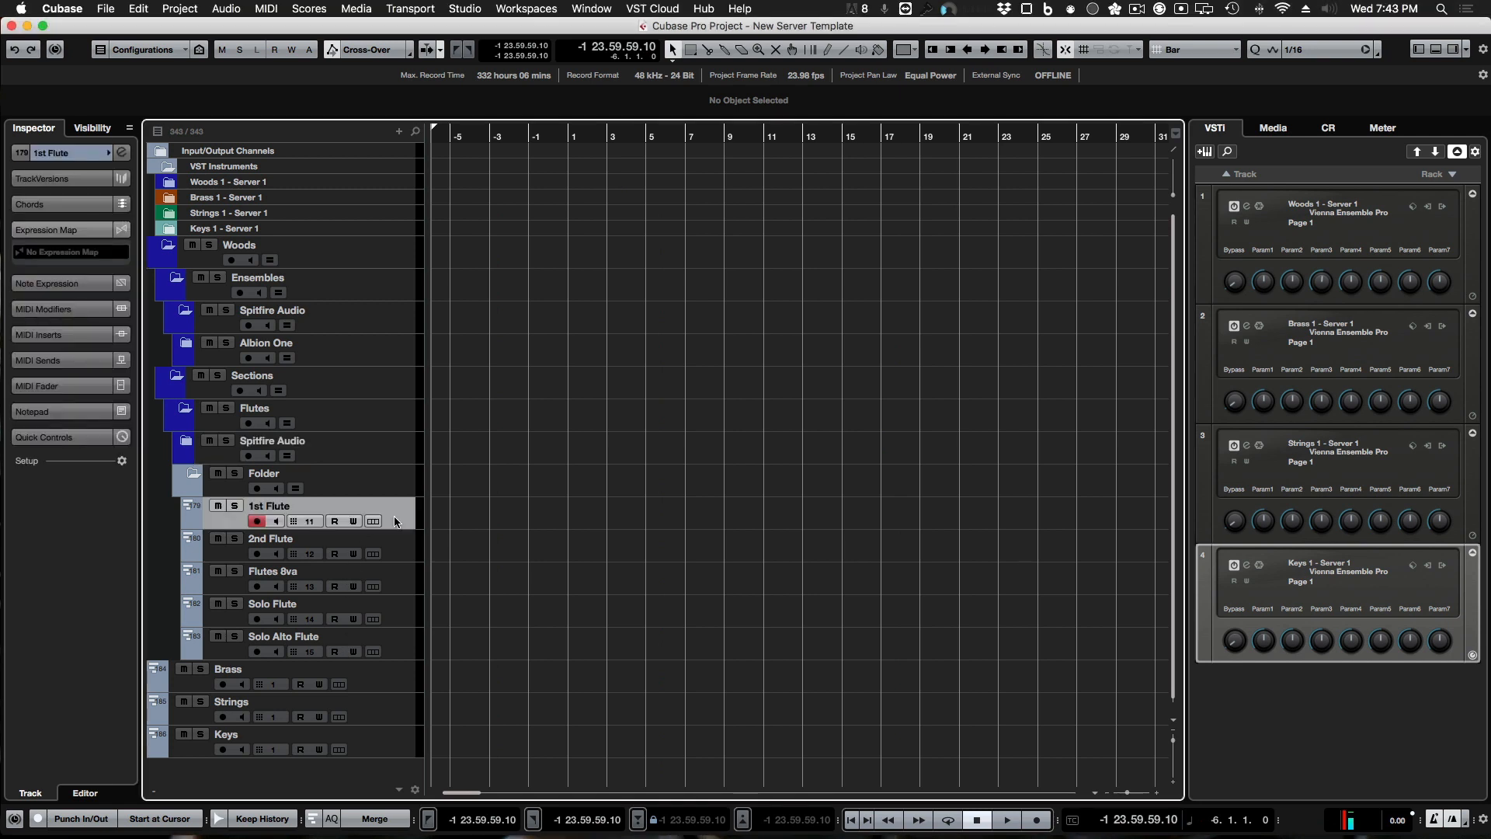
pyautogui.keyDown('shift'); pyautogui.click(403, 651); pyautogui.keyUp('shift')
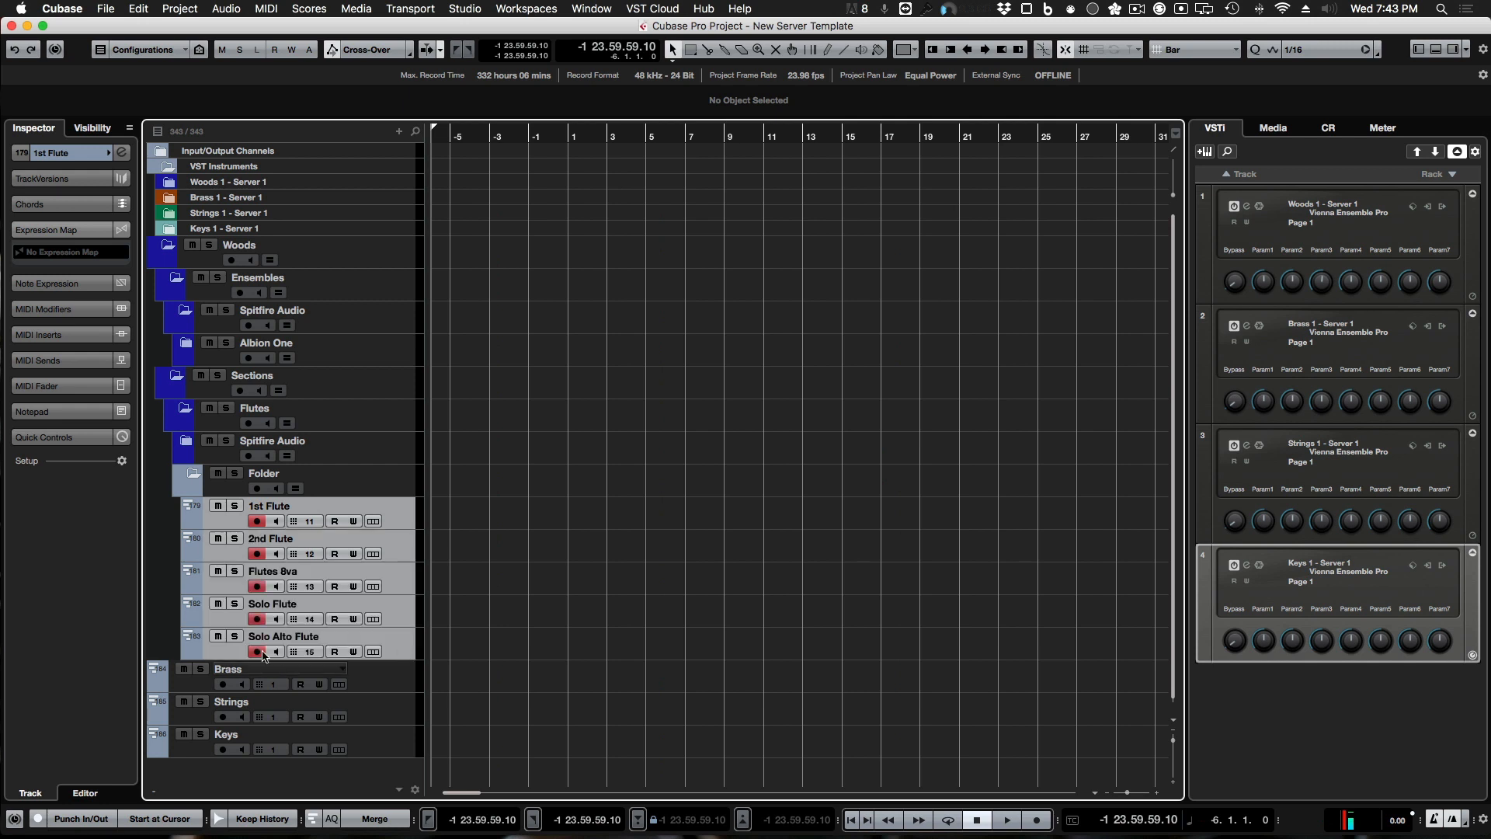
pyautogui.click(54, 156)
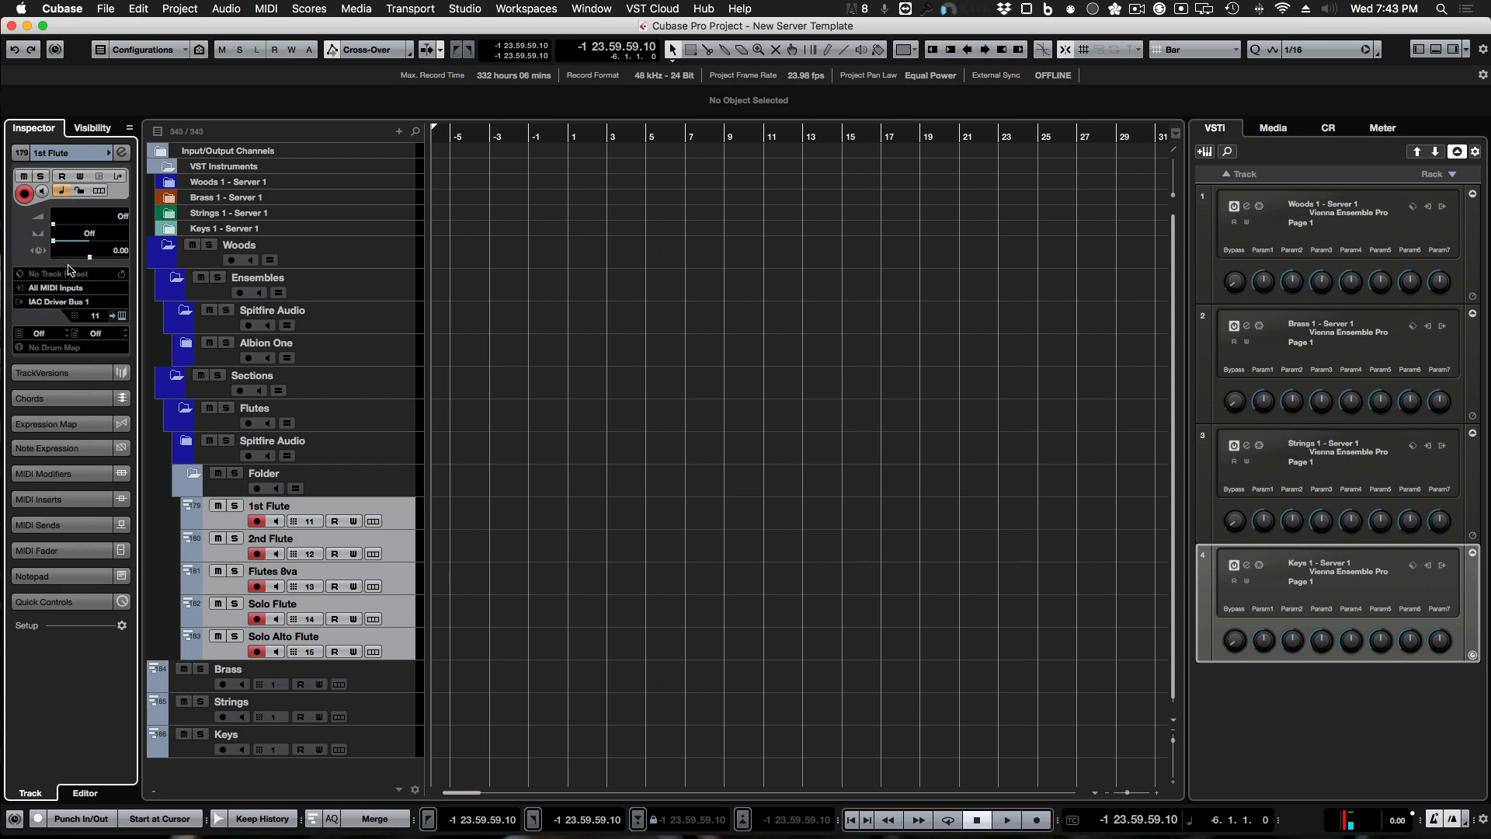
pyautogui.click(94, 319)
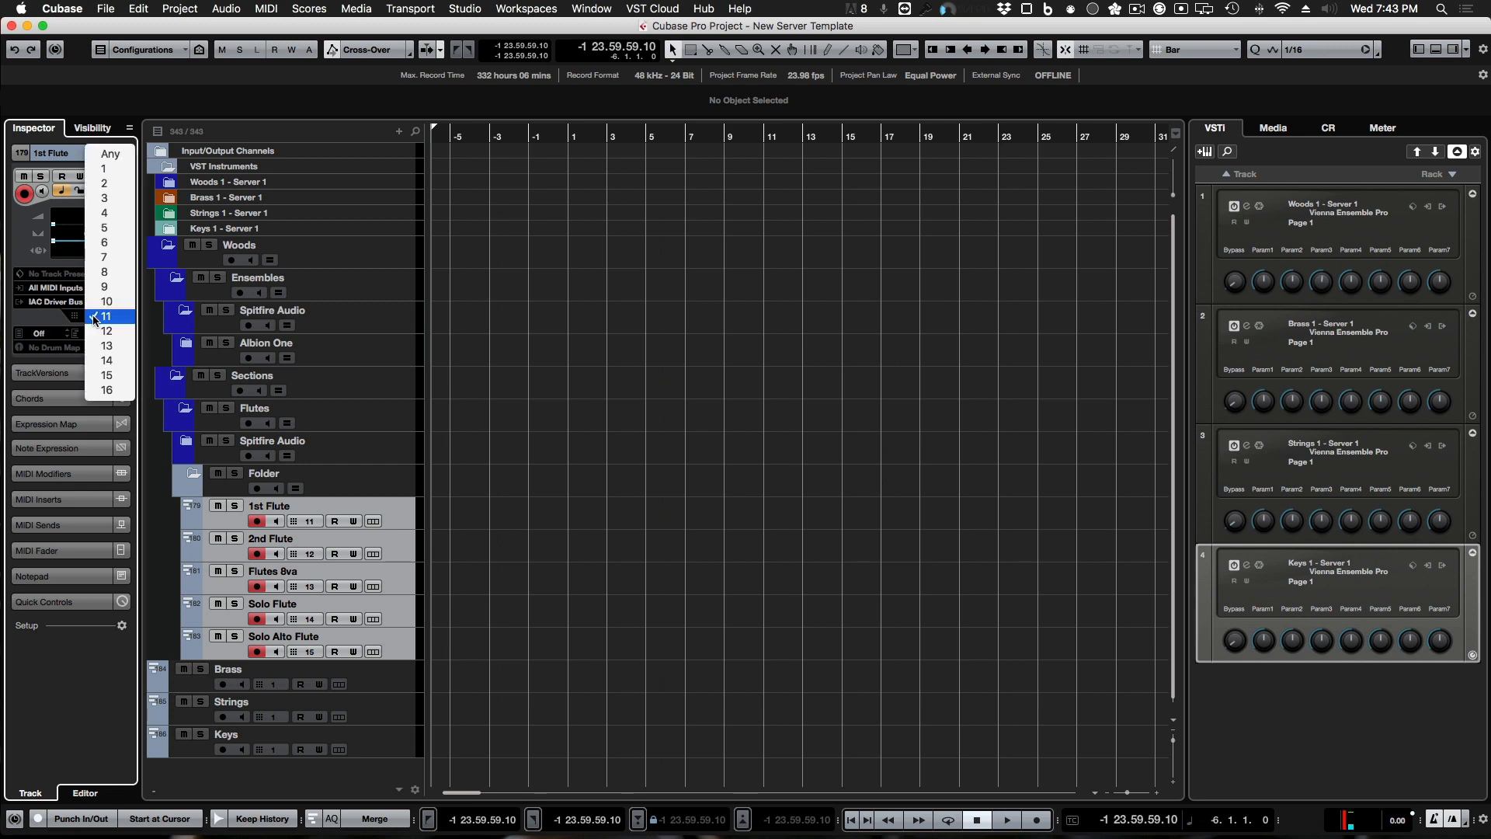
pyautogui.click(120, 170)
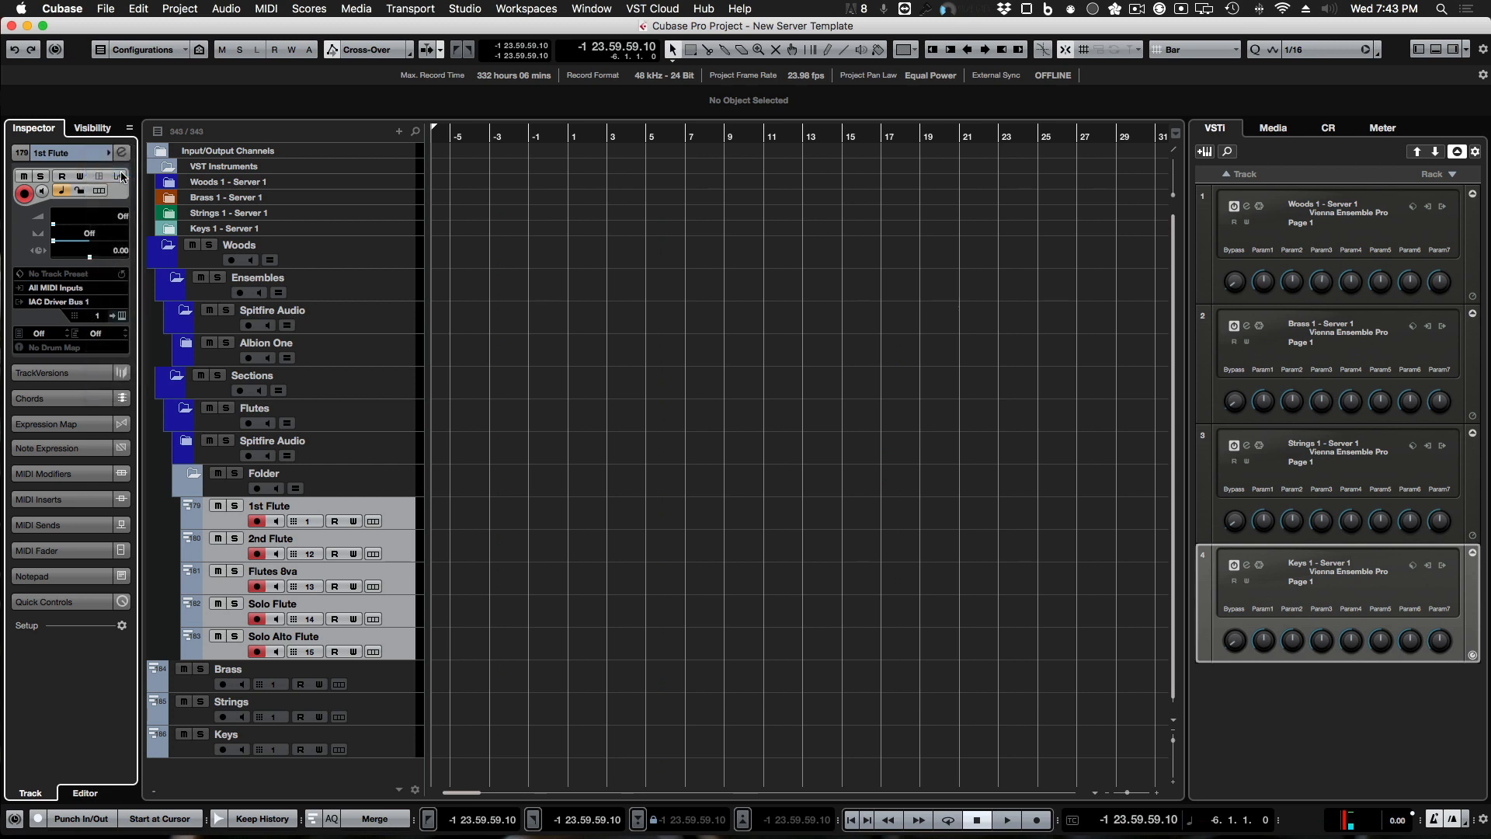
pyautogui.click(94, 319)
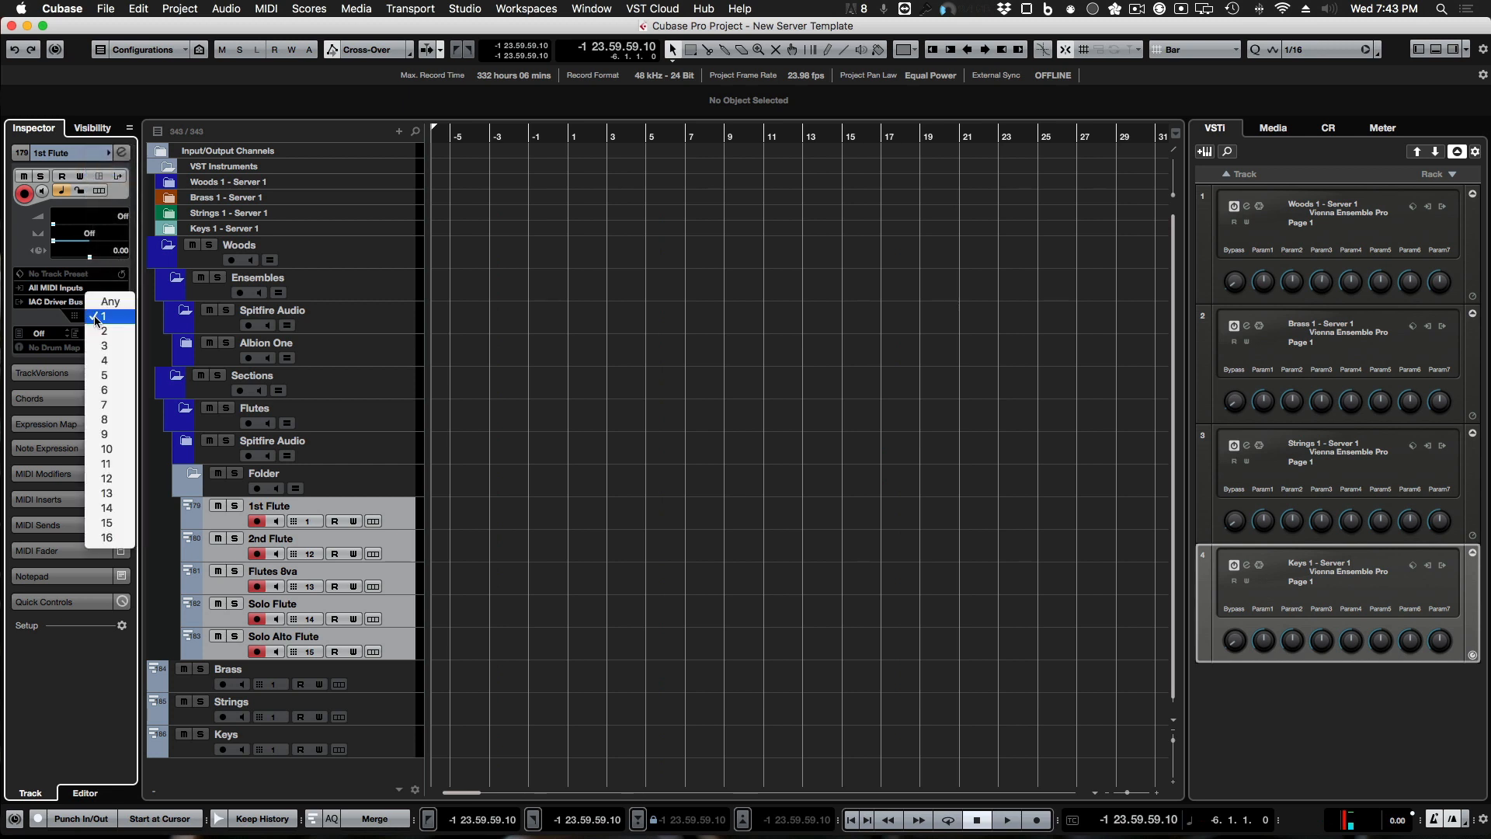
pyautogui.click(100, 320)
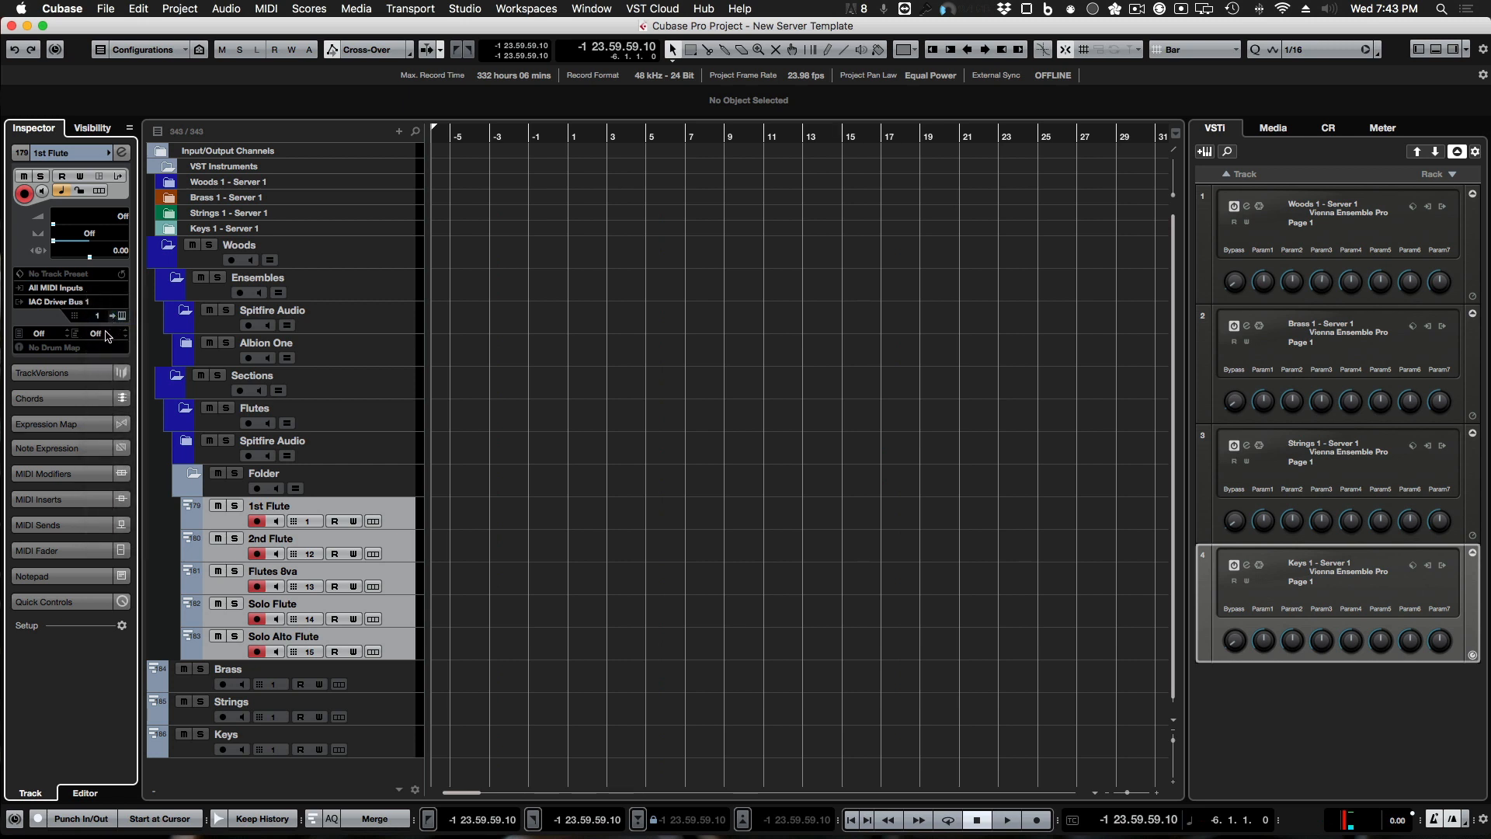
pyautogui.click(99, 317)
pyautogui.click(115, 348)
pyautogui.click(101, 317)
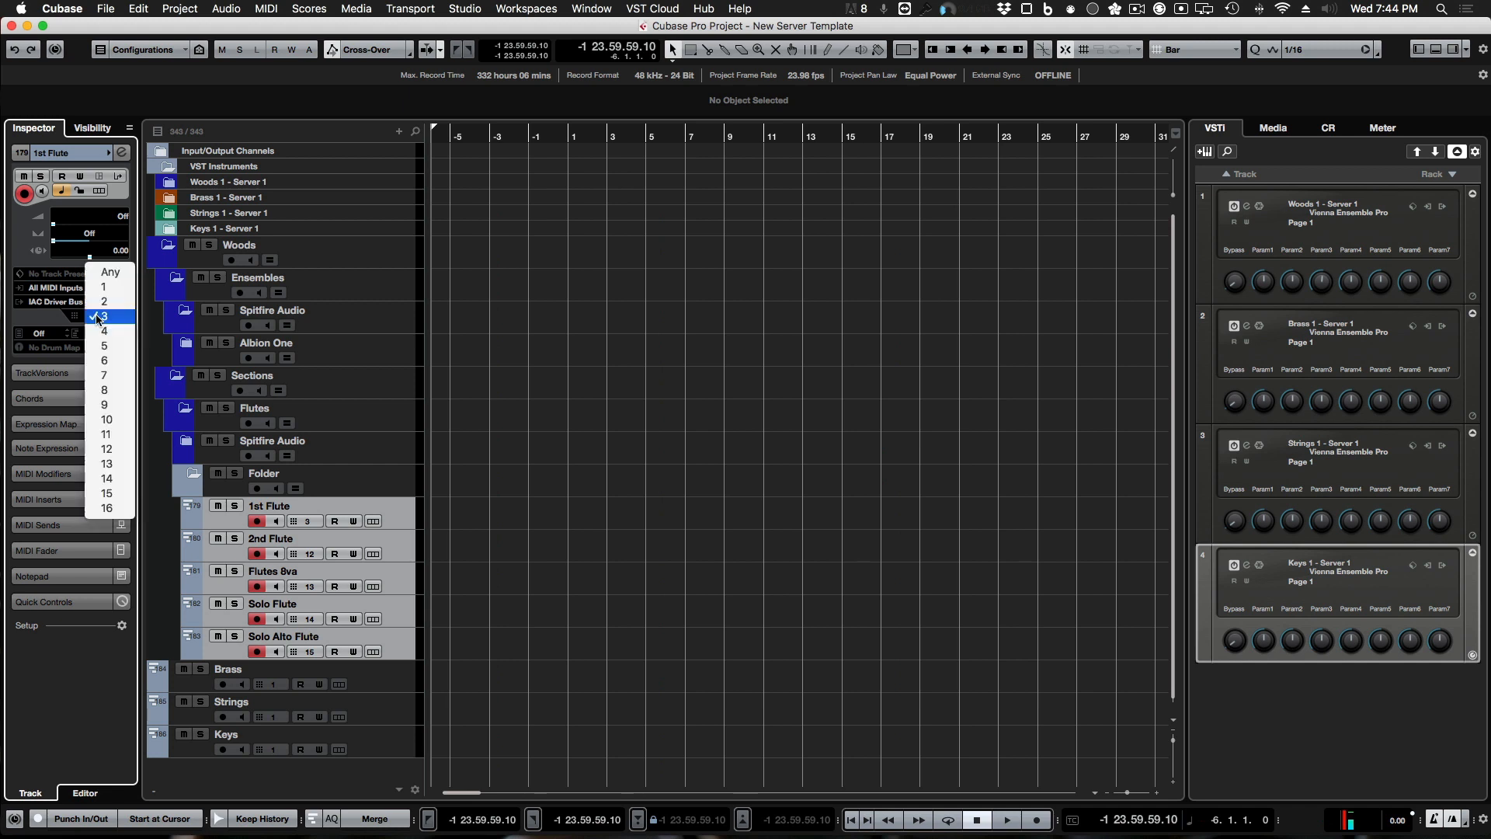
pyautogui.click(113, 288)
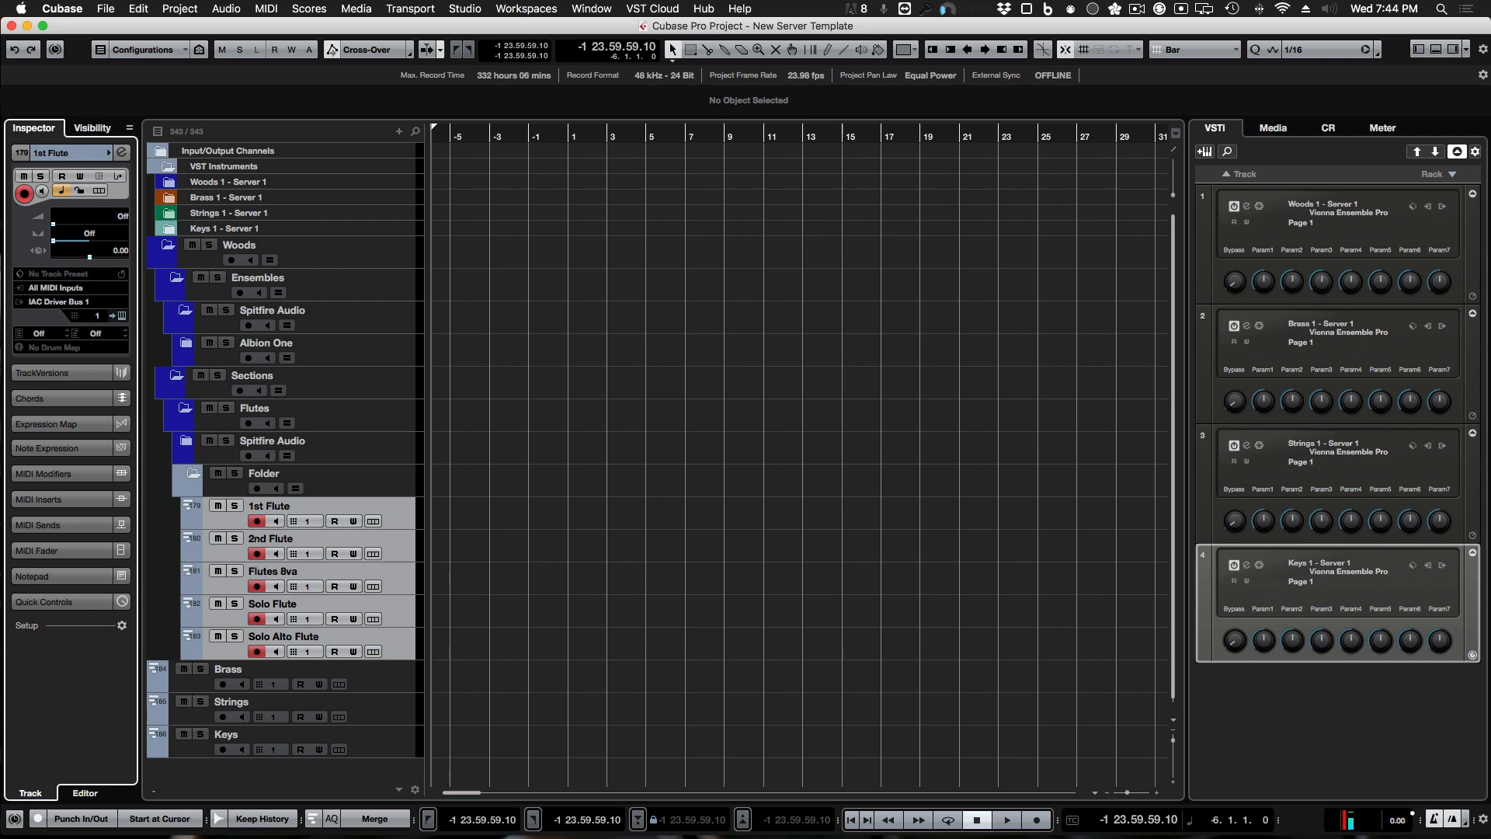
# Step: Check the flute channels in the Vienna Ensemble Pro setup spreadsheet, and set the 2nd Flute track's MIDI channel to 7 in Cubase
pyautogui.moveTo(1490, 132); pyautogui.dragTo(907, 43)
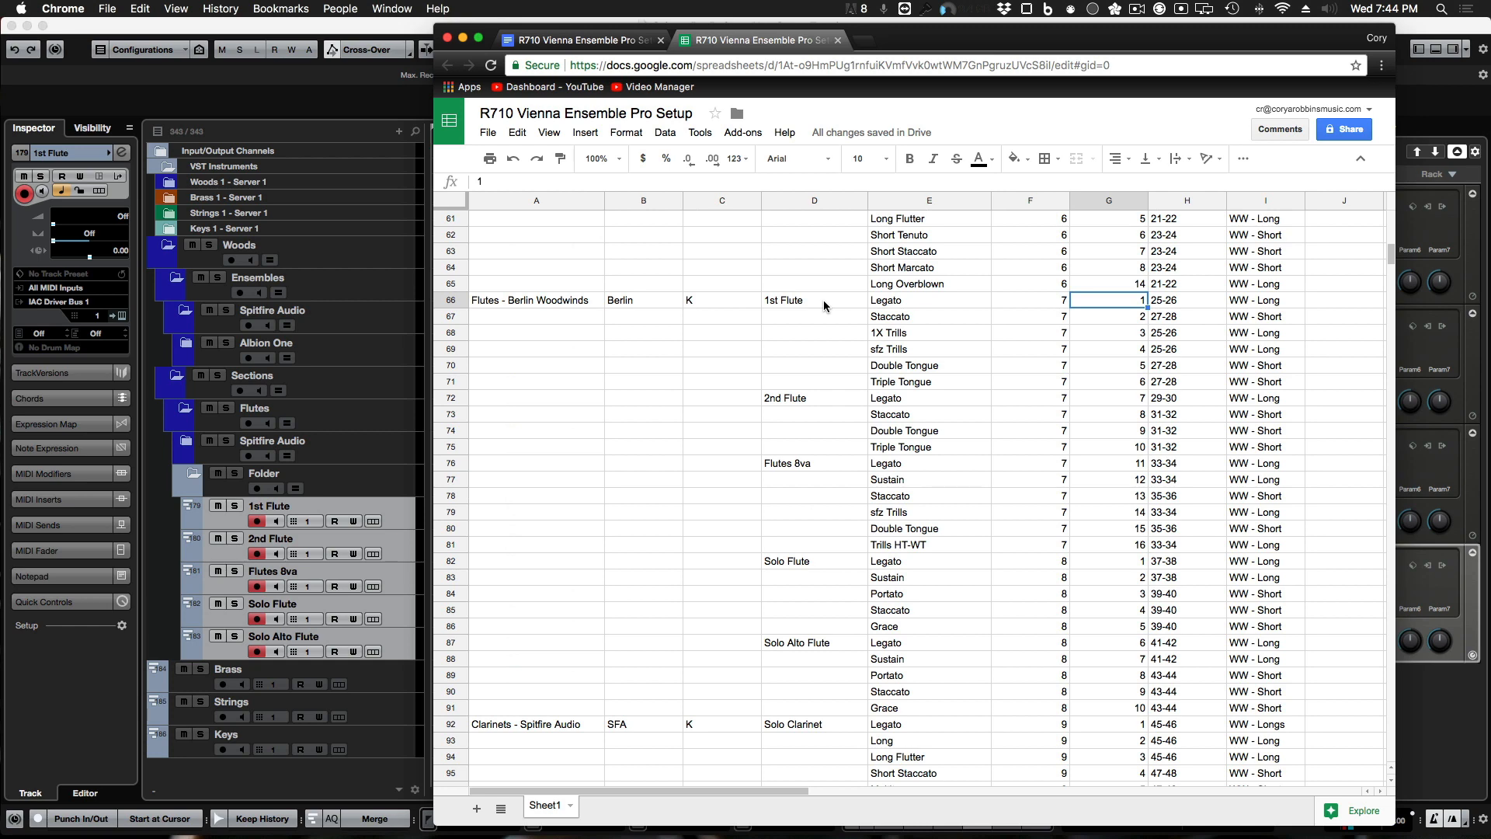
pyautogui.moveTo(925, 37); pyautogui.dragTo(1490, 38)
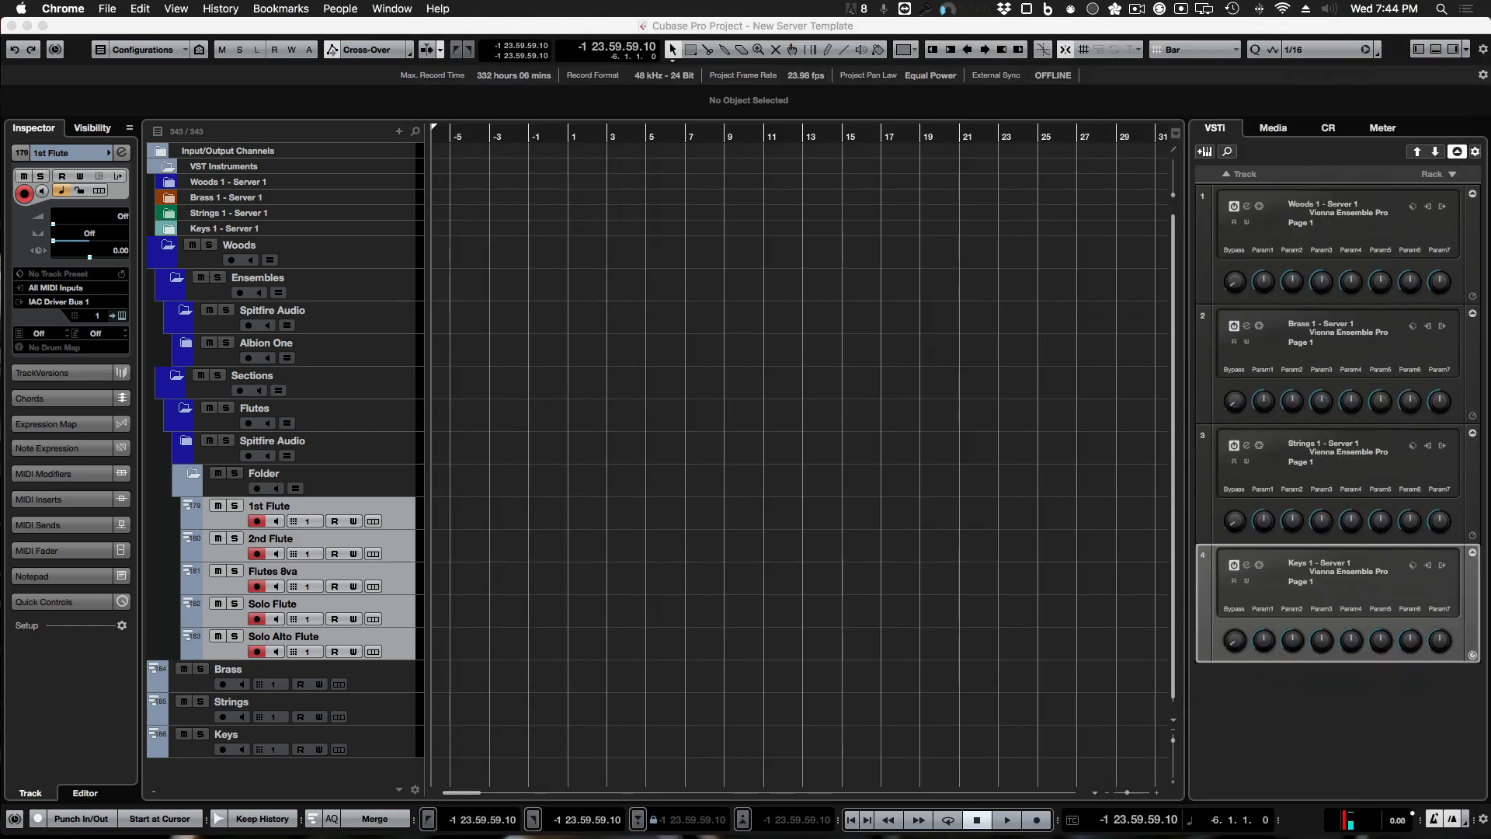
pyautogui.click(400, 603)
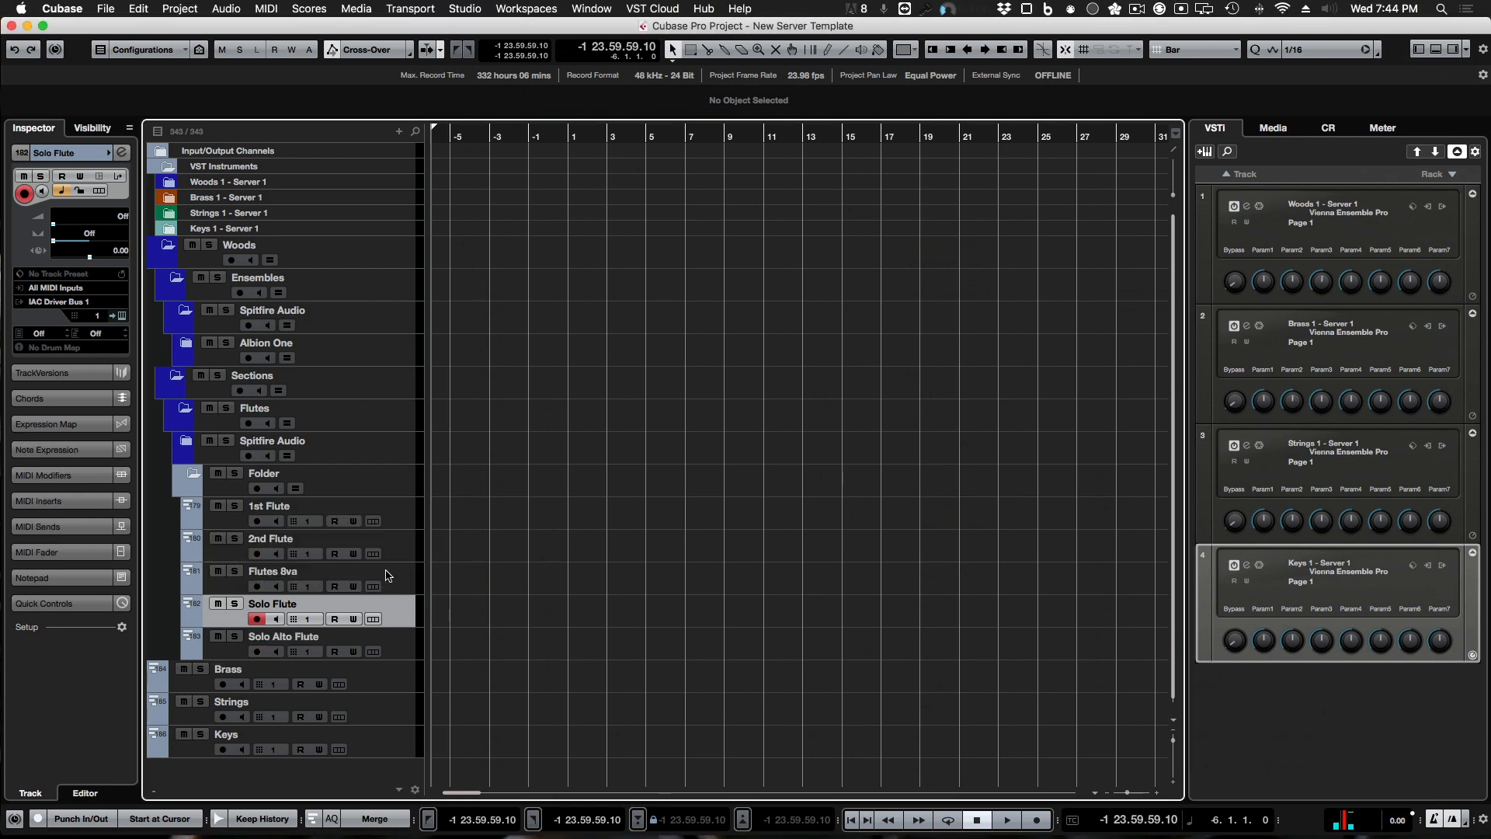
pyautogui.click(396, 553)
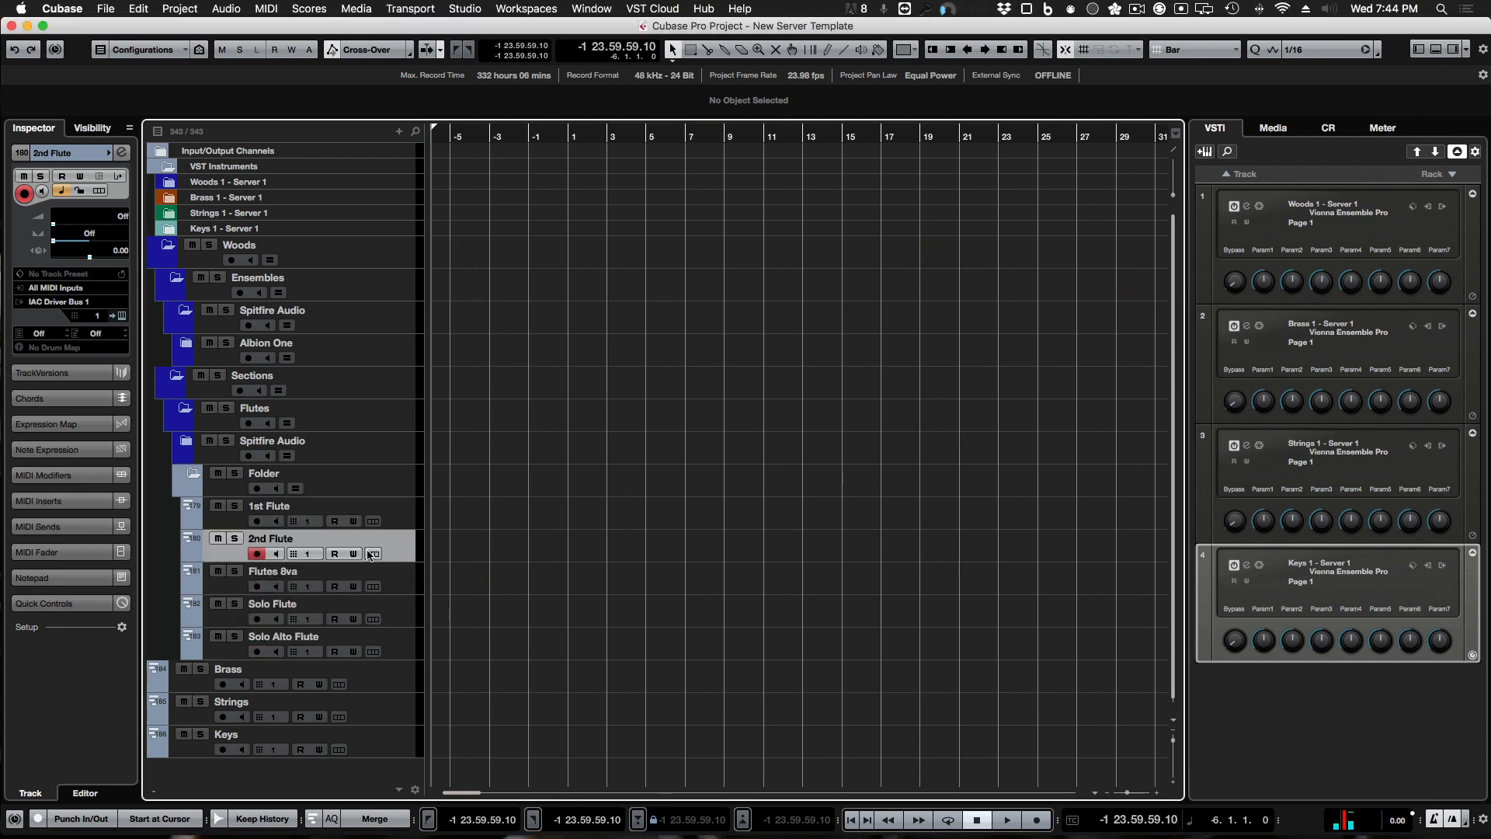
pyautogui.click(316, 553)
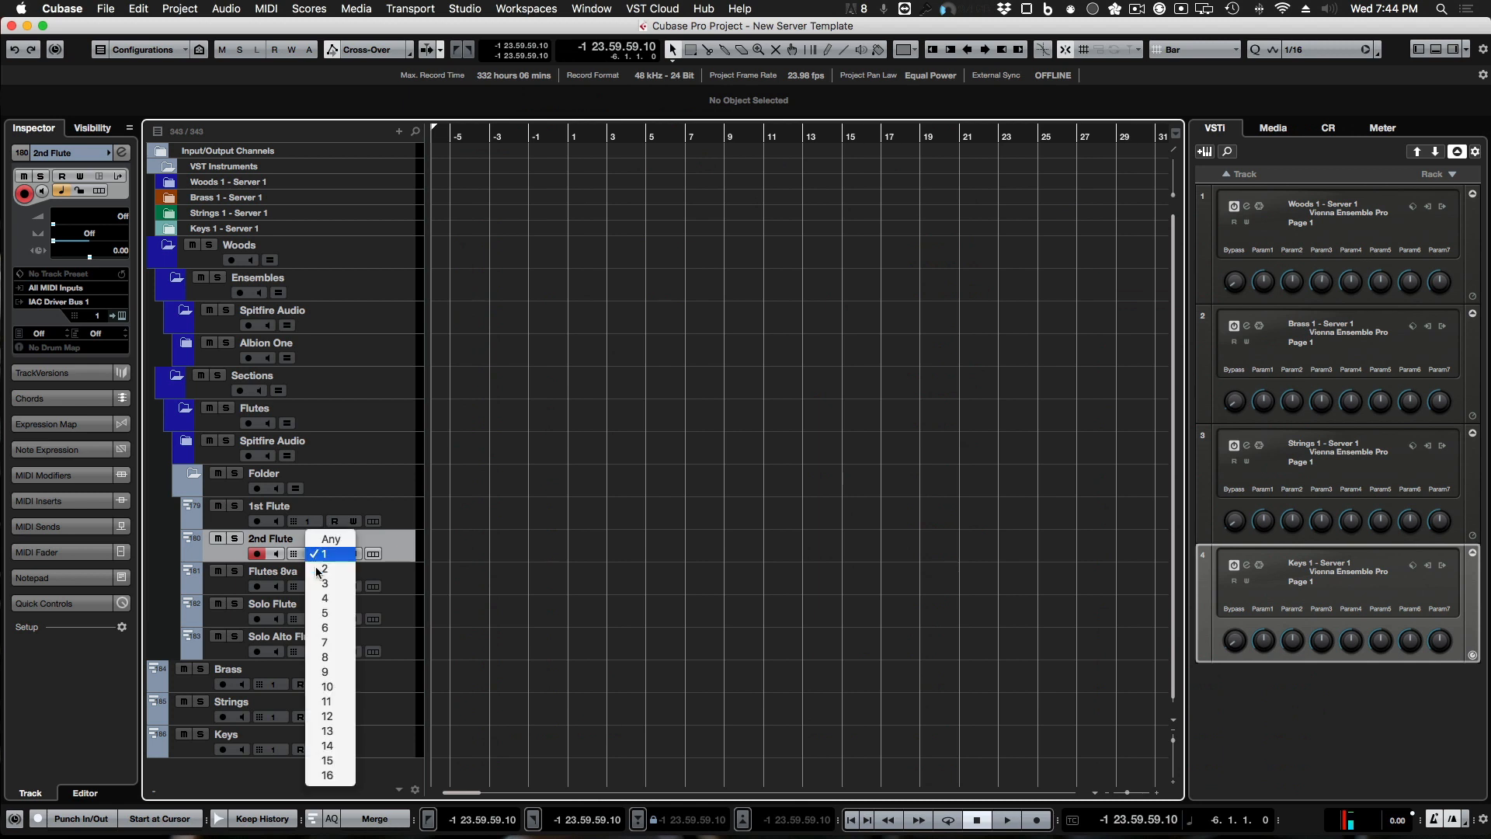
pyautogui.click(338, 643)
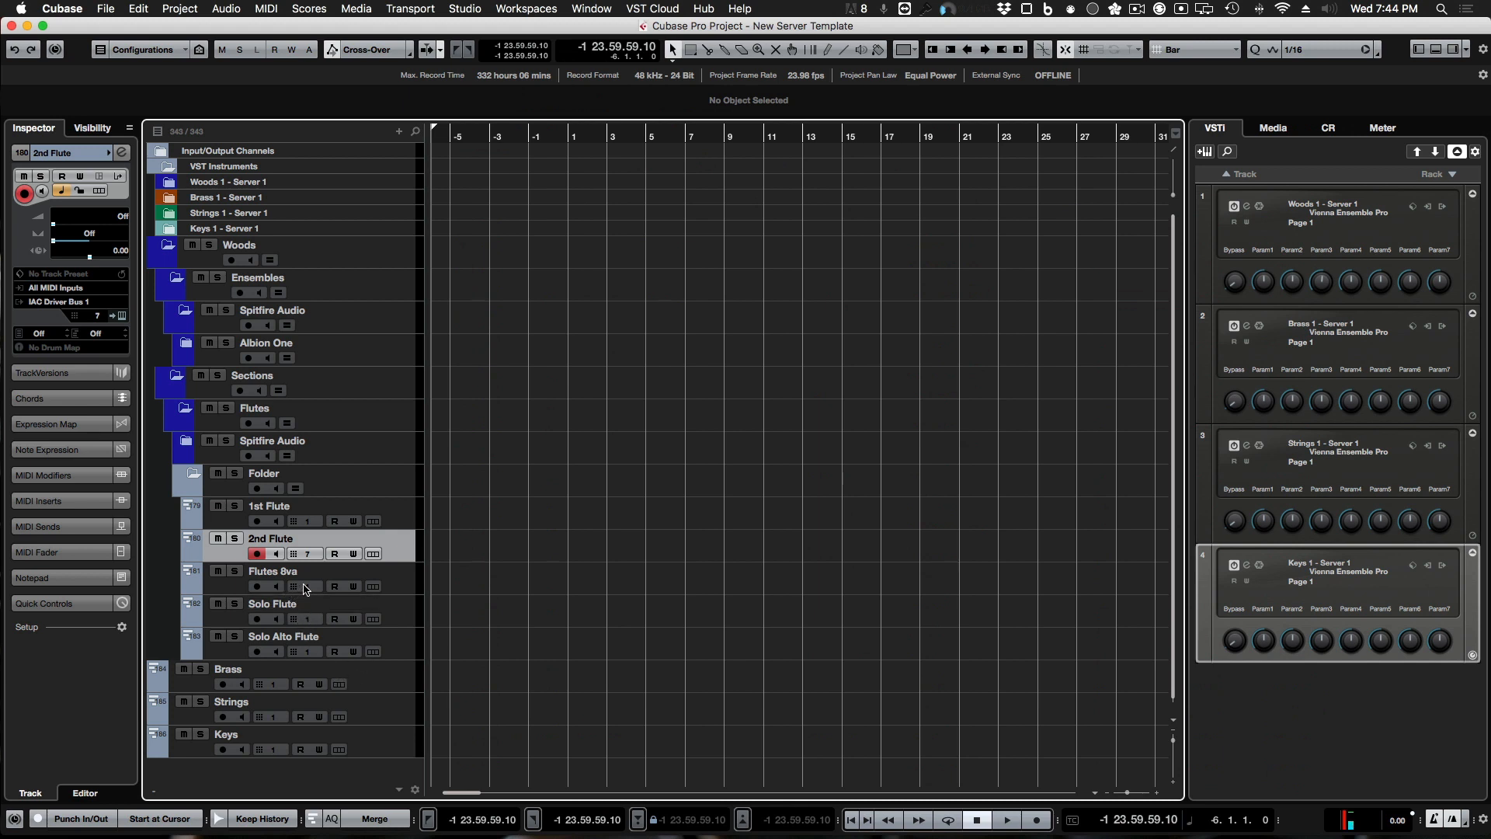
# Step: Set the MIDI channel of the Flutes 8va track to 11 and of the Solo Alto Flute track to 6
pyautogui.click(305, 589)
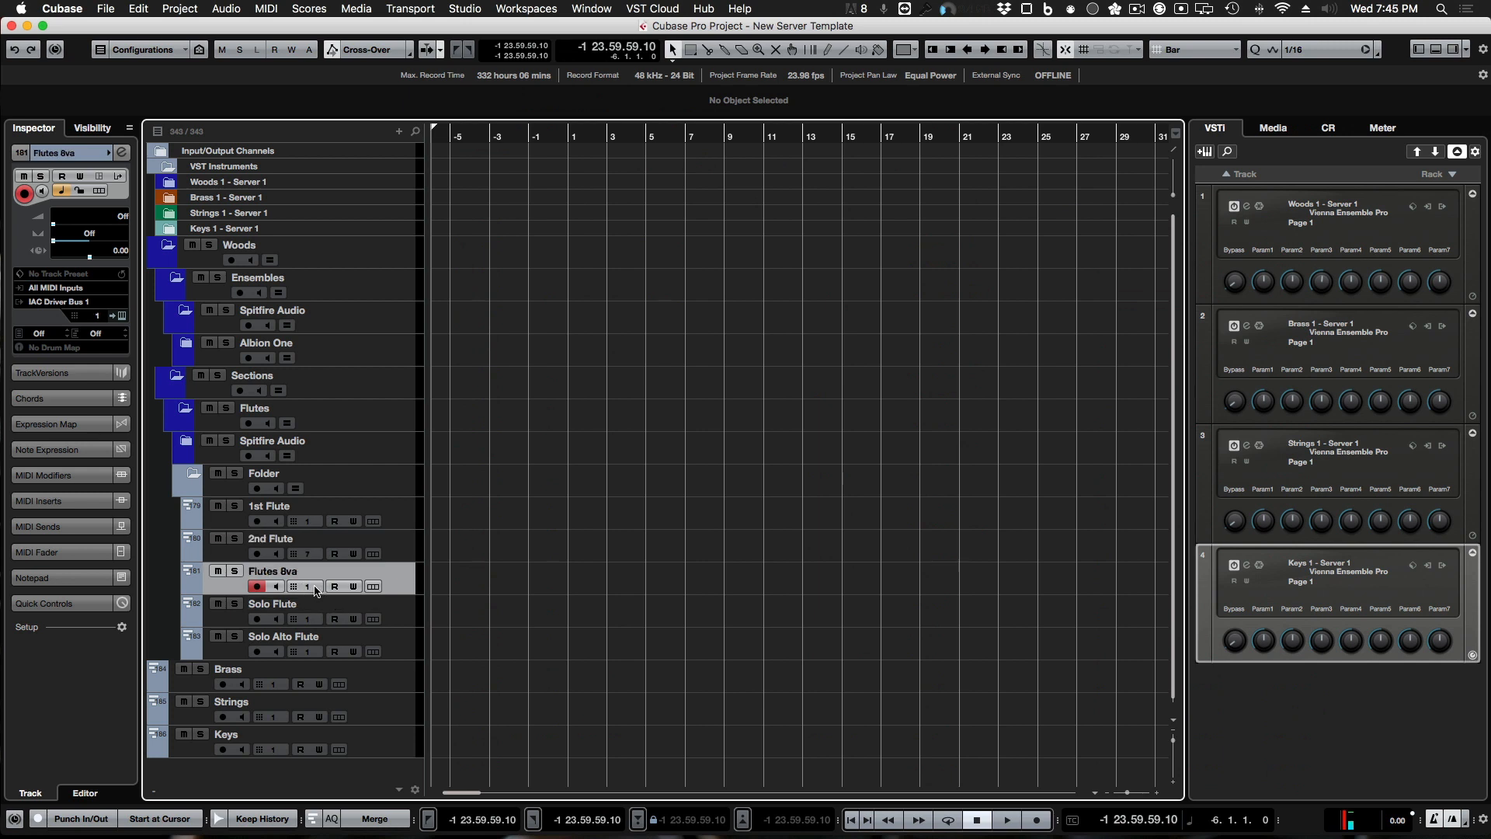
pyautogui.click(315, 589)
pyautogui.click(326, 734)
pyautogui.click(312, 654)
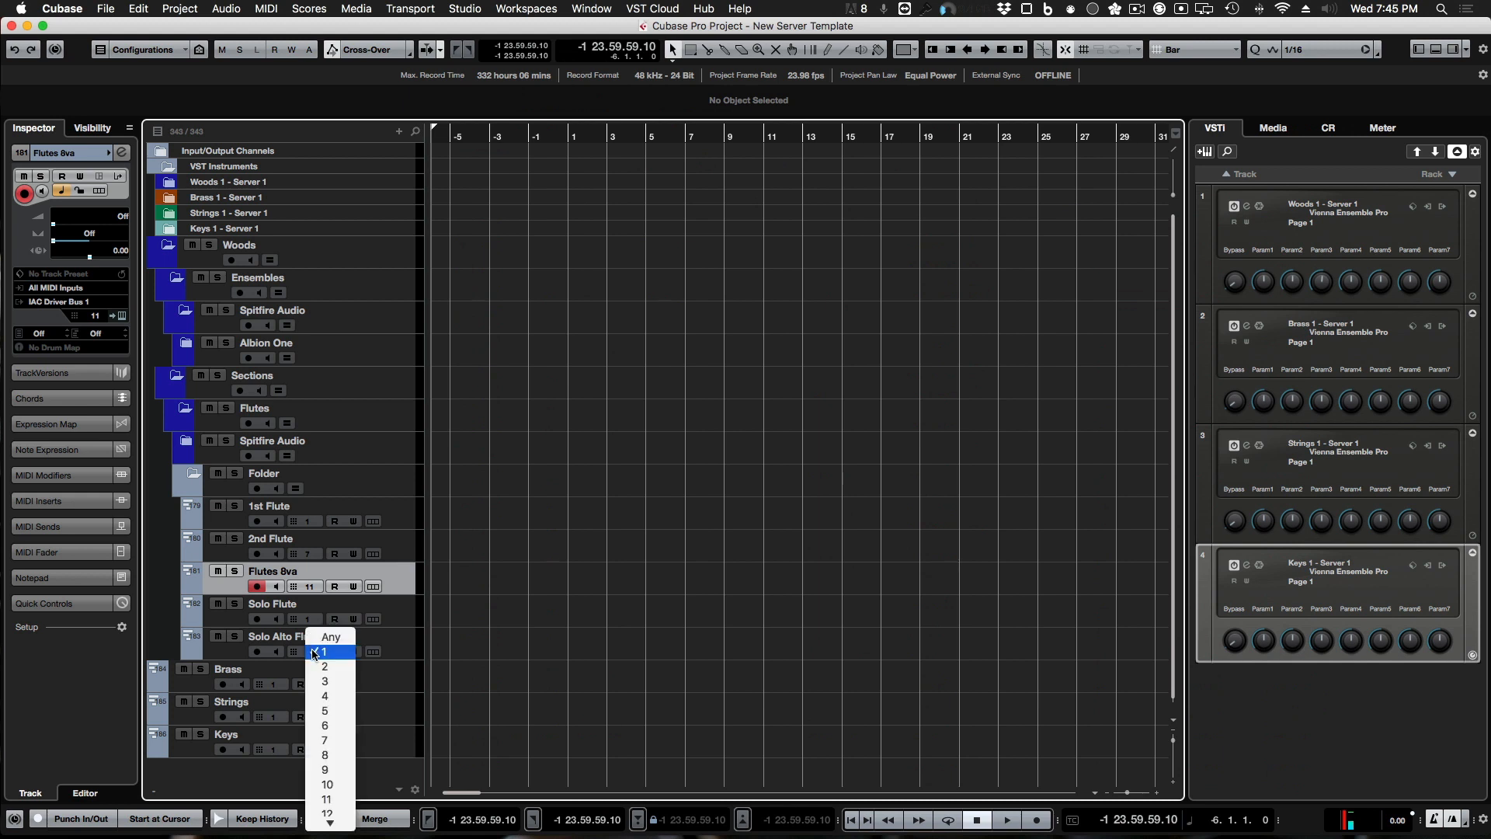
pyautogui.click(342, 733)
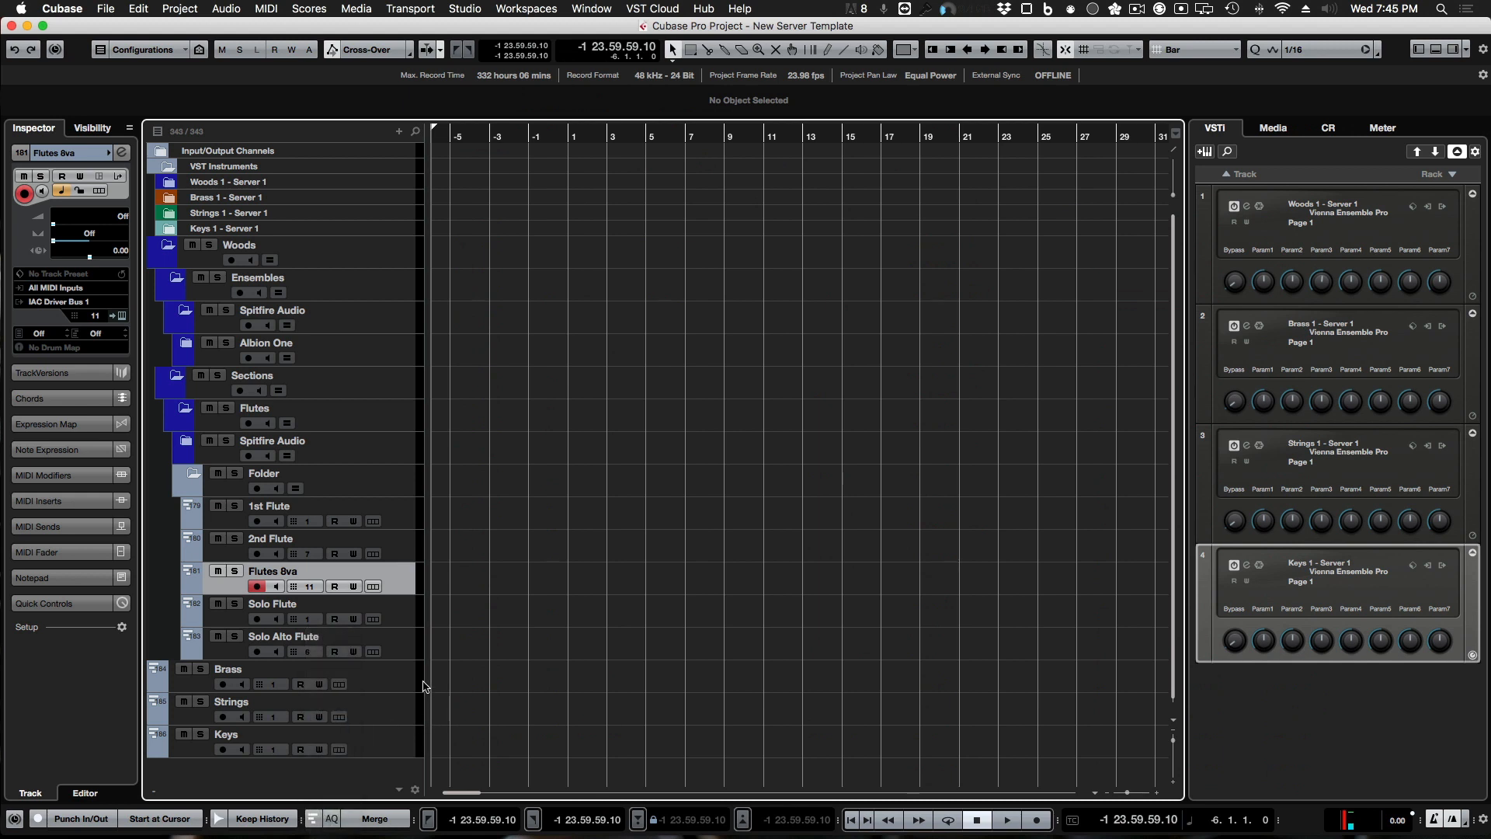
# Step: Route the 1st Flute, 2nd Flute and Flutes 8va tracks to Woods 1 - Server 1 - MIDI In 7, and check each track's output
pyautogui.click(406, 525)
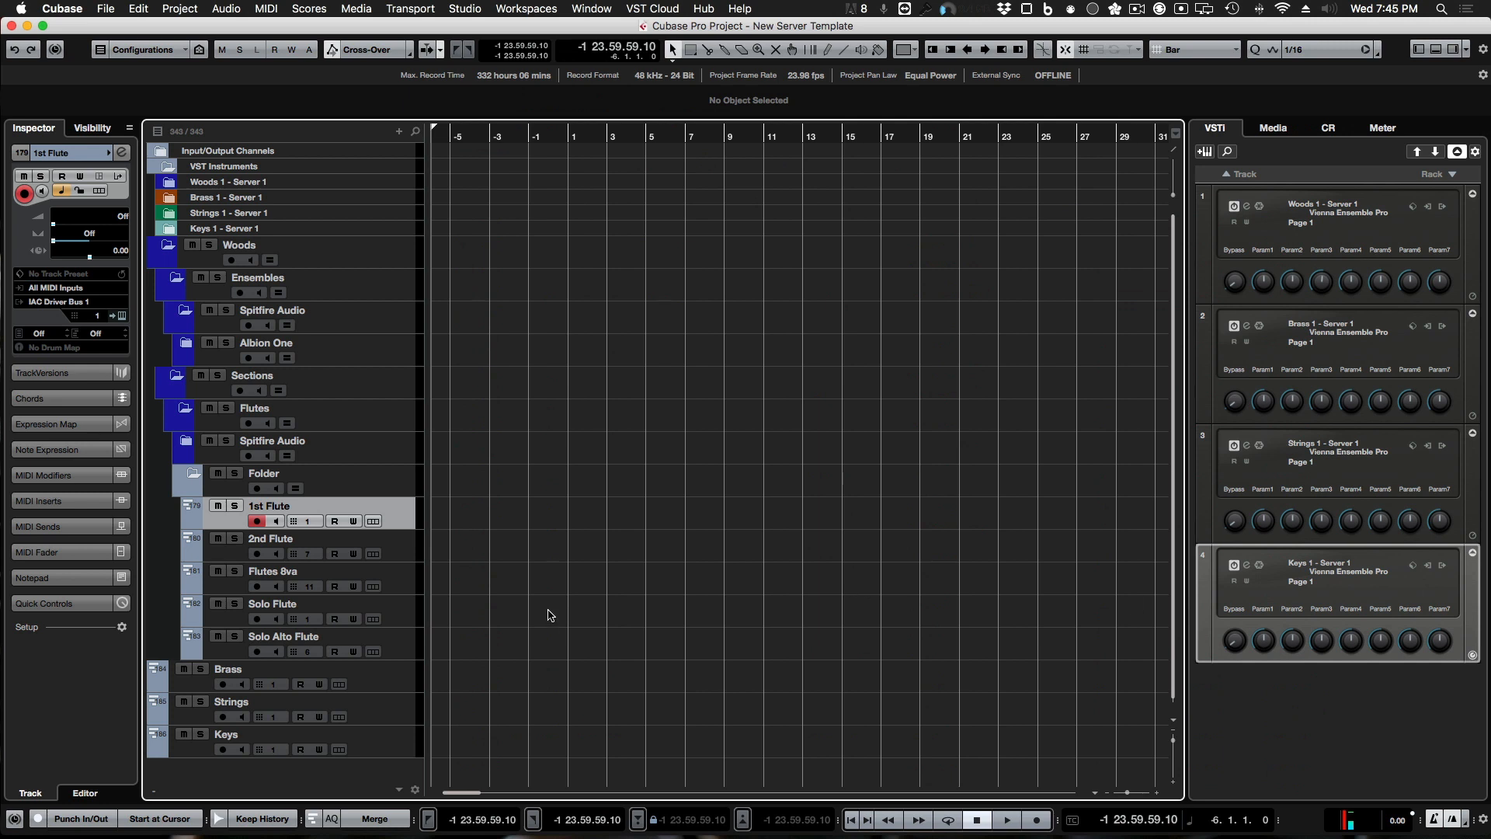
pyautogui.keyDown('shift'); pyautogui.click(394, 582); pyautogui.keyUp('shift')
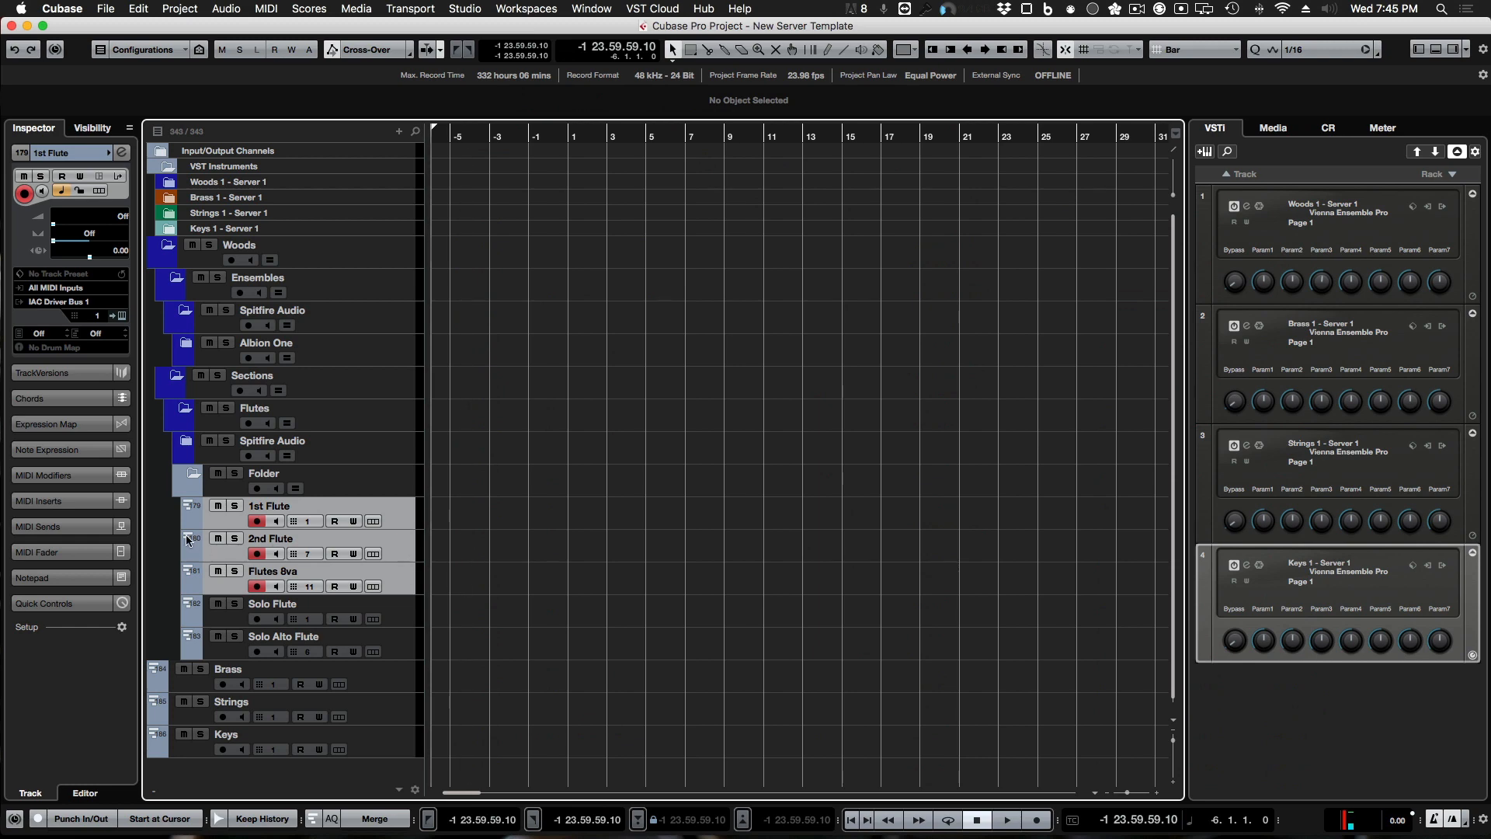
pyautogui.click(71, 303)
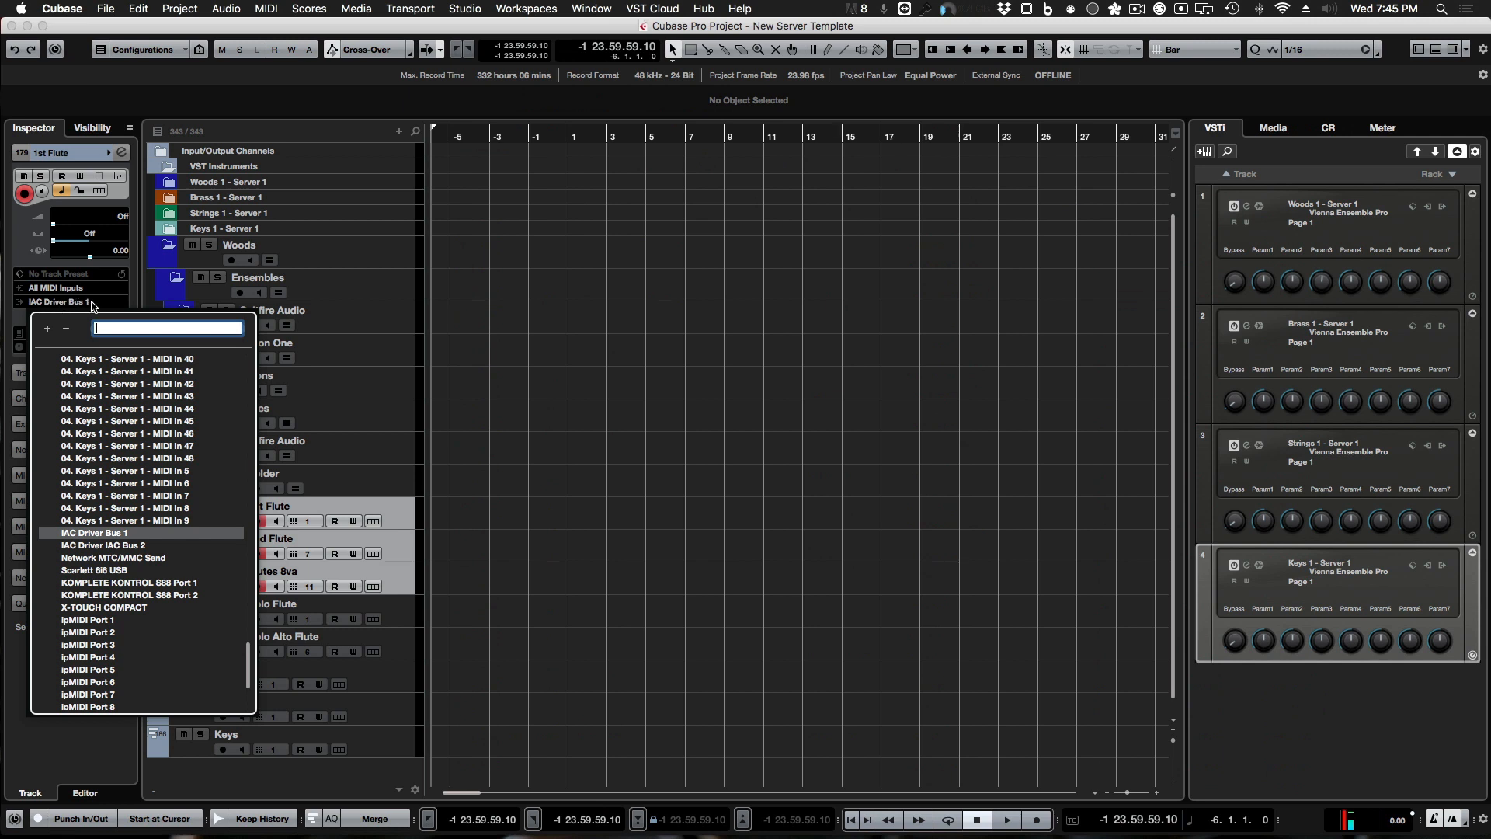
pyautogui.click(530, 320)
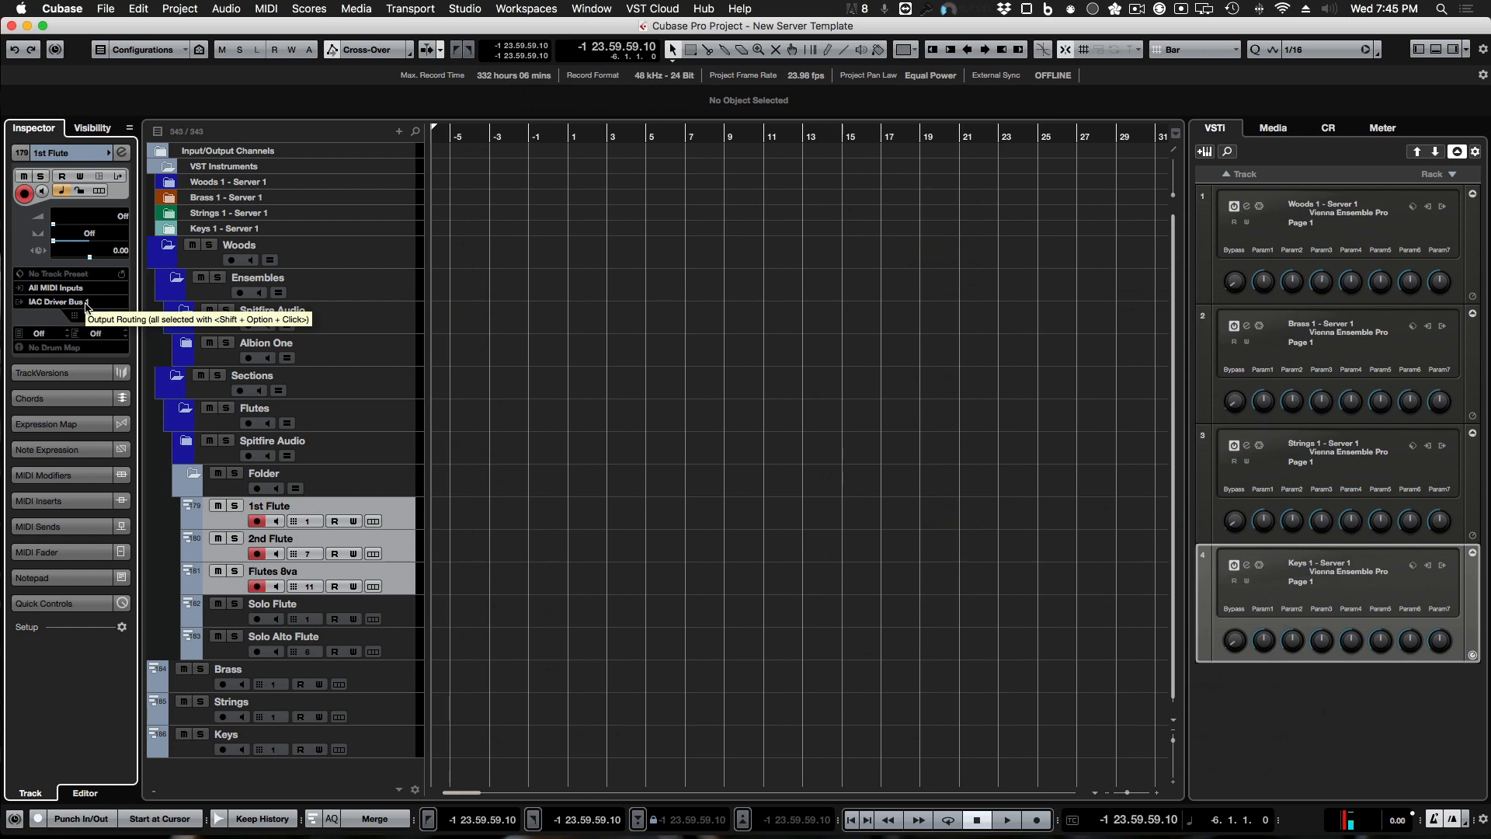
pyautogui.click(85, 305)
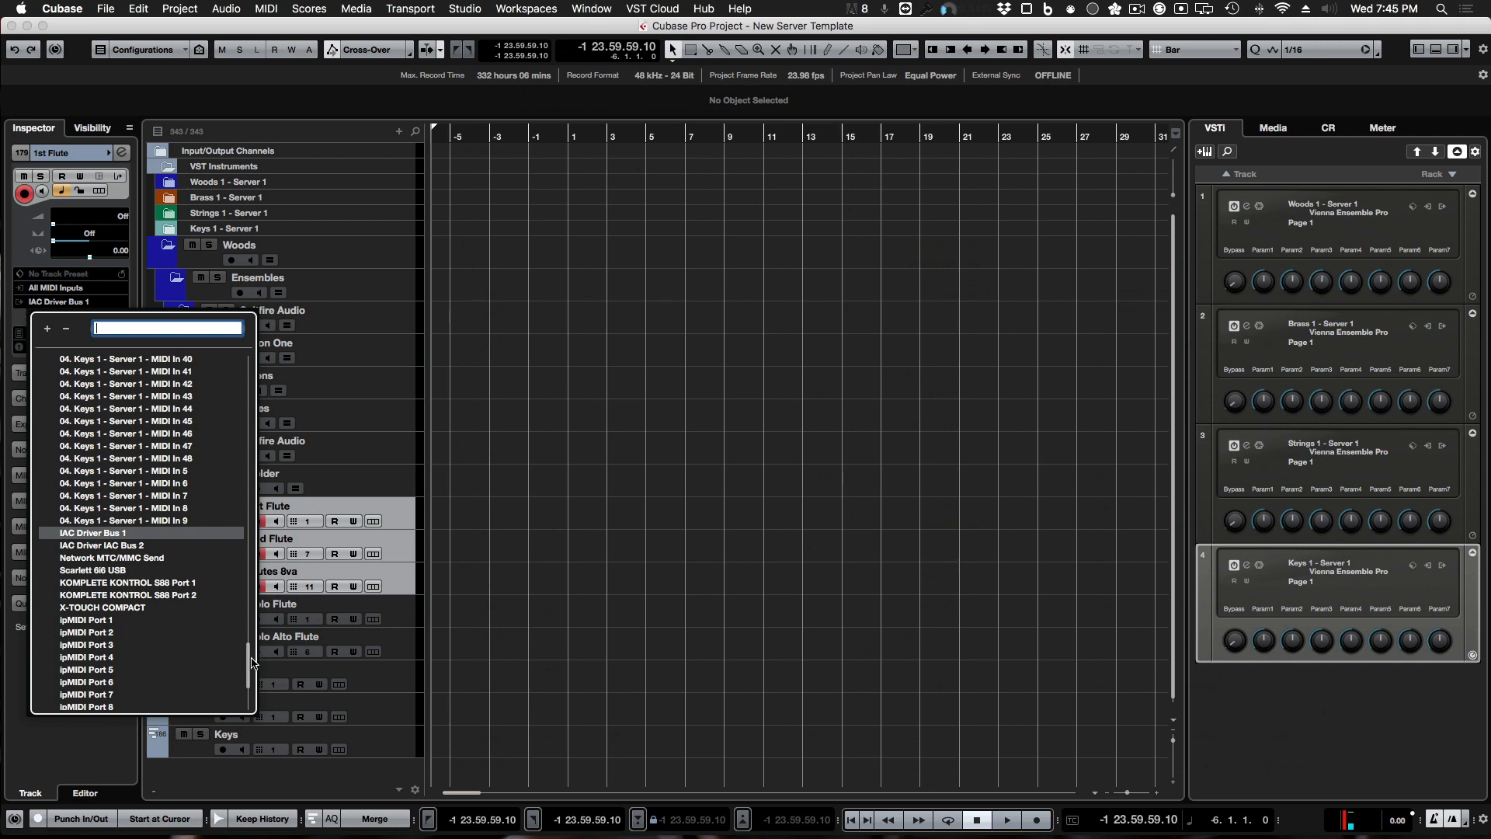
pyautogui.moveTo(253, 662); pyautogui.dragTo(249, 377)
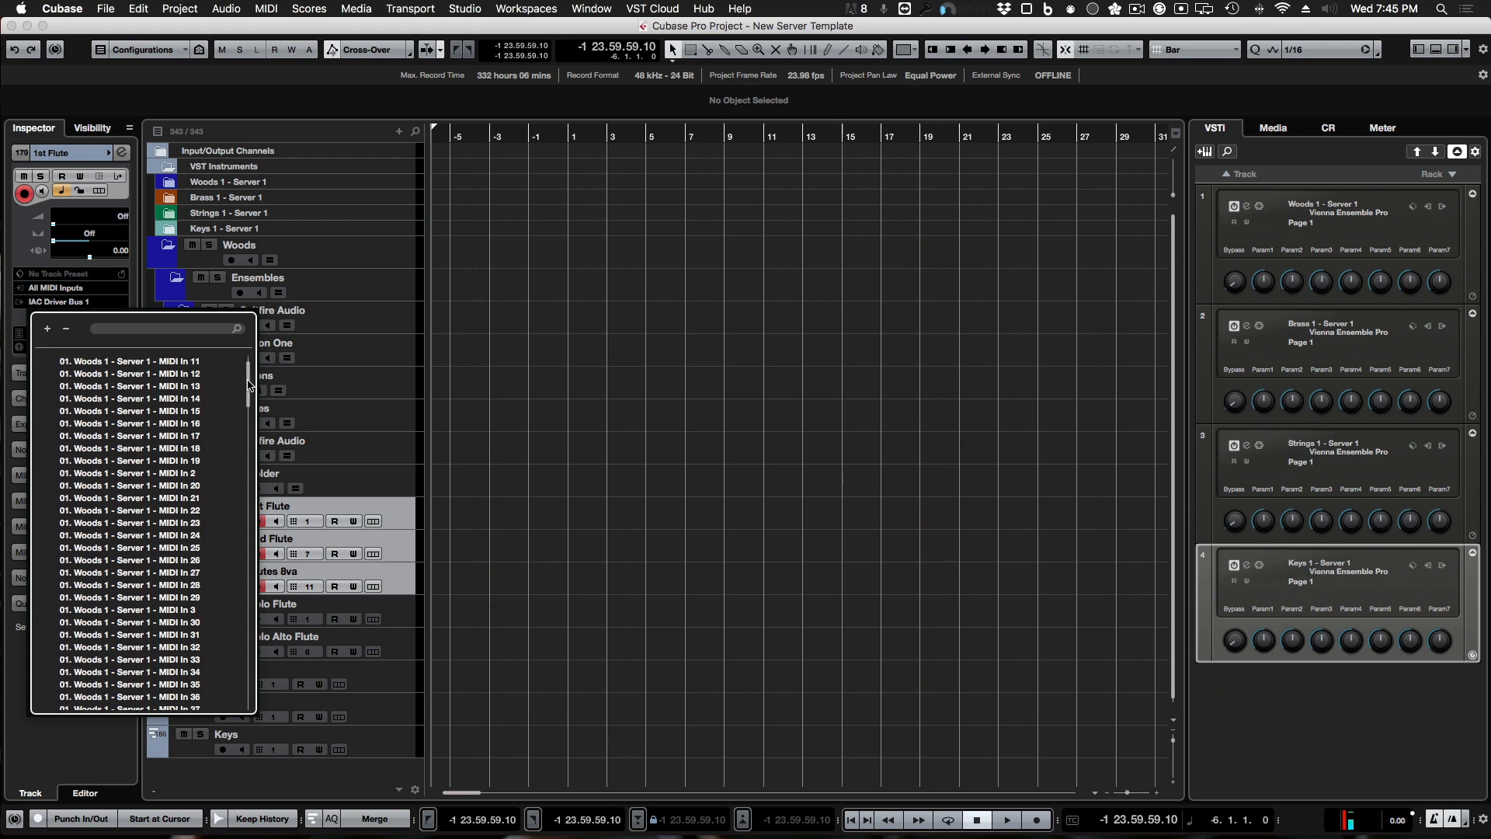
pyautogui.moveTo(248, 379); pyautogui.dragTo(248, 433)
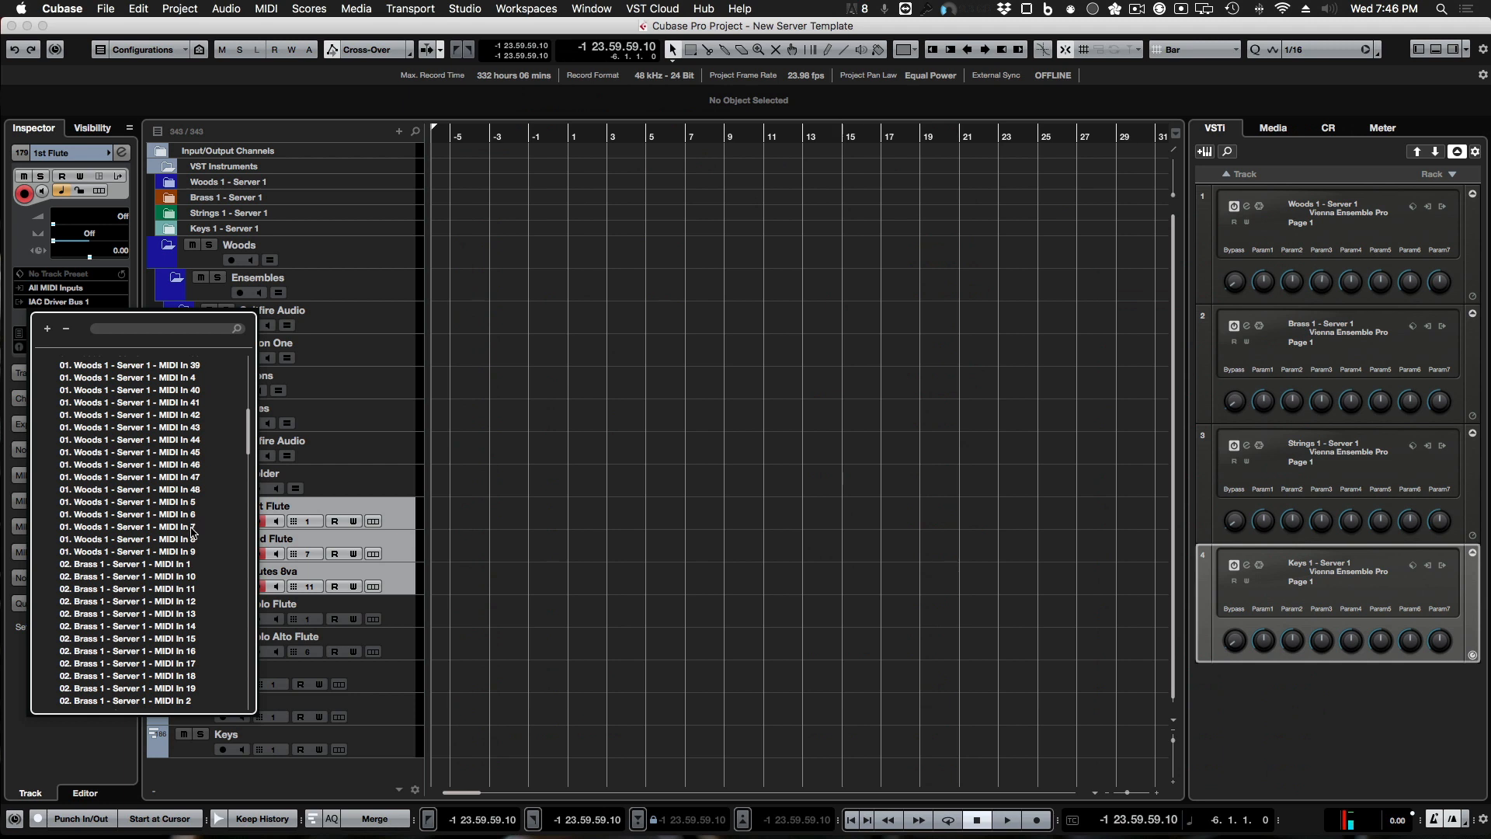
pyautogui.click(192, 528)
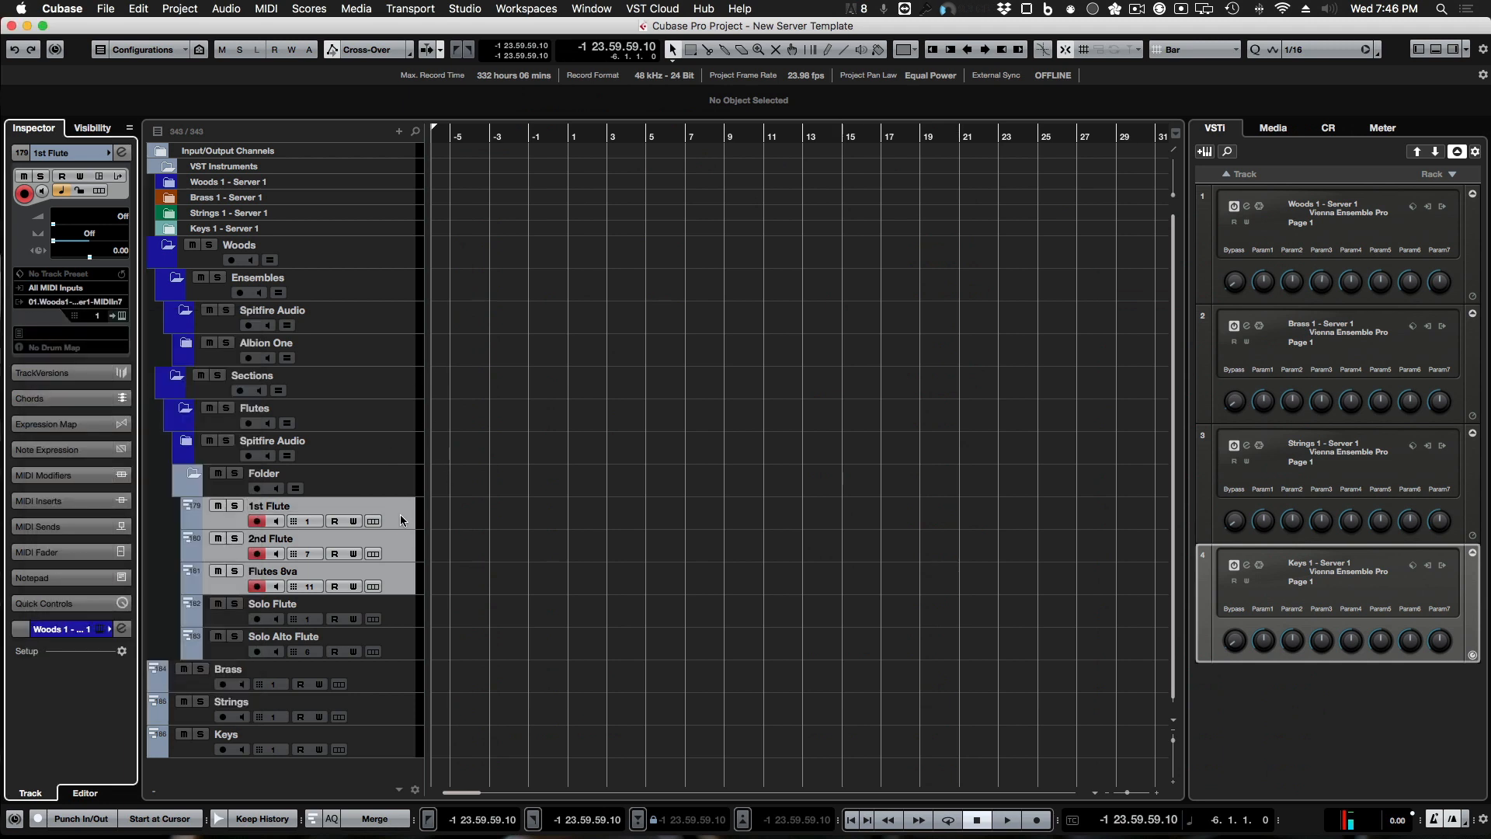
pyautogui.click(398, 548)
pyautogui.click(396, 572)
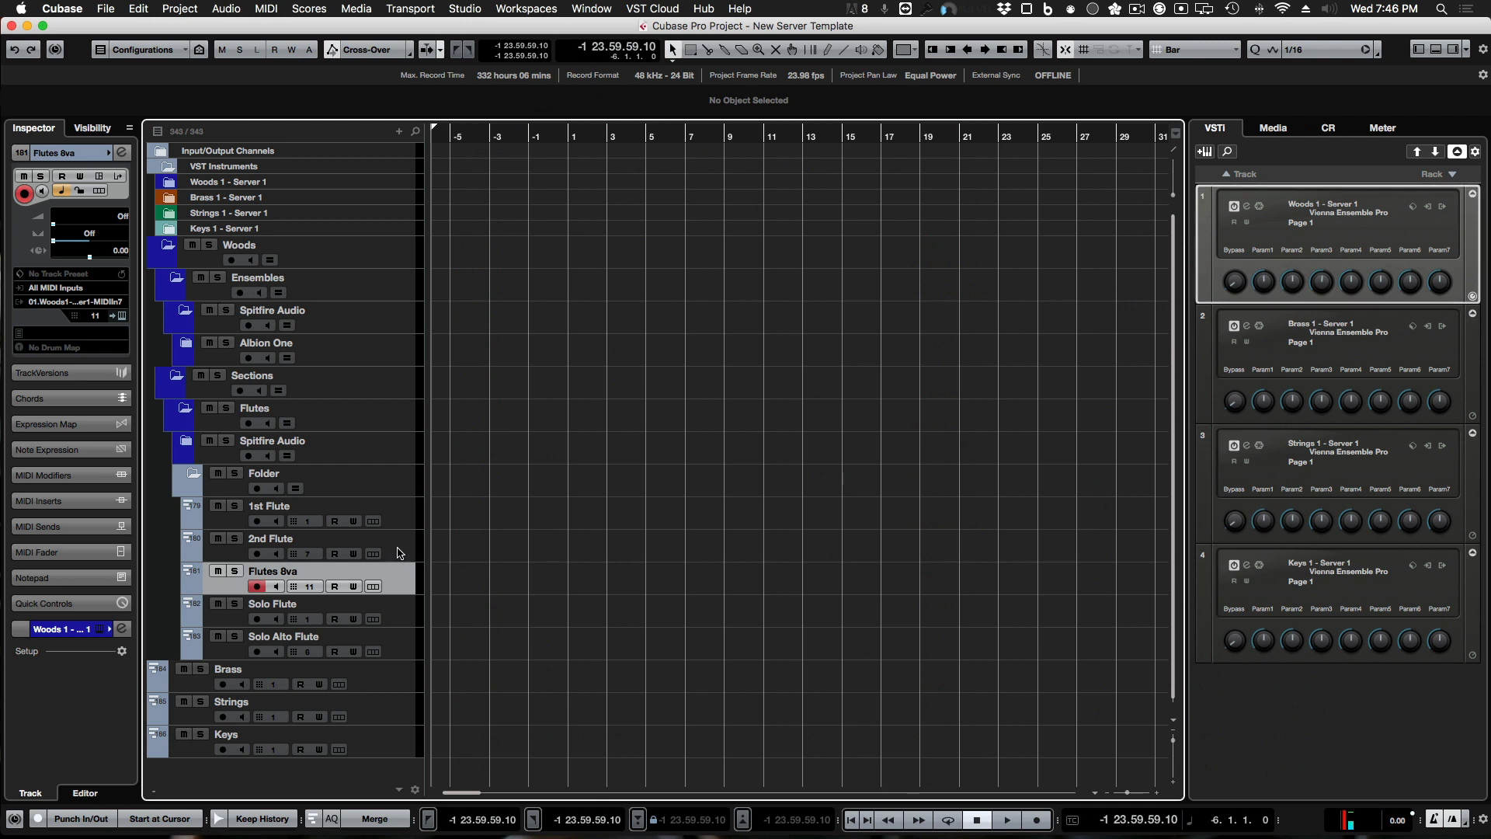
pyautogui.click(397, 551)
pyautogui.click(400, 522)
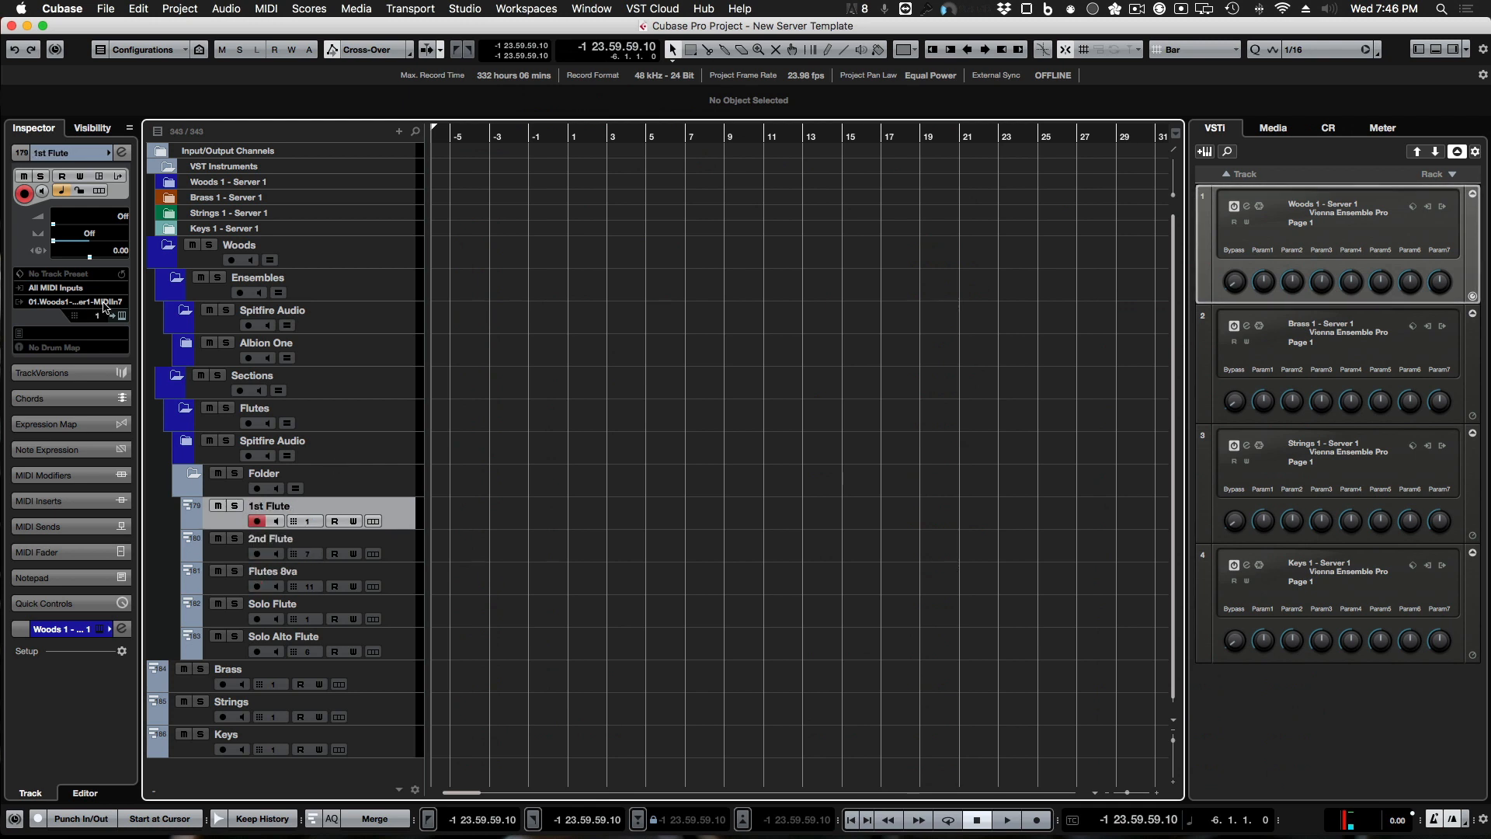
# Step: Route the Solo Flute and Solo Alto Flute tracks together to Woods 1 - Server 1 - MIDI In 8
pyautogui.click(412, 621)
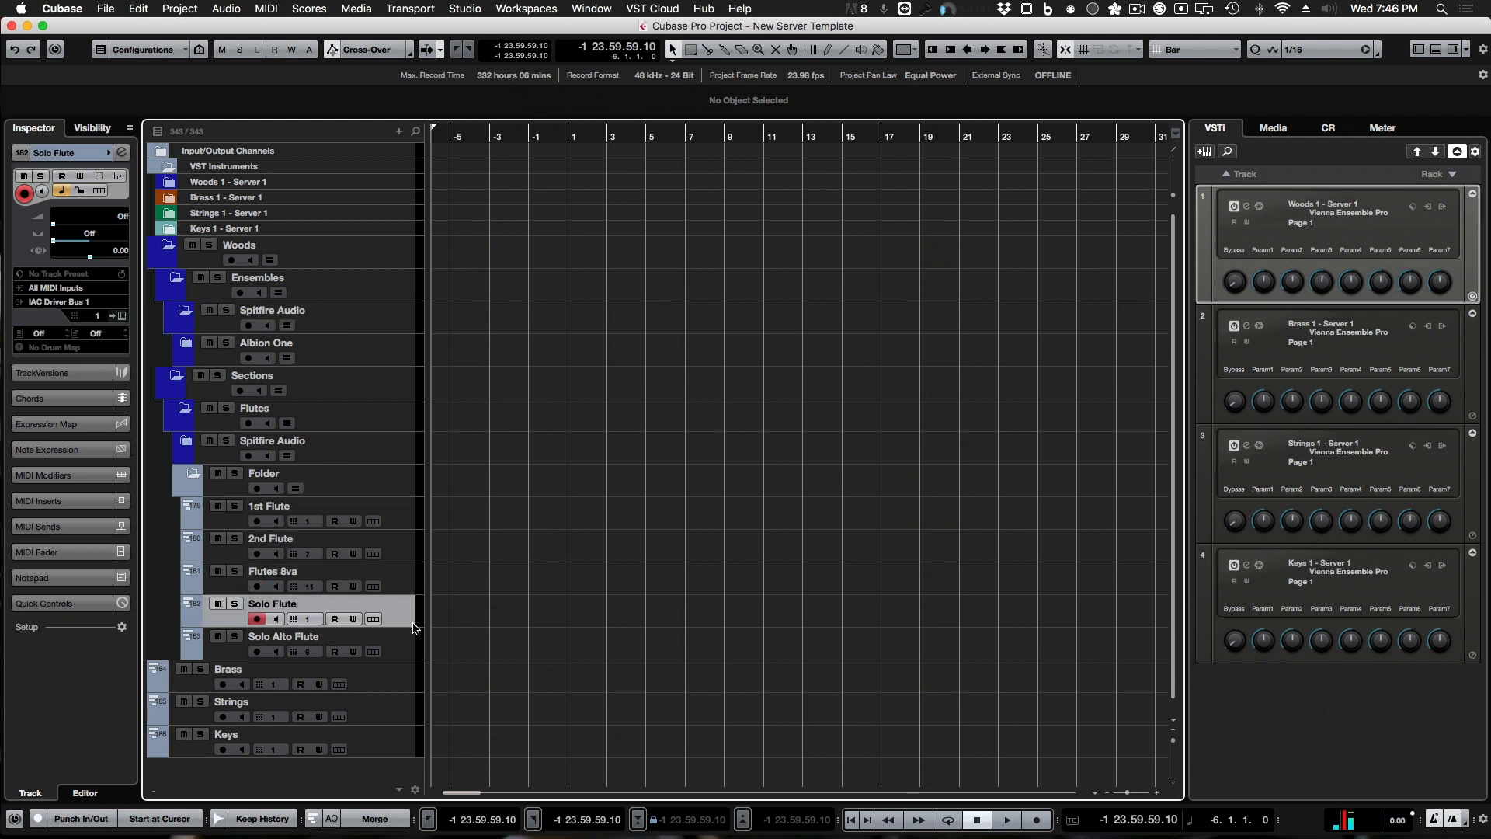
pyautogui.keyDown('shift'); pyautogui.click(414, 643); pyautogui.keyUp('shift')
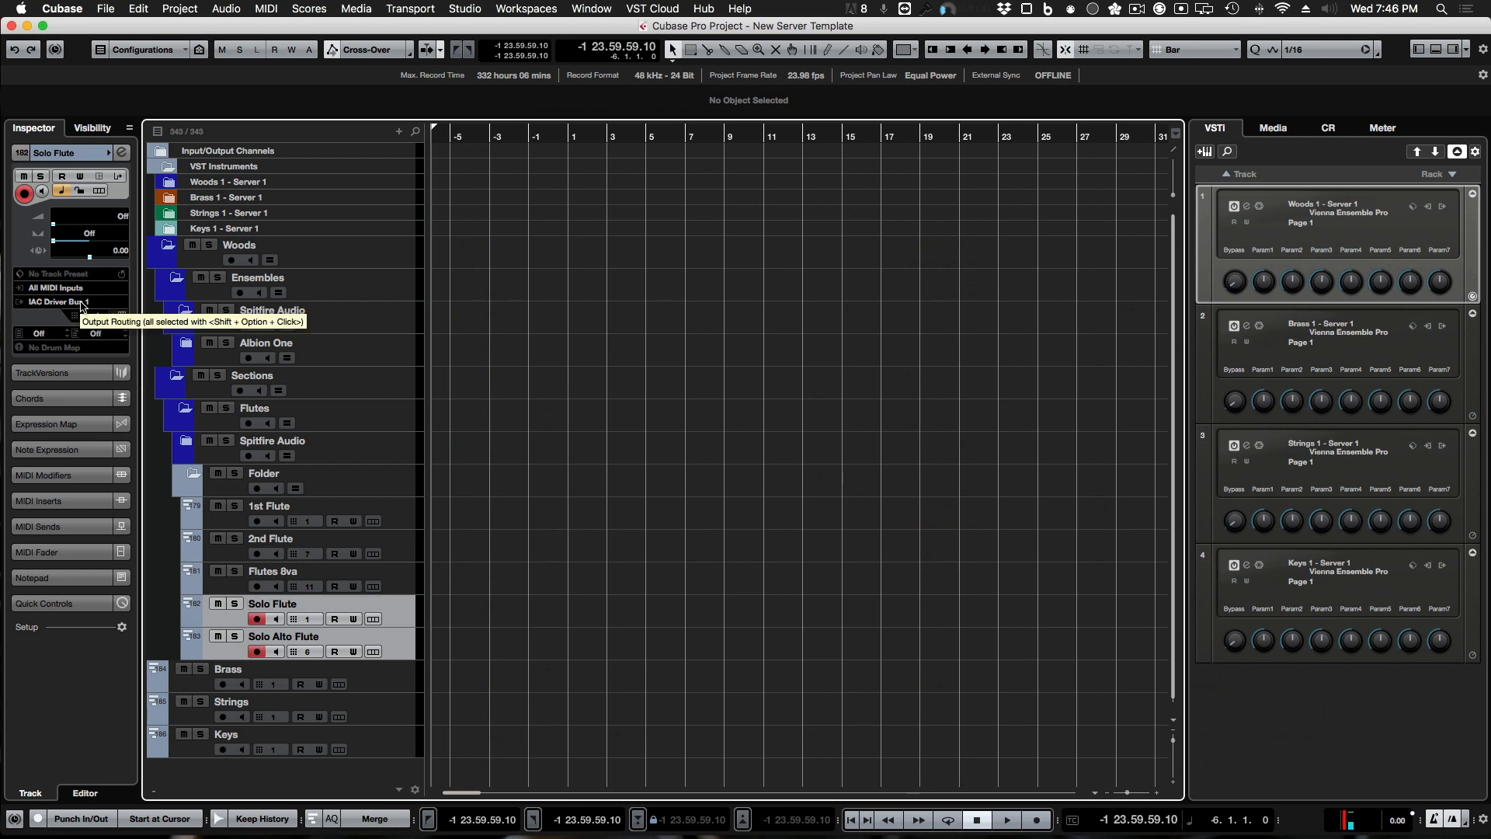
pyautogui.click(84, 303)
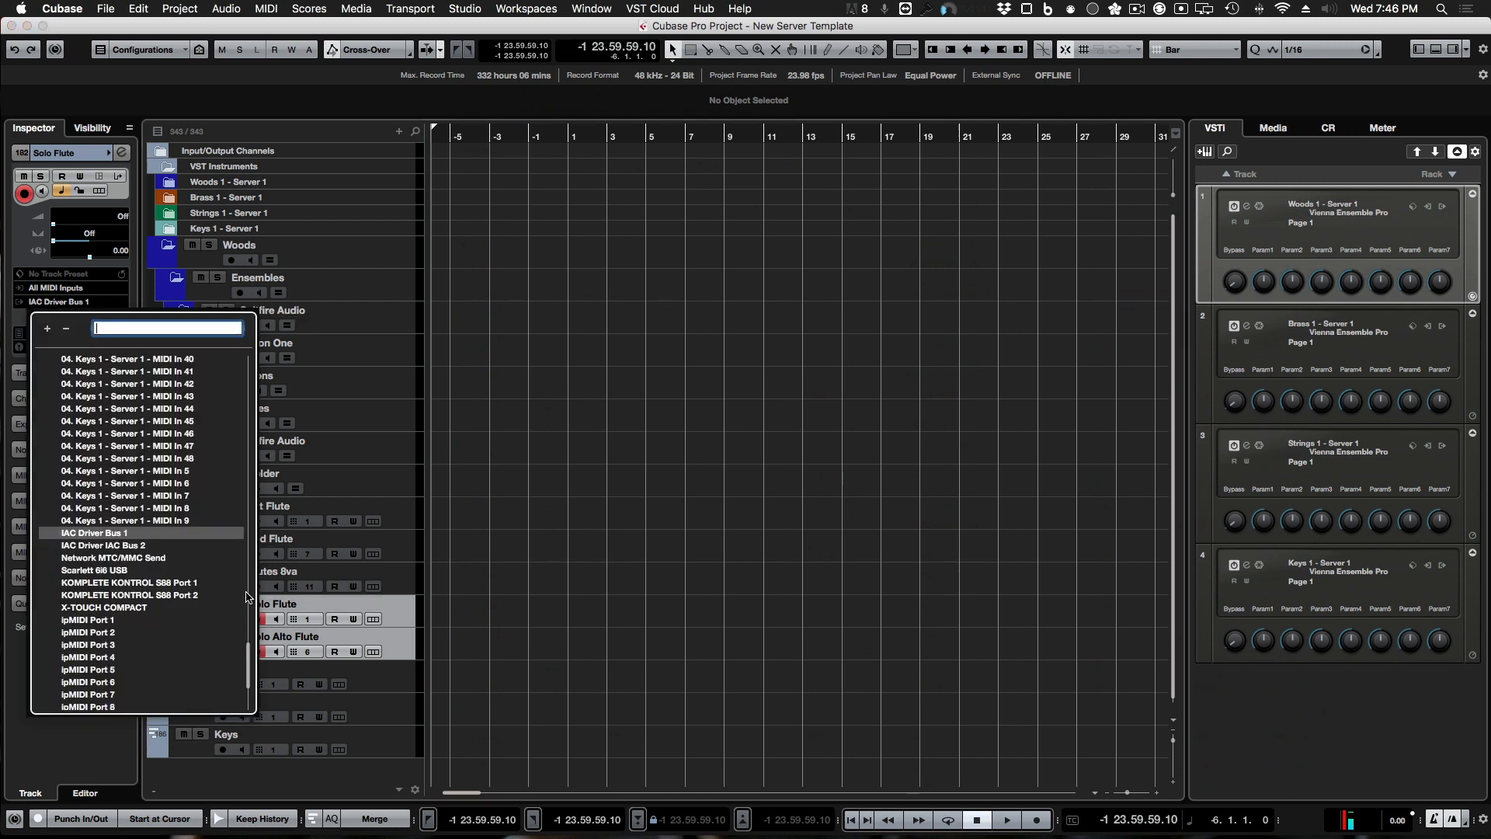
pyautogui.moveTo(249, 662); pyautogui.dragTo(225, 414)
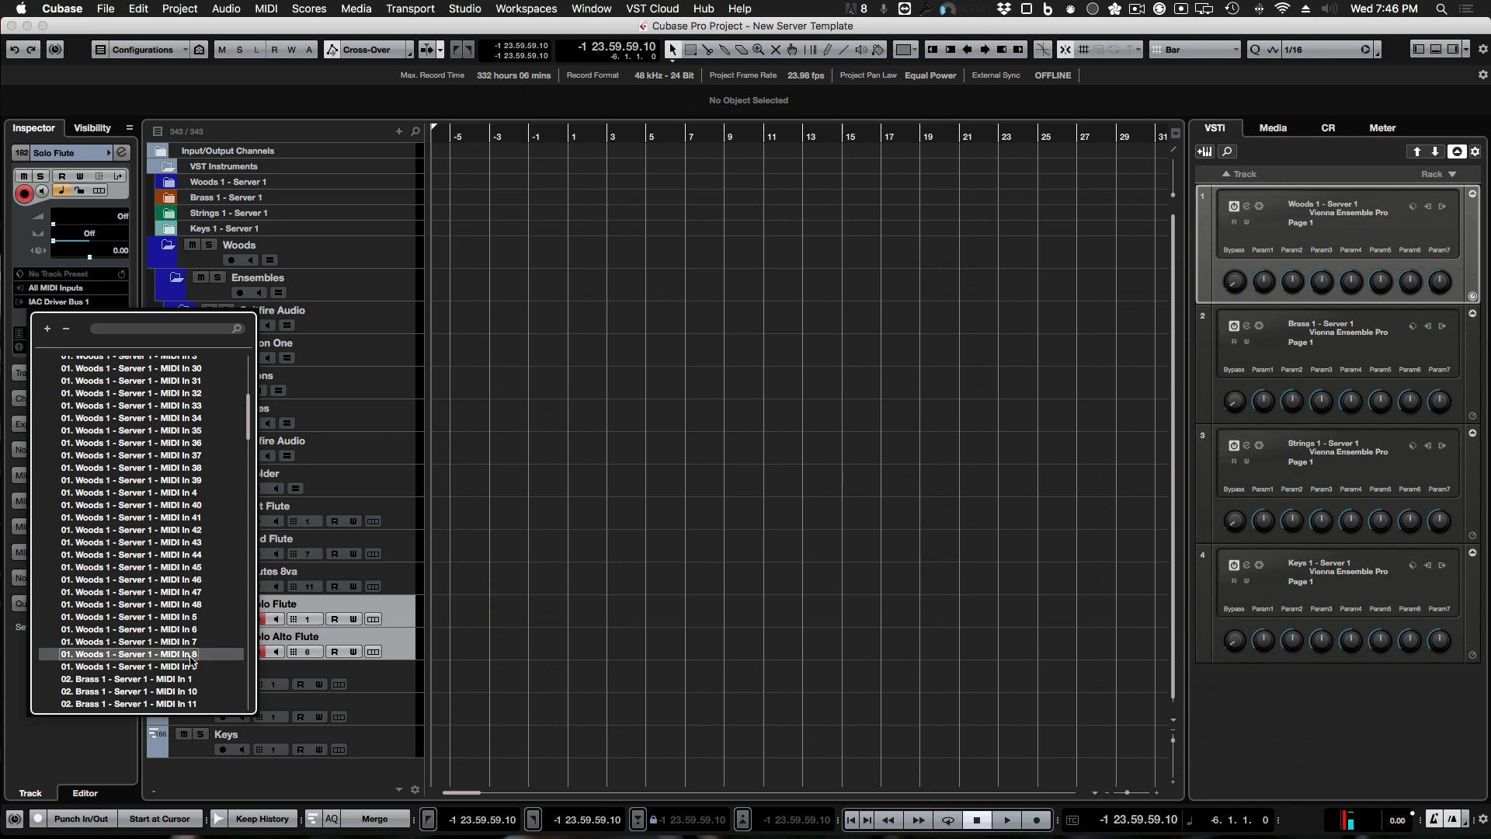
pyautogui.click(192, 656)
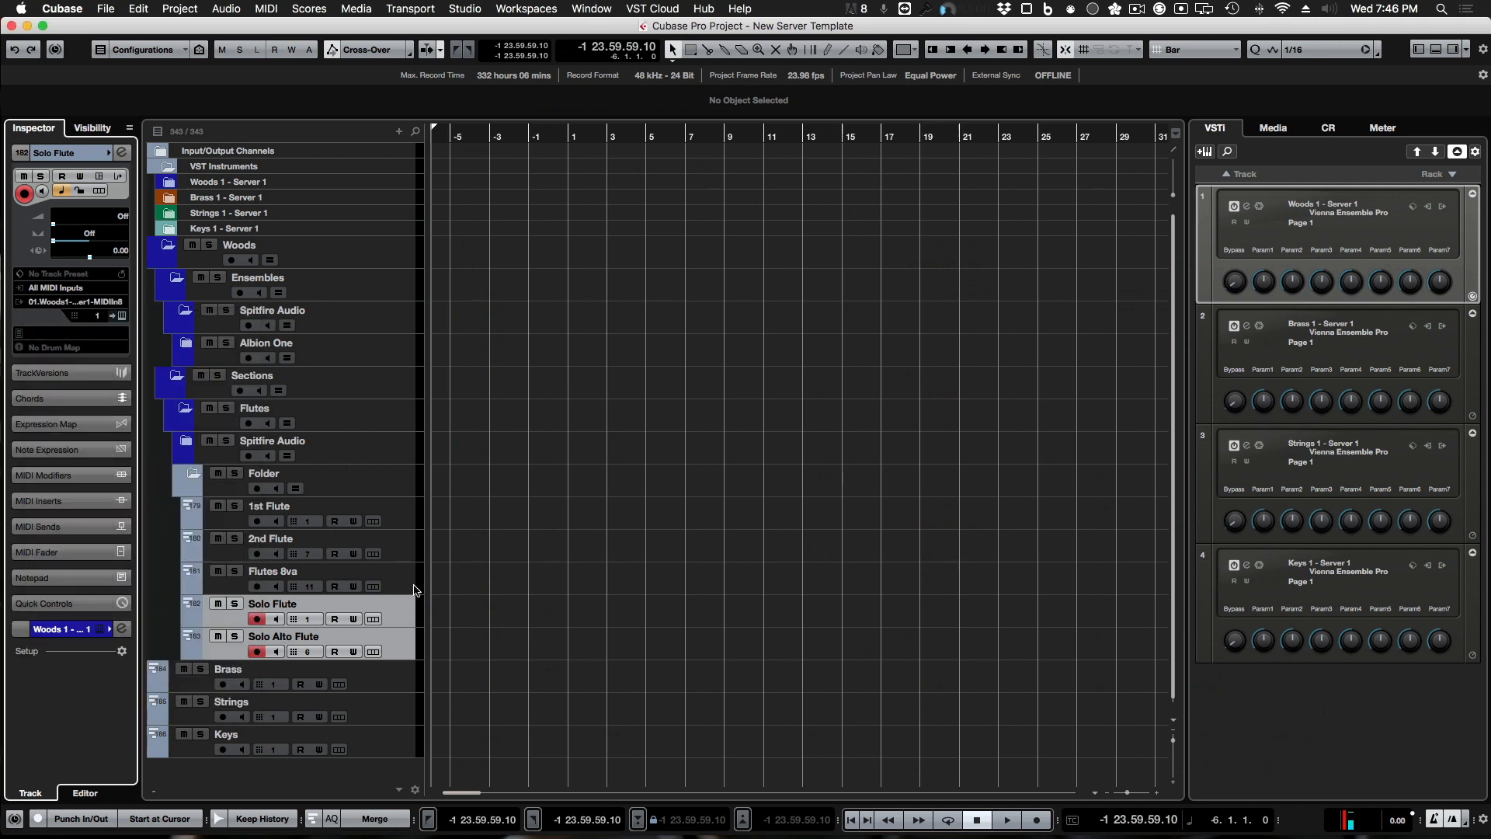
# Step: Select the 1st Flute track and check in the MixConsole which Berlin flute channel its playing reaches
pyautogui.click(409, 516)
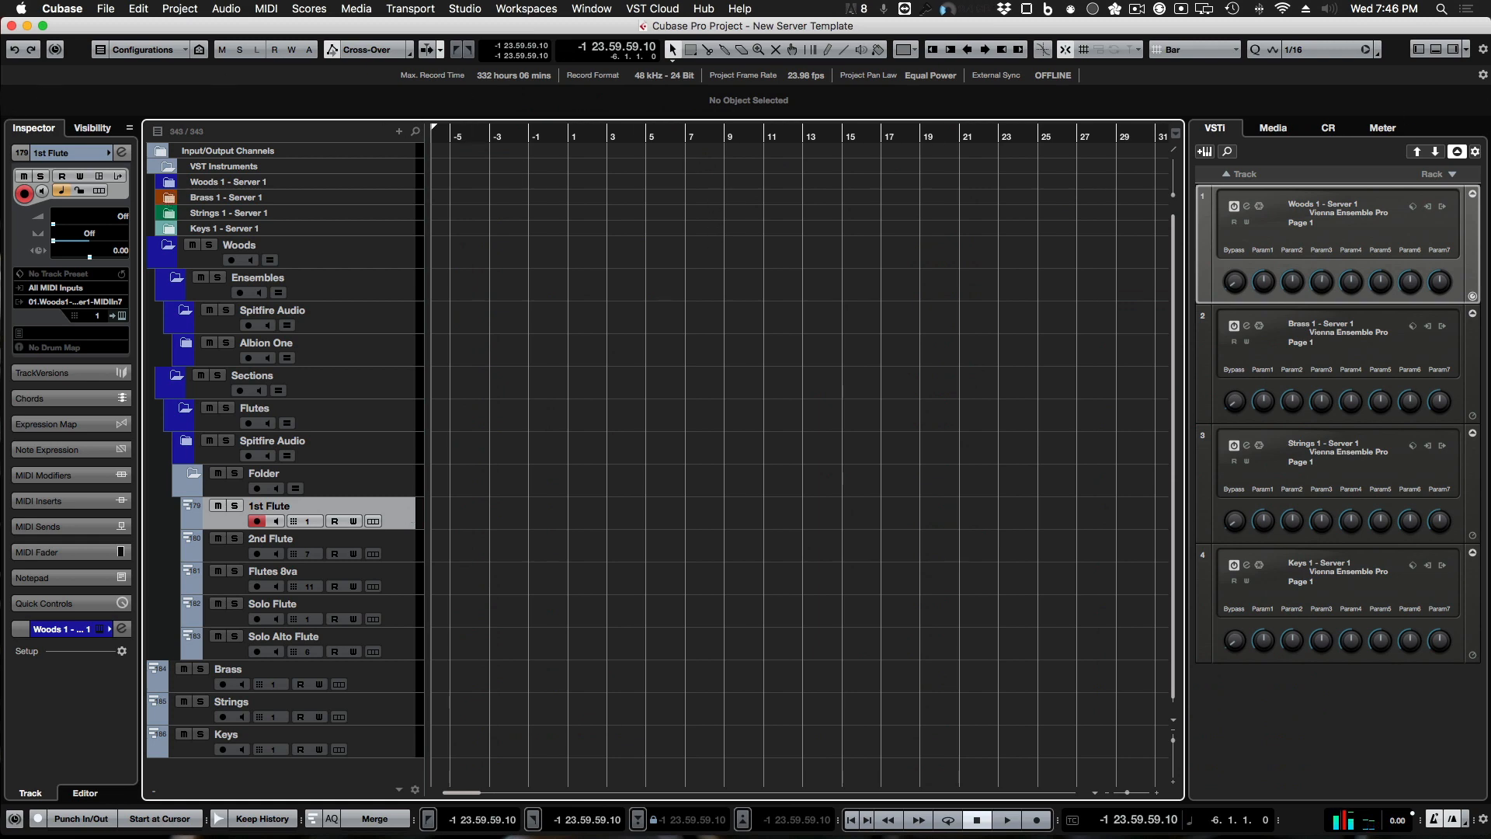
pyautogui.press('F3')
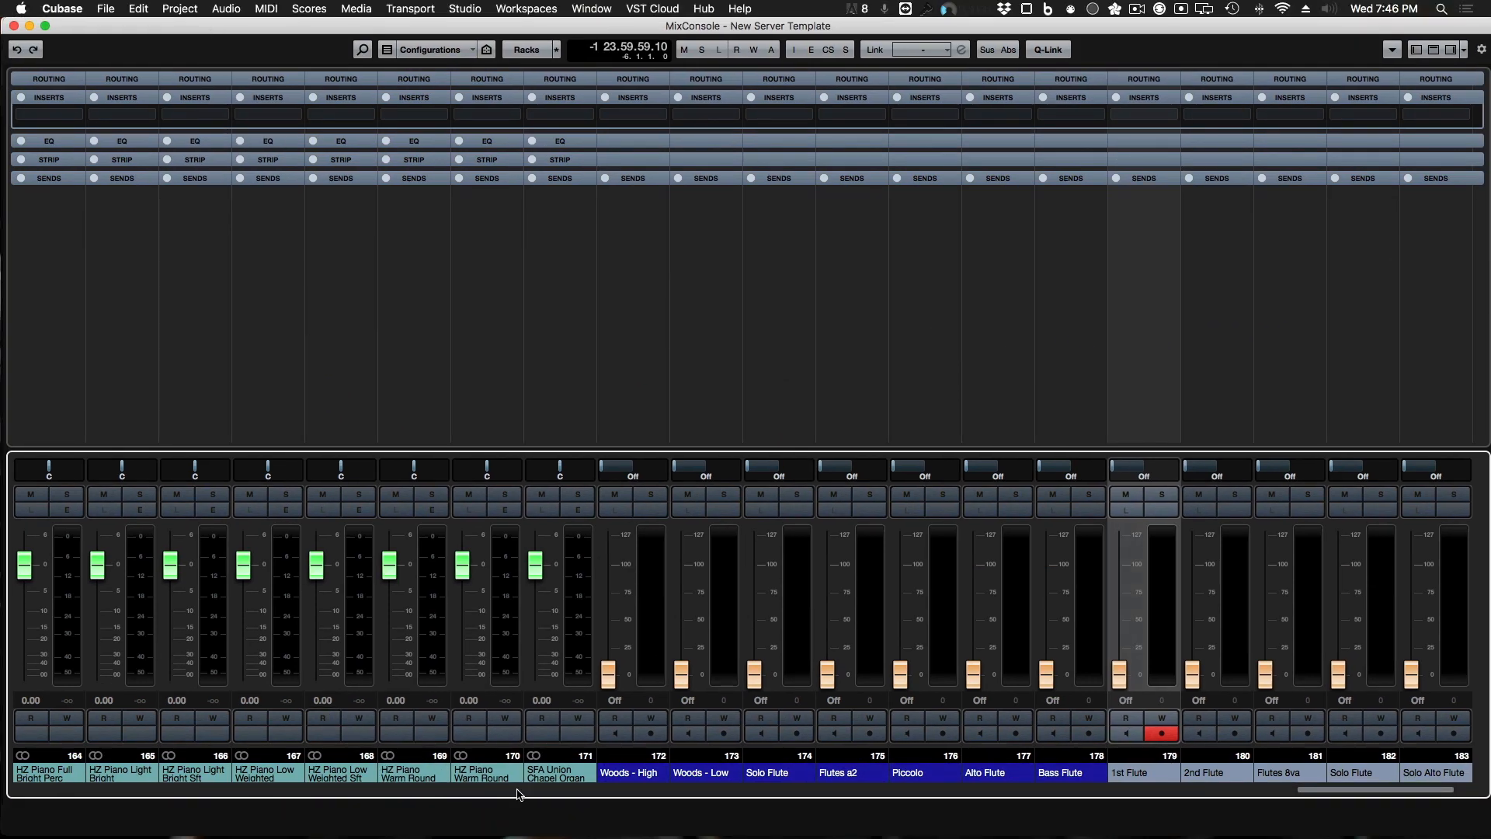
pyautogui.hscroll(-10, 571, 798)
pyautogui.hscroll(-15, 570, 797)
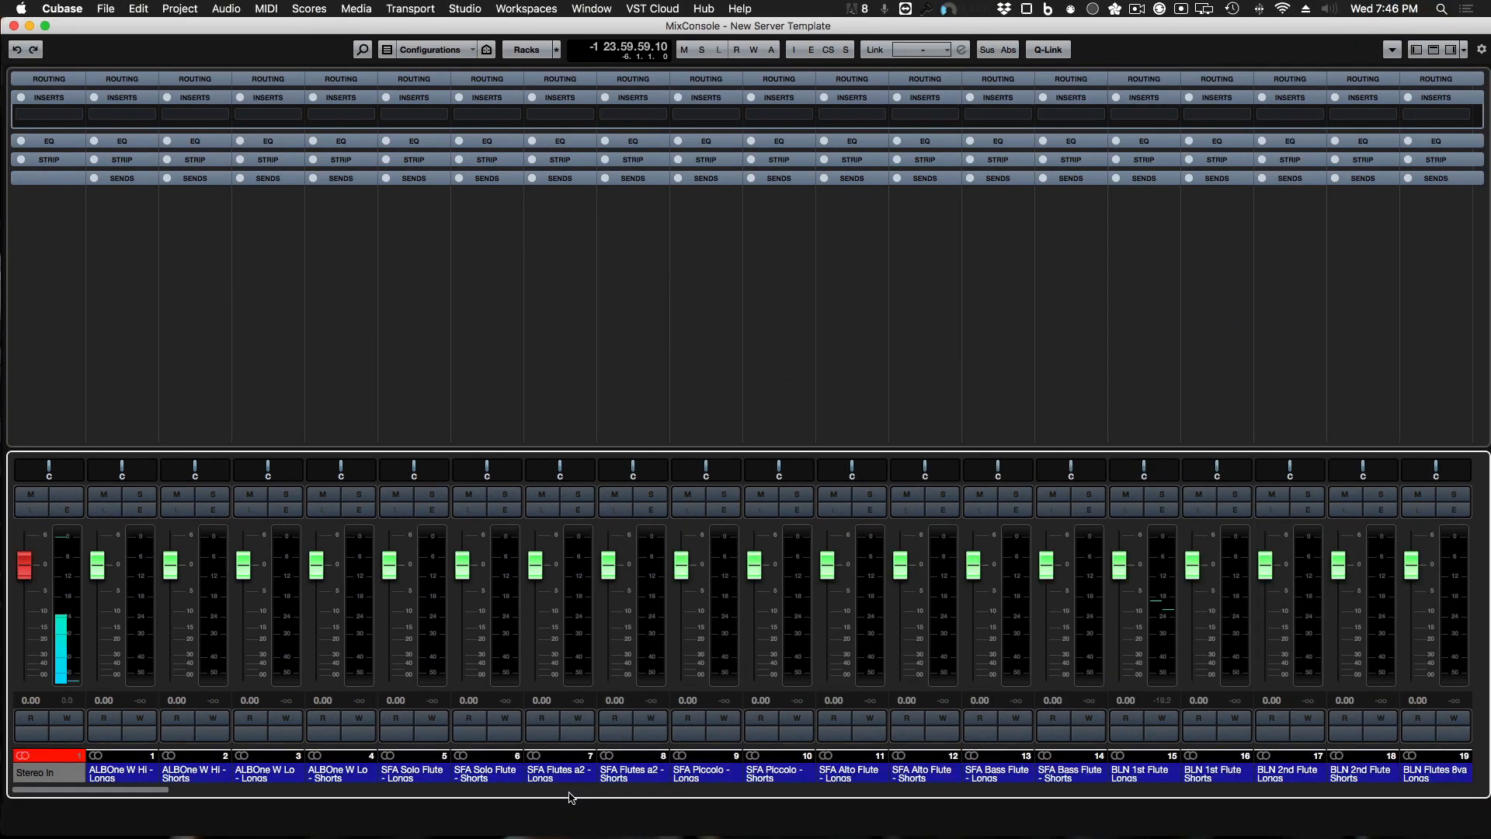
pyautogui.hscroll(5, 571, 798)
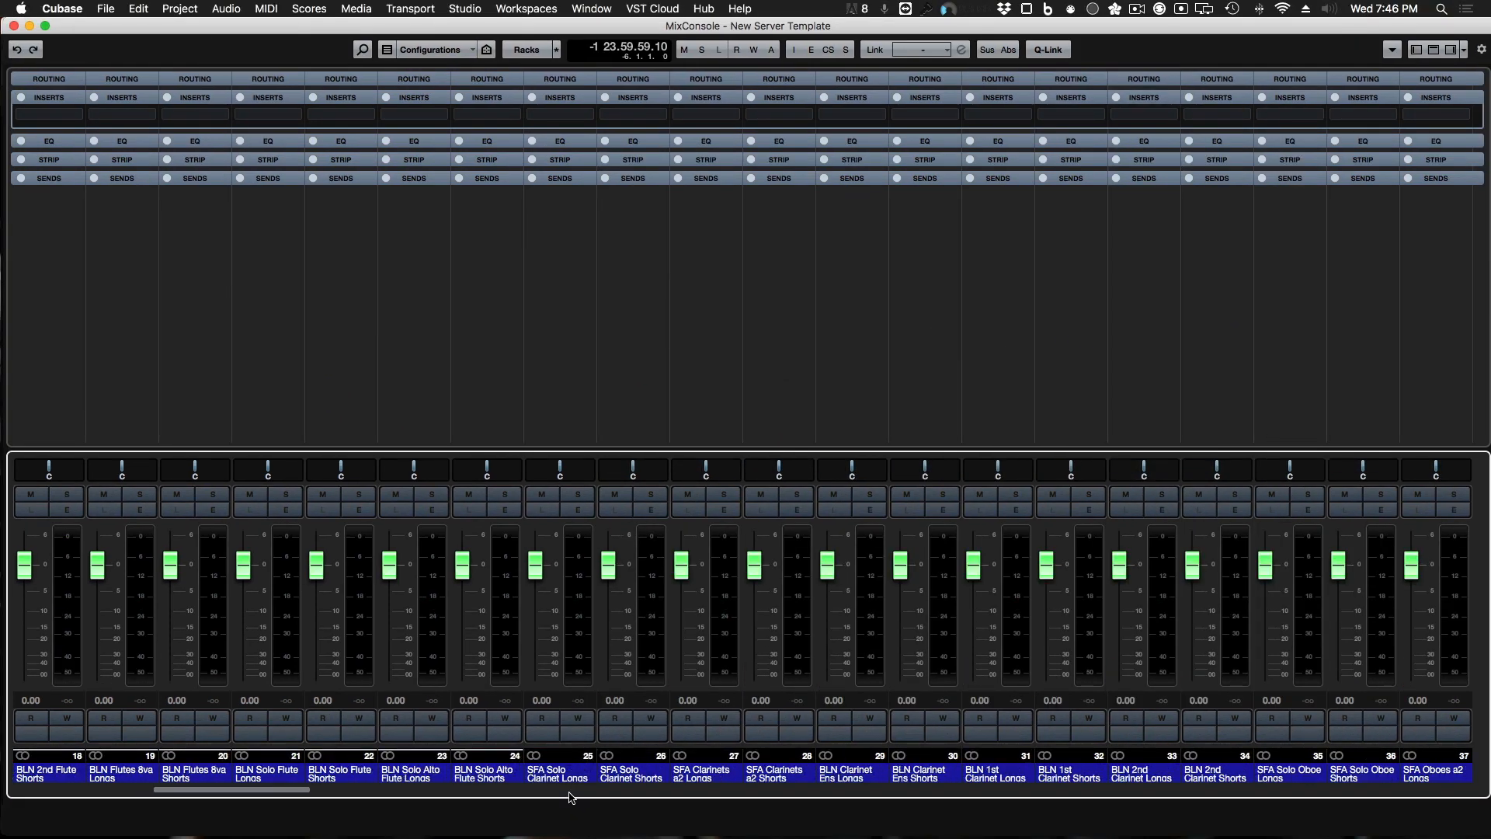
pyautogui.hscroll(1, 571, 798)
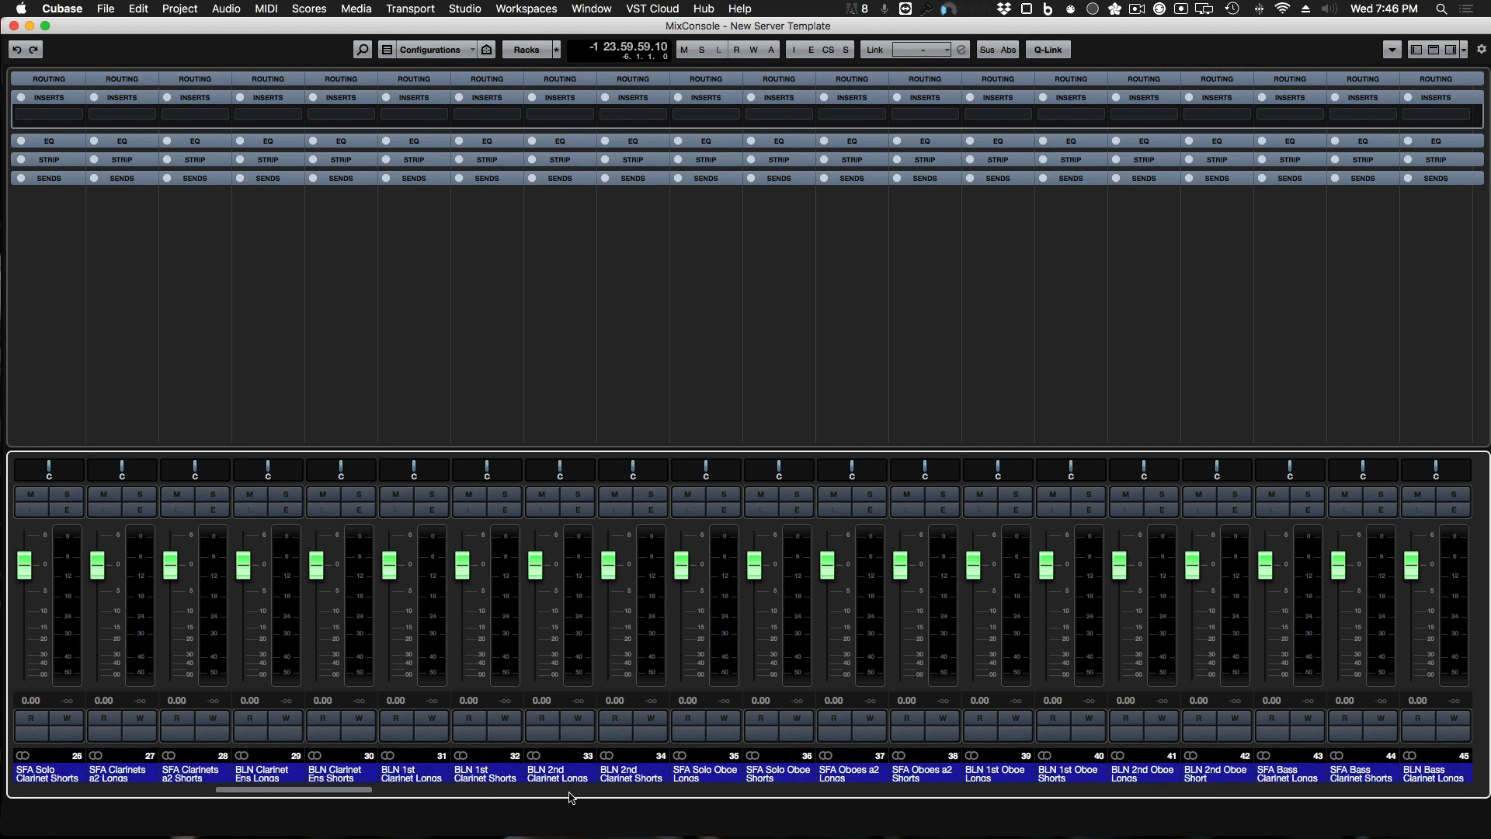
pyautogui.hscroll(-6, 571, 797)
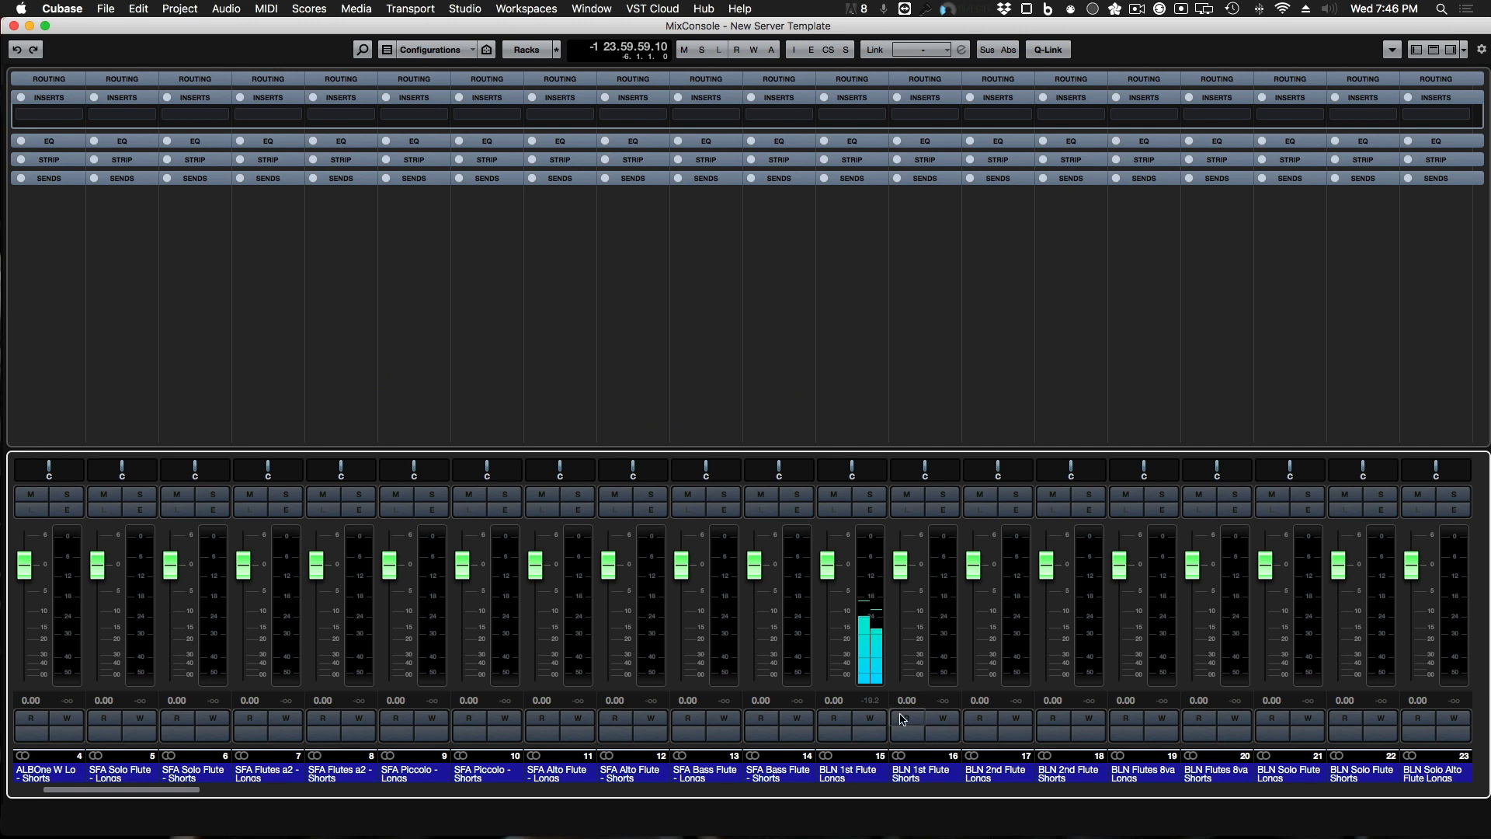
pyautogui.moveTo(404, 26); pyautogui.dragTo(751, 21)
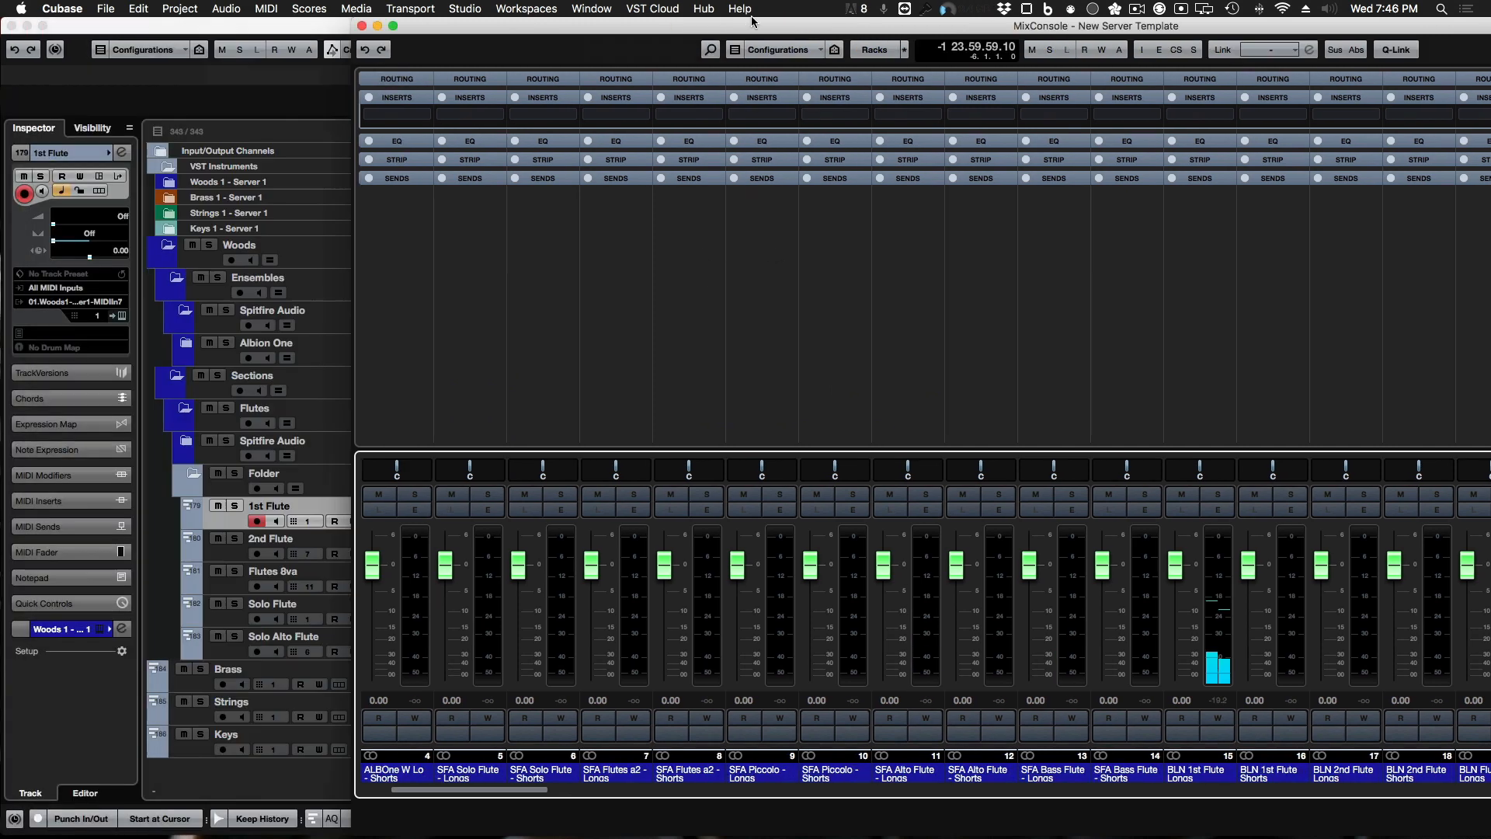
pyautogui.press('F3')
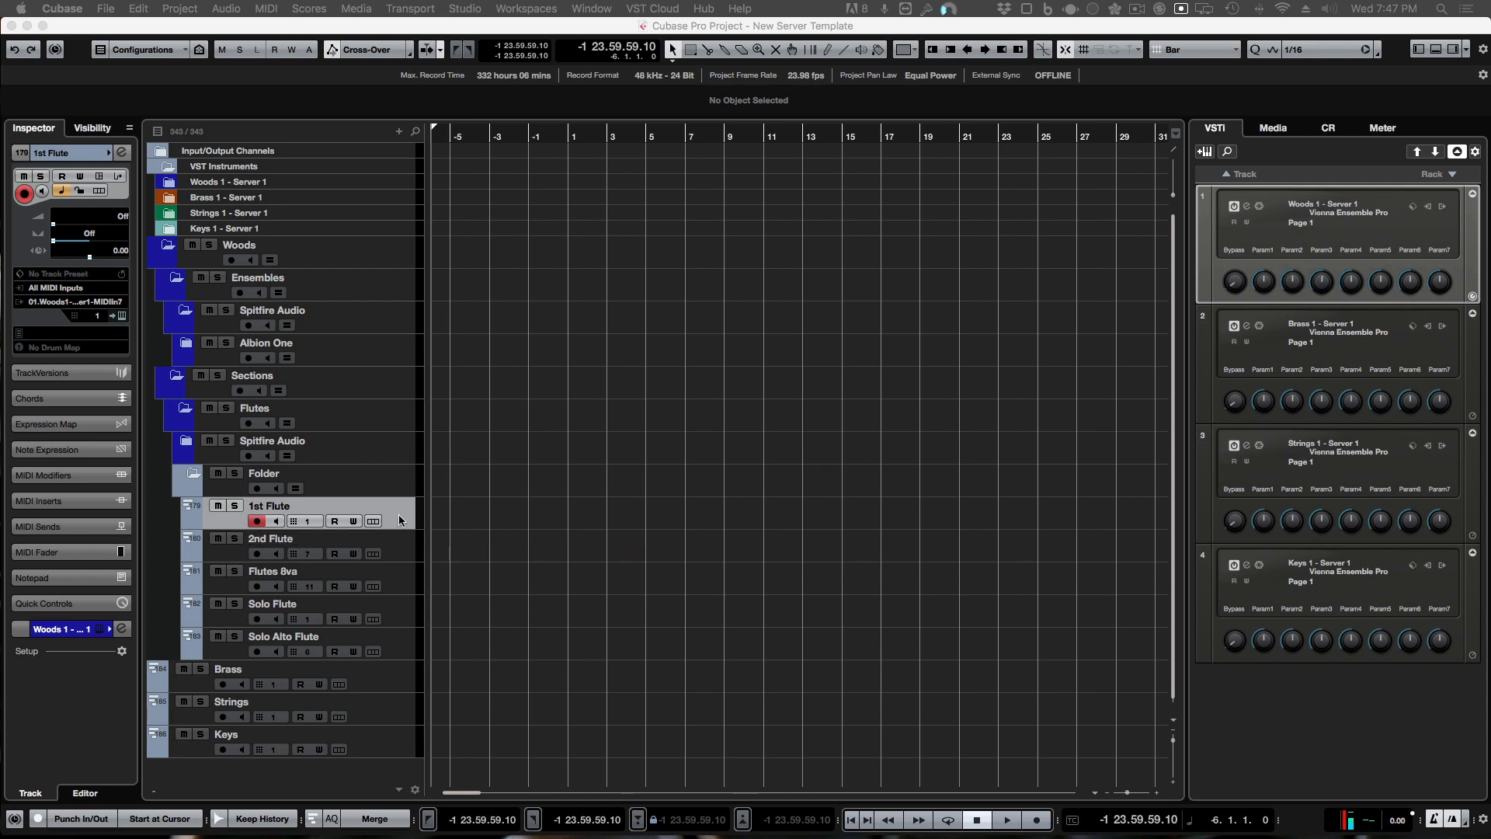
# Step: Test the 1st Flute track on MIDI channel 2 against the MixConsole meters, and return it to channel 1
pyautogui.click(318, 526)
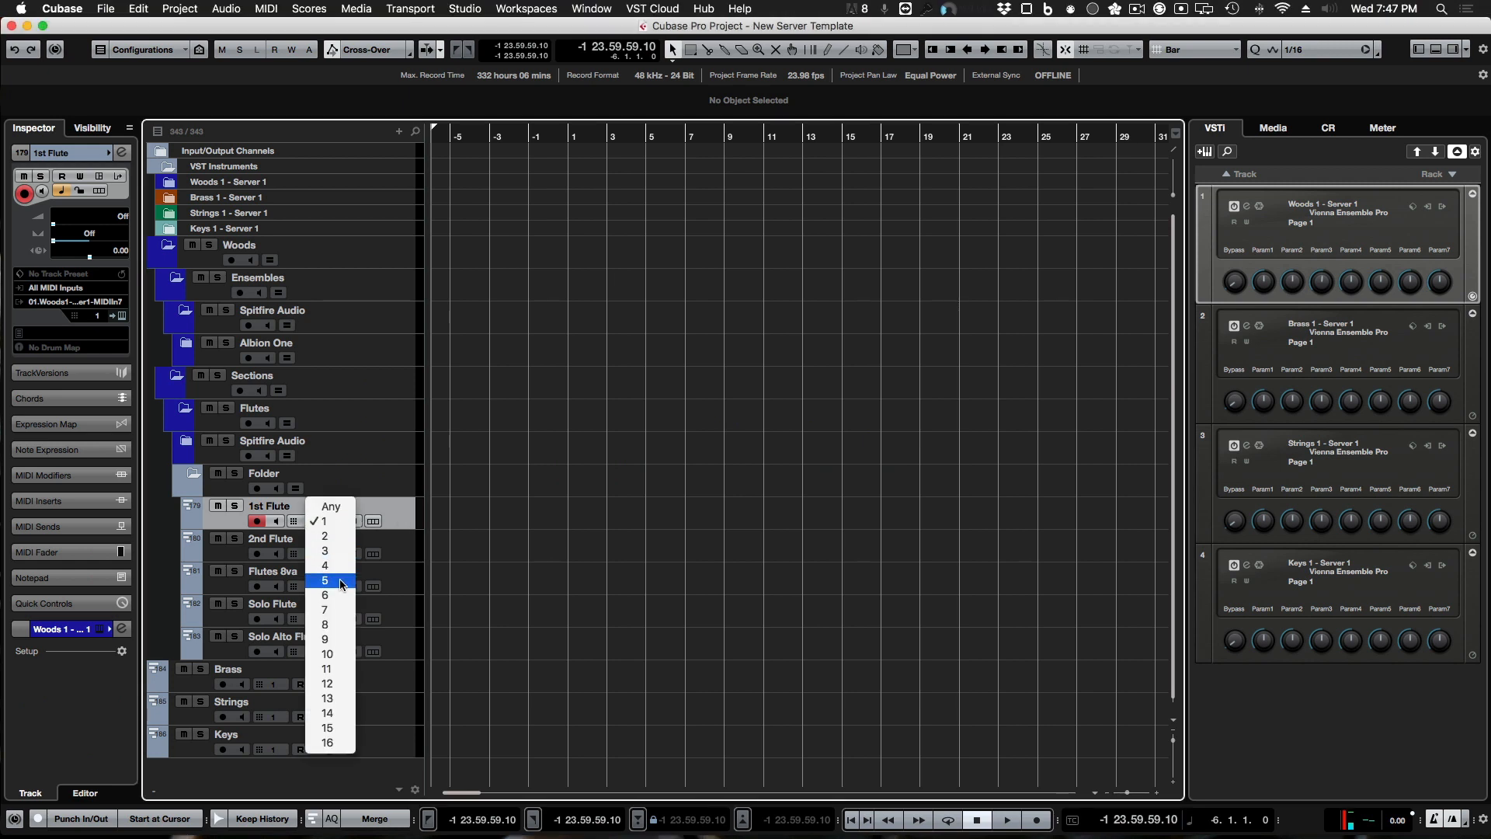
pyautogui.click(746, 518)
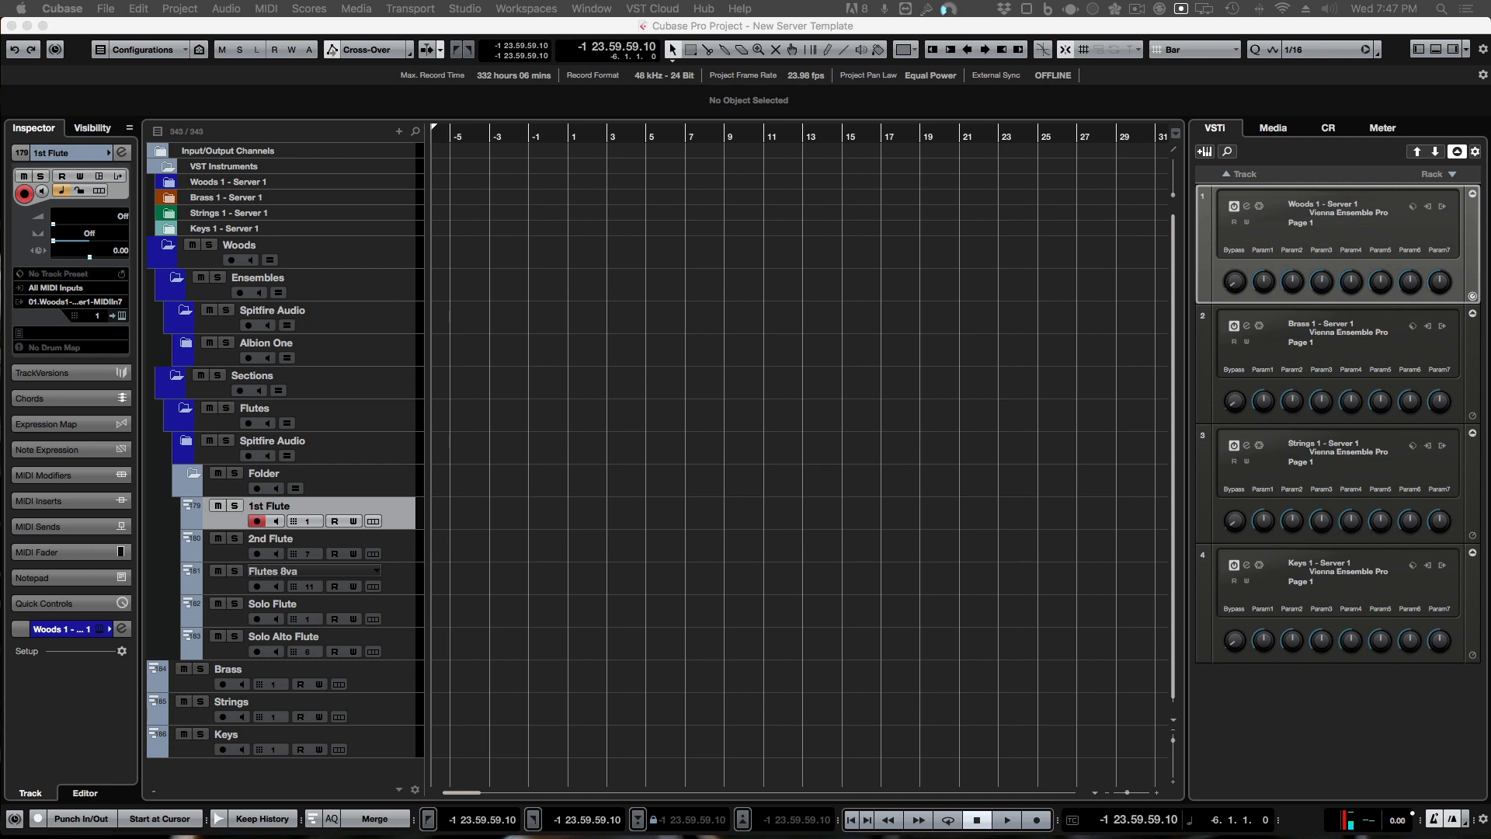
pyautogui.click(303, 521)
pyautogui.click(304, 521)
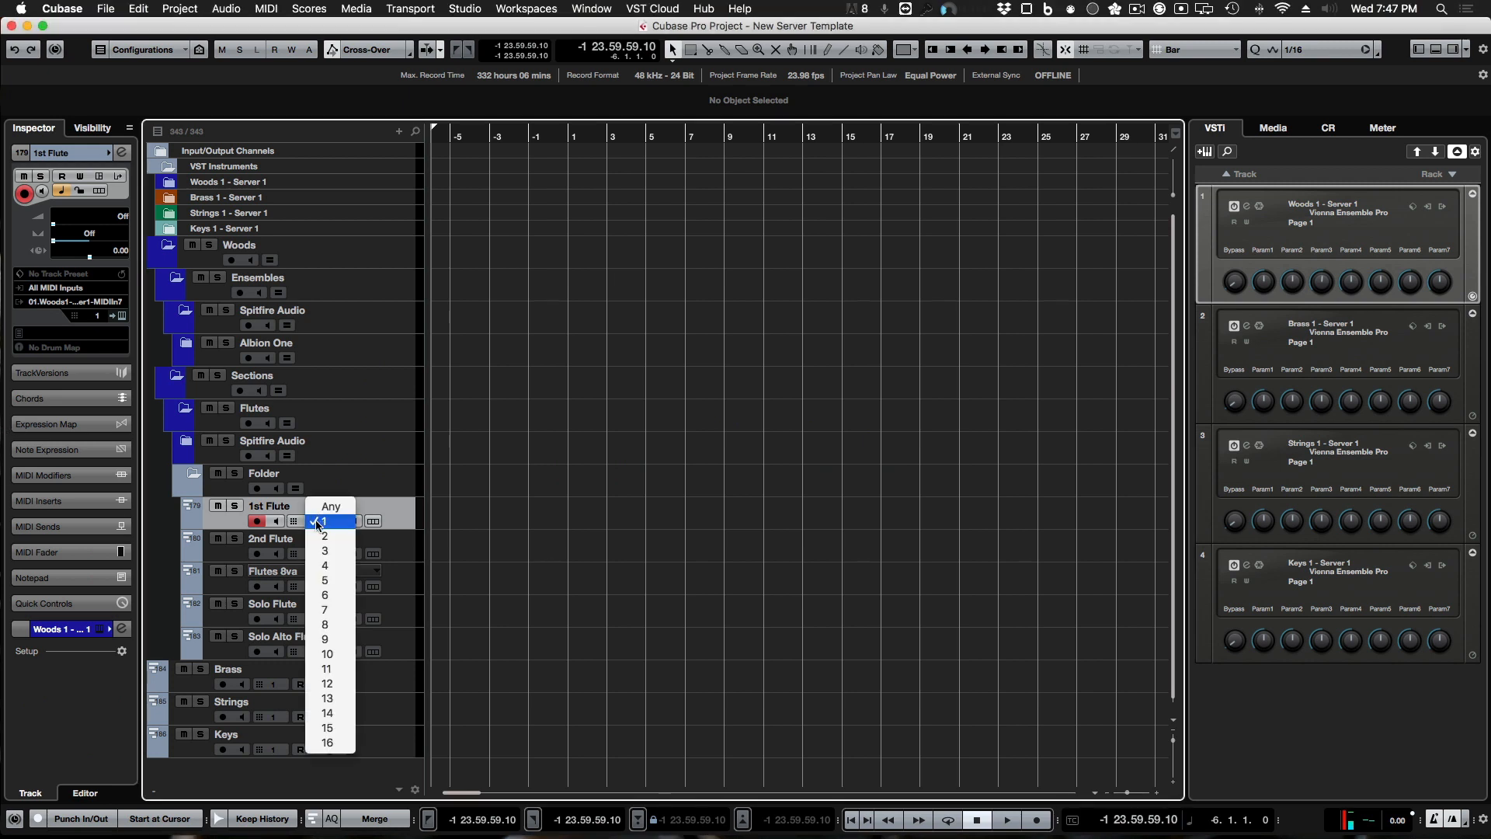
pyautogui.click(320, 541)
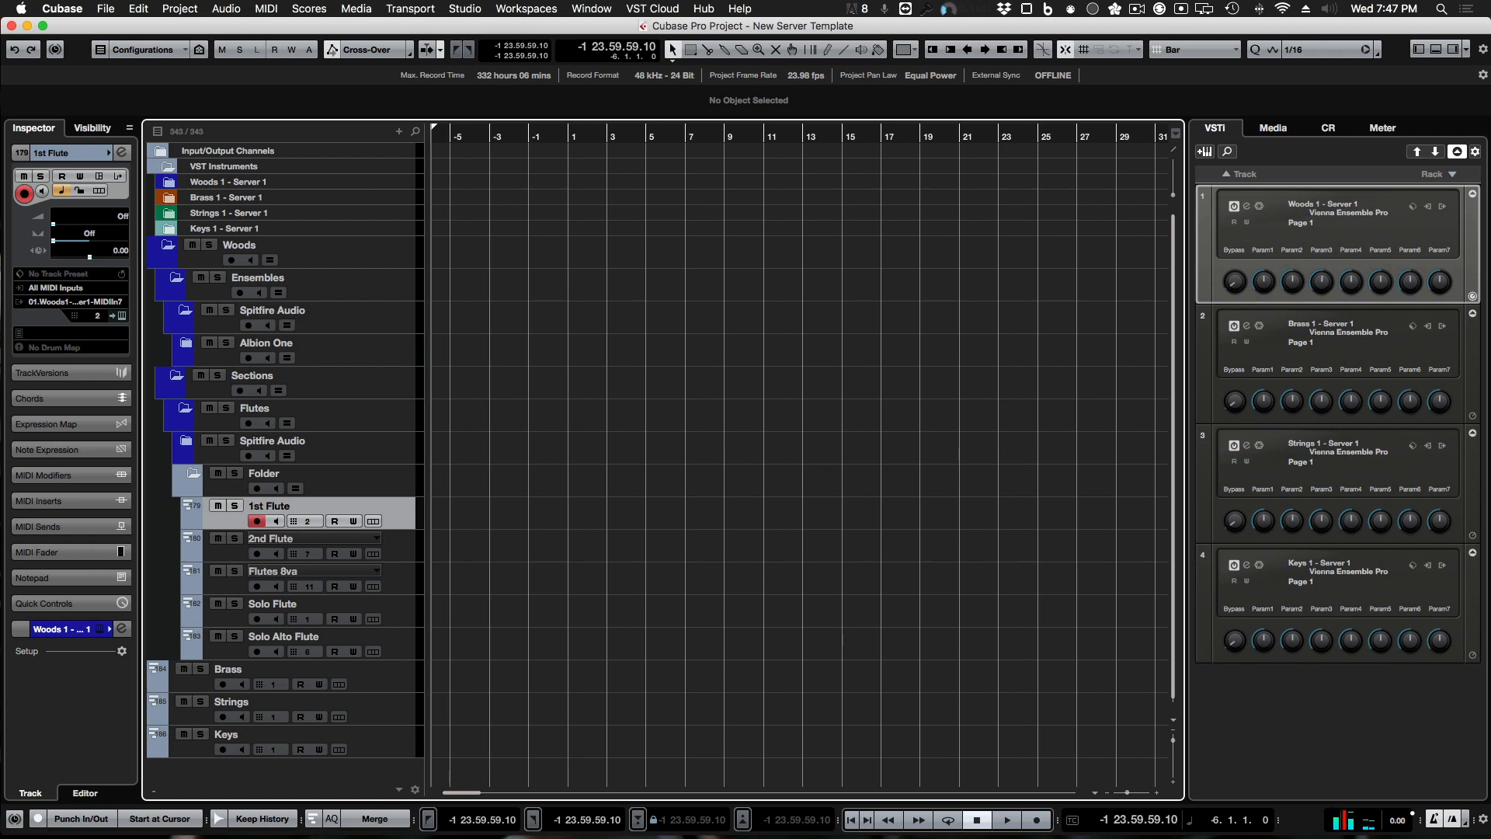
pyautogui.press('F3')
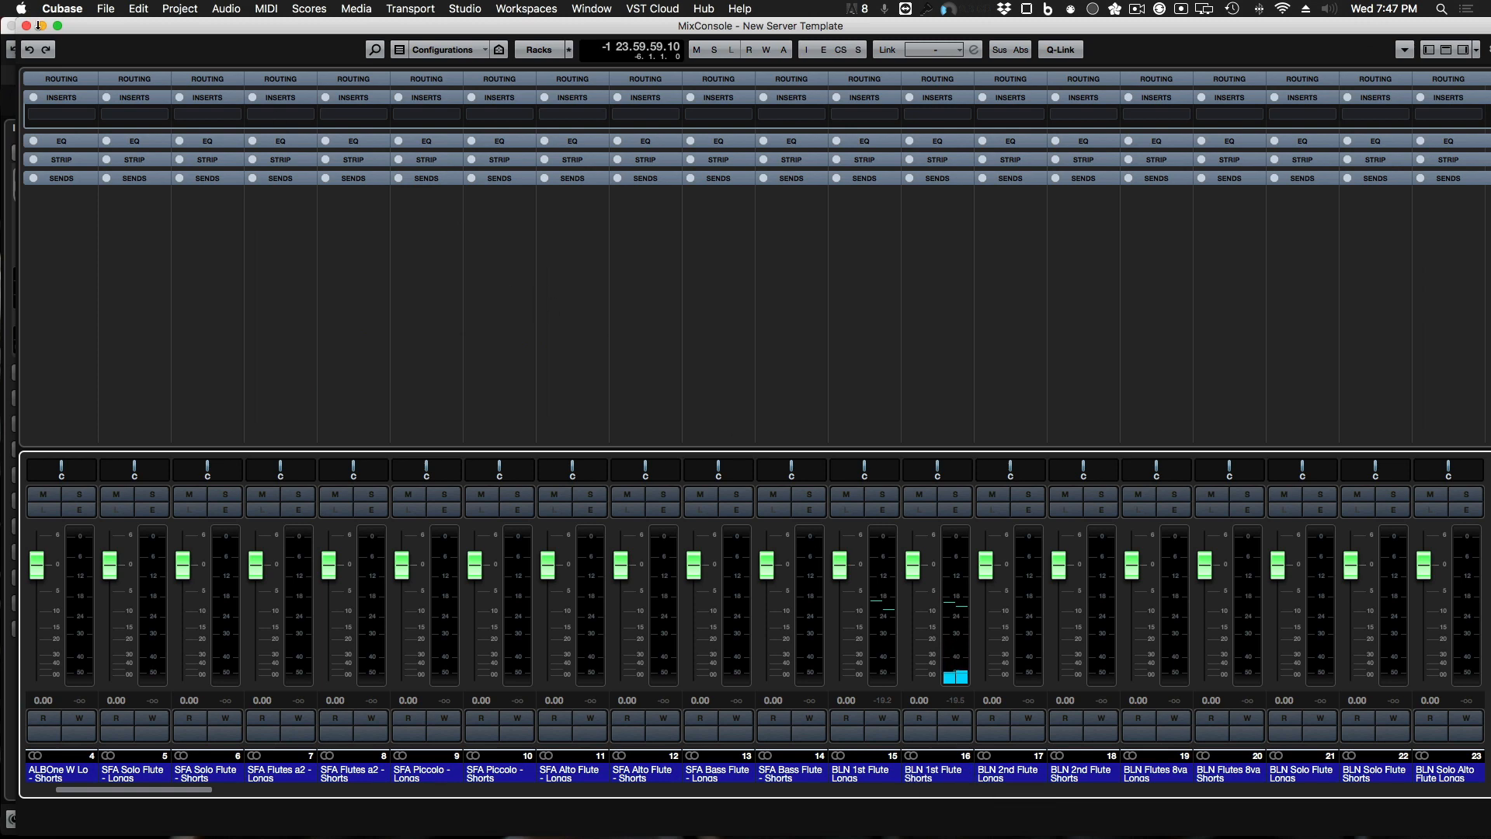
pyautogui.moveTo(92, 31); pyautogui.dragTo(1490, 115)
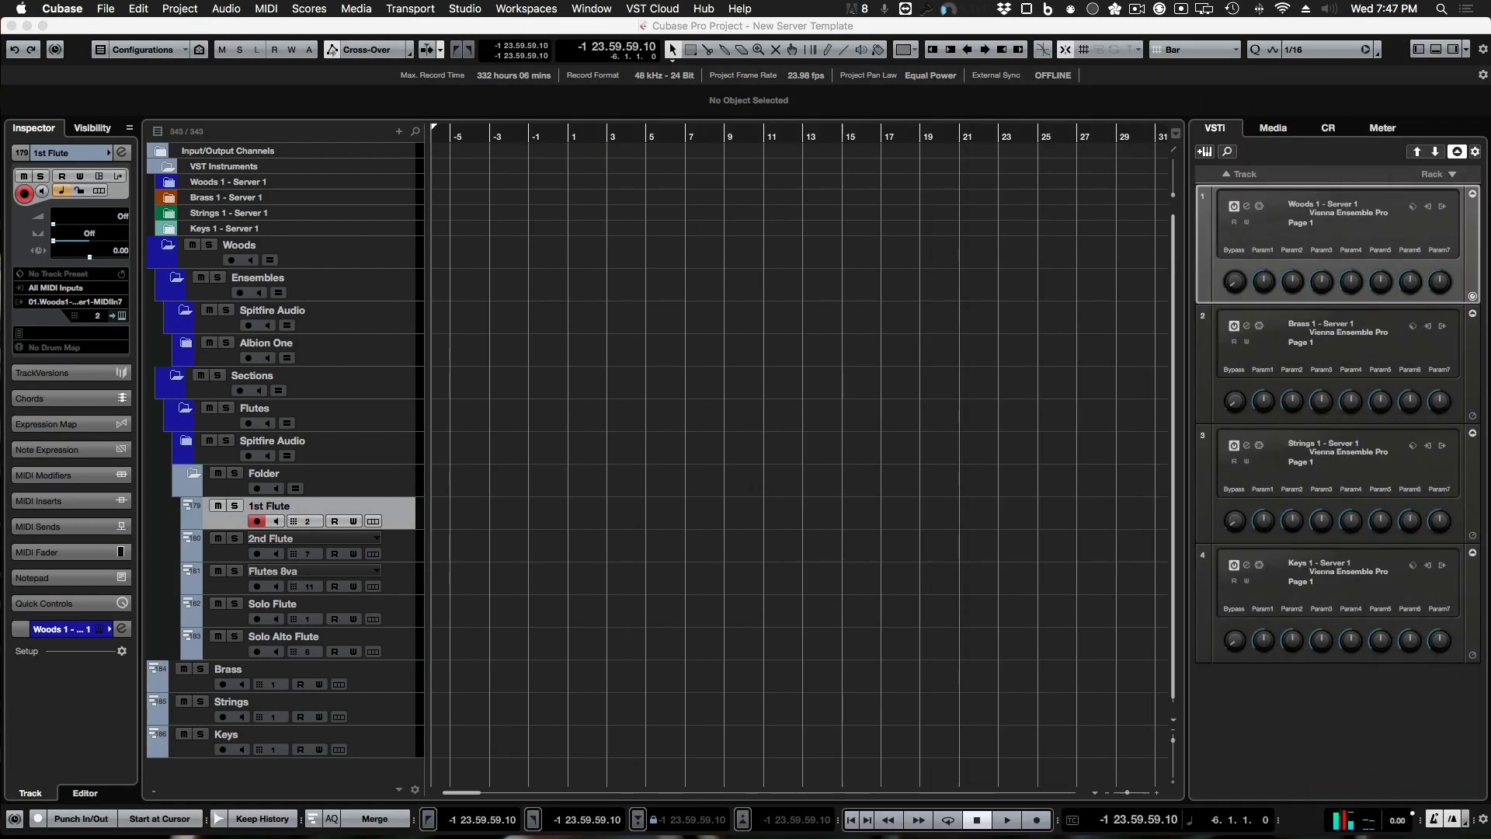
pyautogui.click(307, 521)
pyautogui.click(330, 503)
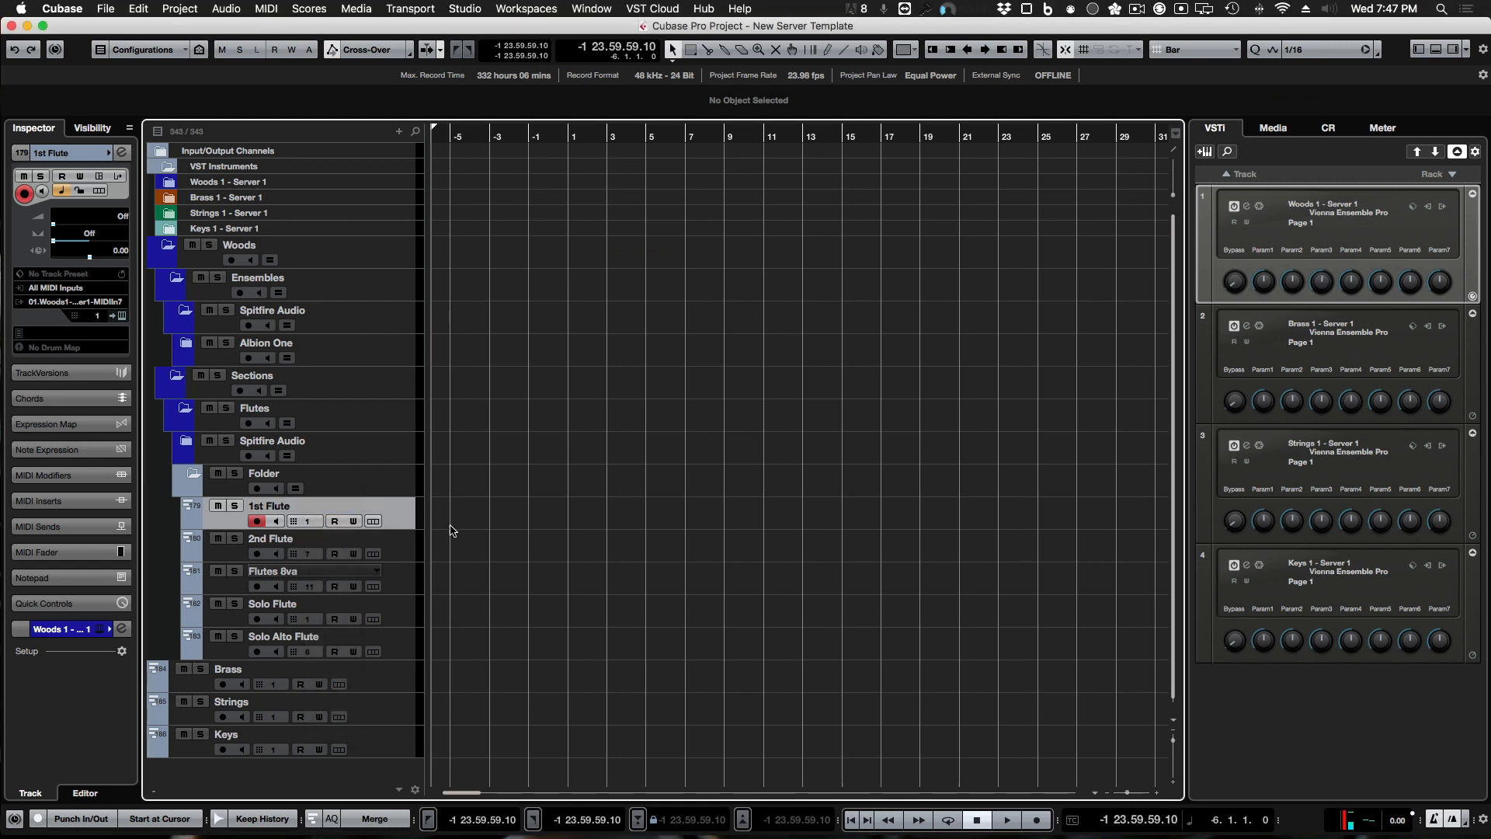
# Step: Apply the Woods color to the new folder and its five tracks, from 1st Flute to Solo Alto Flute
pyautogui.click(413, 479)
pyautogui.keyDown('shift'); pyautogui.click(414, 634); pyautogui.keyUp('shift')
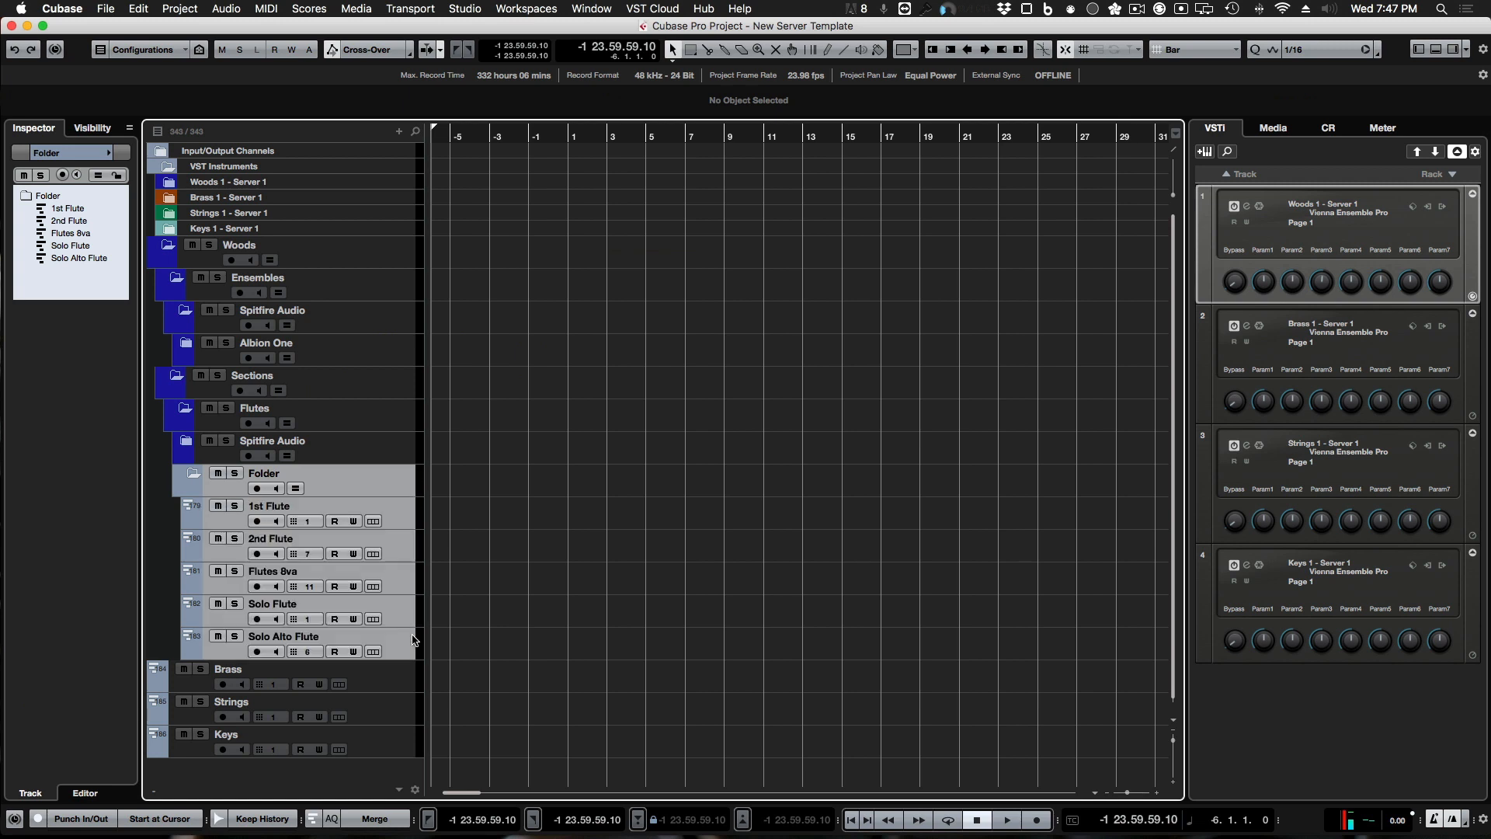
pyautogui.click(907, 49)
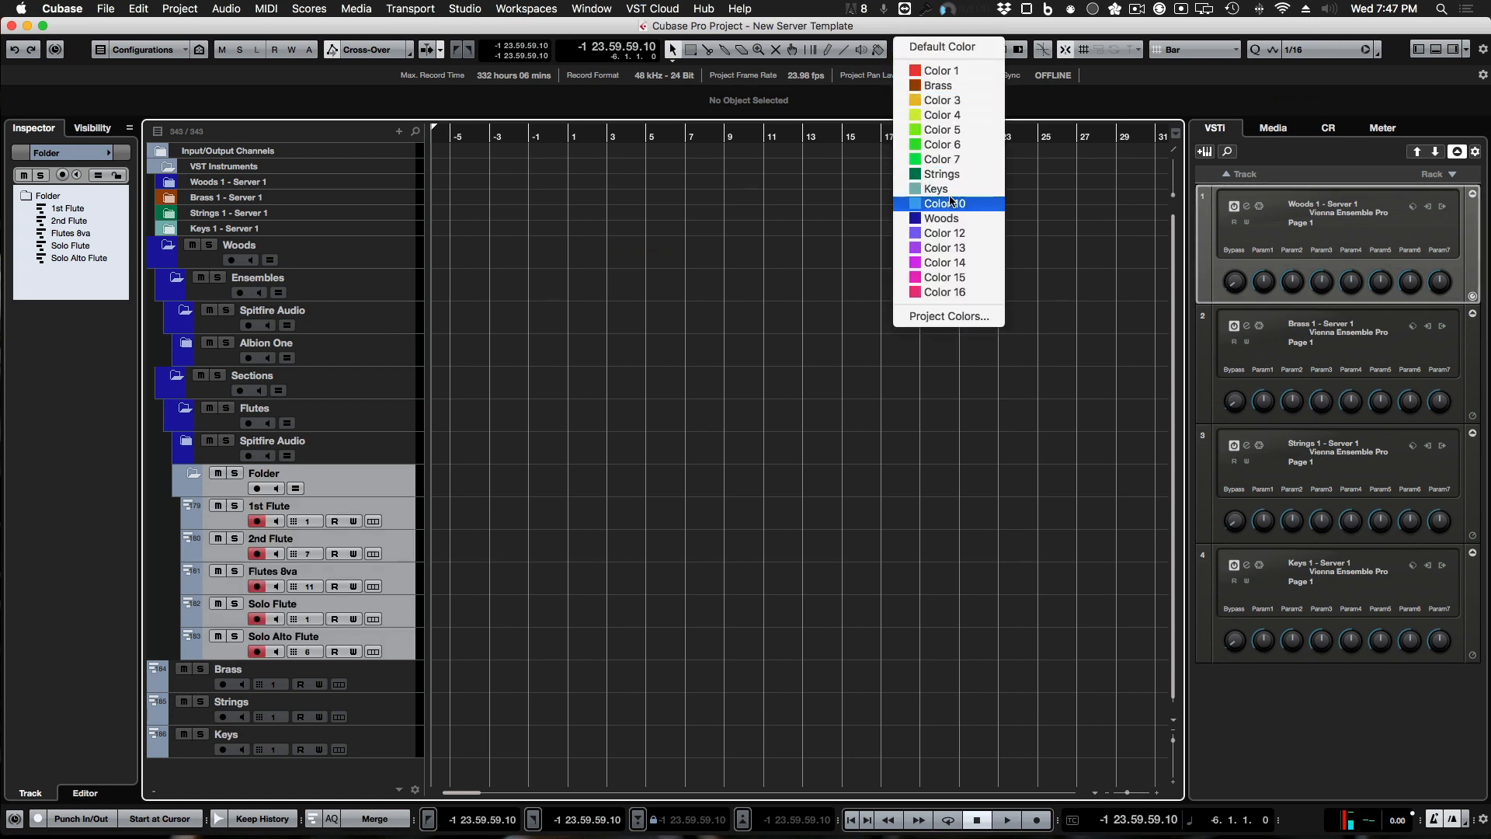
pyautogui.click(959, 220)
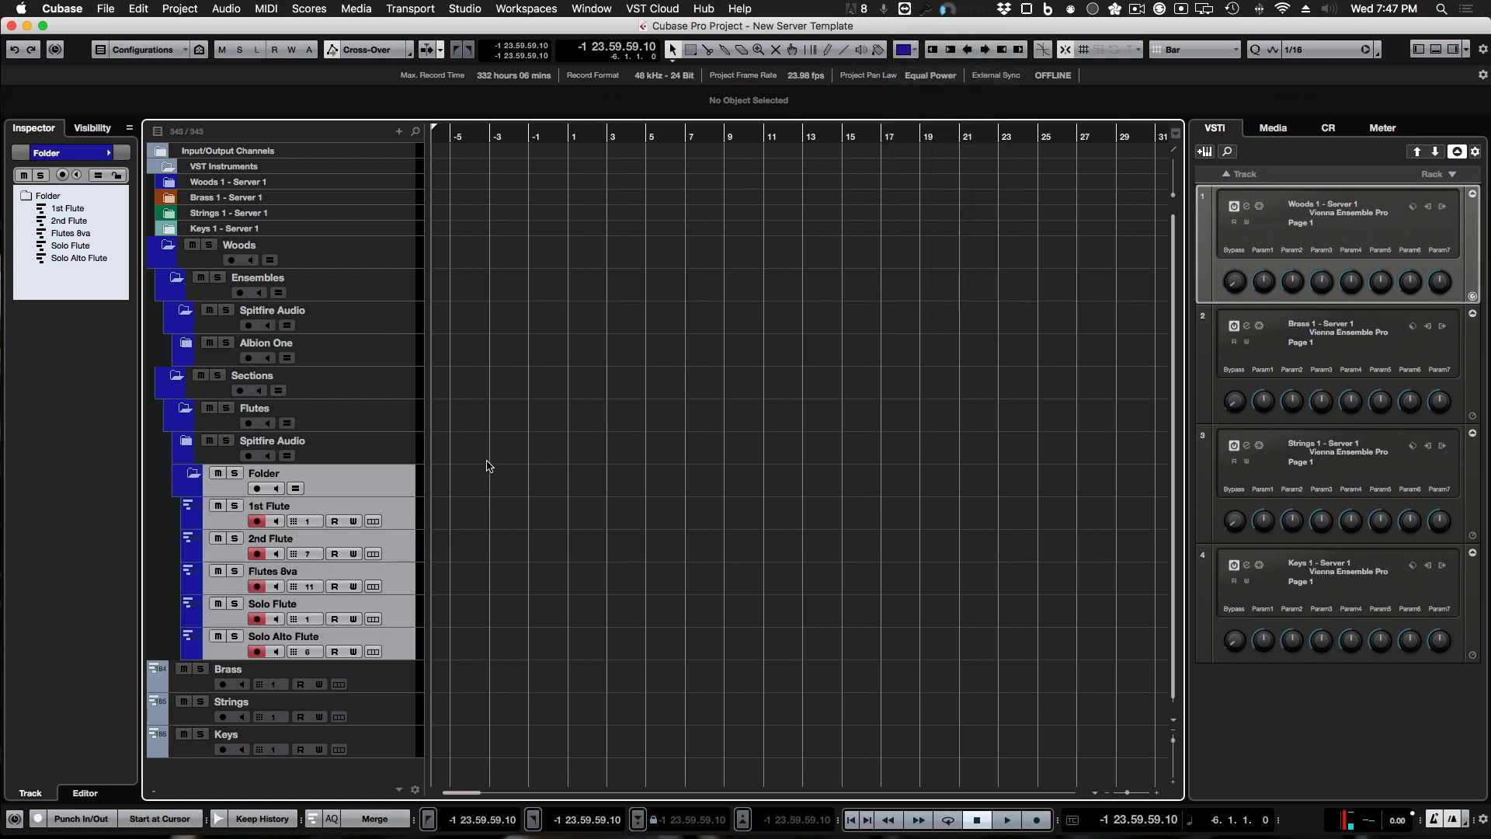
# Step: Rename the folder holding the five new flute tracks to Berlin Woodwinds and collapse it
pyautogui.click(323, 476)
pyautogui.doubleClick(263, 476)
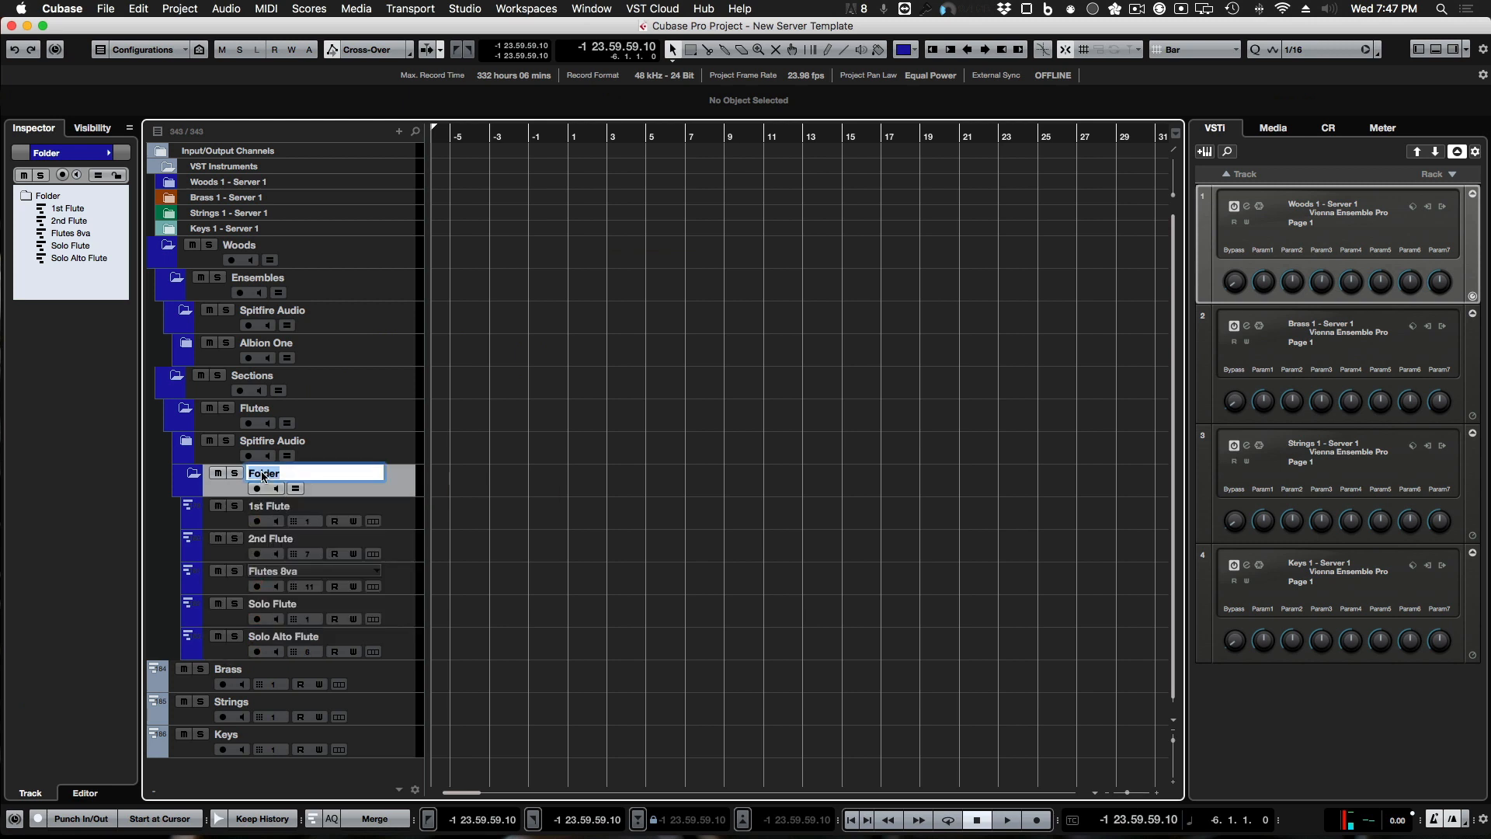
pyautogui.write('Berlin Woodwinds')
pyautogui.press('Return')
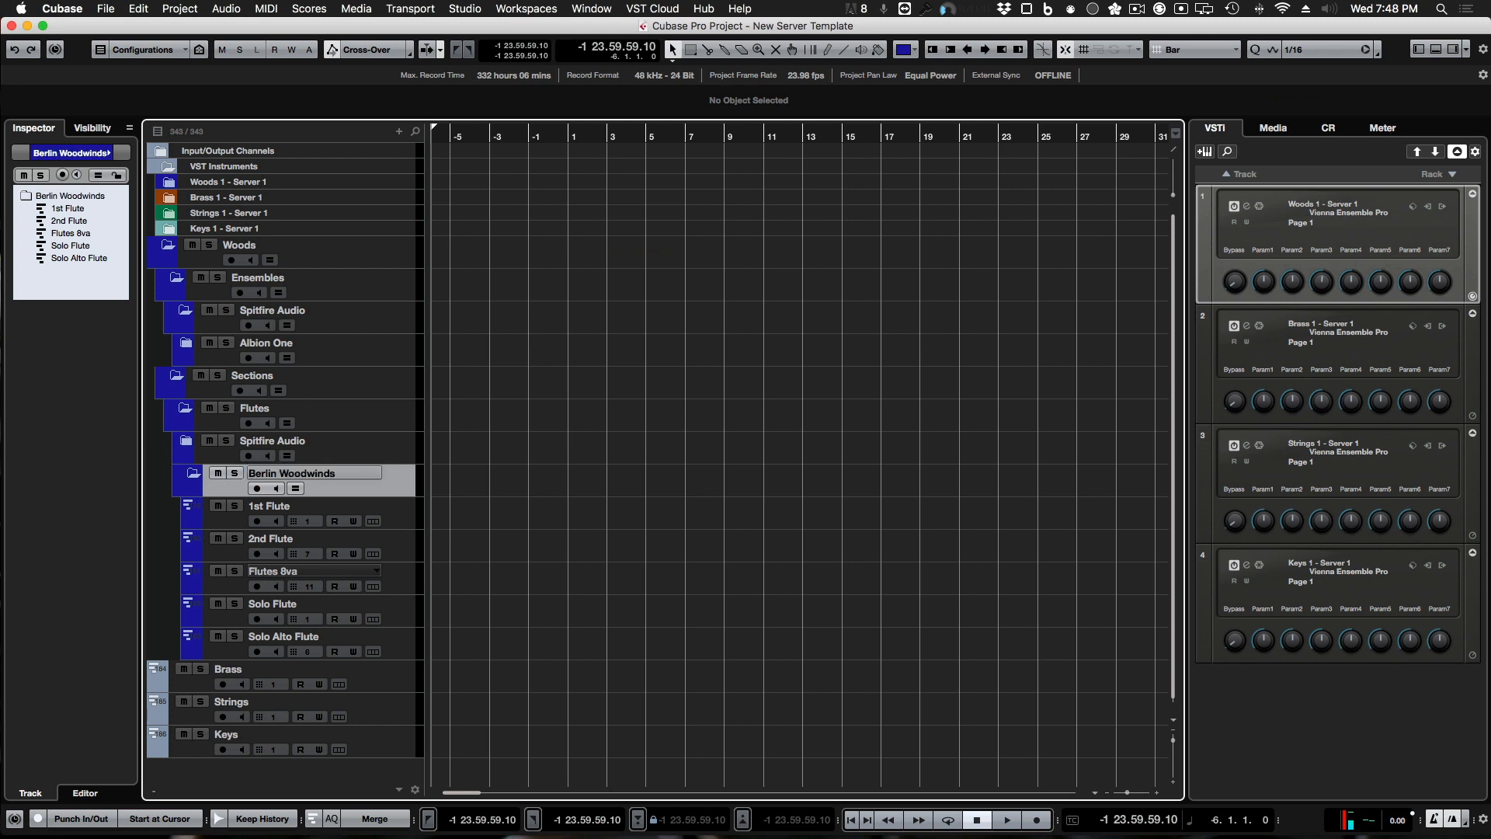
pyautogui.click(190, 475)
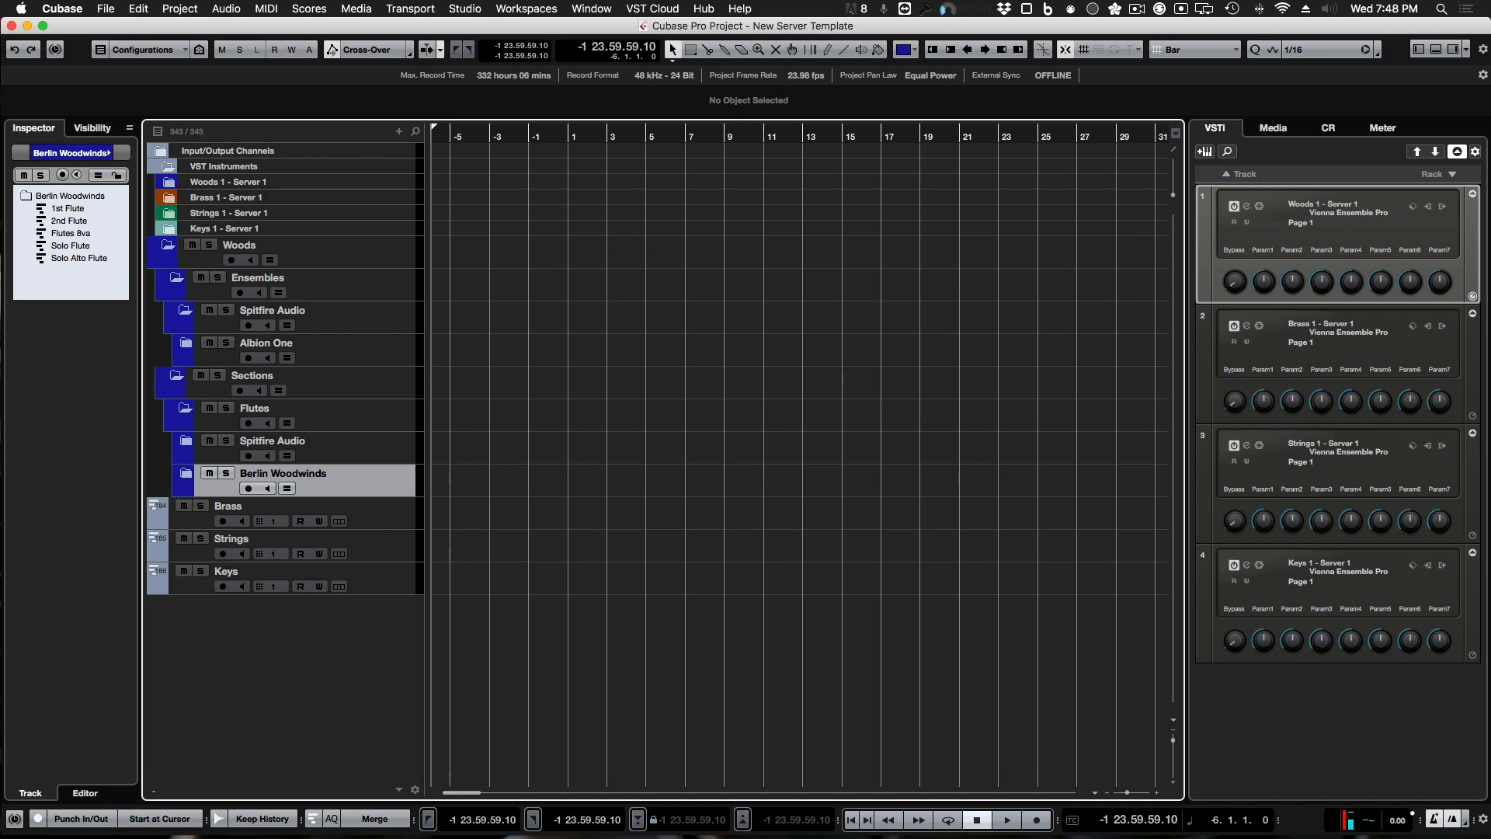
# Step: Examine the MIDI channels at the far end of the MixConsole and its configuration, visibility and rack options
pyautogui.press('F3')
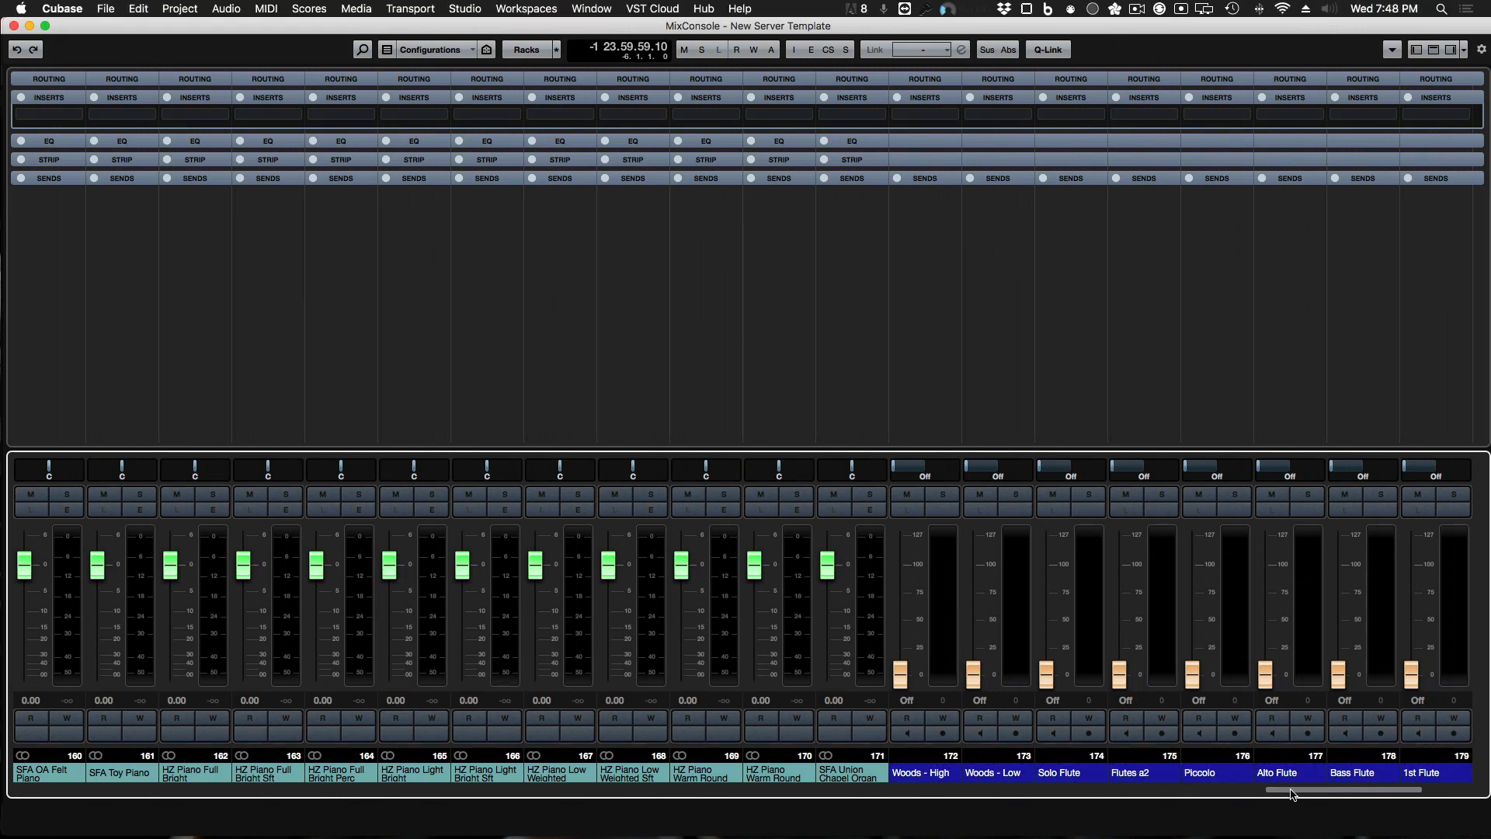
pyautogui.moveTo(1293, 792); pyautogui.dragTo(1415, 793)
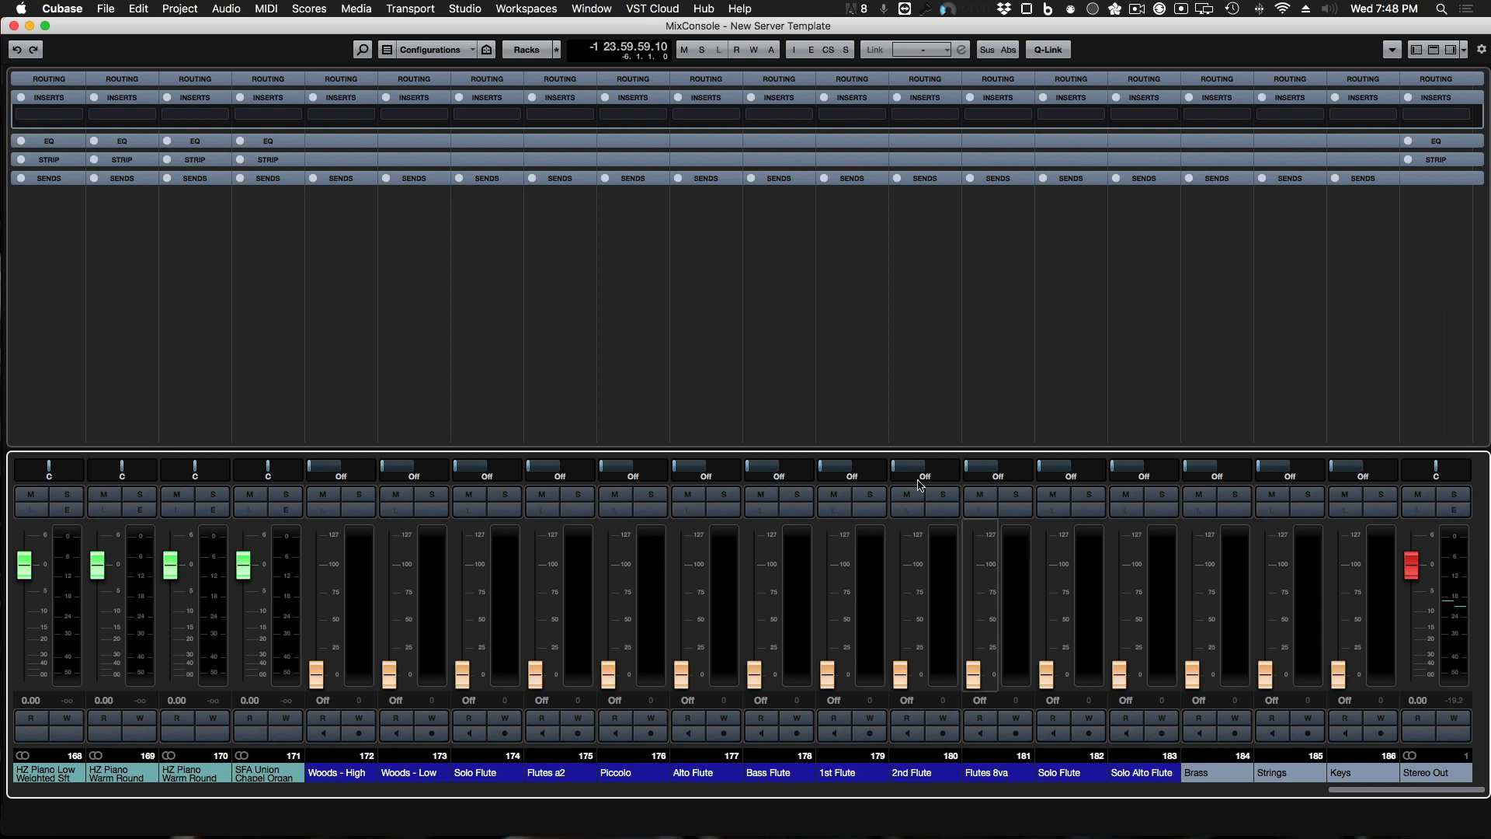
pyautogui.click(405, 50)
pyautogui.click(387, 51)
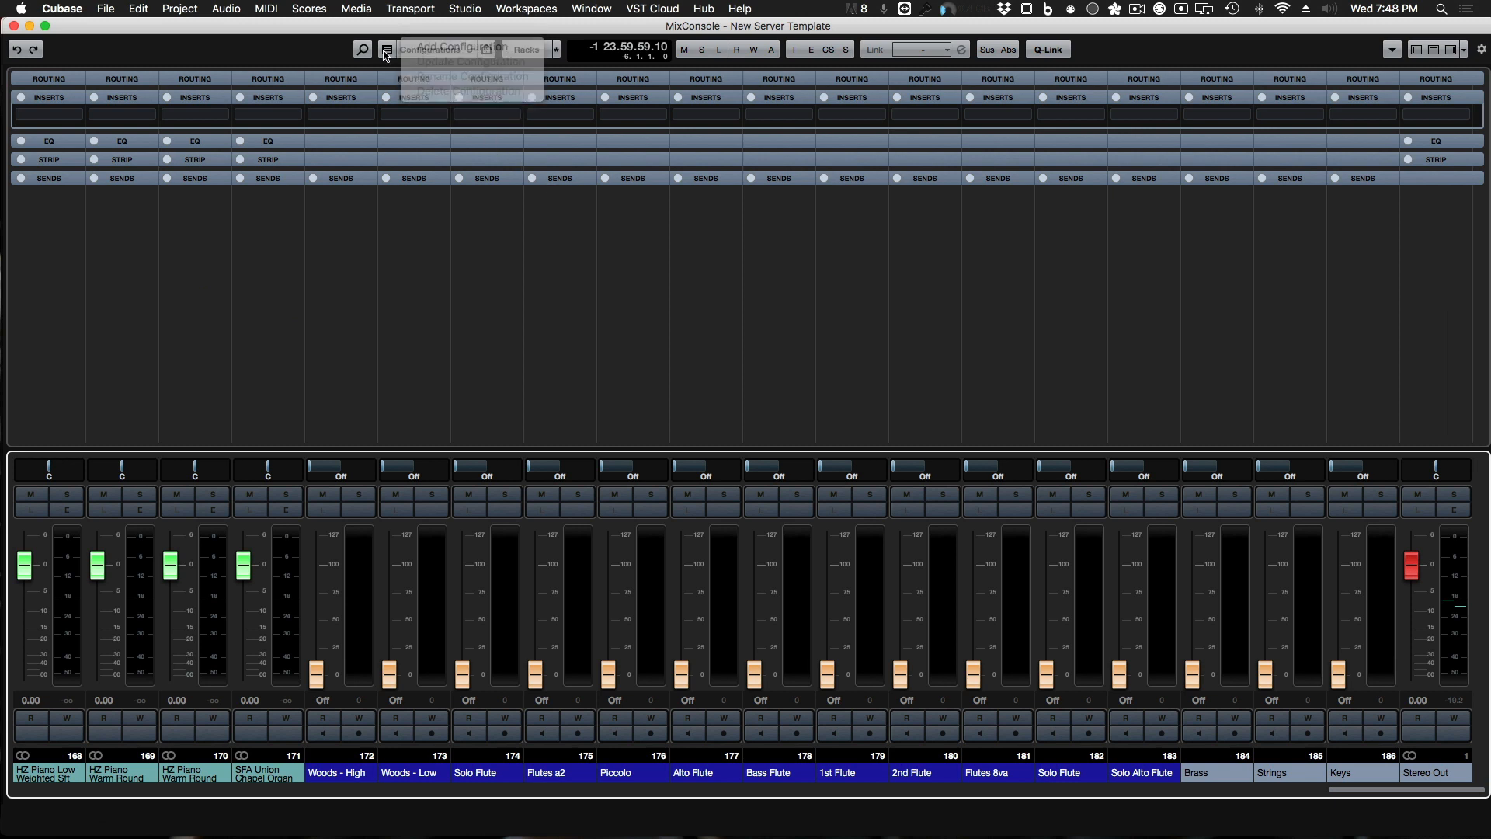
pyautogui.click(387, 52)
pyautogui.click(387, 53)
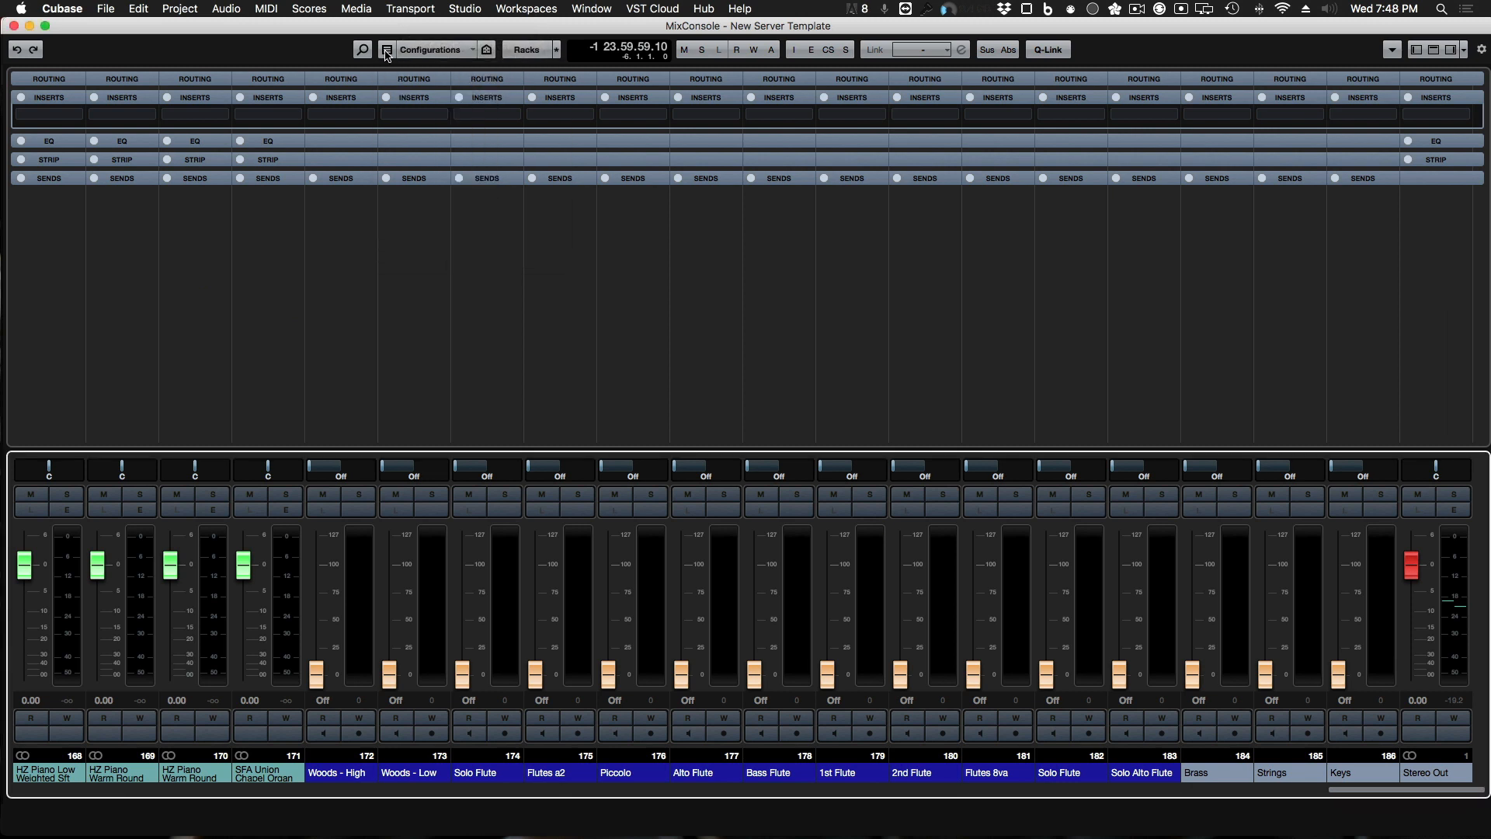
pyautogui.click(488, 51)
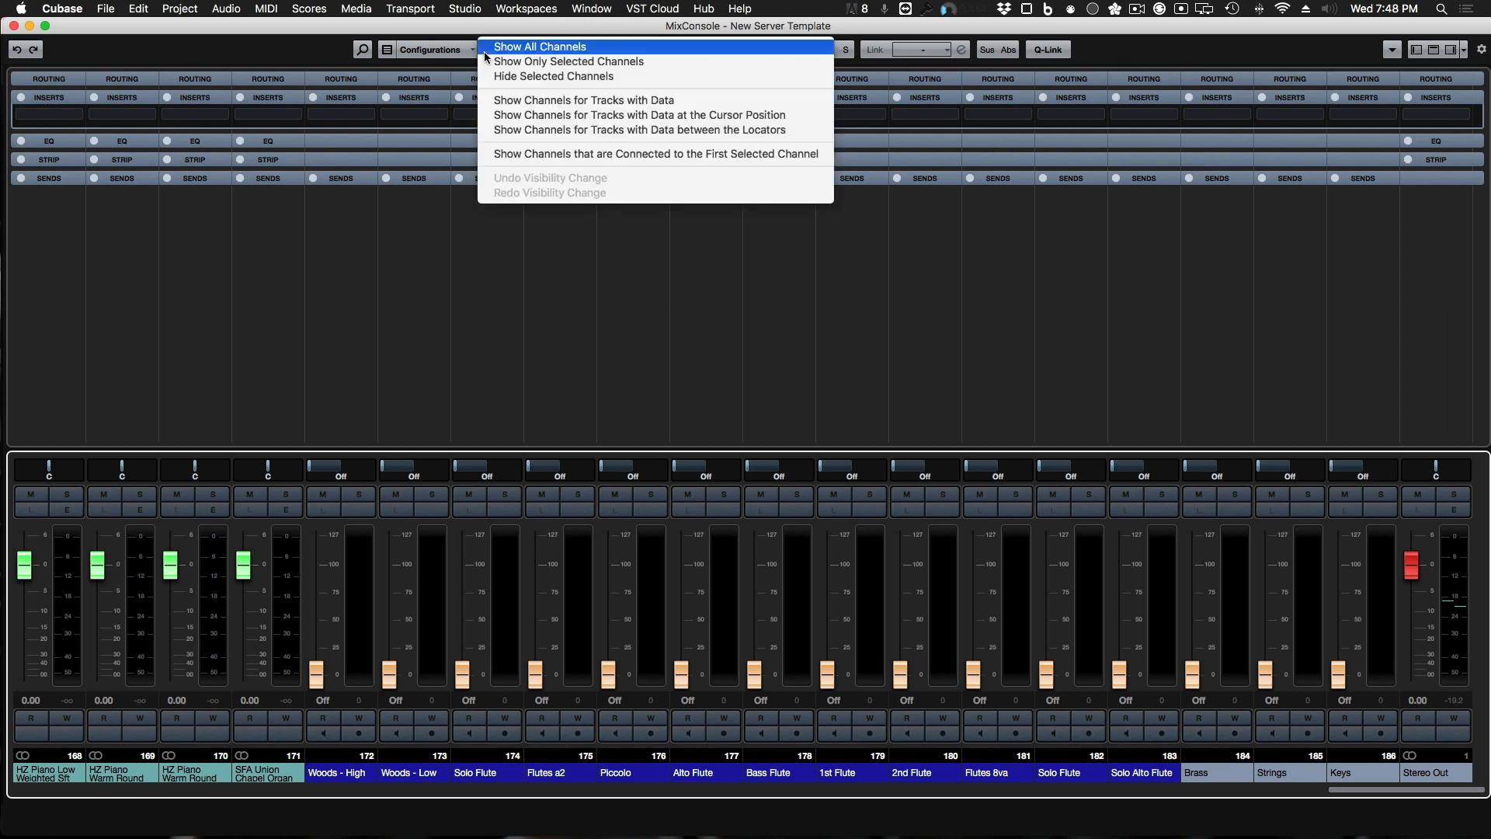
pyautogui.click(486, 53)
pyautogui.click(527, 51)
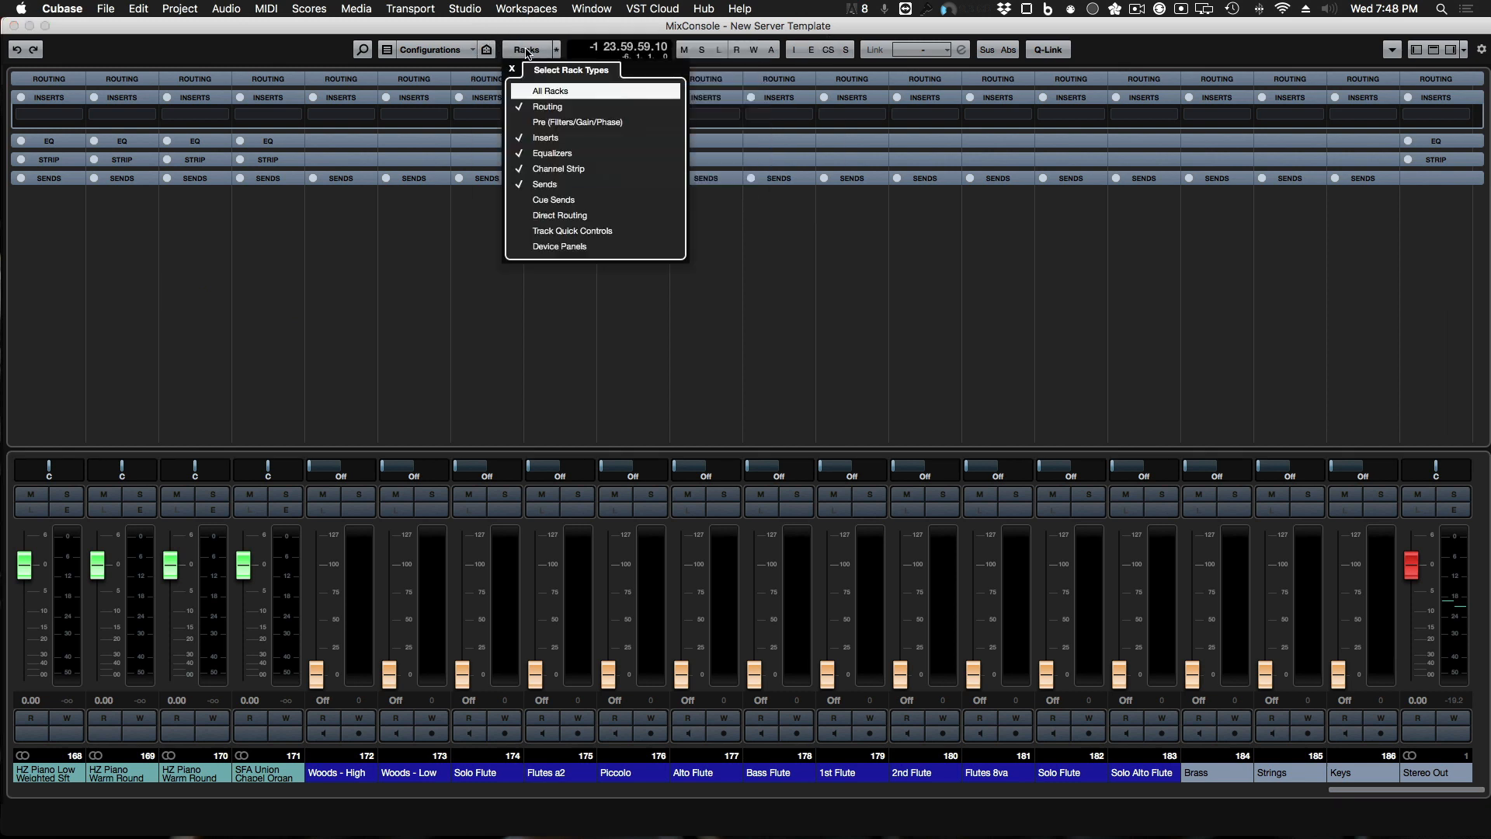
pyautogui.click(526, 52)
pyautogui.click(487, 50)
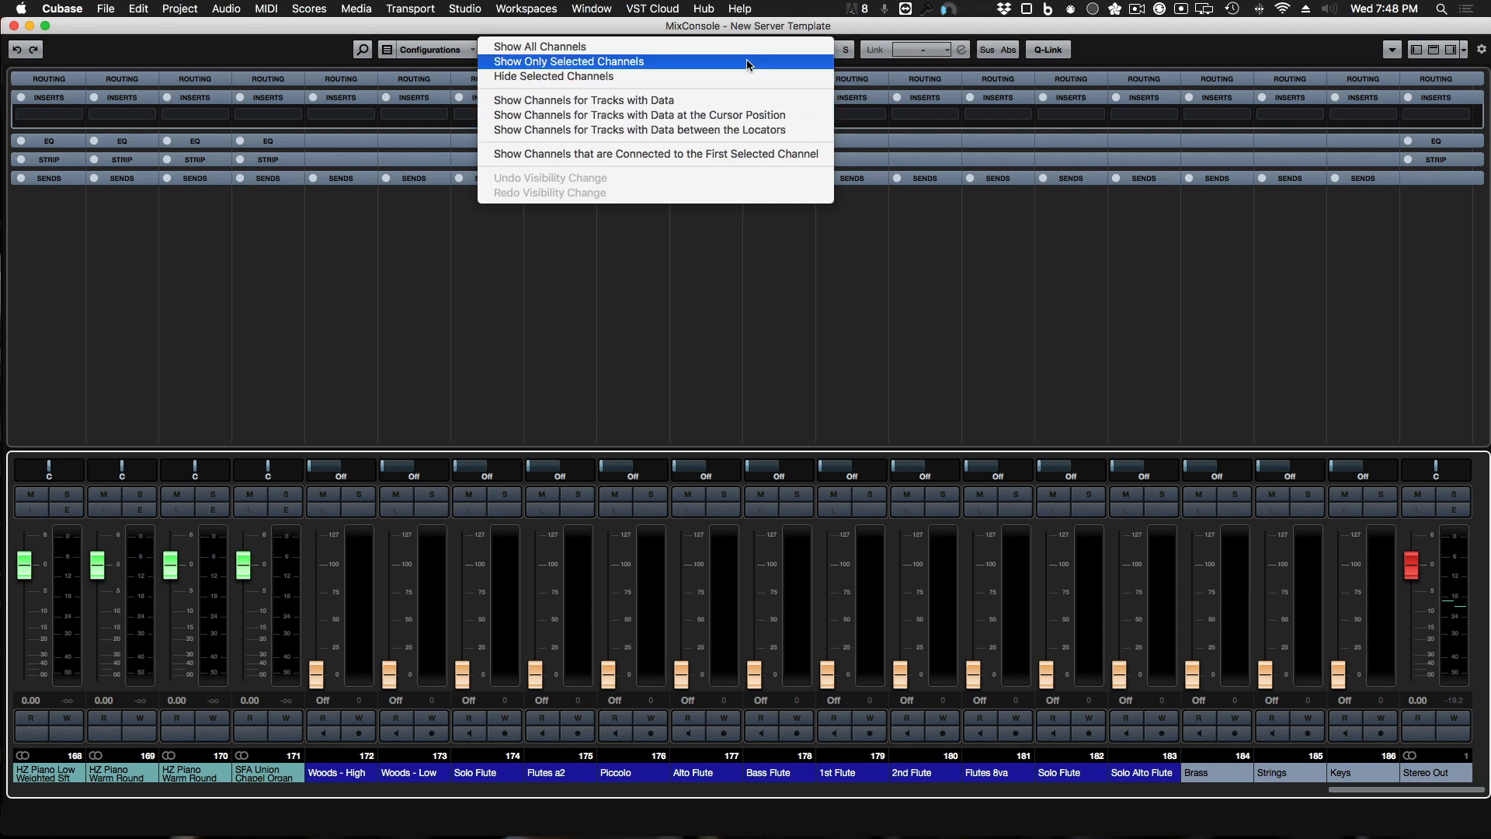
pyautogui.click(291, 54)
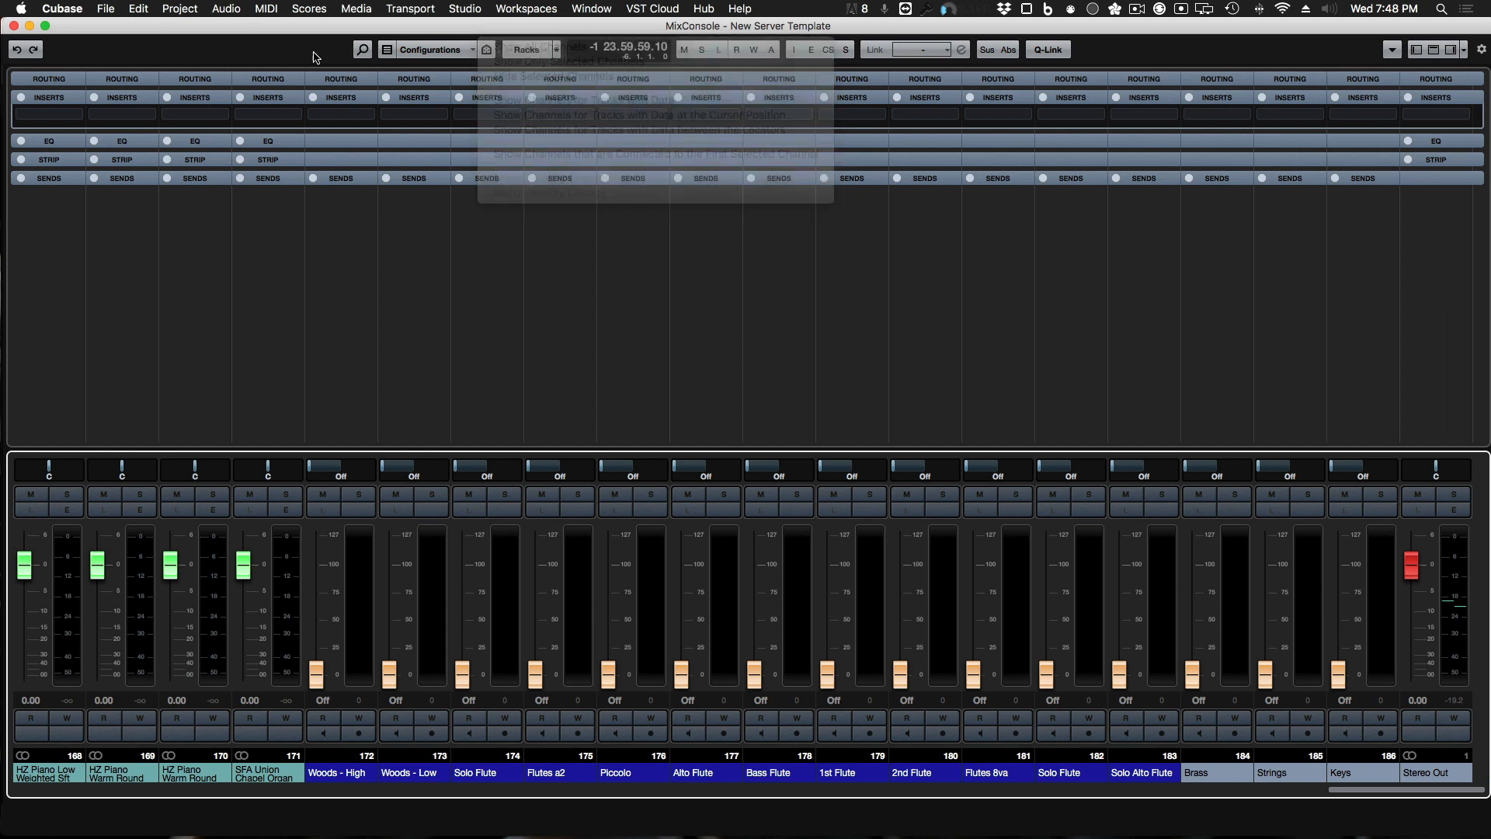
# Step: Filter the MixConsole channel types to show the input channels and hide the MIDI channels
pyautogui.click(363, 52)
pyautogui.click(363, 53)
pyautogui.click(388, 51)
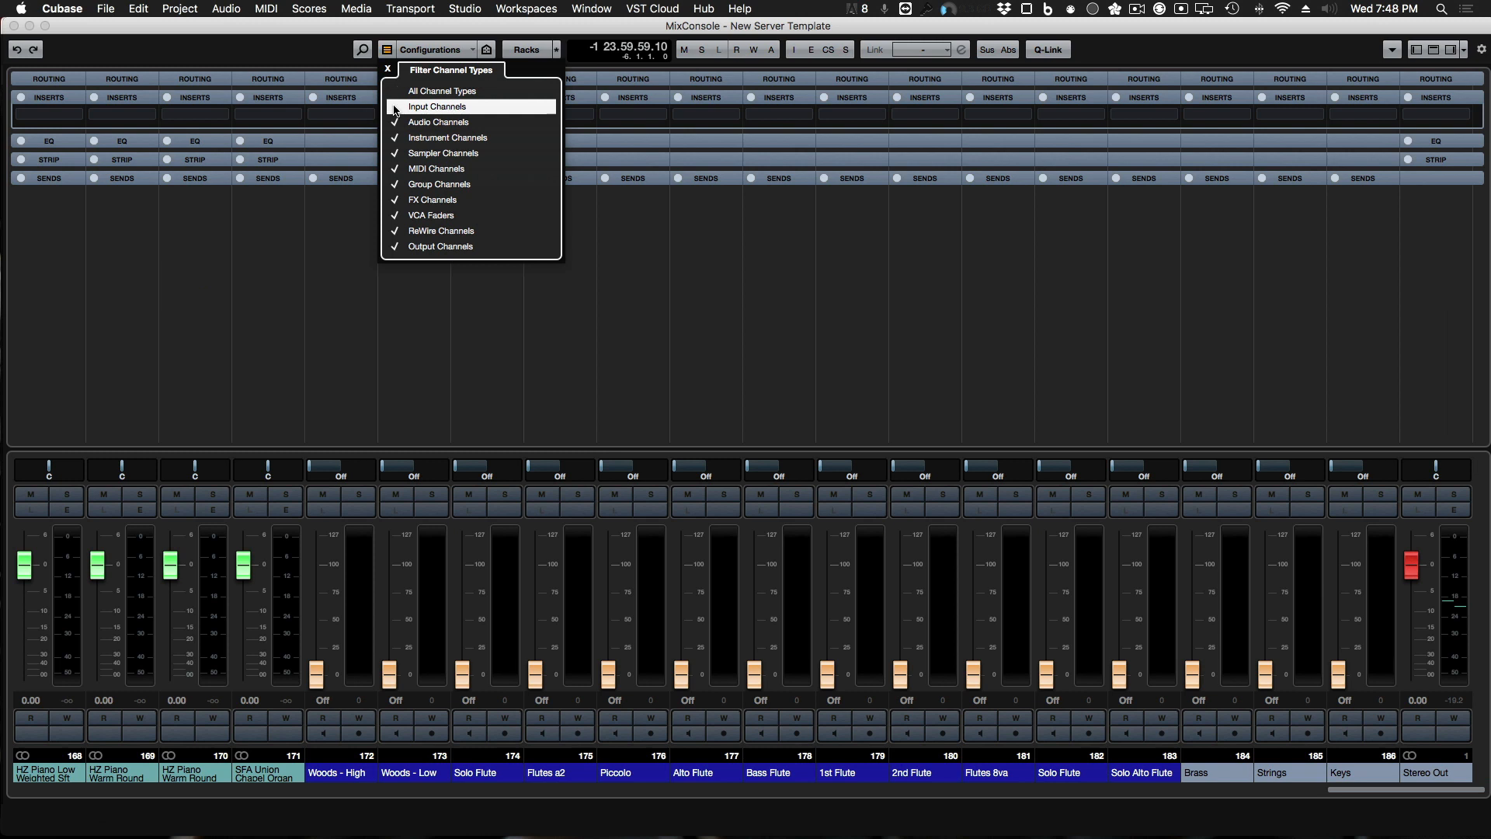
pyautogui.click(396, 108)
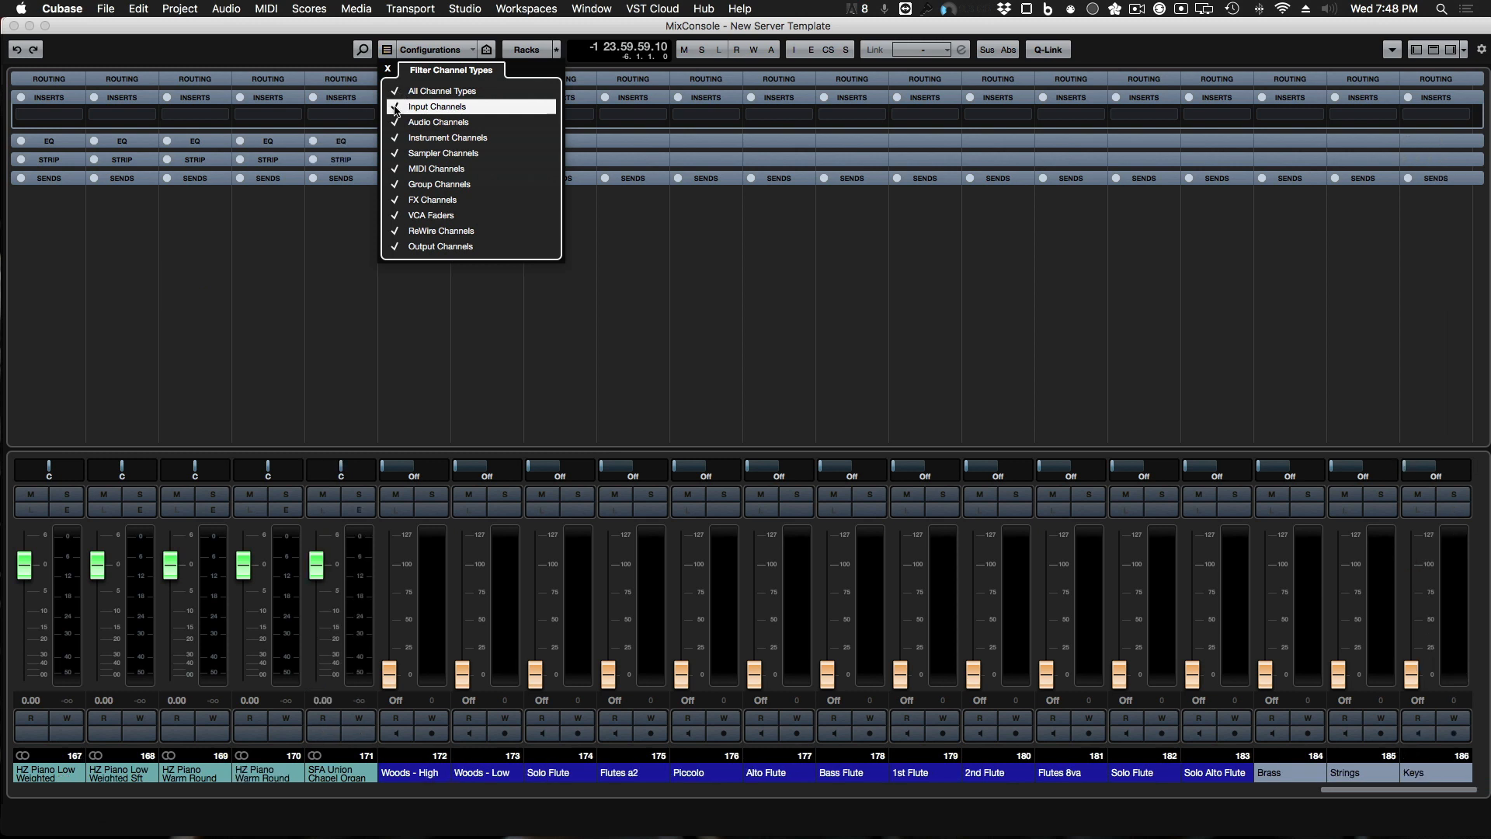
pyautogui.click(396, 111)
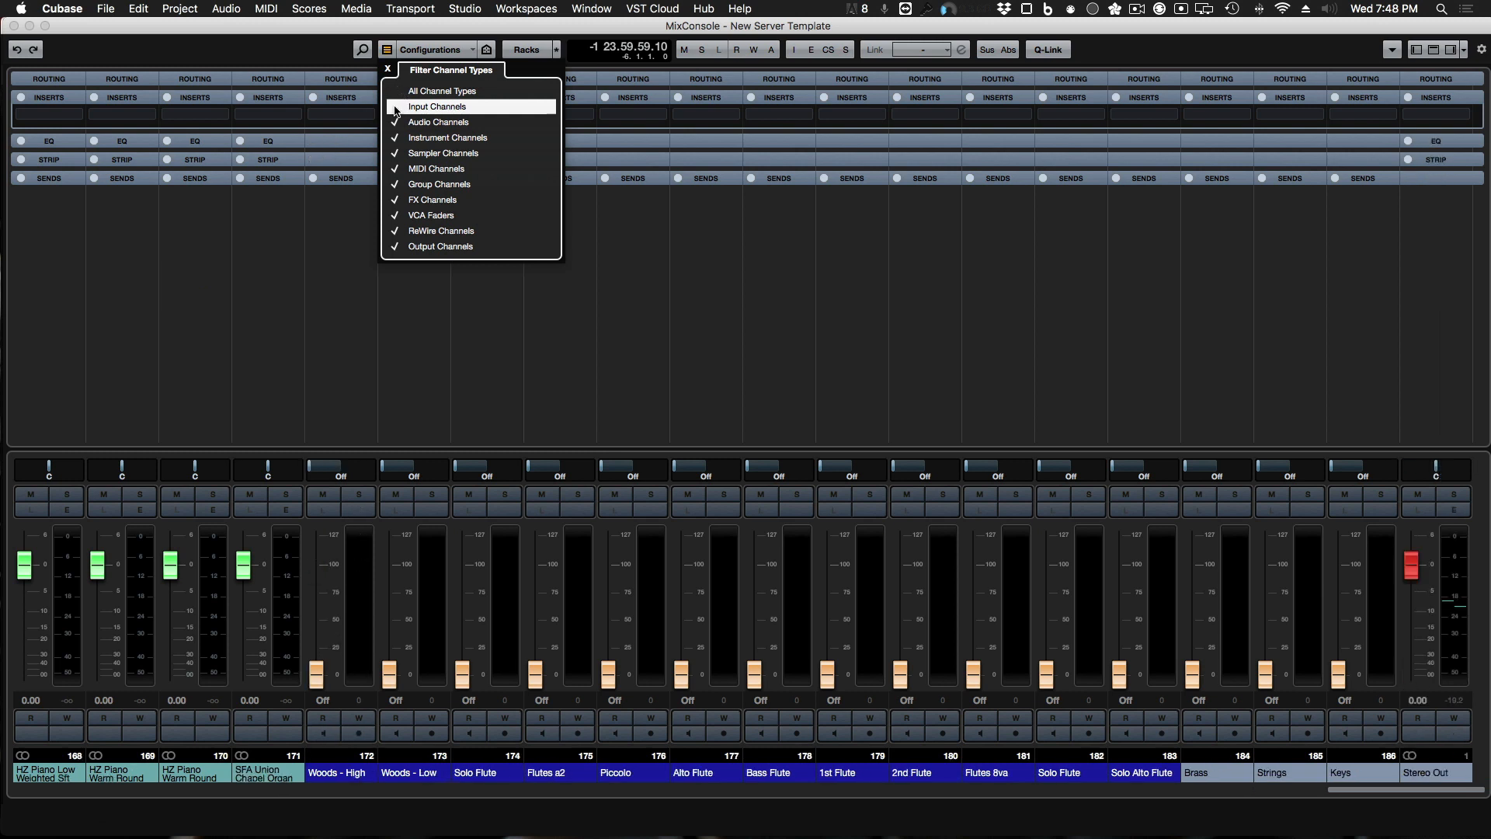
pyautogui.click(396, 110)
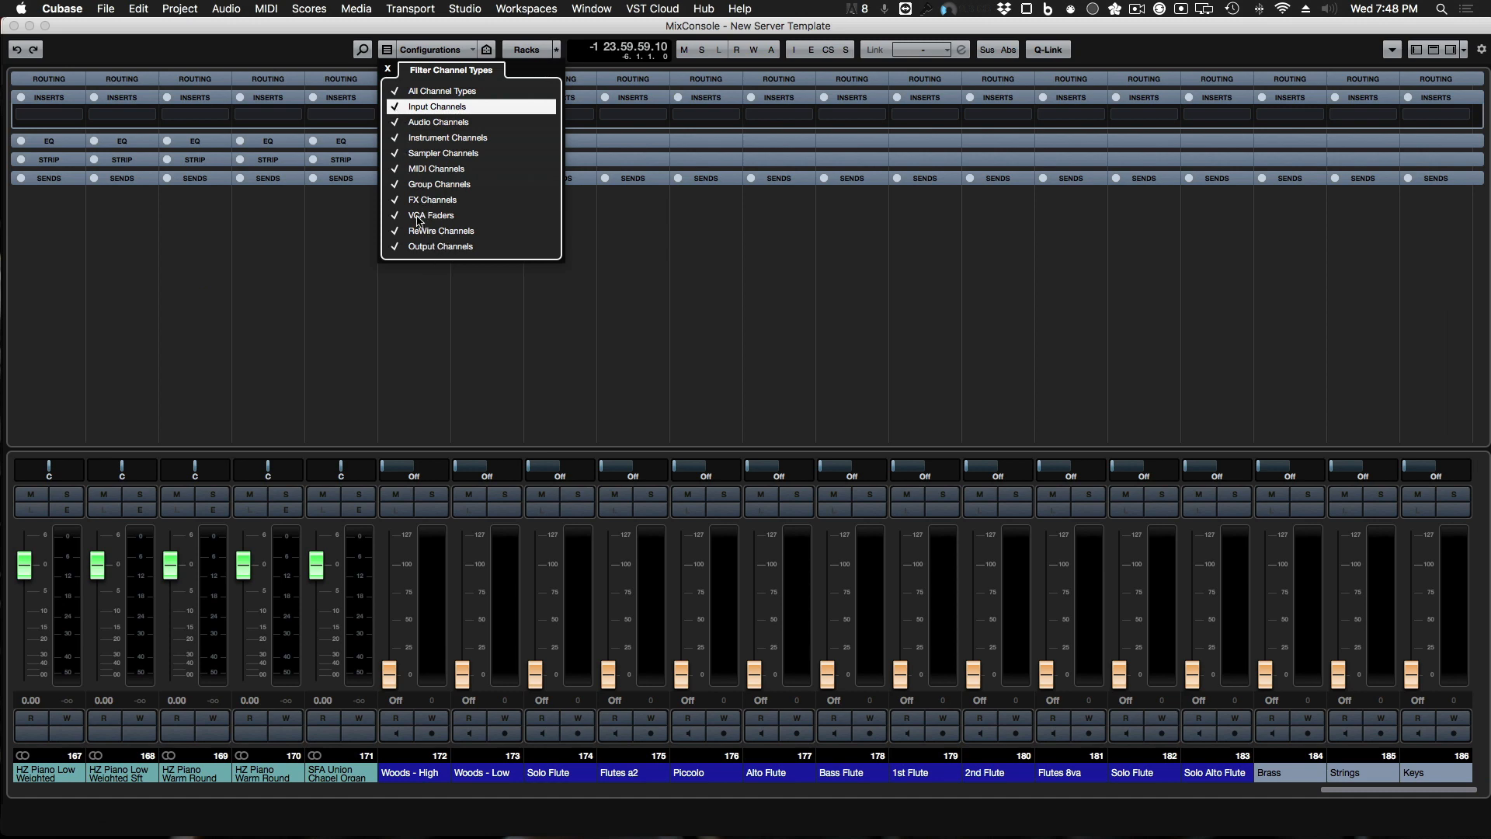
pyautogui.click(397, 170)
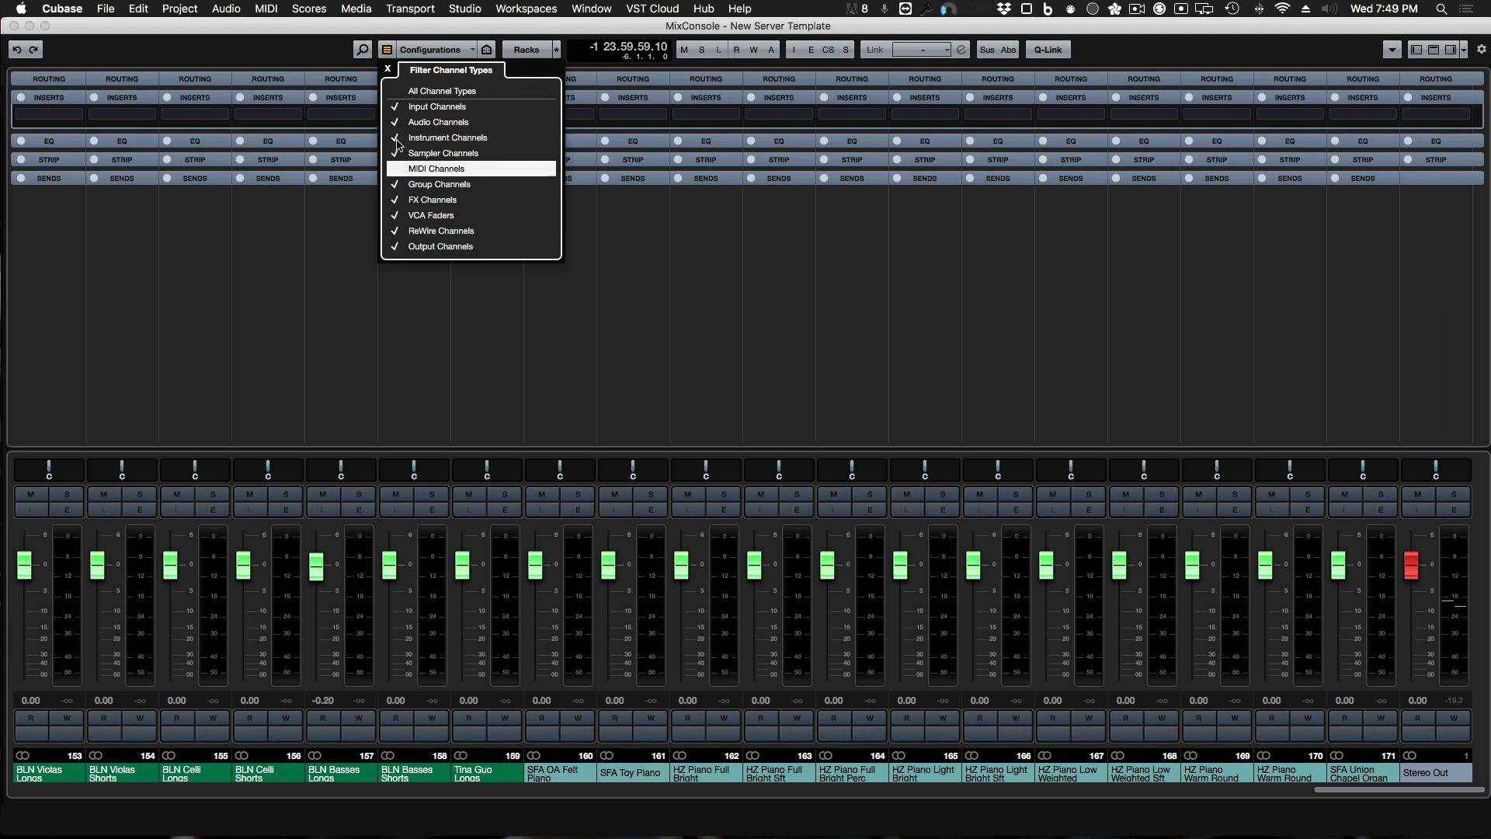
pyautogui.click(308, 49)
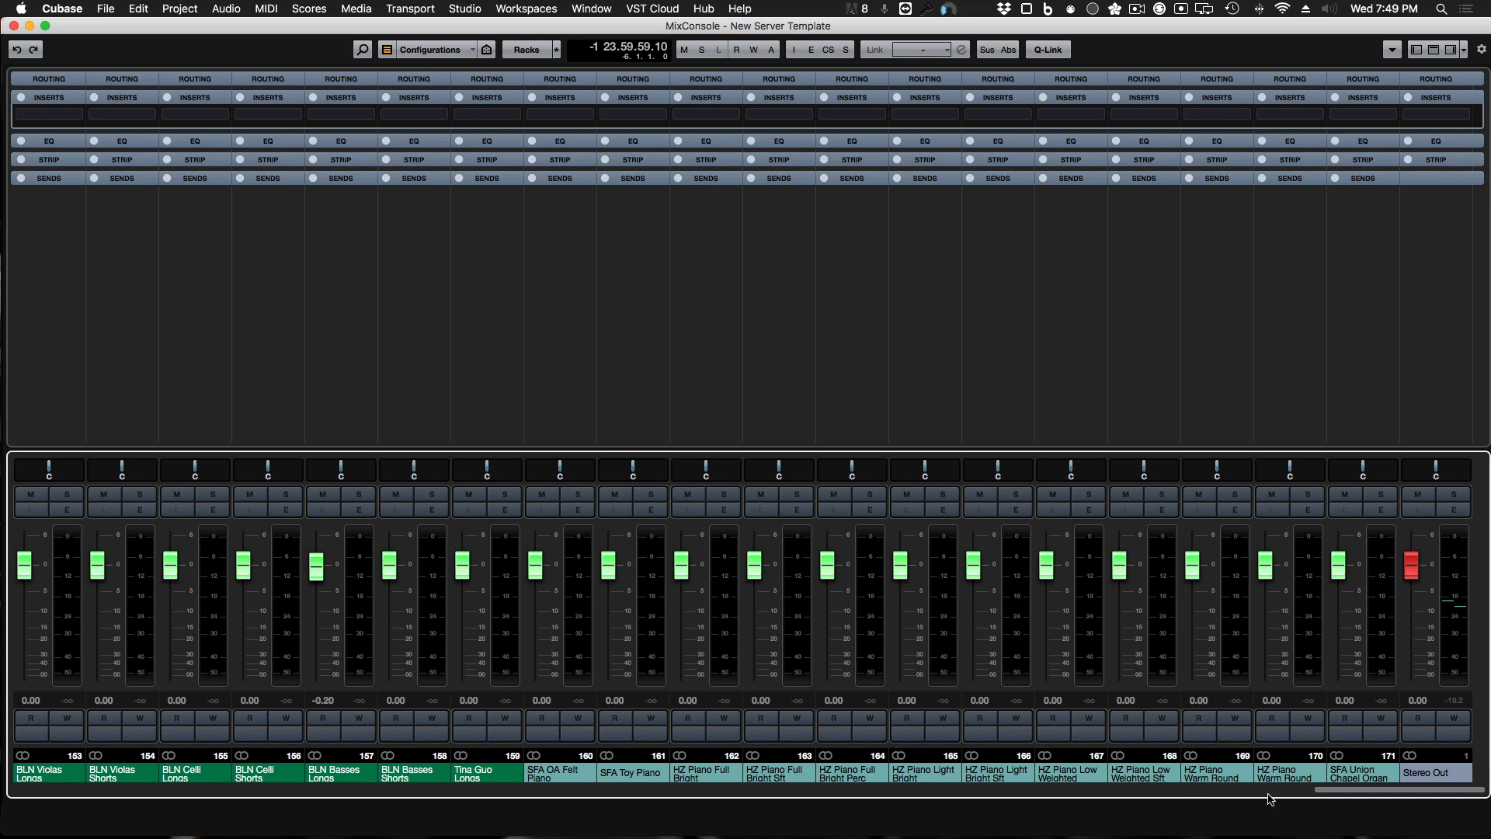
# Step: Select the first woodwind channel, ALBOne W Hi - Longs, at the start of the MixConsole
pyautogui.moveTo(1358, 792); pyautogui.dragTo(47, 811)
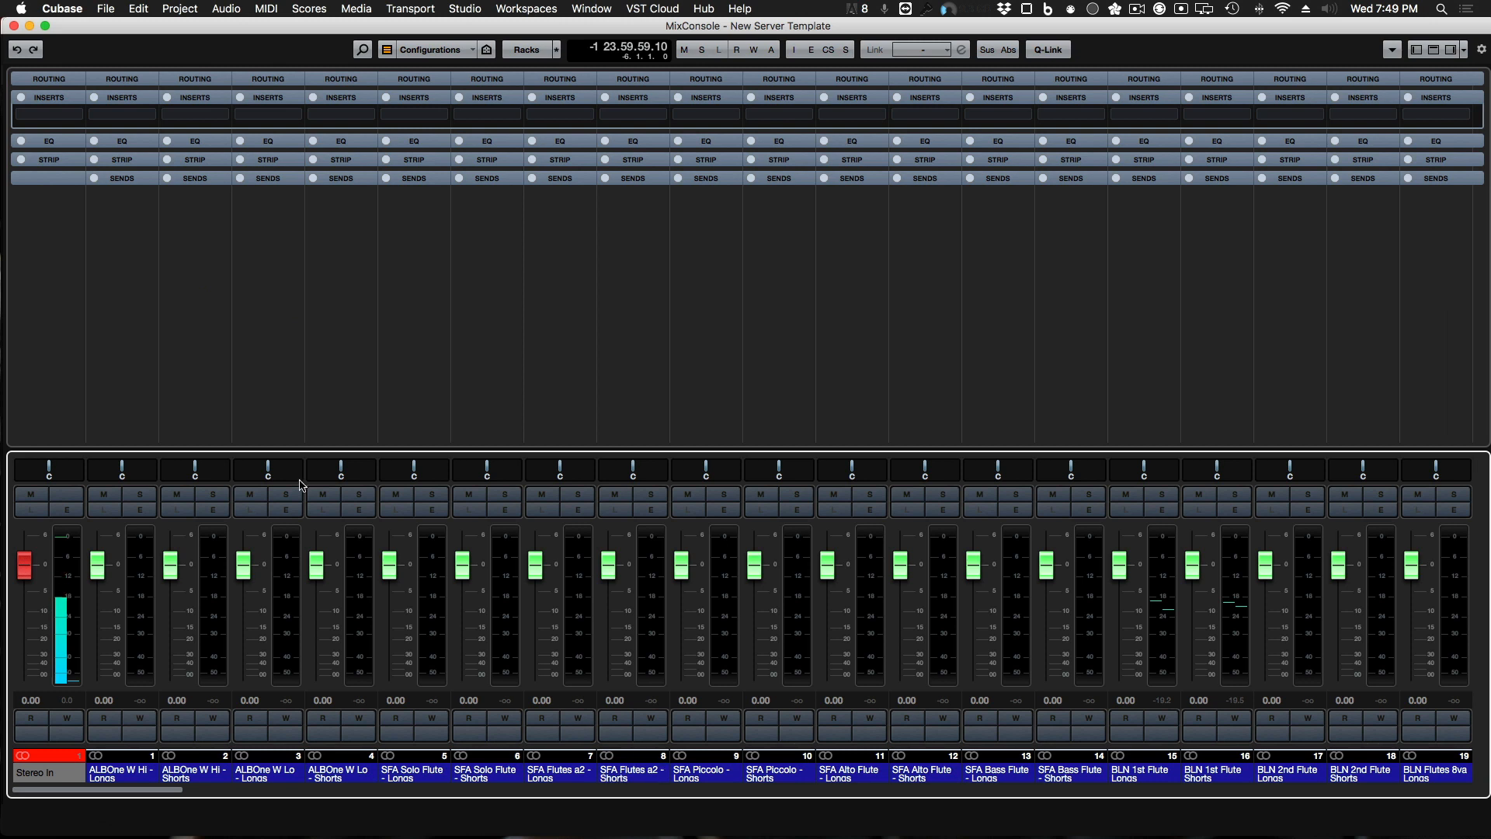
pyautogui.click(148, 419)
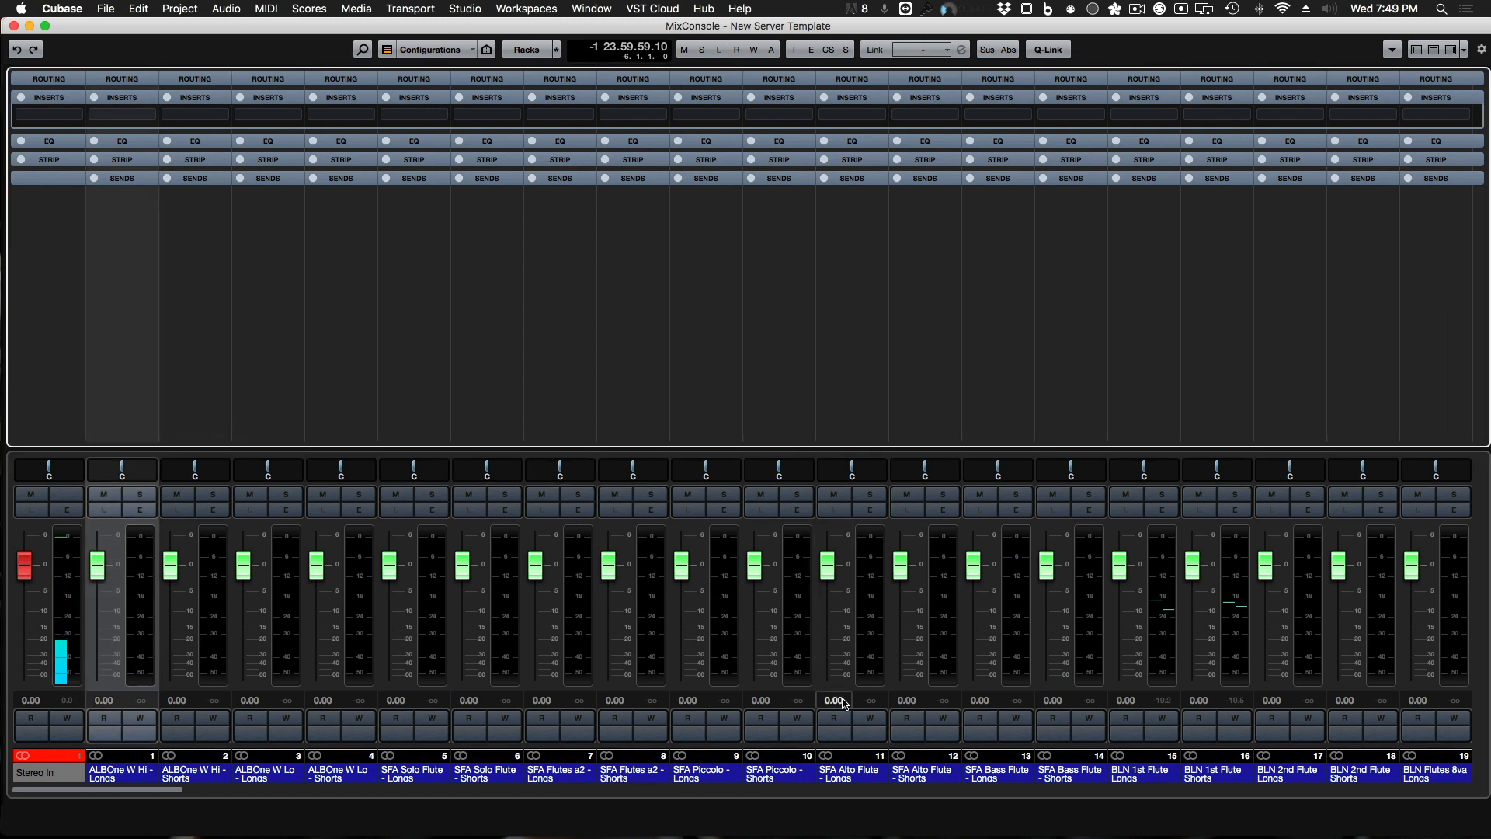
pyautogui.click(89, 794)
pyautogui.moveTo(89, 793); pyautogui.dragTo(16, 801)
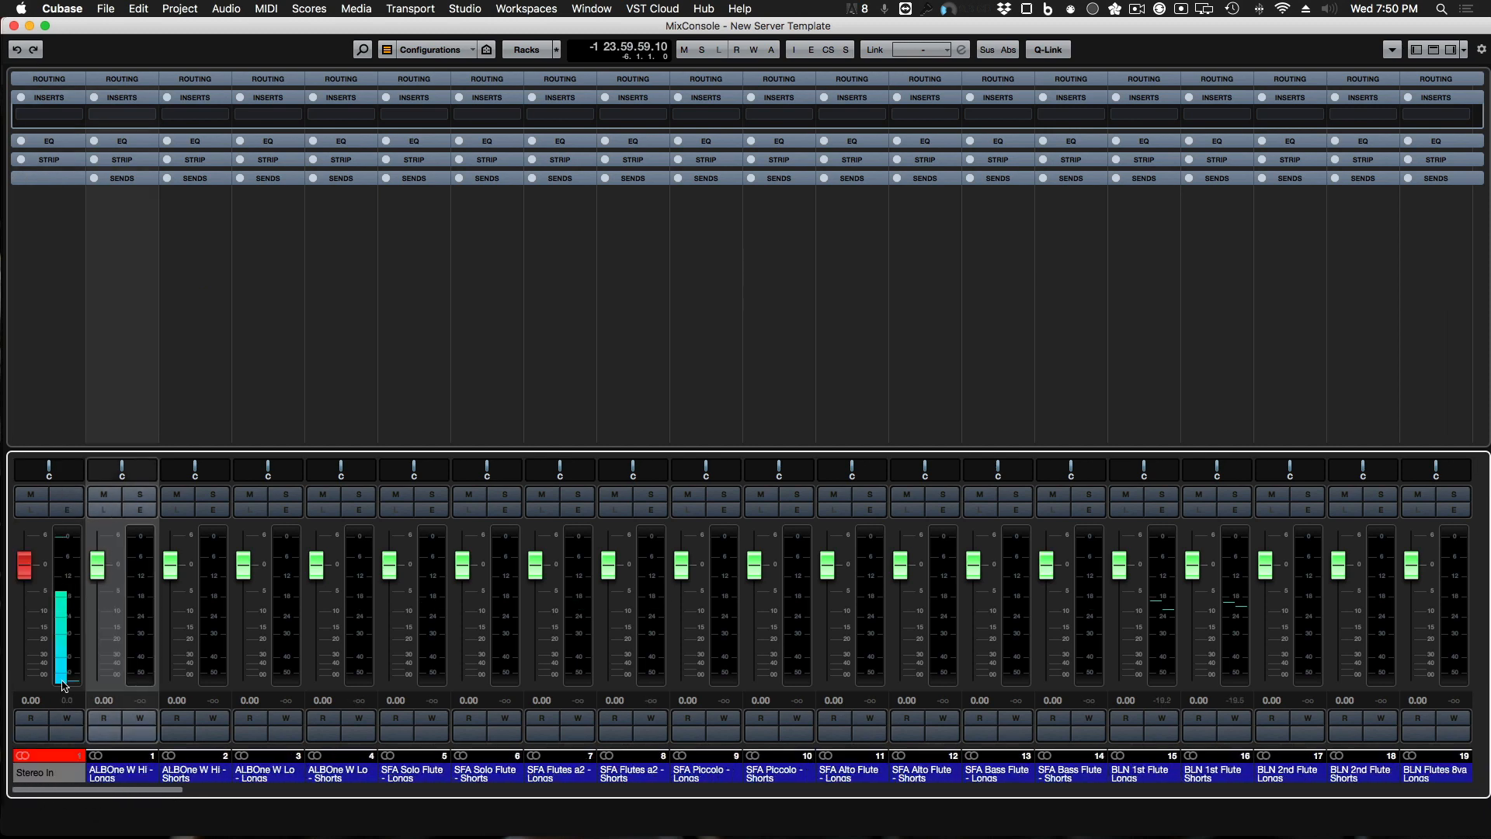
pyautogui.click(186, 388)
pyautogui.click(127, 388)
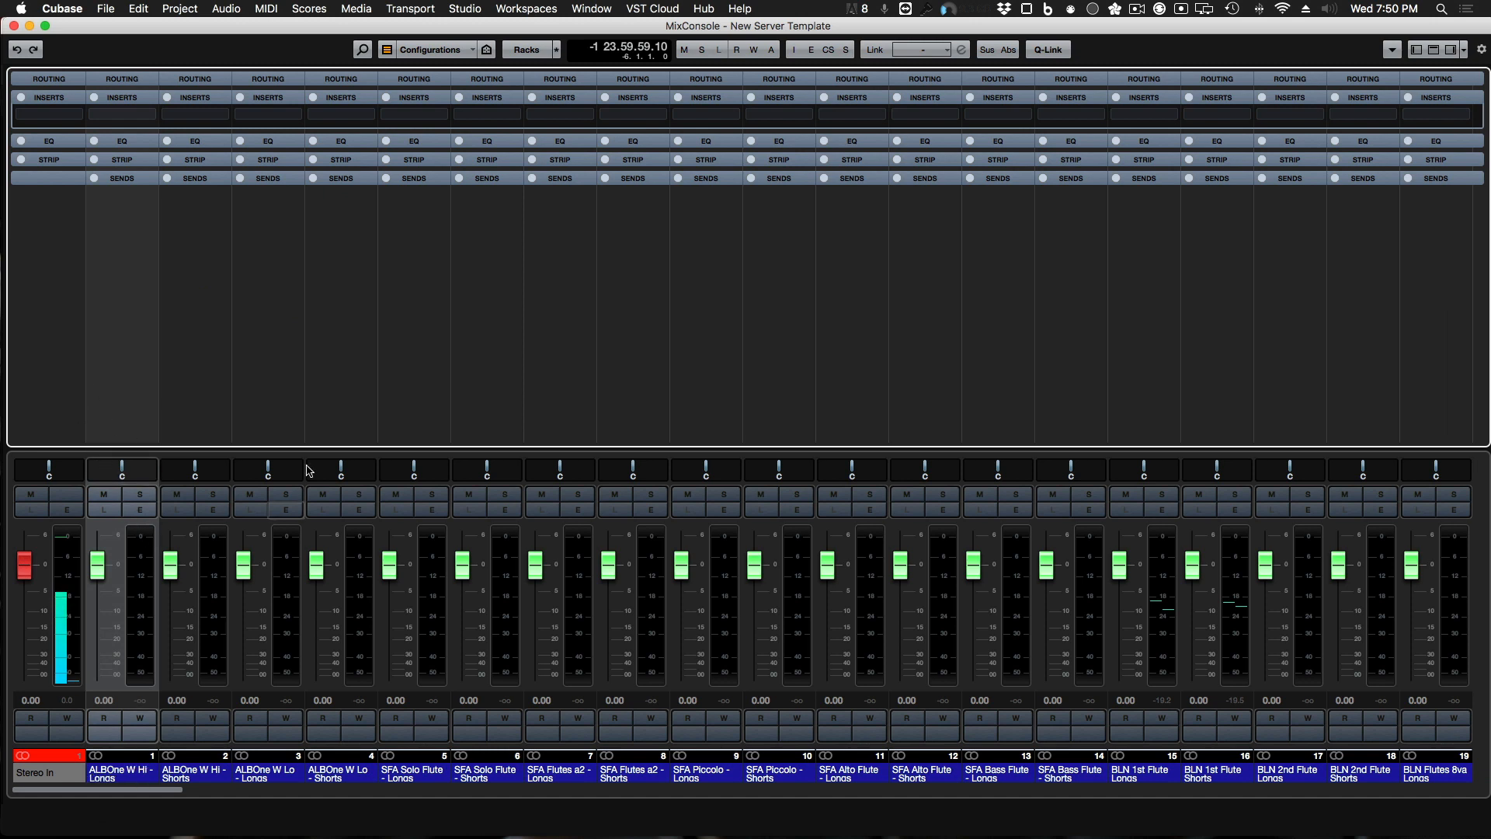
# Step: Add every Longs channel from ALBOne W Lo - Longs through BLN Flutes 8va Longs to the selection, skipping the Shorts
pyautogui.click(278, 405)
pyautogui.keyDown('super'); pyautogui.click(427, 394); pyautogui.keyUp('super')
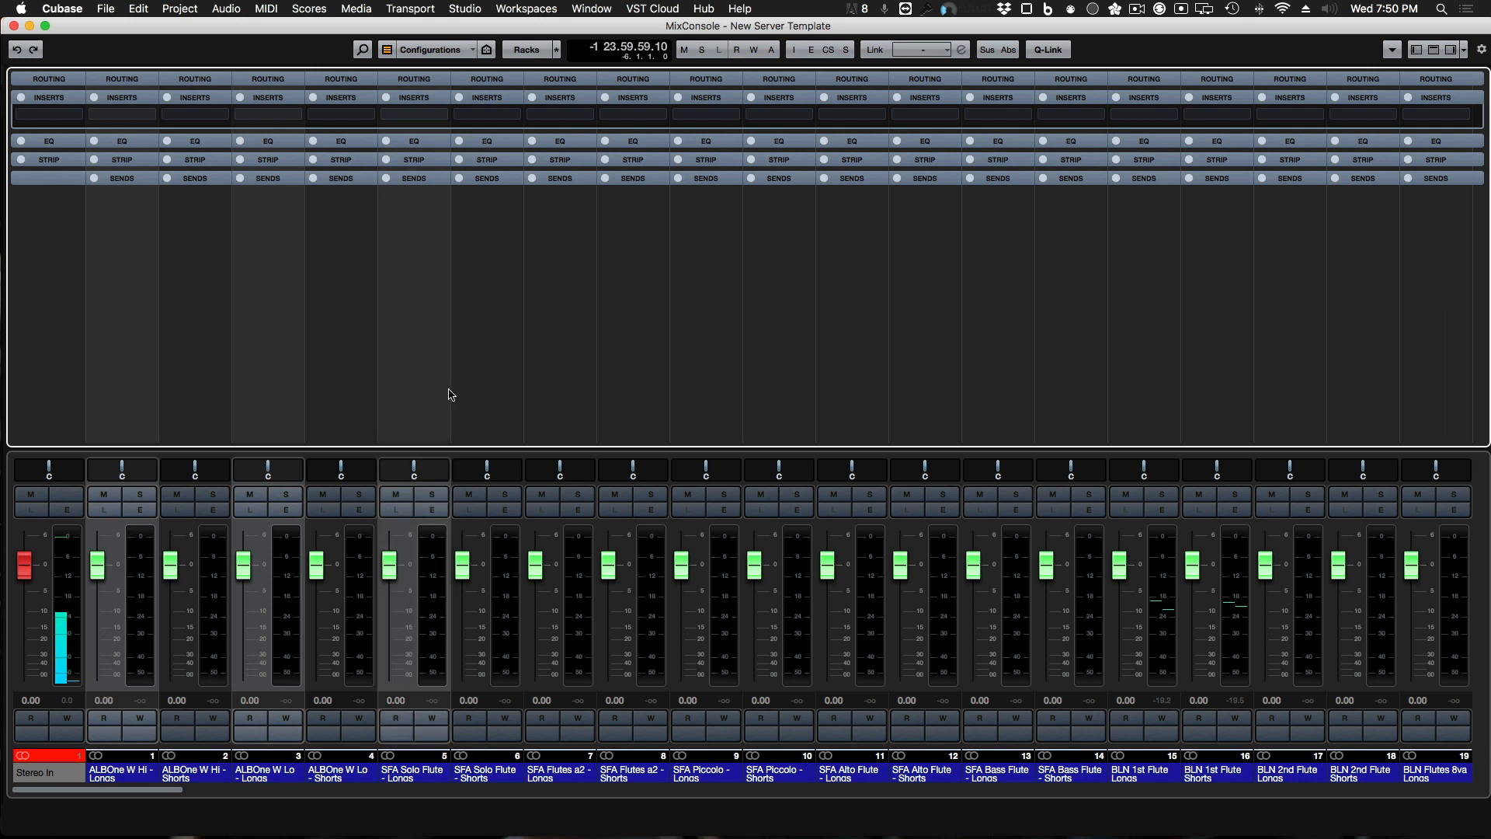
pyautogui.keyDown('super'); pyautogui.click(573, 382); pyautogui.keyUp('super')
pyautogui.keyDown('super'); pyautogui.click(697, 378); pyautogui.keyUp('super')
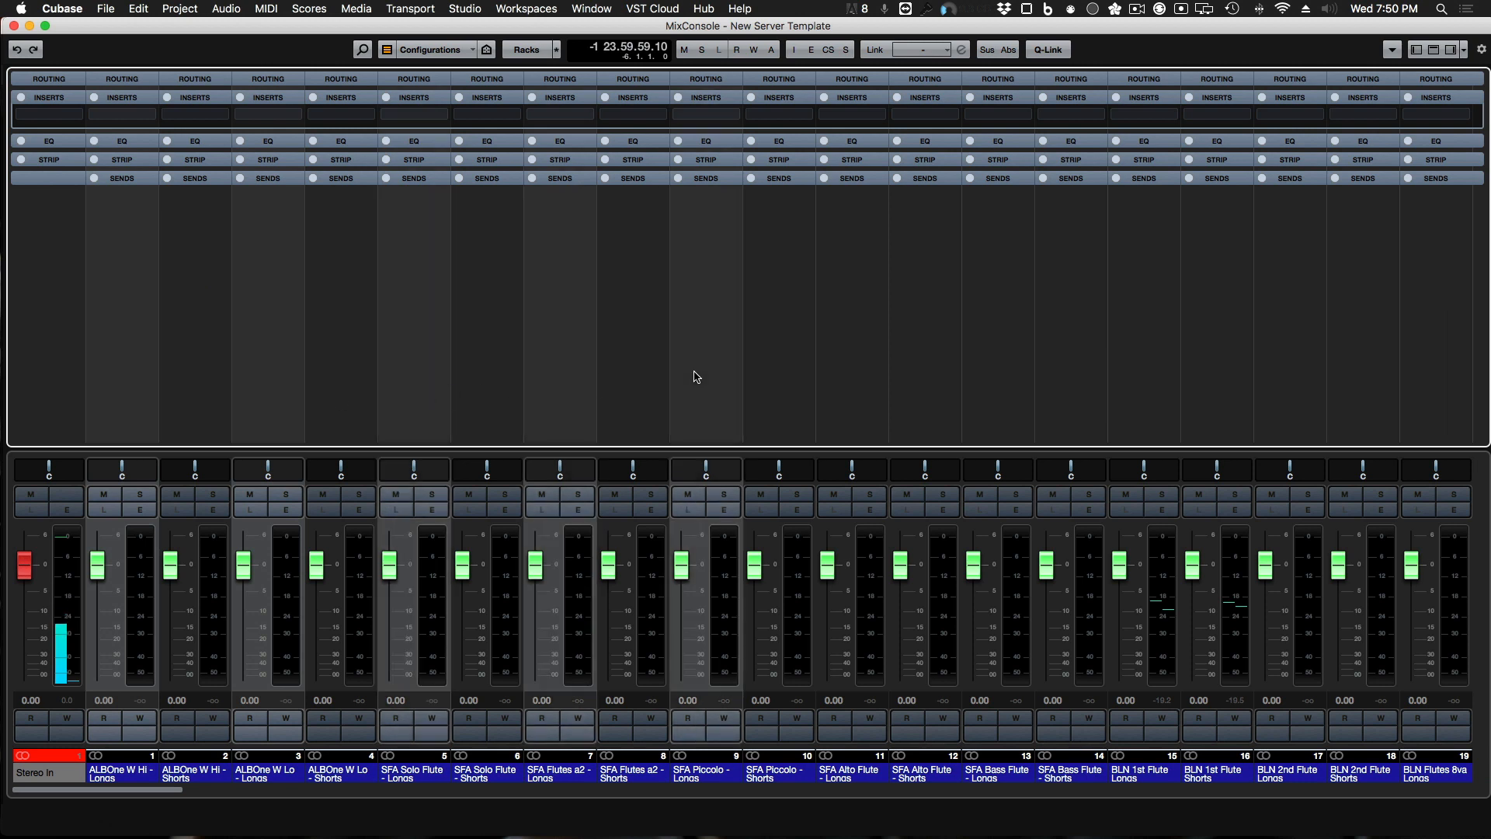
pyautogui.keyDown('super'); pyautogui.click(838, 366); pyautogui.keyUp('super')
pyautogui.keyDown('super'); pyautogui.click(987, 366); pyautogui.keyUp('super')
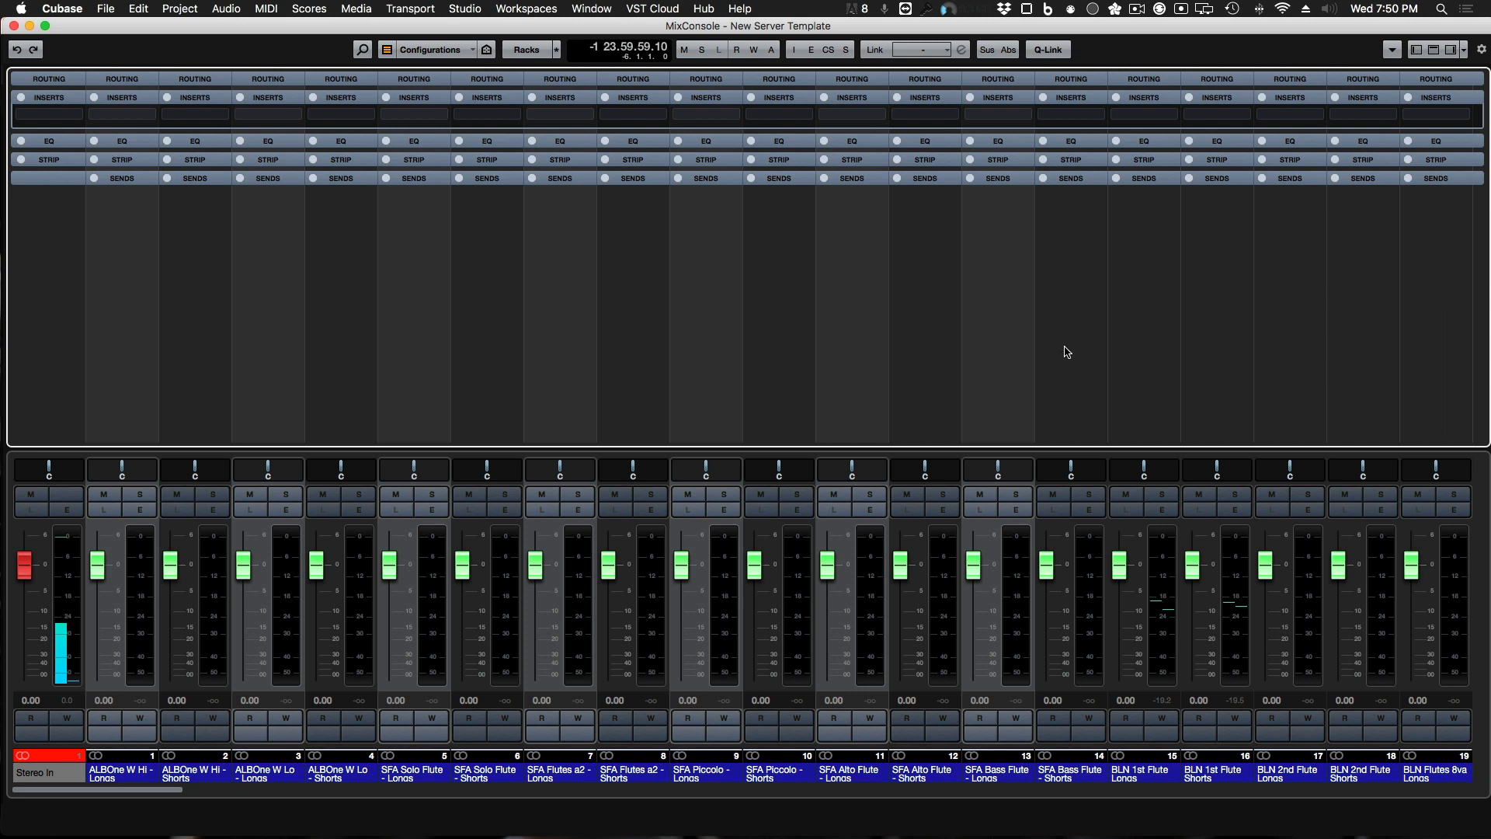
pyautogui.keyDown('super'); pyautogui.click(1150, 315); pyautogui.keyUp('super')
pyautogui.keyDown('super'); pyautogui.click(1287, 313); pyautogui.keyUp('super')
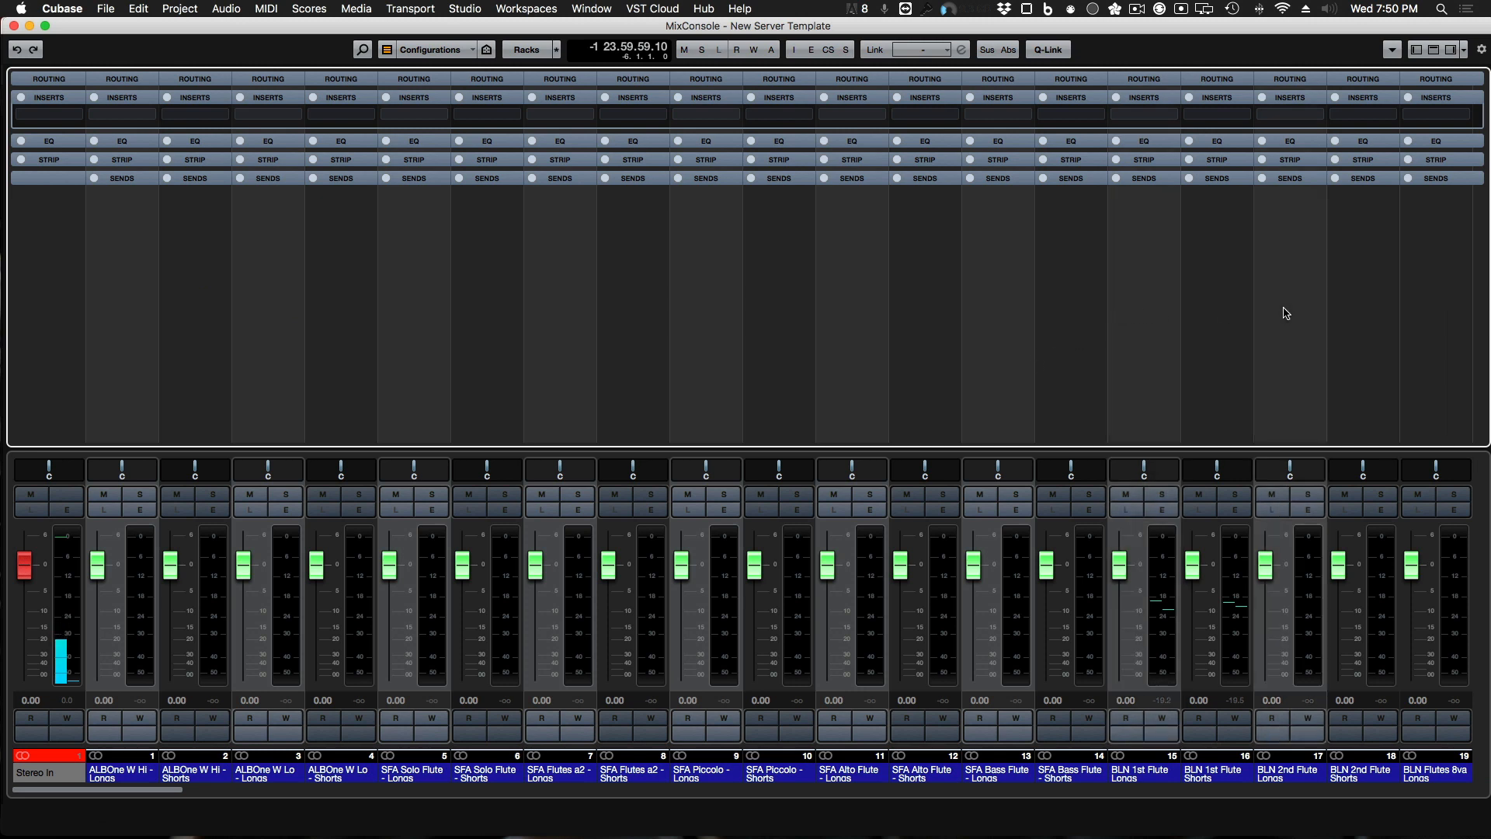
pyautogui.keyDown('super'); pyautogui.click(1458, 322); pyautogui.keyUp('super')
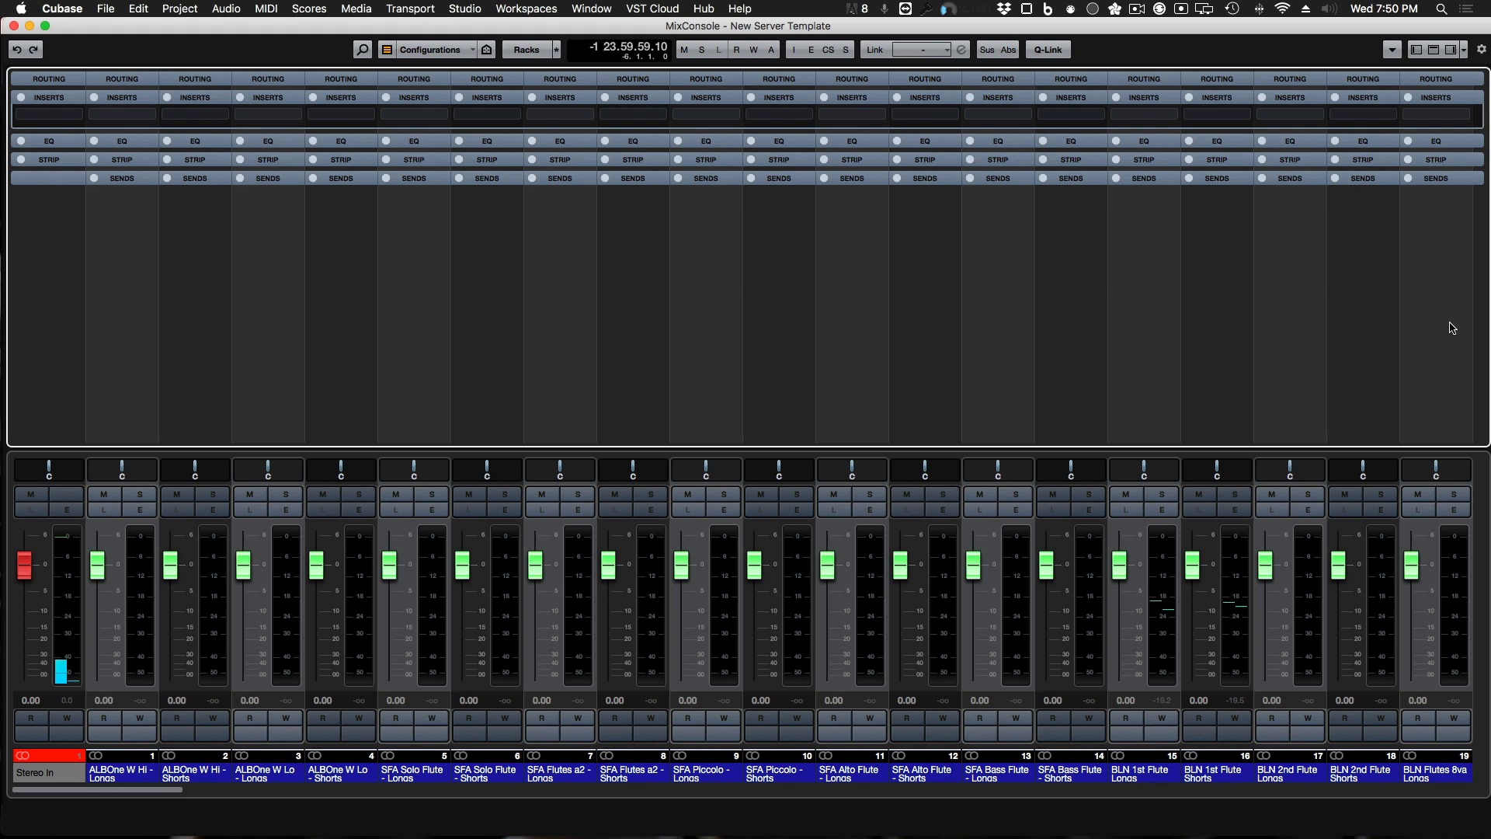
# Step: Extend the selection with the Longs channels from BLN Solo Flute through BLN Clarinet Ens, leaving out the Shorts
pyautogui.hscroll(10, 1392, 450)
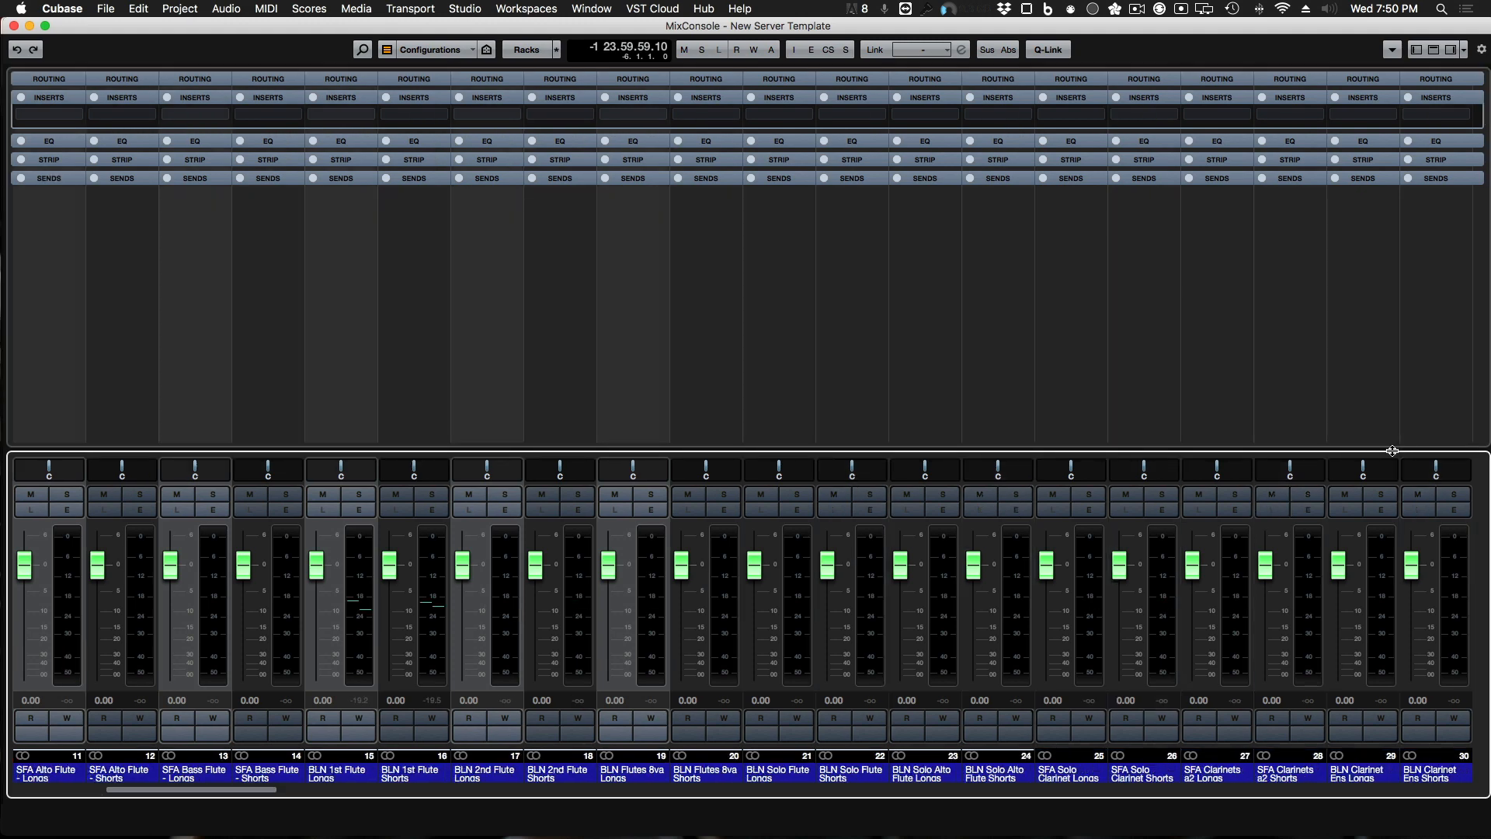
pyautogui.keyDown('super'); pyautogui.click(791, 370); pyautogui.keyUp('super')
pyautogui.keyDown('super'); pyautogui.click(914, 357); pyautogui.keyUp('super')
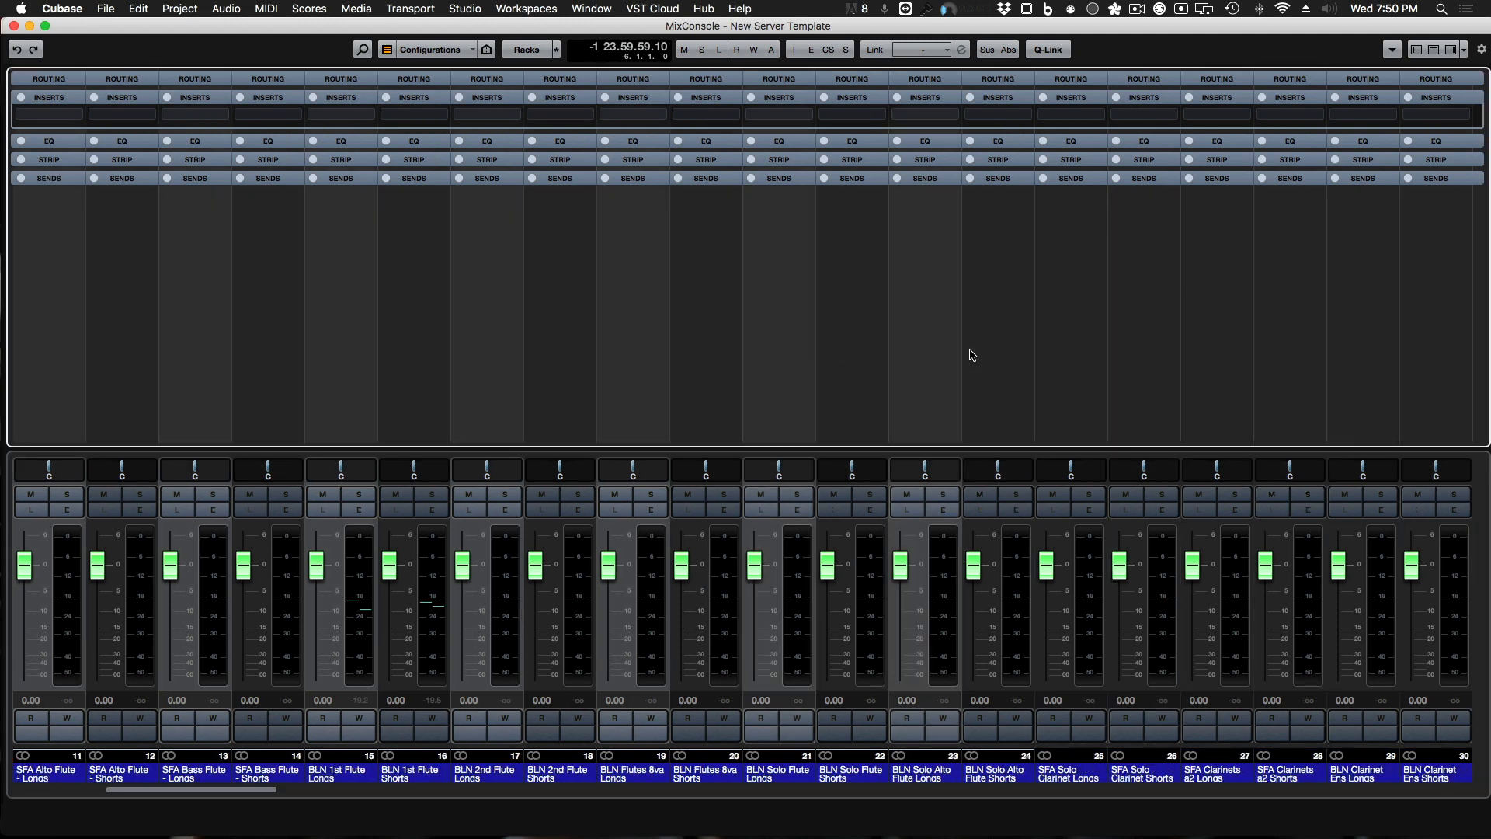
pyautogui.keyDown('super'); pyautogui.click(1061, 340); pyautogui.keyUp('super')
pyautogui.keyDown('super'); pyautogui.click(1209, 328); pyautogui.keyUp('super')
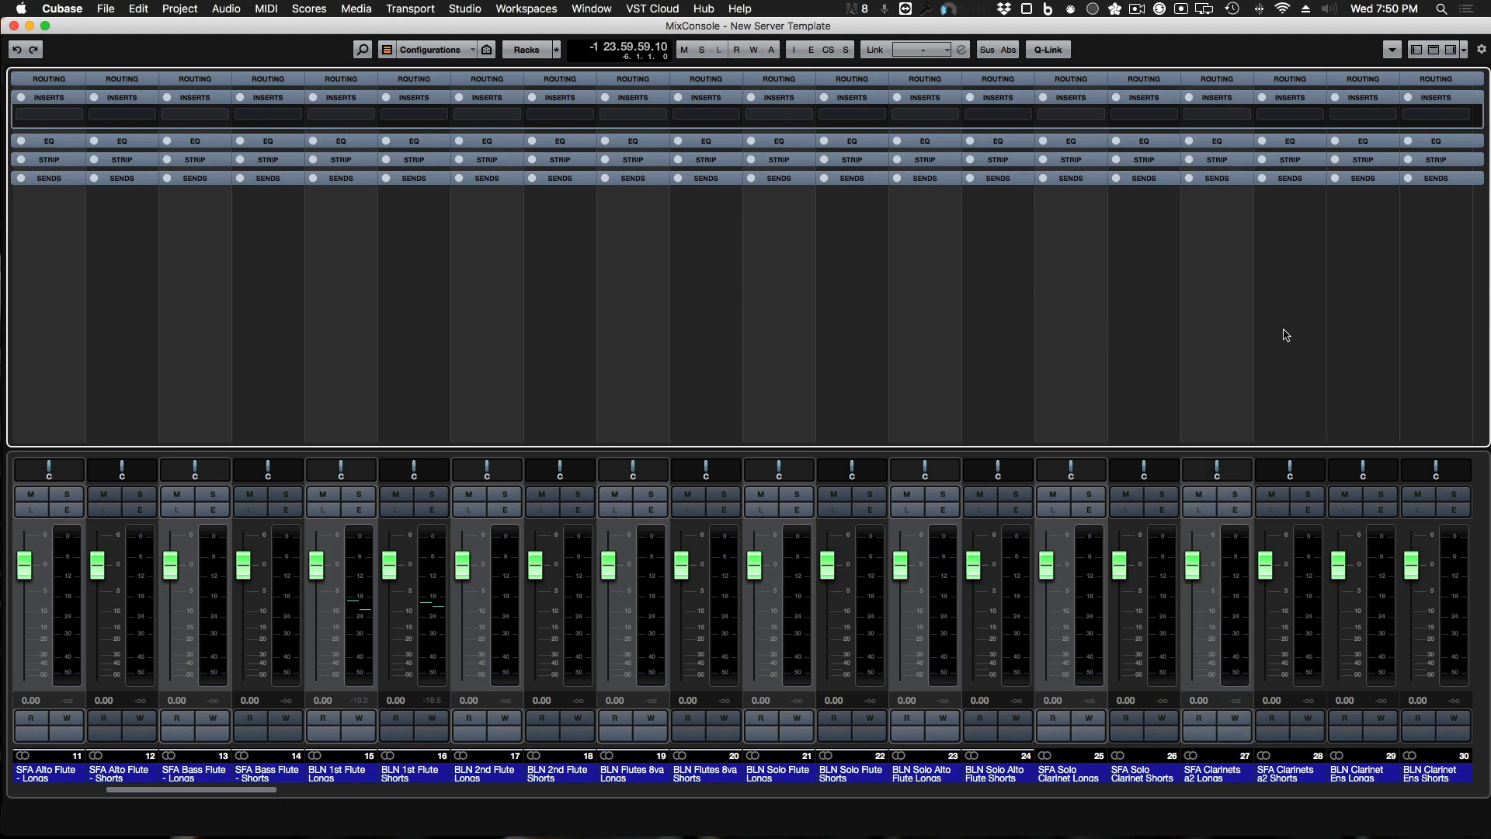
pyautogui.keyDown('super'); pyautogui.click(1364, 335); pyautogui.keyUp('super')
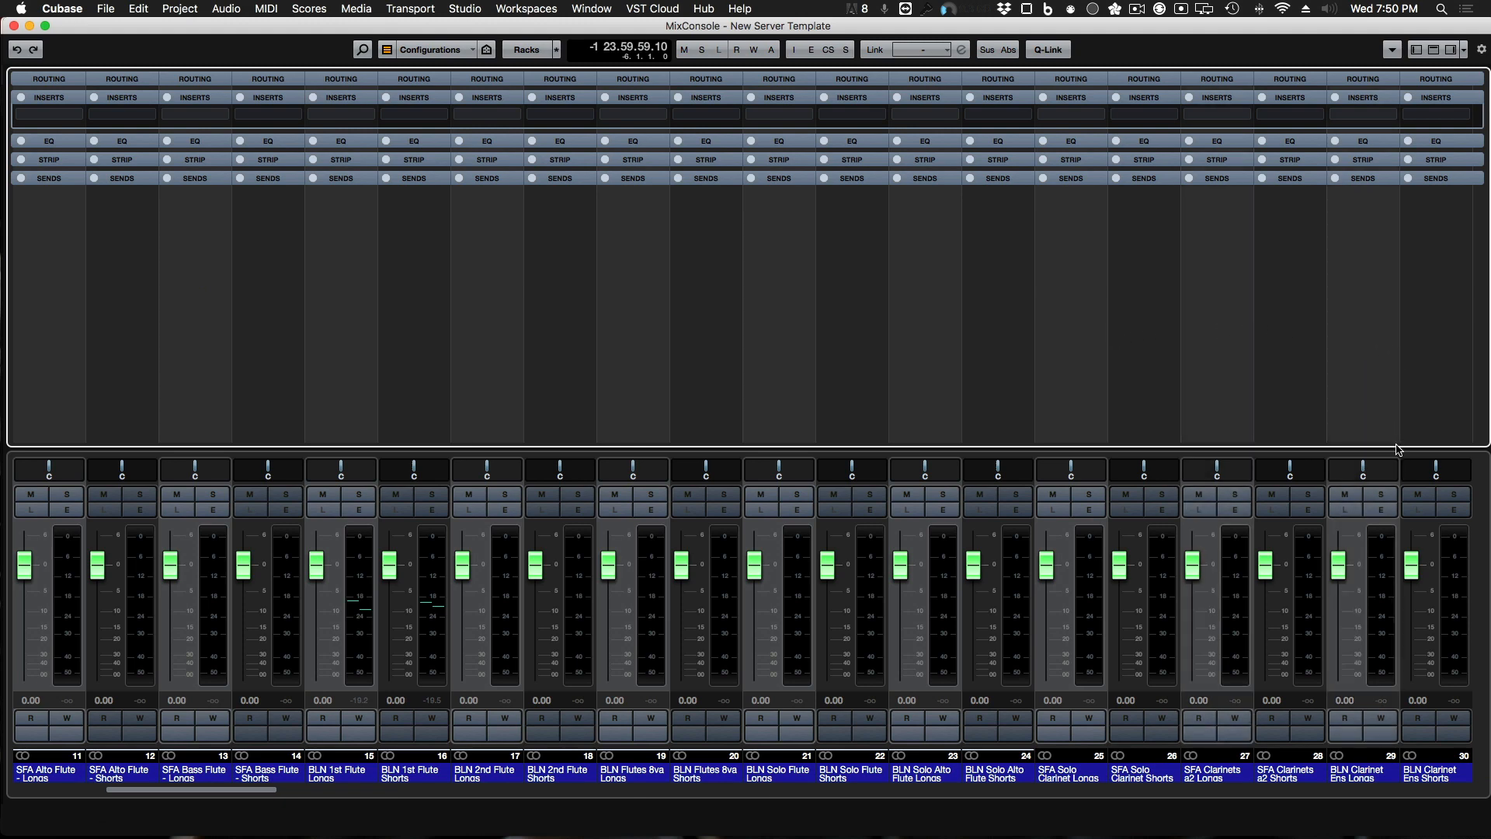
# Step: Add the Longs channels from BLN 1st Clarinet through the oboes to BLN Bass Clarinet to the selection
pyautogui.hscroll(8, 1398, 450)
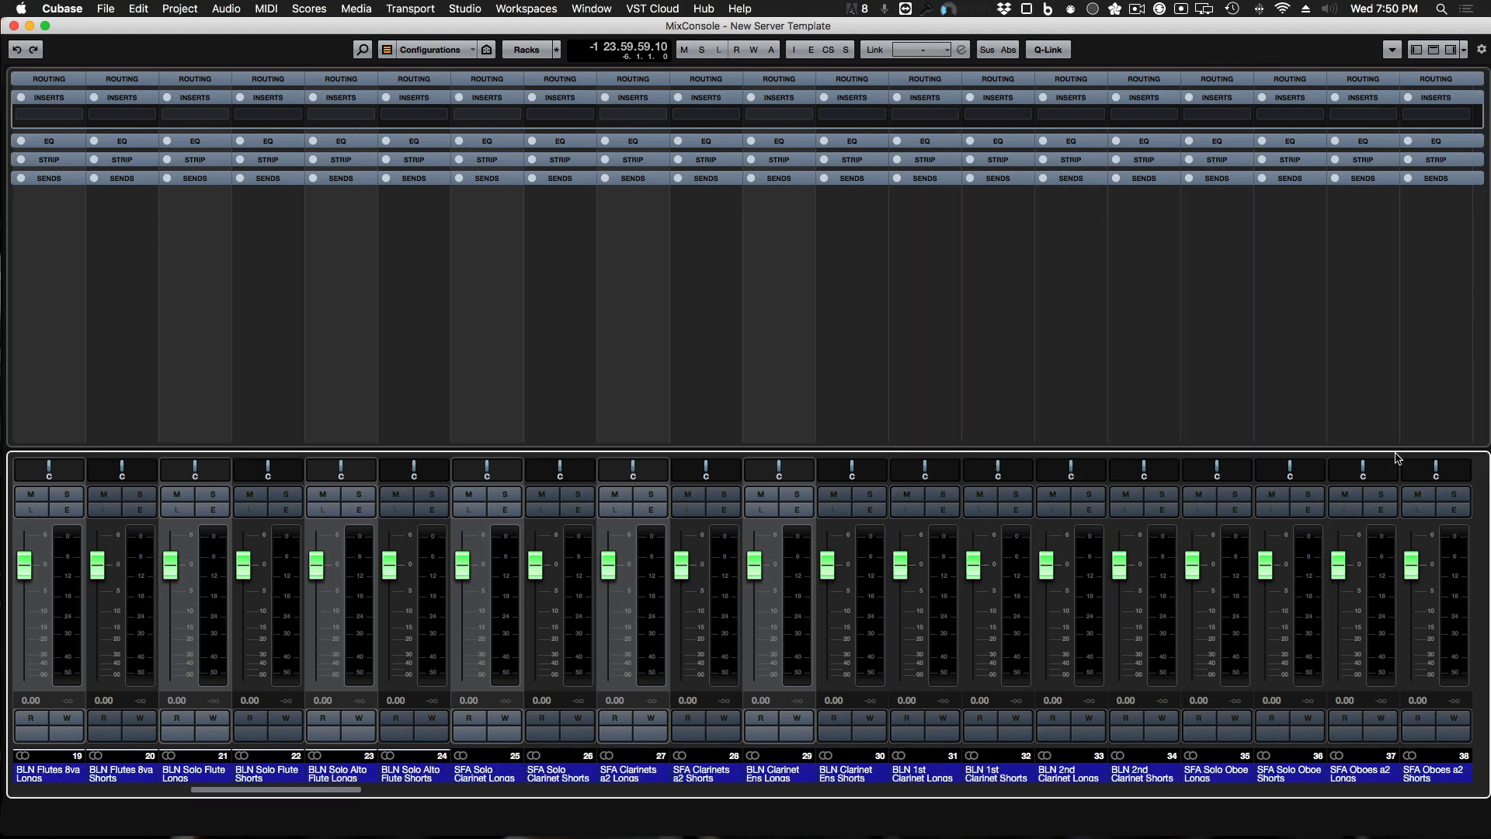
pyautogui.keyDown('super'); pyautogui.click(369, 346); pyautogui.keyUp('super')
pyautogui.keyDown('super'); pyautogui.click(497, 340); pyautogui.keyUp('super')
pyautogui.keyDown('super'); pyautogui.click(656, 336); pyautogui.keyUp('super')
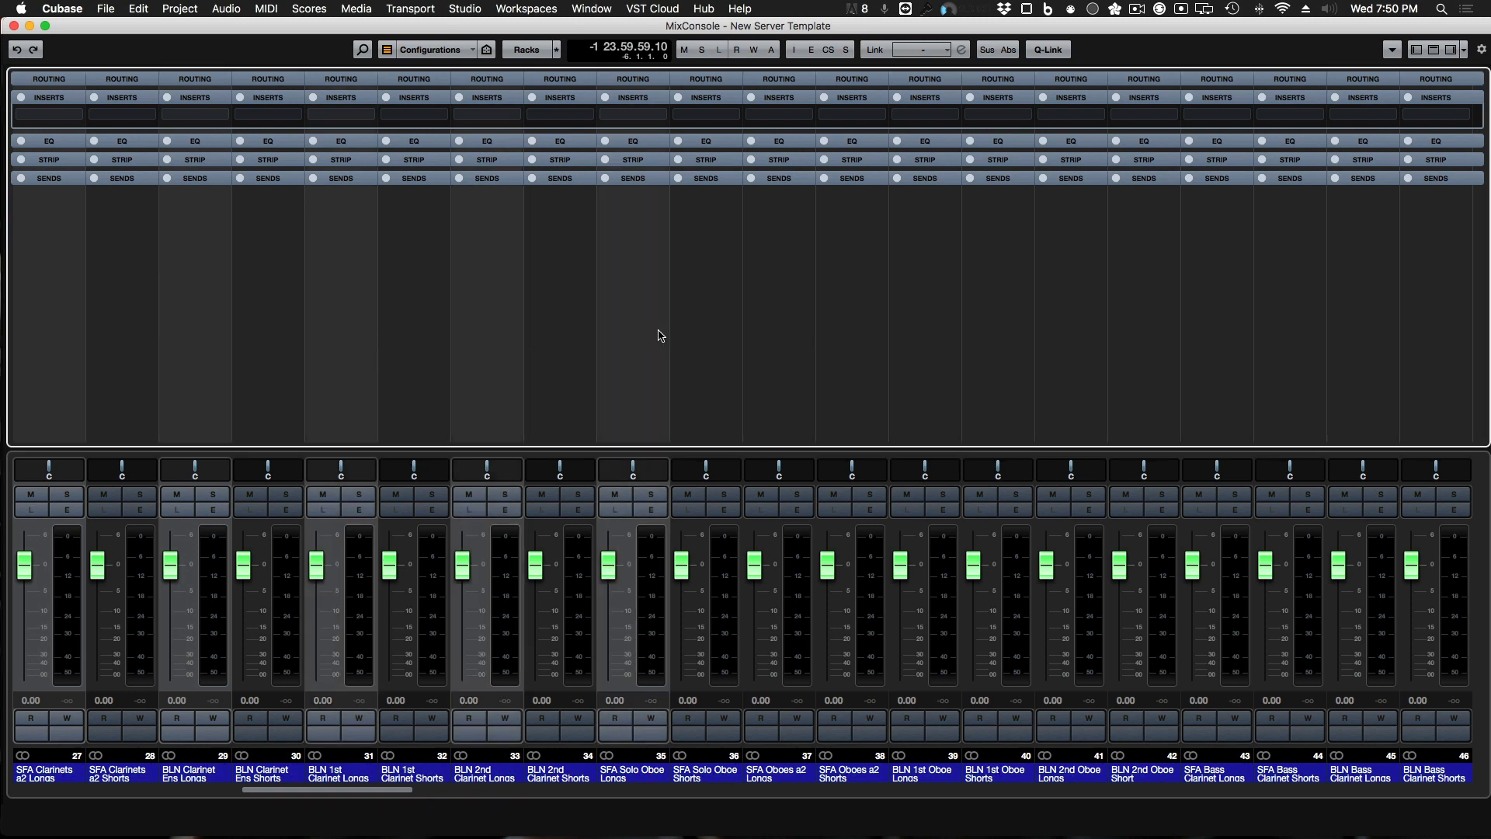
pyautogui.keyDown('super'); pyautogui.click(776, 340); pyautogui.keyUp('super')
pyautogui.keyDown('super'); pyautogui.click(908, 327); pyautogui.keyUp('super')
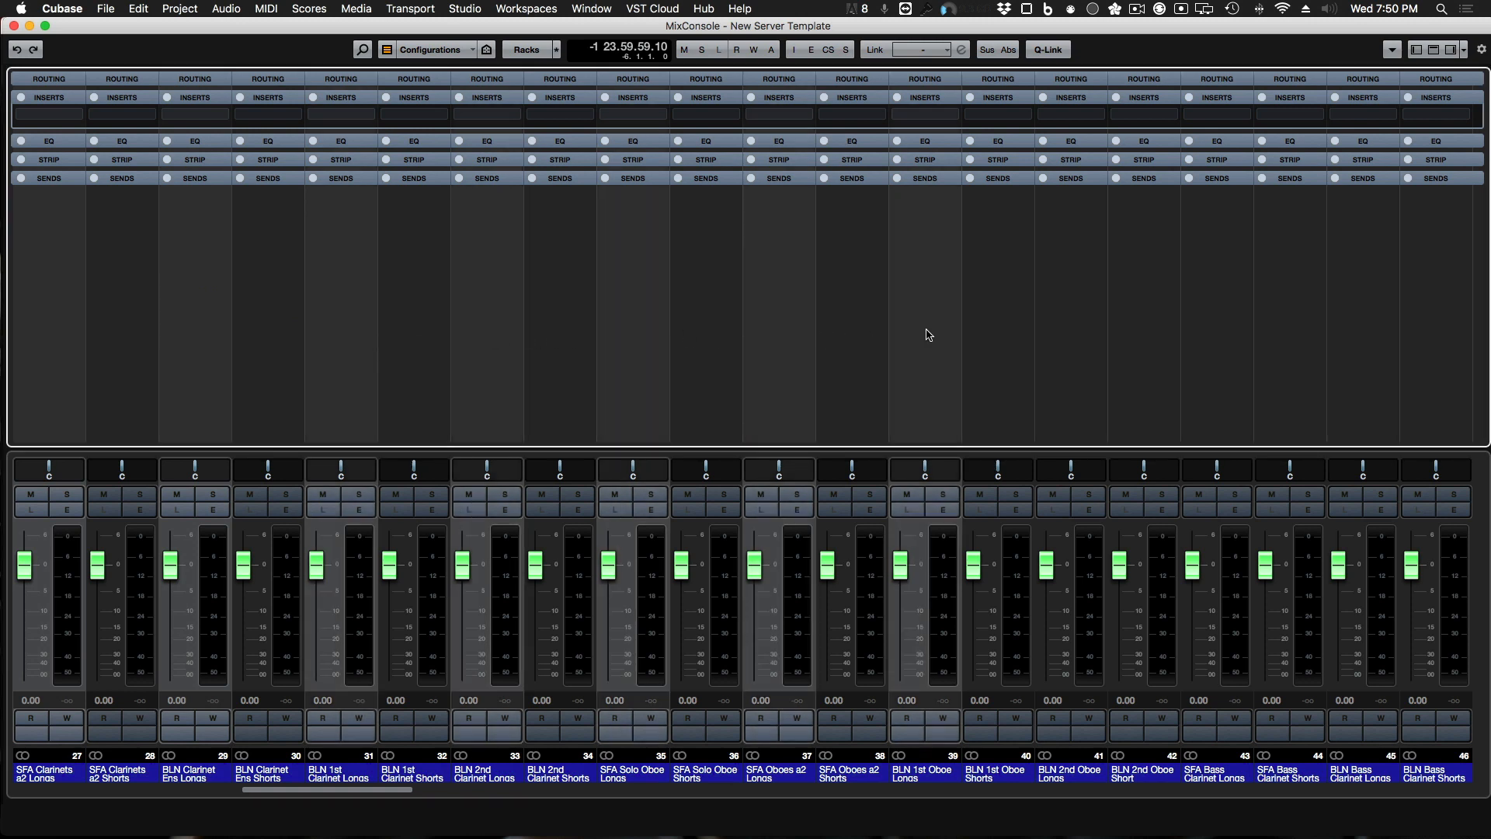
pyautogui.keyDown('super'); pyautogui.click(1085, 313); pyautogui.keyUp('super')
pyautogui.keyDown('super'); pyautogui.click(1214, 316); pyautogui.keyUp('super')
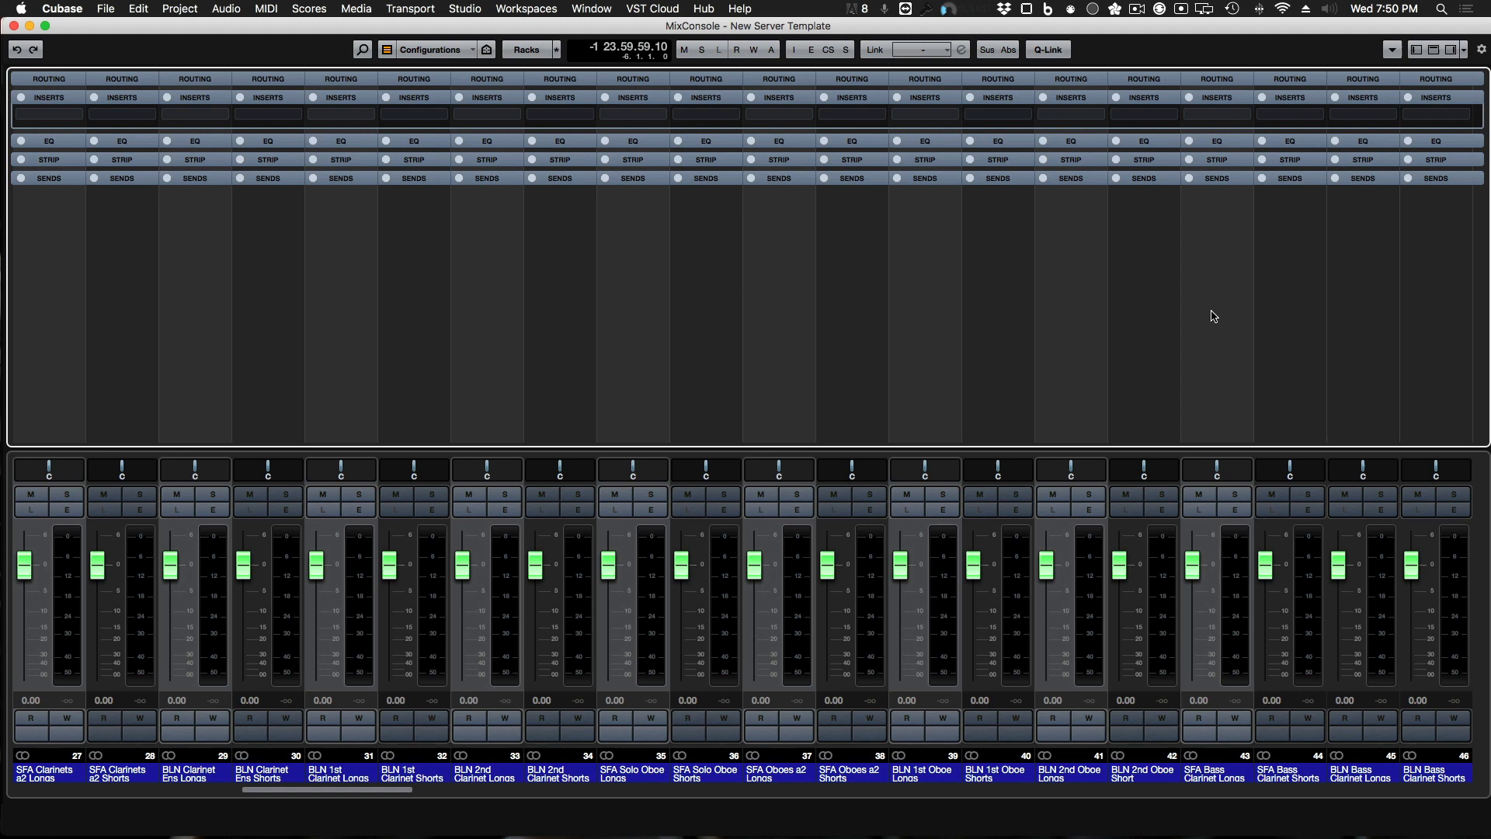
pyautogui.keyDown('super'); pyautogui.click(1361, 318); pyautogui.keyUp('super')
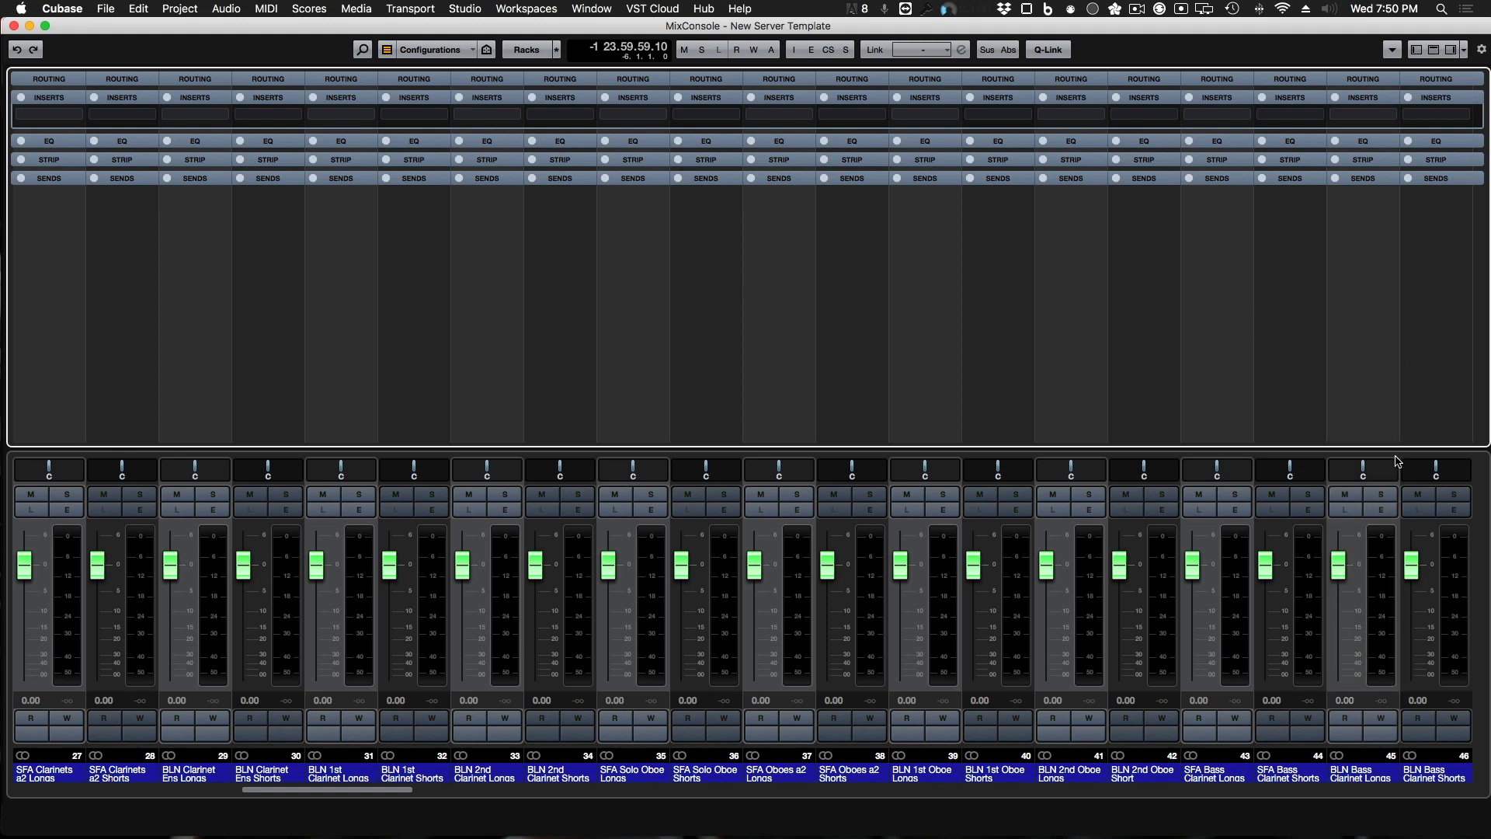
# Step: Complete the woodwind selection with the Longs channels from SFA Cor Anglais through BLN ContraBassoon (channels 47 to 63)
pyautogui.hscroll(9, 1398, 462)
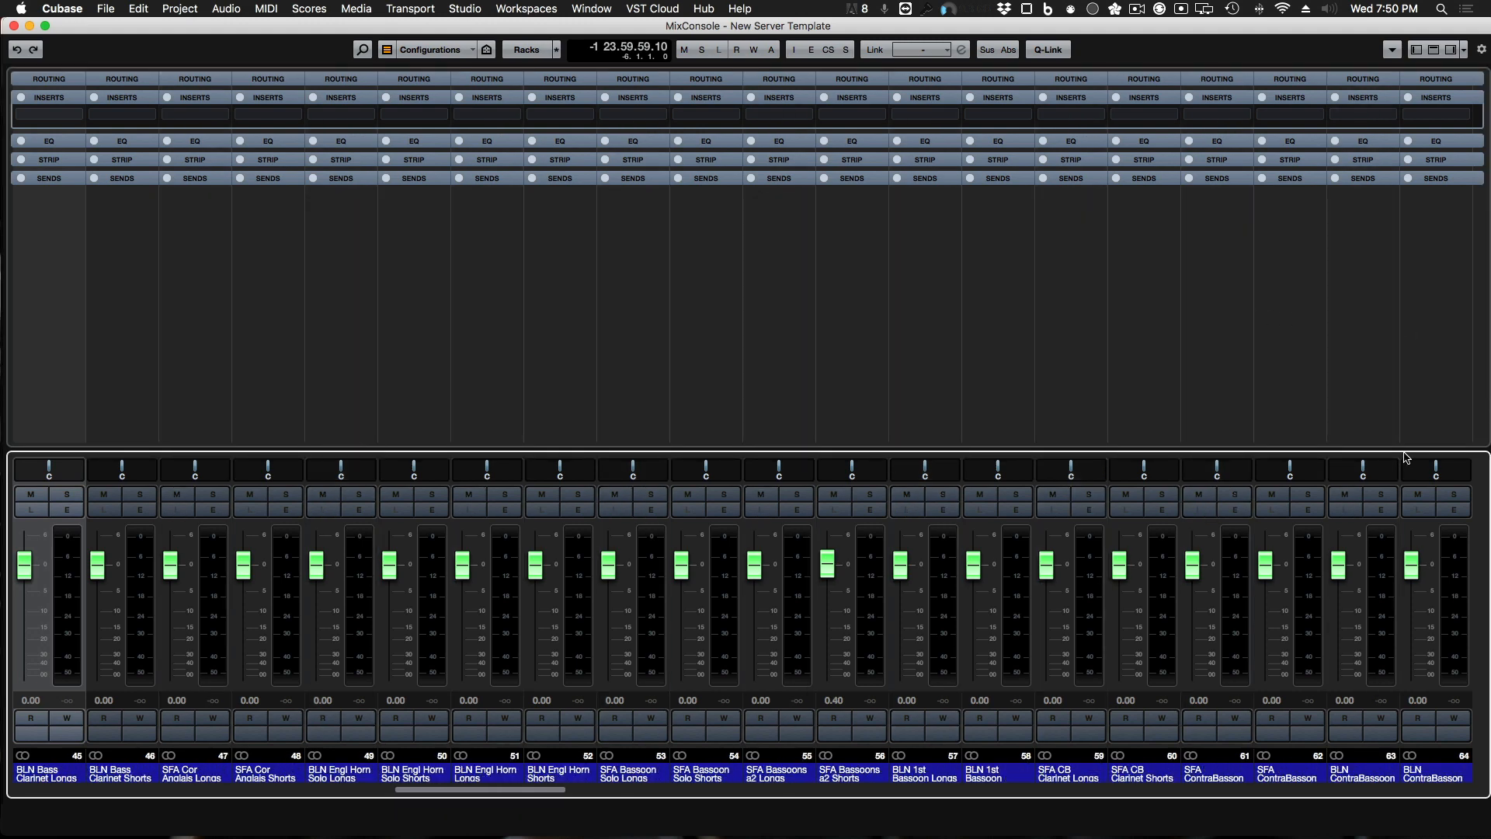
pyautogui.click(187, 373)
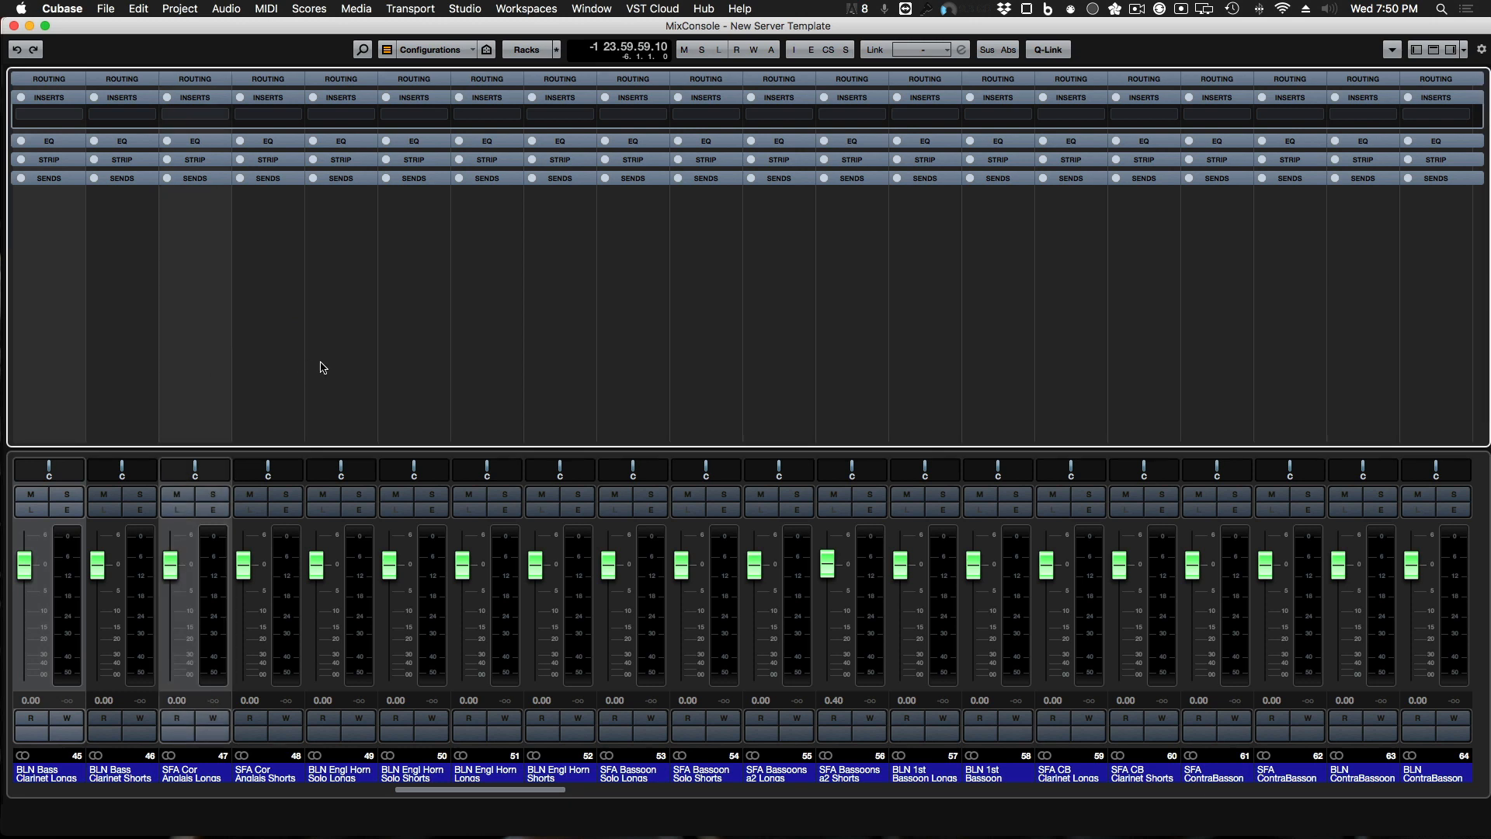
pyautogui.keyDown('super'); pyautogui.click(361, 366); pyautogui.keyUp('super')
pyautogui.keyDown('super'); pyautogui.click(477, 361); pyautogui.keyUp('super')
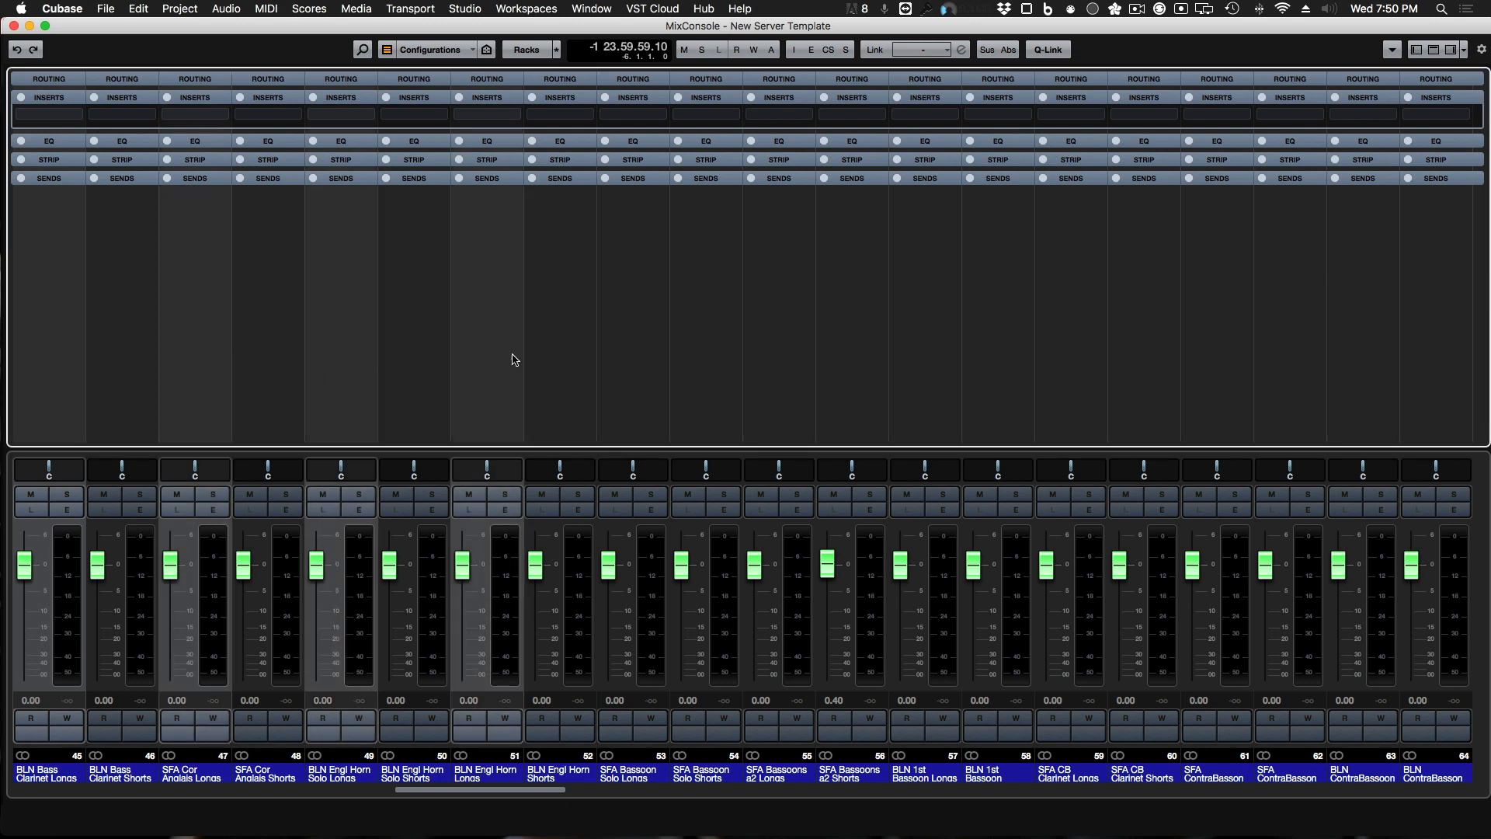
pyautogui.keyDown('super'); pyautogui.click(649, 357); pyautogui.keyUp('super')
pyautogui.keyDown('super'); pyautogui.click(789, 363); pyautogui.keyUp('super')
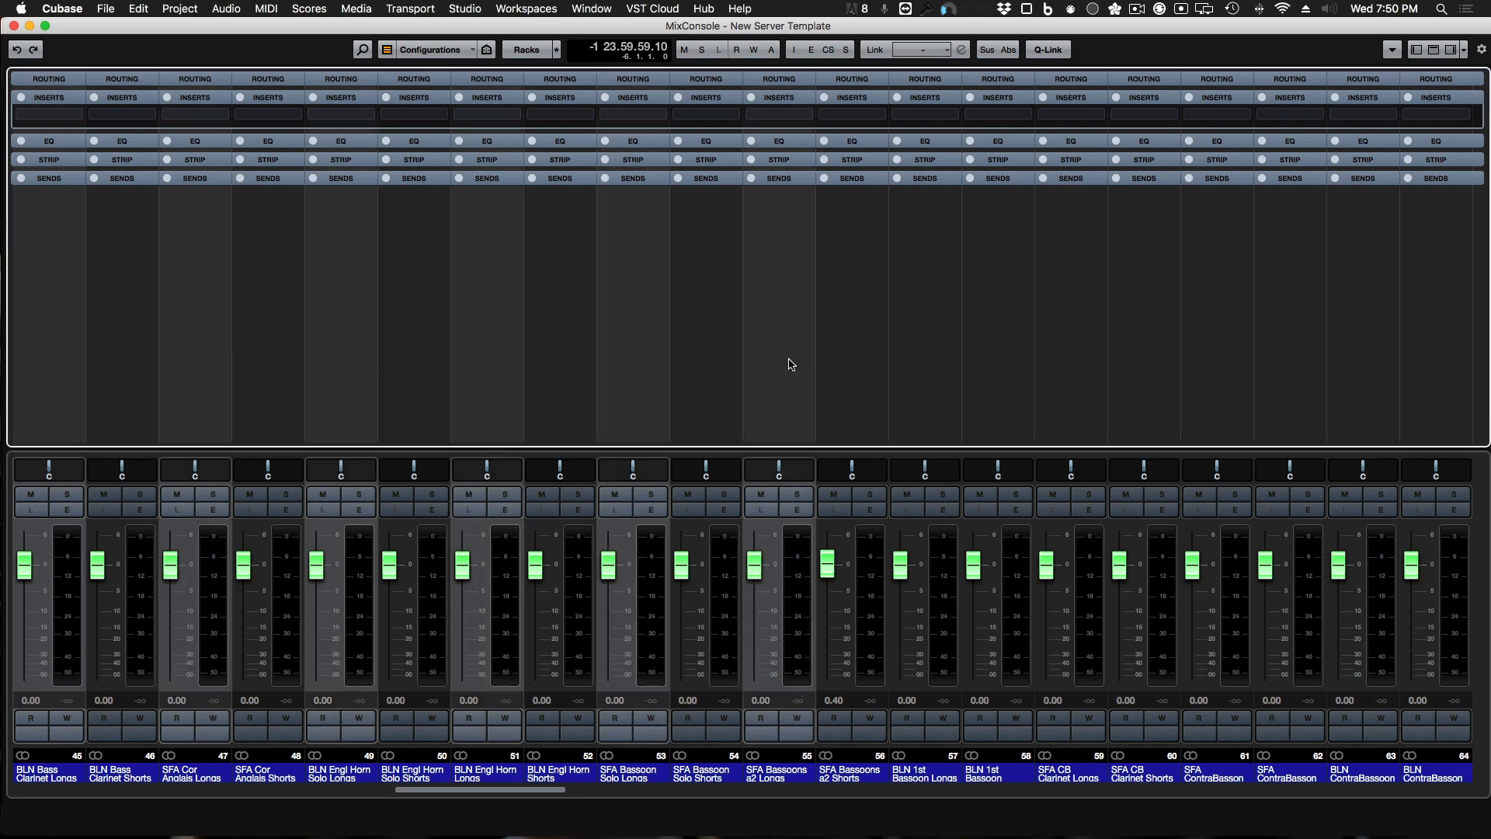
pyautogui.keyDown('super'); pyautogui.click(934, 368); pyautogui.keyUp('super')
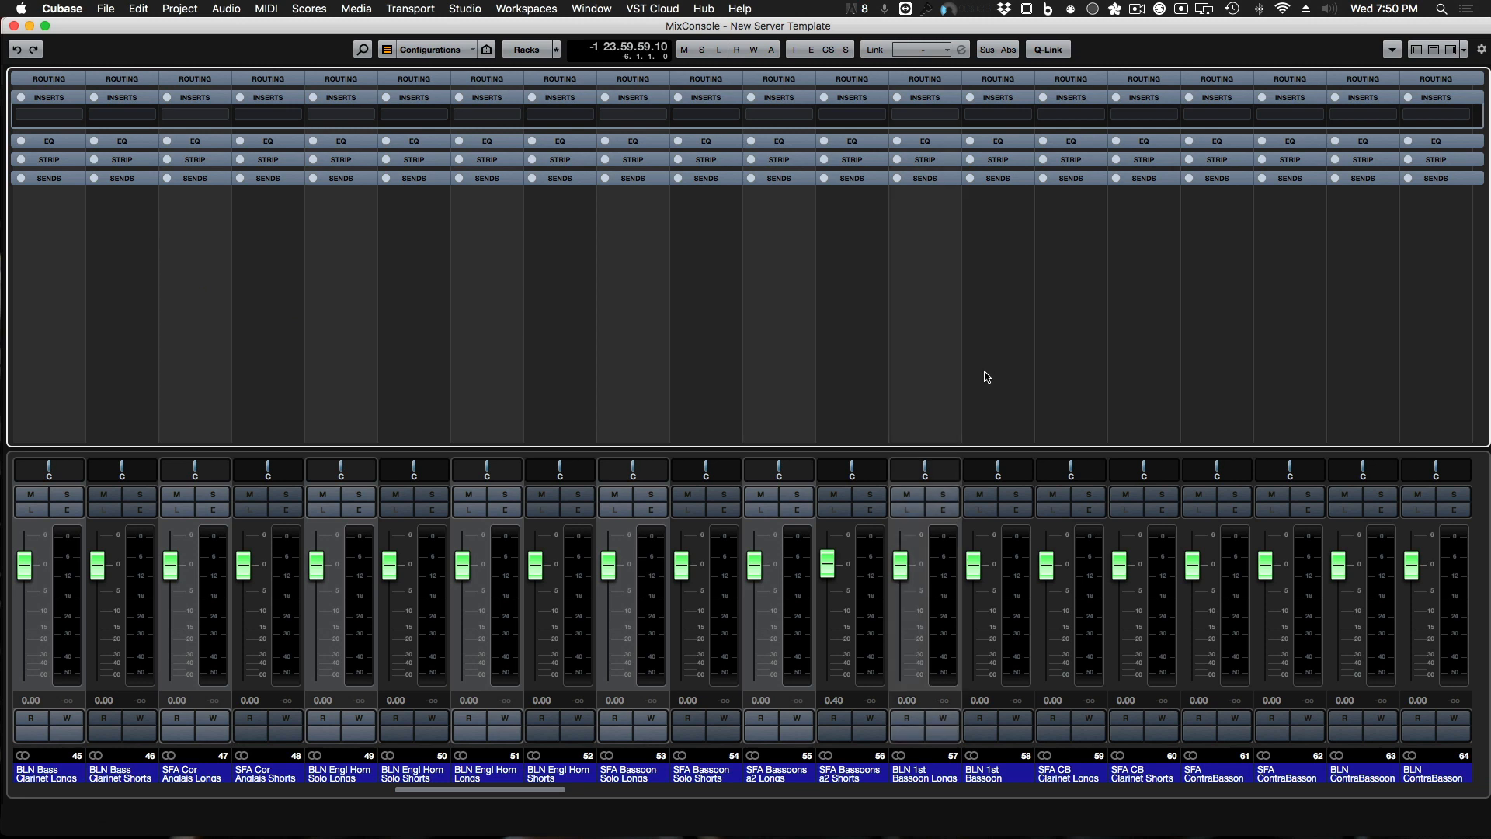
pyautogui.keyDown('super'); pyautogui.click(1061, 363); pyautogui.keyUp('super')
pyautogui.keyDown('super'); pyautogui.click(1214, 367); pyautogui.keyUp('super')
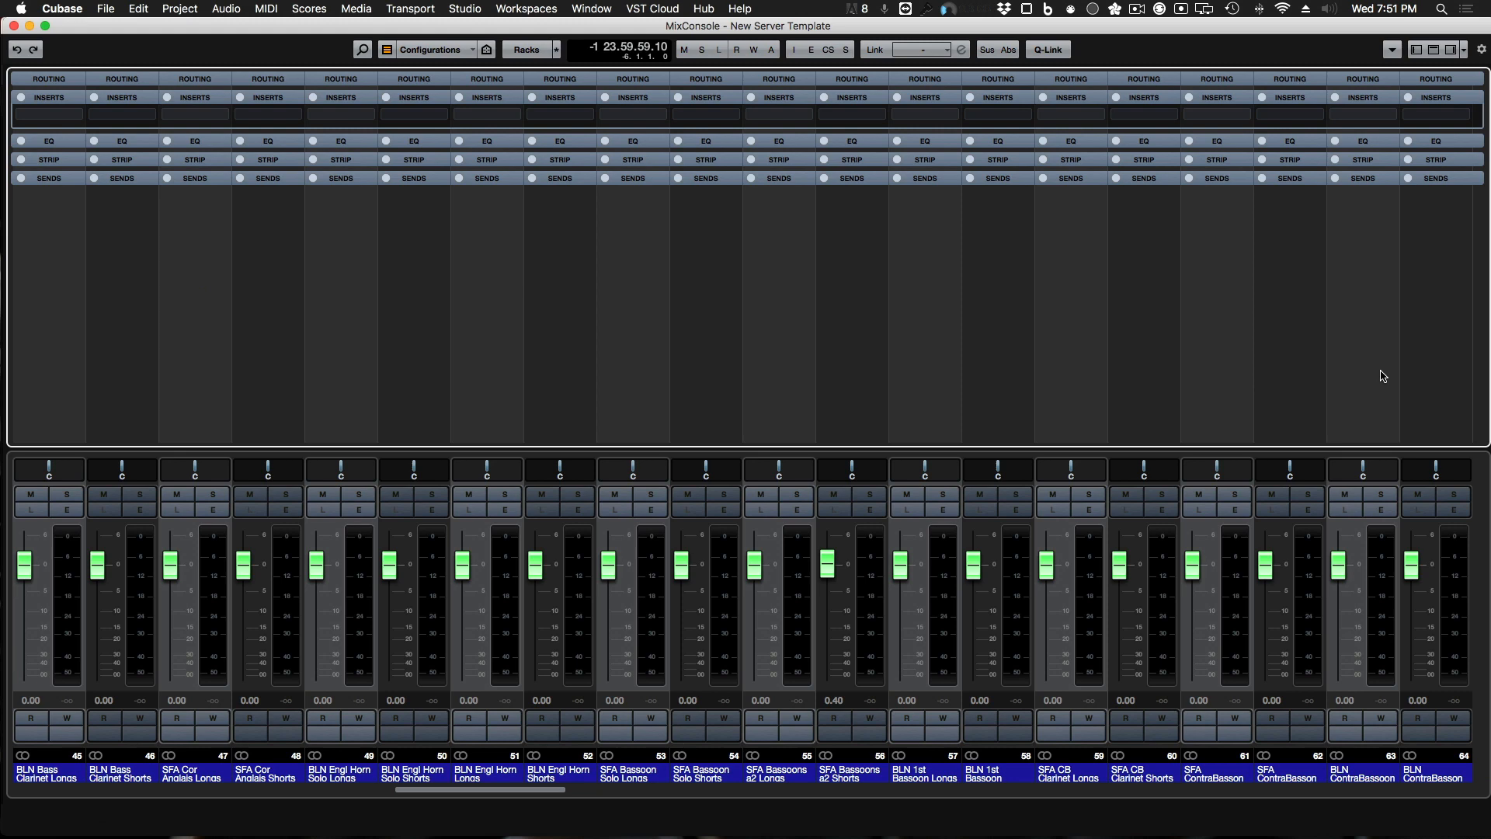
# Step: Add a stereo group channel named Woods Long to the selected Longs channels, created outside the folder and routed to Stereo Out
pyautogui.hscroll(5, 1406, 458)
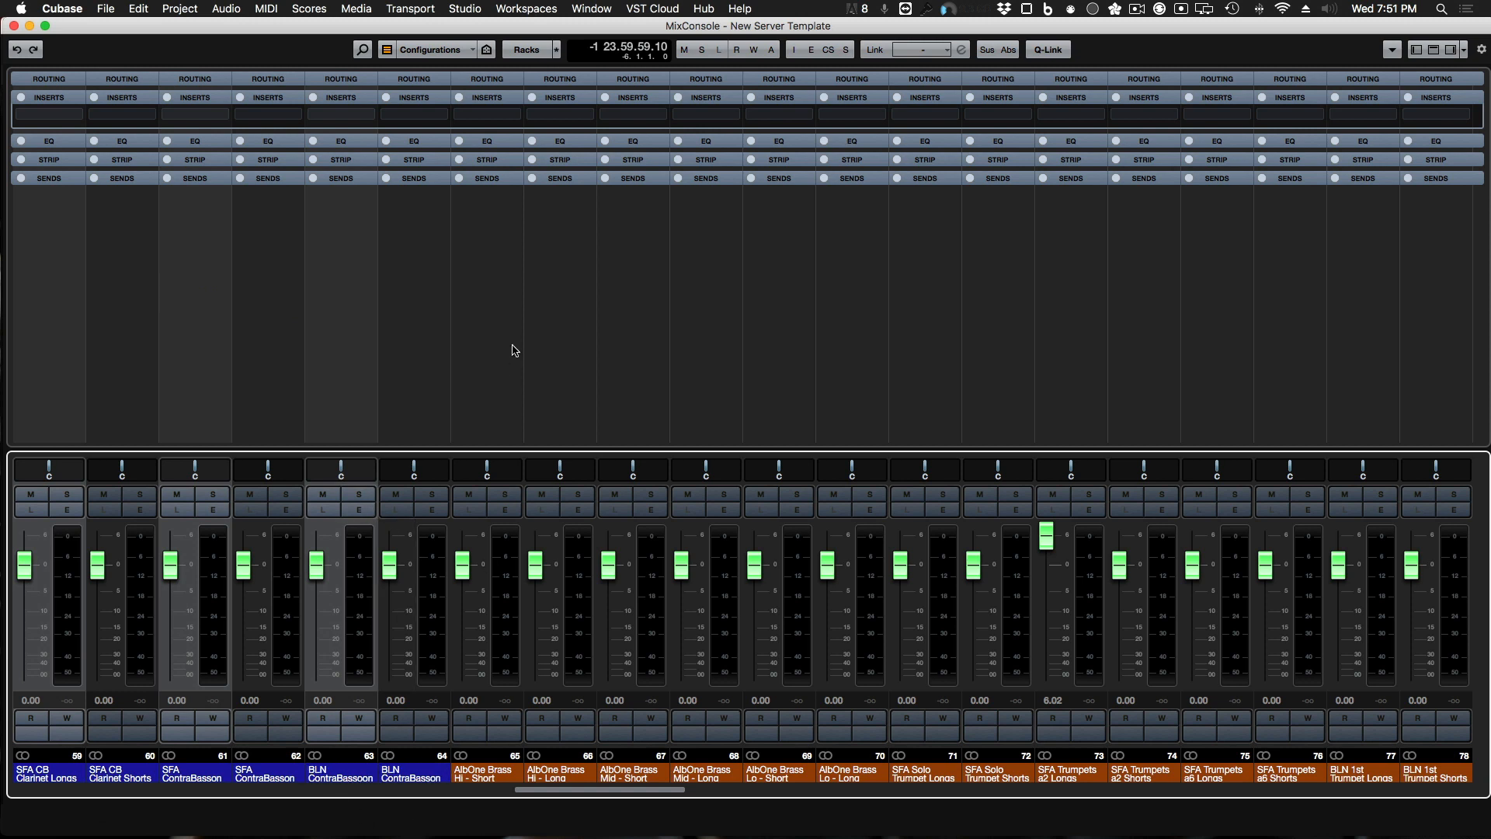
pyautogui.click(176, 317)
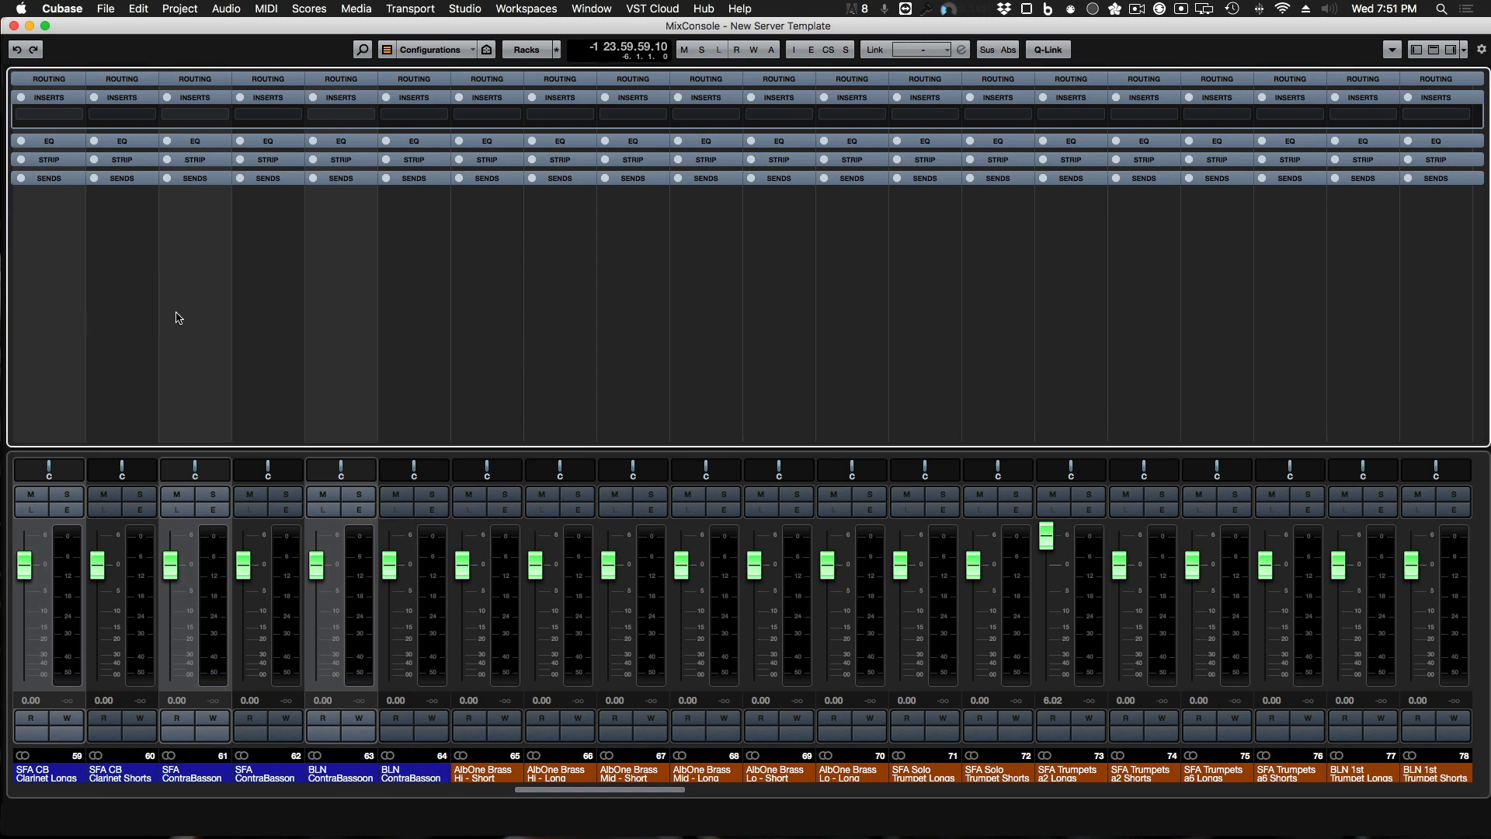
pyautogui.rightClick(327, 378)
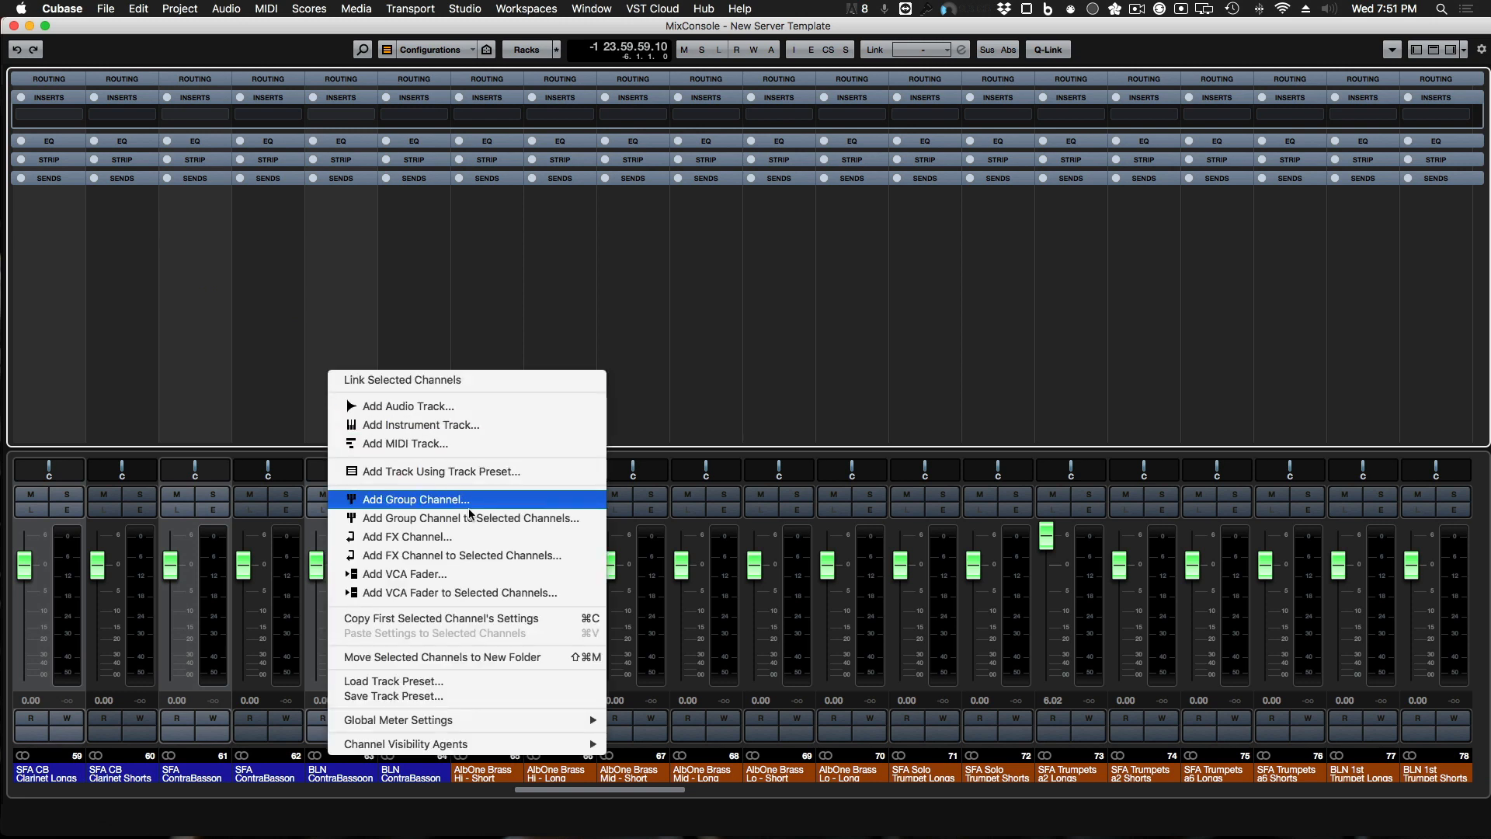
pyautogui.click(548, 519)
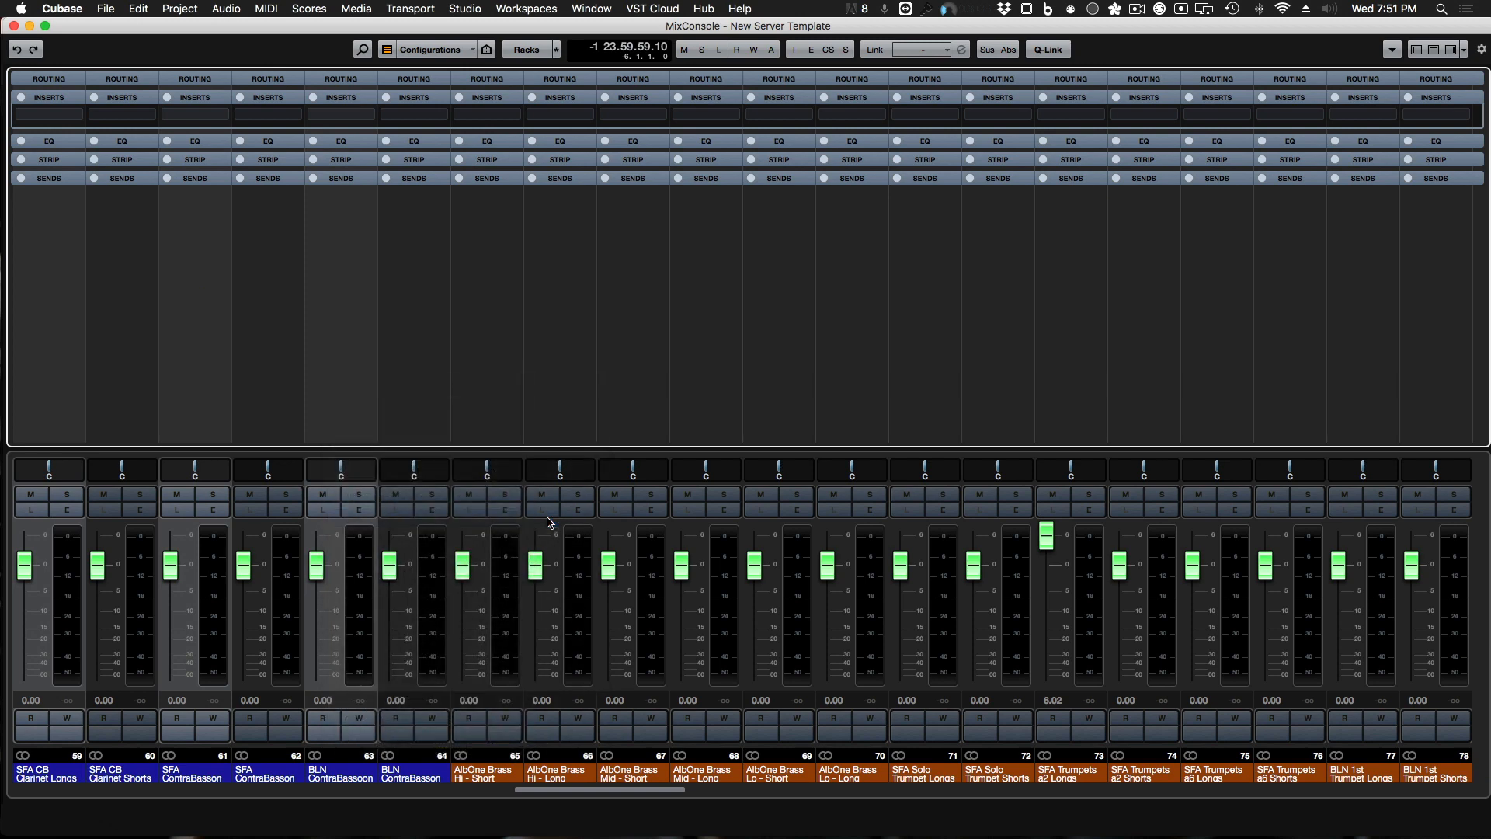
pyautogui.click(876, 259)
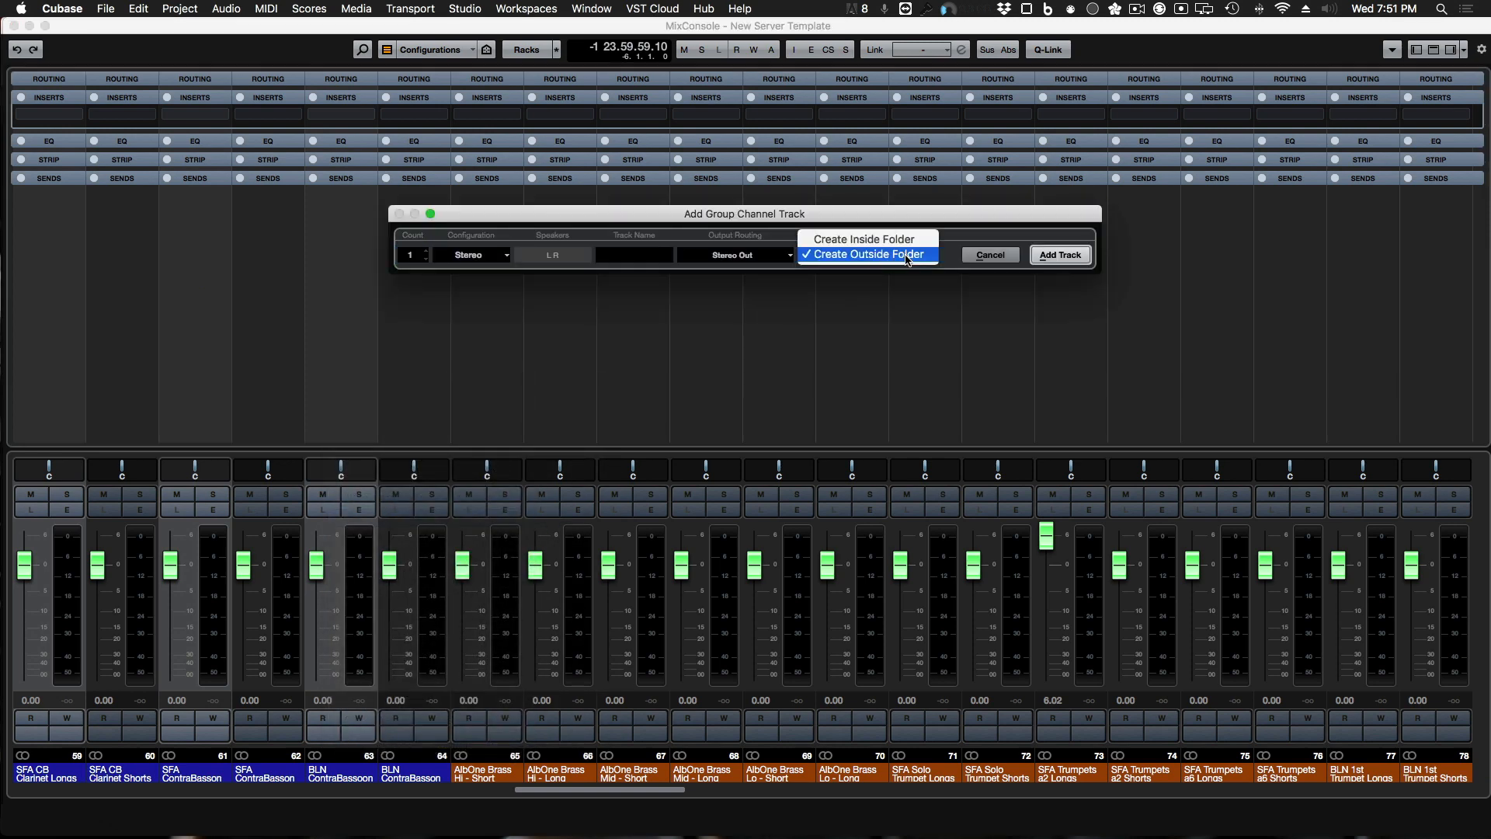
pyautogui.click(907, 259)
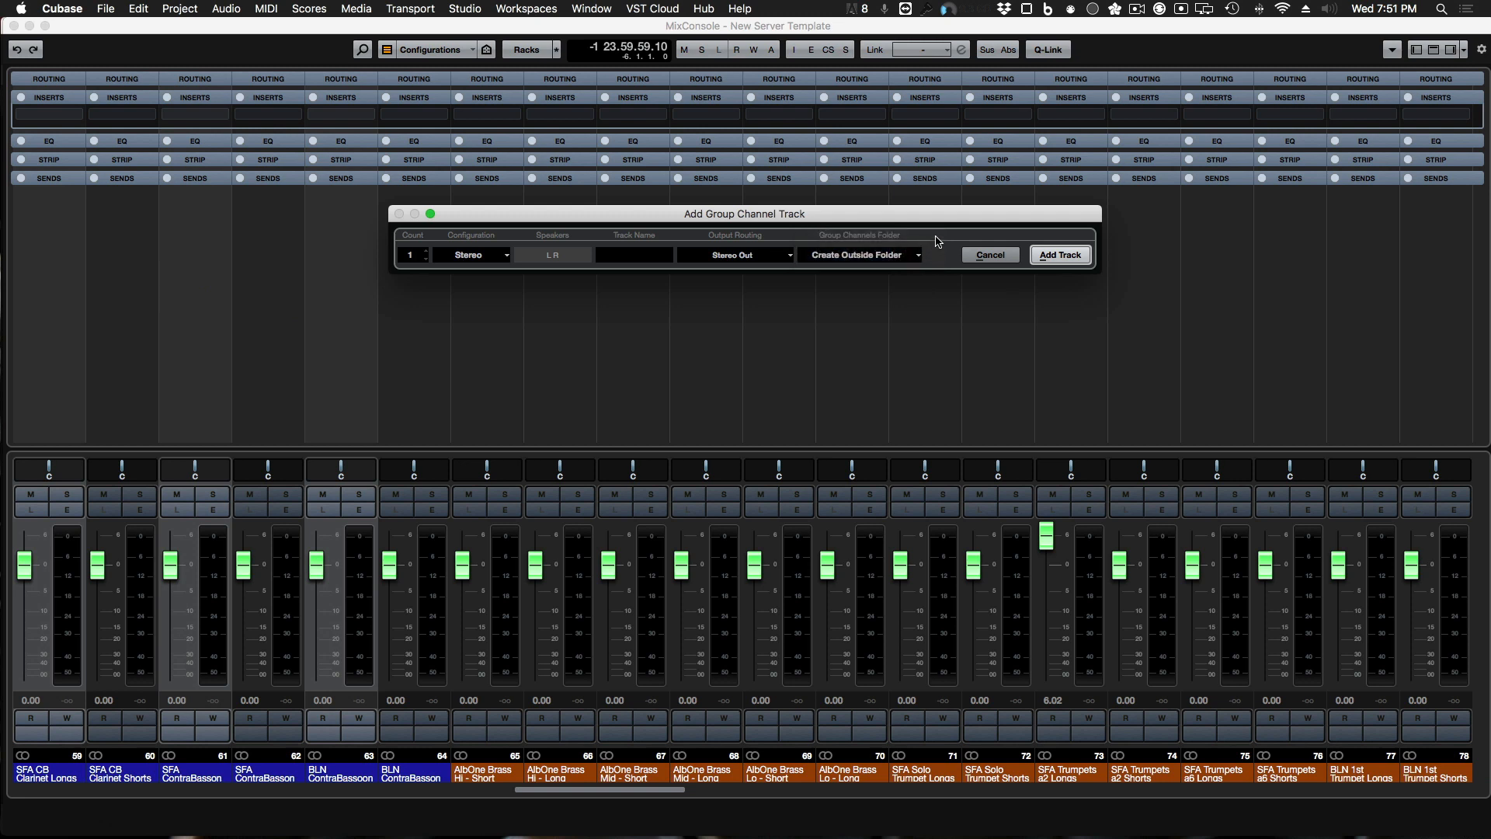
pyautogui.click(634, 257)
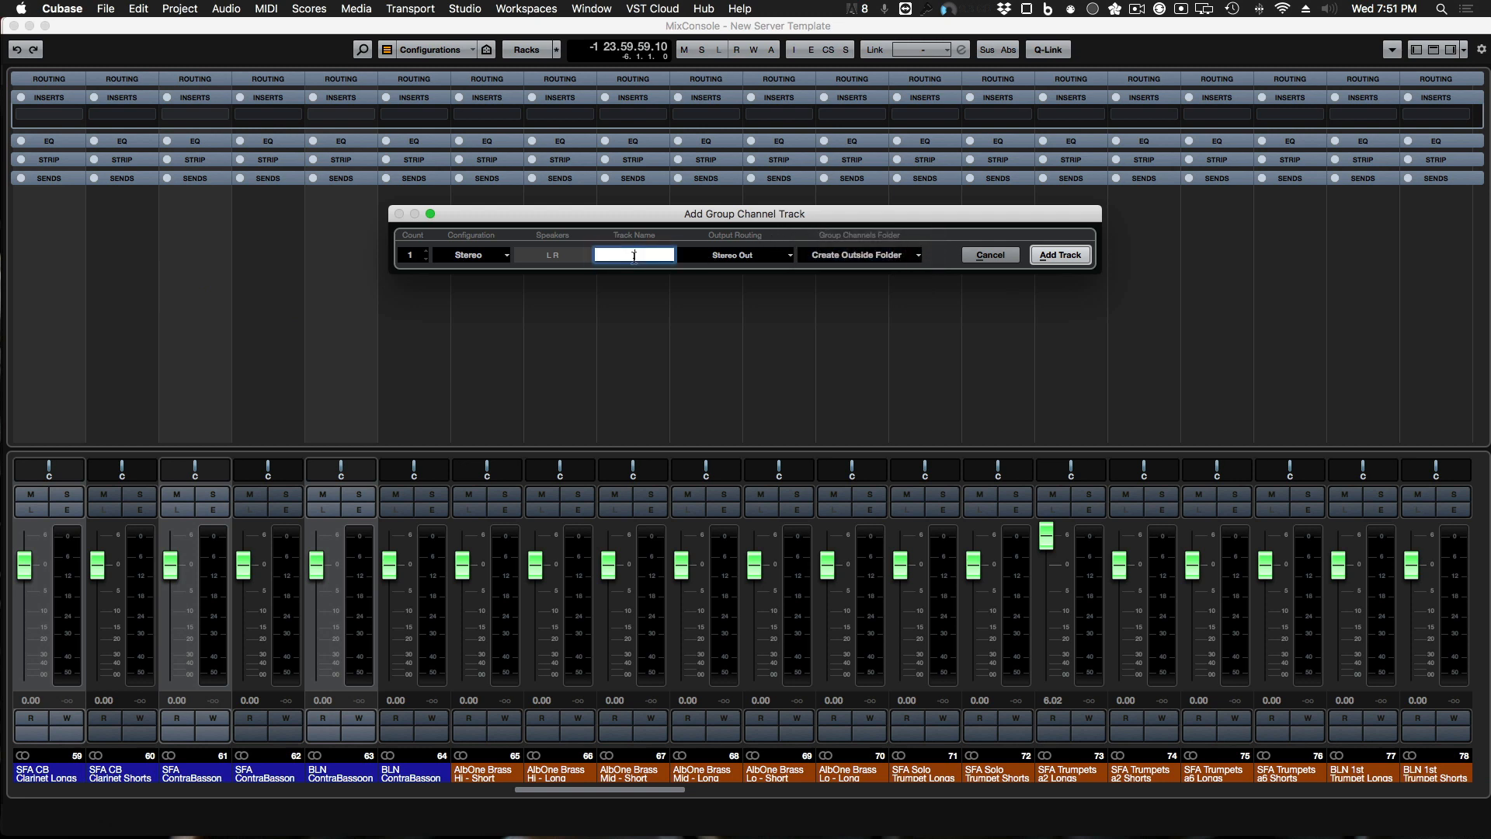
pyautogui.write('Woods Long')
pyautogui.click(1060, 255)
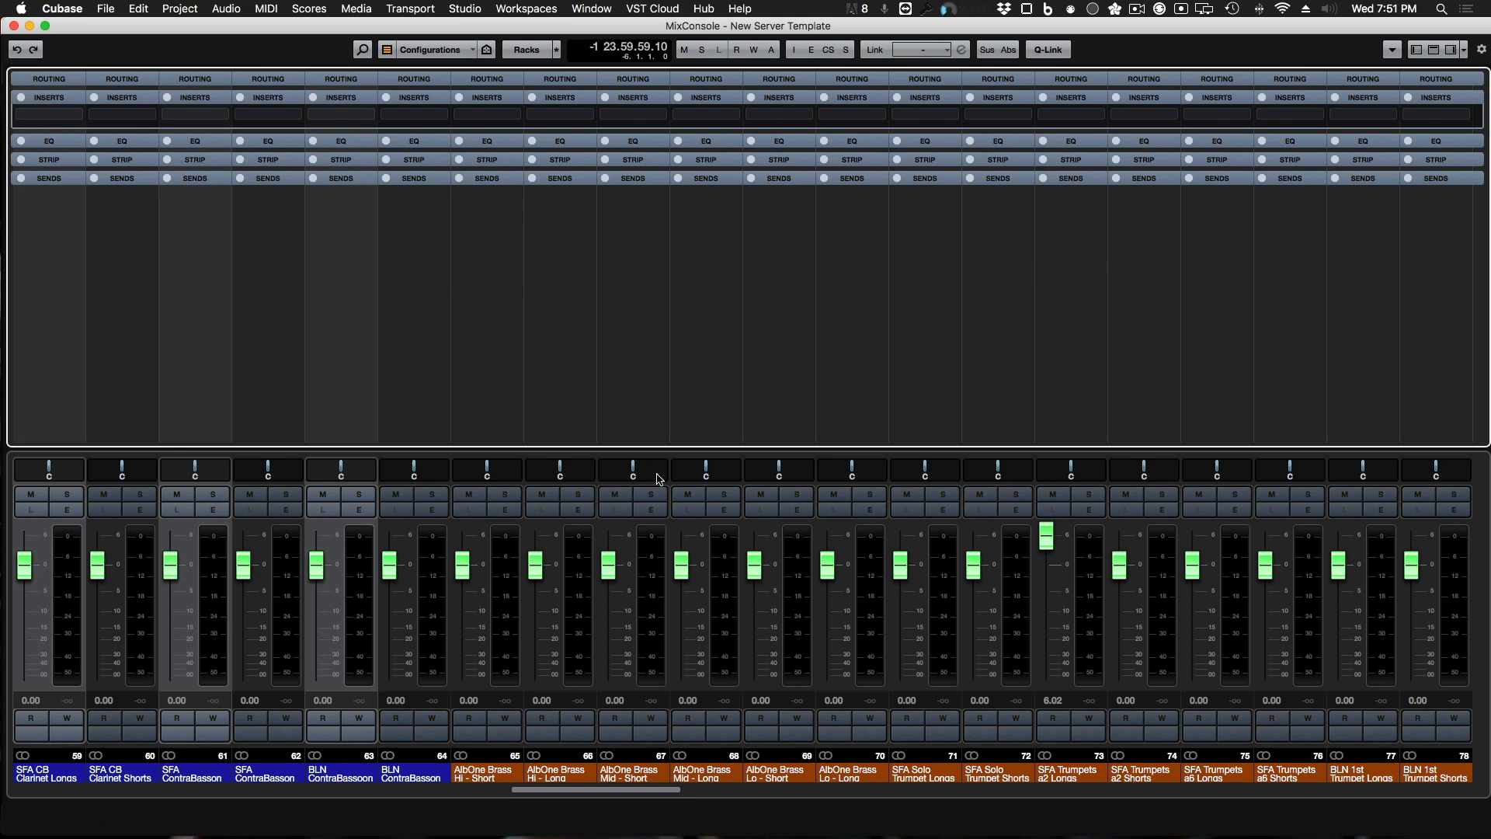
pyautogui.moveTo(602, 796); pyautogui.dragTo(1476, 794)
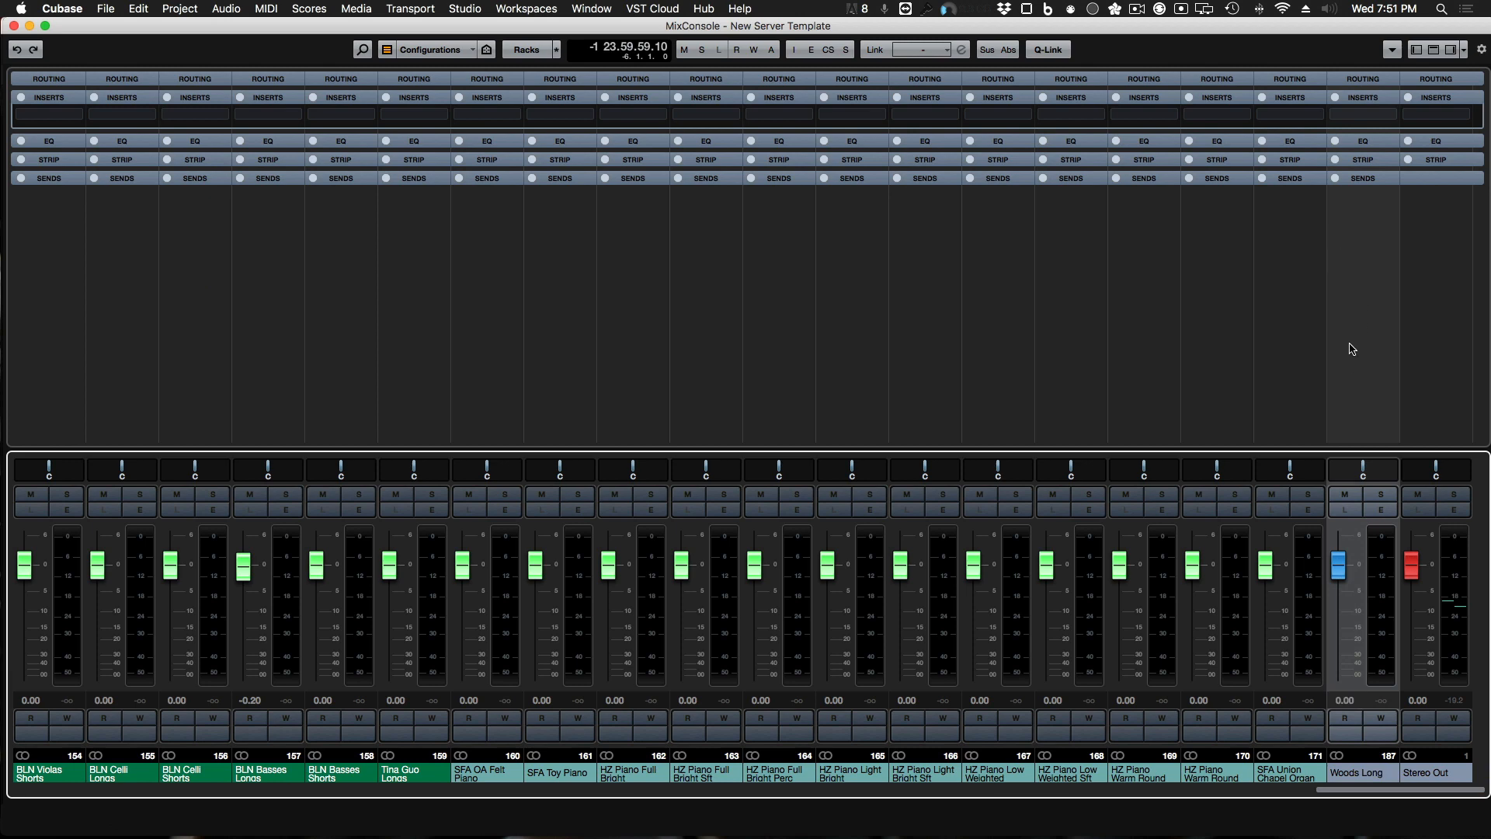
# Step: Select the woodwind Shorts channels from BLN ContraBassoon (channel 64) back to BLN Solo Flute Shorts (channel 22), skipping the Longs
pyautogui.moveTo(1374, 794); pyautogui.dragTo(488, 801)
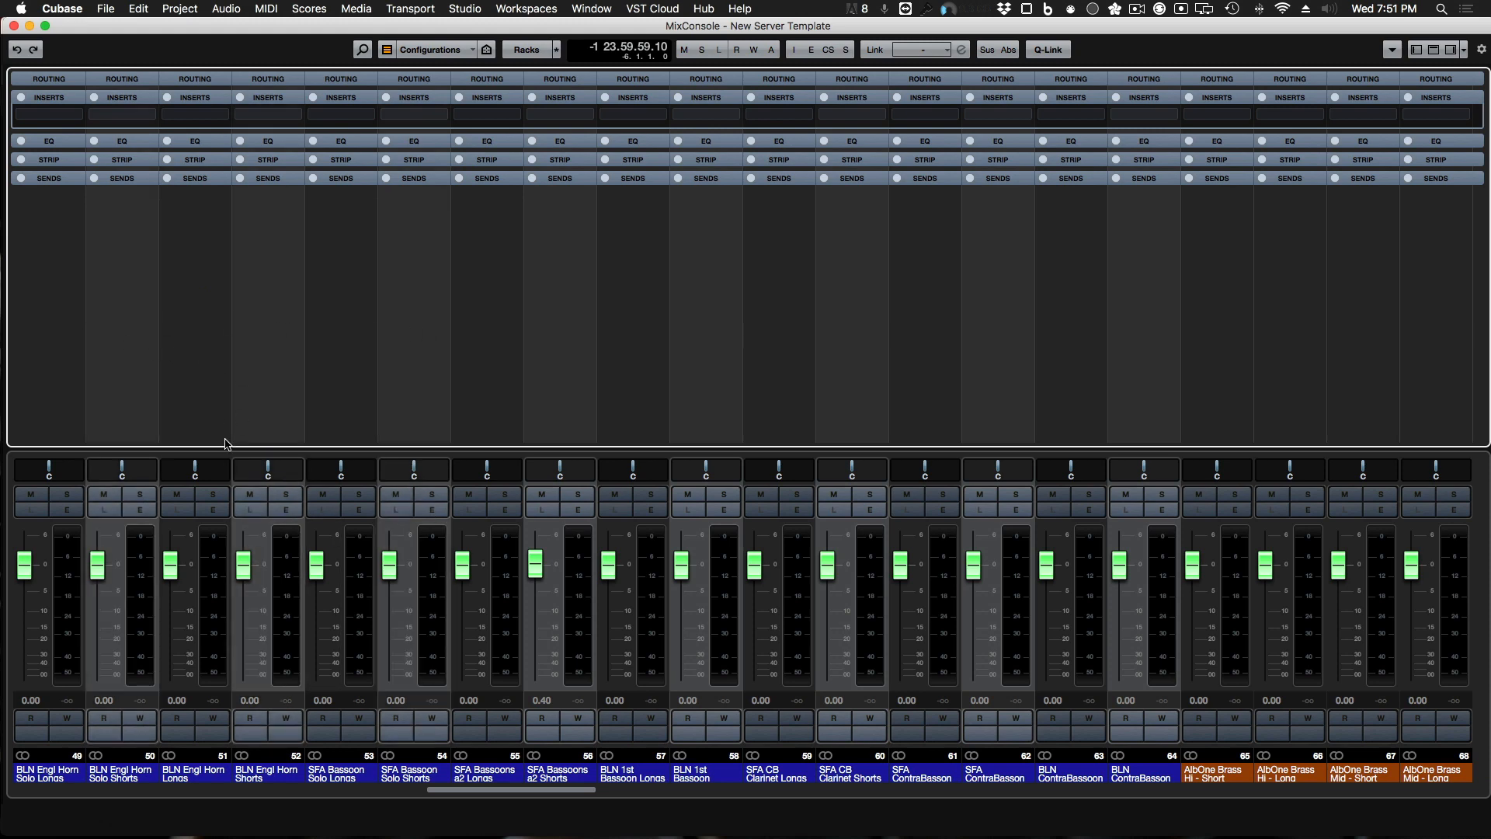
pyautogui.hscroll(-10, 227, 457)
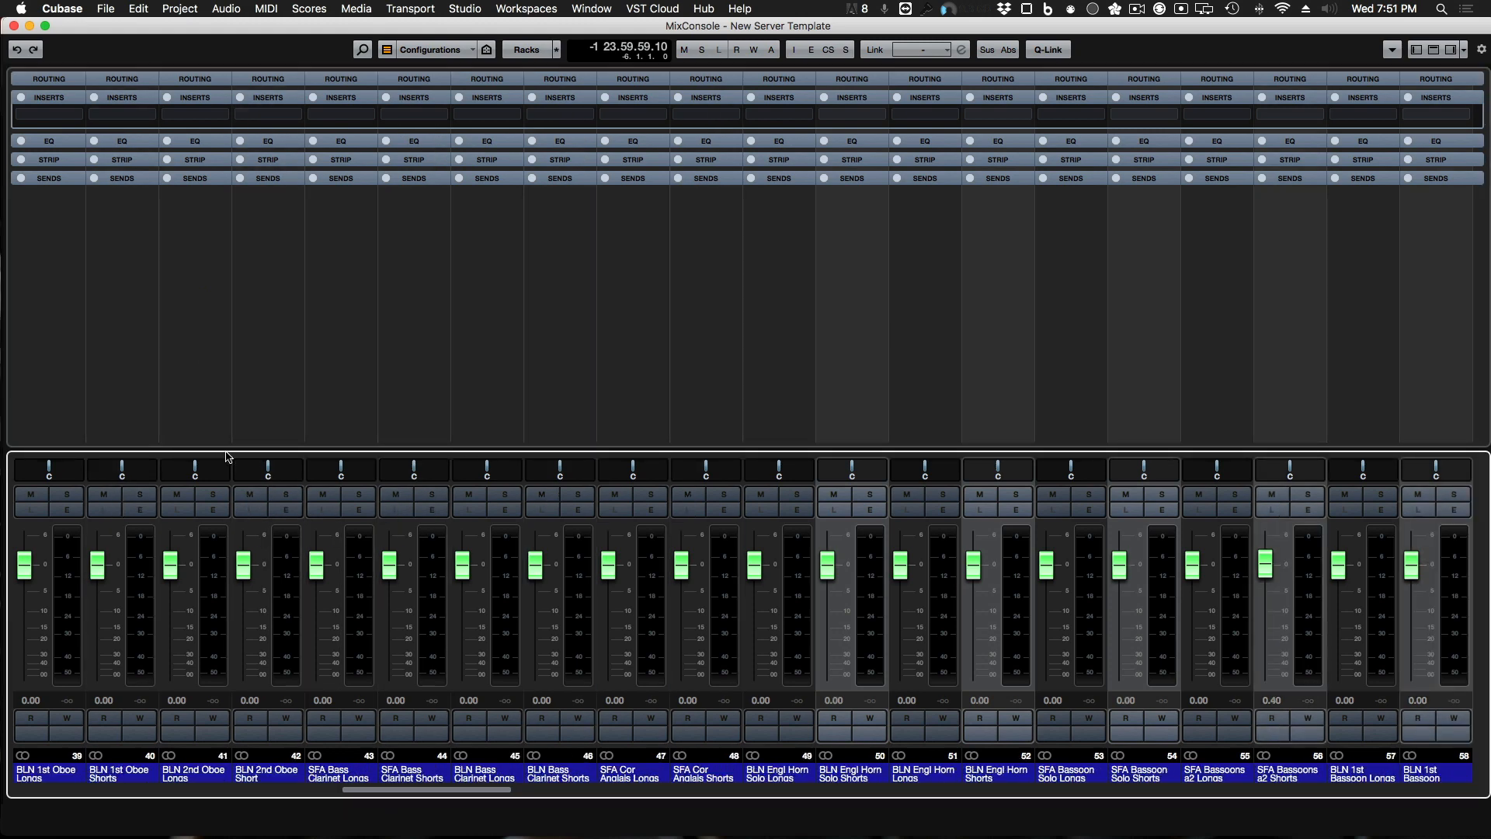
pyautogui.hscroll(-2, 228, 457)
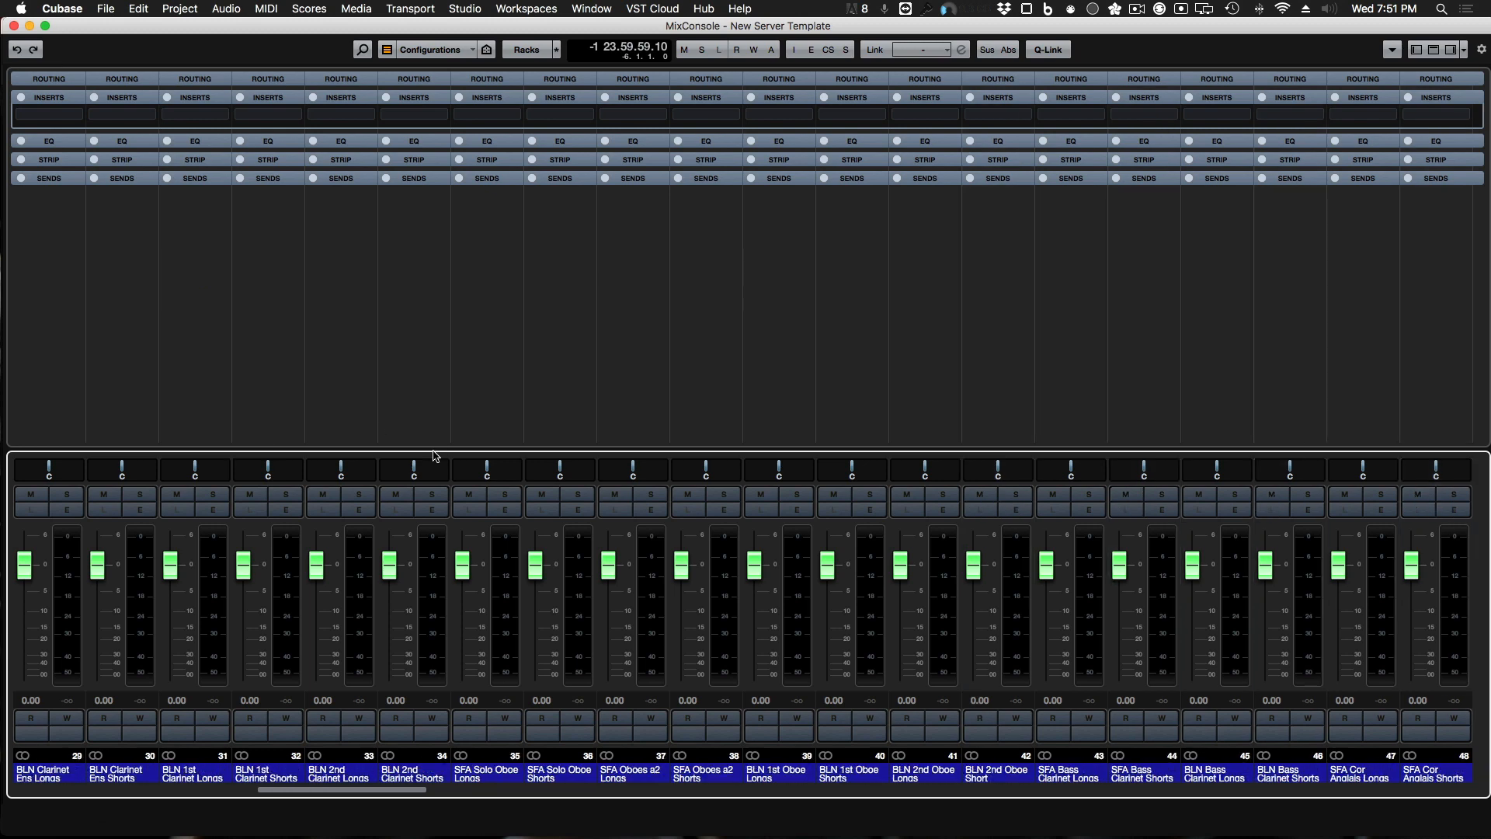
pyautogui.hscroll(4, 435, 456)
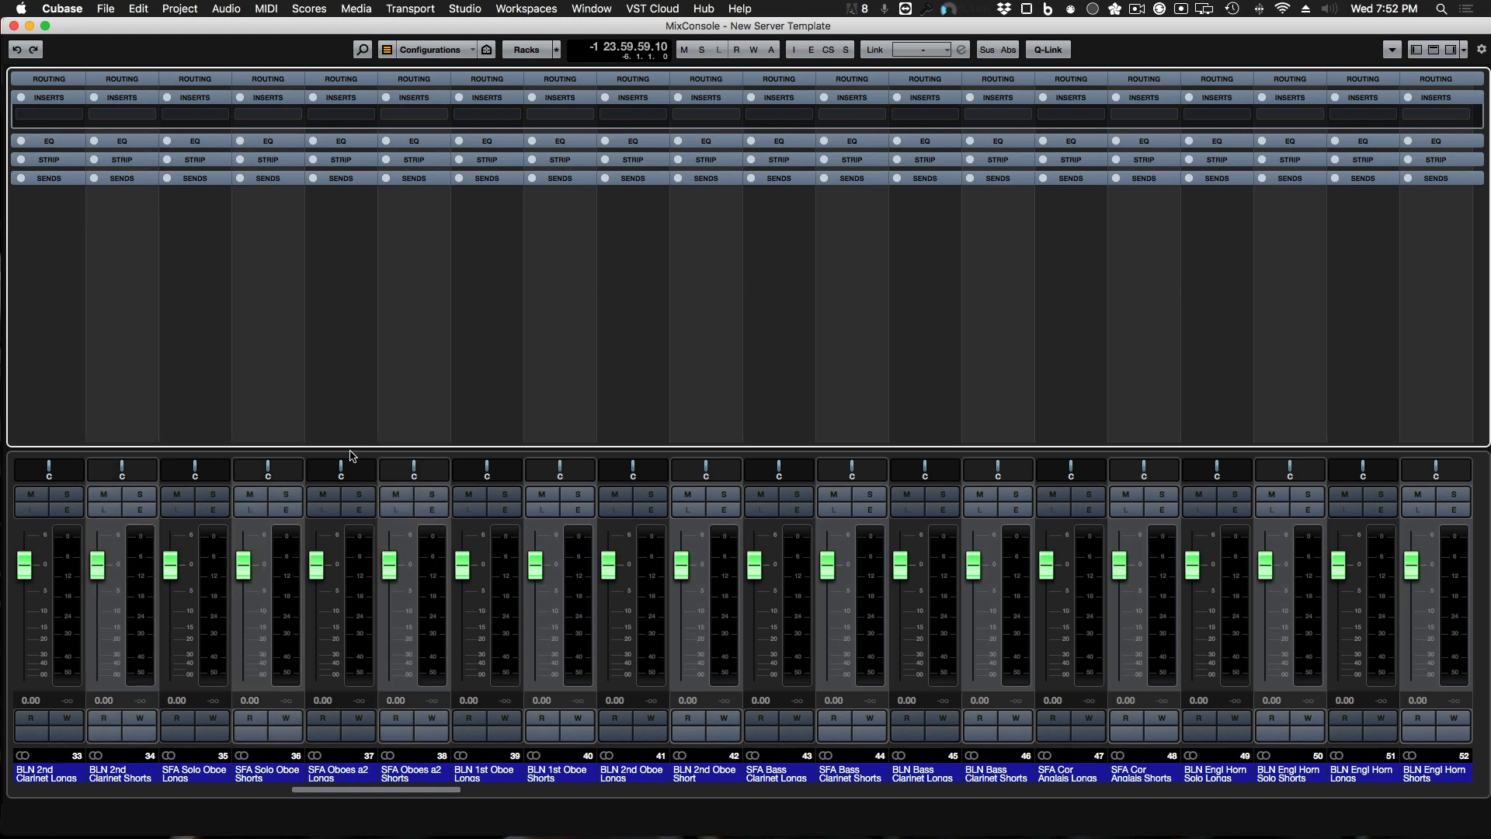
pyautogui.hscroll(-6, 351, 456)
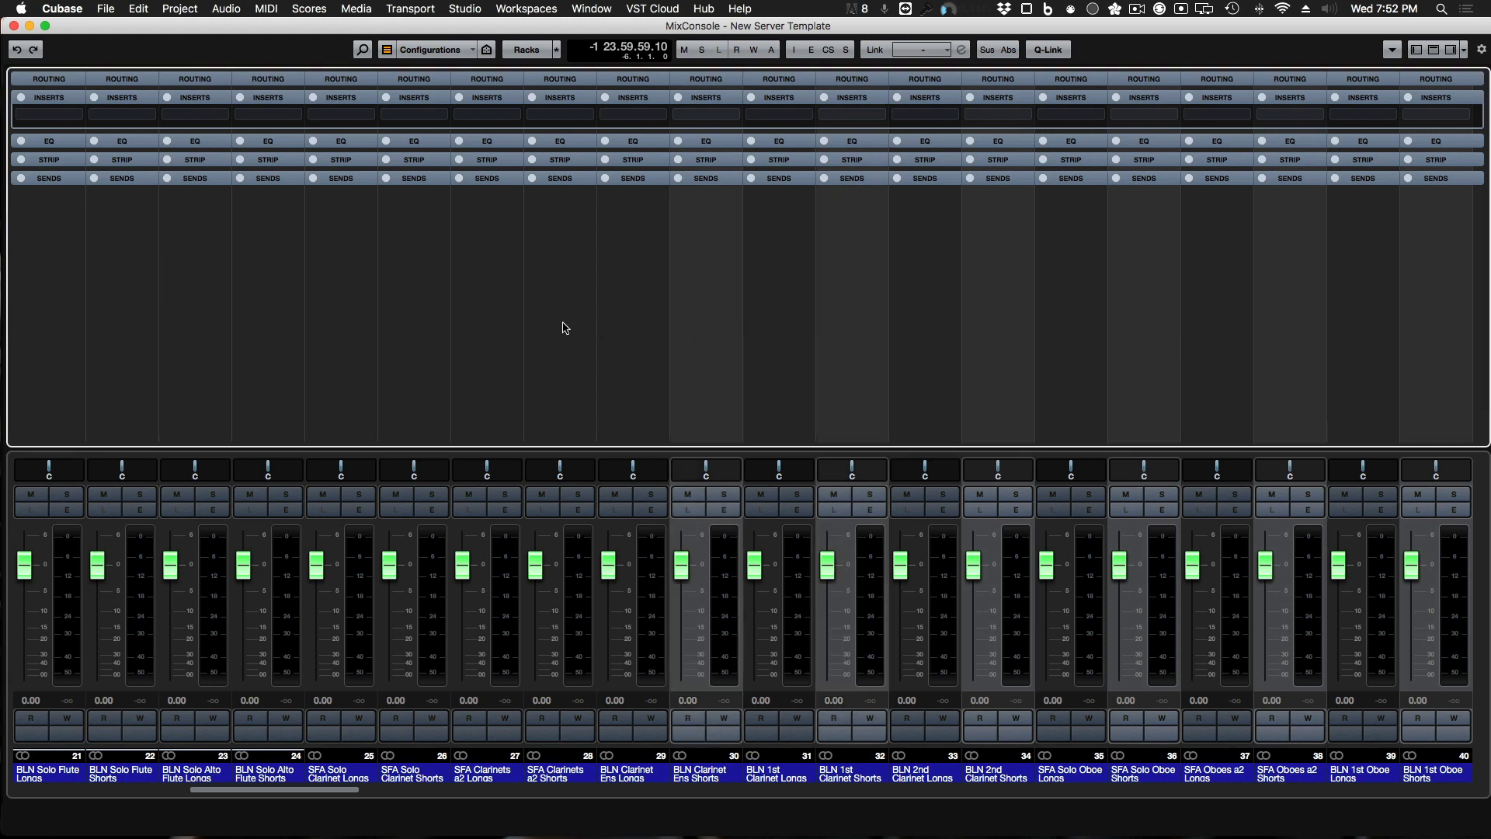
pyautogui.keyDown('super'); pyautogui.click(281, 308); pyautogui.keyUp('super')
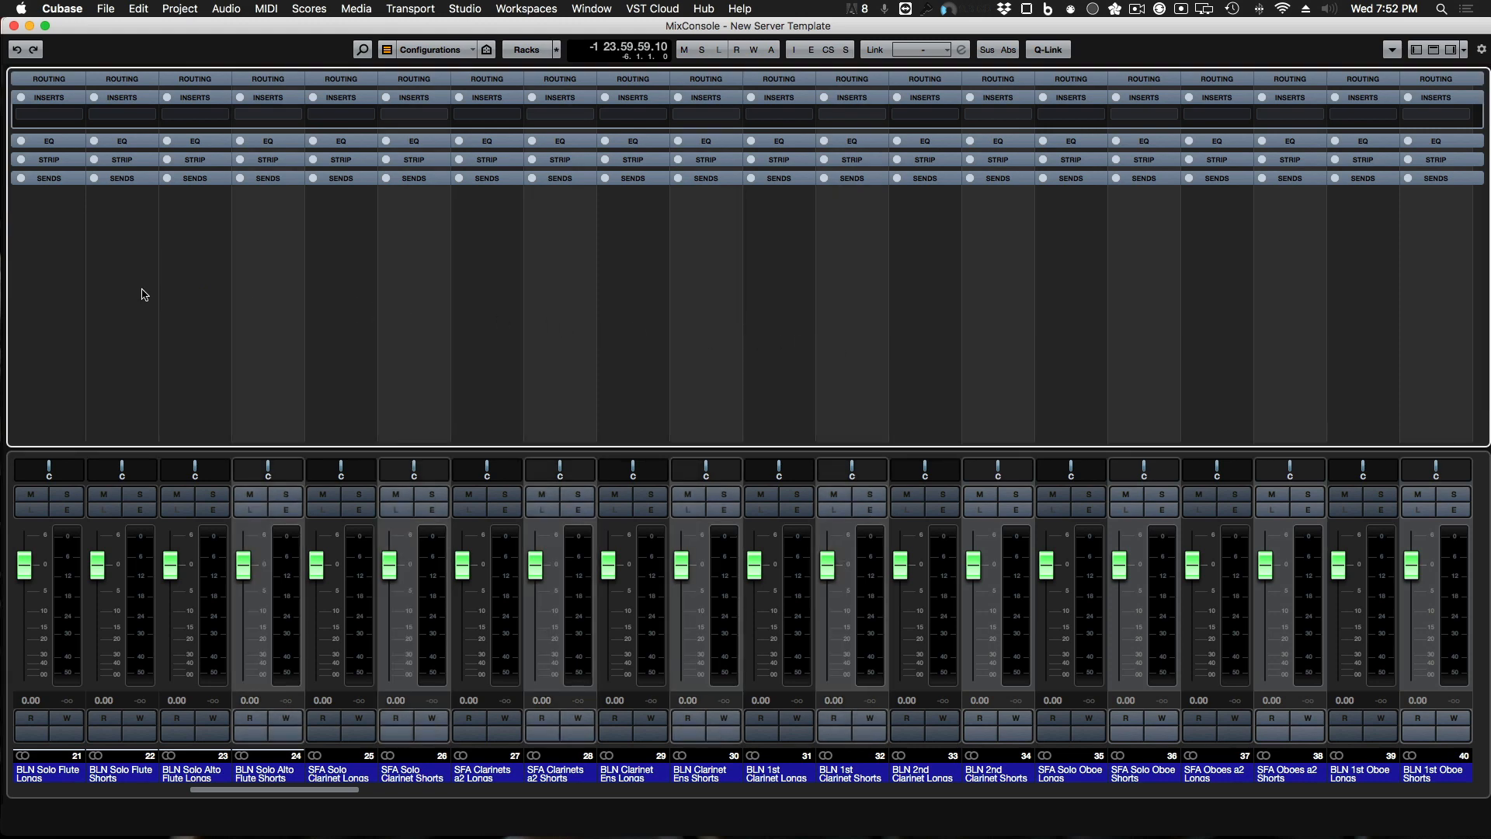
pyautogui.keyDown('super'); pyautogui.click(141, 292); pyautogui.keyUp('super')
# Step: Extend the selection with every Shorts channel from BLN Flutes 8va Shorts back to ALBOne W Hi - Shorts
pyautogui.hscroll(-10, 440, 459)
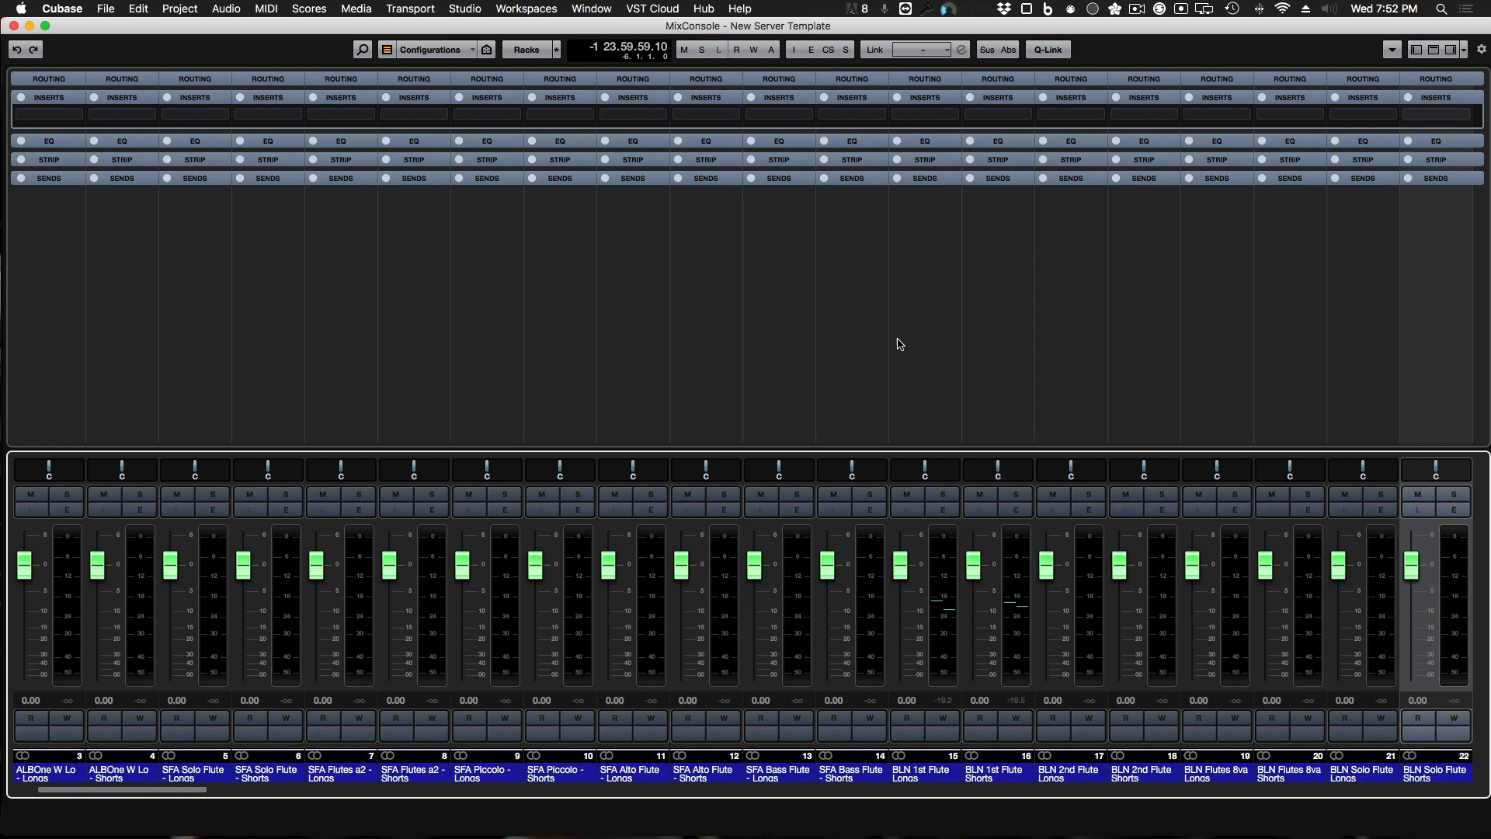
pyautogui.keyDown('super'); pyautogui.click(1274, 342); pyautogui.keyUp('super')
pyautogui.keyDown('super'); pyautogui.click(1142, 332); pyautogui.keyUp('super')
pyautogui.keyDown('super'); pyautogui.click(988, 325); pyautogui.keyUp('super')
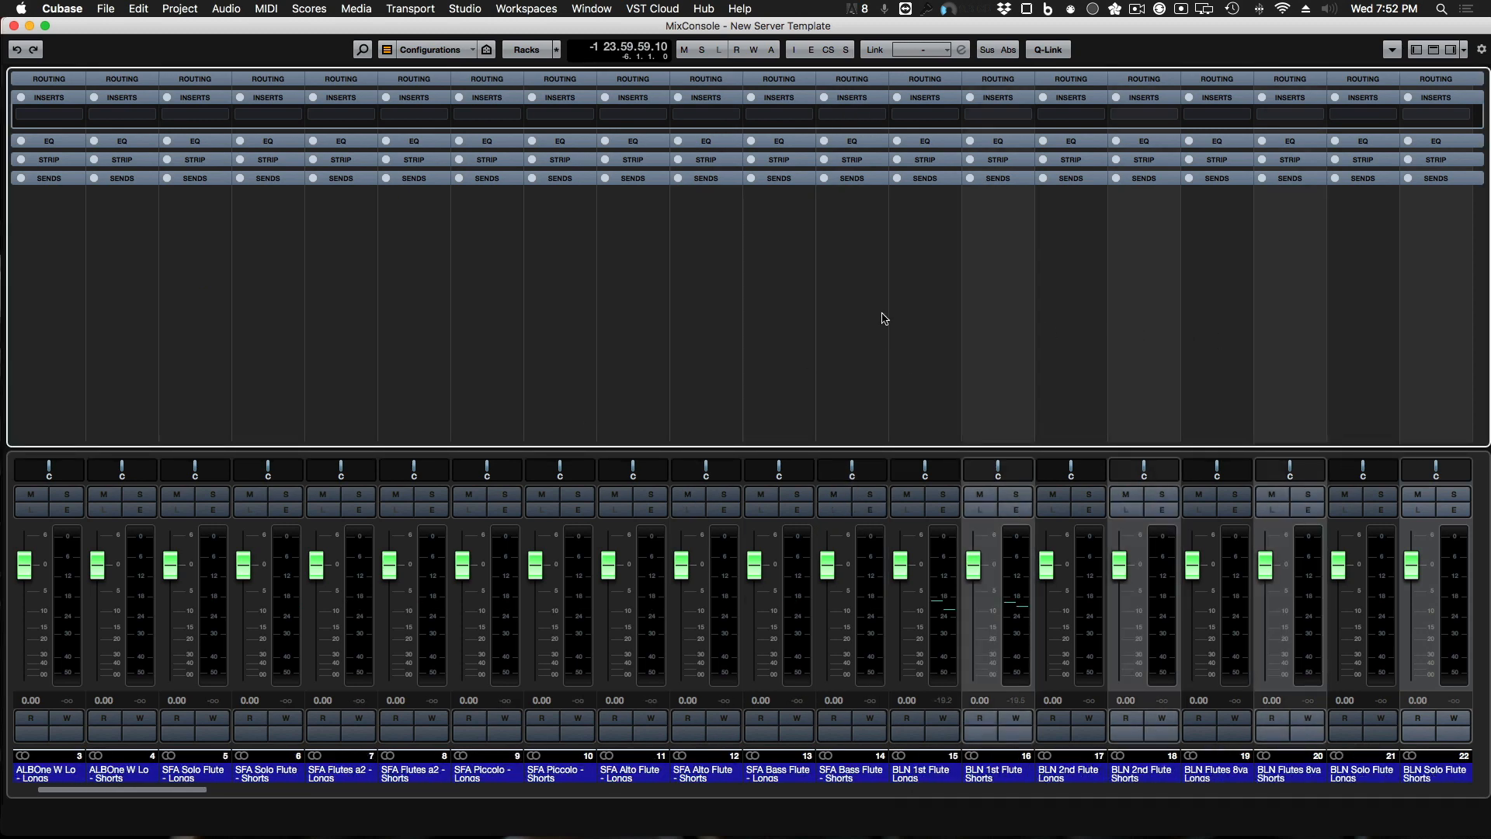
pyautogui.keyDown('super'); pyautogui.click(865, 320); pyautogui.keyUp('super')
pyautogui.keyDown('super'); pyautogui.click(731, 311); pyautogui.keyUp('super')
pyautogui.keyDown('super'); pyautogui.click(579, 295); pyautogui.keyUp('super')
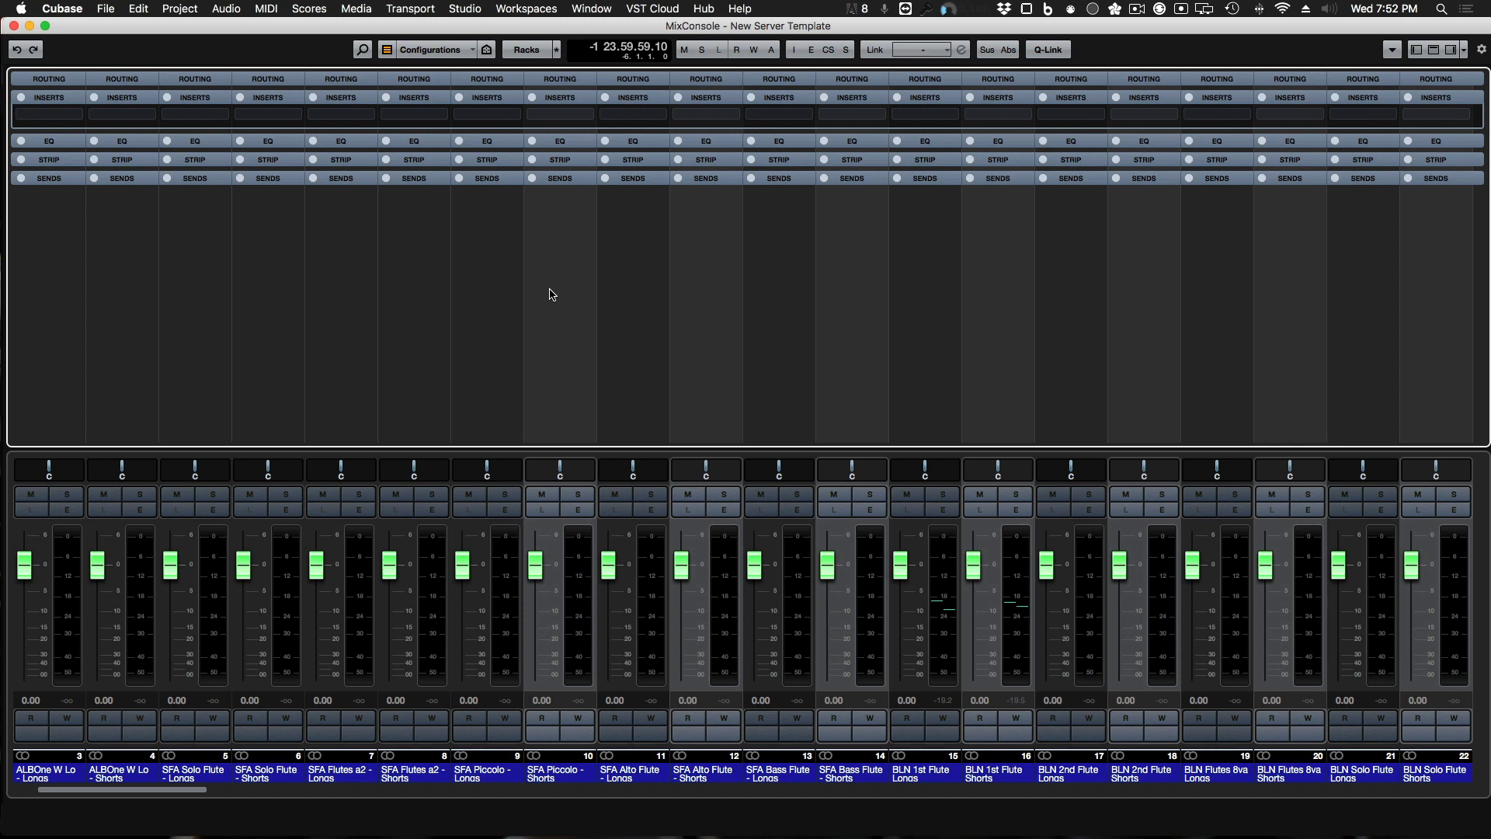
pyautogui.keyDown('super'); pyautogui.click(428, 281); pyautogui.keyUp('super')
pyautogui.keyDown('super'); pyautogui.click(269, 286); pyautogui.keyUp('super')
pyautogui.keyDown('super'); pyautogui.click(111, 276); pyautogui.keyUp('super')
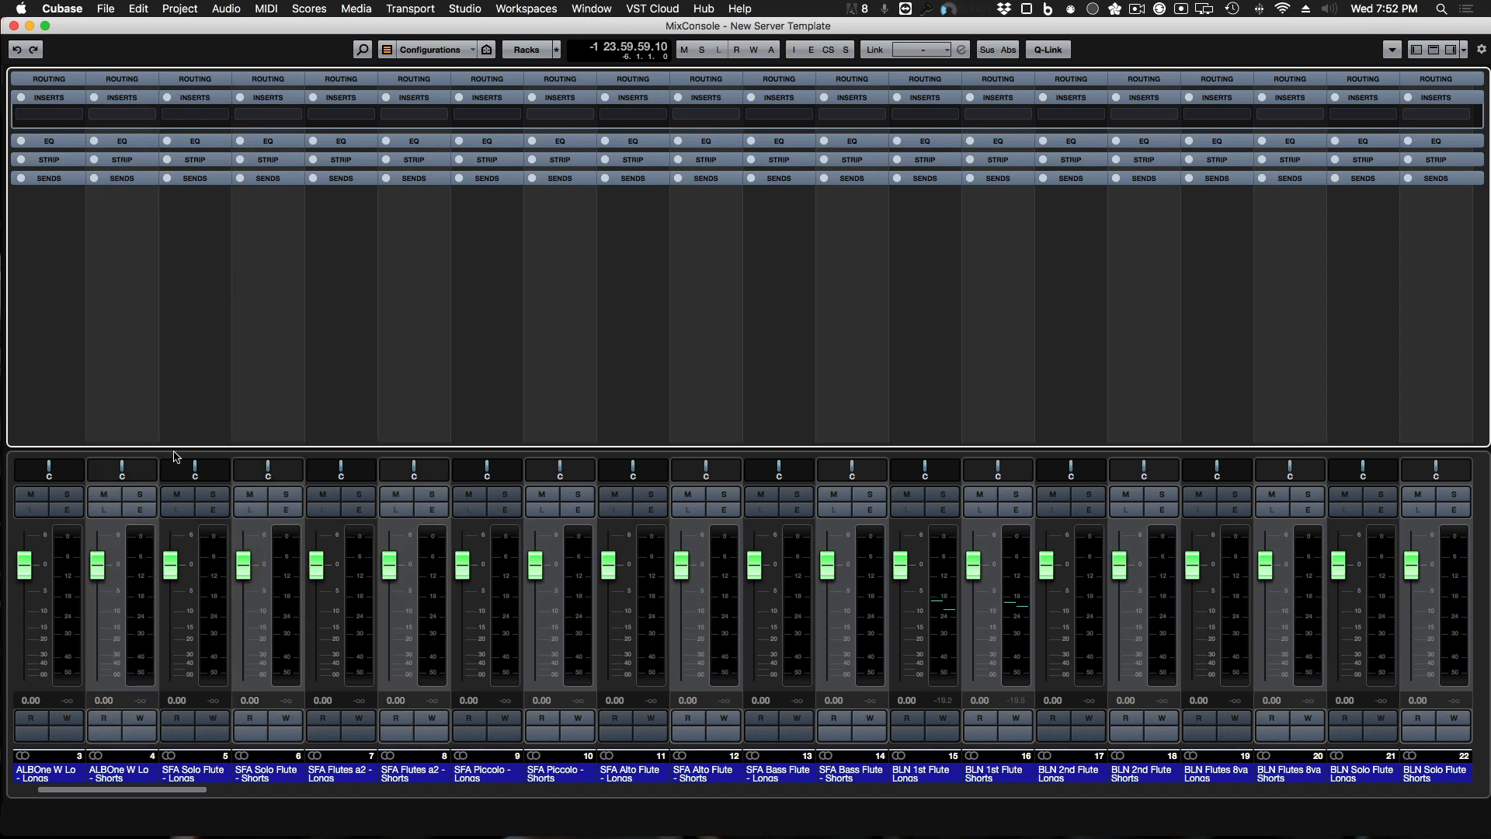
pyautogui.hscroll(-3, 187, 459)
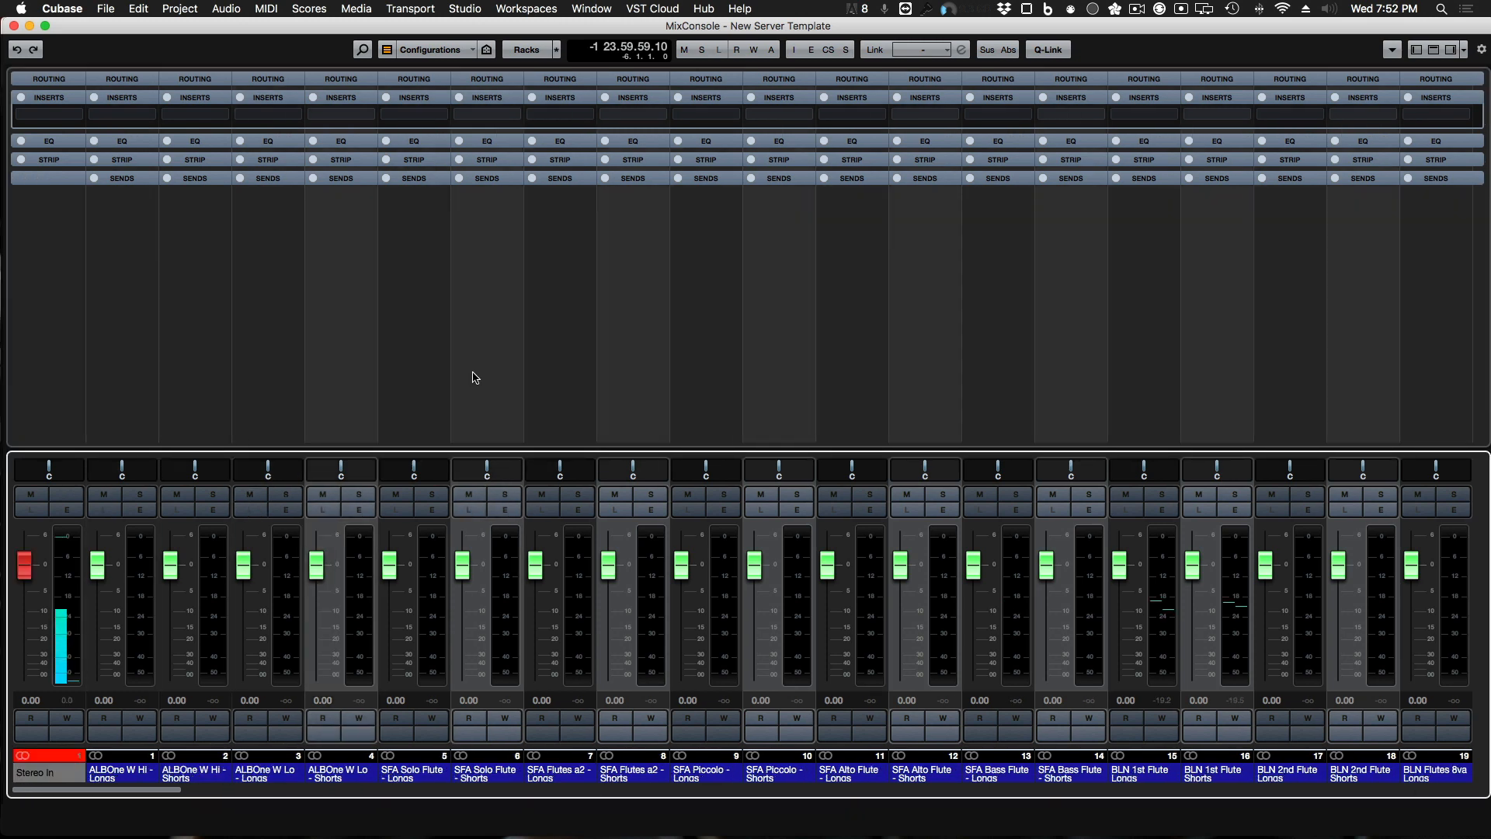
pyautogui.keyDown('super'); pyautogui.click(210, 348); pyautogui.keyUp('super')
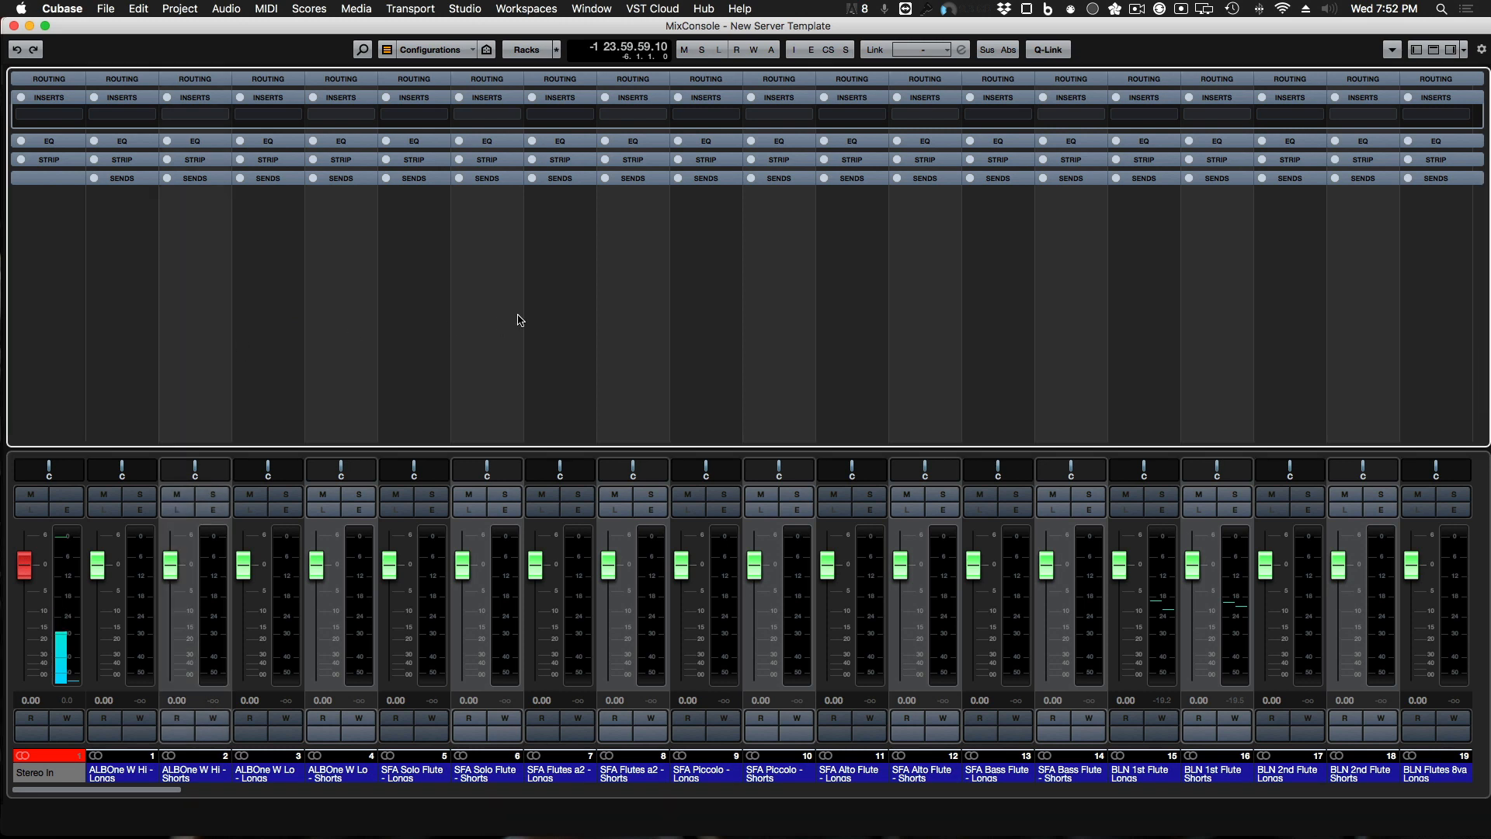
# Step: Add a stereo group channel named Woods Short to the selected Shorts channels, created outside the folder and routed to Stereo Out
pyautogui.rightClick(200, 313)
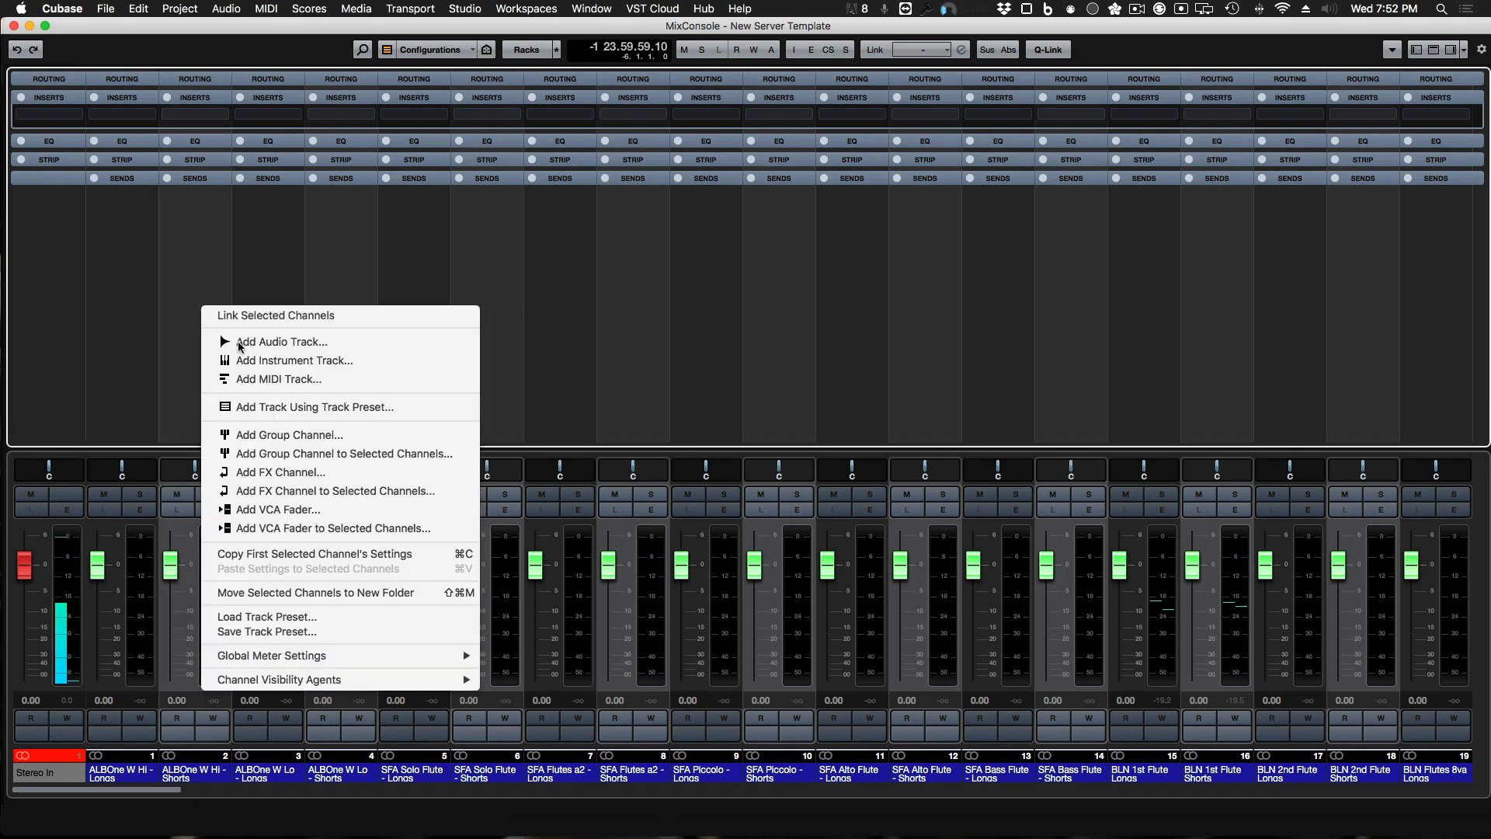
pyautogui.click(437, 456)
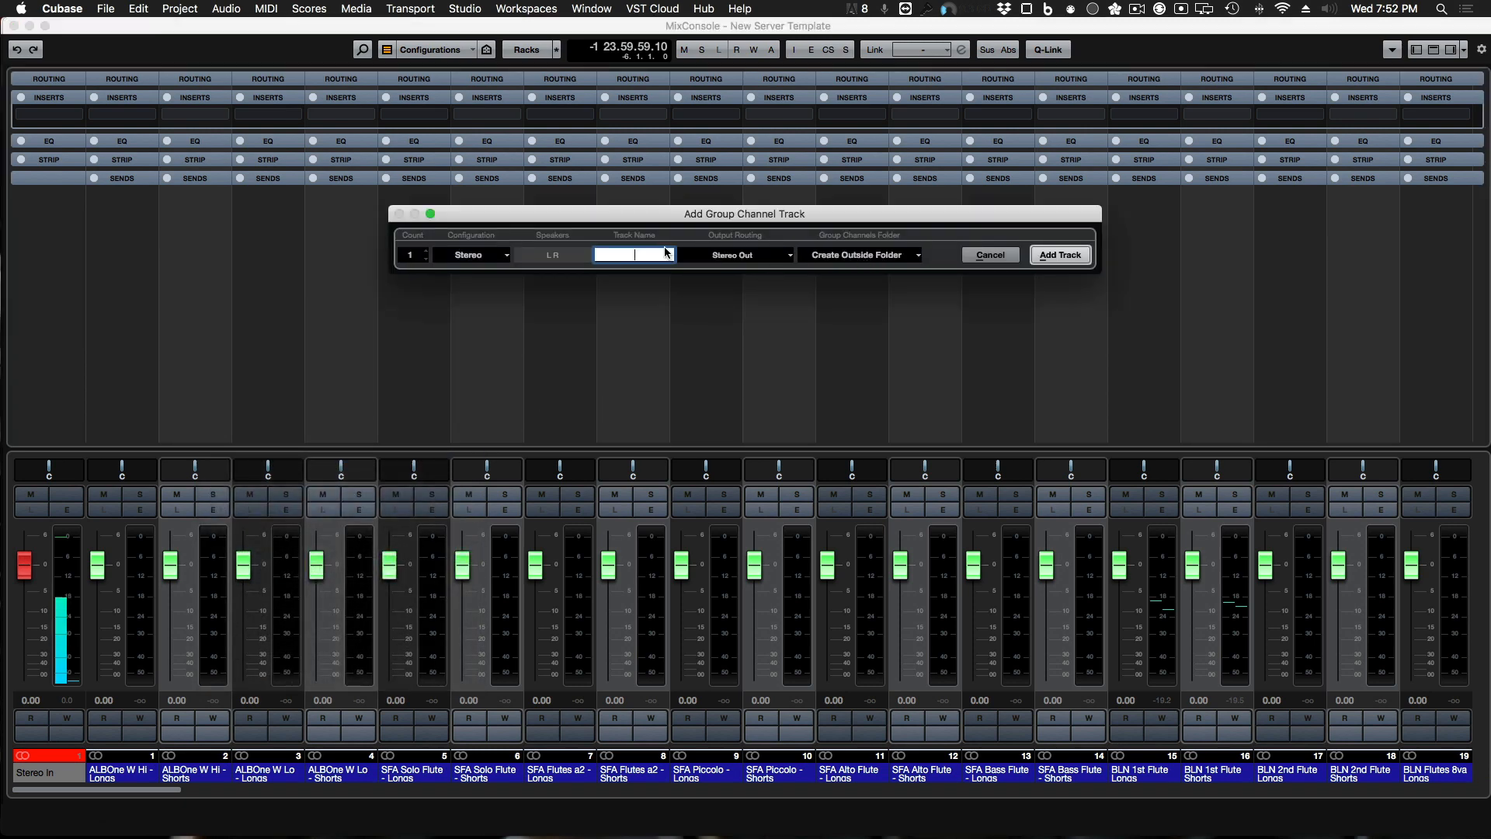
pyautogui.write('Woods Short')
pyautogui.press('Return')
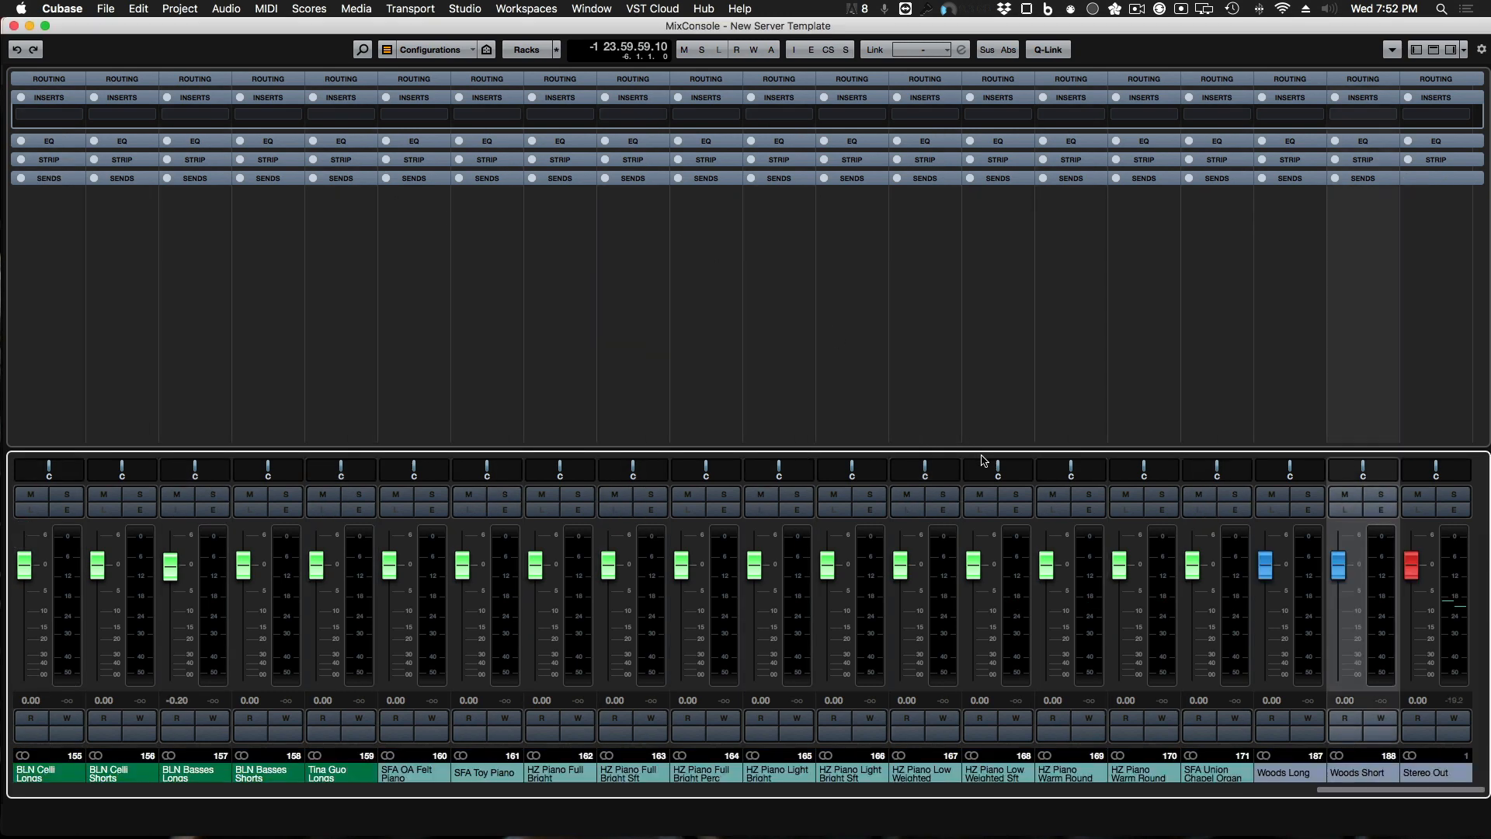
# Step: Add a stereo group channel named Woods MASTER to the Woods Long and Woods Short channels, created outside the folder with Stereo Out routing
pyautogui.click(1318, 768)
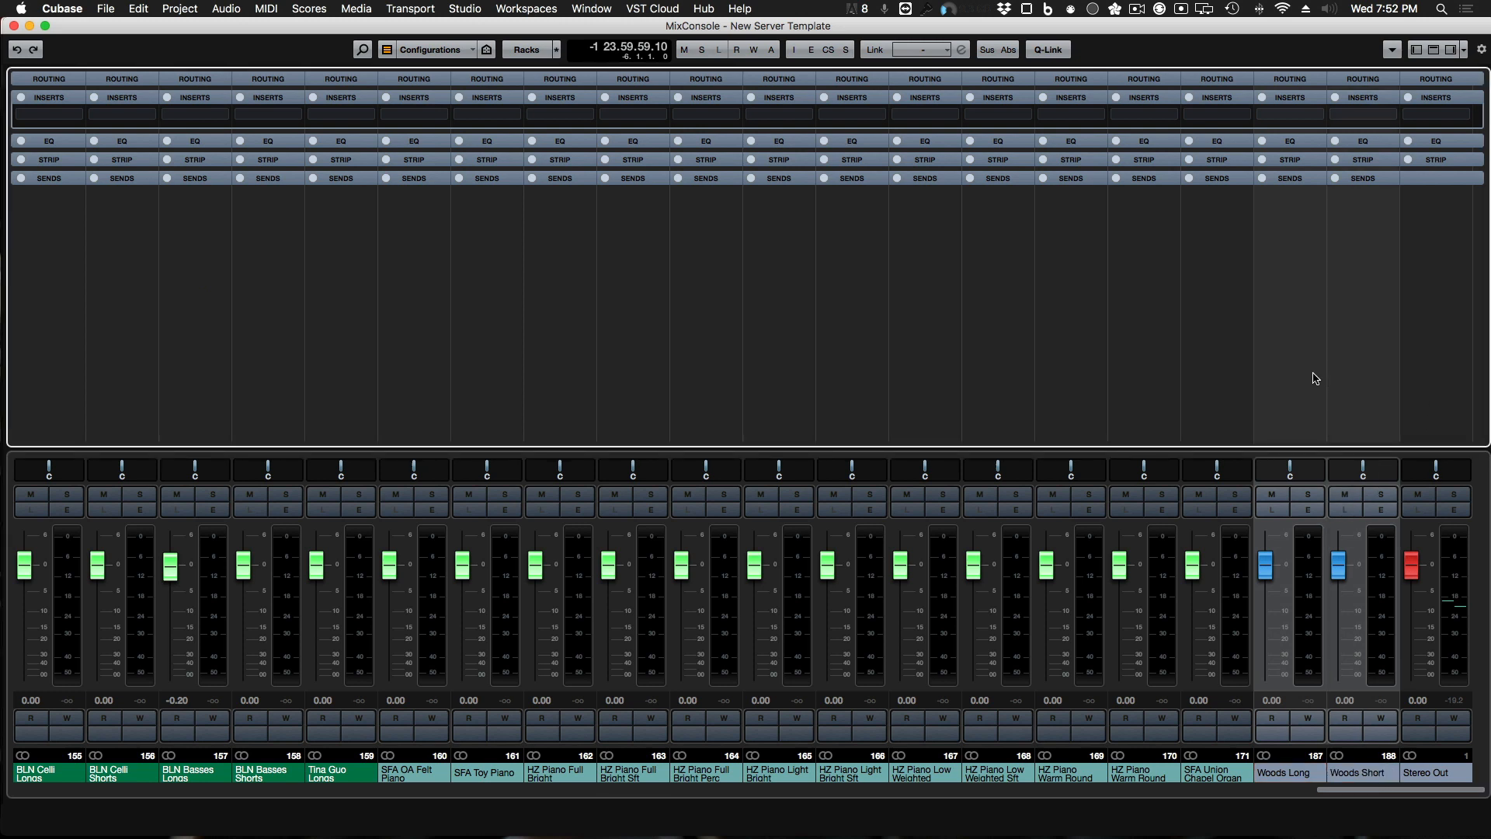
pyautogui.rightClick(1355, 335)
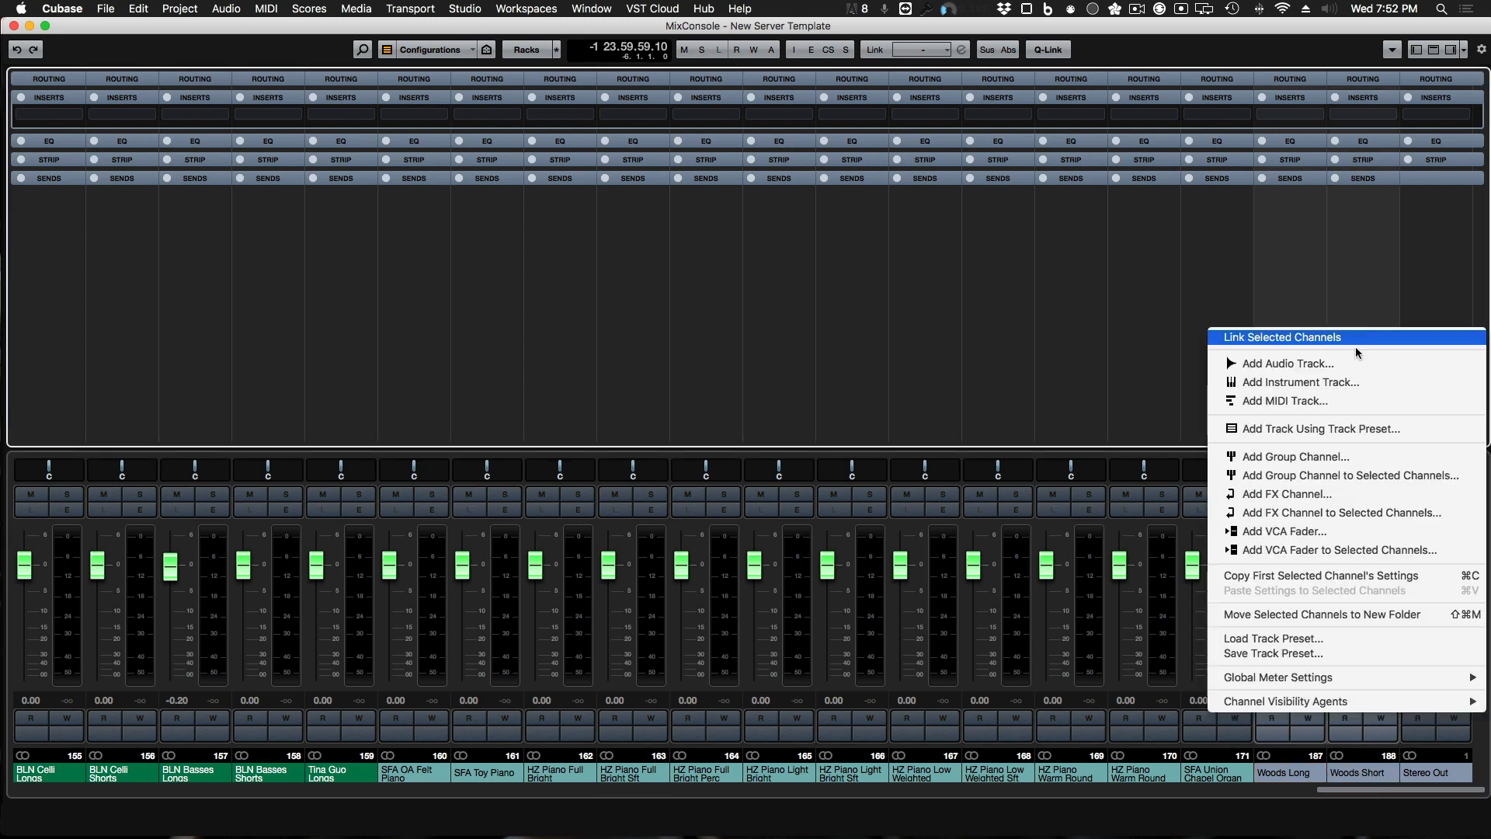
pyautogui.click(1394, 476)
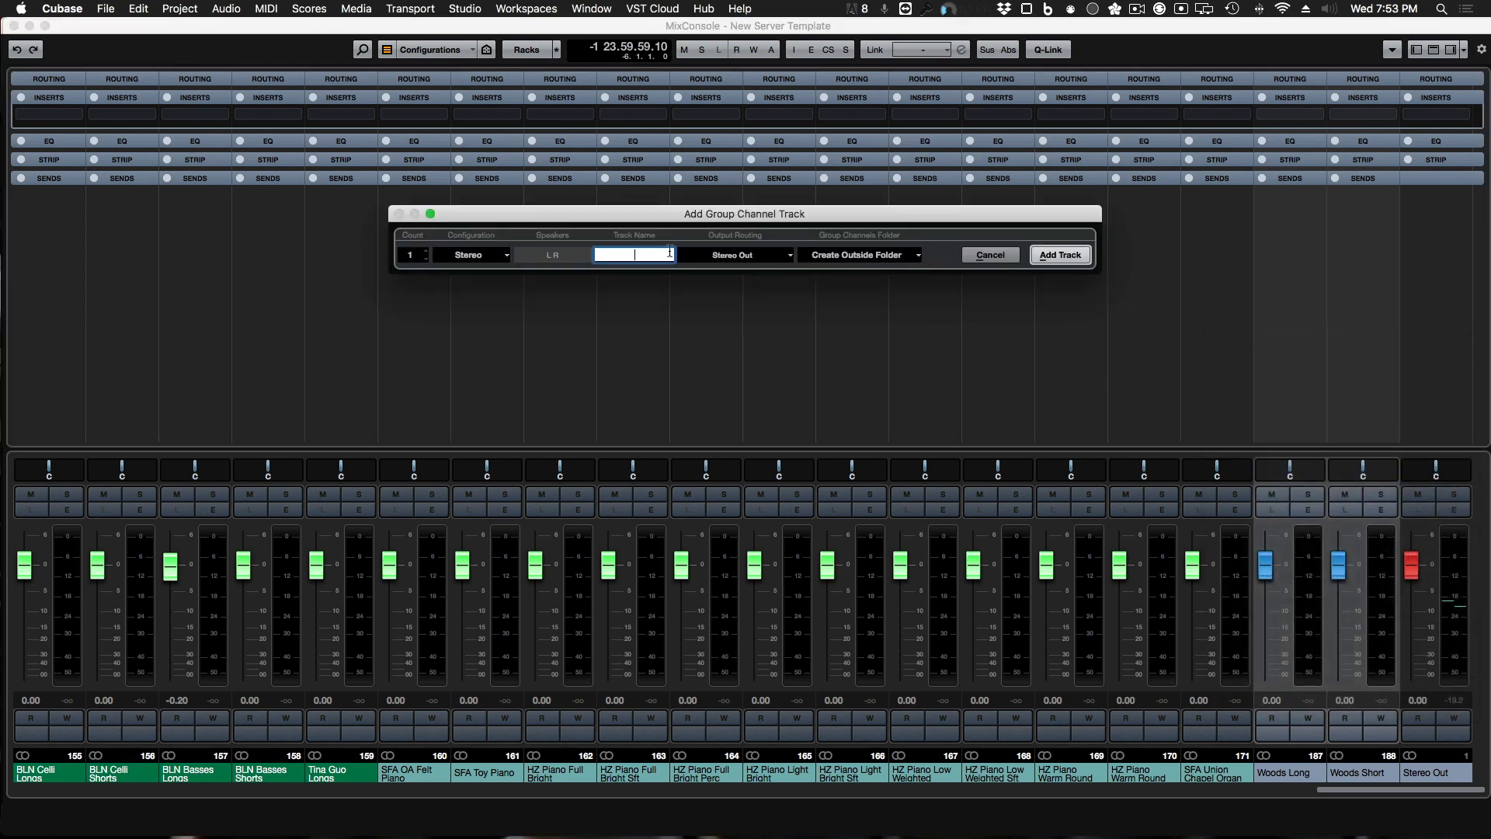
pyautogui.write('Woods Mas')
pyautogui.press('BackSpace')
pyautogui.press('BackSpace')
pyautogui.write('ASTER')
pyautogui.click(1053, 256)
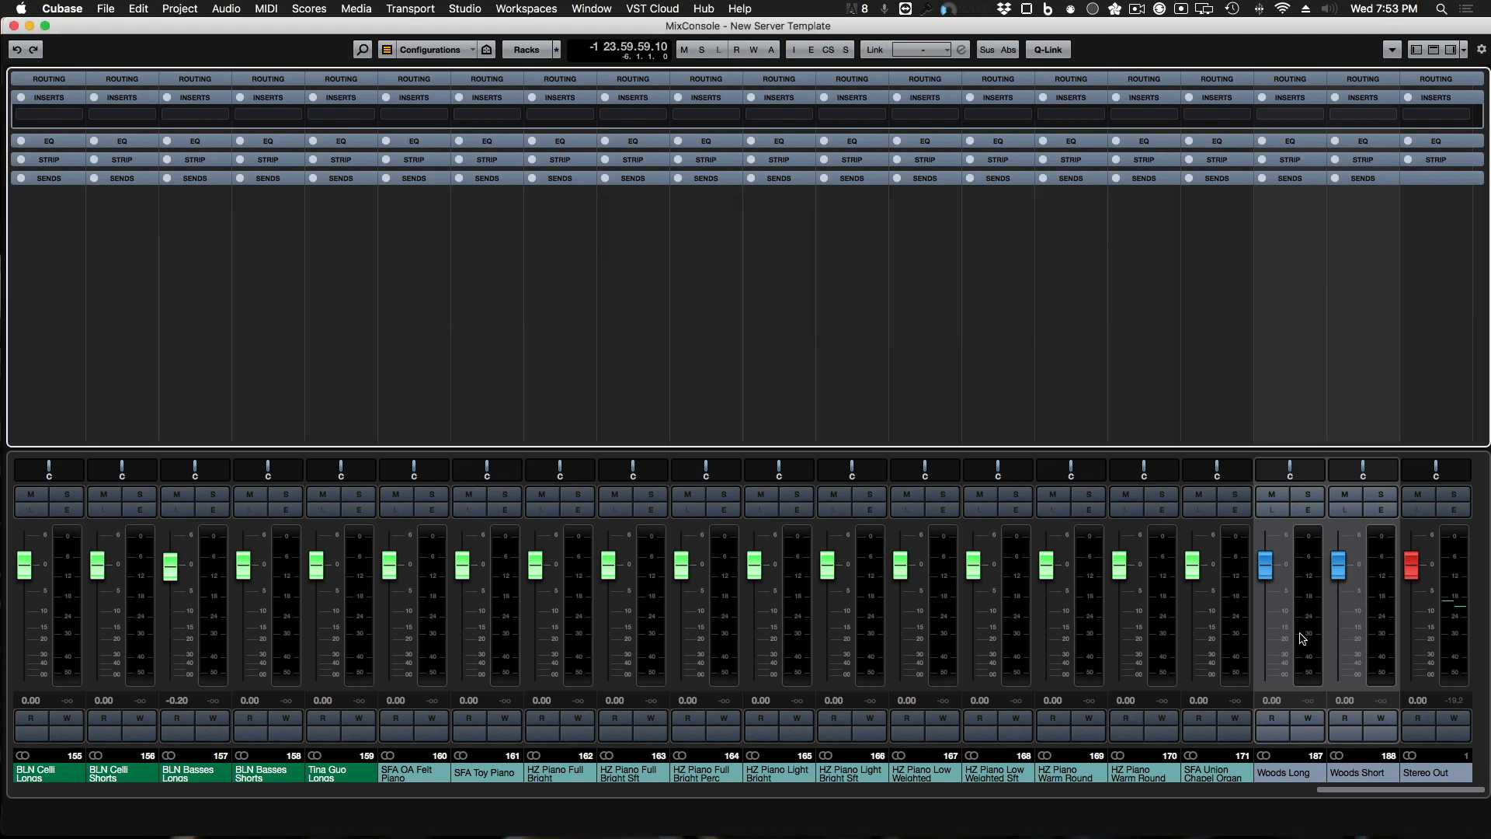
pyautogui.moveTo(1377, 791); pyautogui.dragTo(1442, 793)
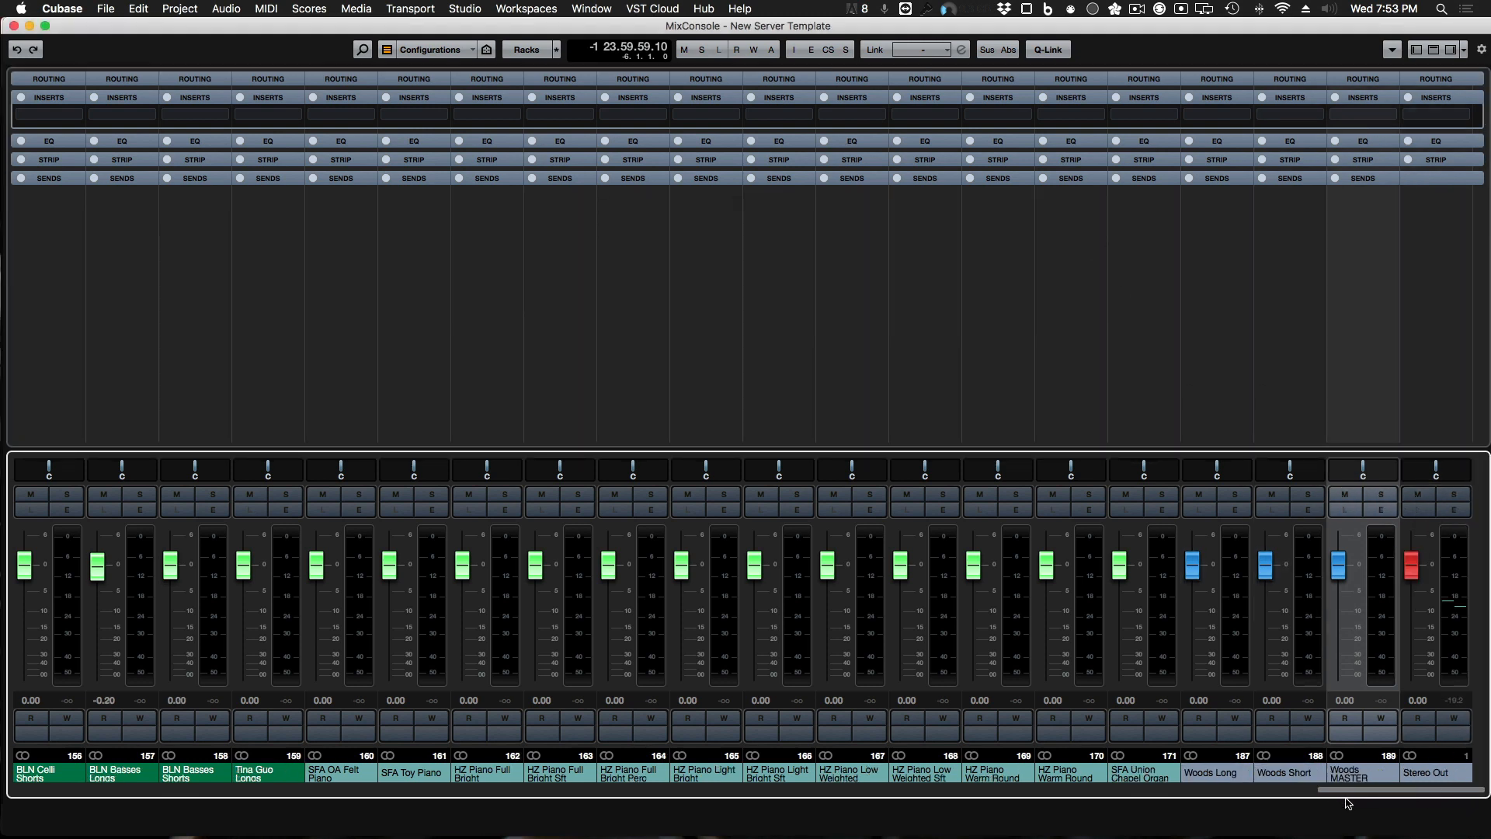
# Step: Color the Woods Long group channel dark blue to match the woodwind channels
pyautogui.click(1226, 391)
pyautogui.keyDown('shift'); pyautogui.click(1303, 400); pyautogui.keyUp('shift')
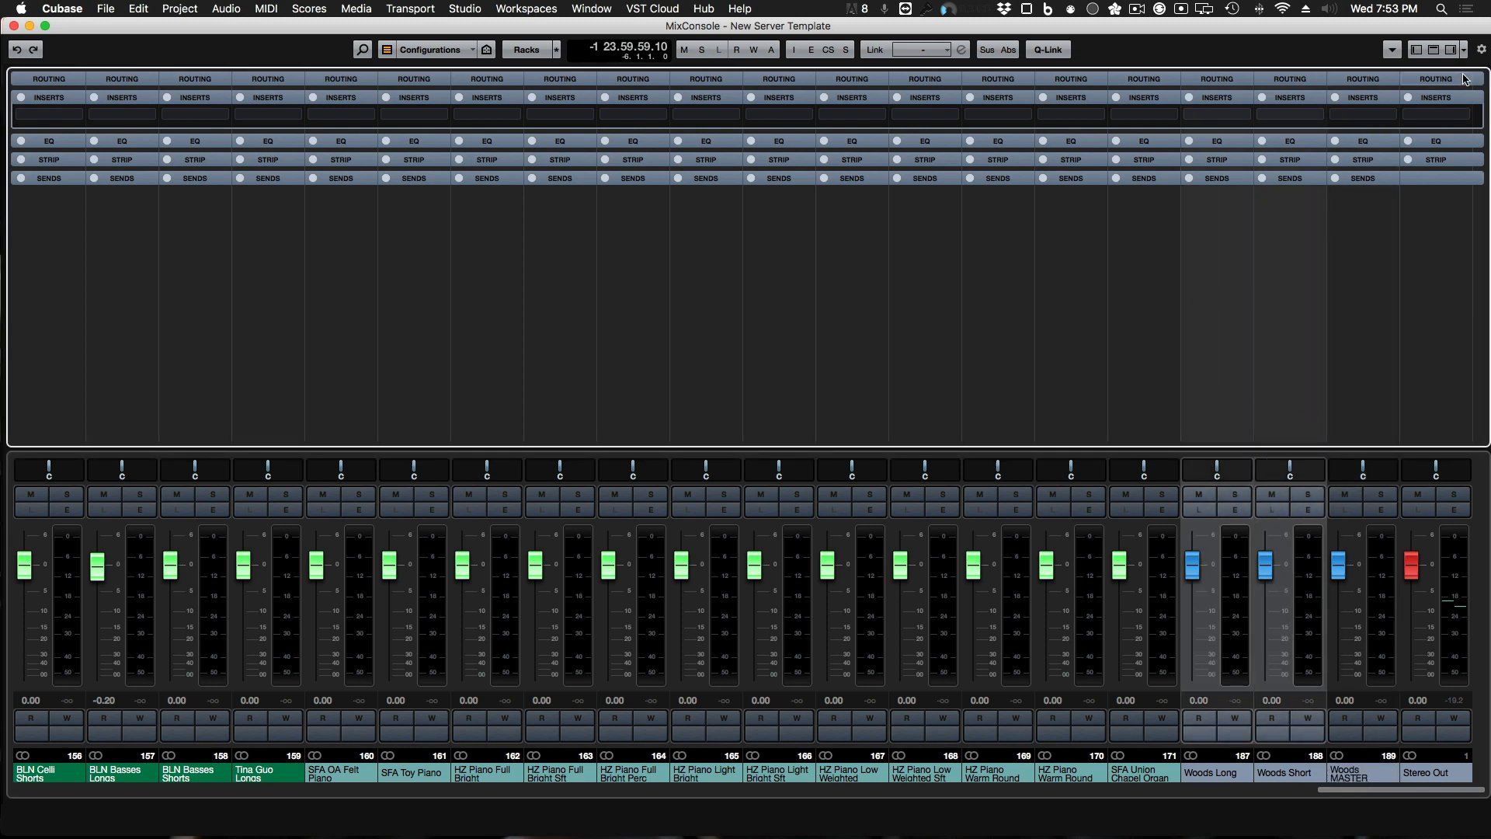
pyautogui.click(1481, 51)
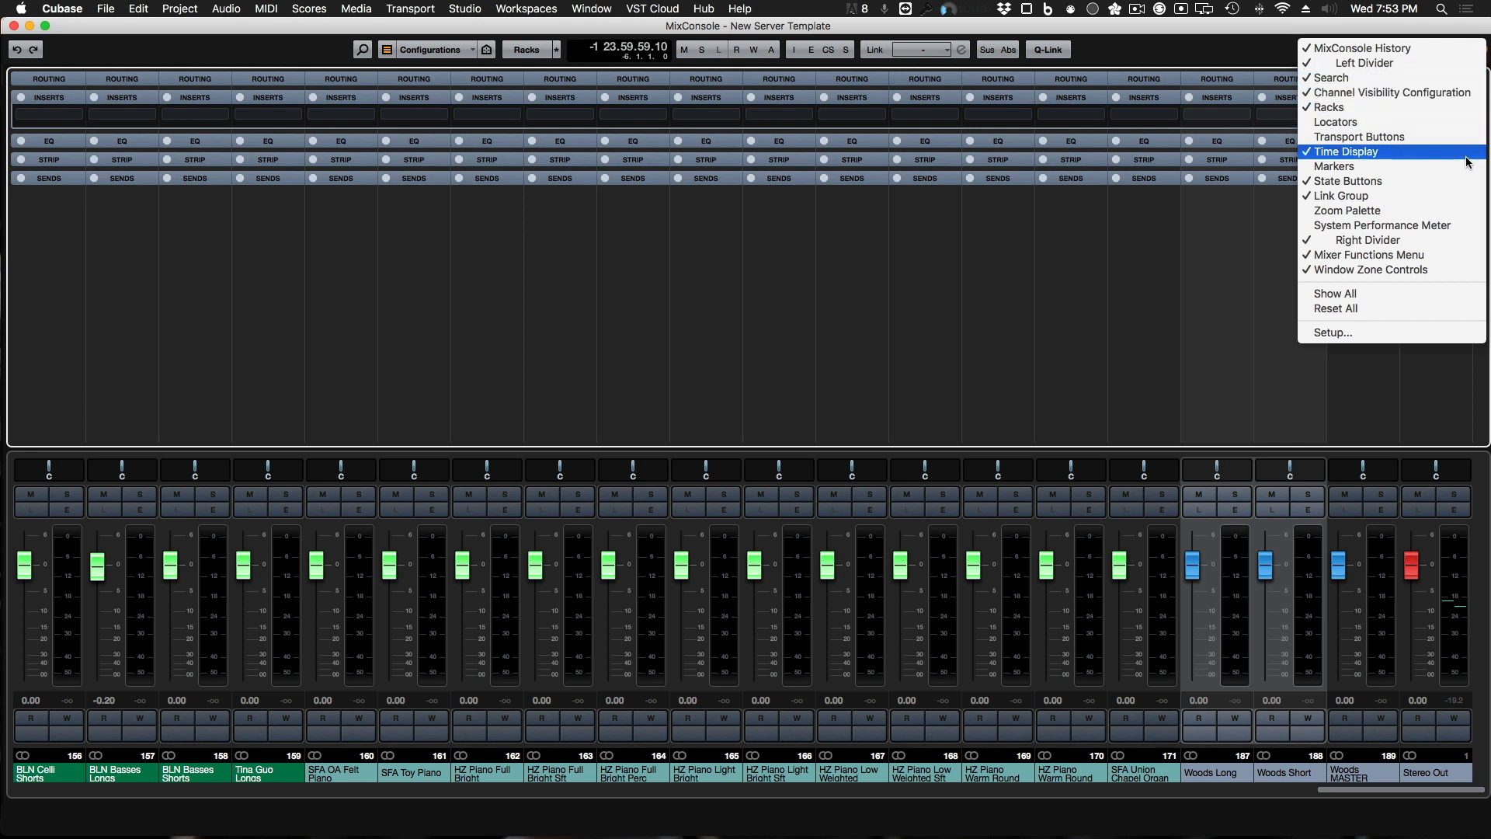
pyautogui.click(1198, 387)
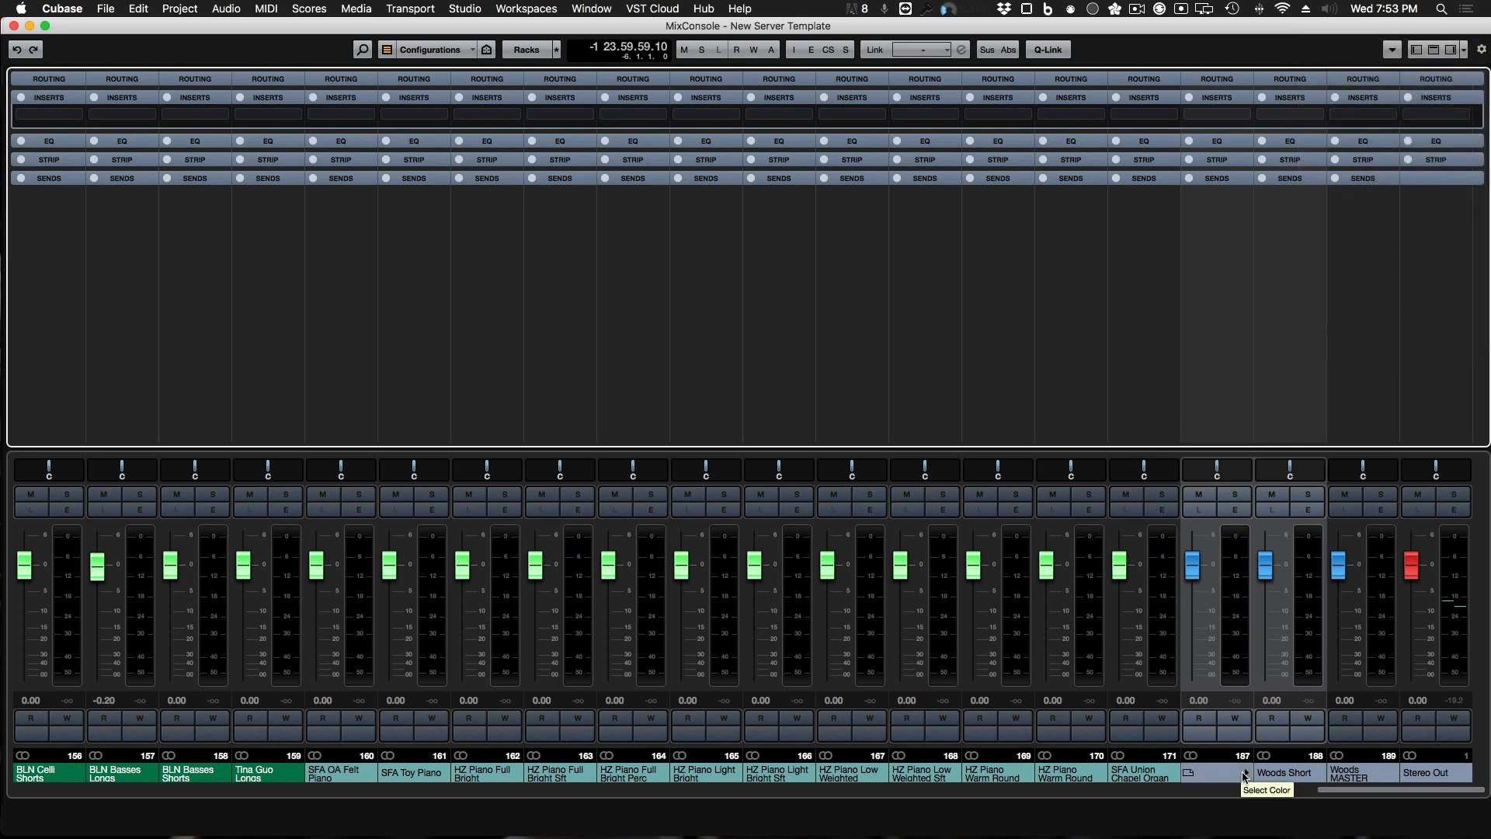
pyautogui.hotkey('alt', 'shift')
pyautogui.click(1245, 773)
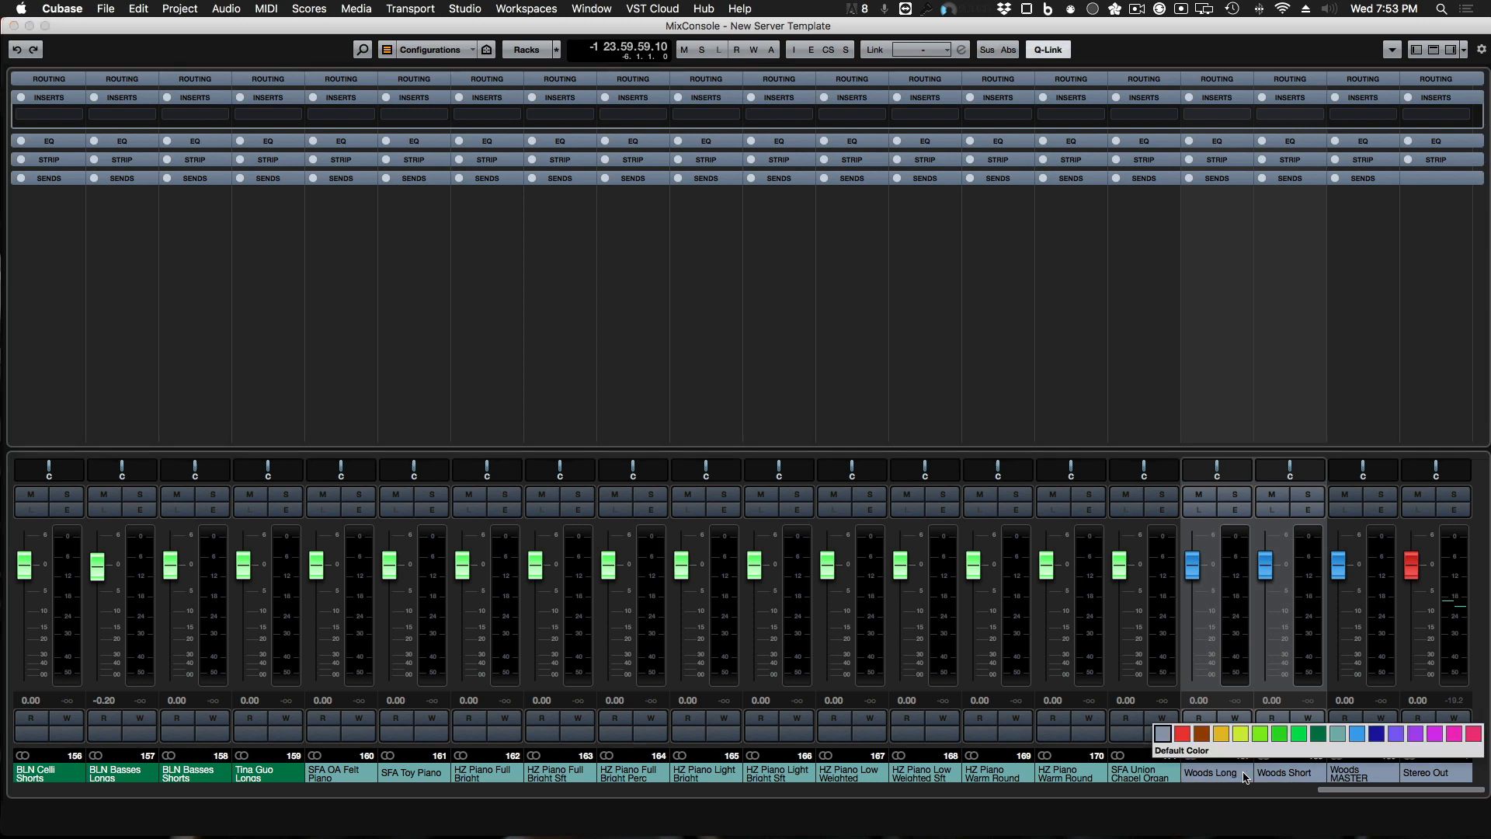
pyautogui.click(1371, 740)
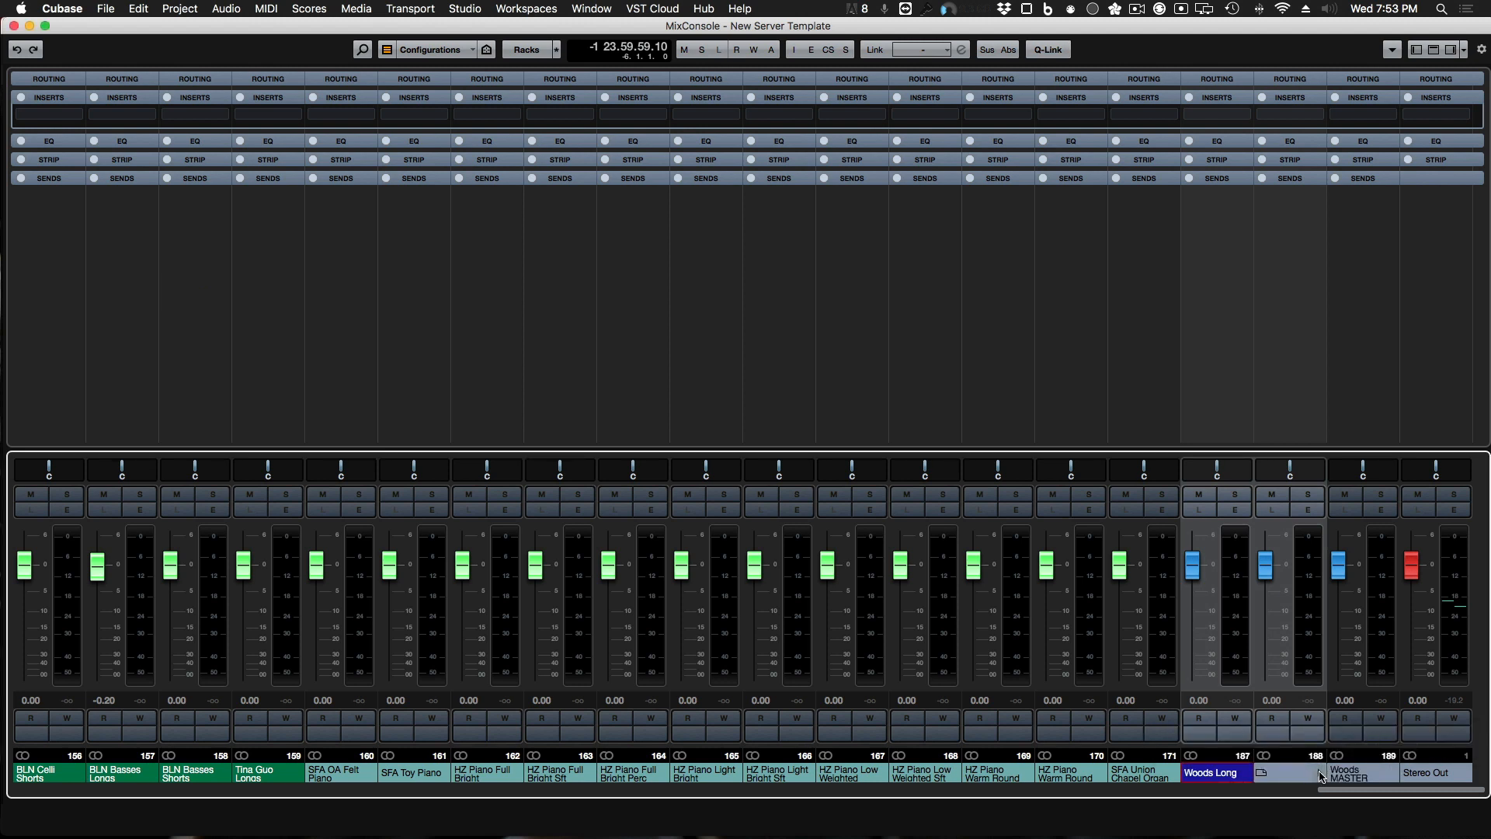
# Step: Color the Woods Short group channel dark blue, matching the Woods Long group channel
pyautogui.click(1301, 776)
pyautogui.hotkey('alt', 'shift')
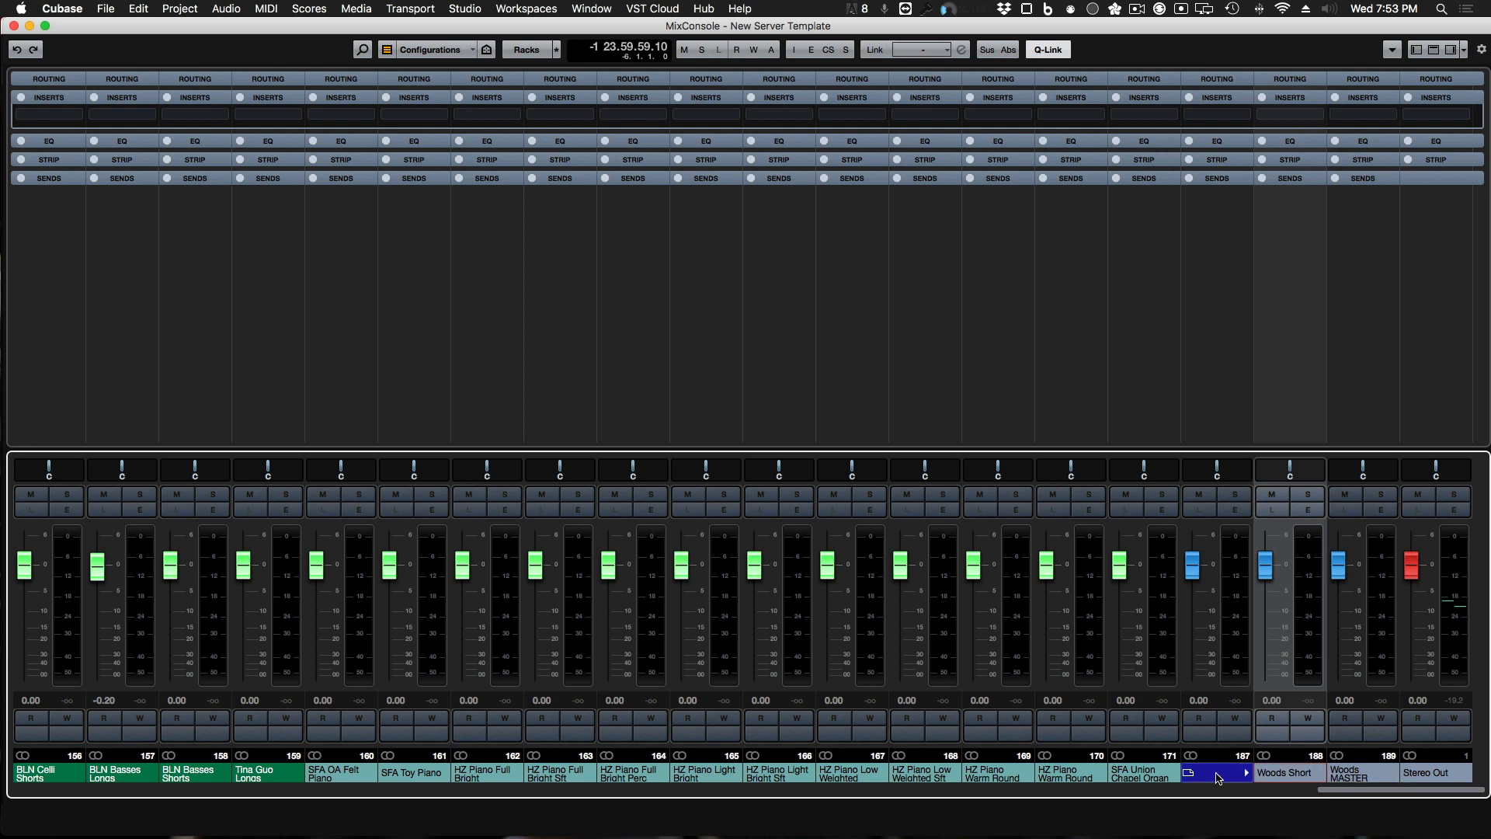
pyautogui.click(1218, 777)
pyautogui.click(1324, 774)
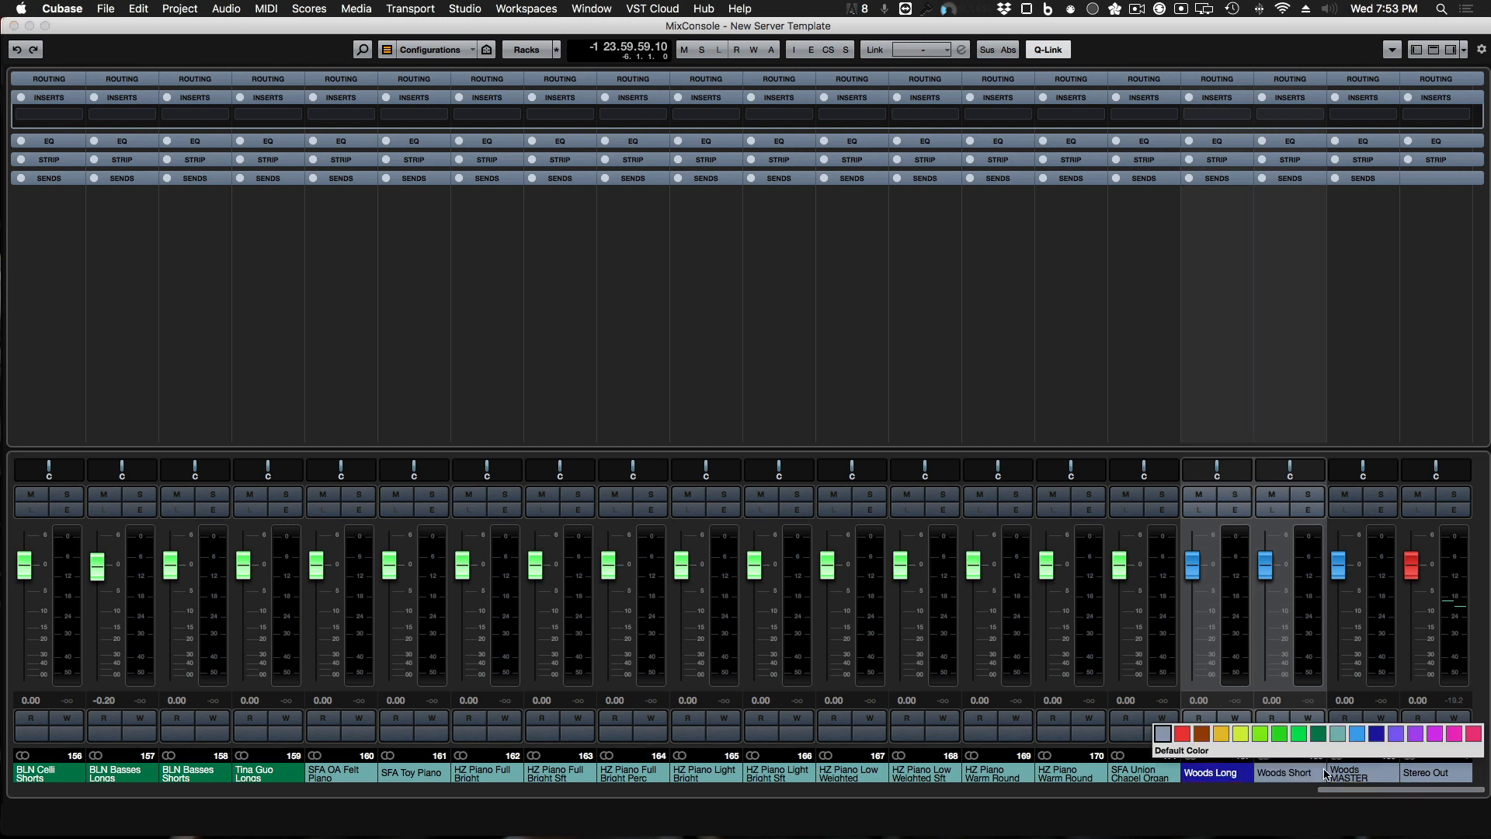
pyautogui.click(1376, 733)
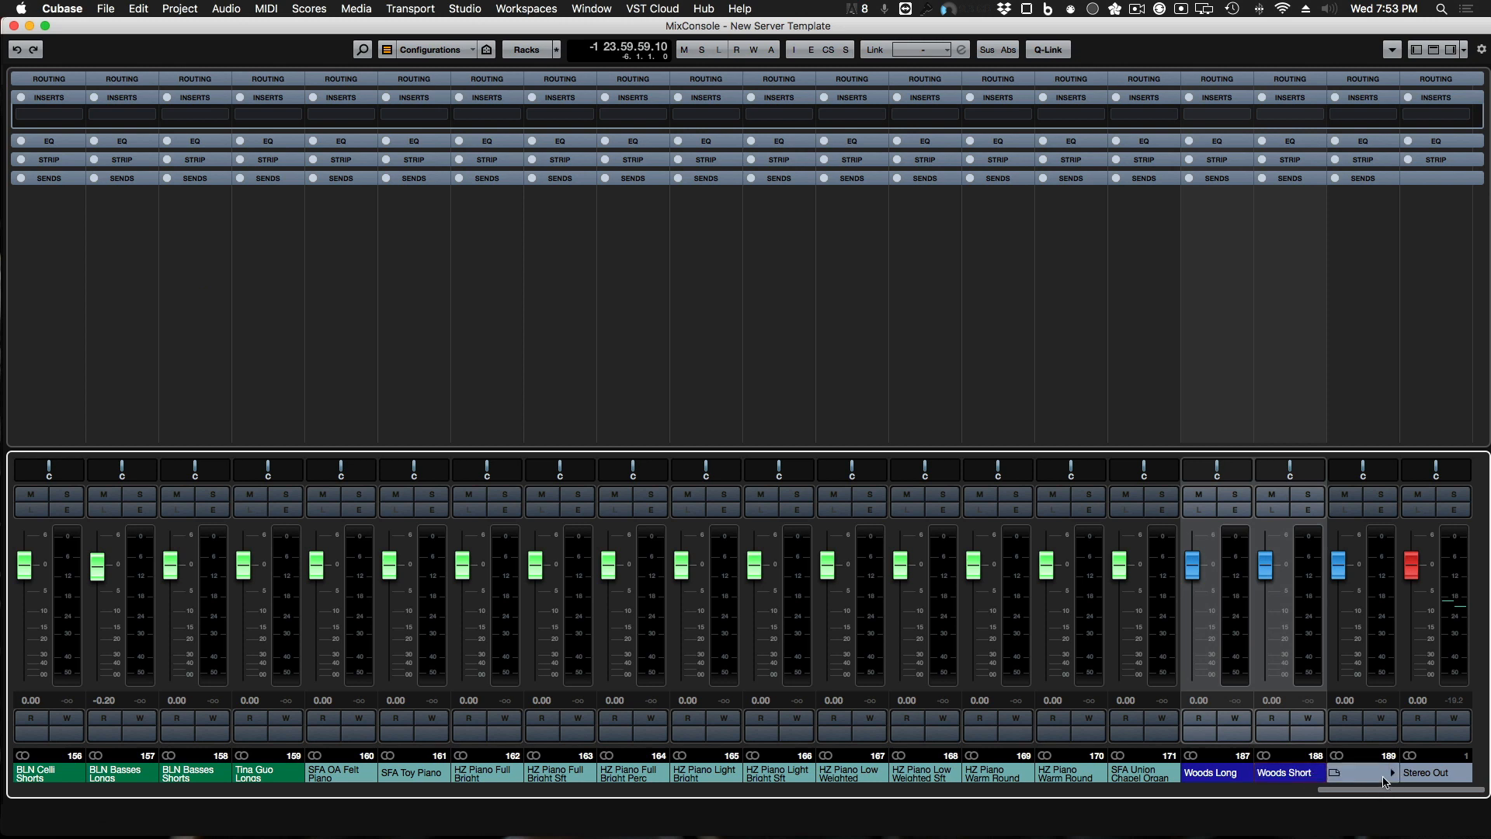
# Step: Color the Woods MASTER group channel the same dark blue as the other woodwind groups
pyautogui.click(1393, 773)
pyautogui.click(1377, 733)
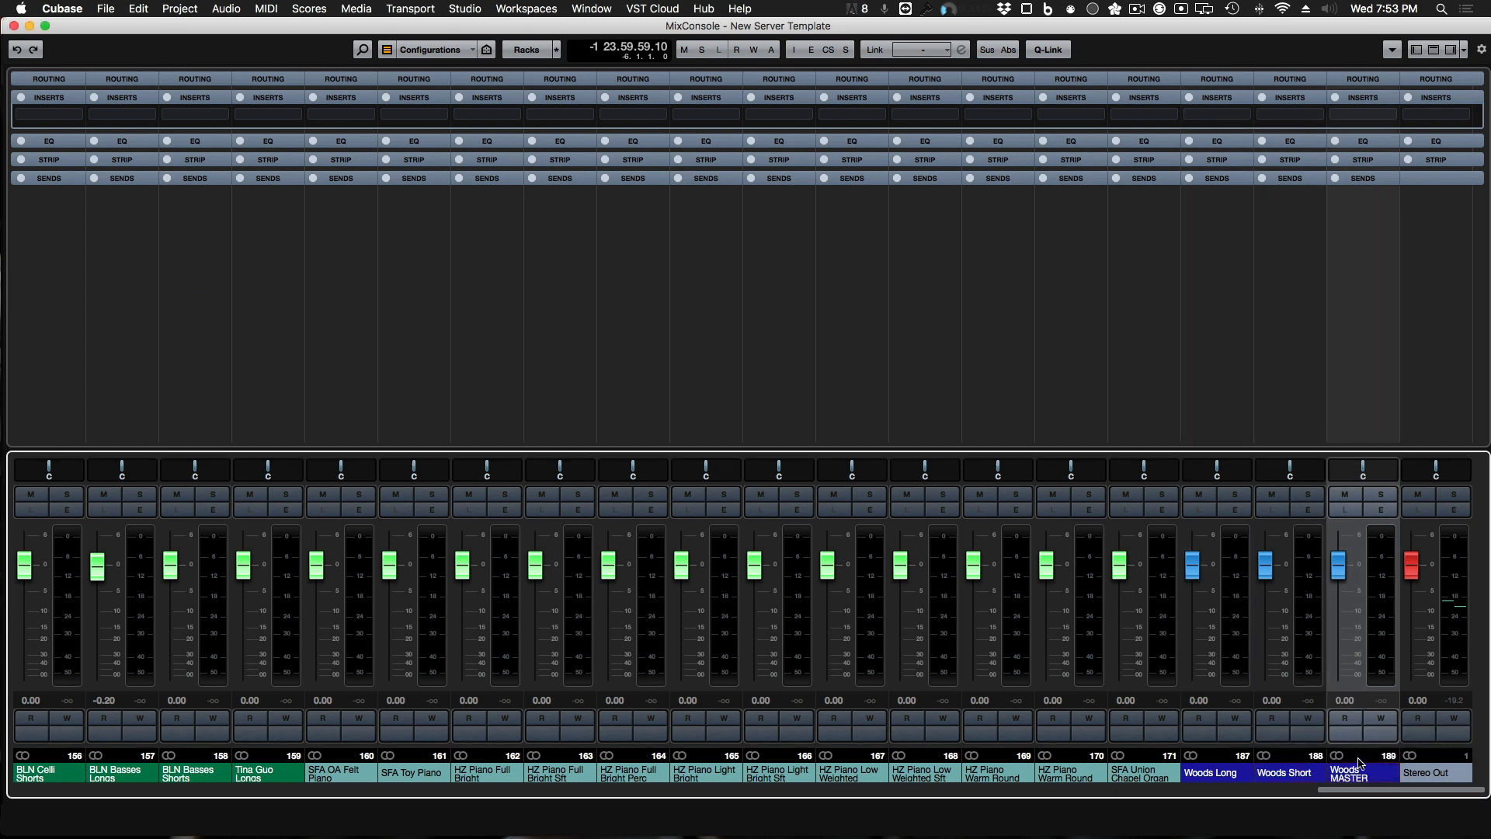
pyautogui.click(1394, 773)
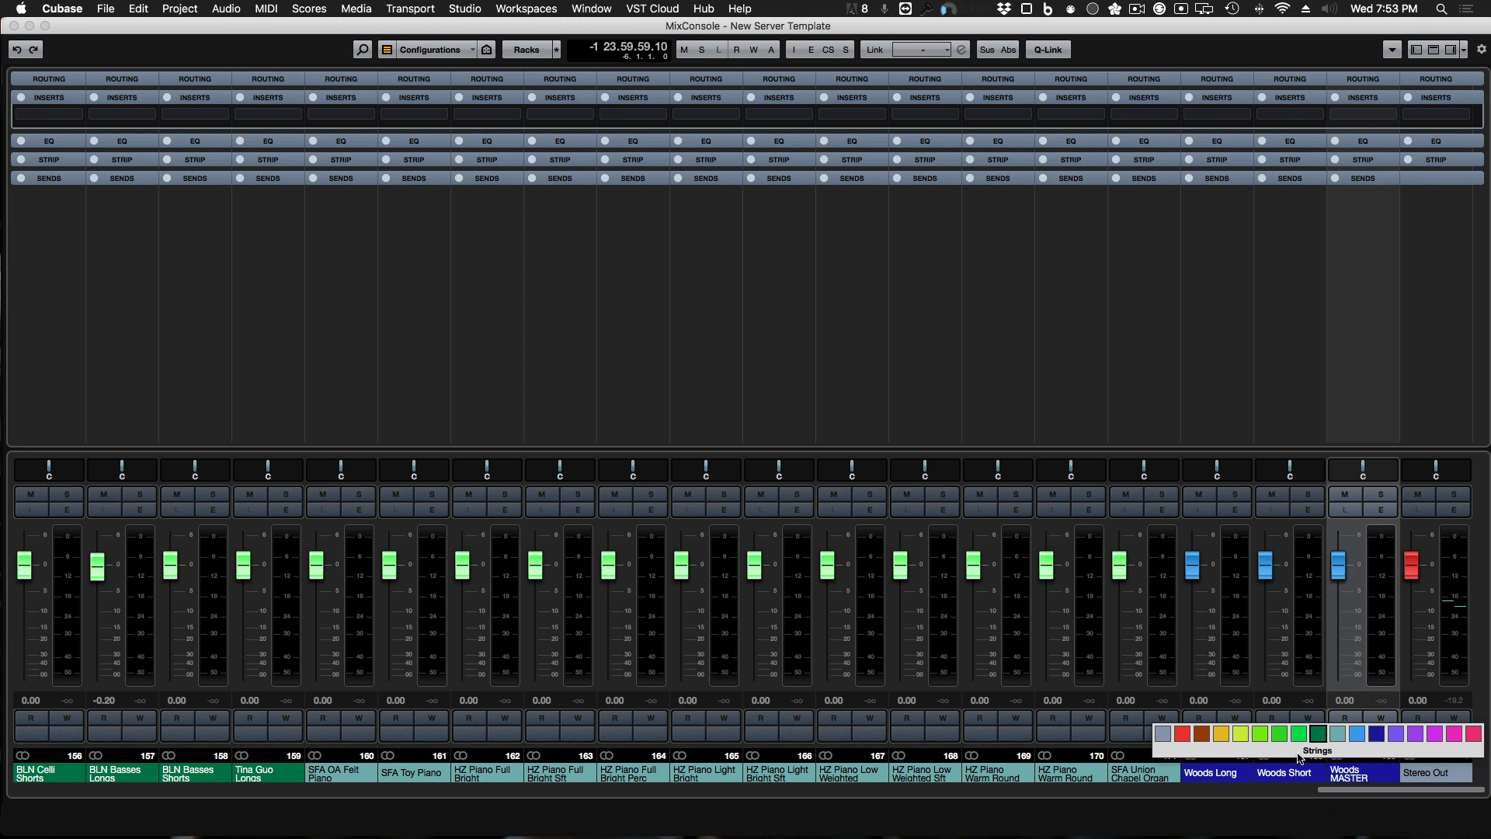
pyautogui.click(1281, 796)
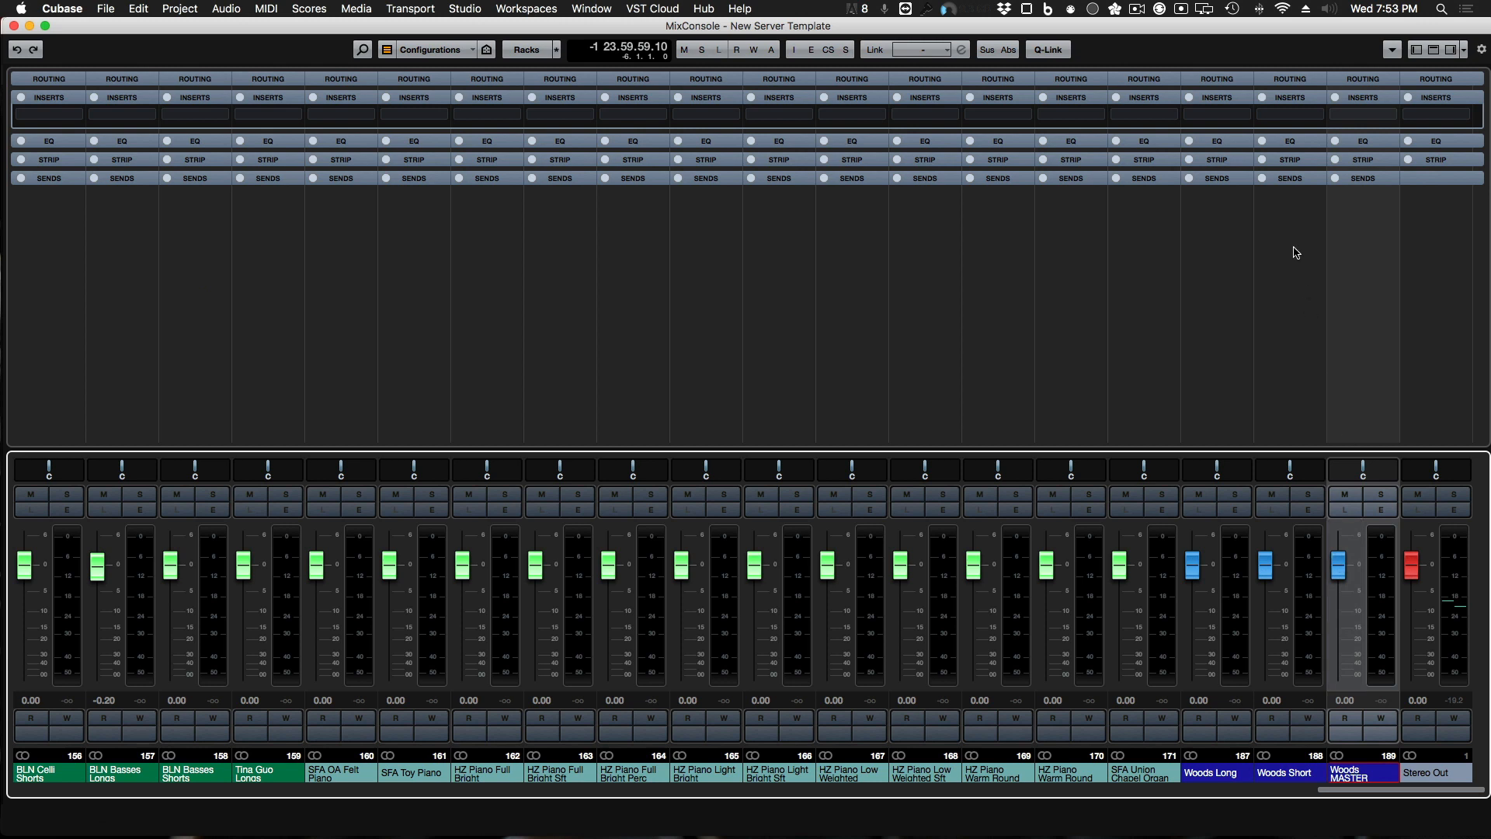
# Step: Examine the output routing of the Woods Long, Woods Short and Woods MASTER group channels
pyautogui.click(1224, 80)
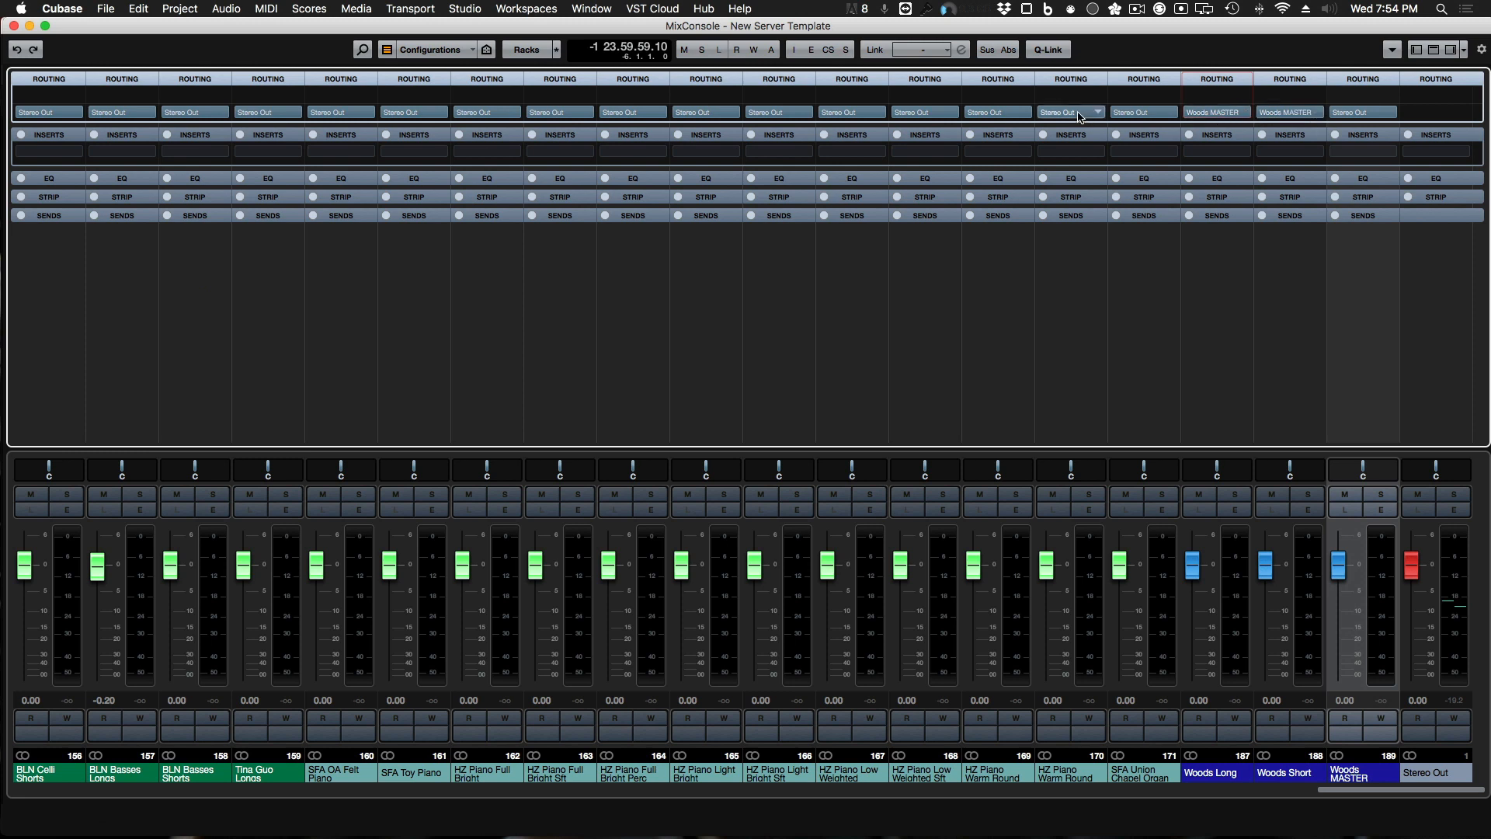
pyautogui.click(1214, 80)
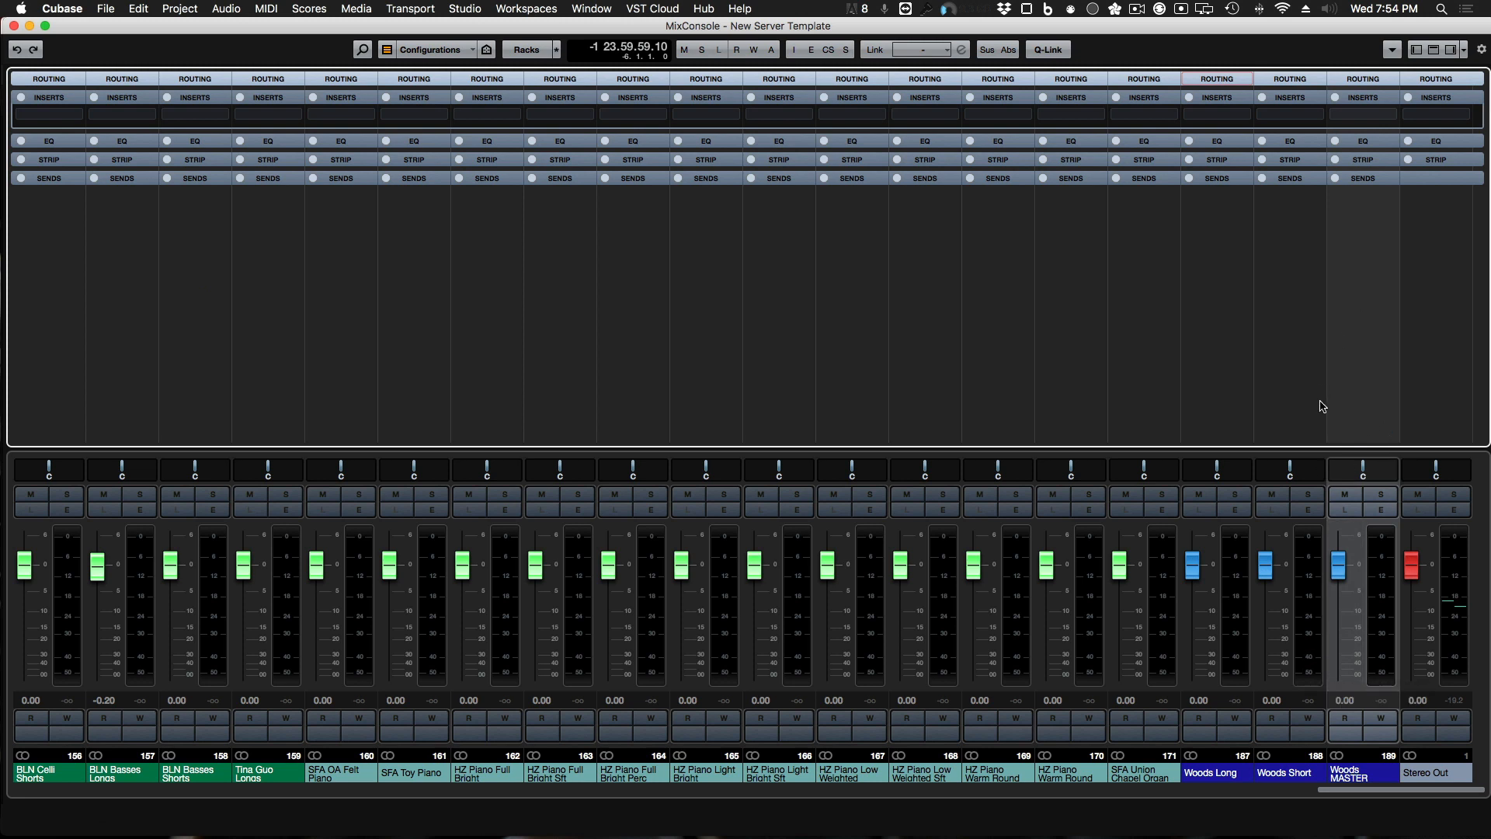
pyautogui.click(1368, 791)
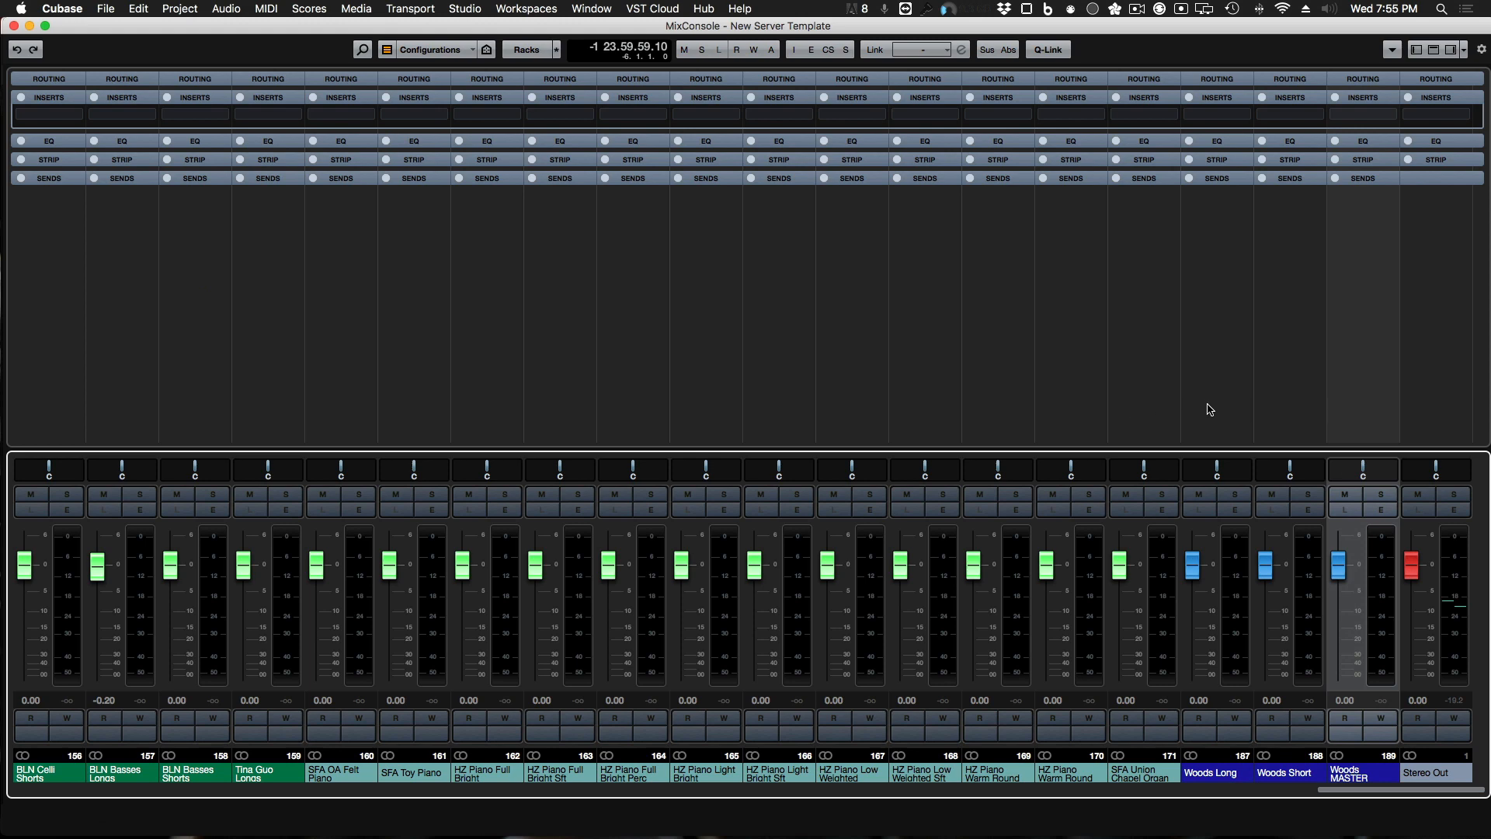
# Step: Expand the channels' Sends racks and check the destinations available for the first send slot of Woods Long
pyautogui.rightClick(1228, 373)
pyautogui.click(1231, 315)
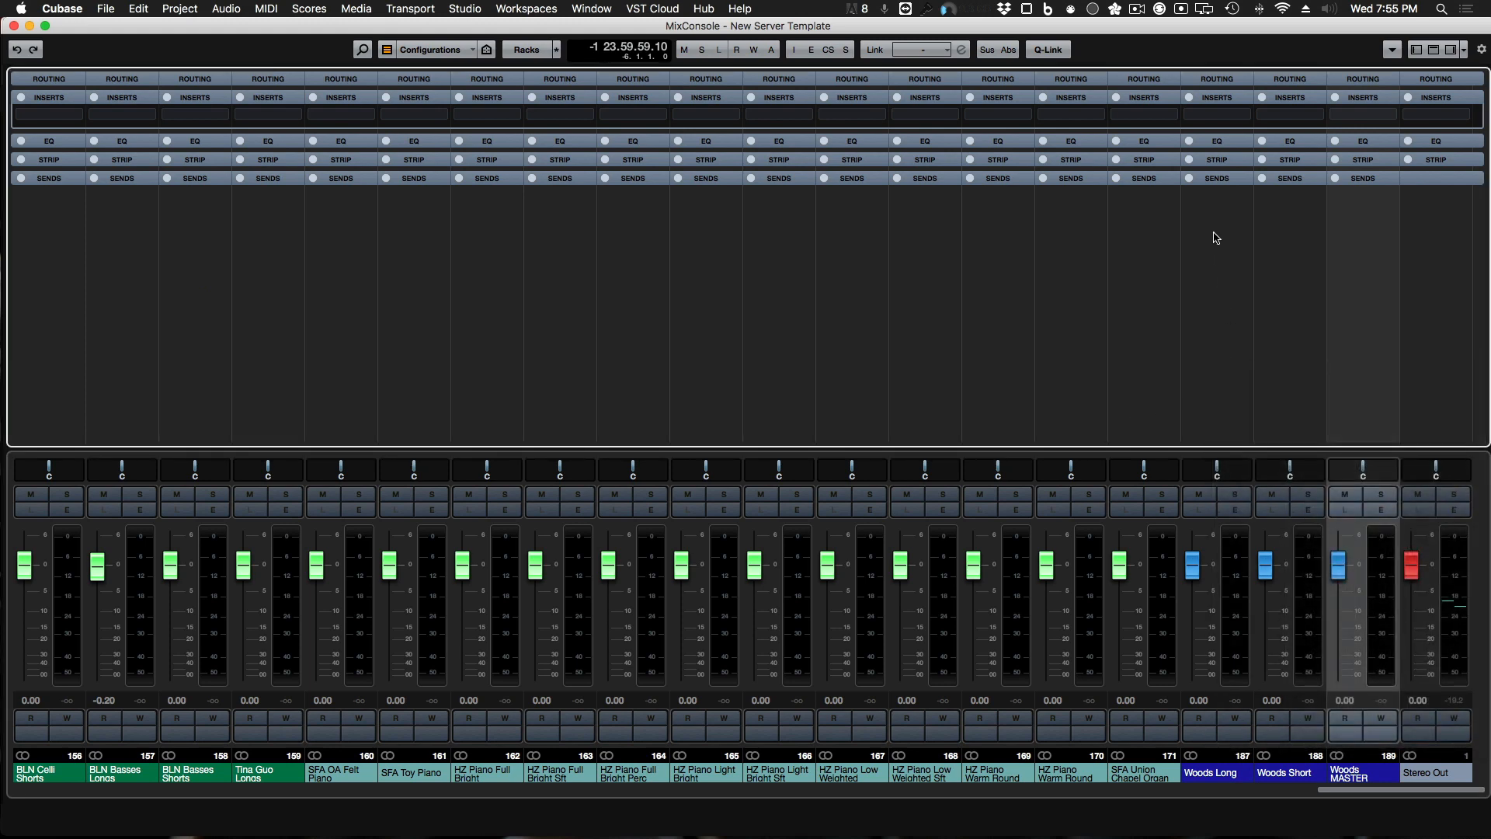
pyautogui.click(1218, 180)
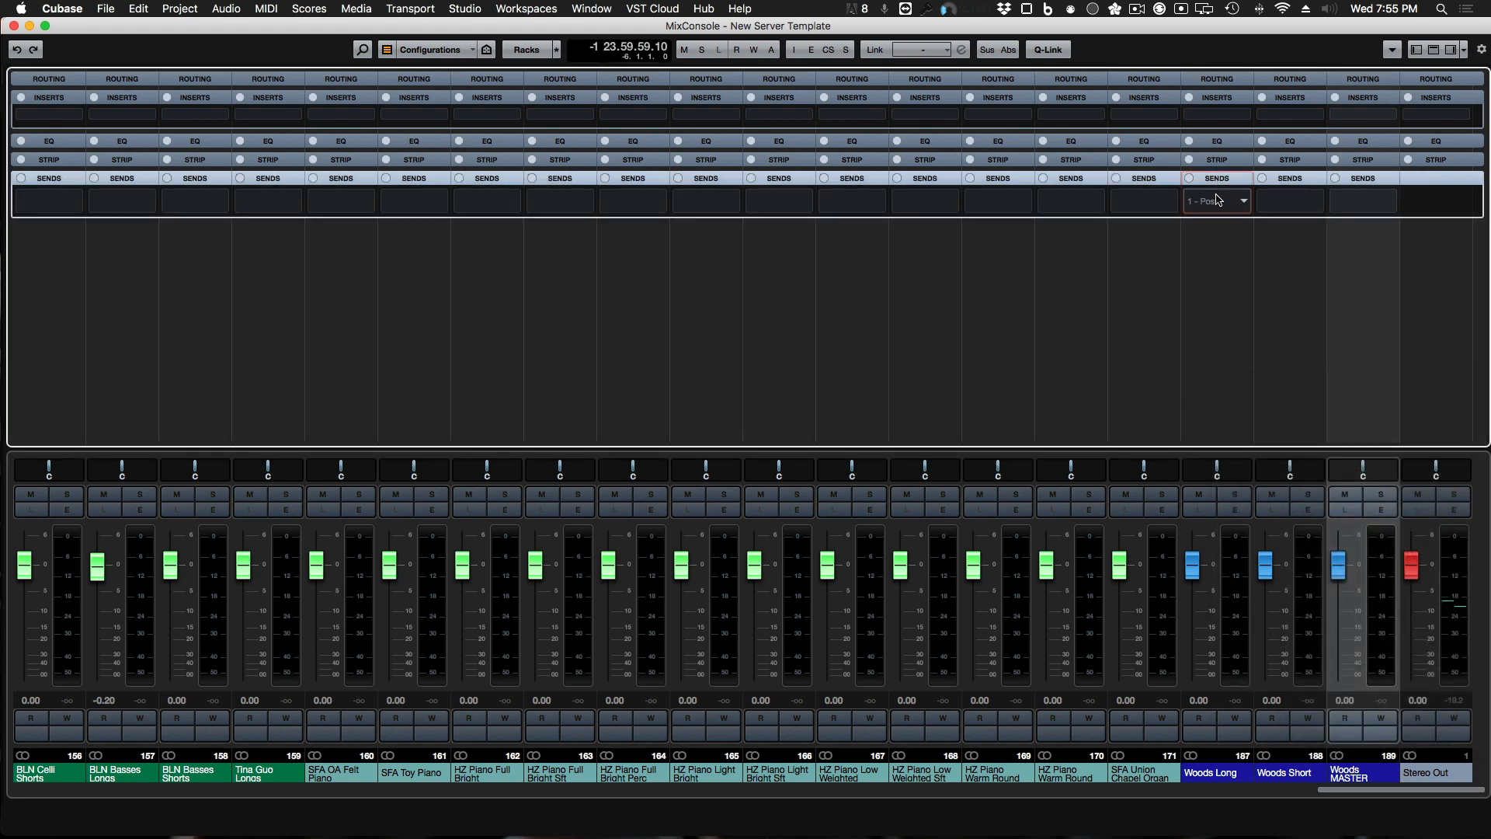
pyautogui.click(1245, 203)
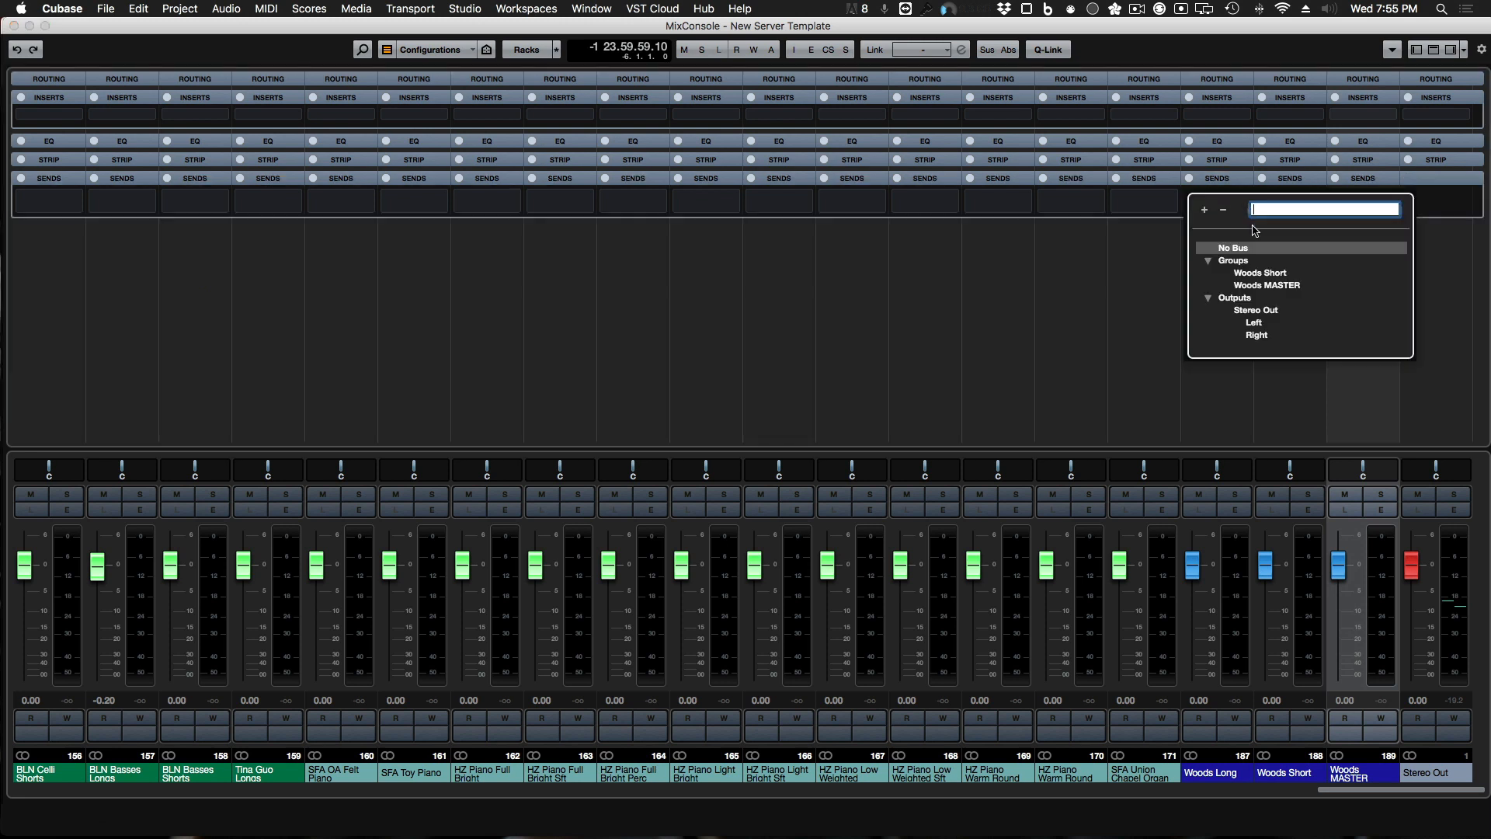
pyautogui.click(1234, 374)
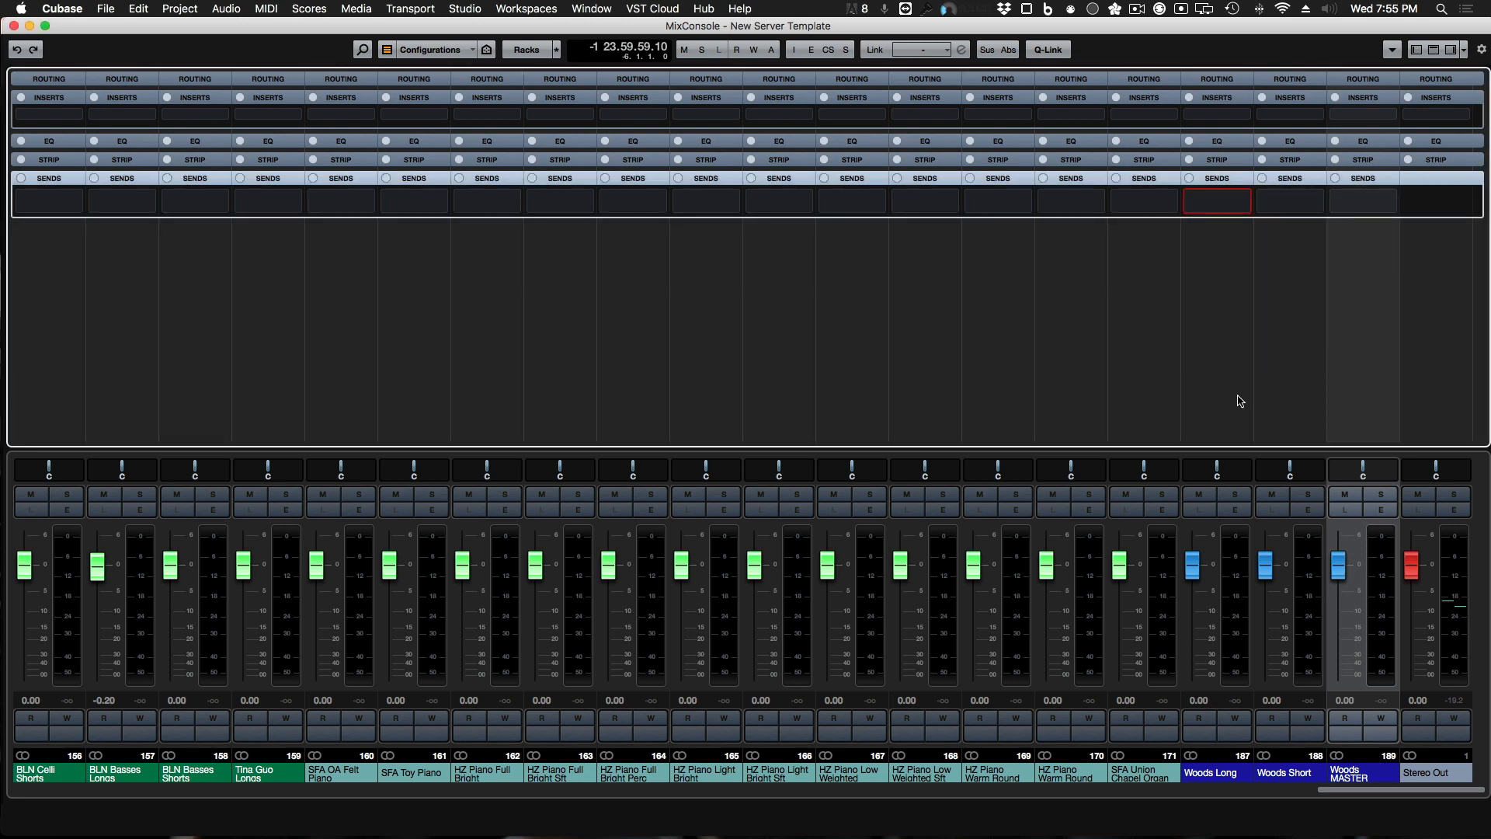
pyautogui.rightClick(1241, 391)
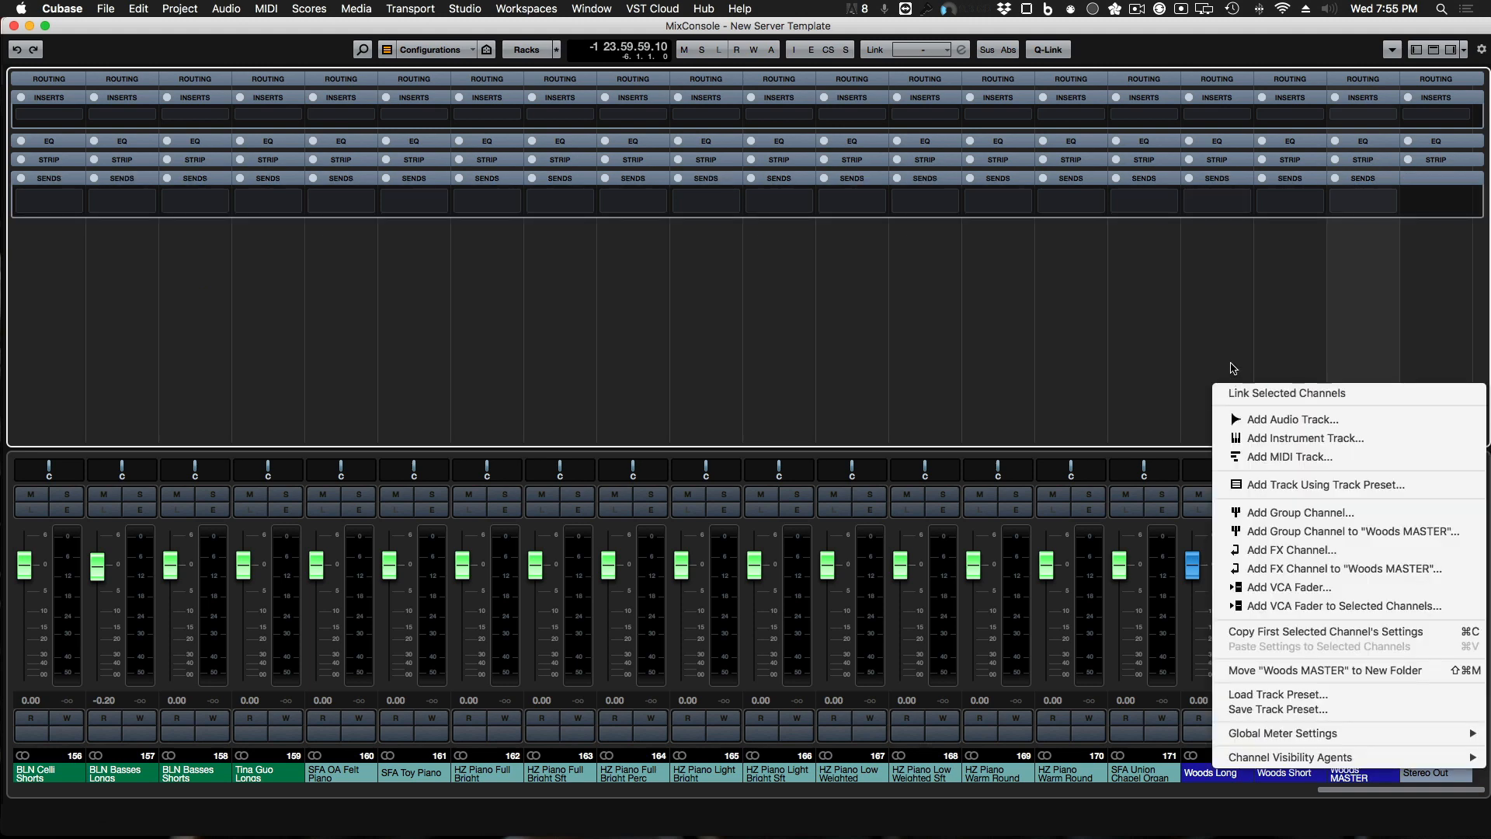
pyautogui.rightClick(1235, 365)
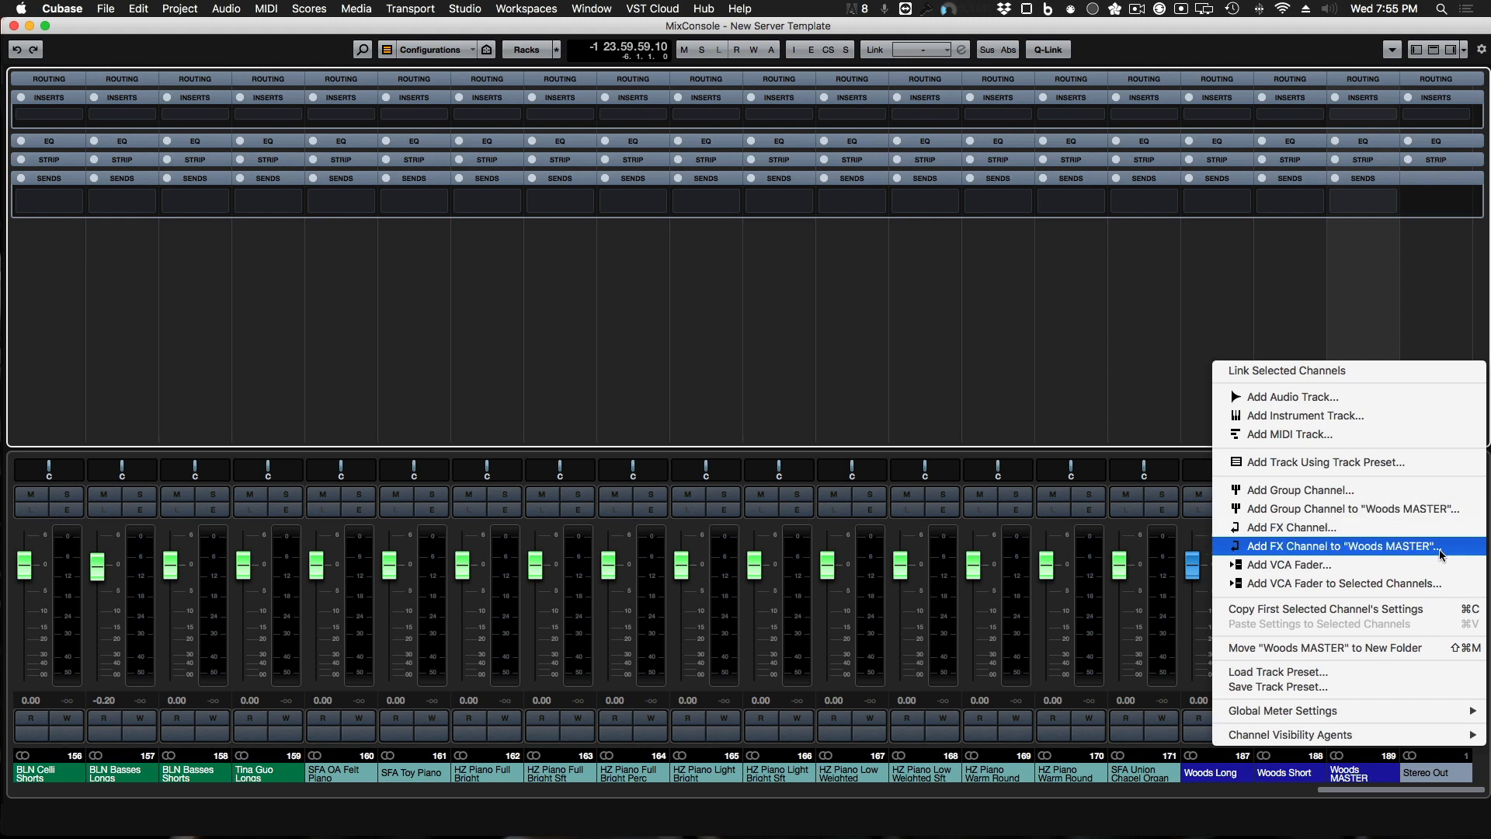
# Step: Add a stereo Altiverb 7 FX channel named Woods Long - REV to Woods Long, routed to Stereo Out, and lower its send to -∞
pyautogui.click(1220, 307)
pyautogui.rightClick(1219, 330)
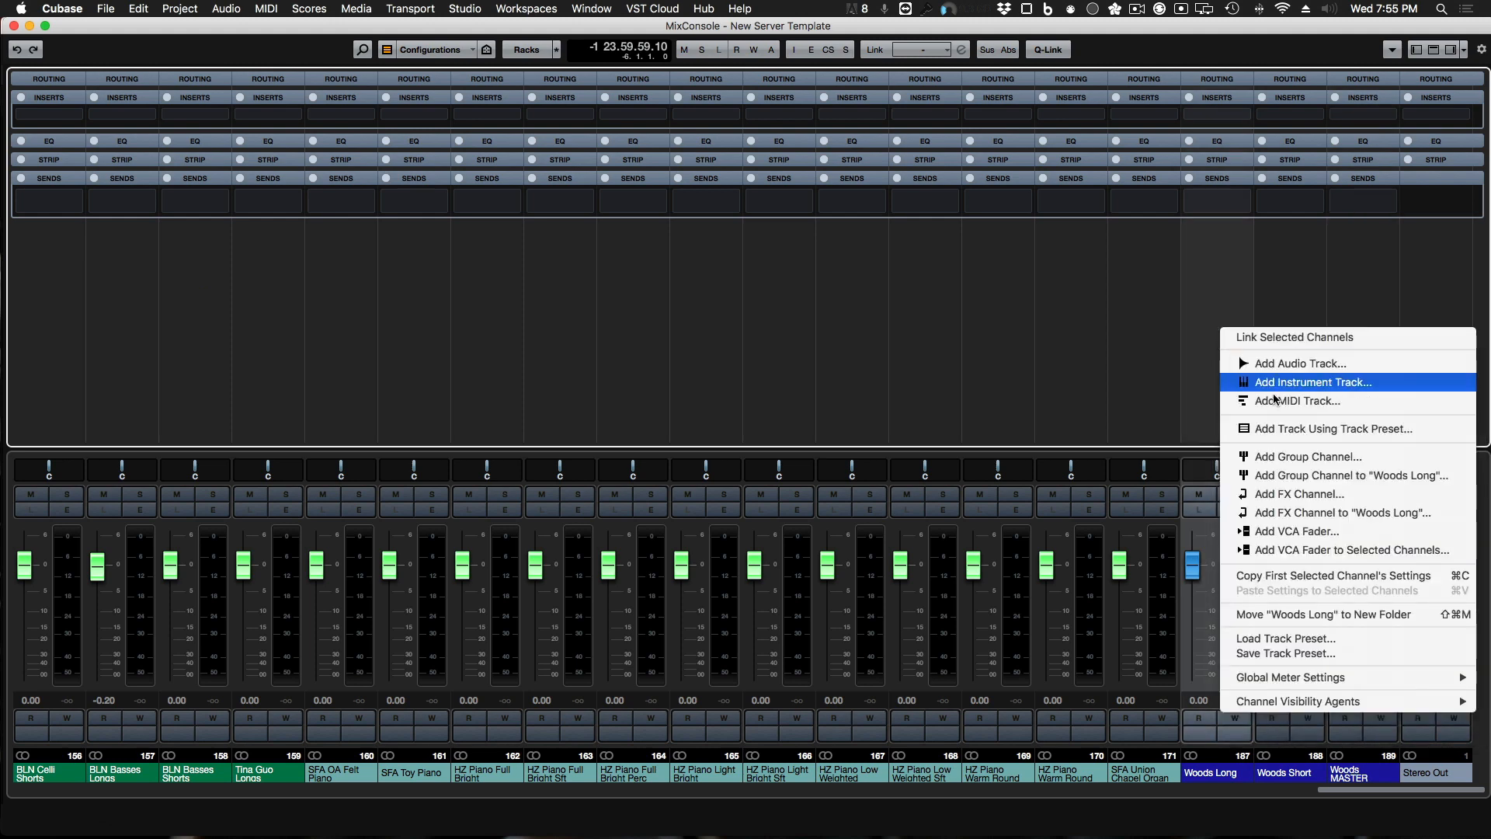
pyautogui.click(1395, 516)
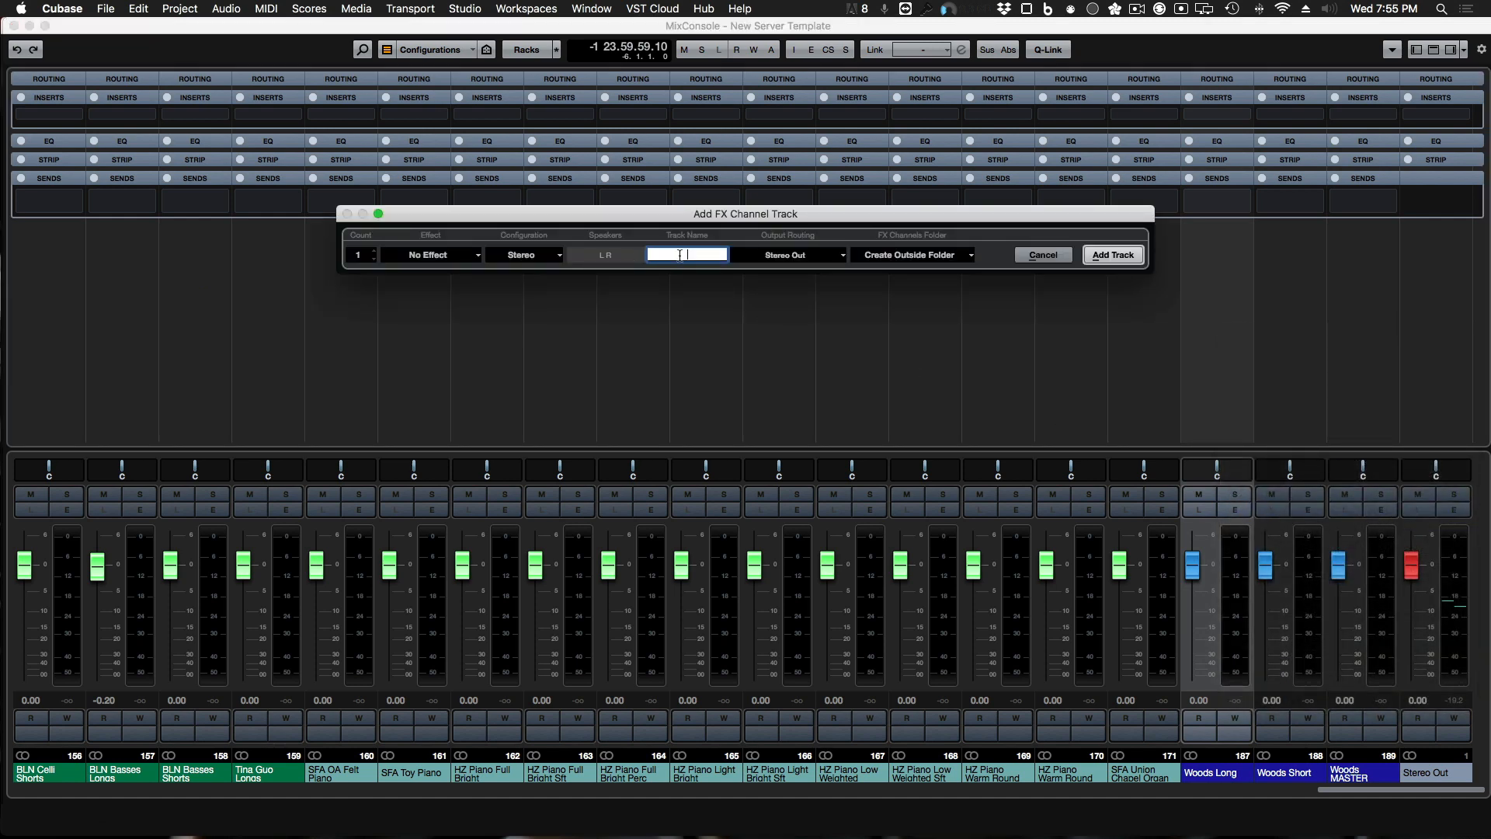
pyautogui.write('Woods Long - REV')
pyautogui.click(470, 258)
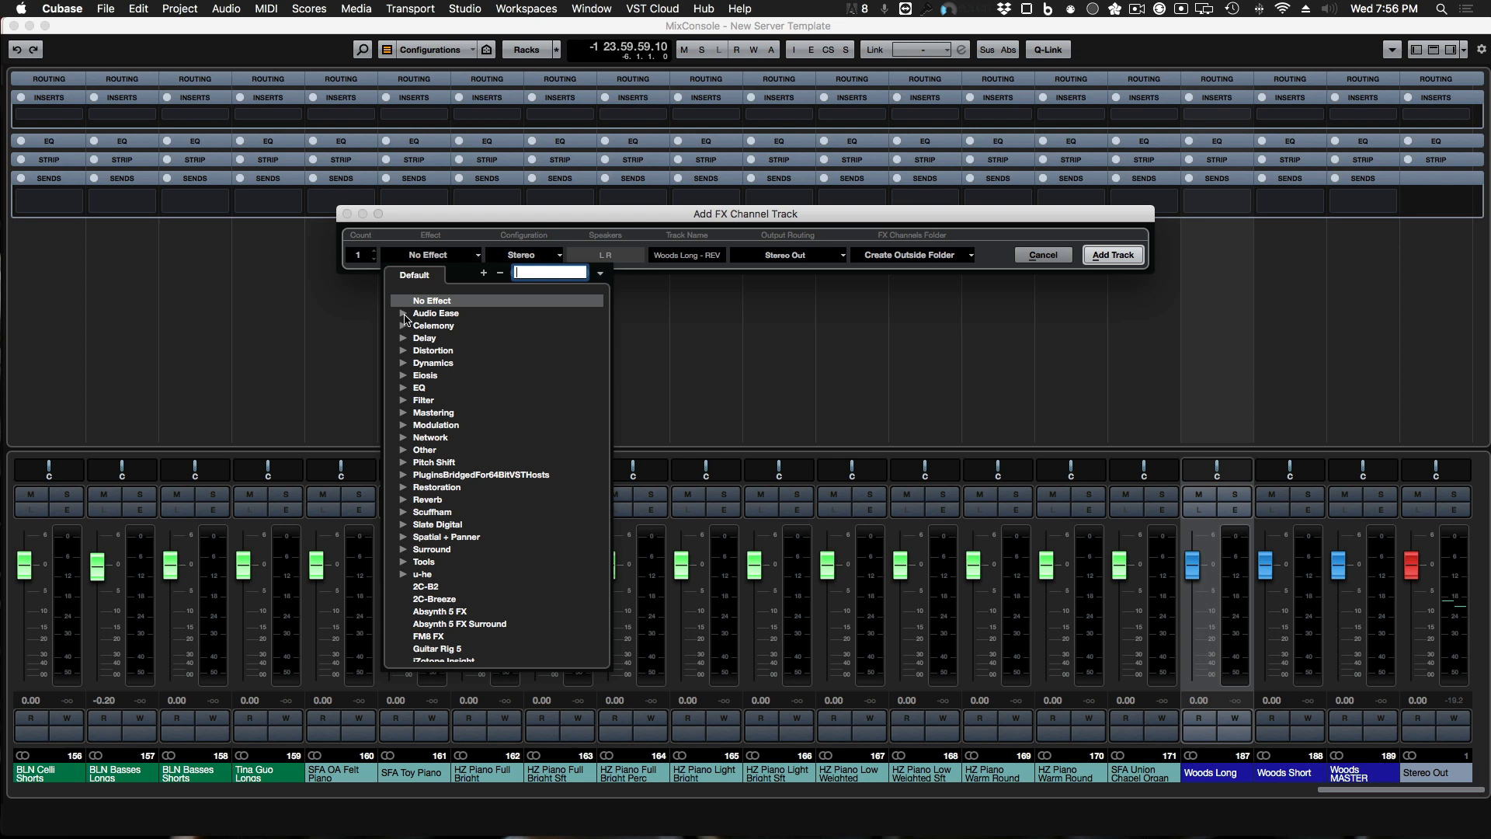
pyautogui.click(404, 314)
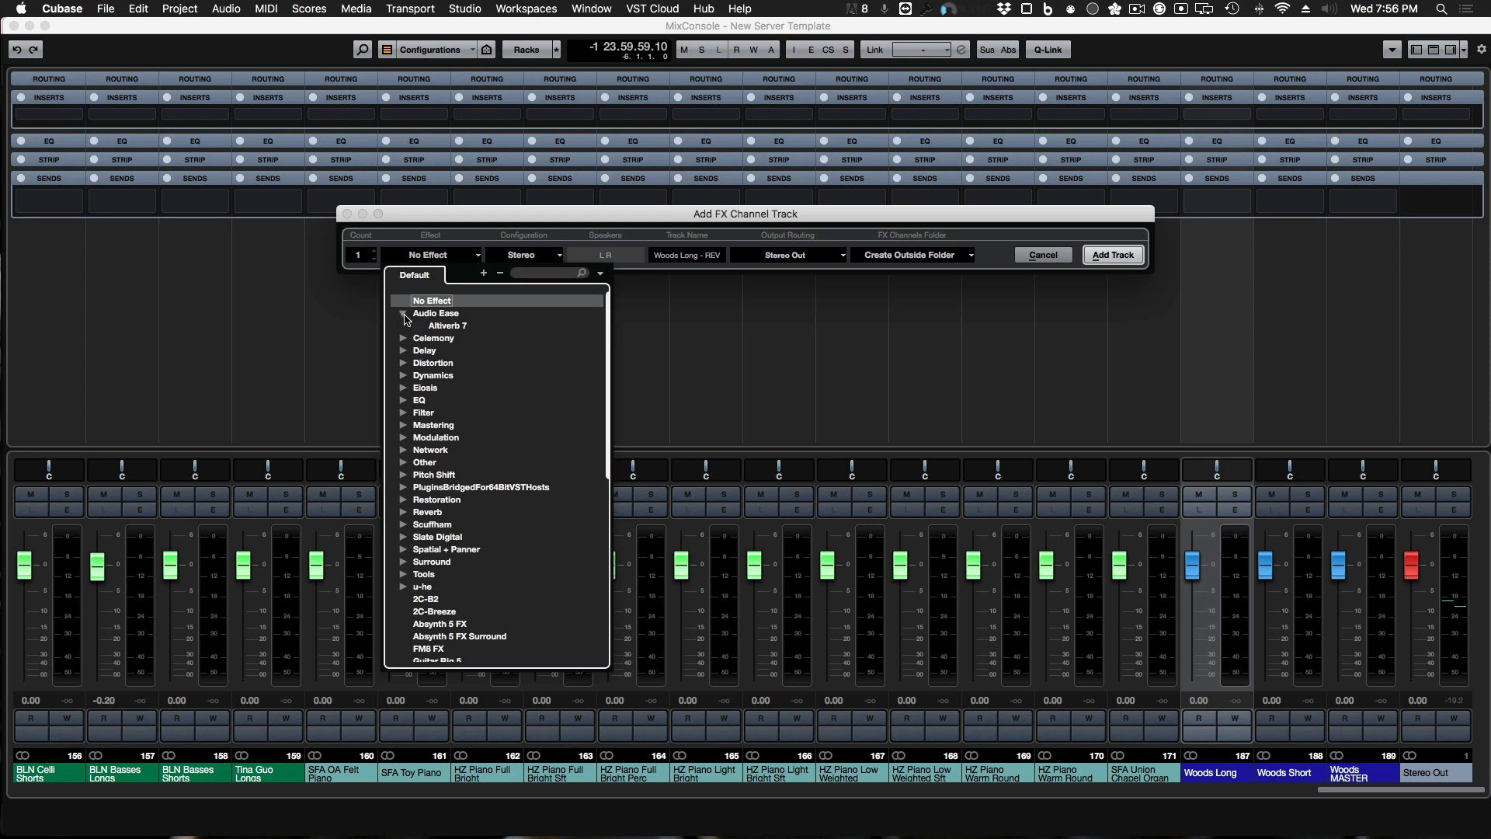
pyautogui.click(452, 327)
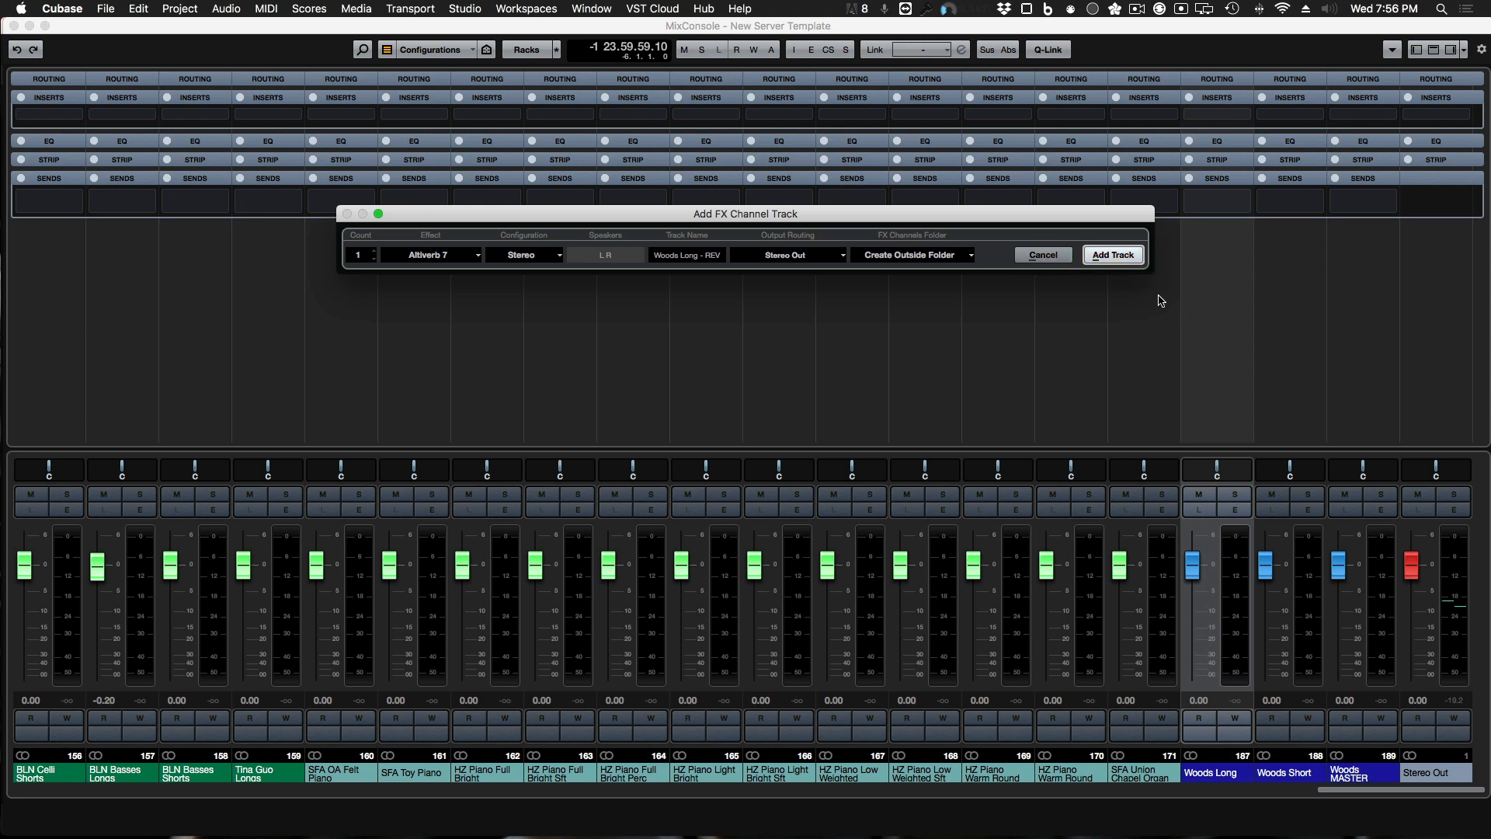
pyautogui.press('Return')
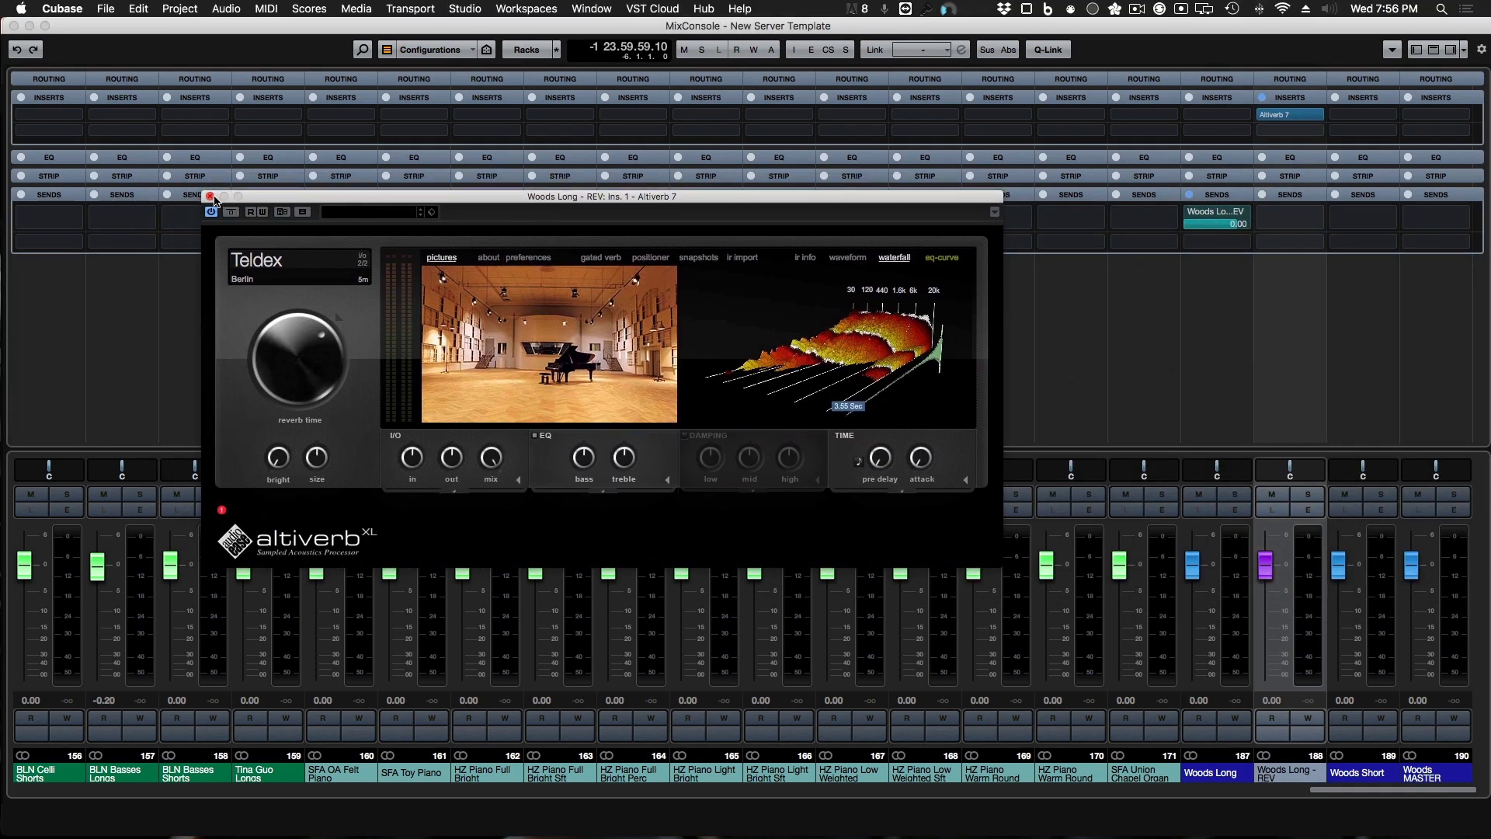
pyautogui.click(210, 198)
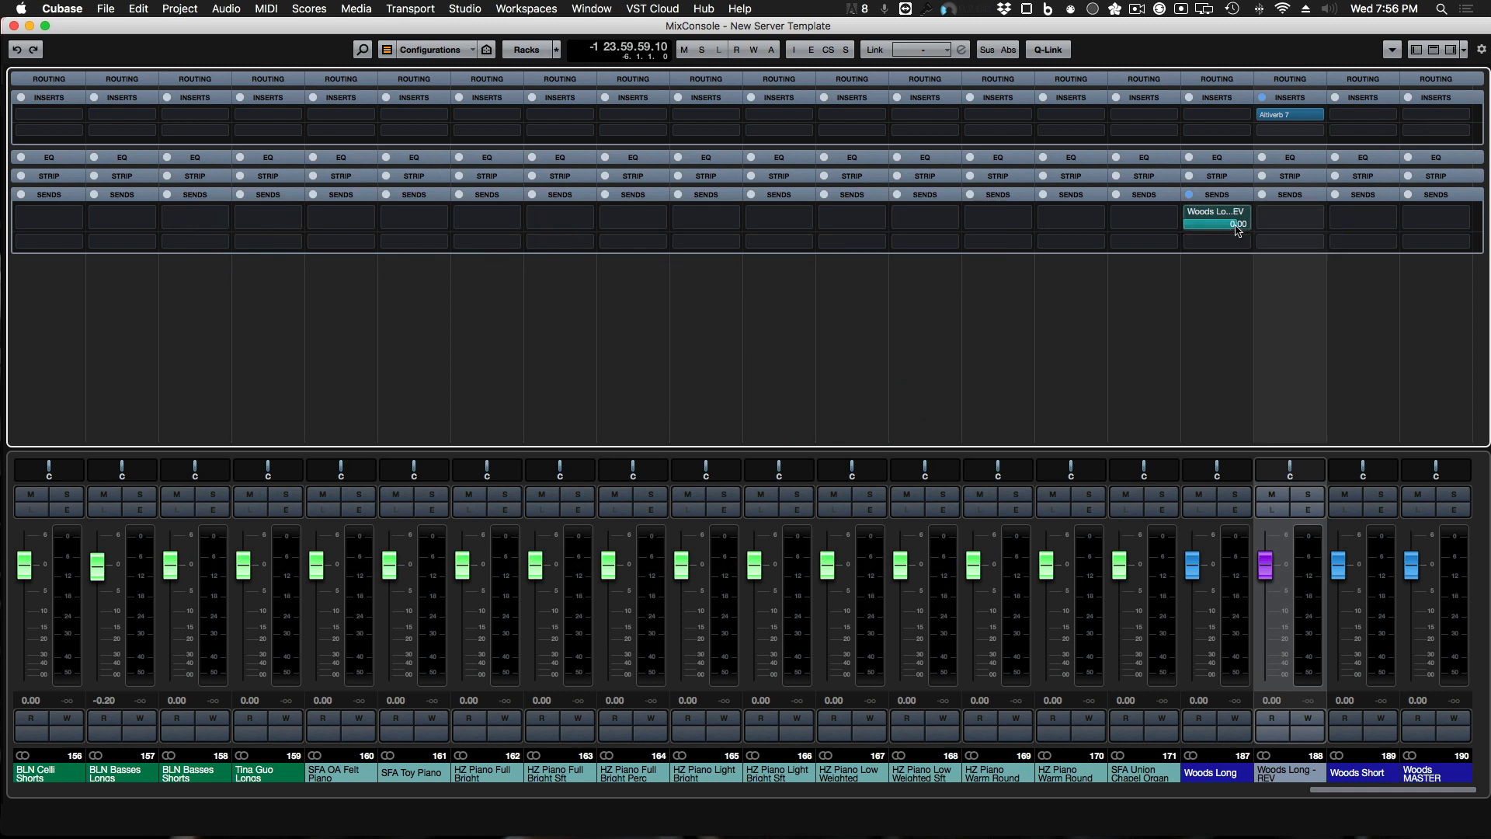
pyautogui.moveTo(1237, 230); pyautogui.dragTo(1179, 241)
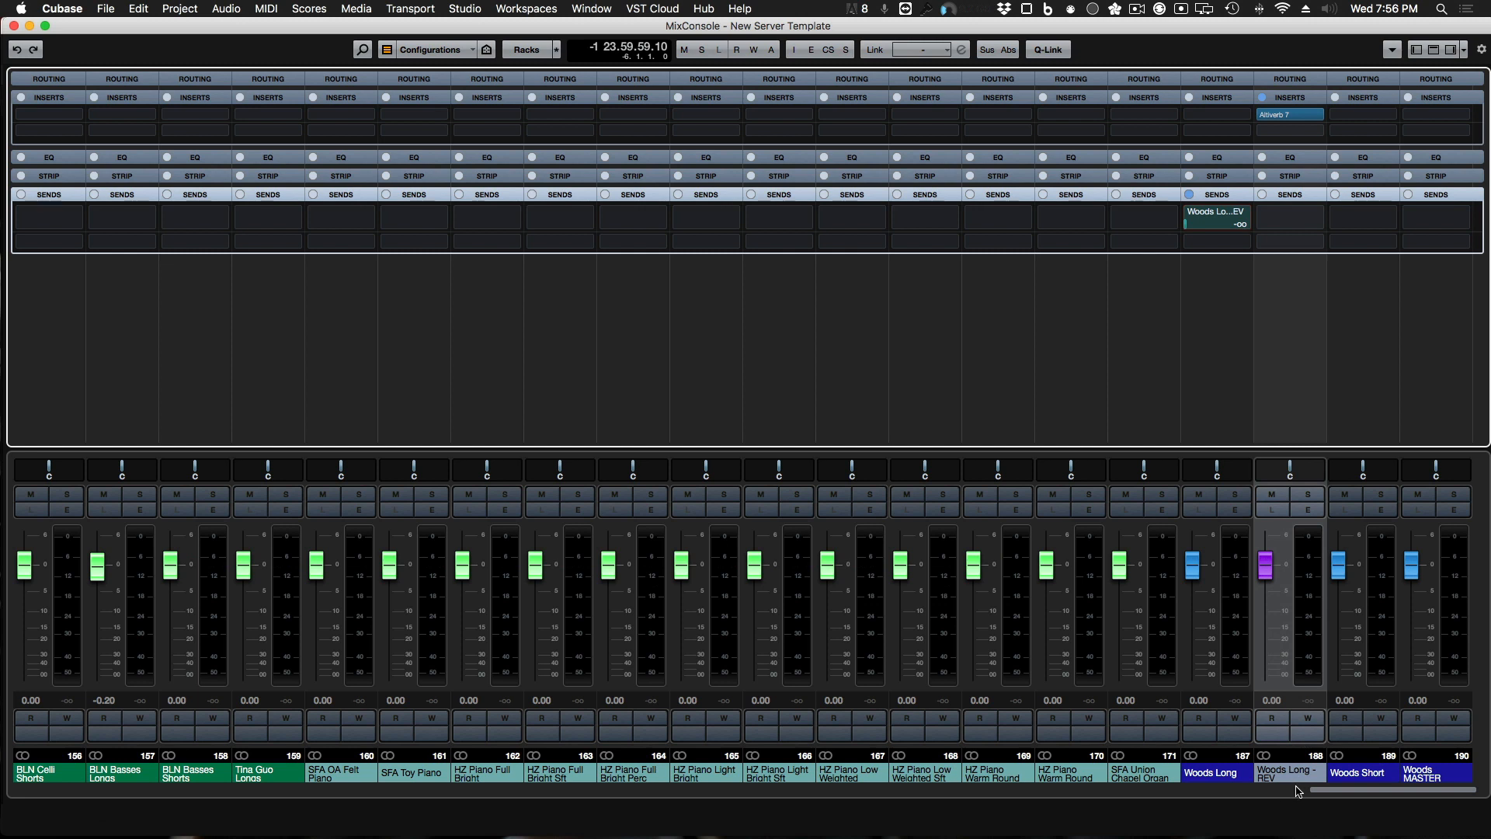
# Step: Add a stereo FX channel with Altiverb 7 named Woods Short - REV to Woods Short, created outside the folder and routed to Stereo Out
pyautogui.click(1370, 379)
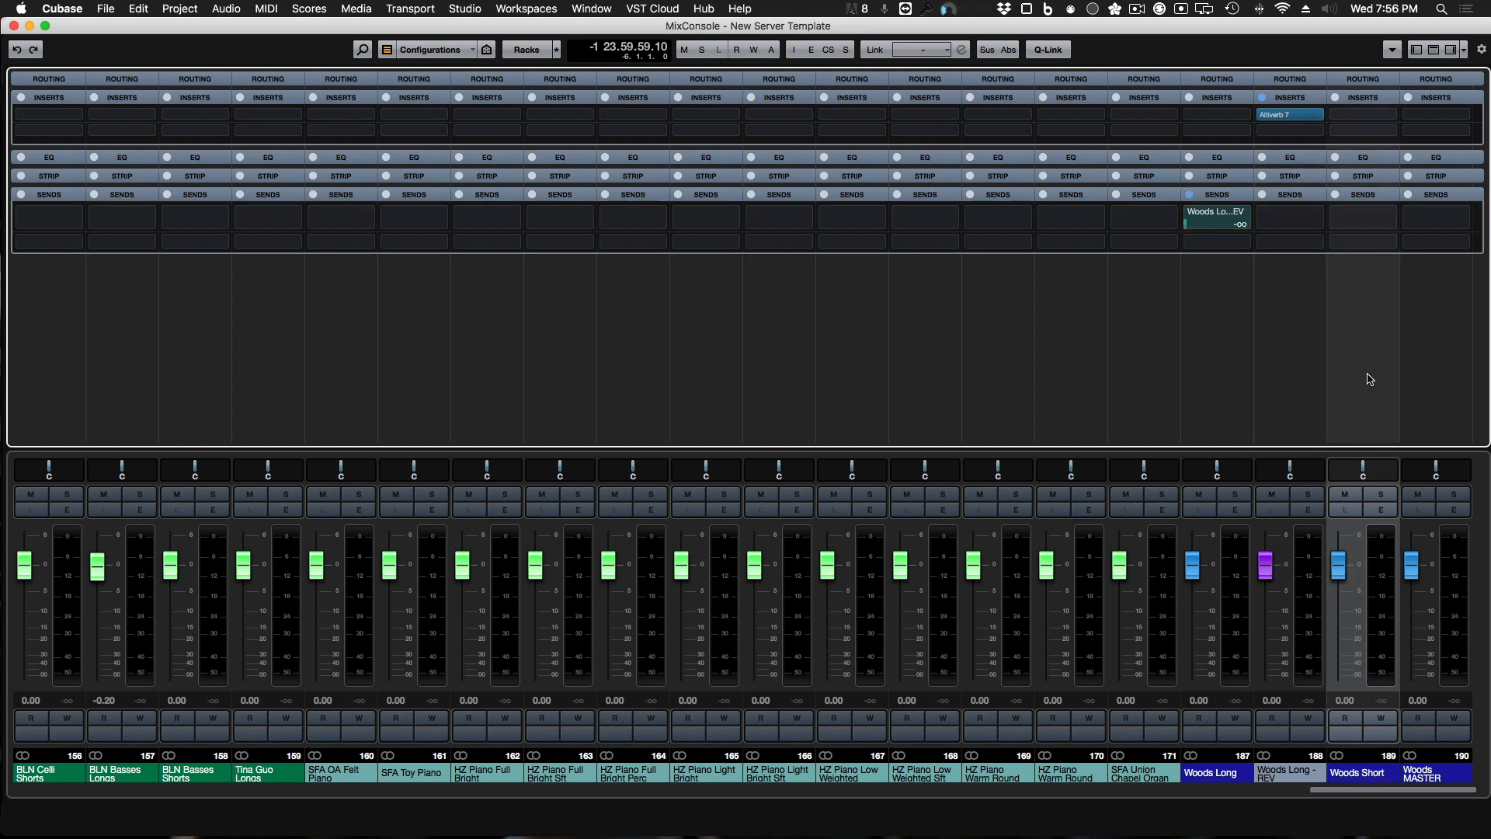
pyautogui.rightClick(1370, 379)
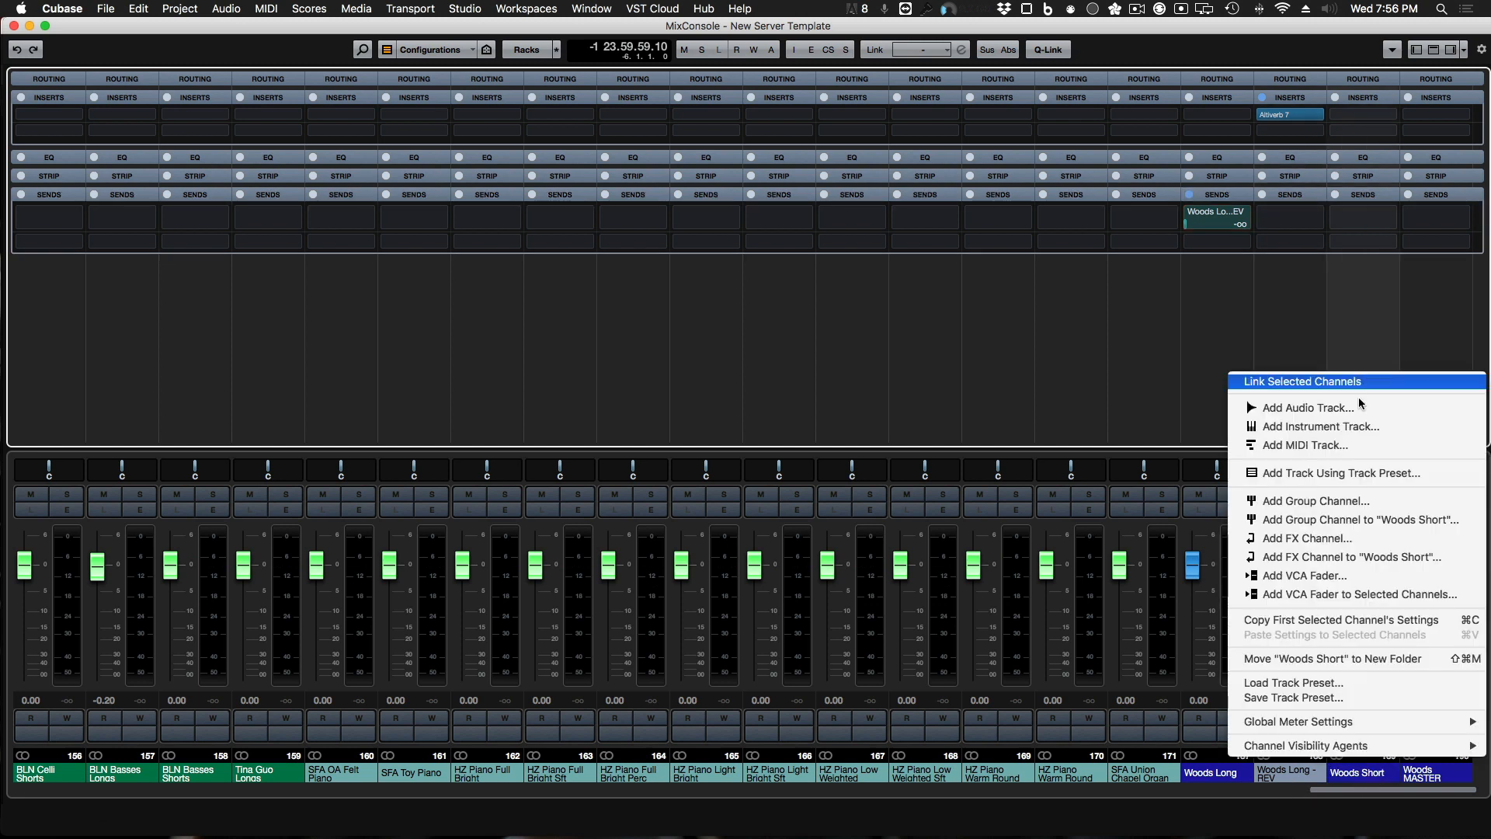
pyautogui.click(1401, 561)
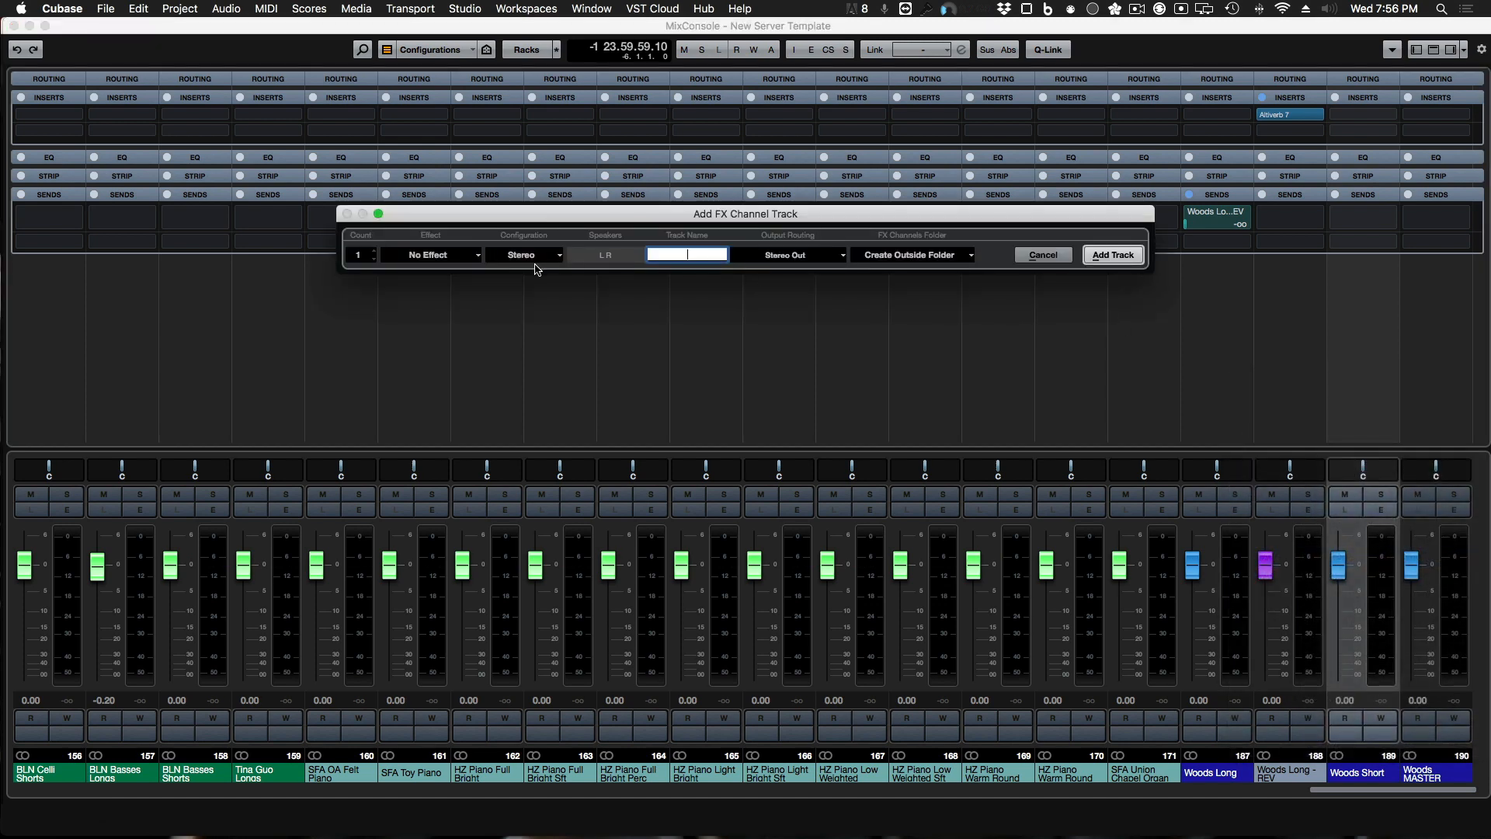
pyautogui.click(466, 259)
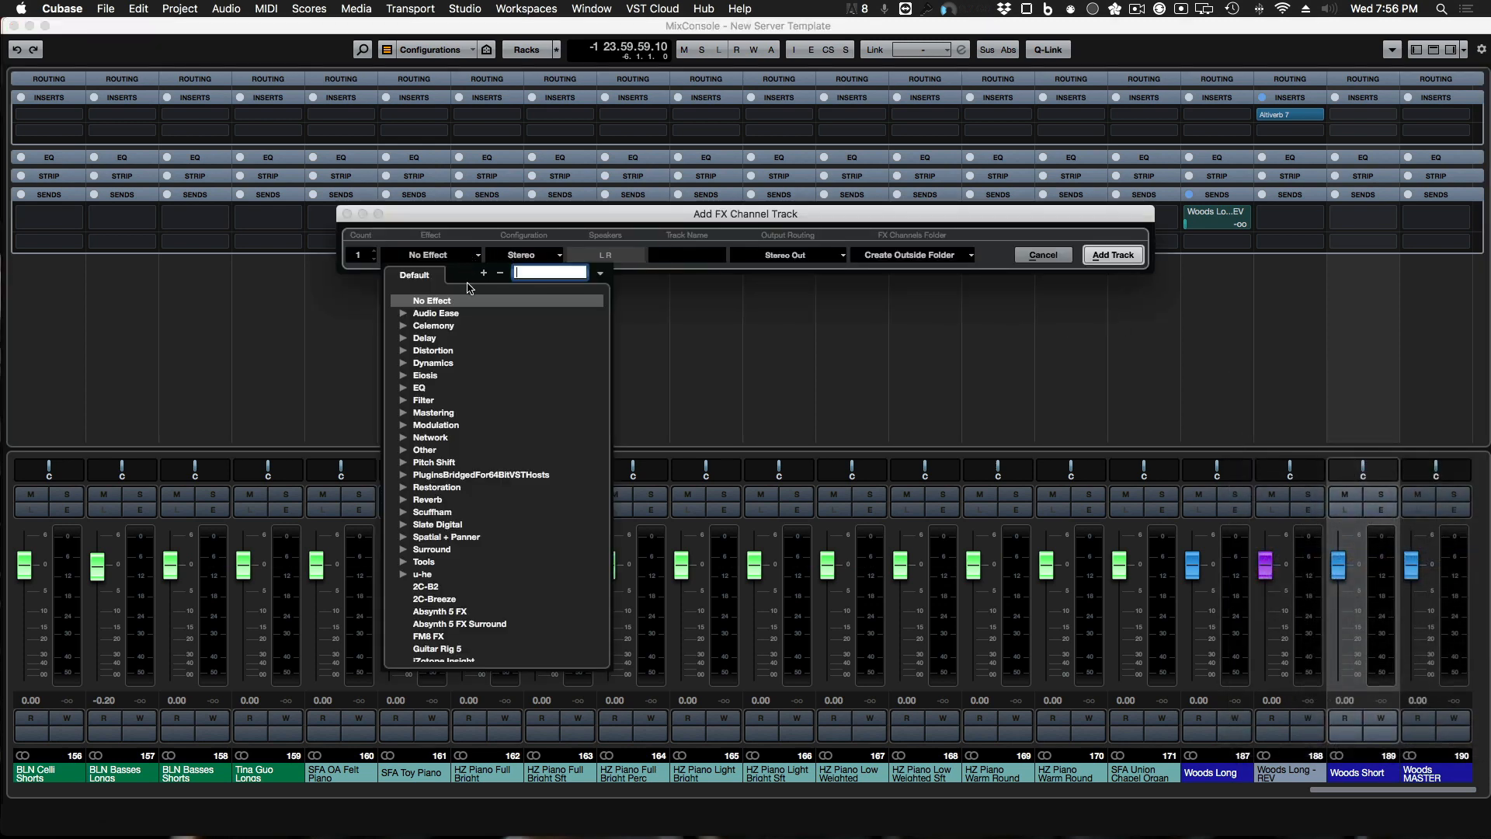
pyautogui.click(402, 314)
pyautogui.click(469, 327)
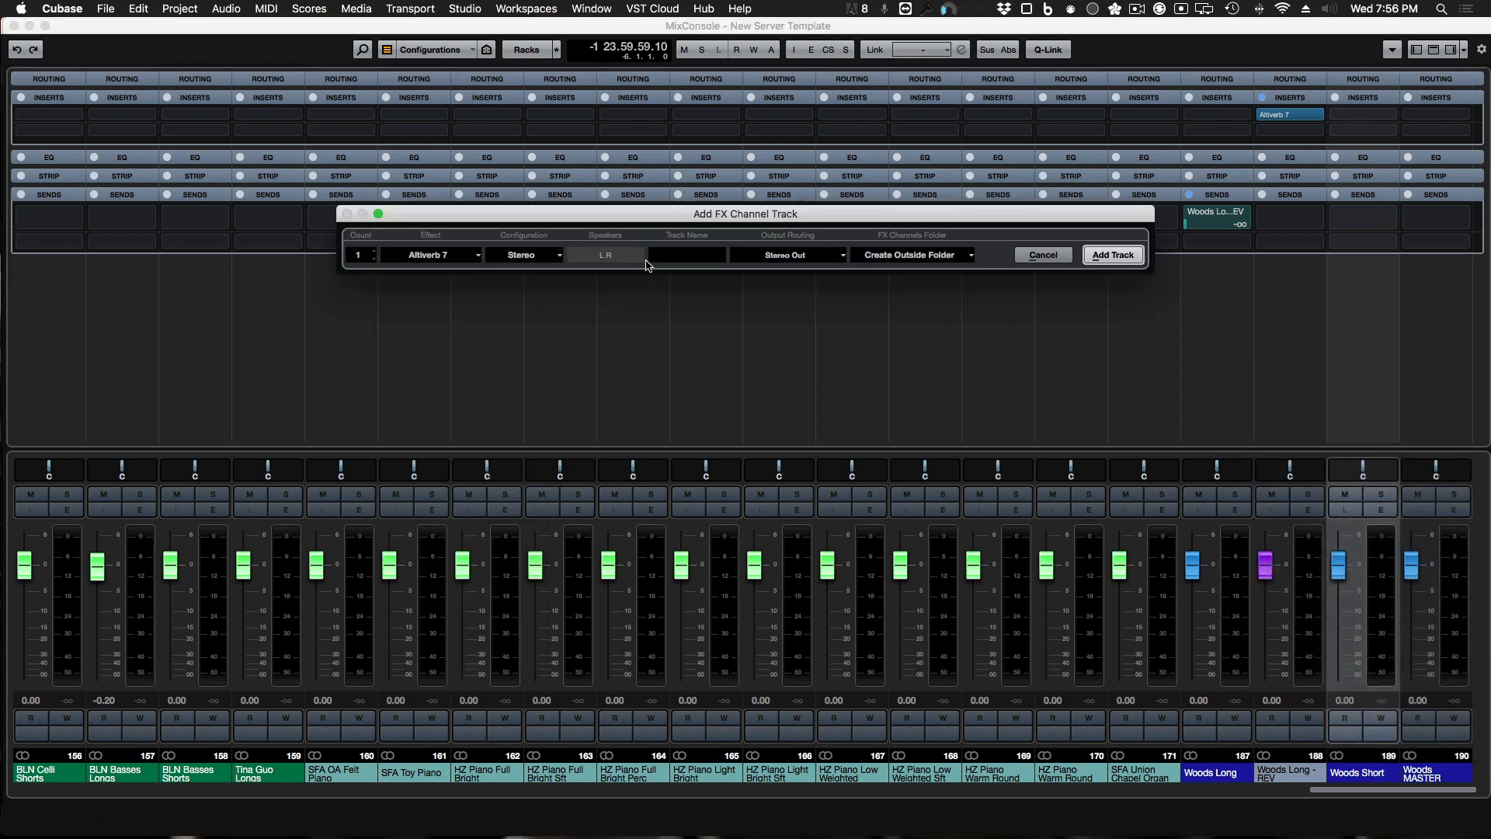
pyautogui.click(691, 255)
pyautogui.write('Woods Short - REV')
pyautogui.click(1116, 256)
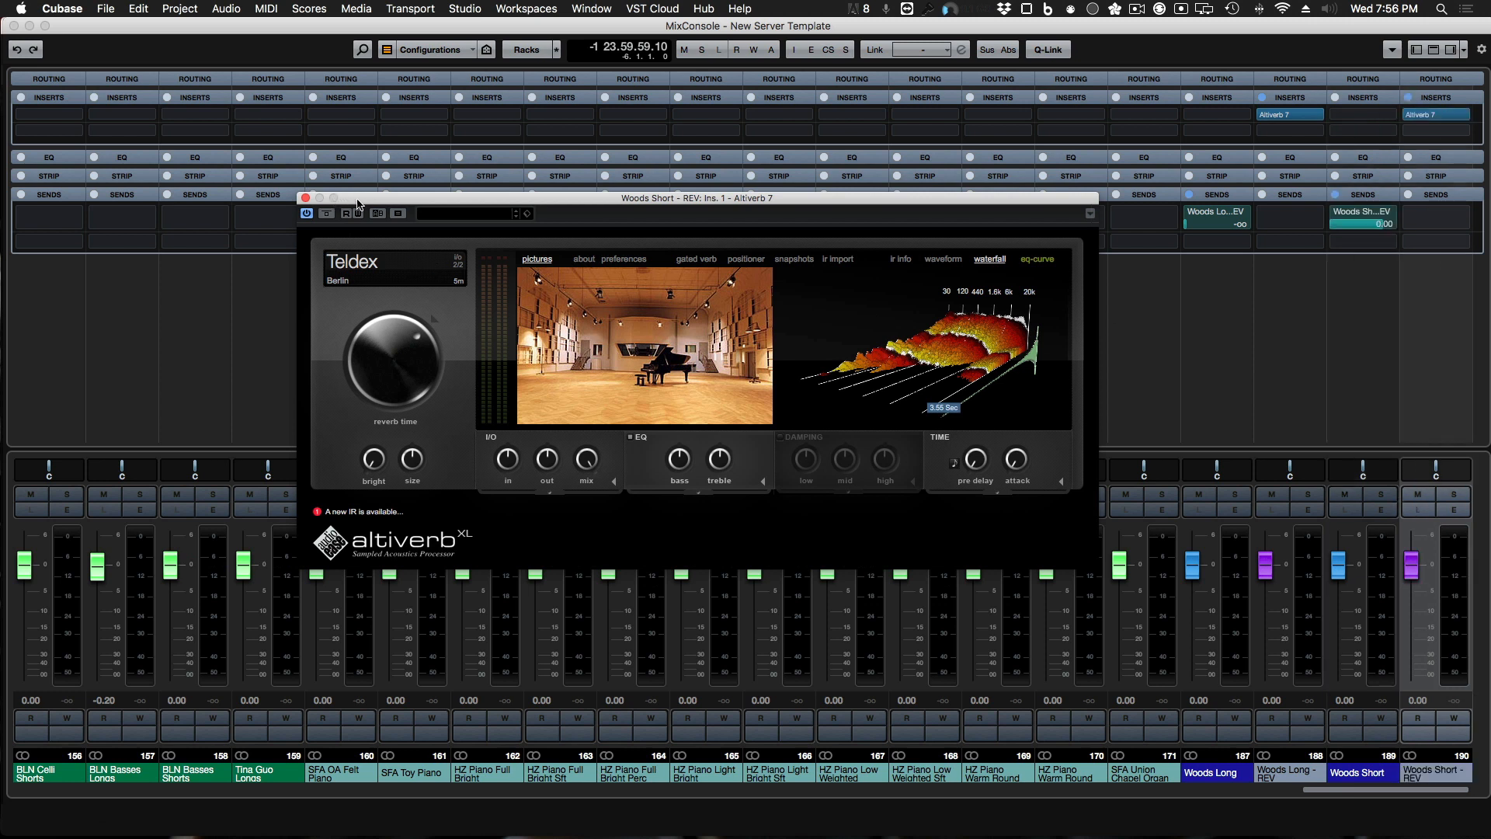
pyautogui.moveTo(358, 201); pyautogui.dragTo(378, 359)
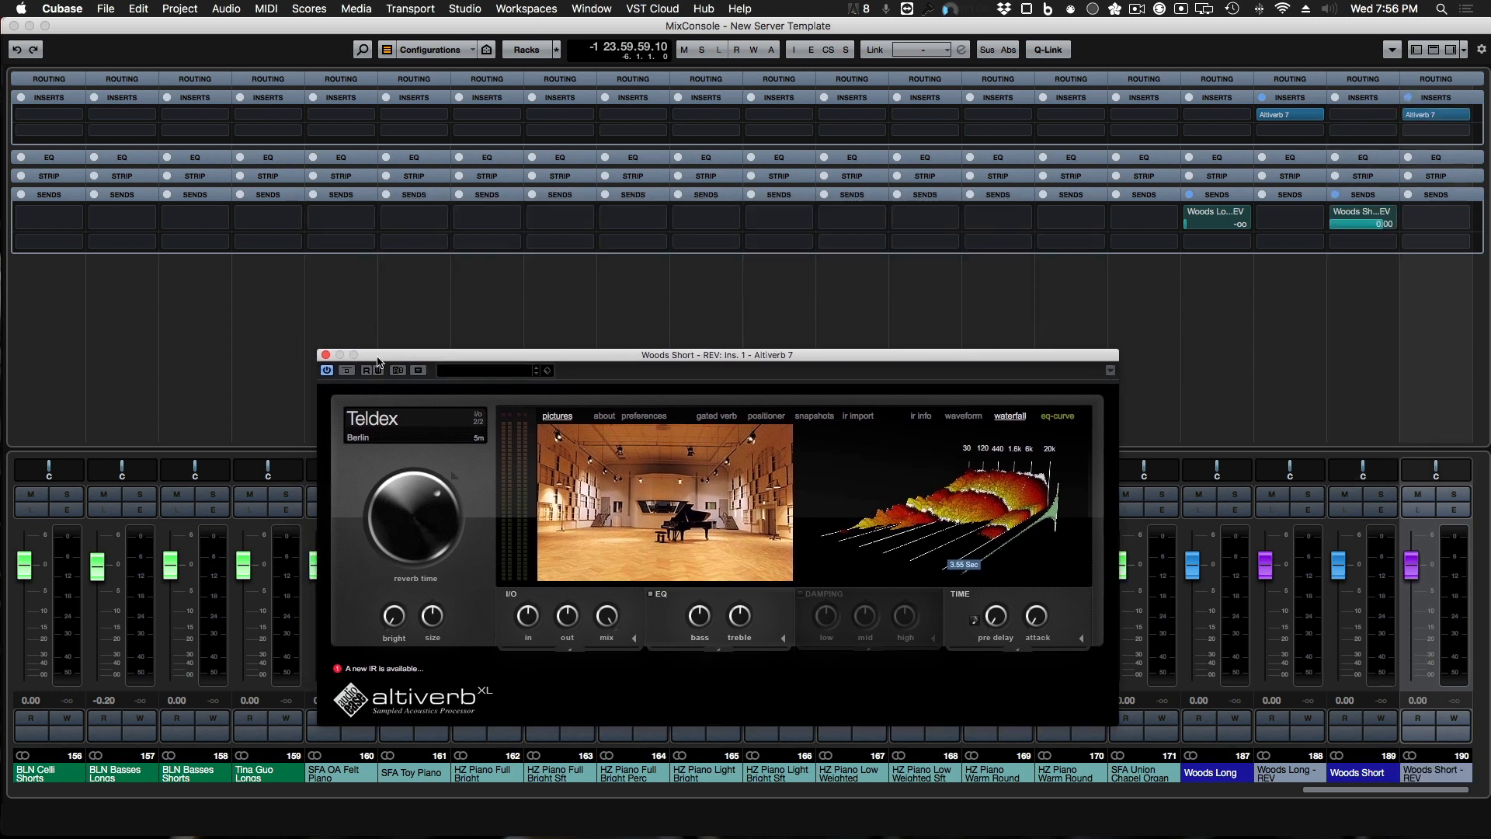
pyautogui.click(325, 356)
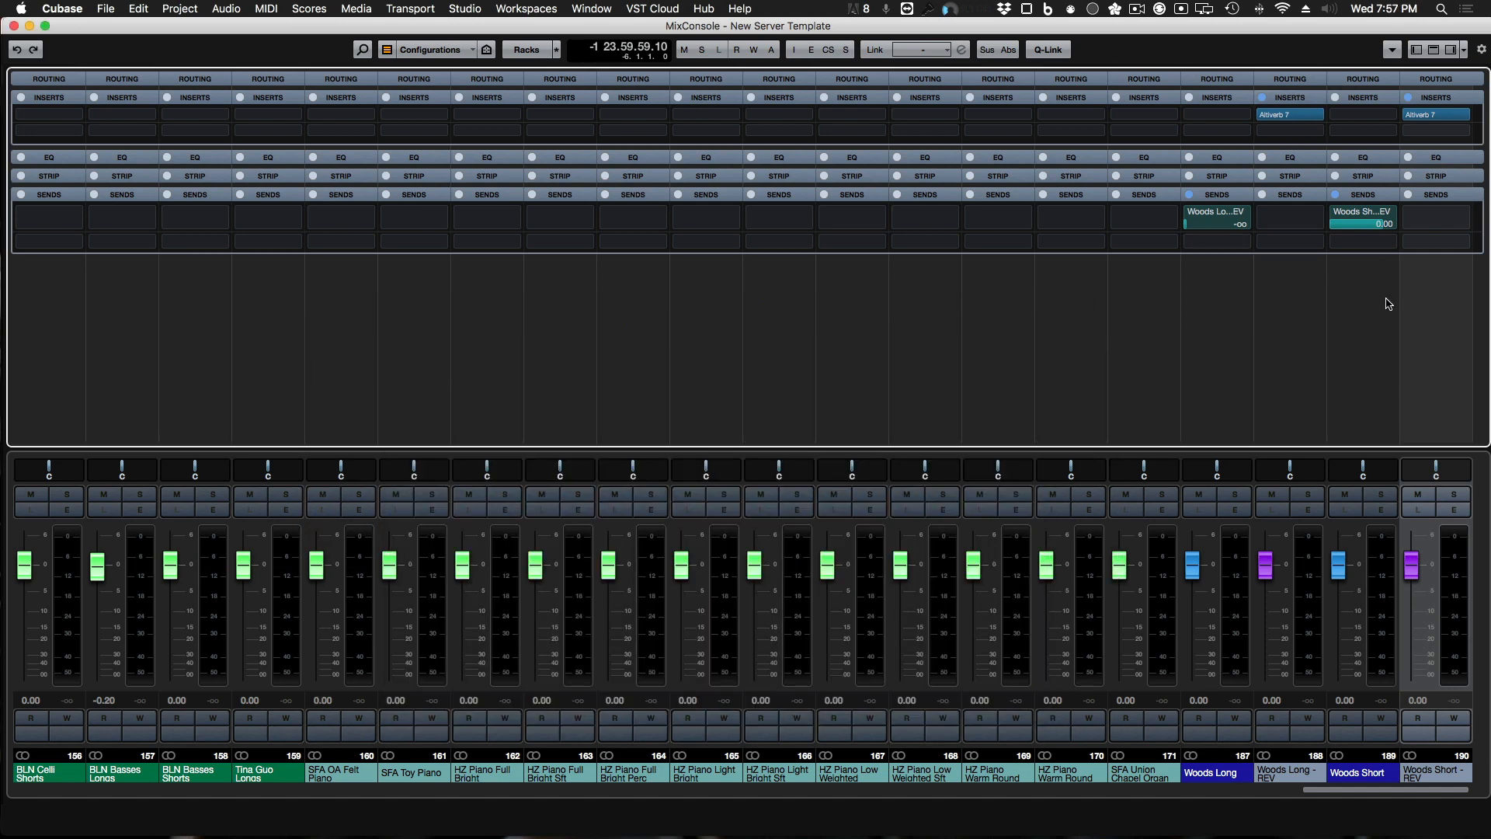
# Step: Lower the Woods Short channel's send to Woods Short - REV to -∞
pyautogui.moveTo(1384, 790); pyautogui.dragTo(1402, 789)
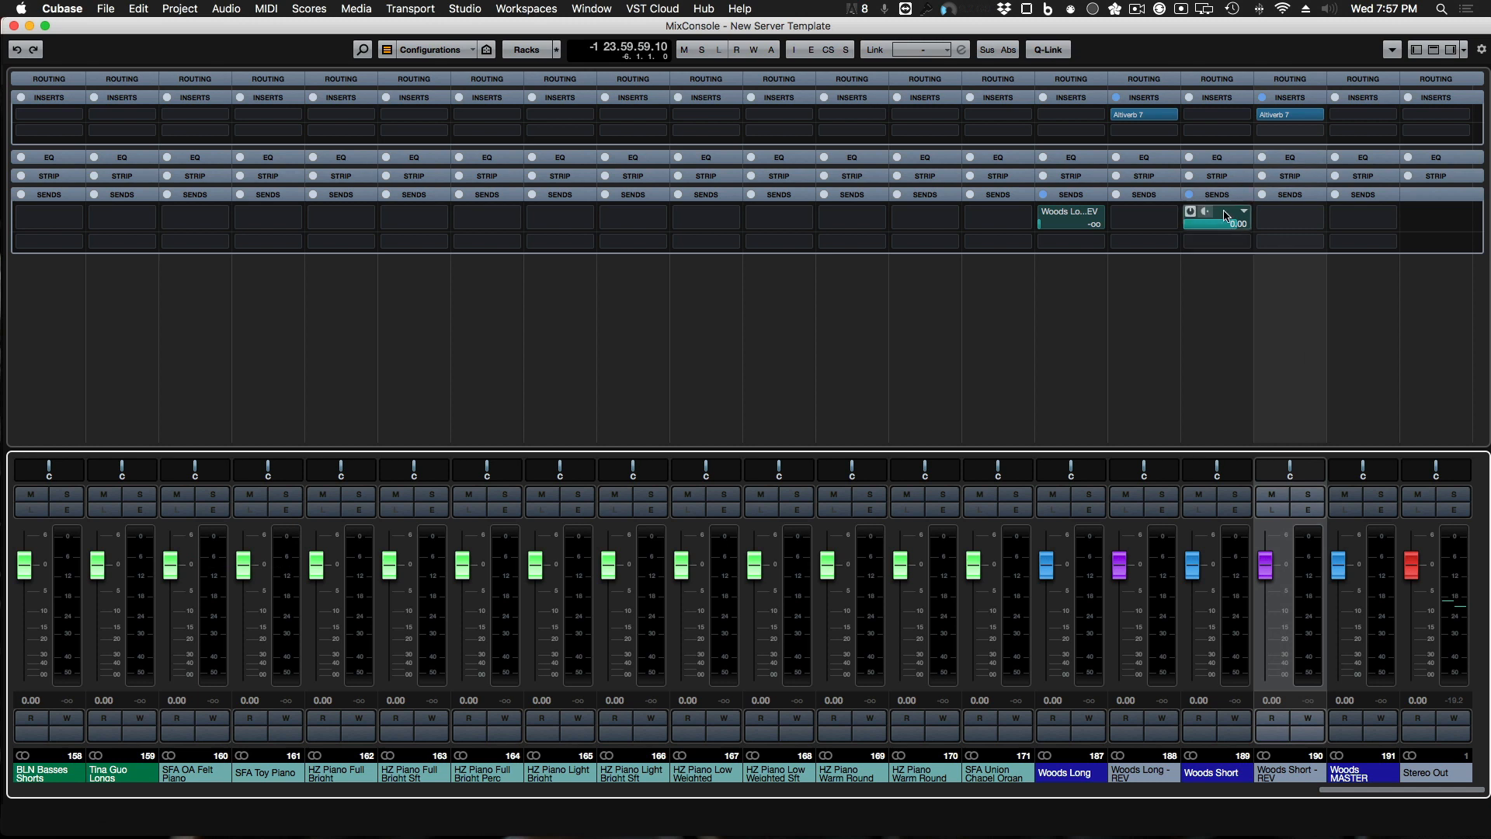
pyautogui.click(1205, 226)
pyautogui.moveTo(1205, 227); pyautogui.dragTo(1177, 226)
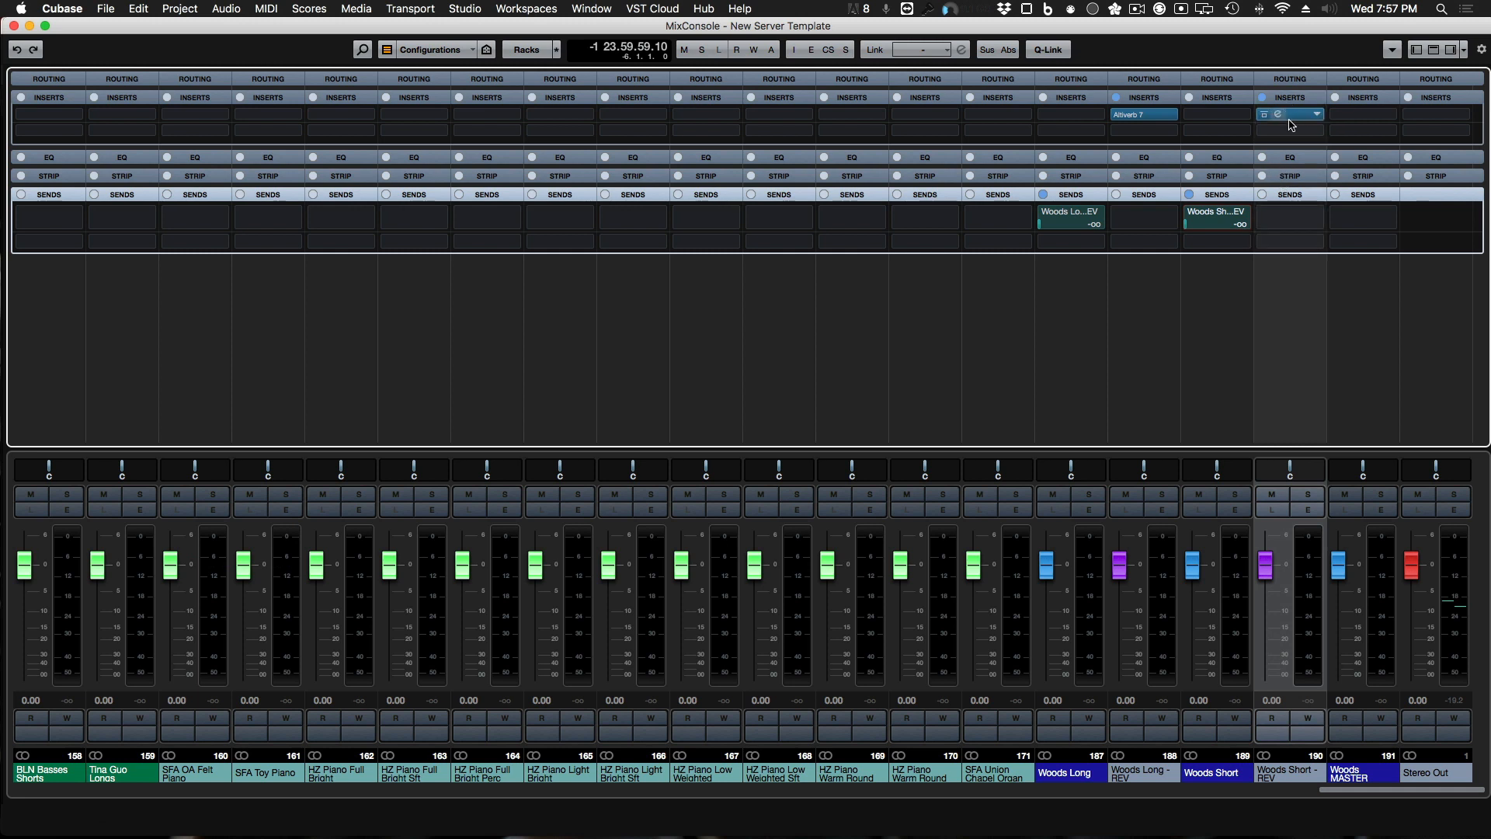
# Step: Route both reverb channels, Woods Long - REV and Woods Short - REV, to the Woods MASTER group together
pyautogui.click(1301, 80)
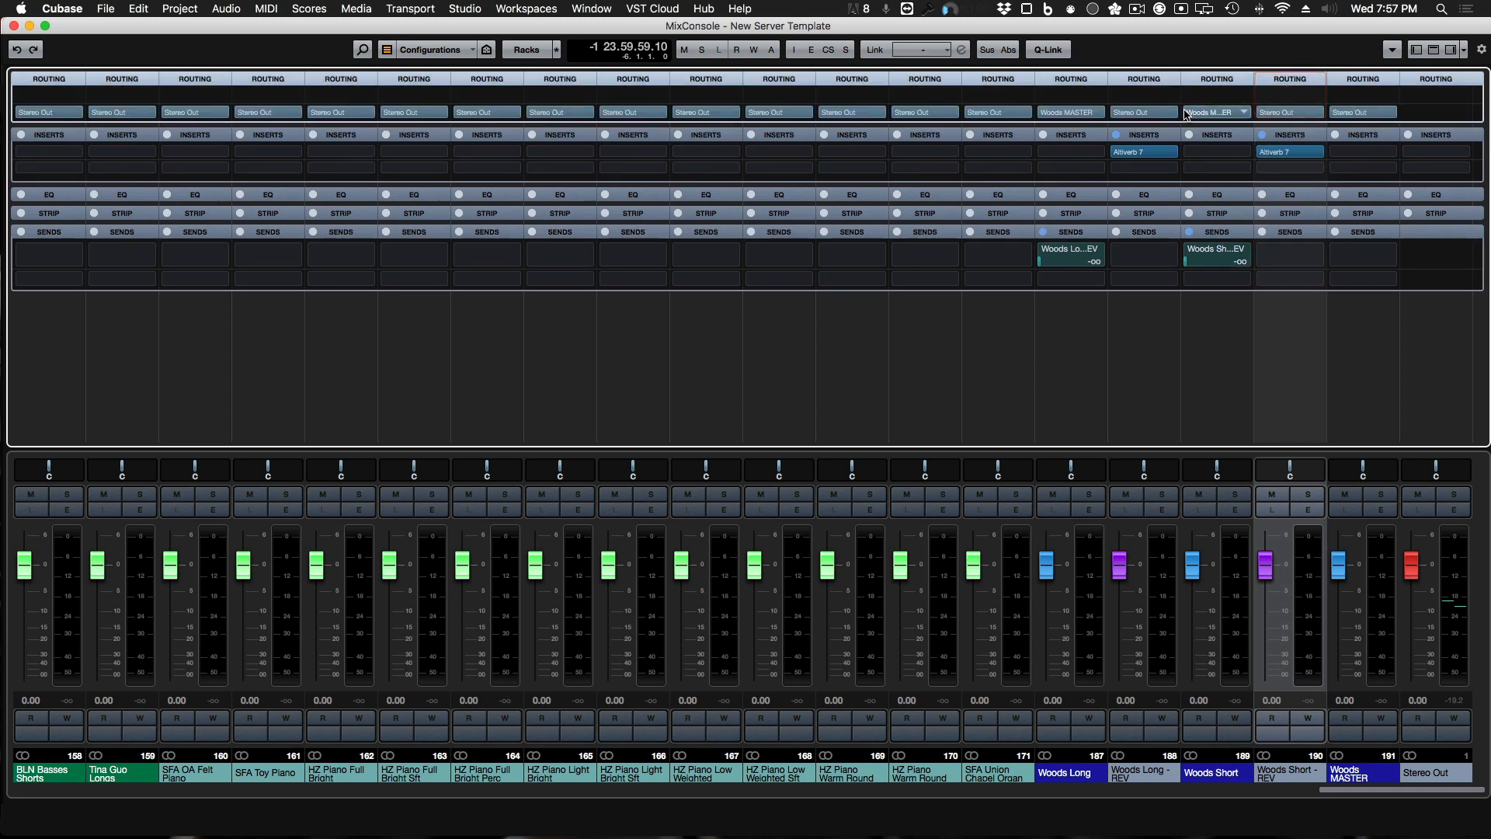
pyautogui.click(1139, 364)
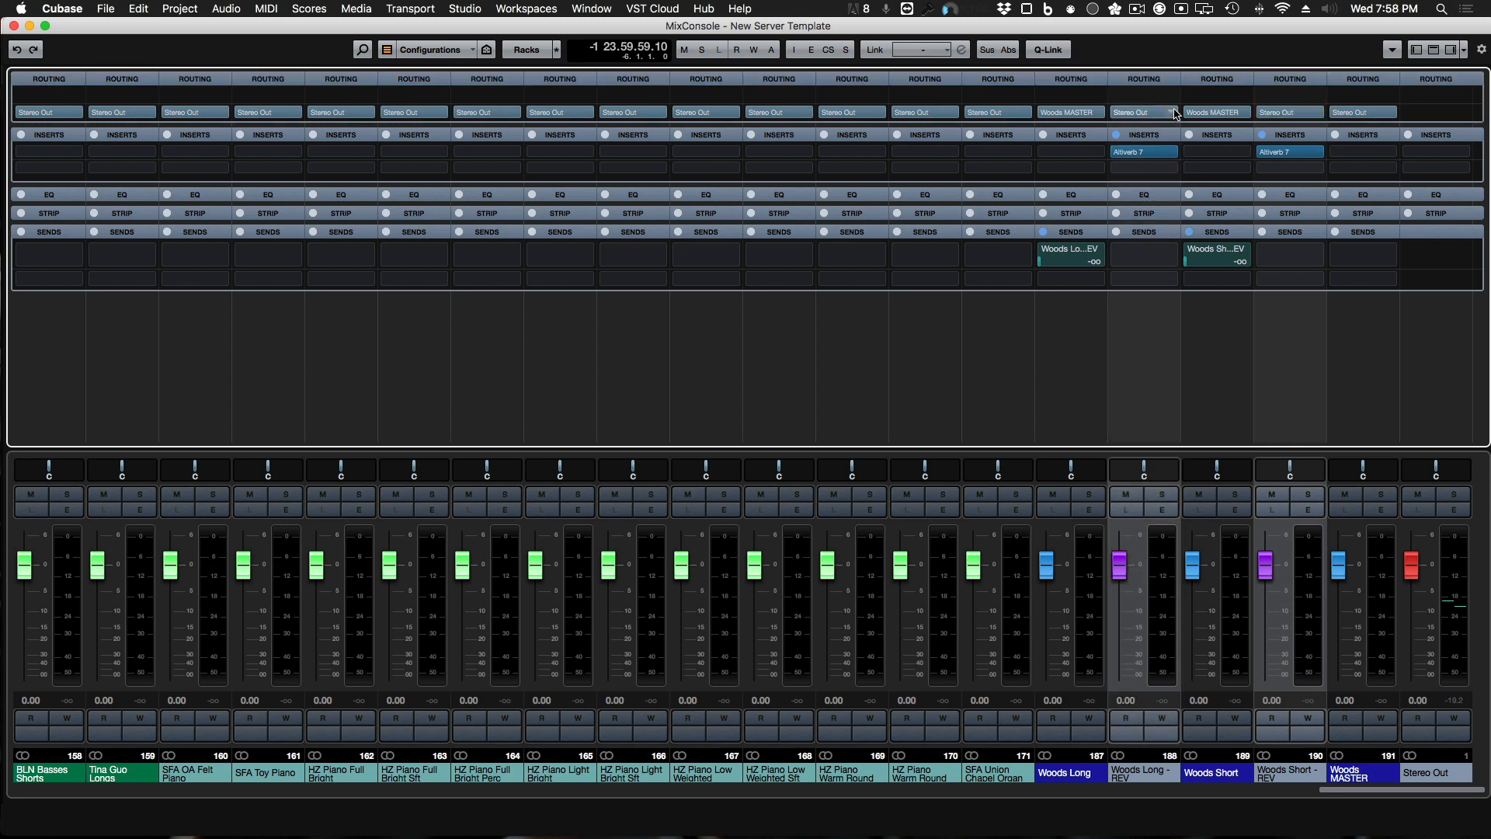
pyautogui.hotkey('alt', 'shift')
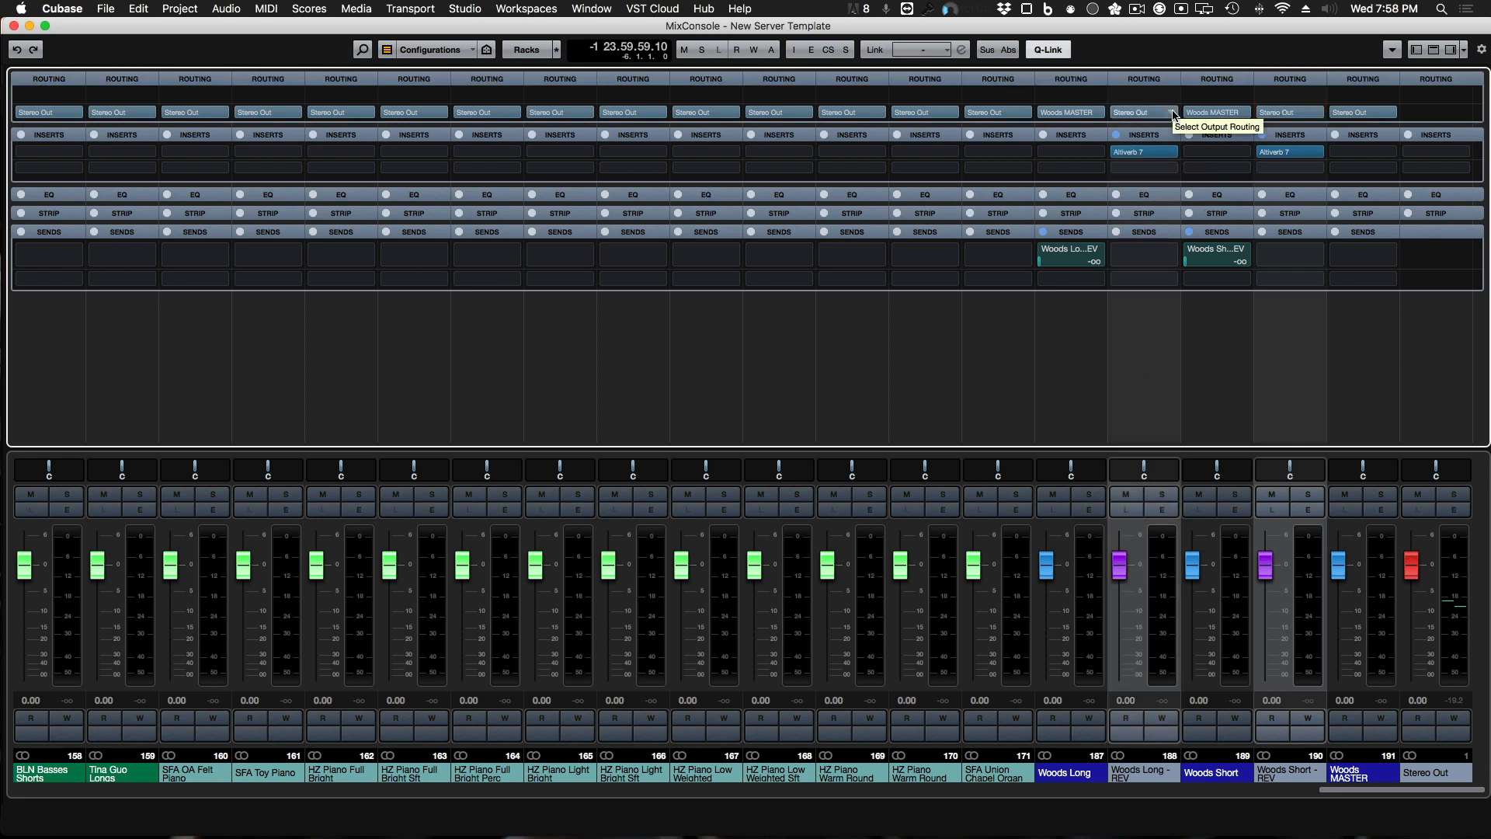
pyautogui.keyDown('alt'); pyautogui.keyDown('shift'); pyautogui.click(1173, 114); pyautogui.keyUp('shift'); pyautogui.keyUp('alt')
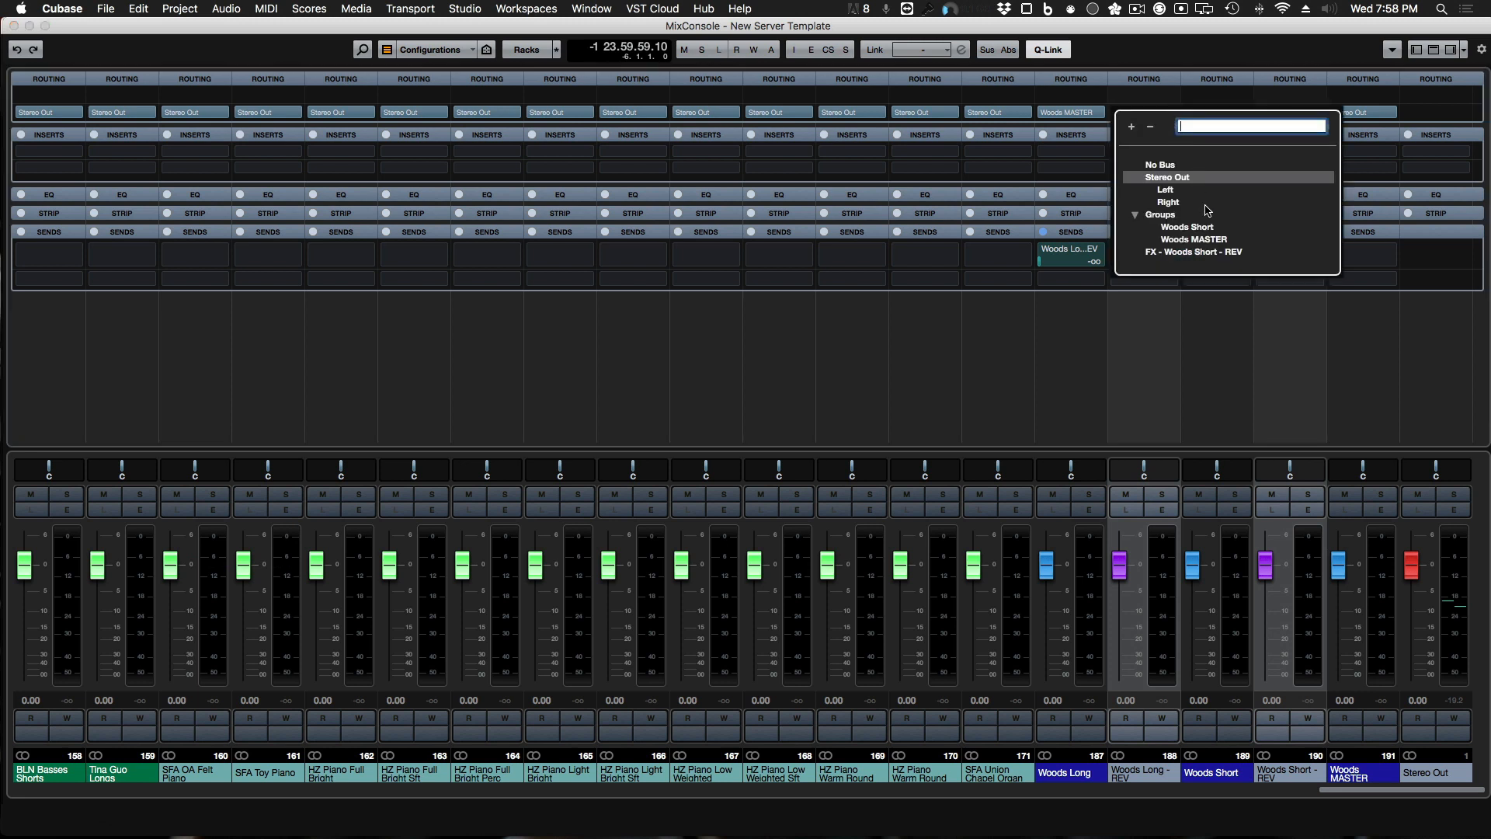
pyautogui.click(1204, 240)
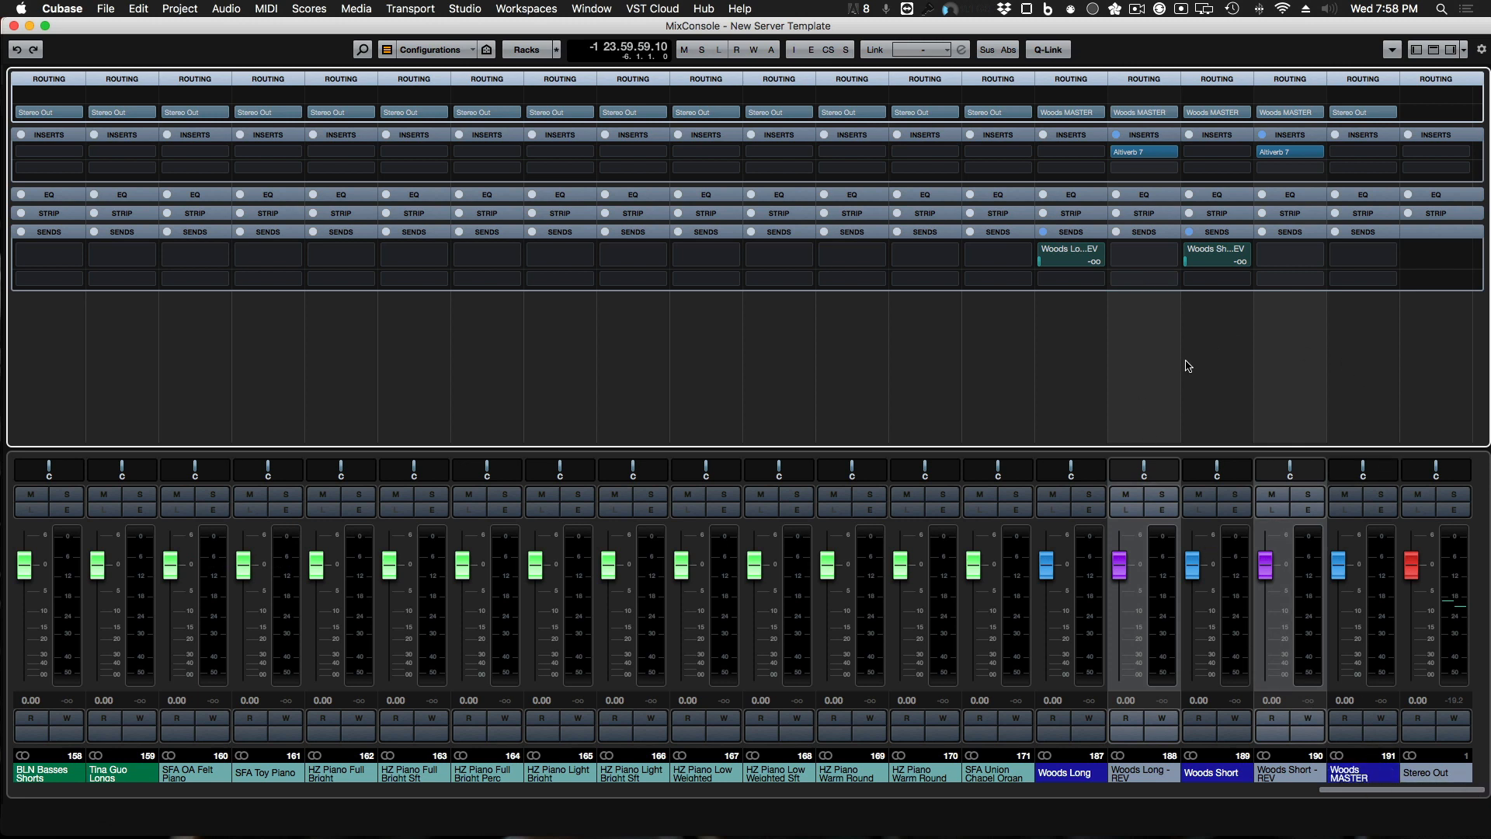
# Step: Expand the Albion One folder in the project and select the Woods - Low track, showing its expression map
pyautogui.moveTo(601, 22); pyautogui.dragTo(1490, 136)
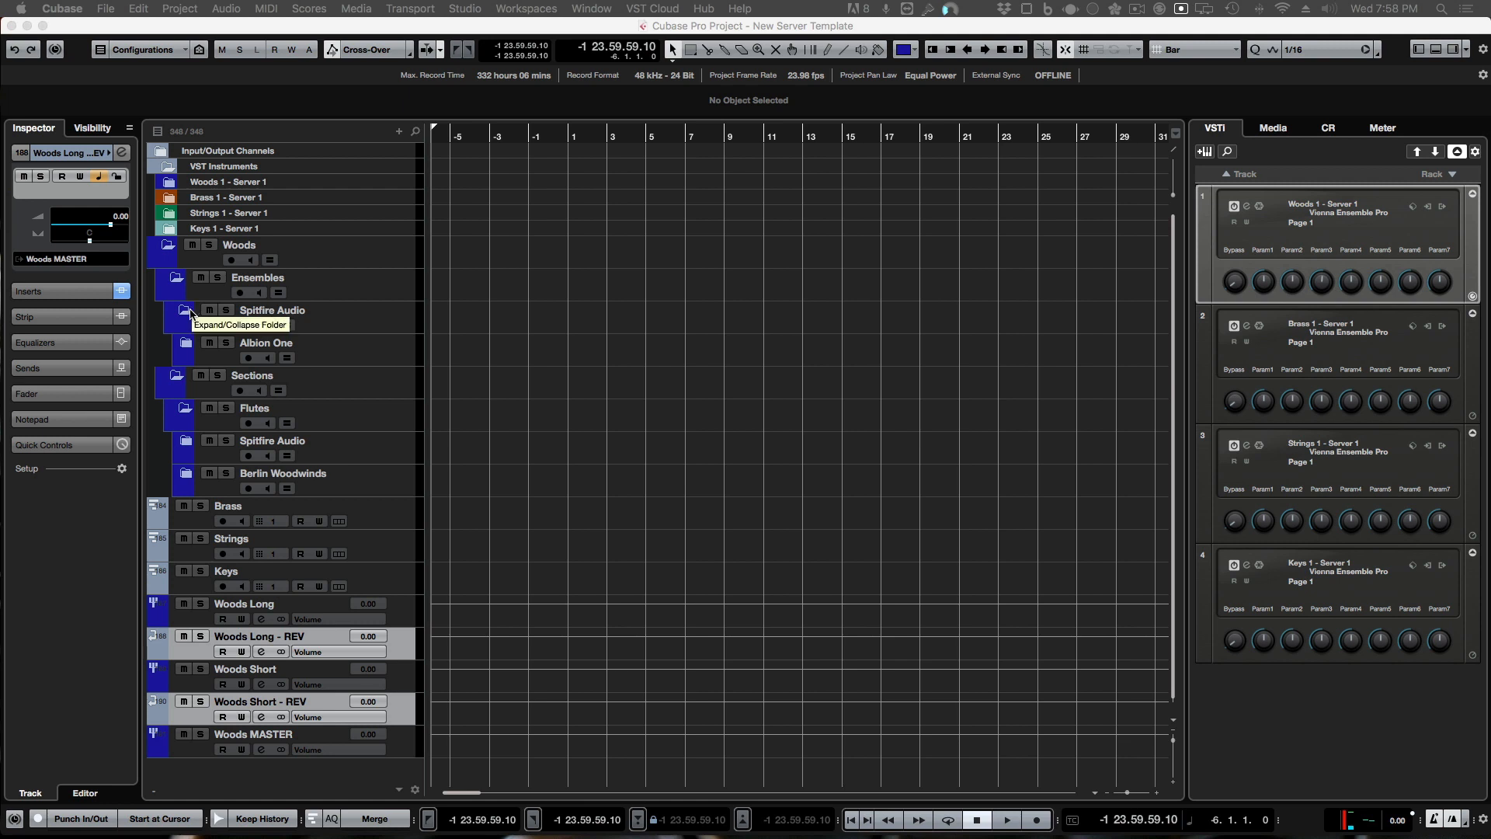
pyautogui.click(186, 343)
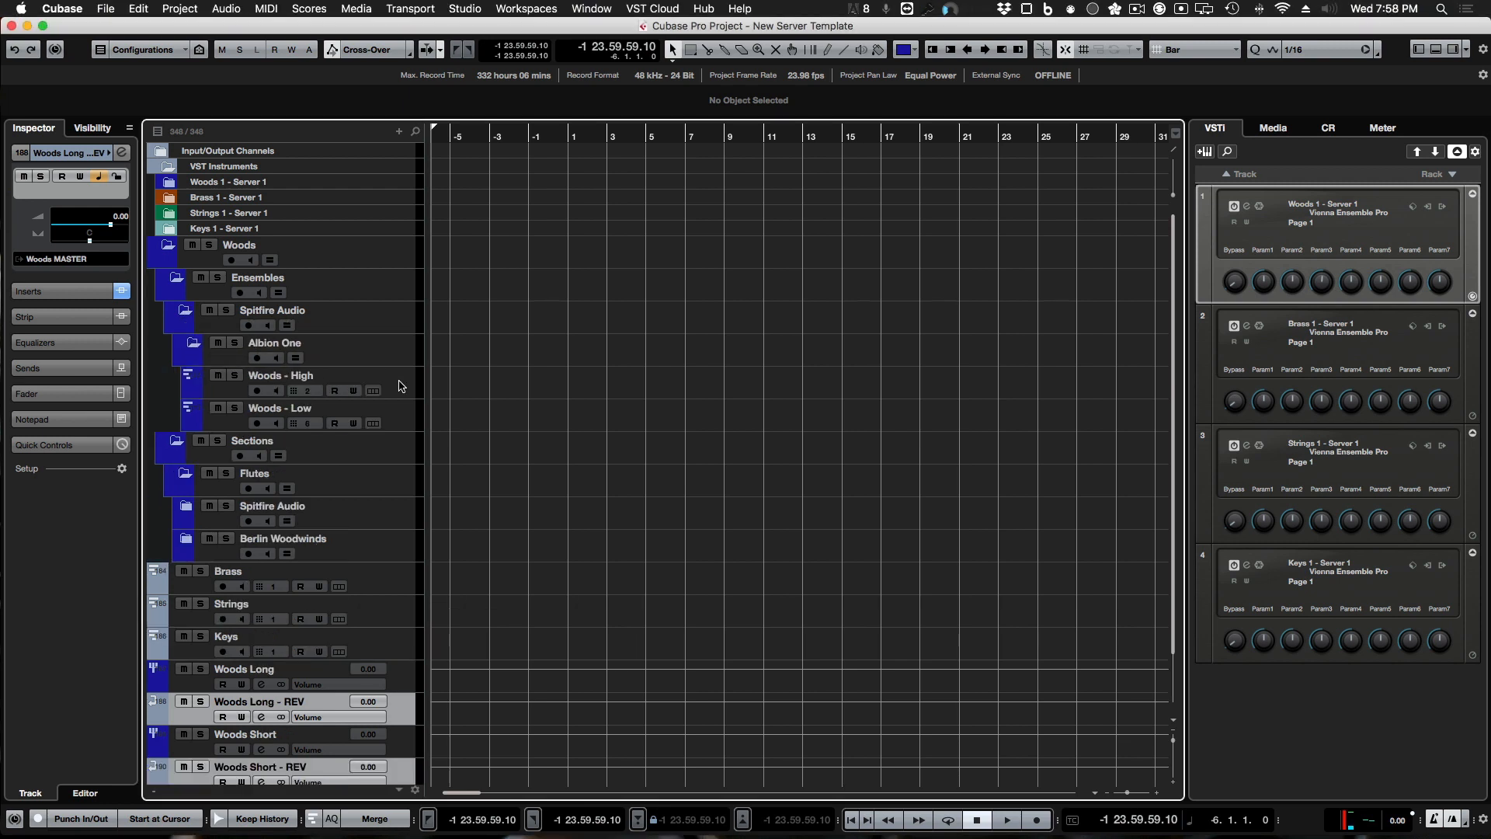
pyautogui.click(195, 412)
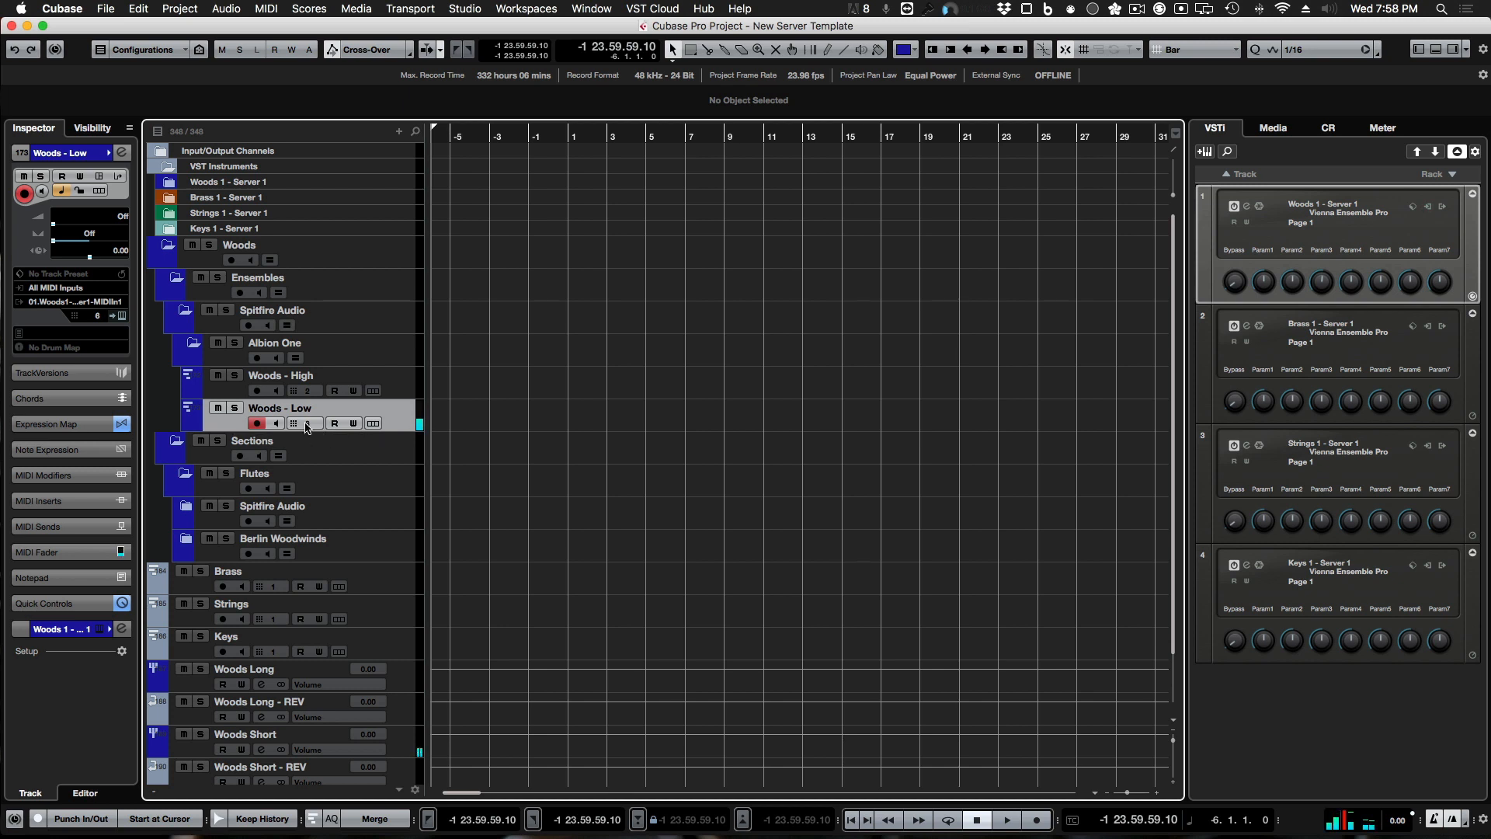
pyautogui.click(58, 425)
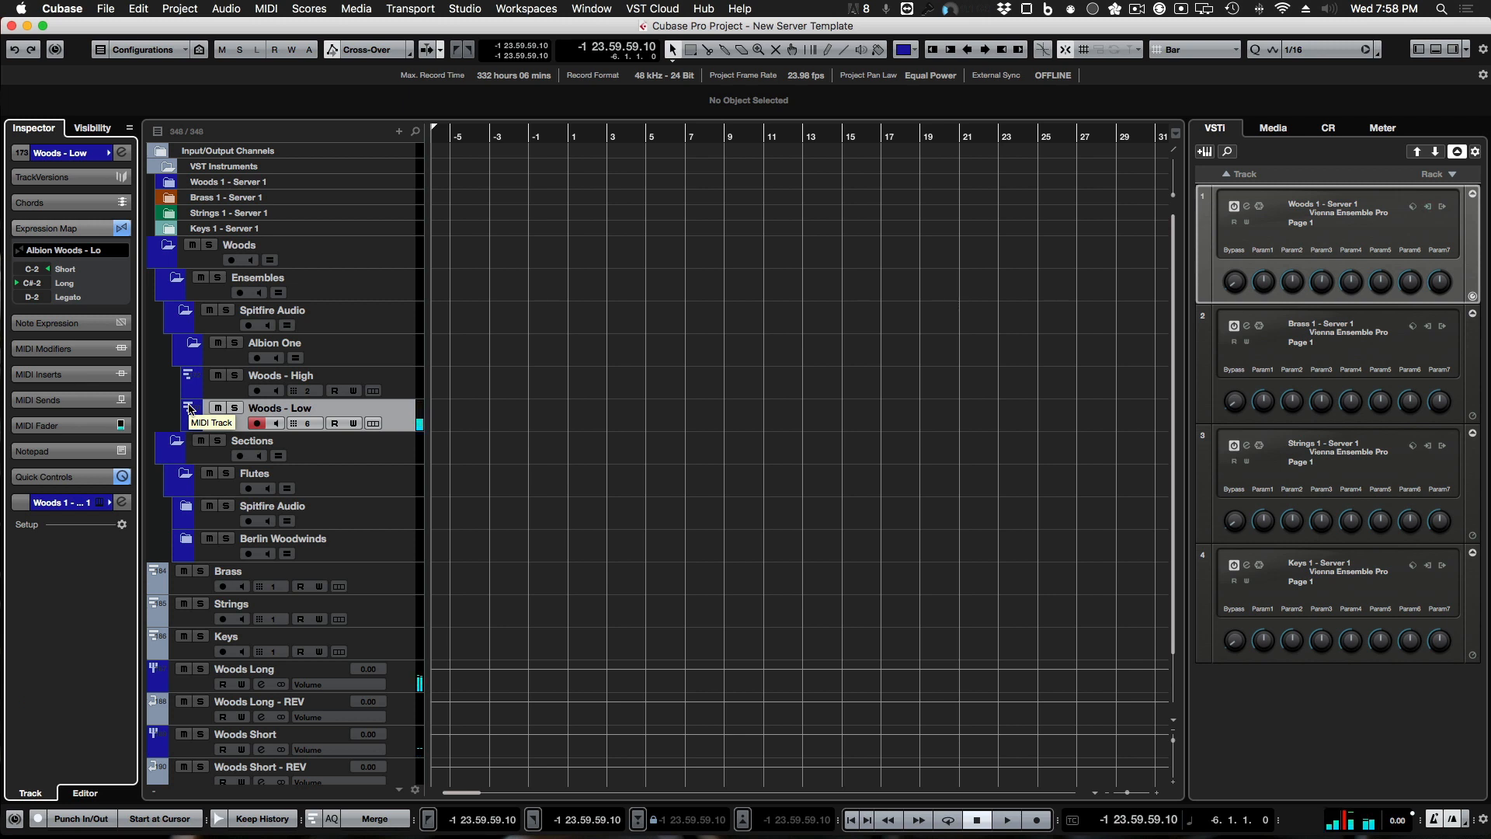
# Step: Return to the MixConsole and load the Mechanics concert hall impulse response in the Altiverb 7 on Woods Long - REV
pyautogui.press('F3')
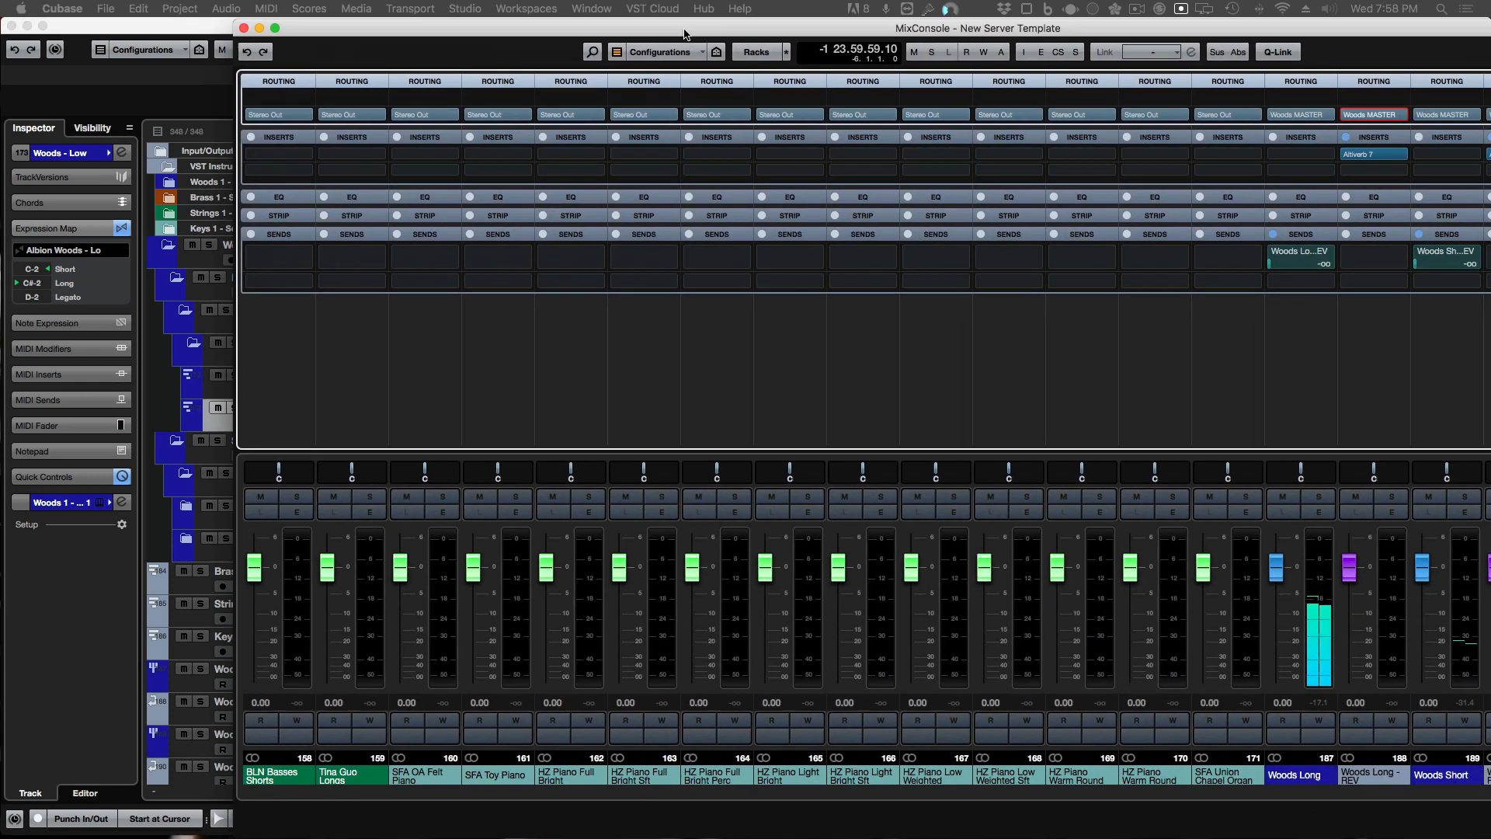
pyautogui.doubleClick(530, 25)
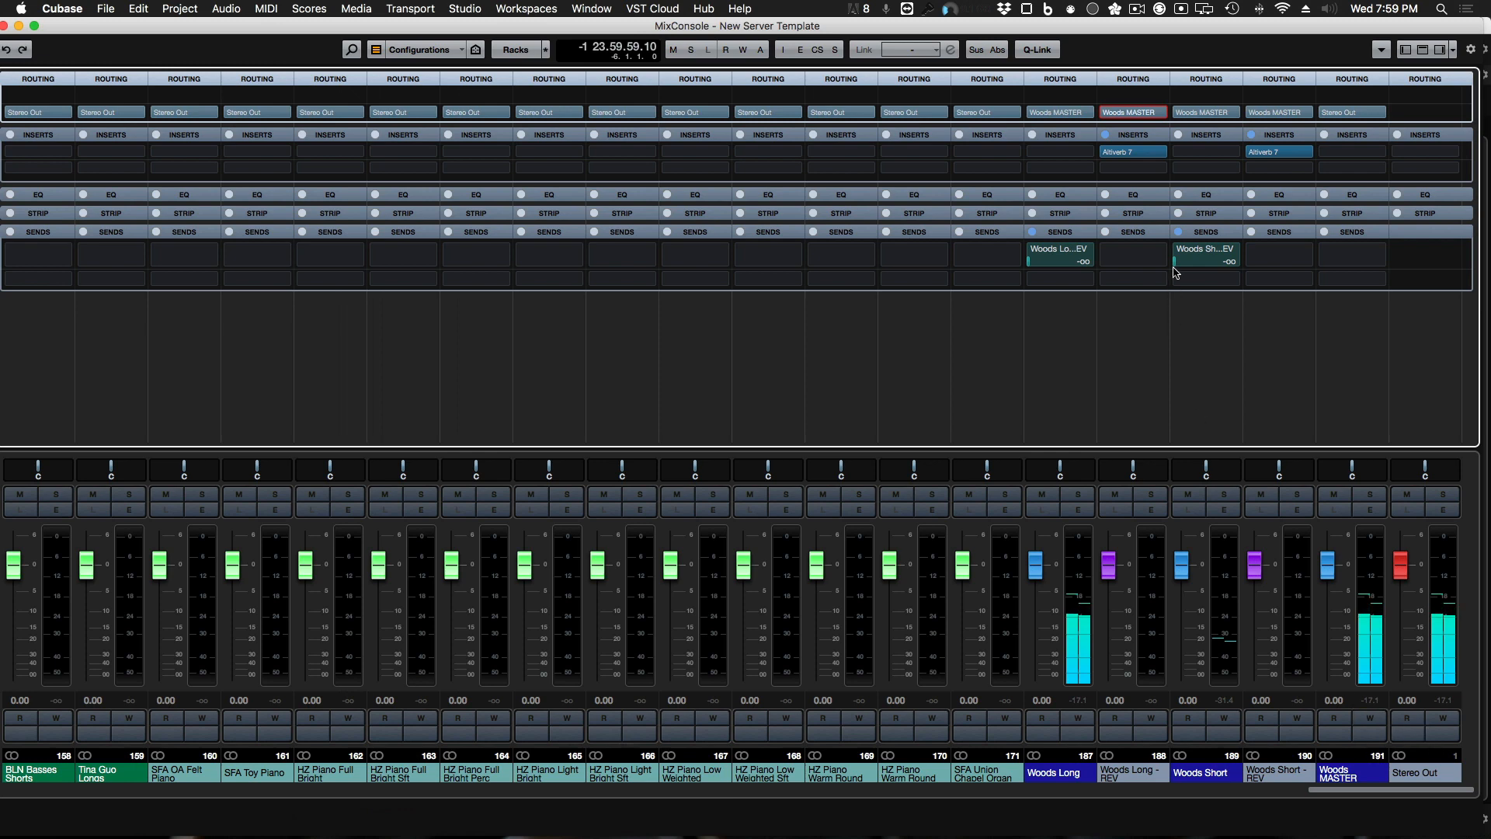
pyautogui.doubleClick(1140, 155)
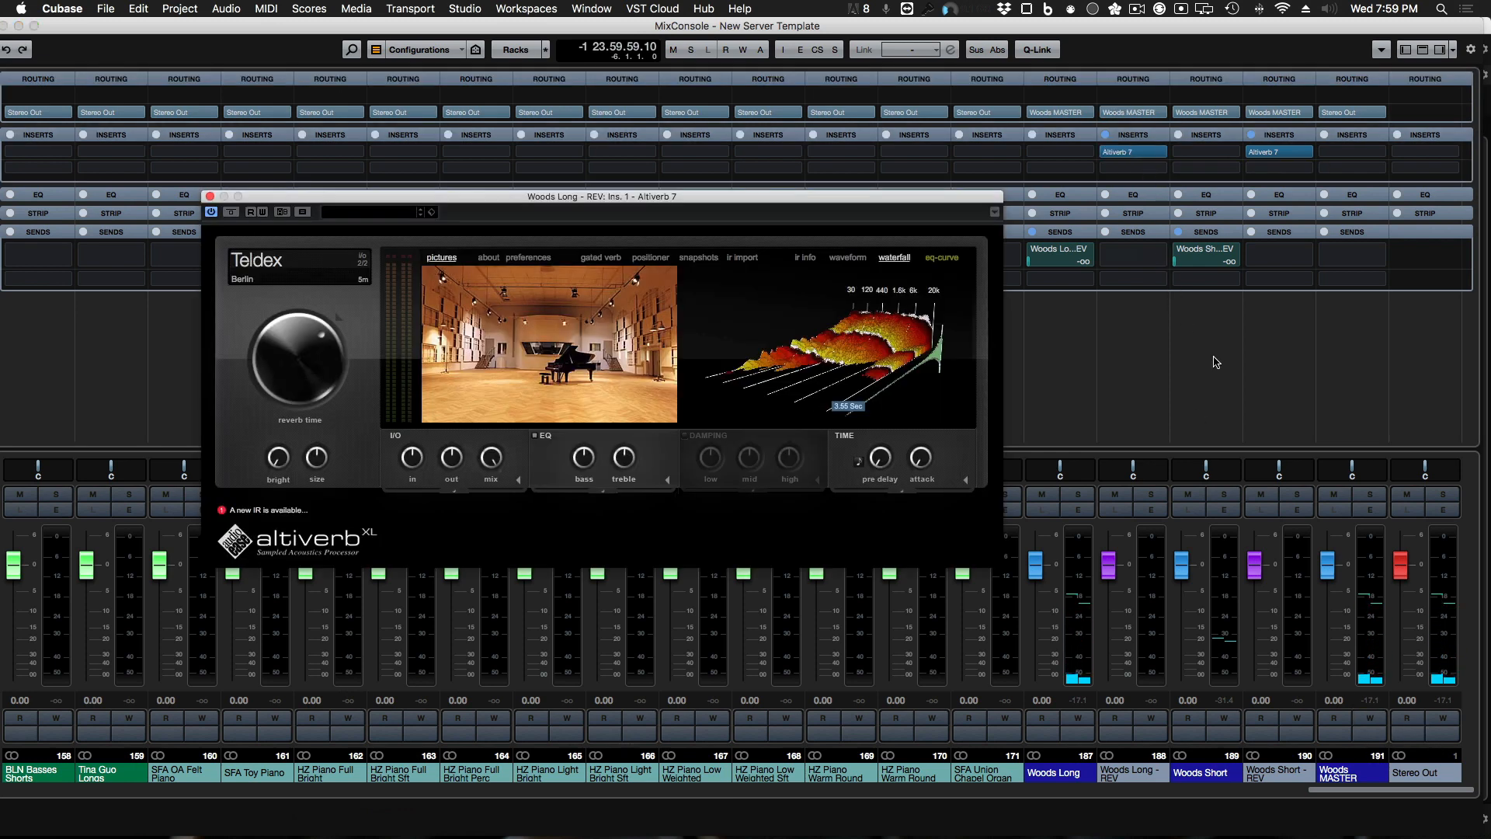
pyautogui.click(520, 344)
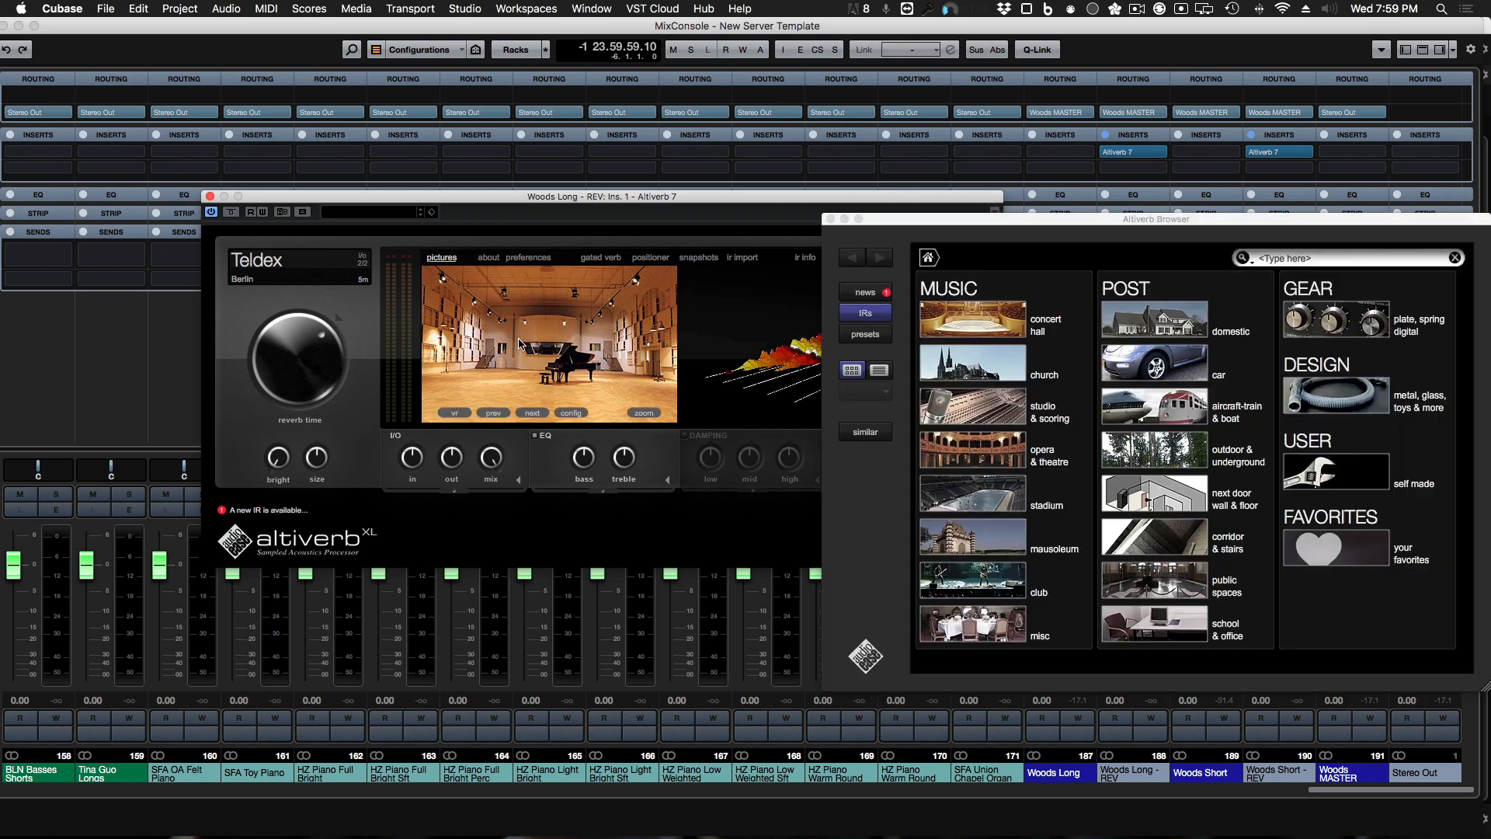
pyautogui.click(994, 341)
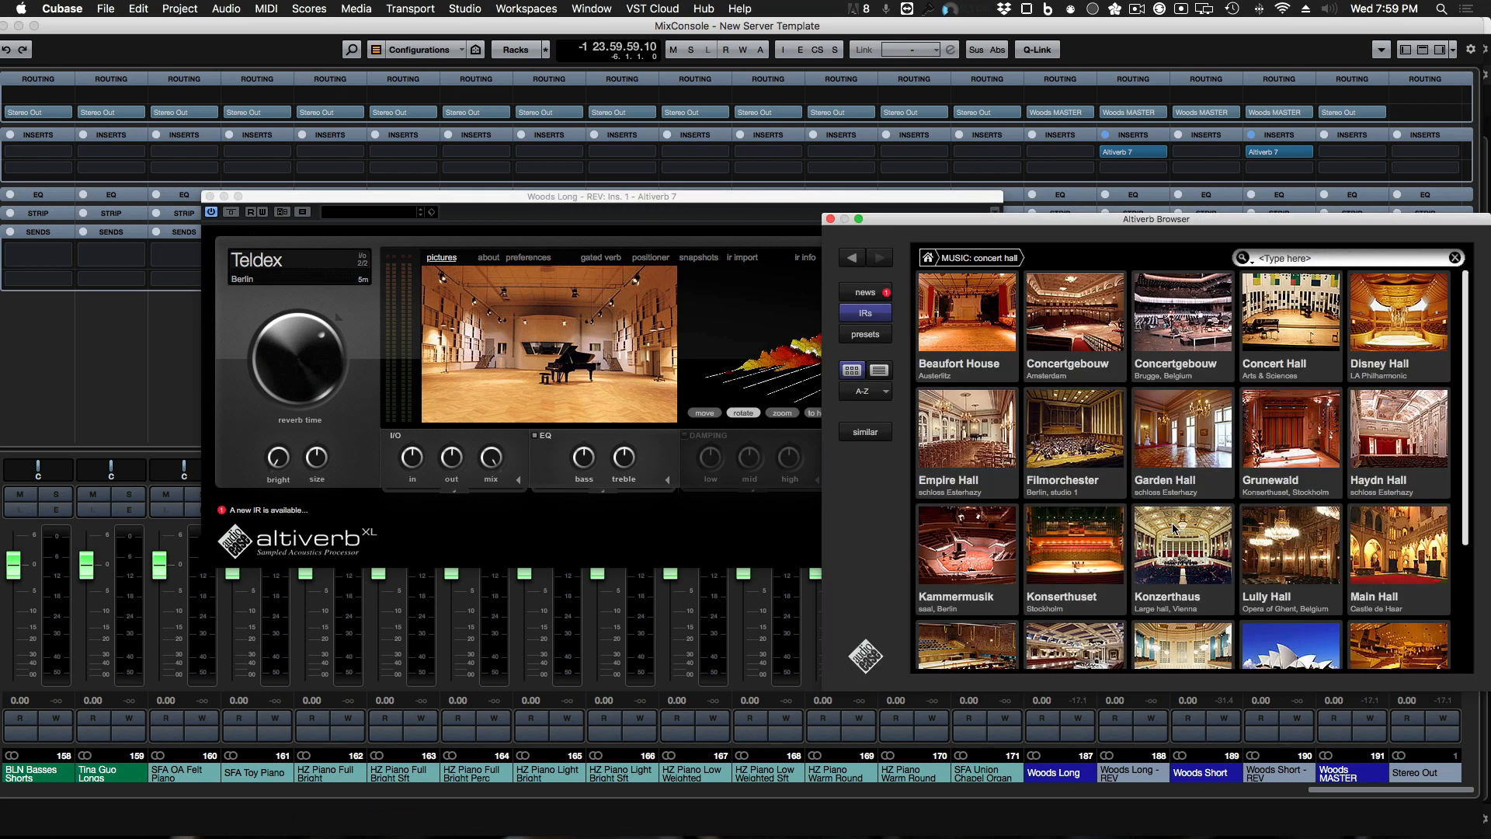
pyautogui.scroll(-3, 1180, 575)
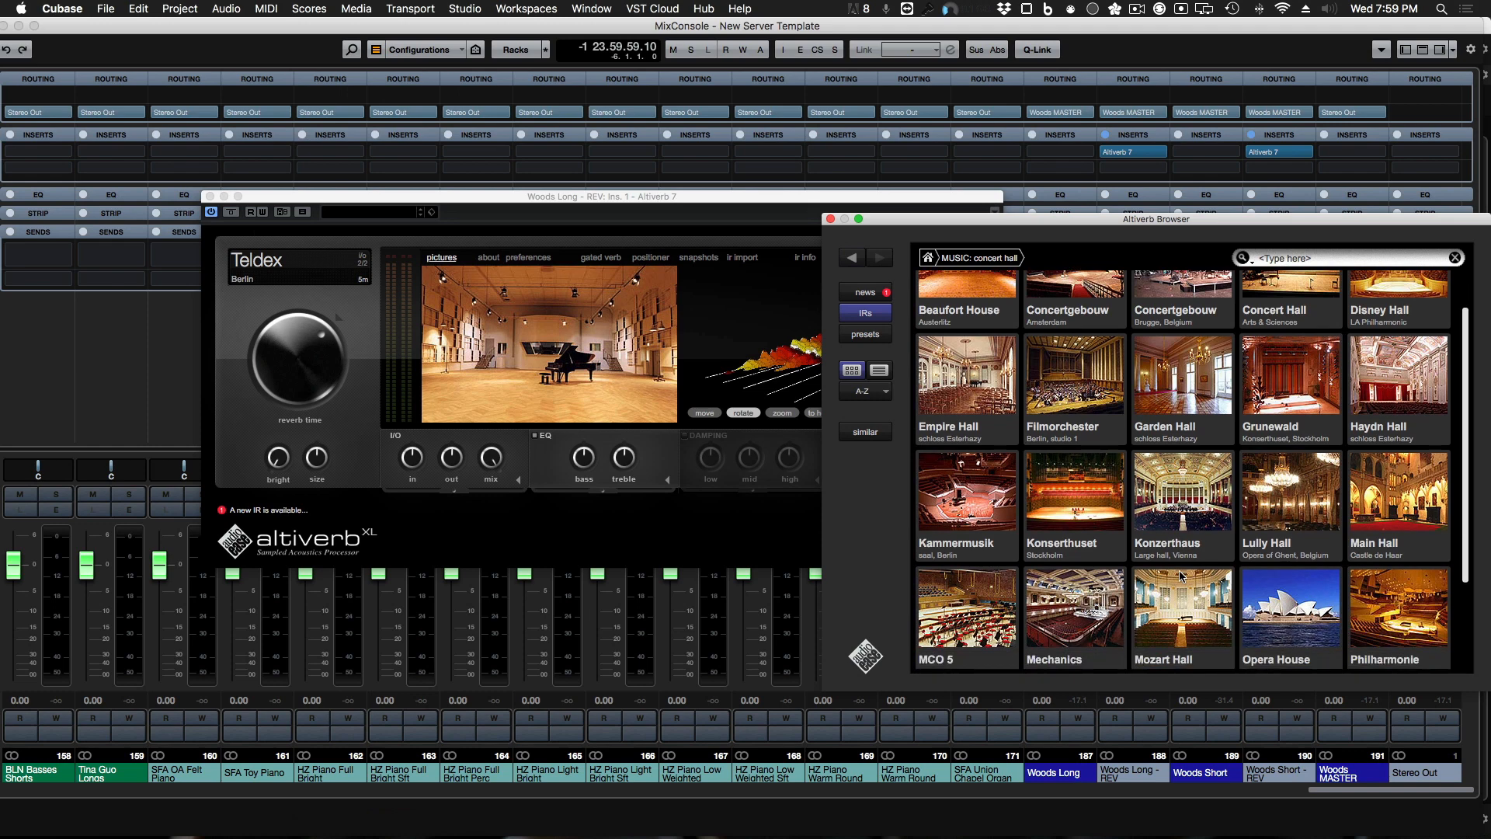
pyautogui.click(1072, 540)
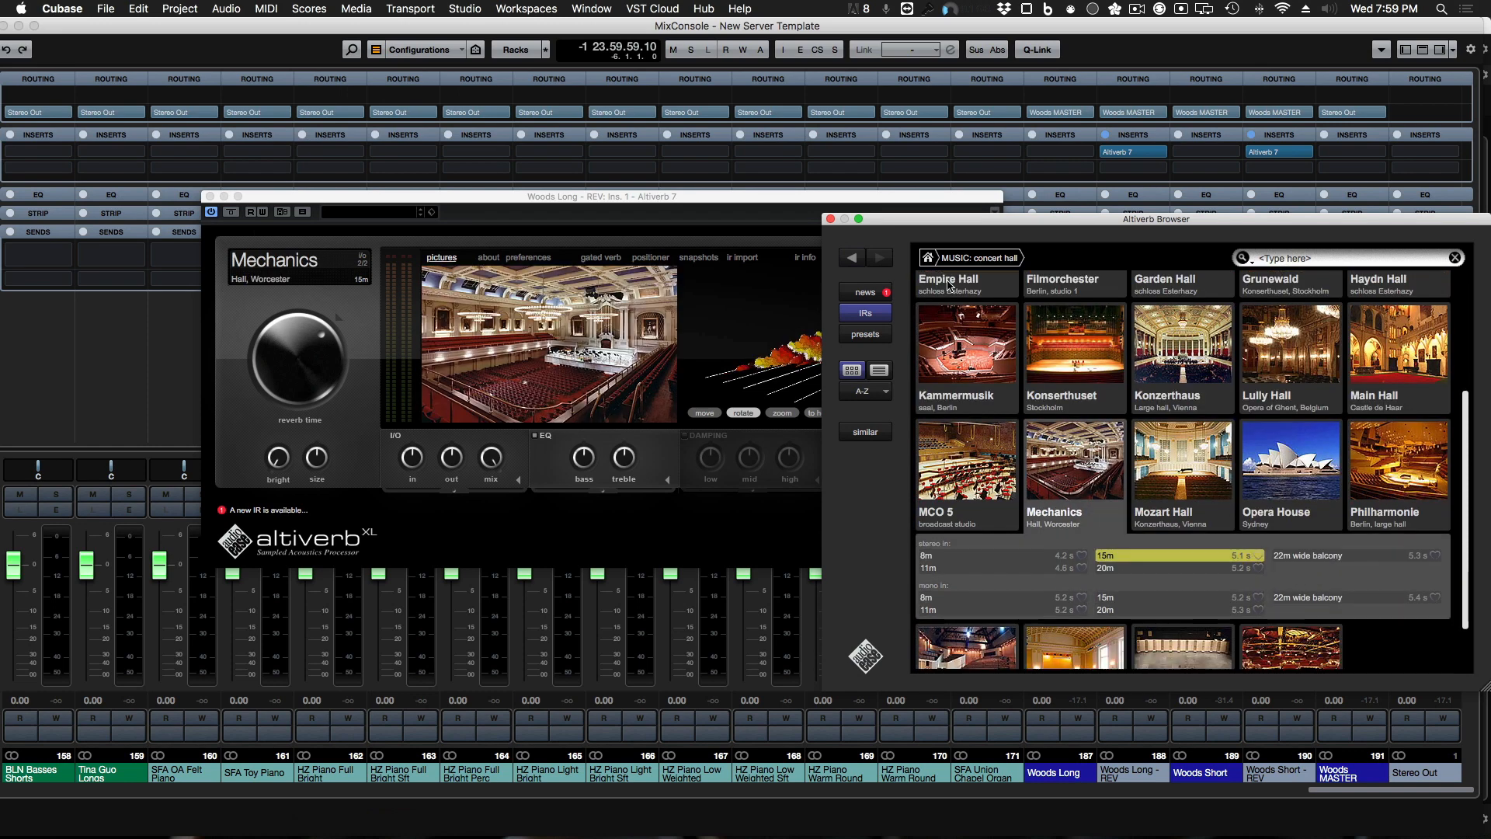
pyautogui.click(831, 219)
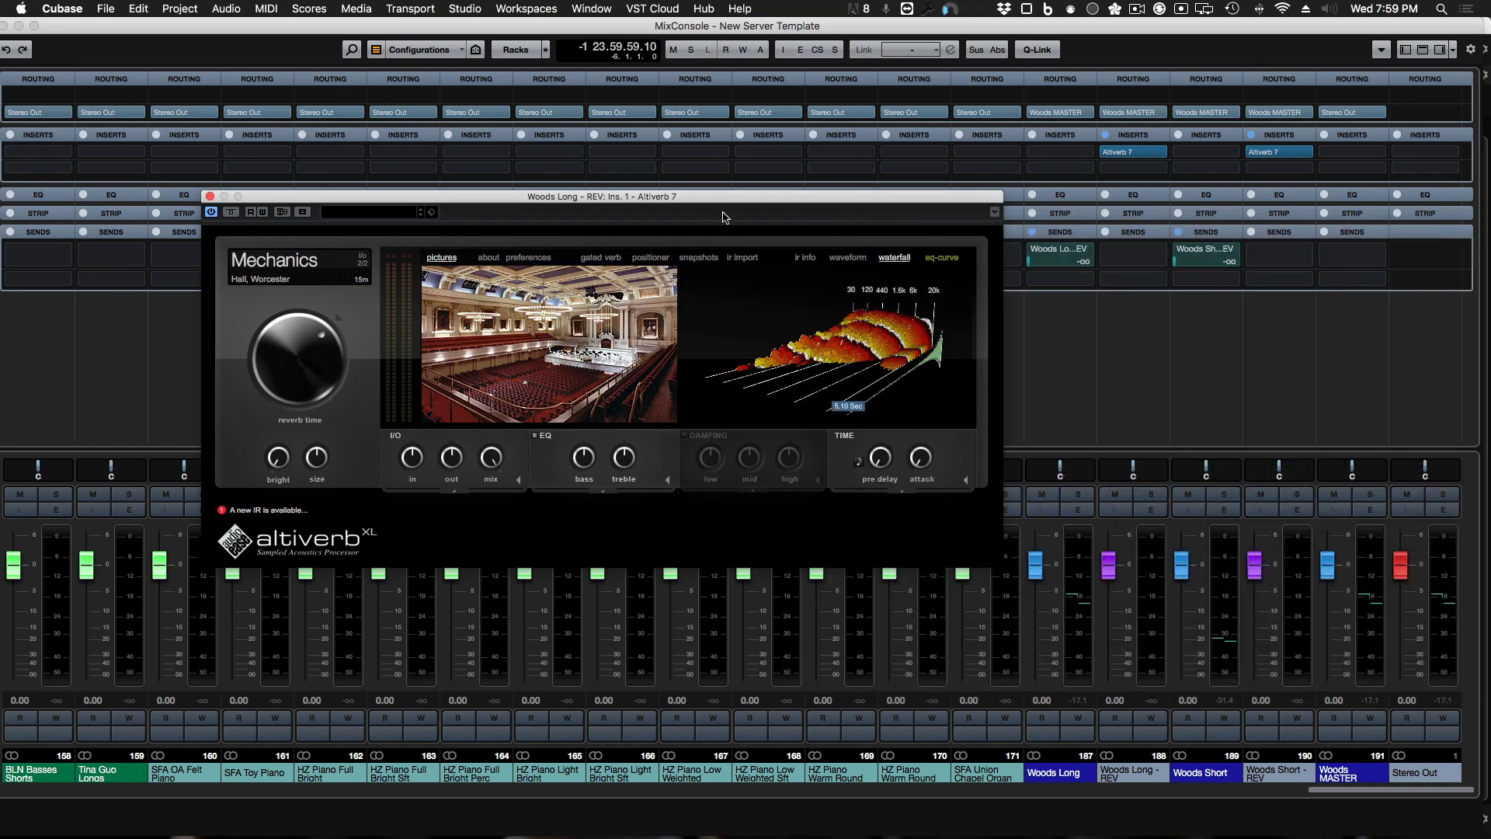
pyautogui.click(208, 197)
# Step: Load the same Mechanics concert hall impulse response in the Altiverb 7 on Woods Short - REV
pyautogui.moveTo(1276, 158)
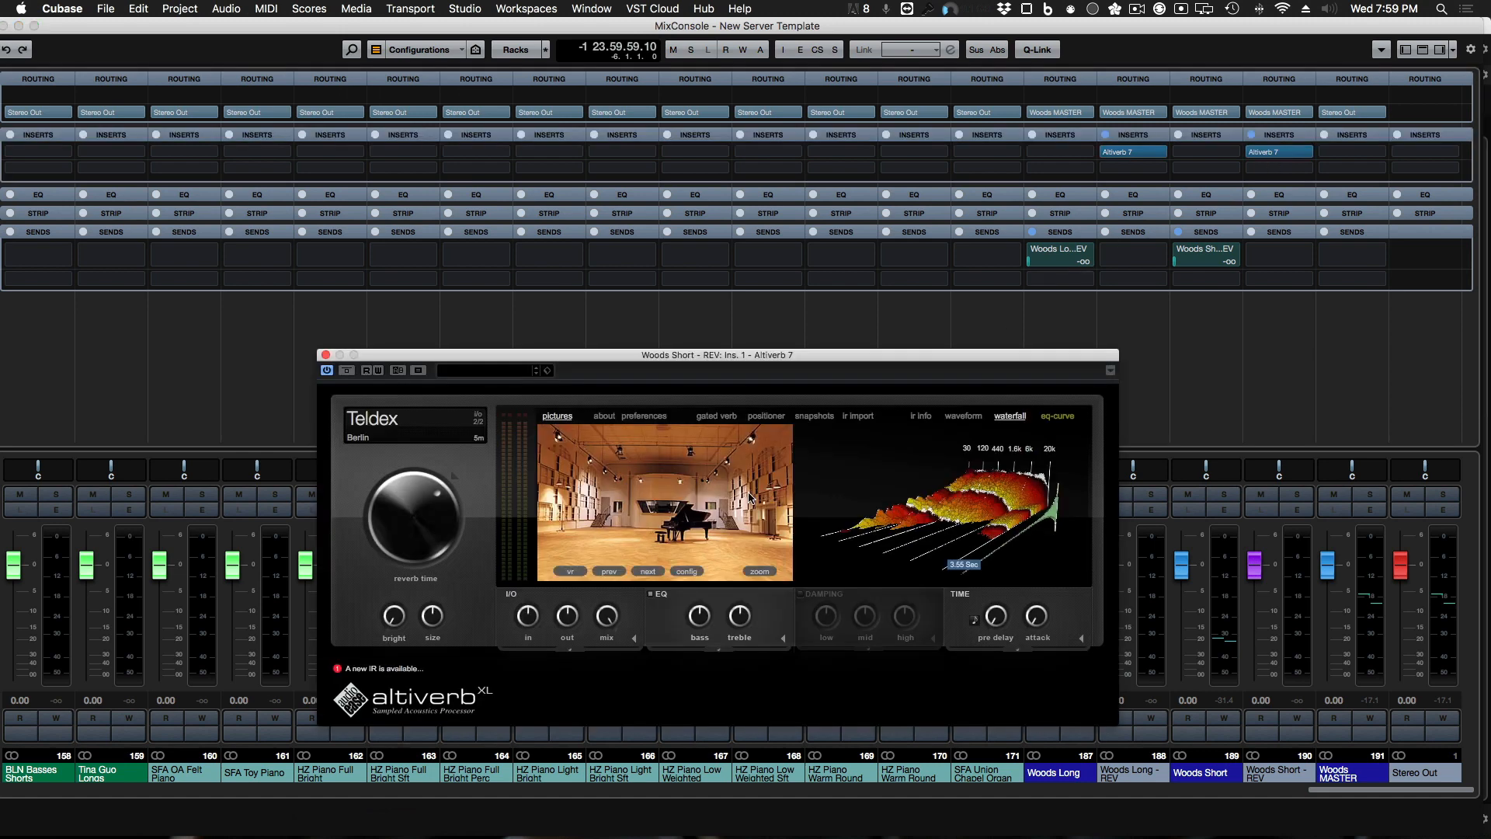
pyautogui.click(642, 529)
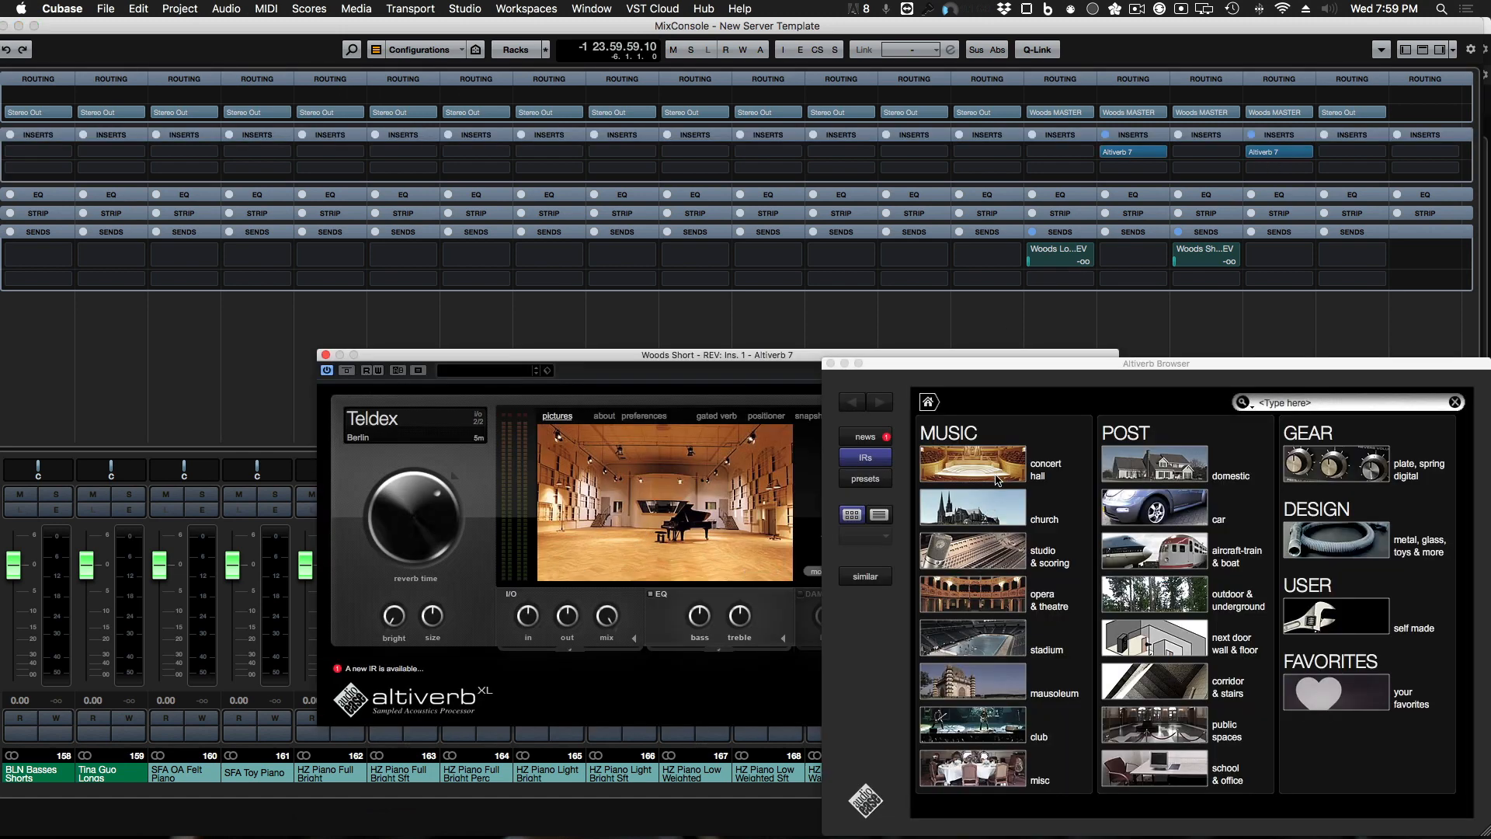
pyautogui.click(997, 479)
pyautogui.scroll(-3, 1074, 709)
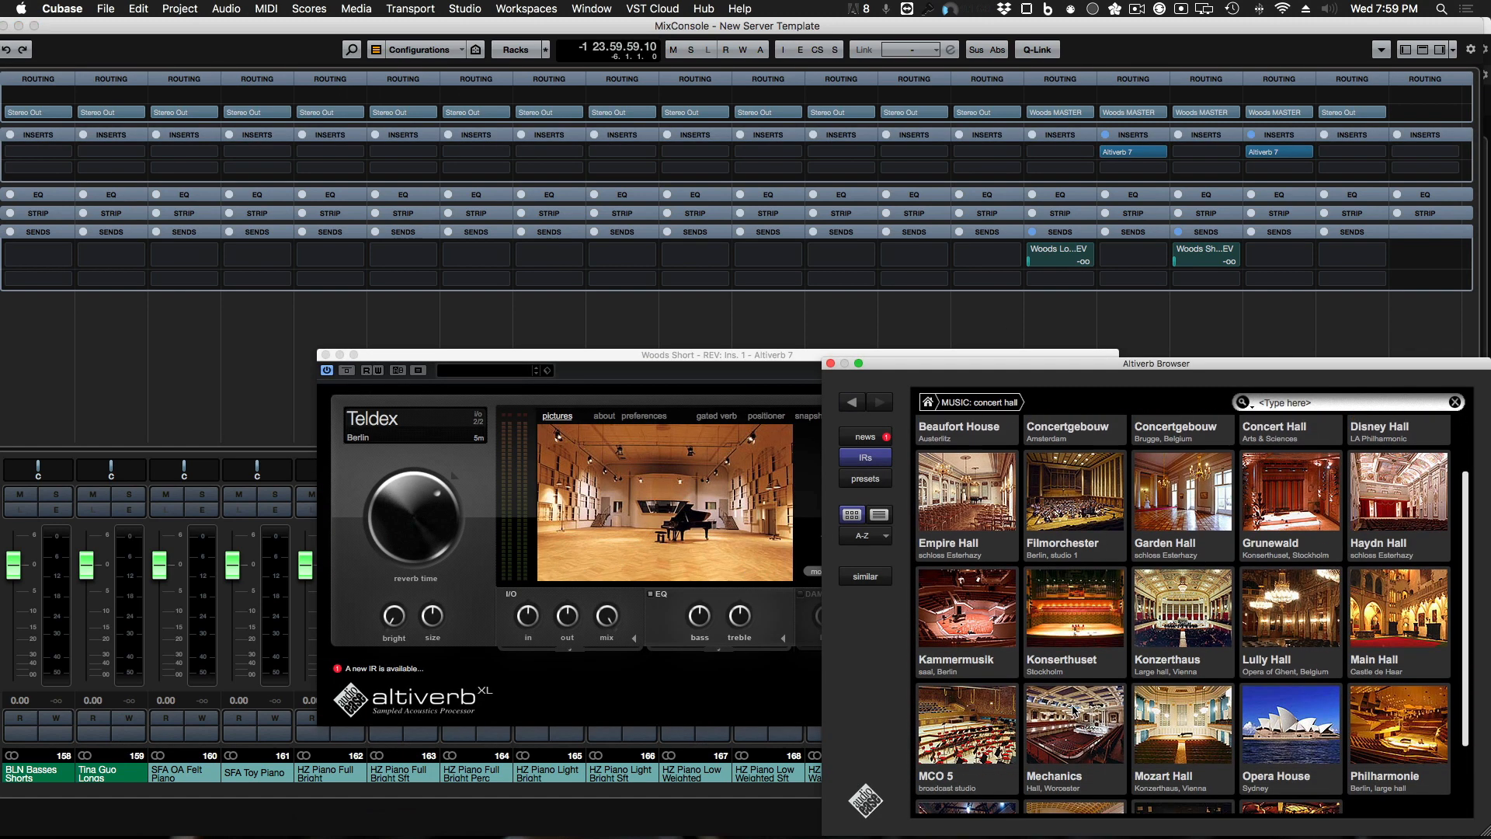
pyautogui.click(1075, 709)
pyautogui.click(830, 363)
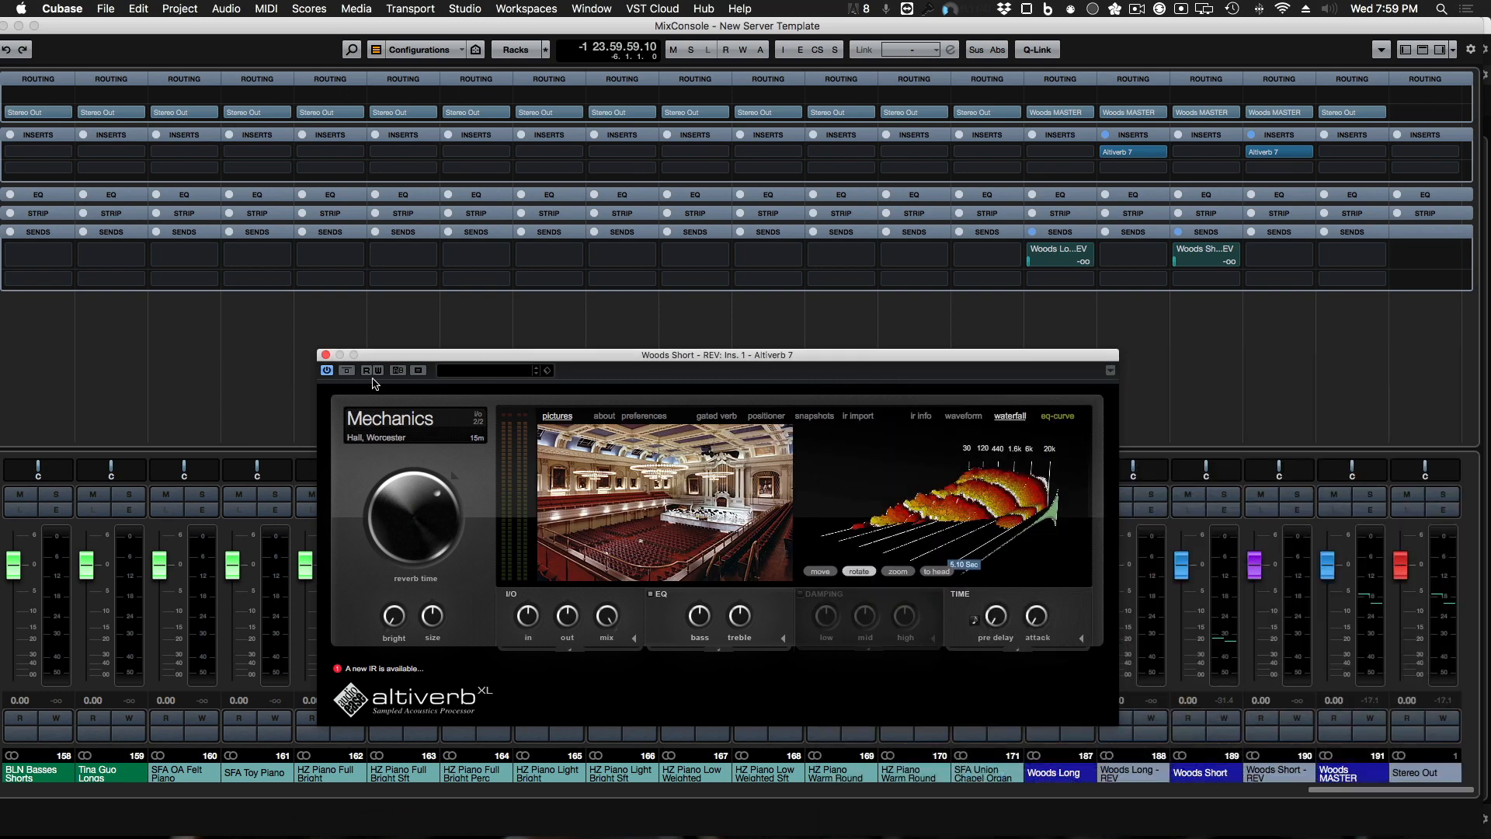
pyautogui.click(326, 355)
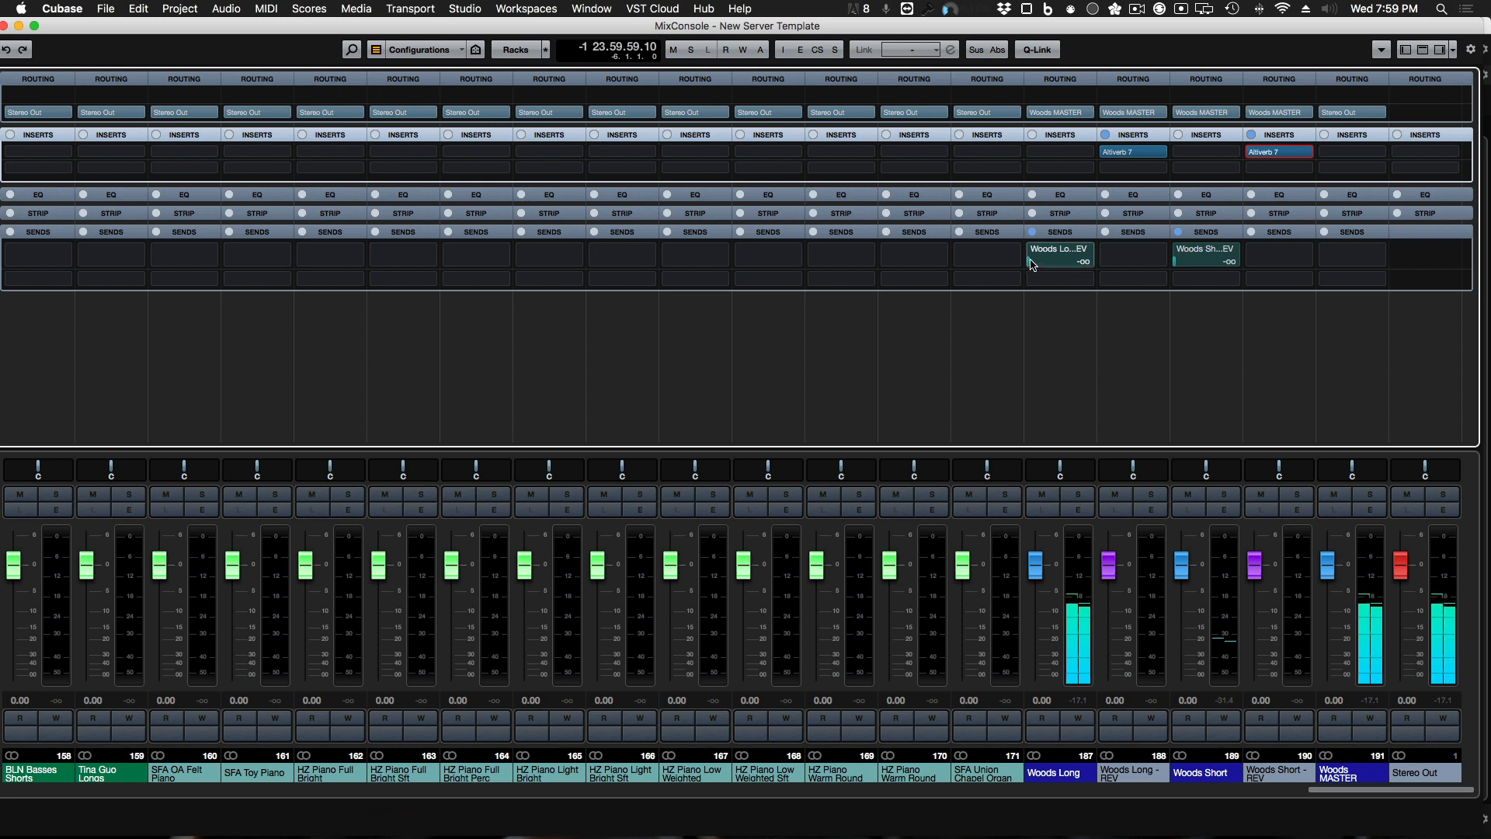
# Step: Raise the Woods Long send to its reverb to -1.95 and check the dry/wet mix in that Altiverb 7
pyautogui.moveTo(1032, 263); pyautogui.dragTo(1077, 260)
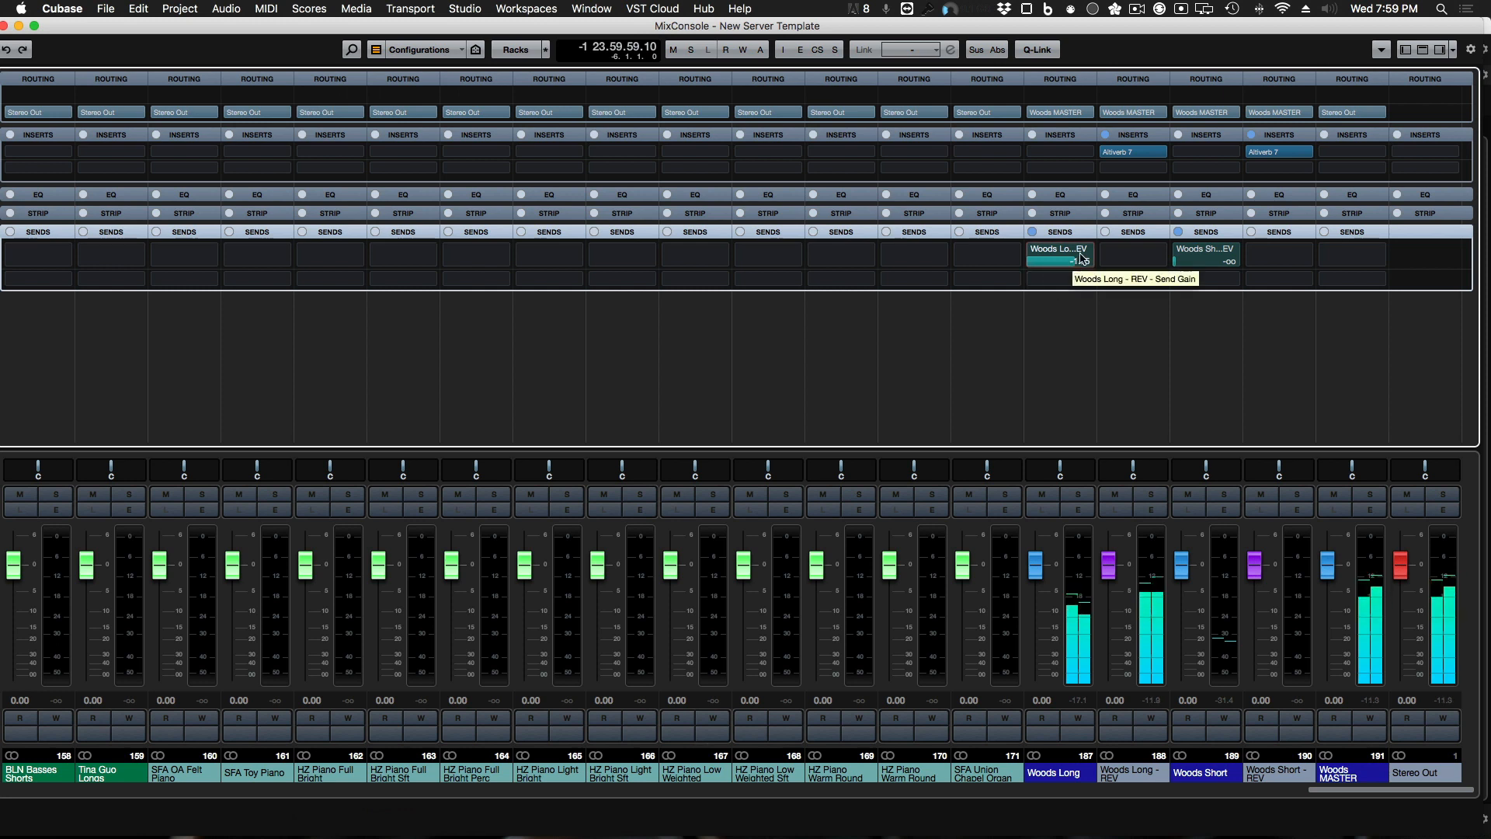
pyautogui.click(1130, 152)
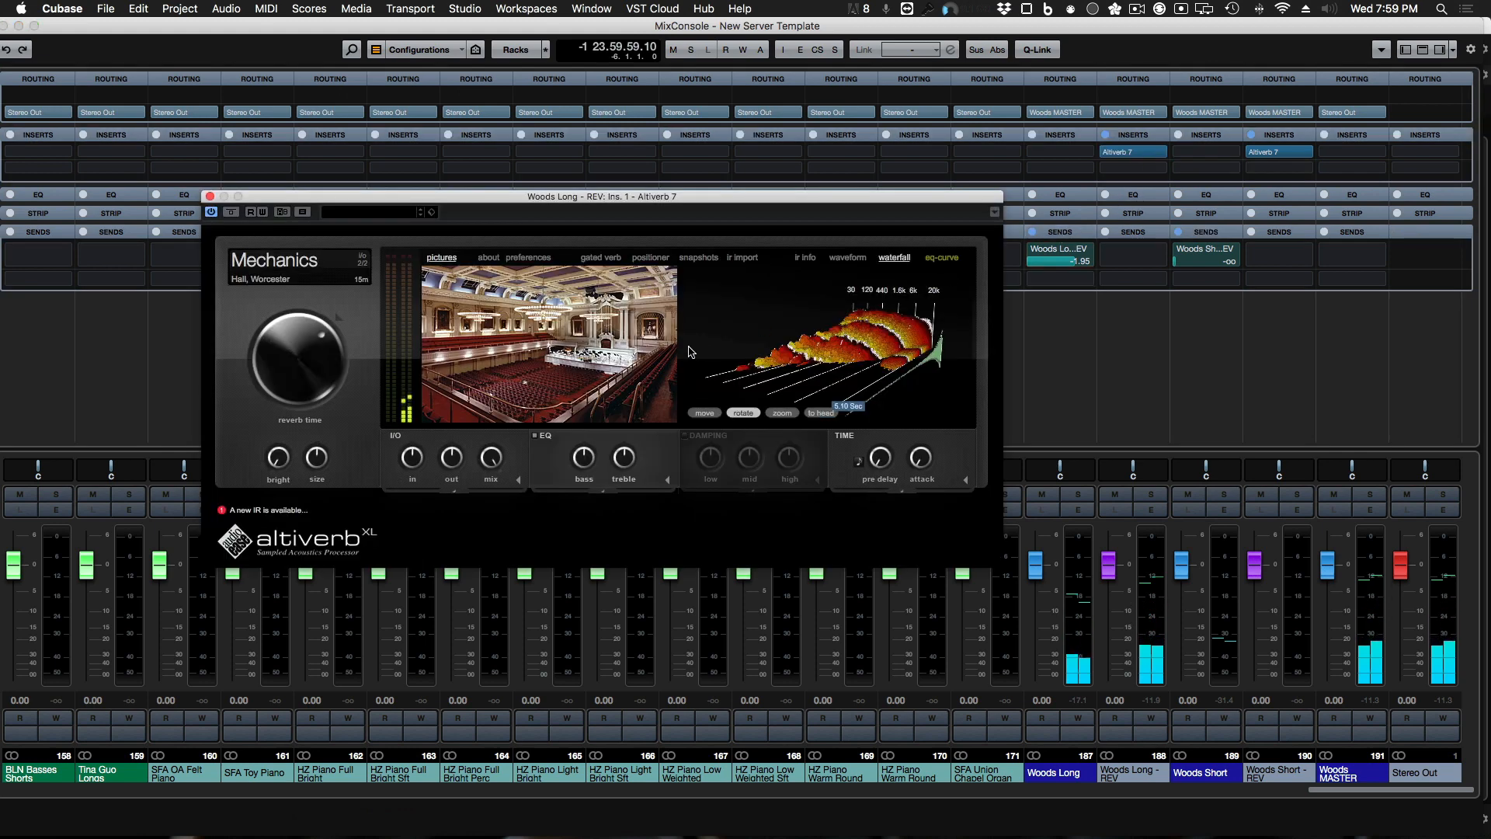
pyautogui.moveTo(497, 448)
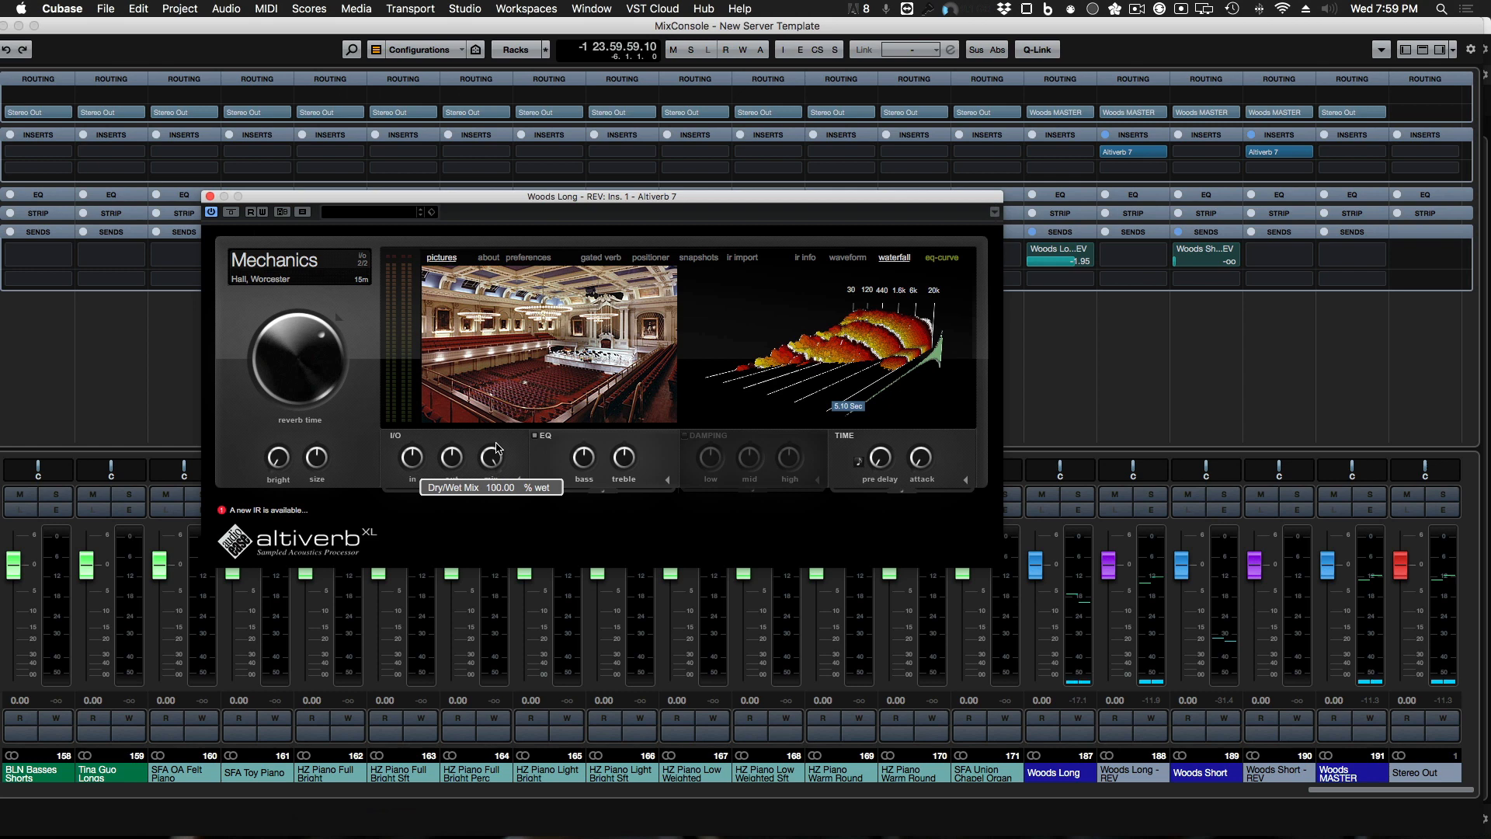
pyautogui.click(208, 197)
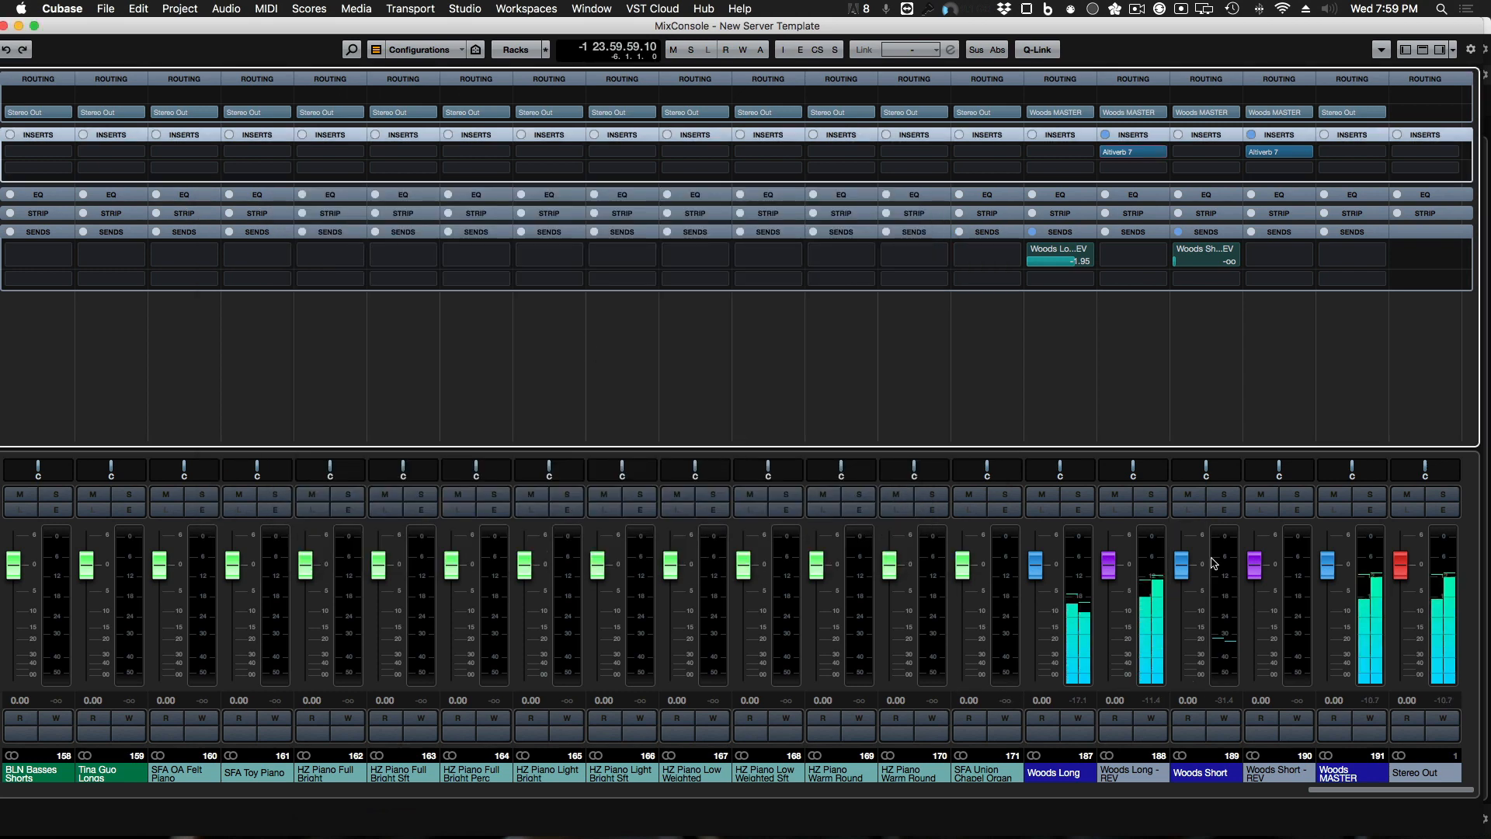
# Step: Switch the Woods Long reverb send off and on, lower the channel's fader to -∞, and raise it to 0.39
pyautogui.click(1033, 249)
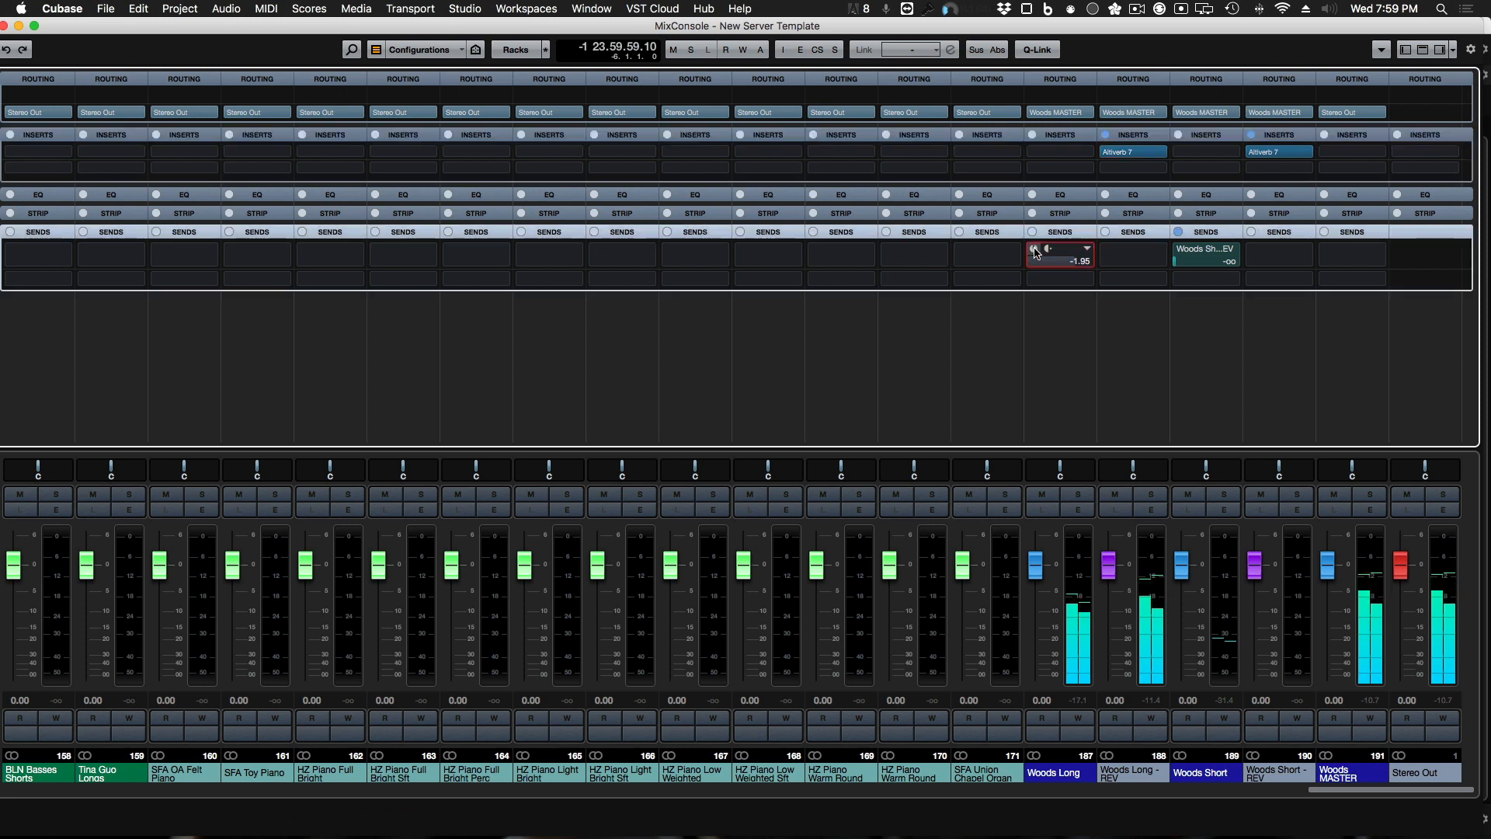
pyautogui.click(1034, 250)
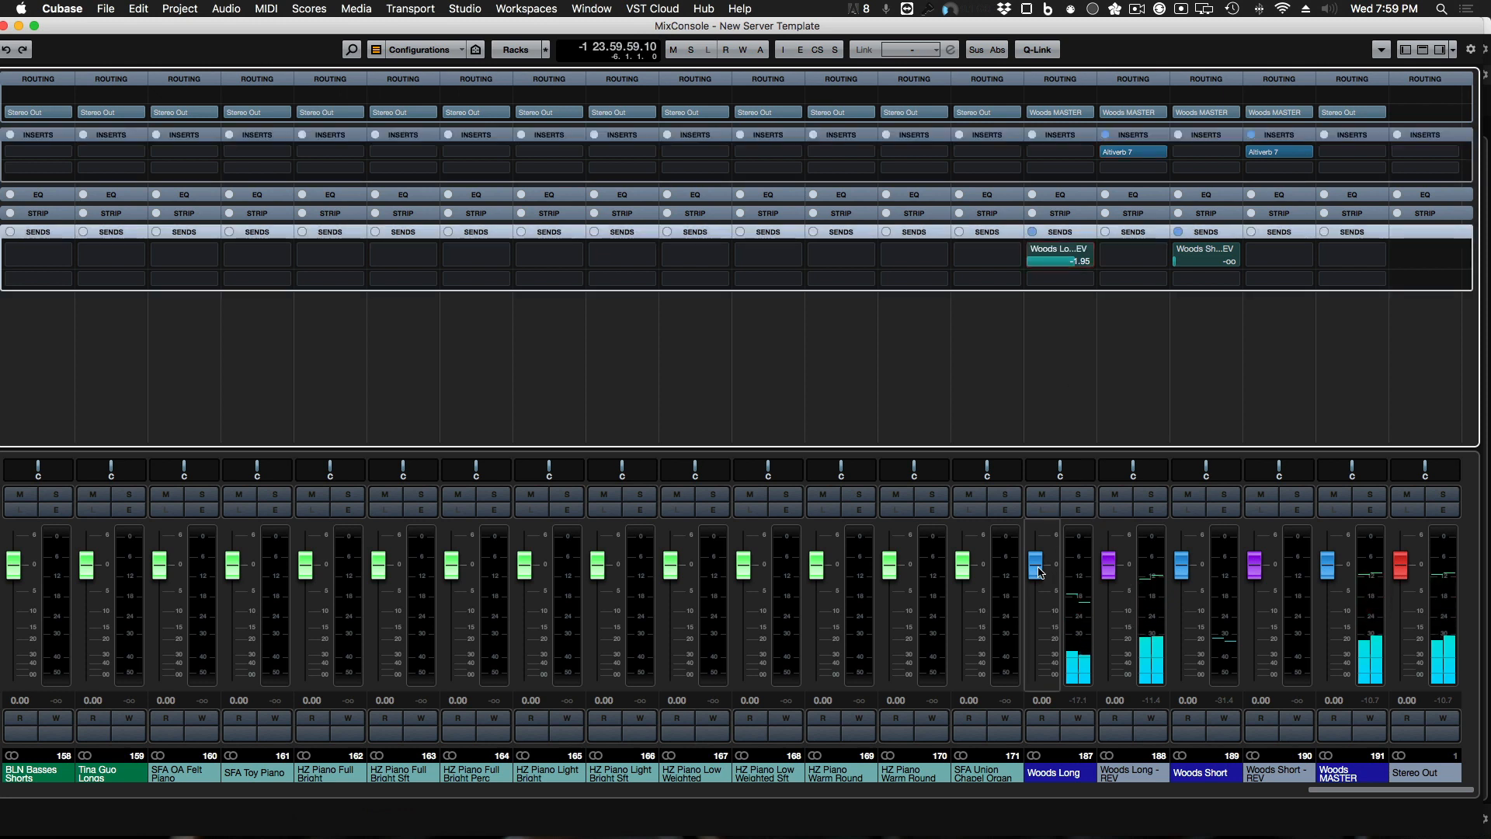
pyautogui.moveTo(1040, 572); pyautogui.dragTo(1040, 682)
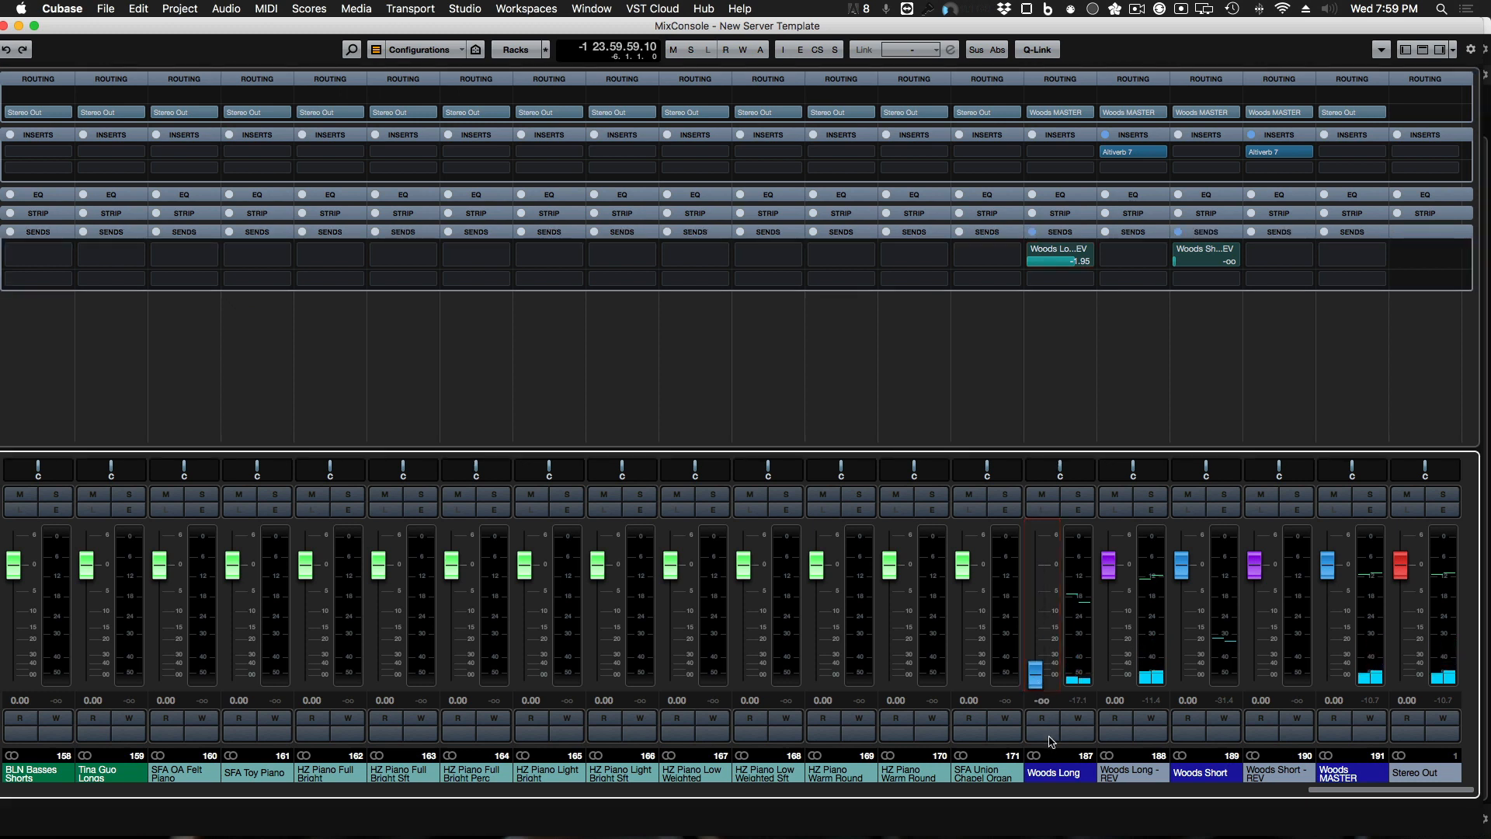
pyautogui.moveTo(1041, 679); pyautogui.dragTo(1042, 578)
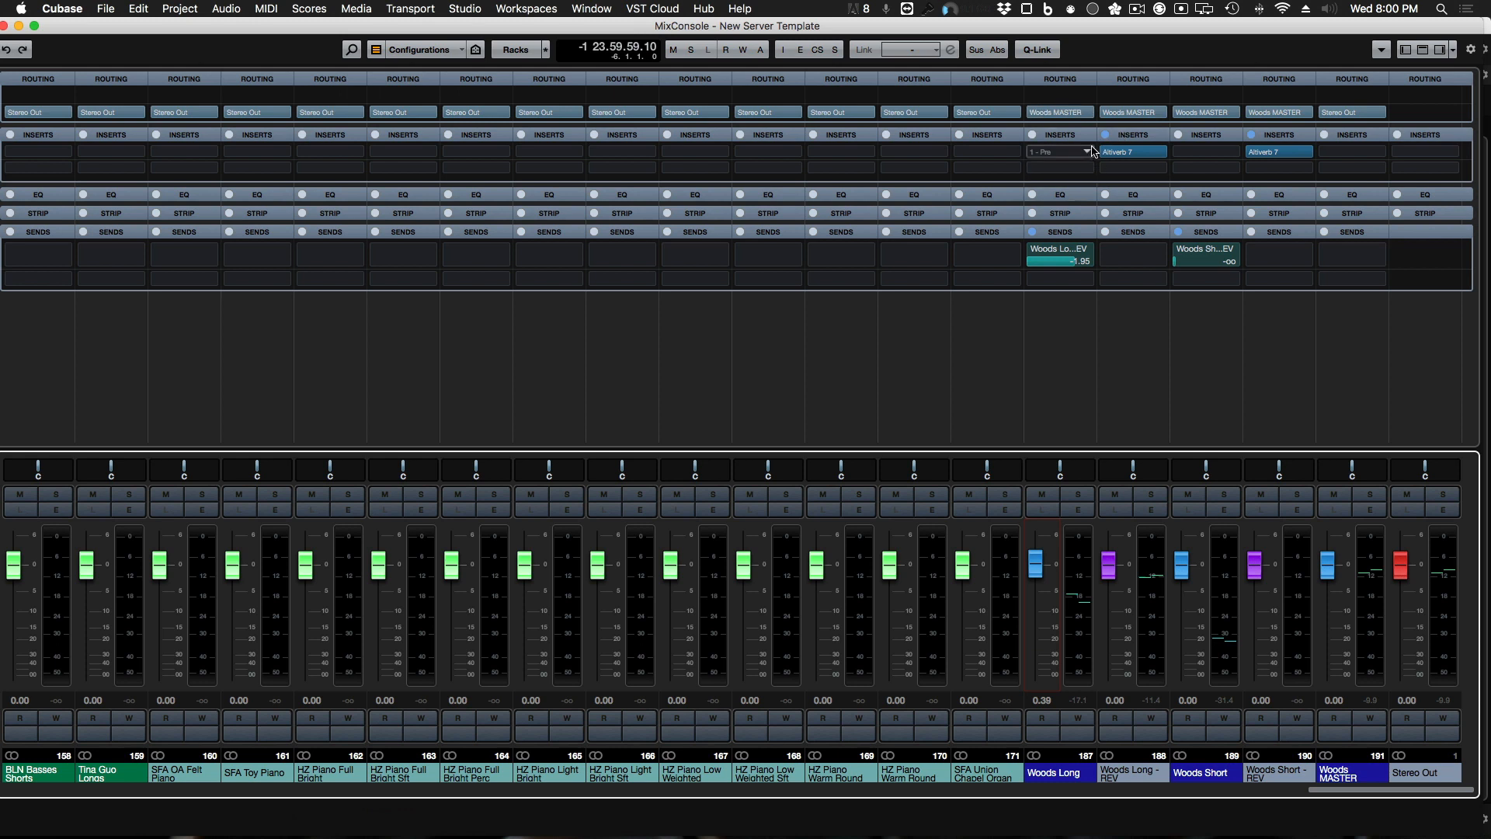
# Step: Check the output routing choices of Woods Long - REV and remove the reverb send from Woods Long
pyautogui.click(1162, 115)
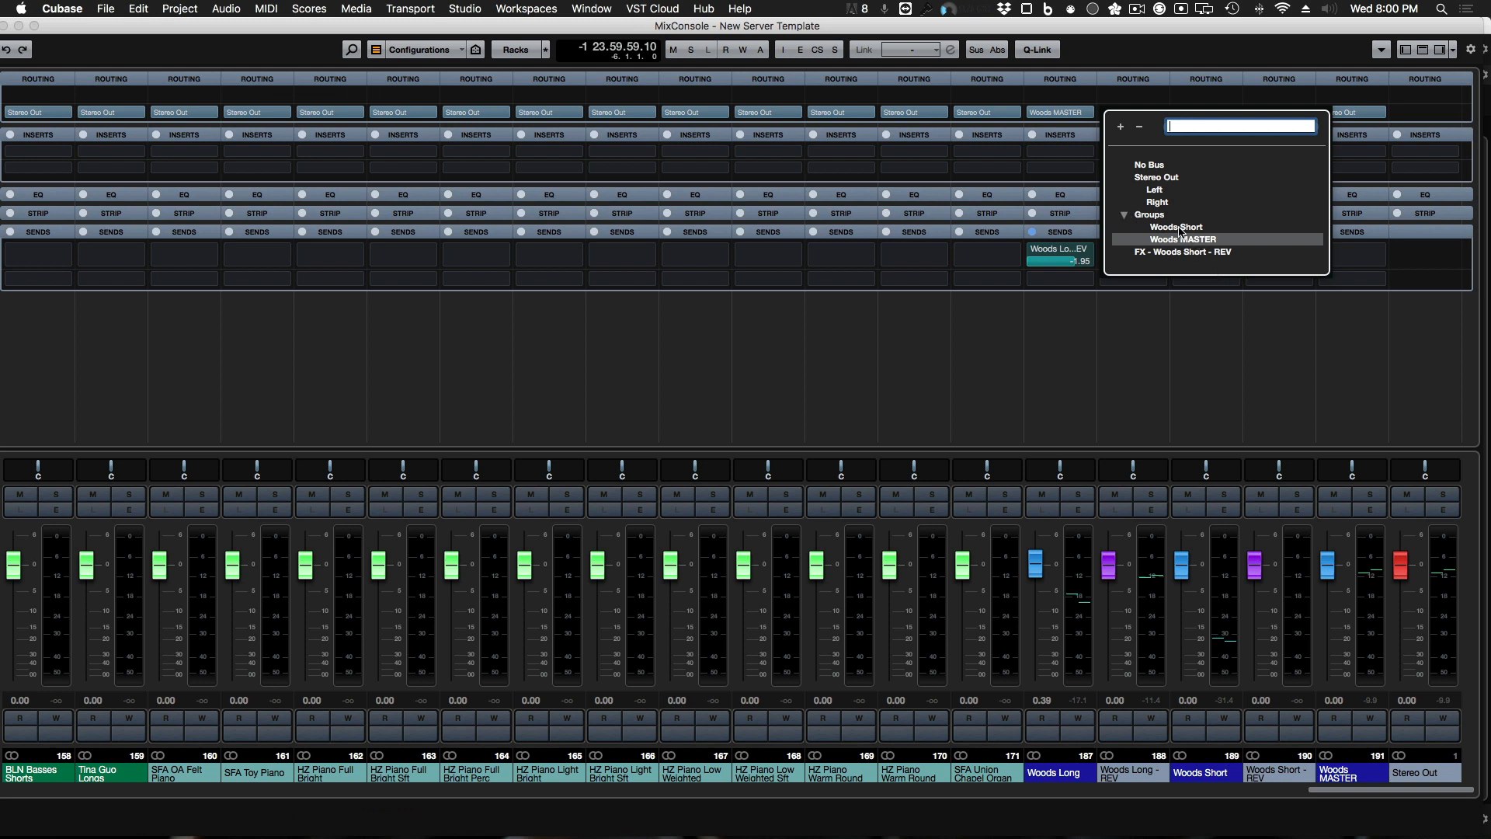
pyautogui.click(1119, 340)
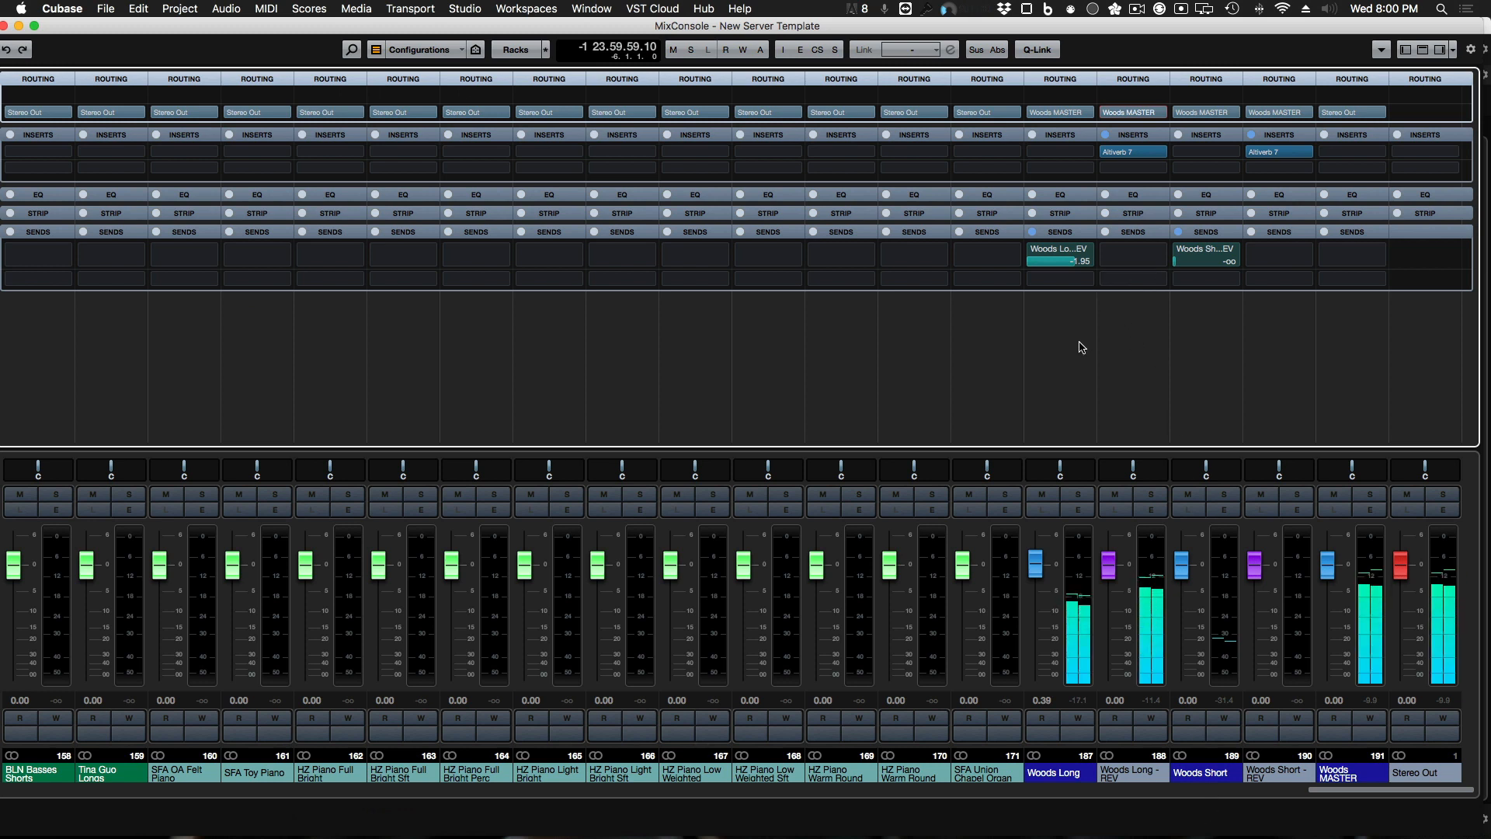
pyautogui.moveTo(1066, 255)
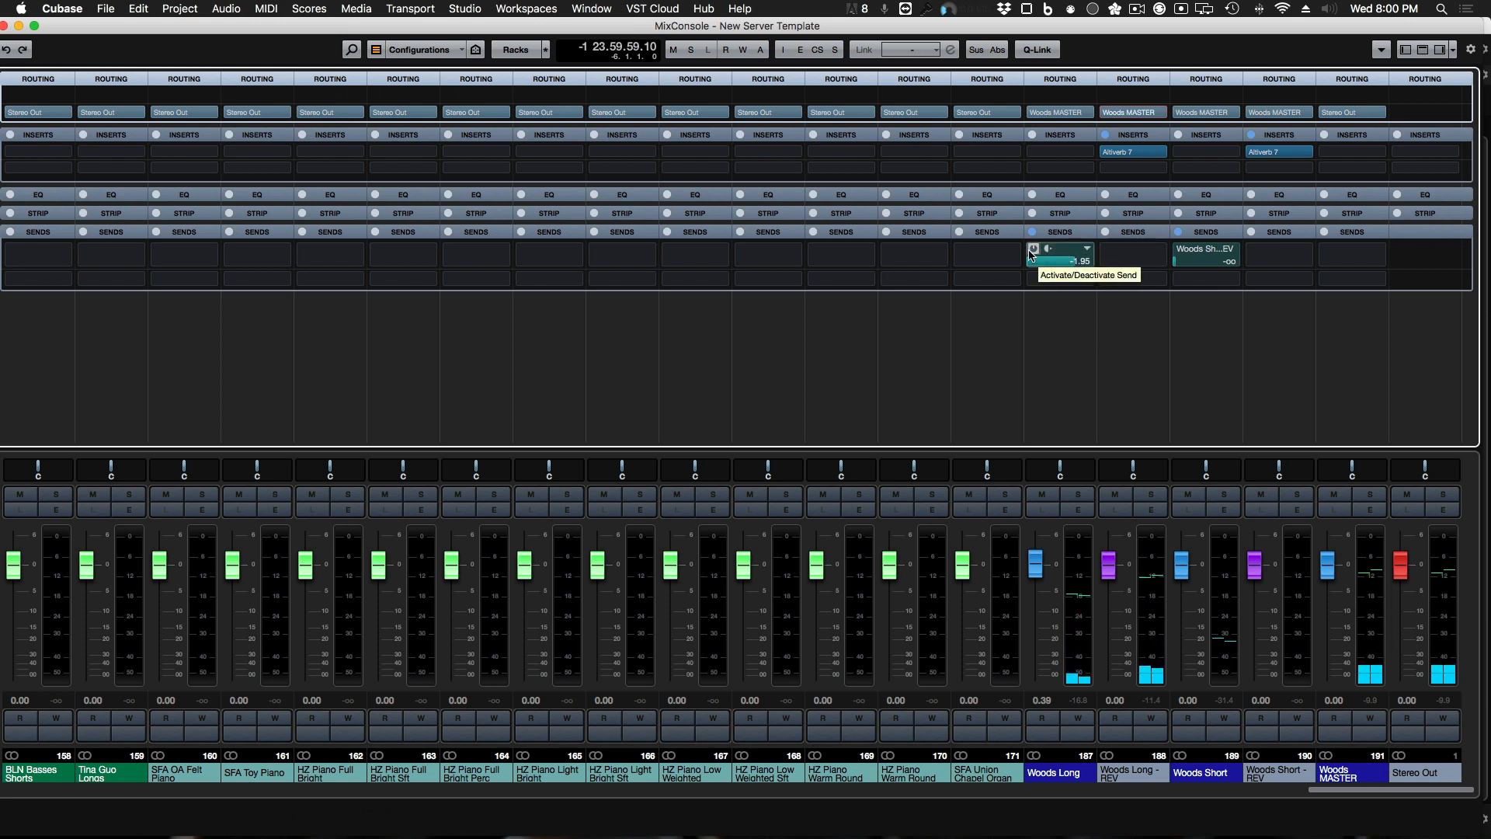
pyautogui.click(1086, 256)
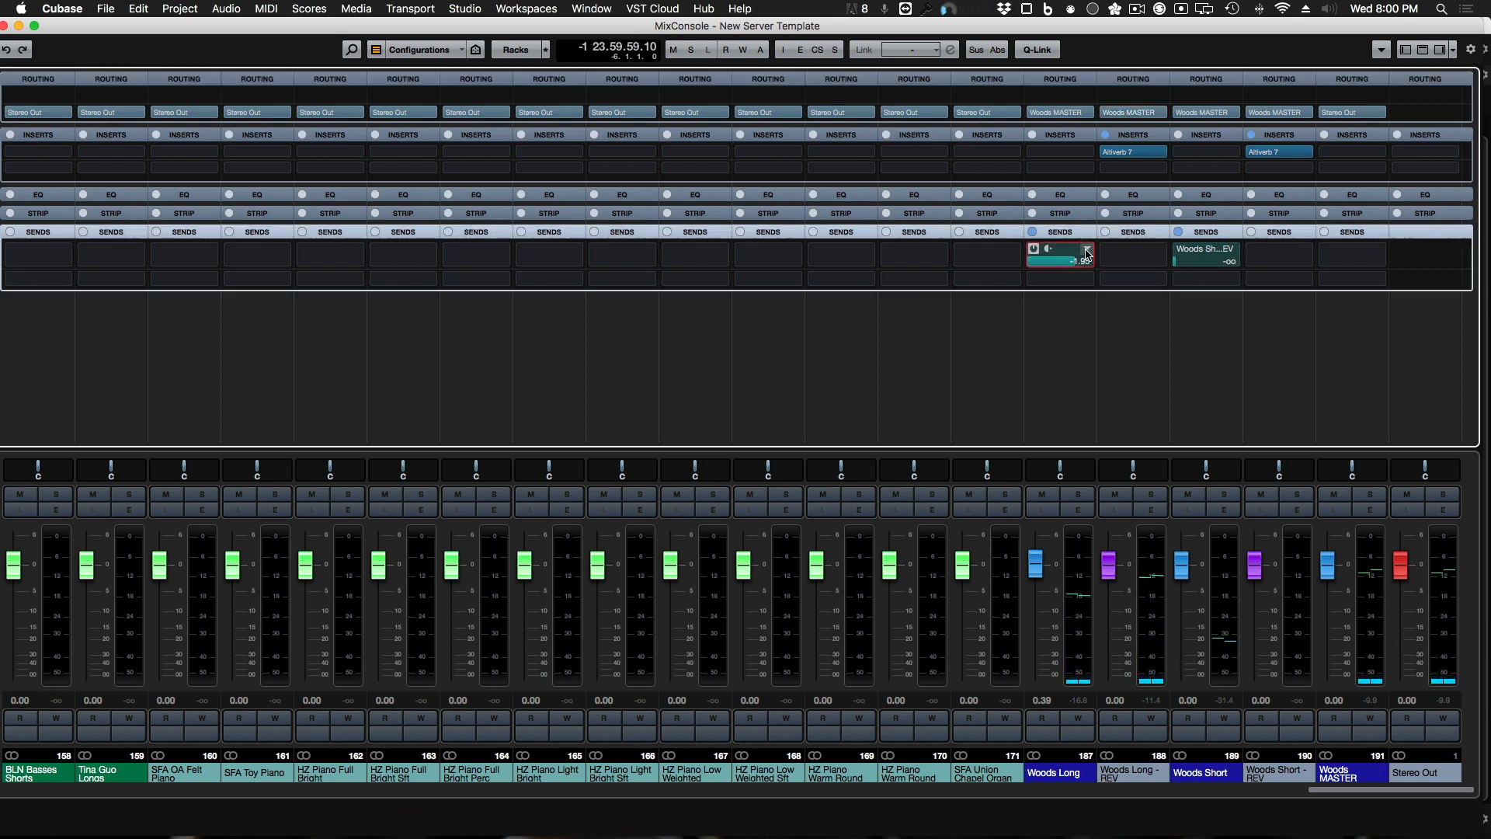
pyautogui.click(1056, 301)
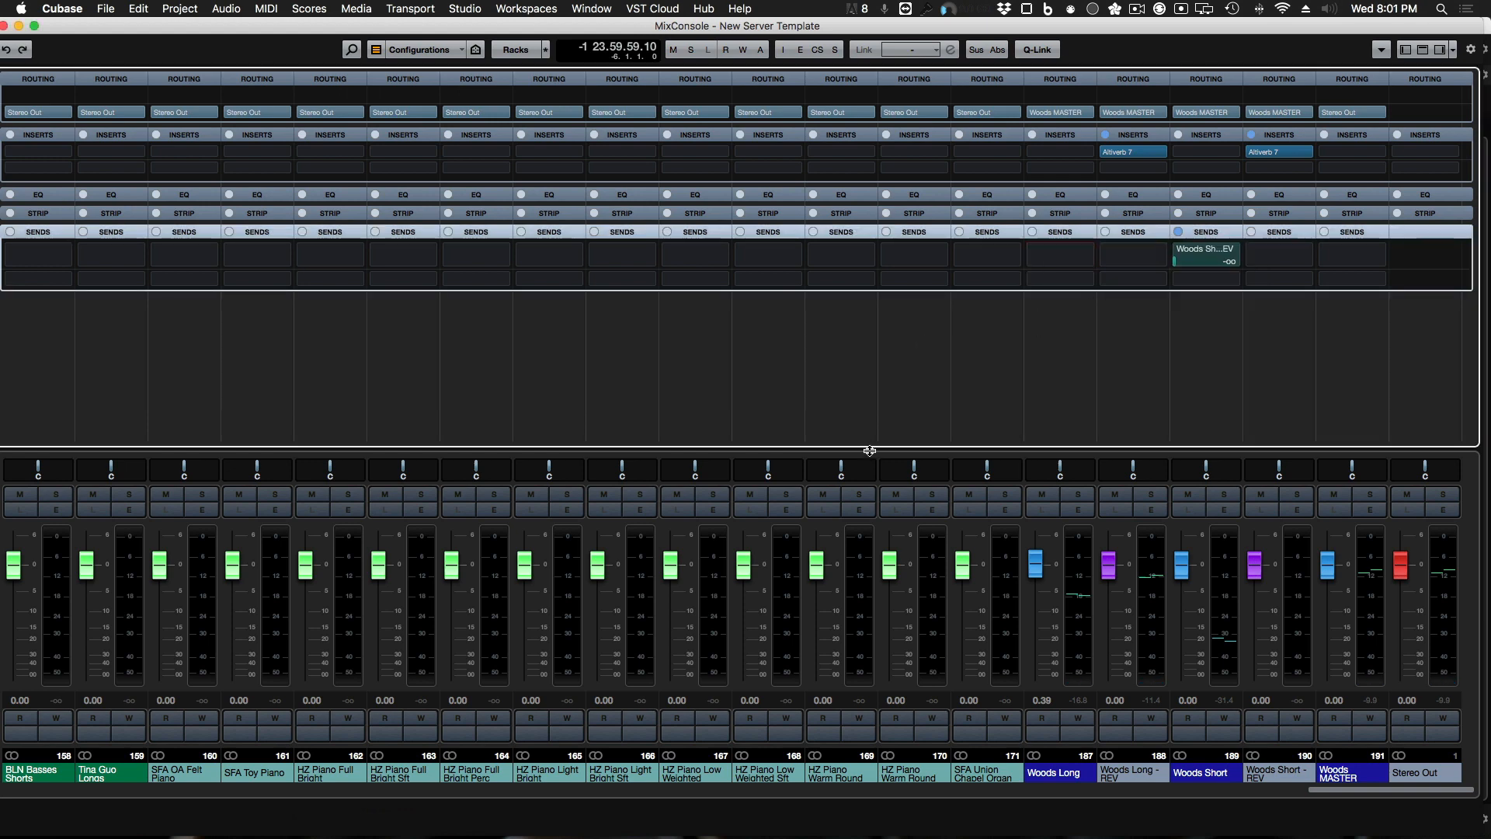
# Step: Add a send from ALBOne W Lo - Longs to Woods Long - REV and set its level to 1.71
pyautogui.hscroll(-20, 872, 456)
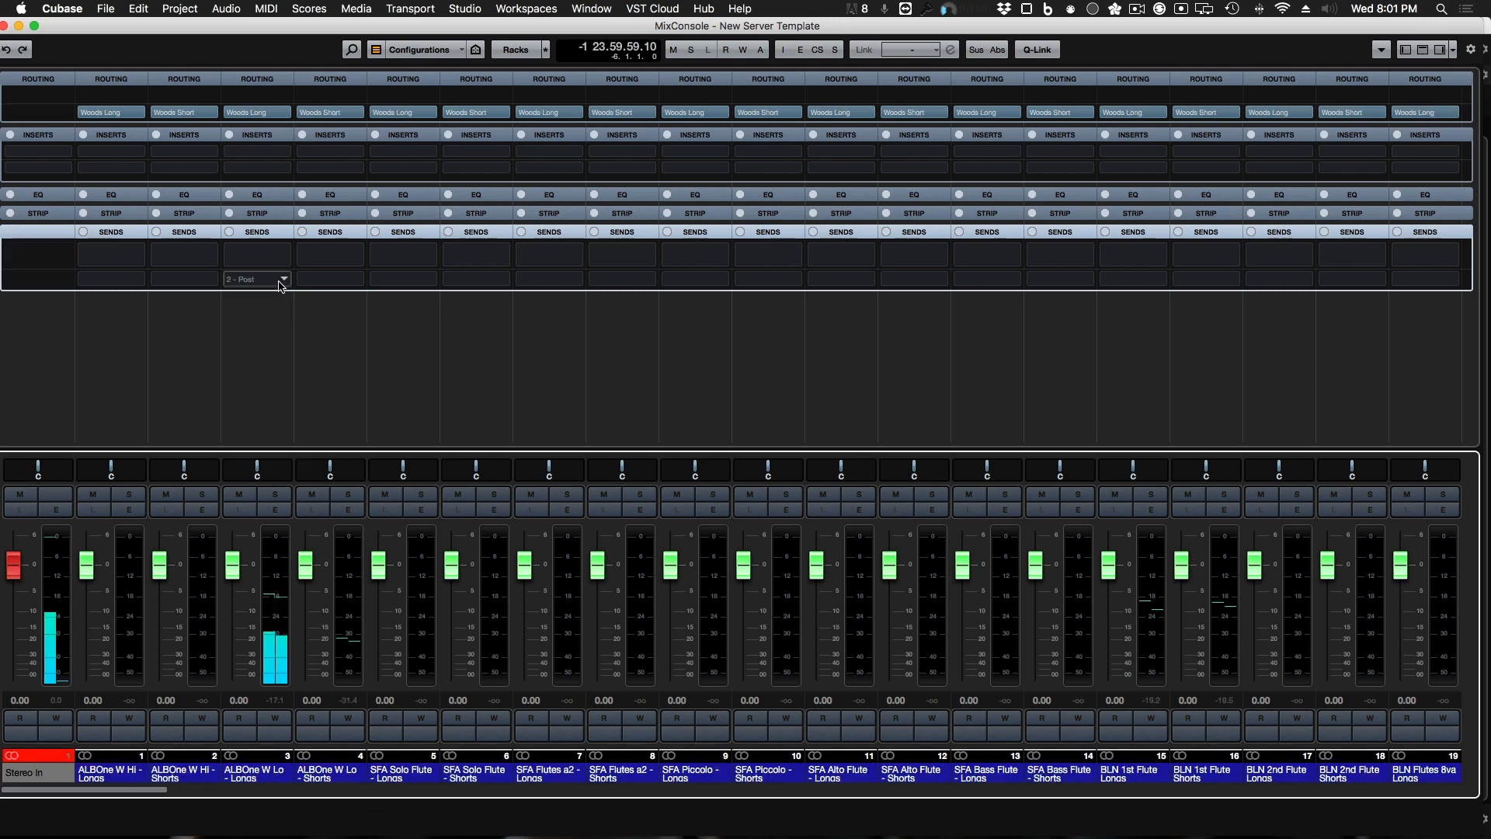
pyautogui.click(280, 256)
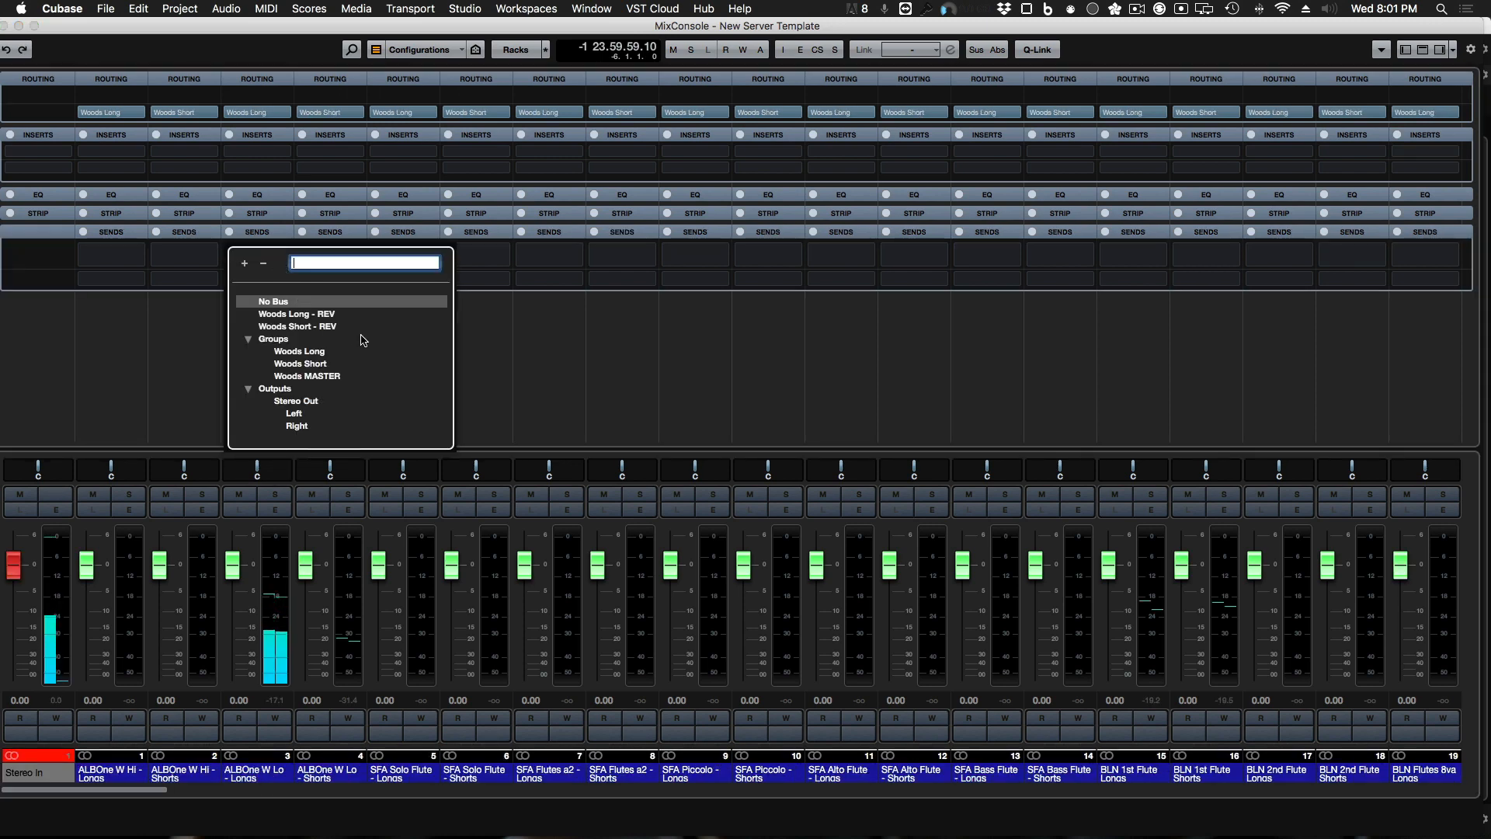
pyautogui.click(321, 315)
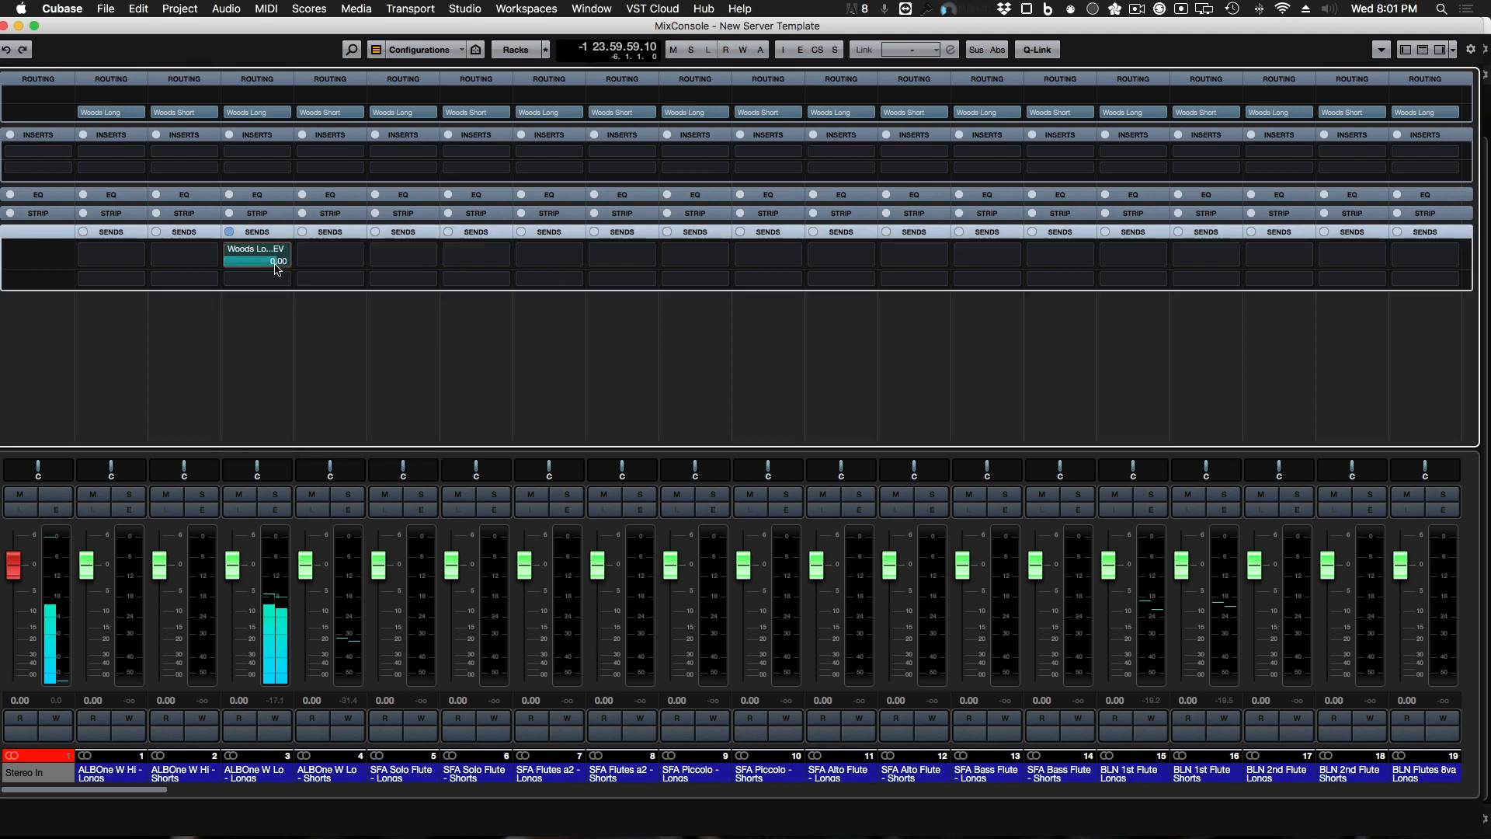
pyautogui.moveTo(275, 264); pyautogui.dragTo(272, 265)
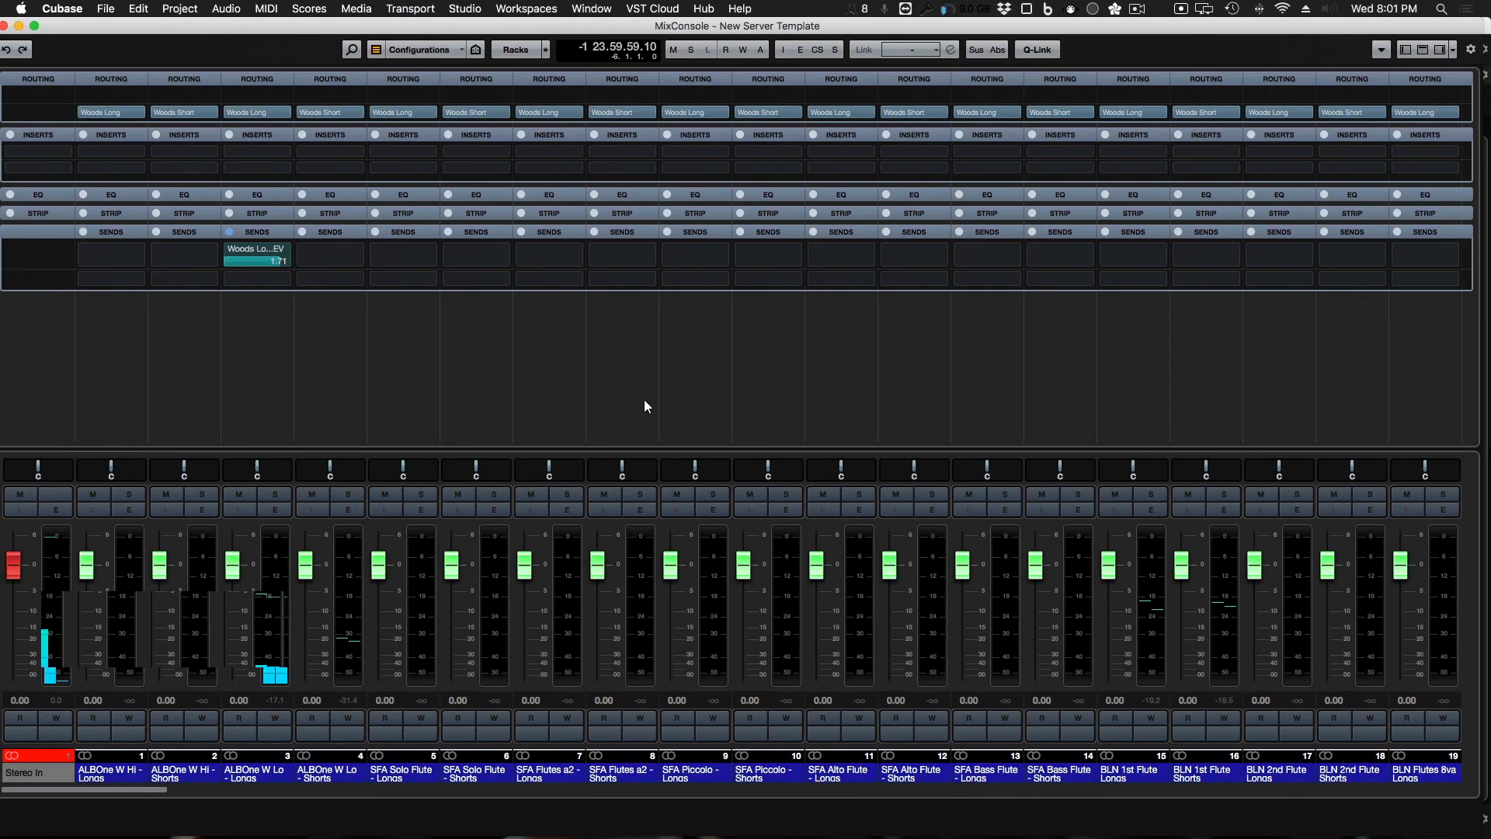
# Step: Route Woods Long - REV to the Woods Long group, try that group's fader at a higher level, and reset it to 0.00
pyautogui.hscroll(20, 652, 457)
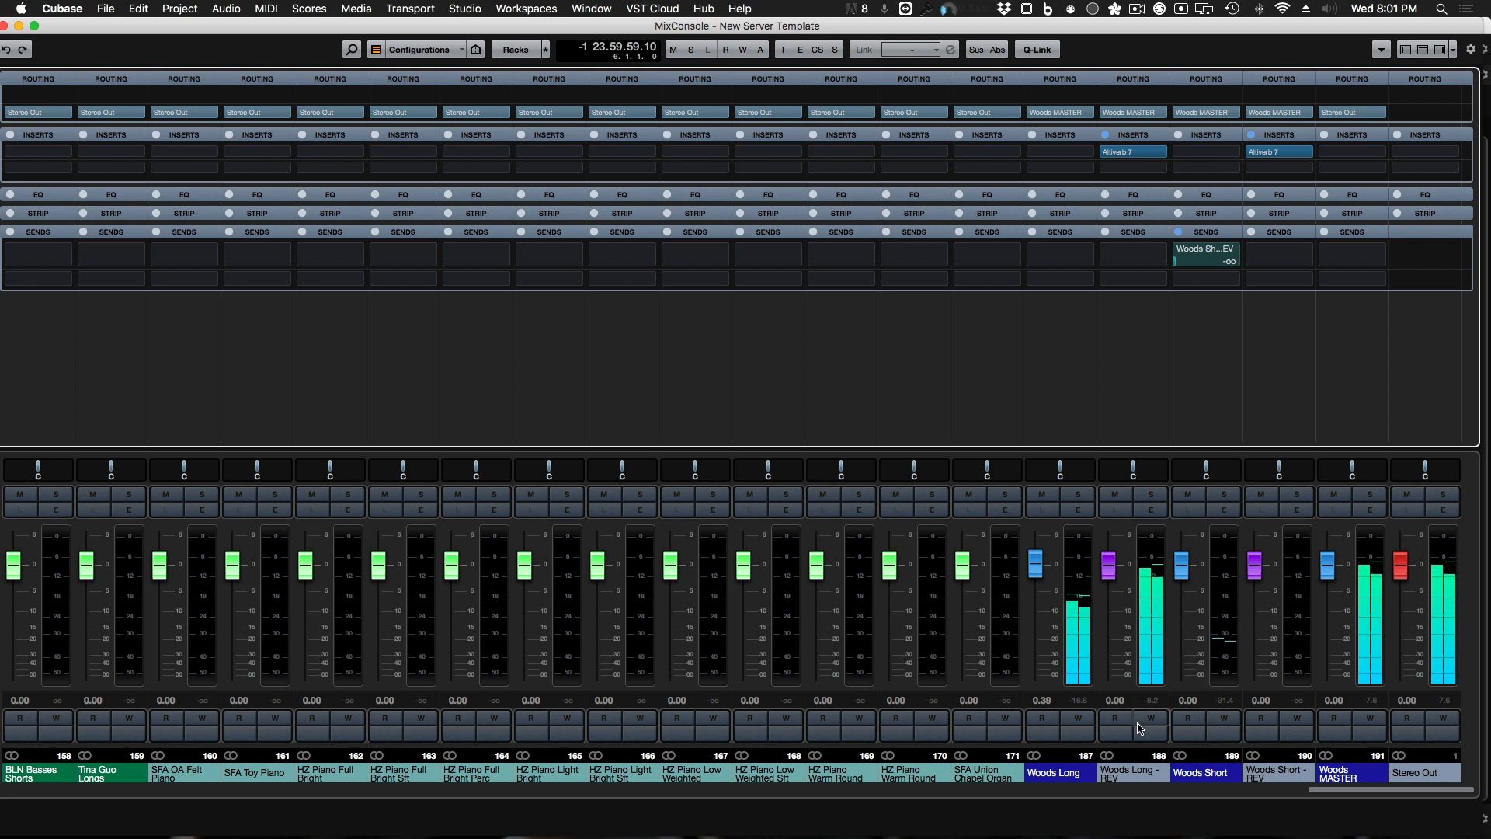
pyautogui.click(1164, 117)
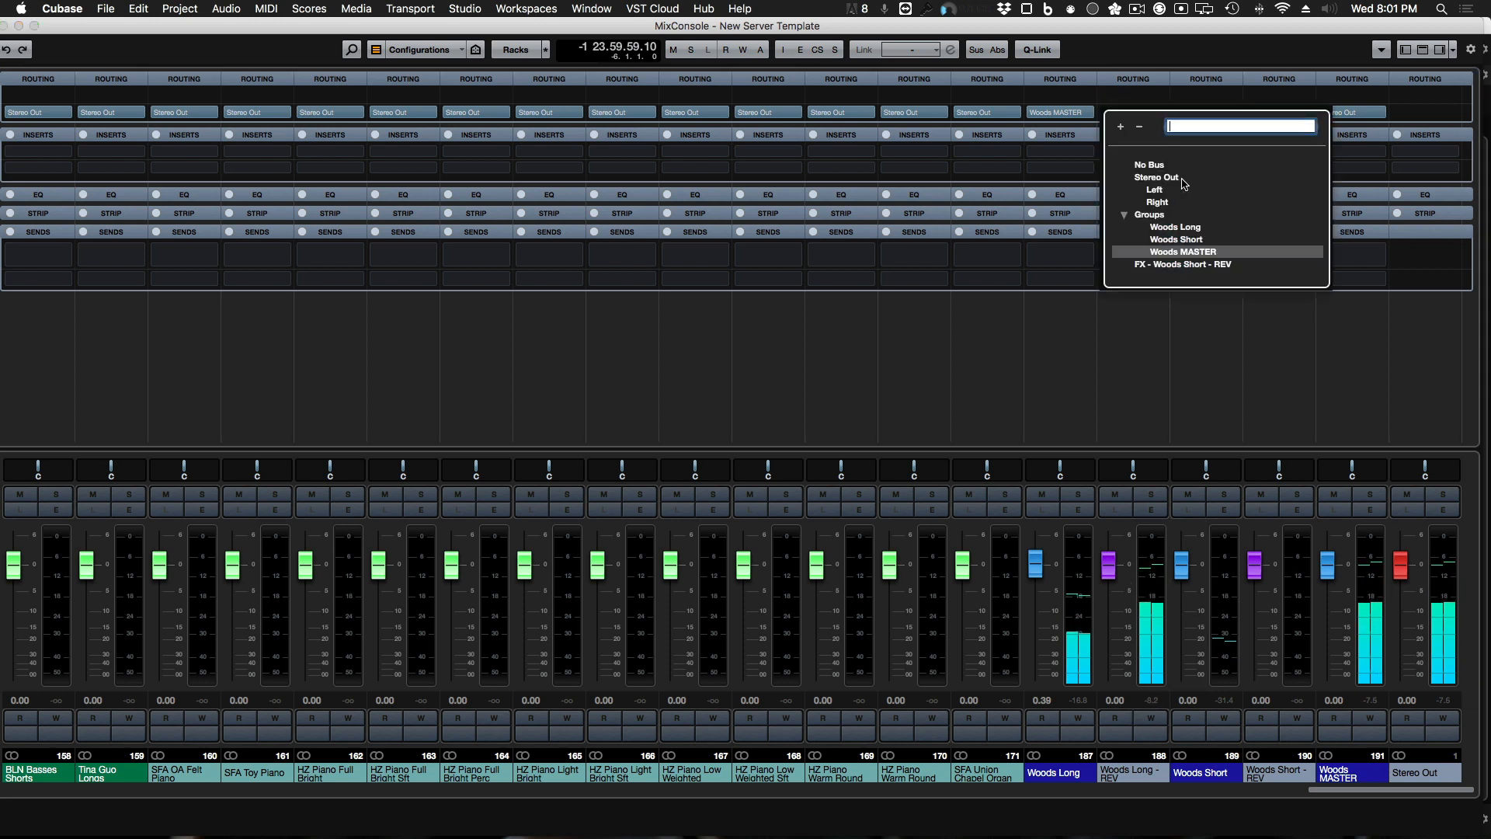
pyautogui.click(1201, 227)
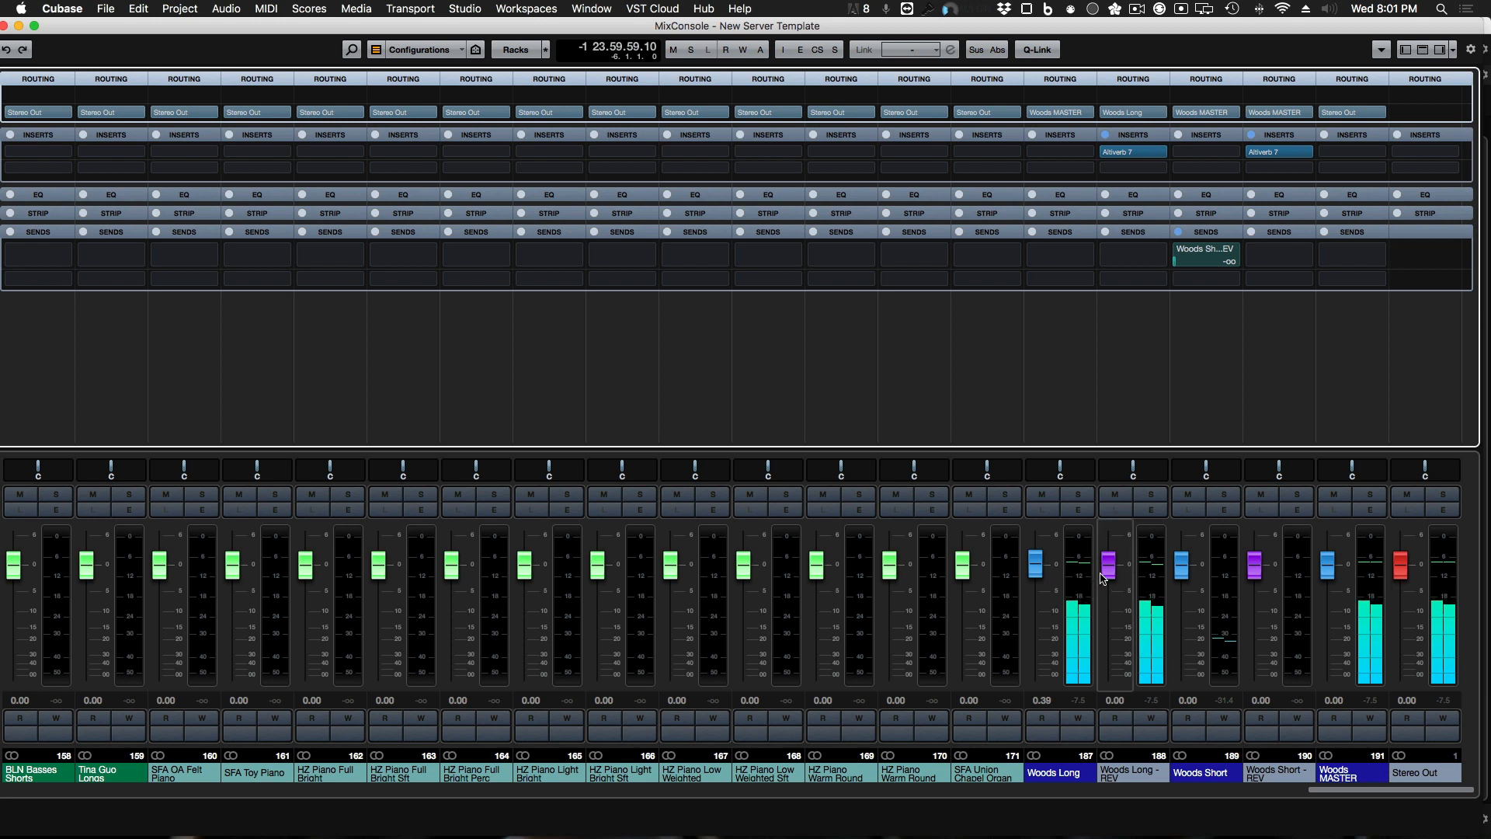
pyautogui.moveTo(1041, 571)
pyautogui.mouseDown()
pyautogui.moveTo(1042, 630)
pyautogui.moveTo(1042, 541)
pyautogui.moveTo(1047, 647)
pyautogui.moveTo(1057, 558)
pyautogui.mouseUp()
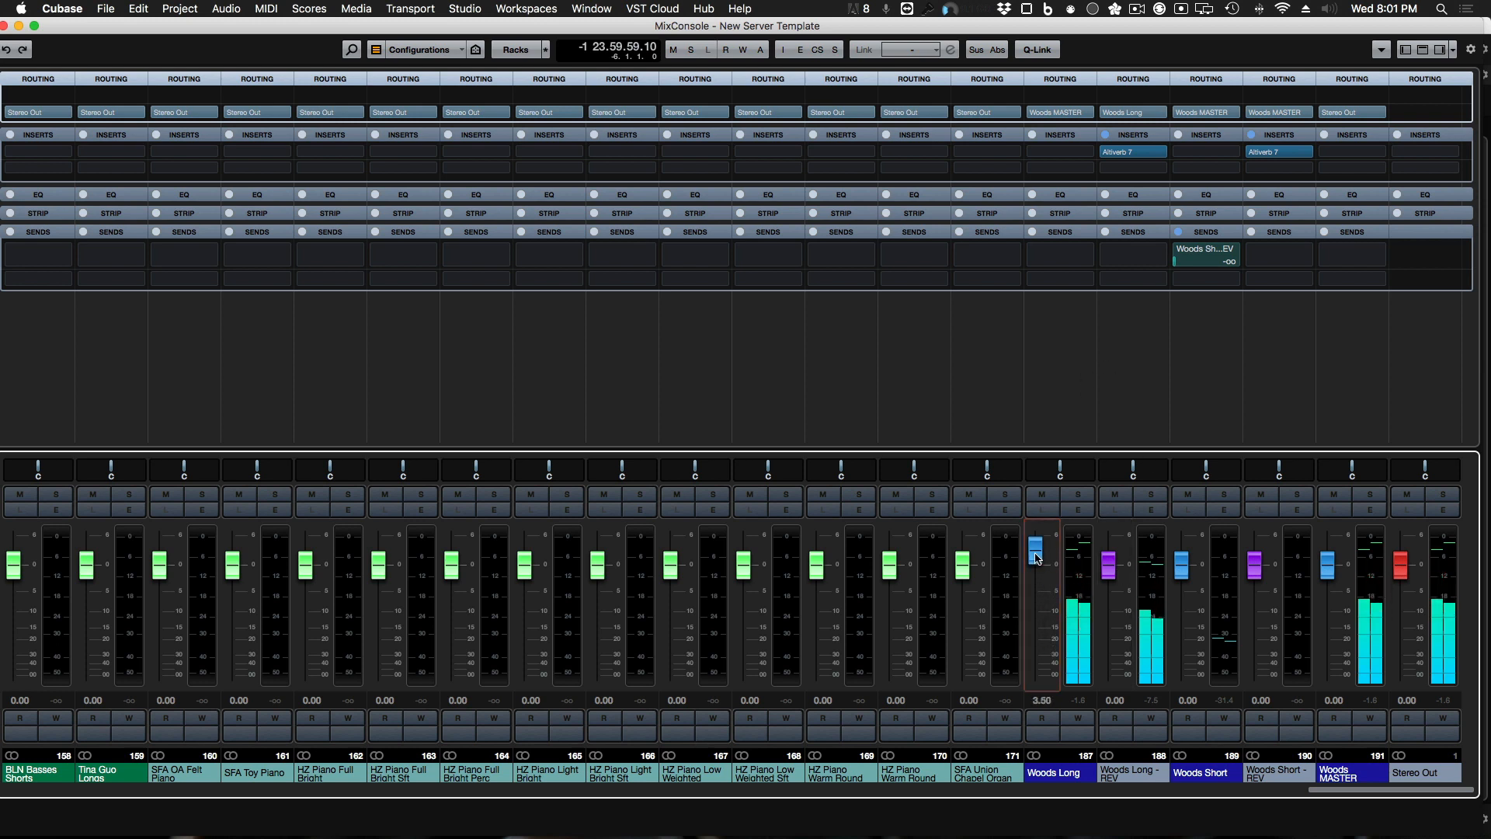
pyautogui.keyDown('super'); pyautogui.click(1037, 559); pyautogui.keyUp('super')
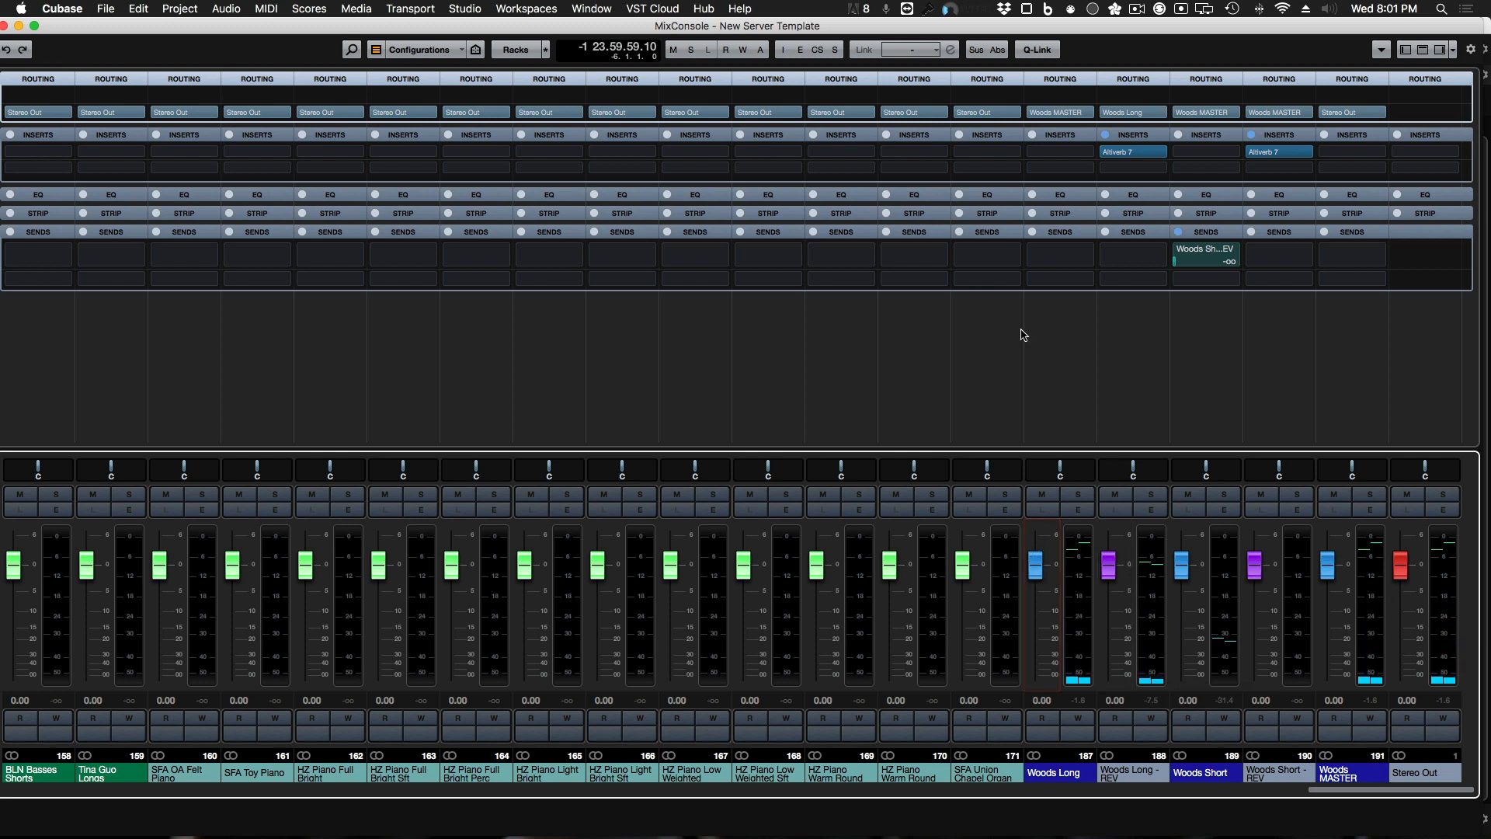
# Step: Remove the reverb send from Woods Short and route Woods Short - REV to the Woods Short group
pyautogui.click(861, 327)
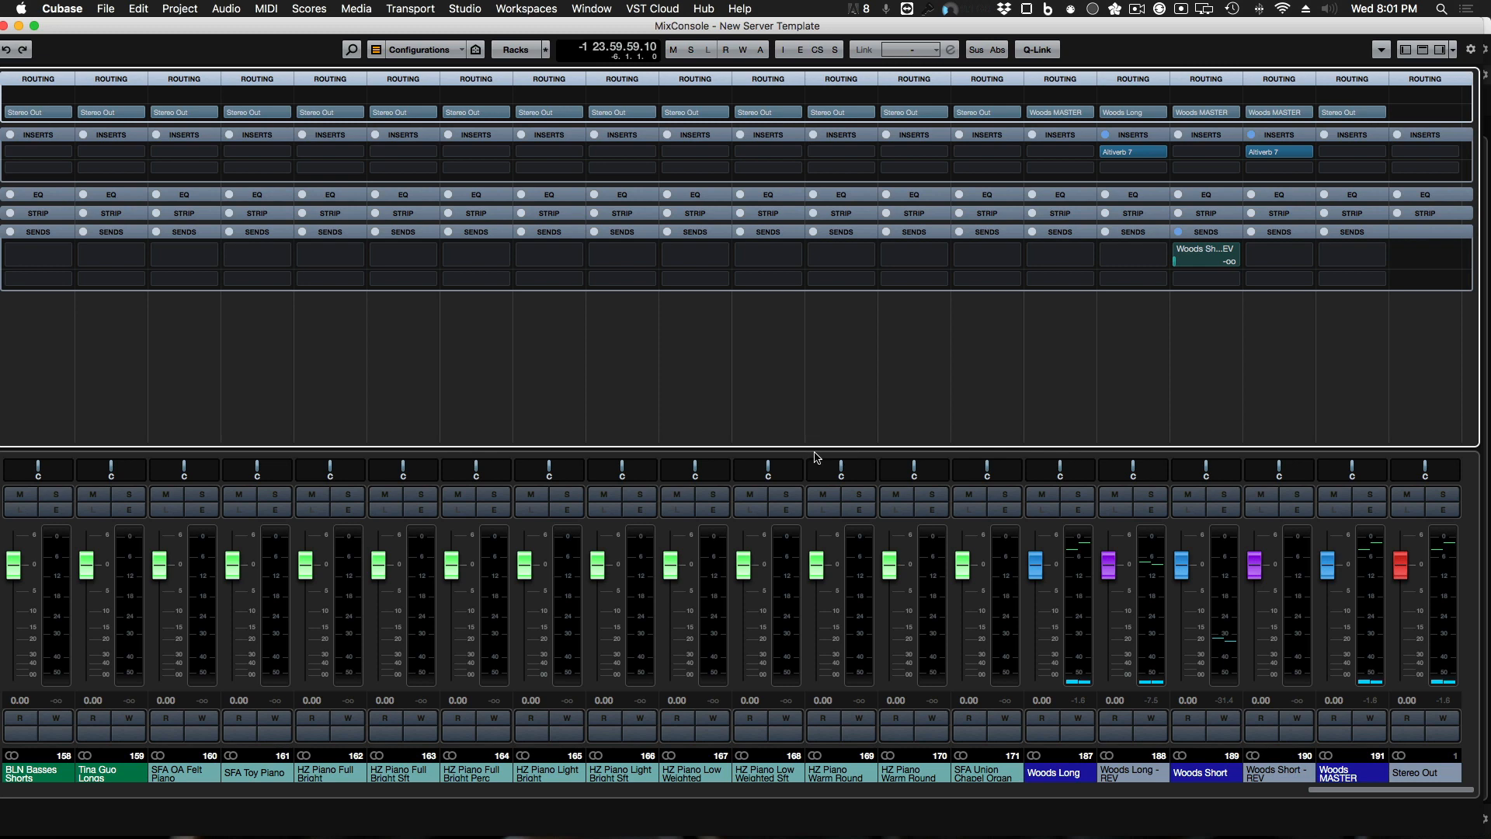
pyautogui.hscroll(-20, 815, 458)
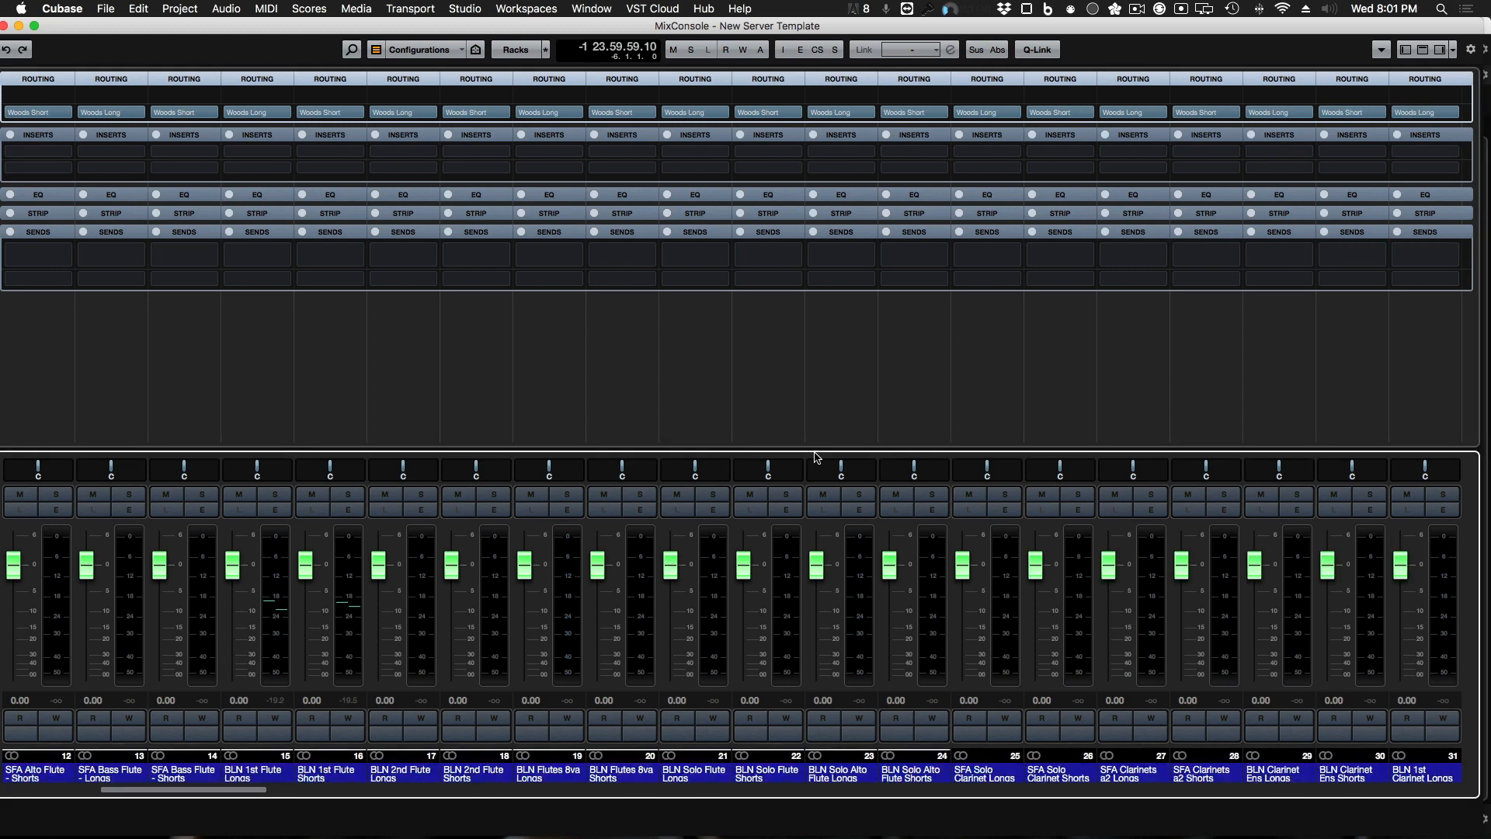
pyautogui.hscroll(20, 816, 458)
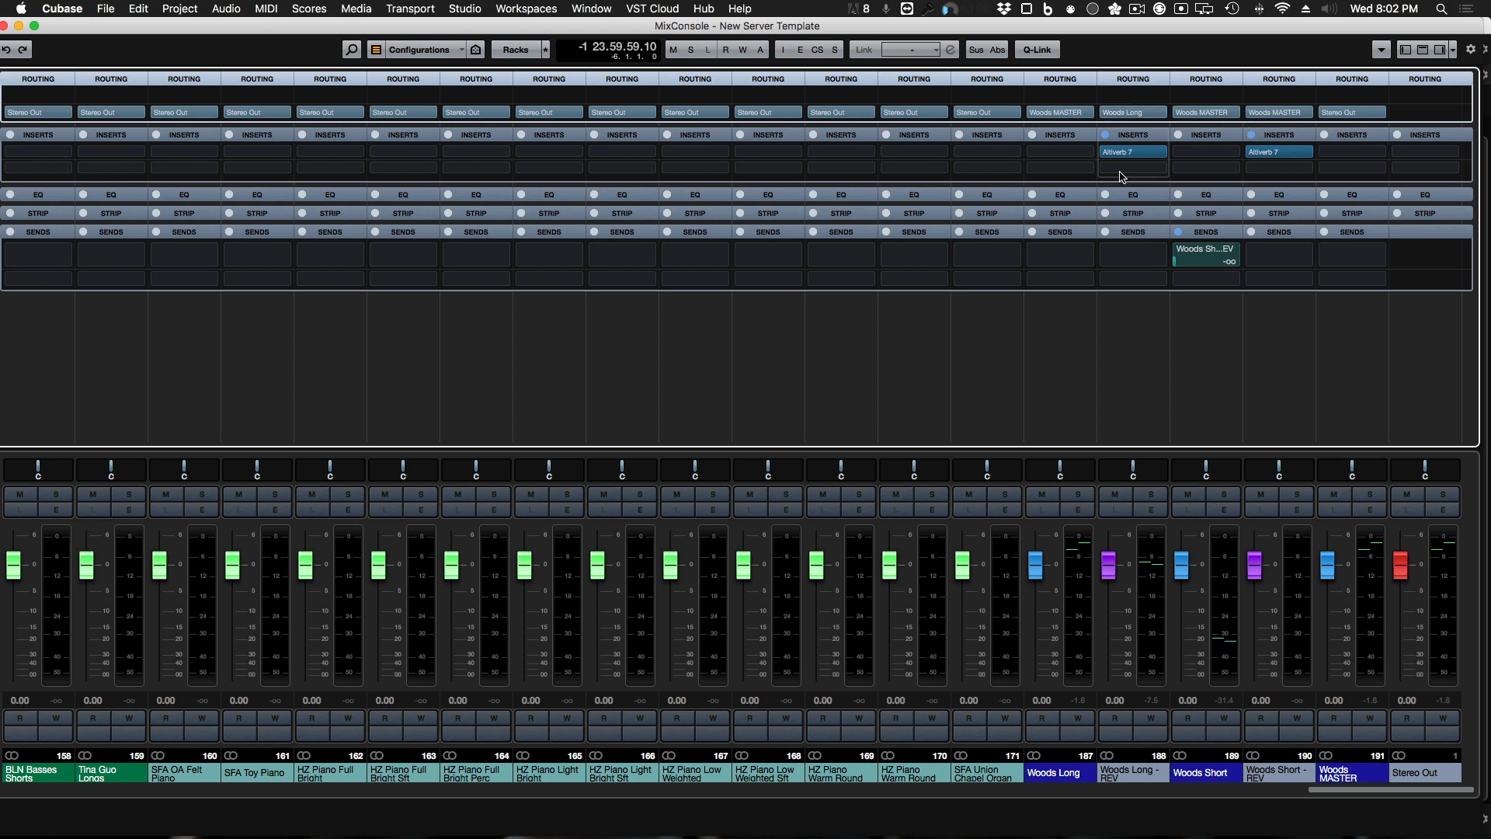
pyautogui.click(1226, 259)
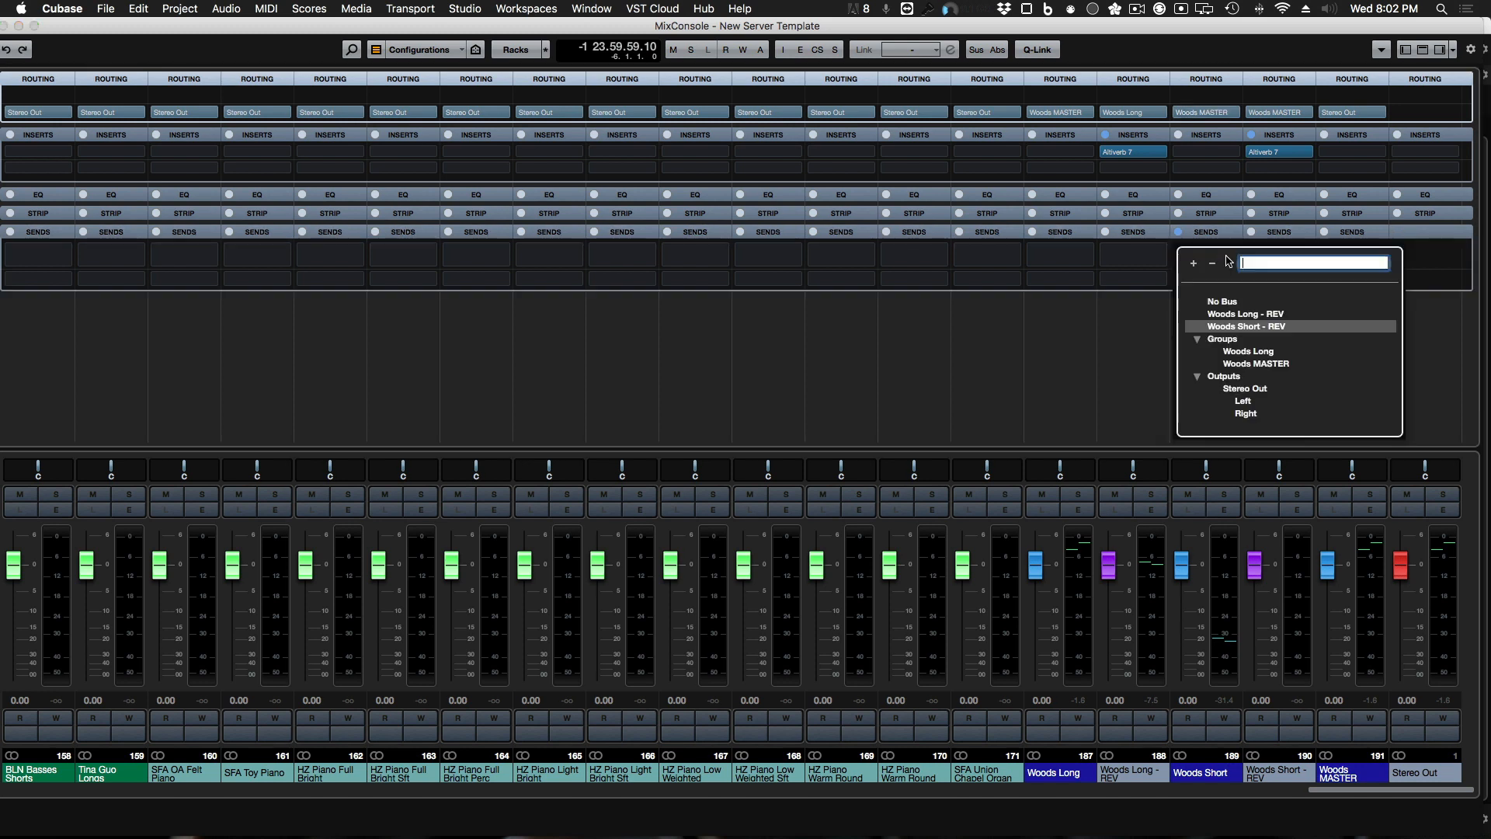
pyautogui.click(1234, 302)
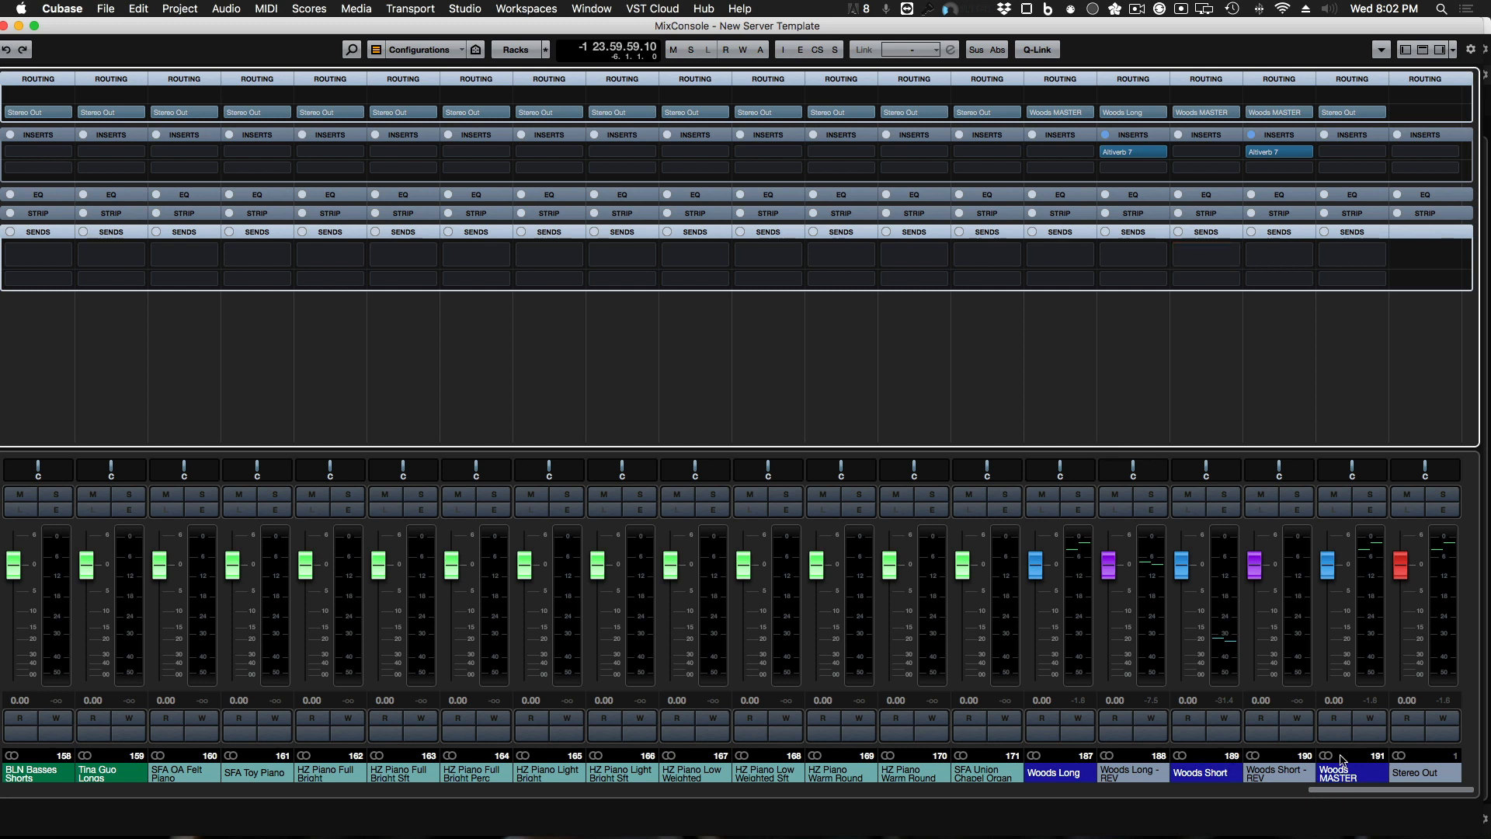
pyautogui.click(1296, 114)
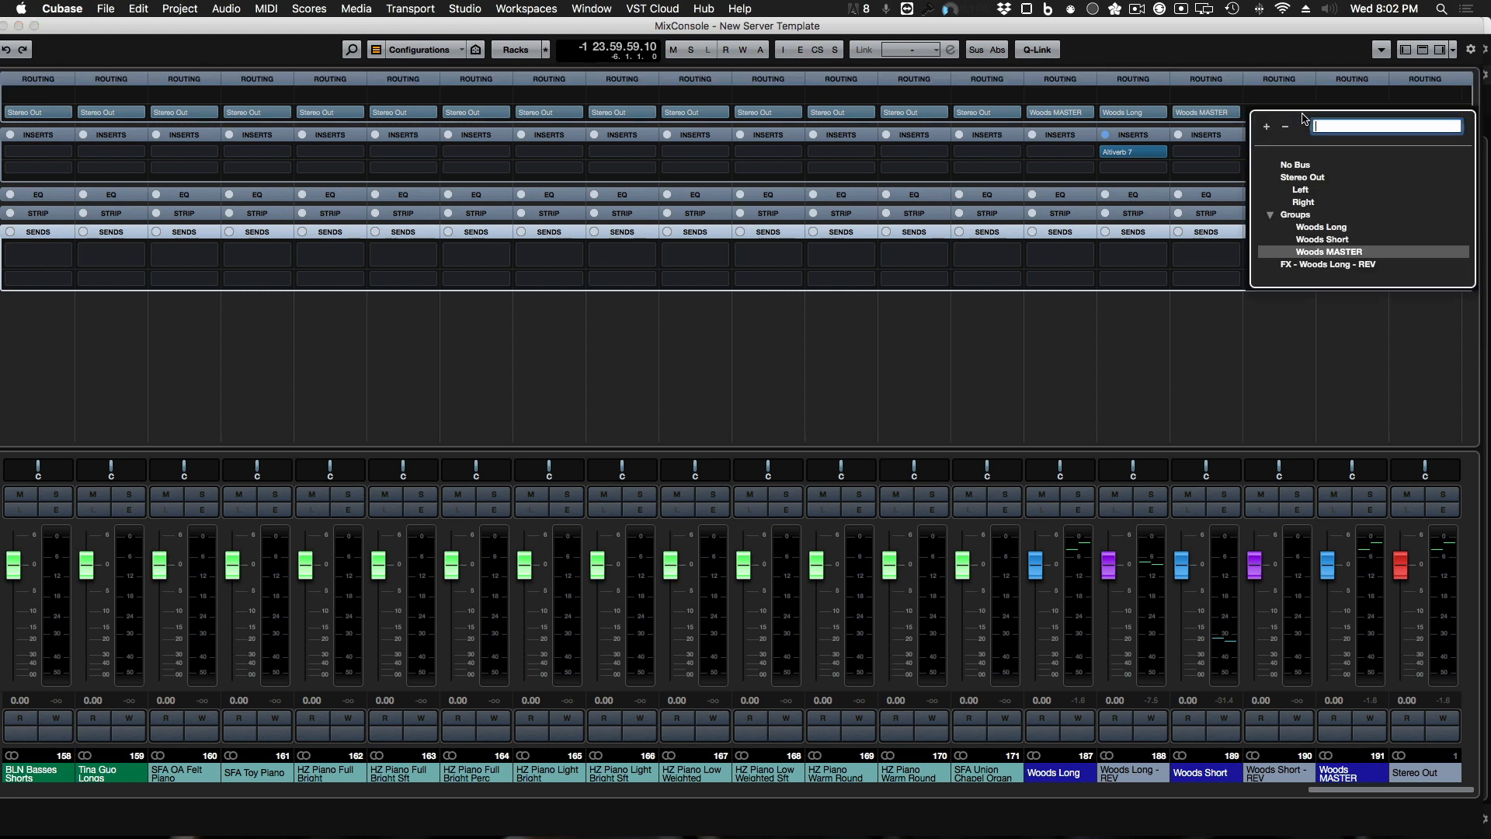
pyautogui.click(1348, 241)
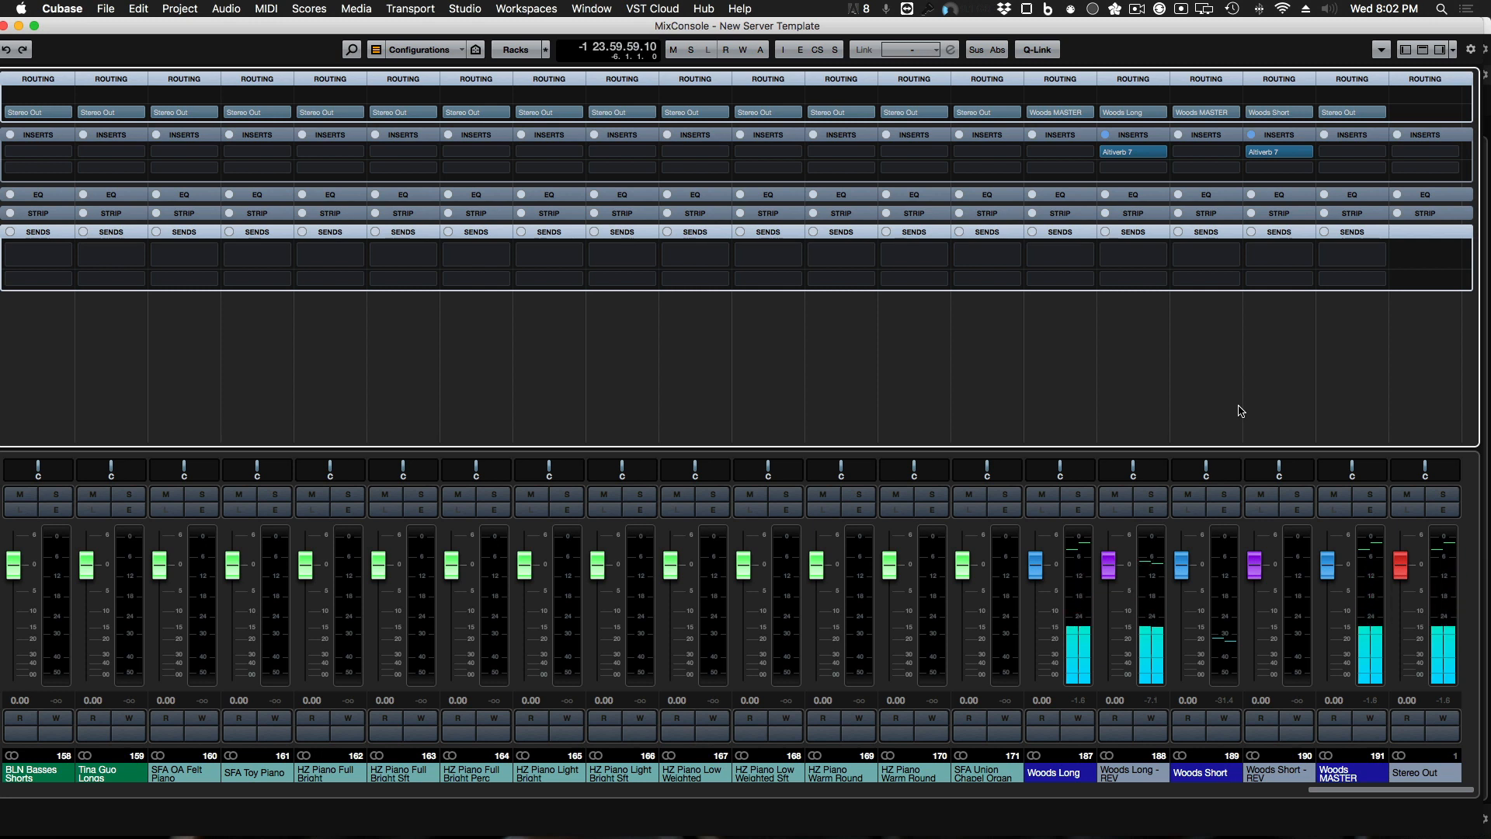
pyautogui.click(1329, 796)
pyautogui.moveTo(1330, 796); pyautogui.dragTo(92, 806)
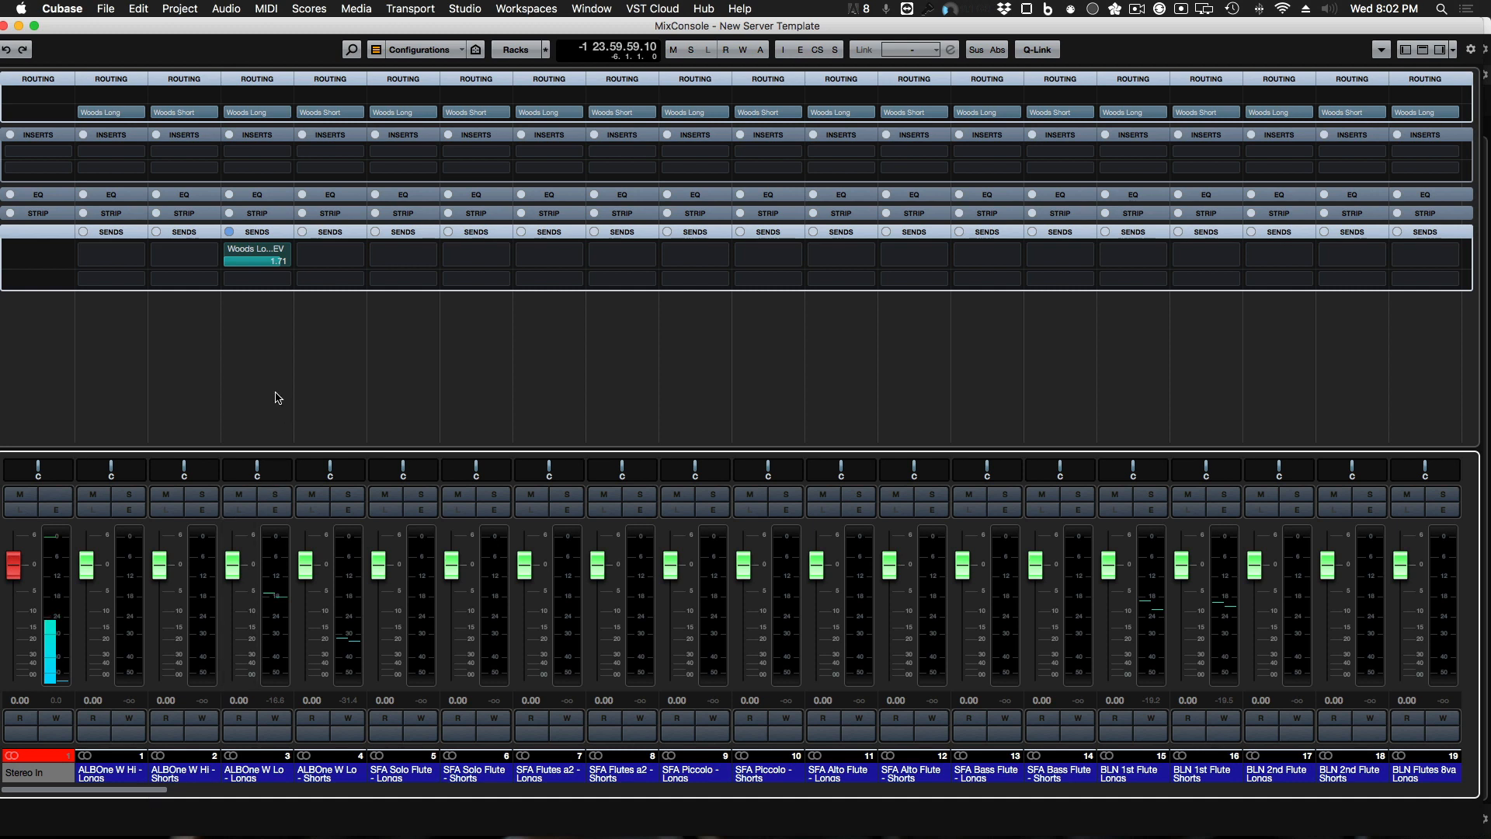
pyautogui.moveTo(262, 254)
pyautogui.moveTo(89, 794); pyautogui.dragTo(1451, 785)
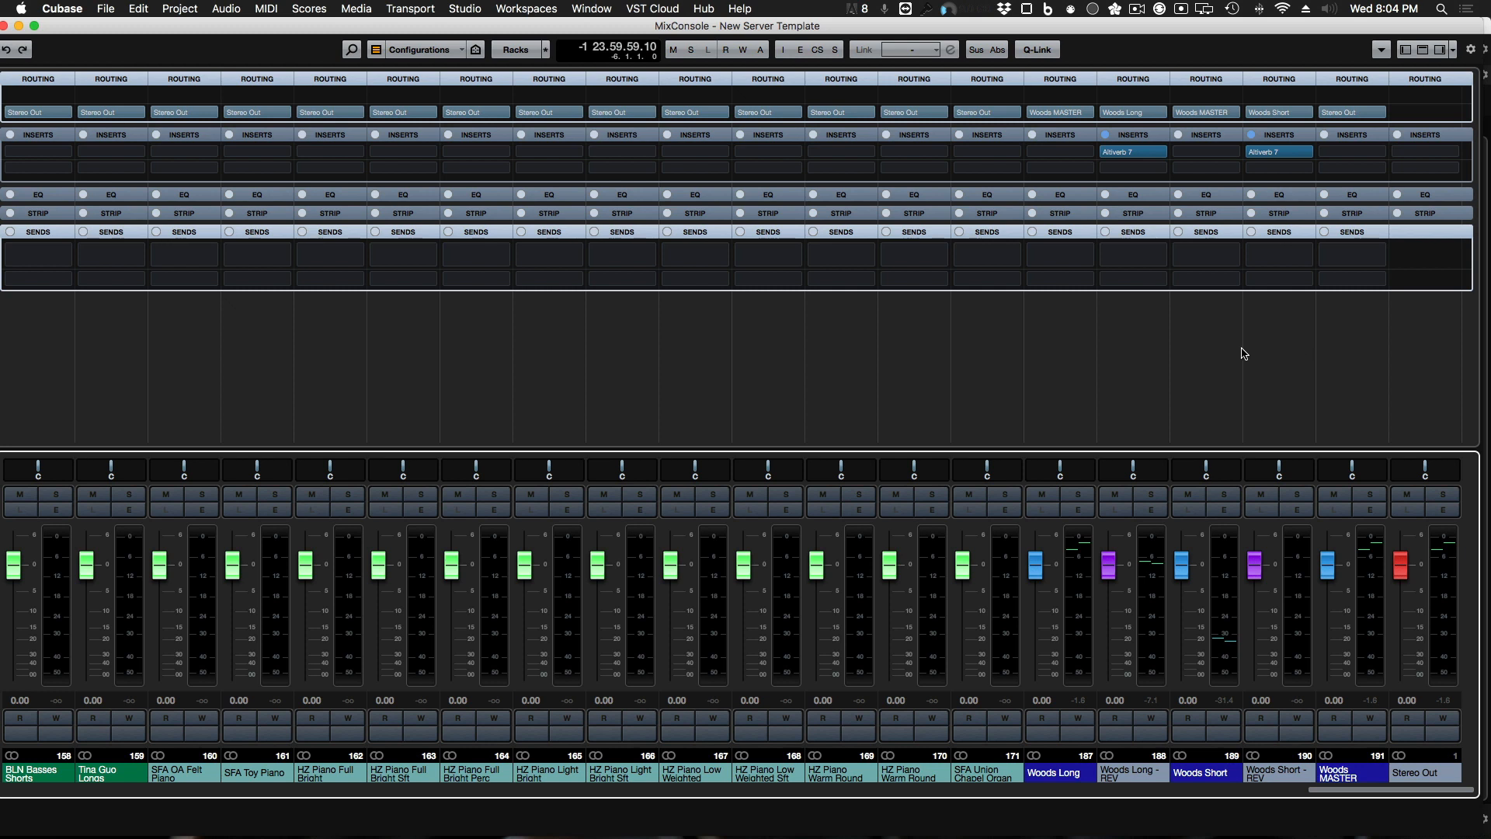
pyautogui.rightClick(1155, 329)
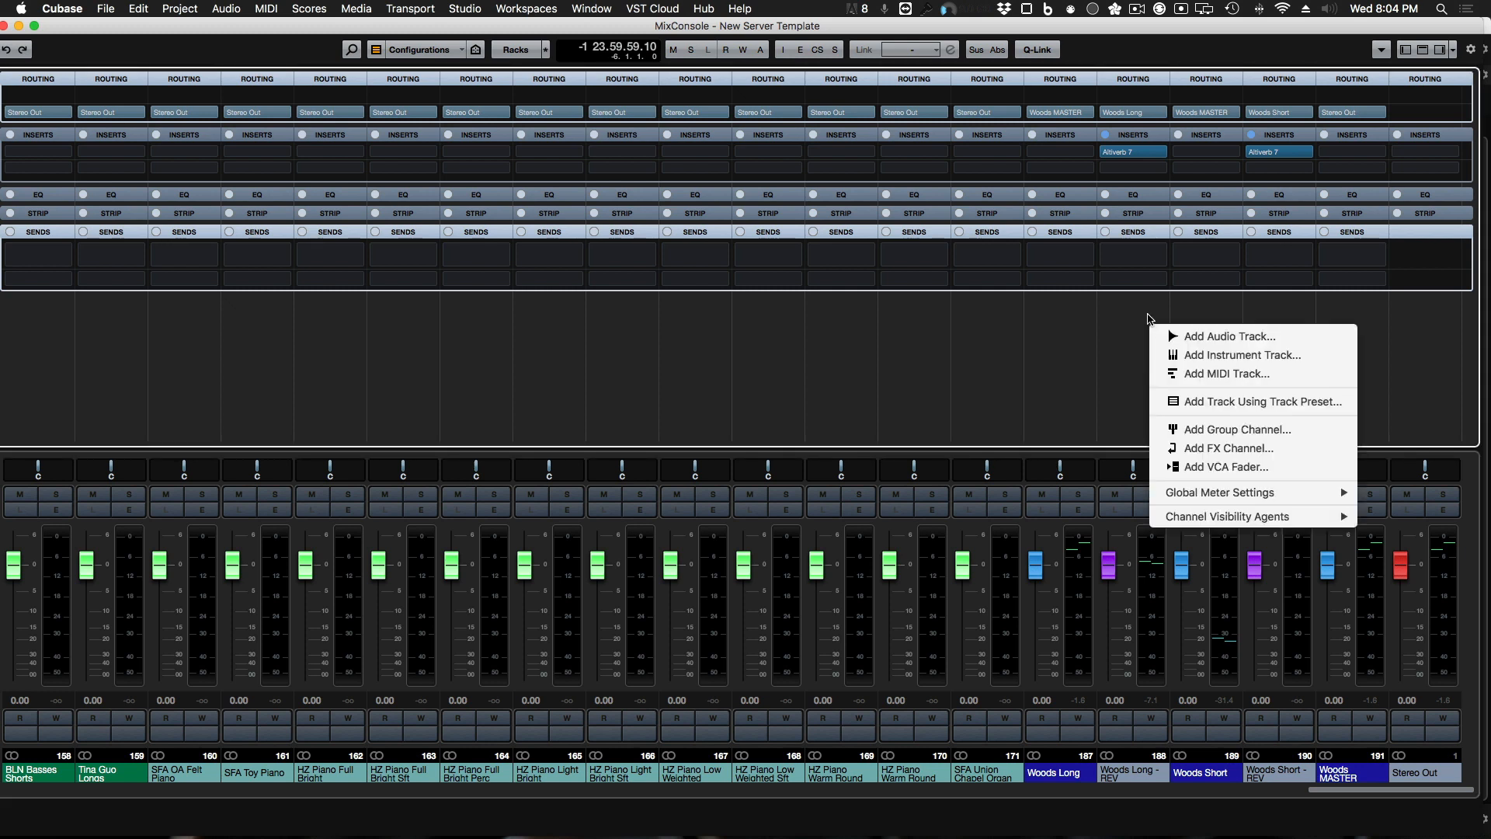
pyautogui.click(1132, 333)
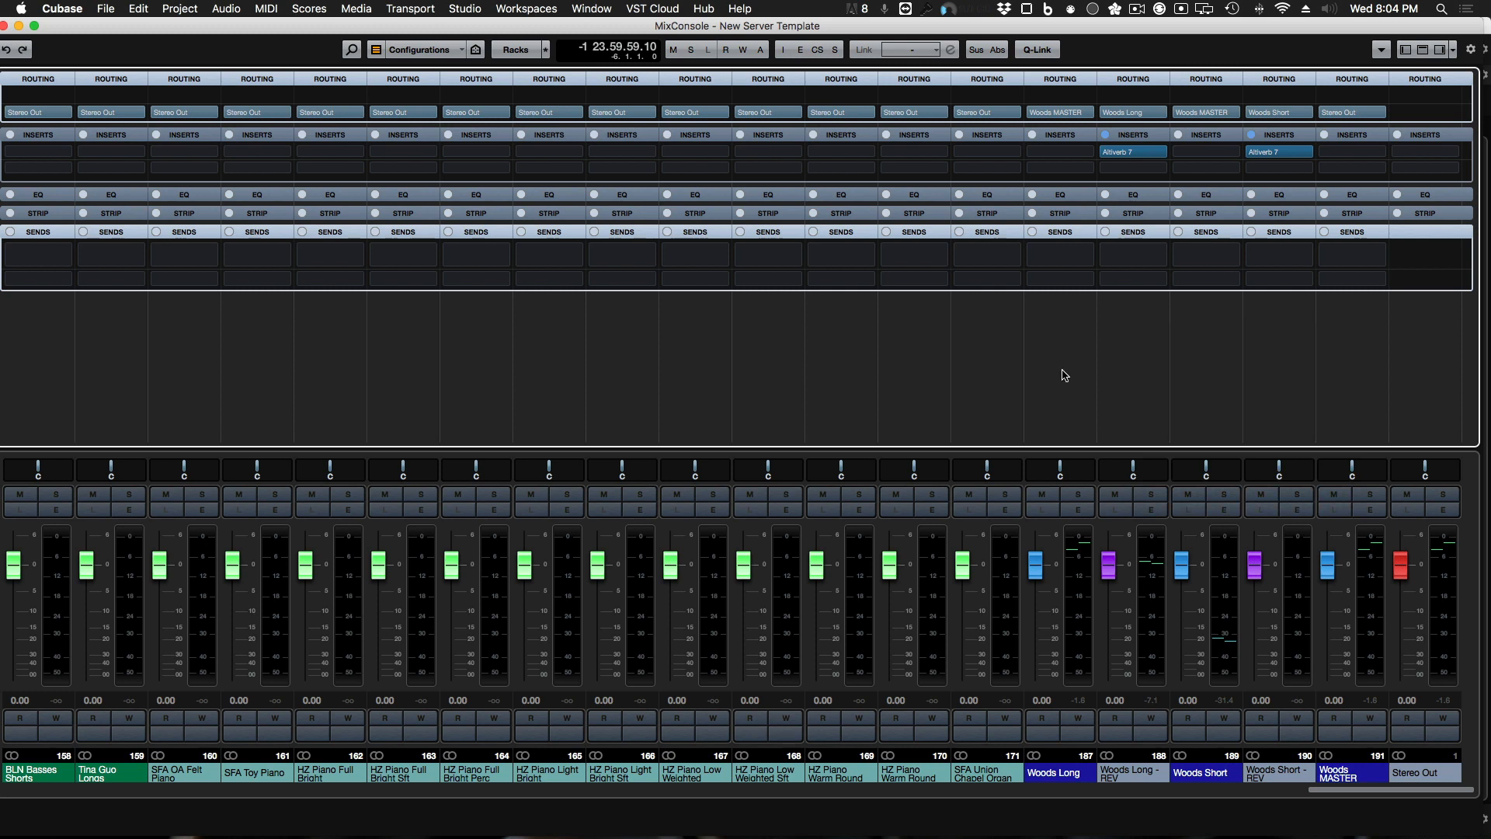
pyautogui.rightClick(1069, 329)
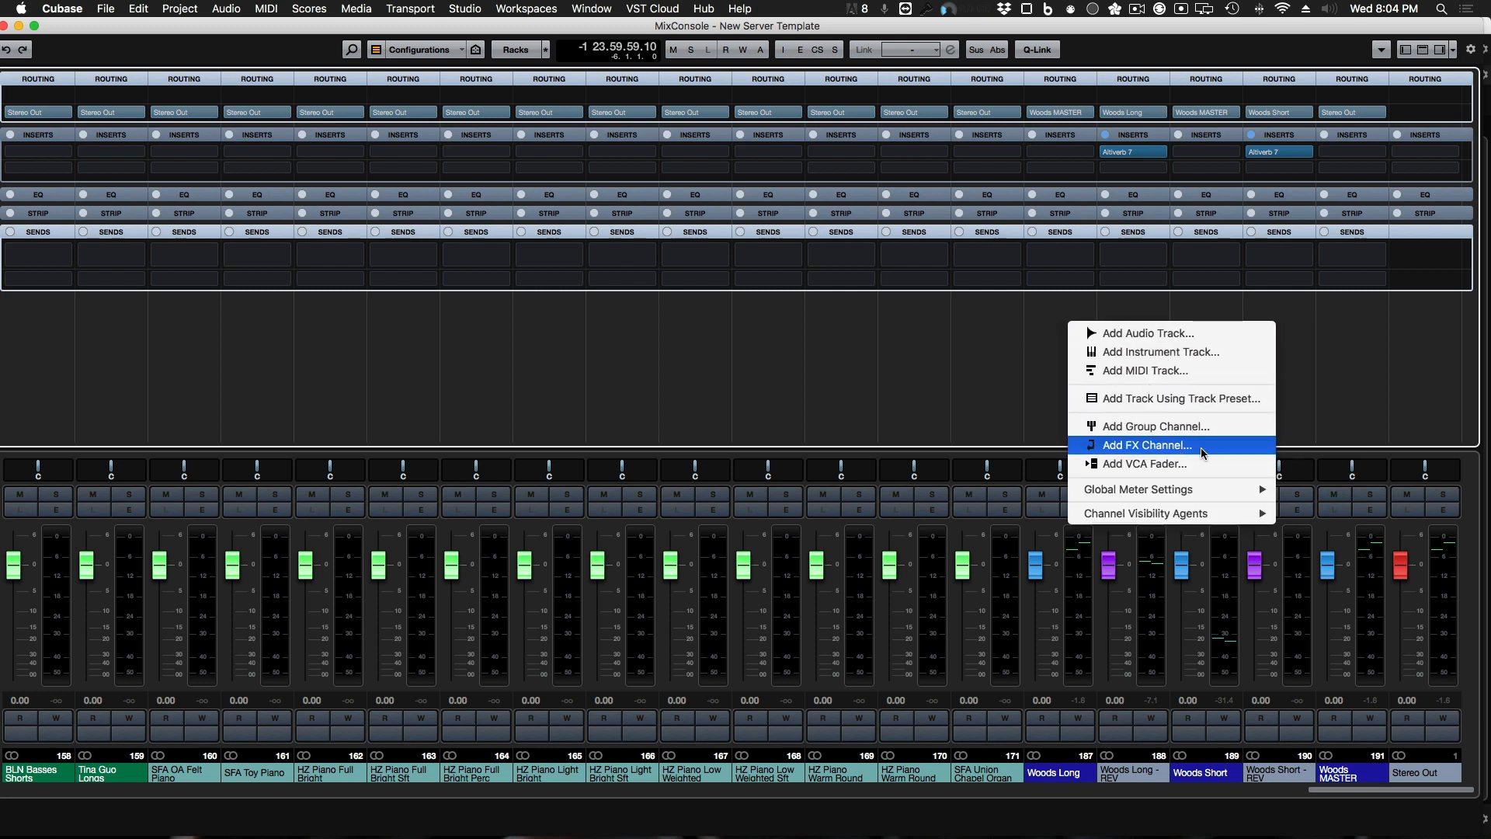
# Step: Add a stereo FX channel named Woods - Finish with the 2C-B2 effect to the selected Woods Long and Woods Short channels
pyautogui.click(1052, 330)
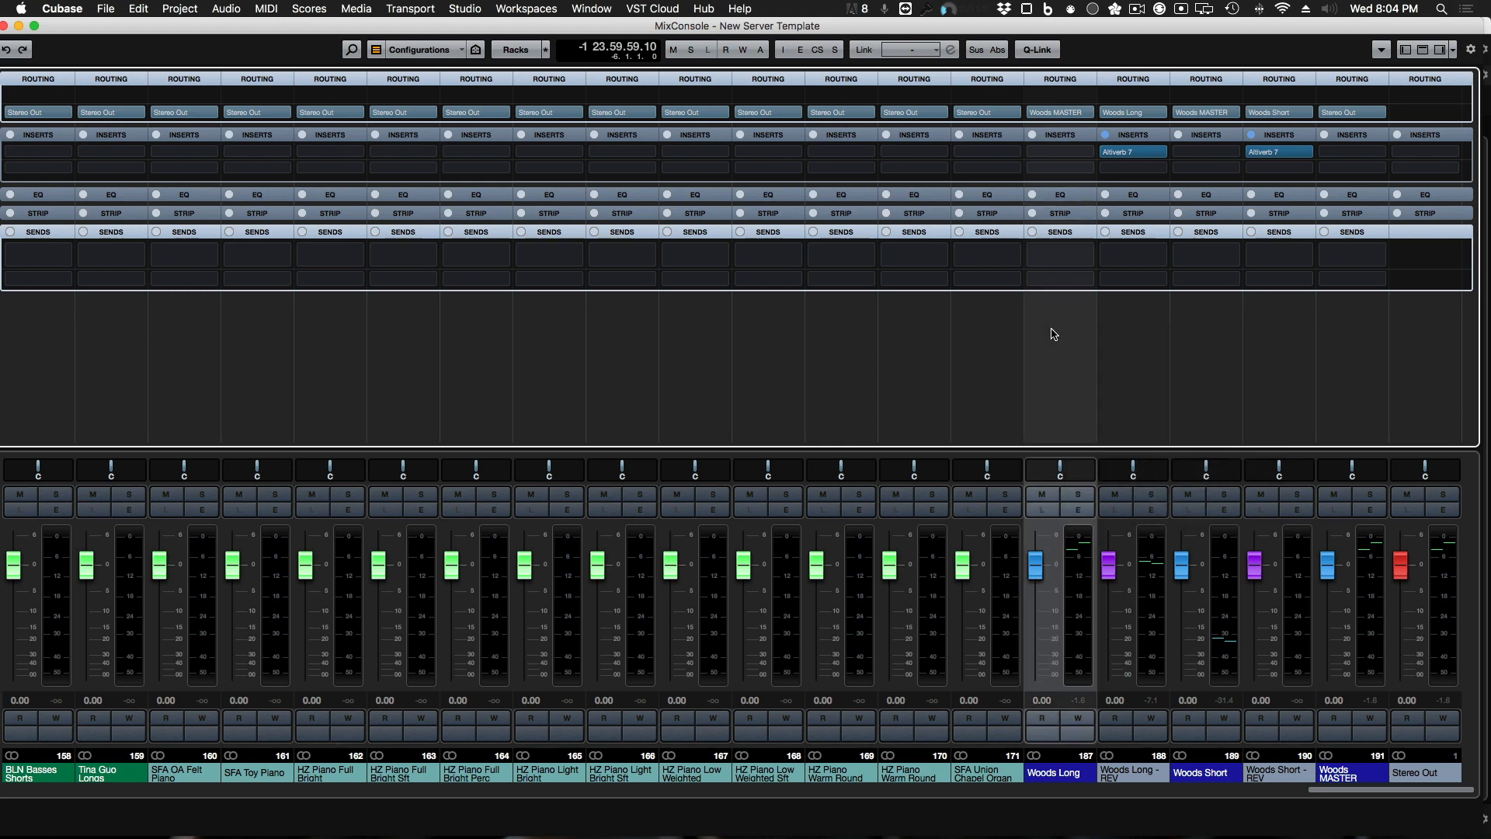
pyautogui.keyDown('super'); pyautogui.click(1208, 338); pyautogui.keyUp('super')
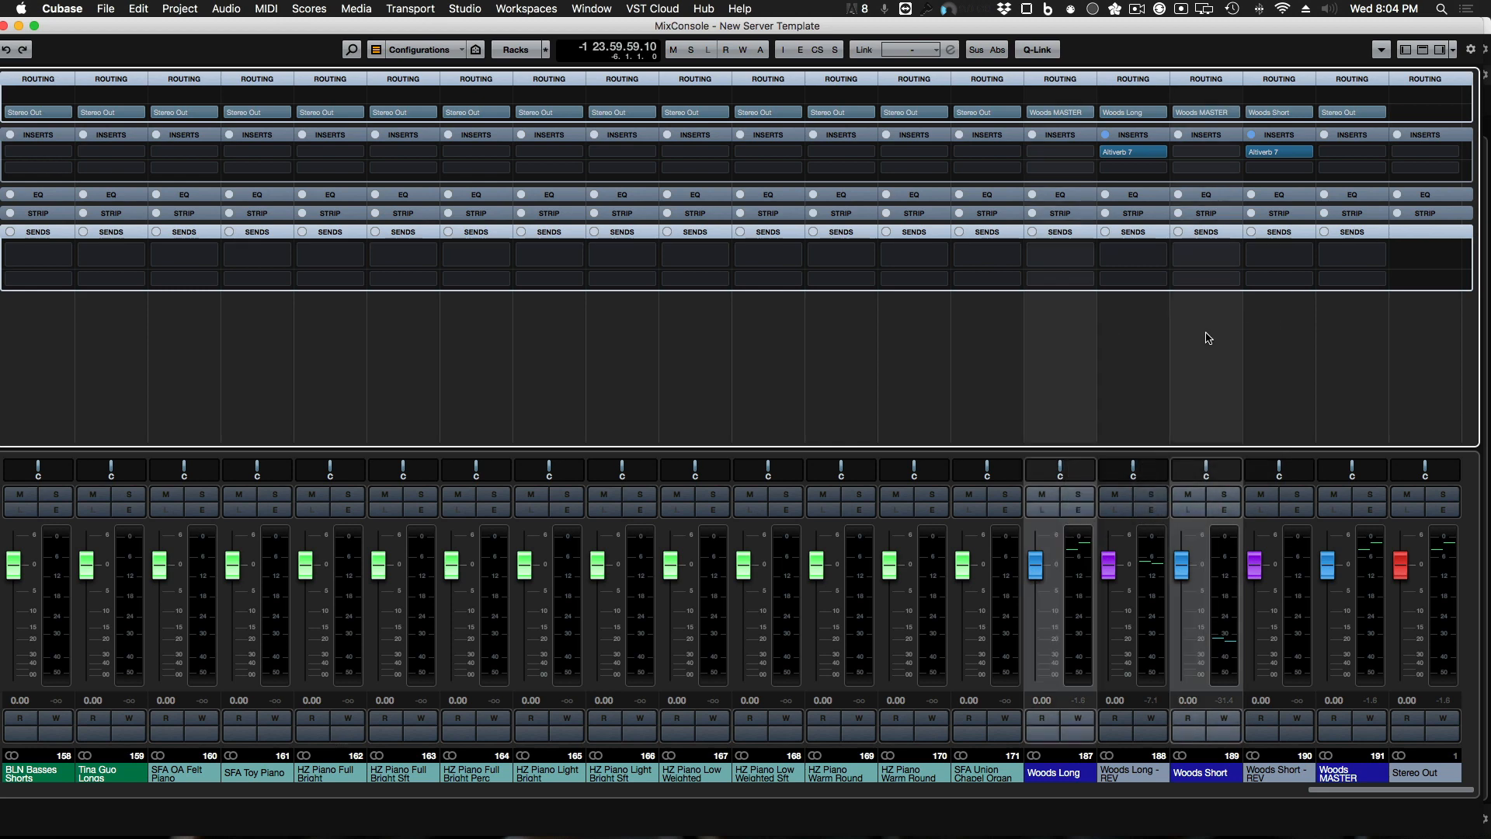
pyautogui.rightClick(1206, 332)
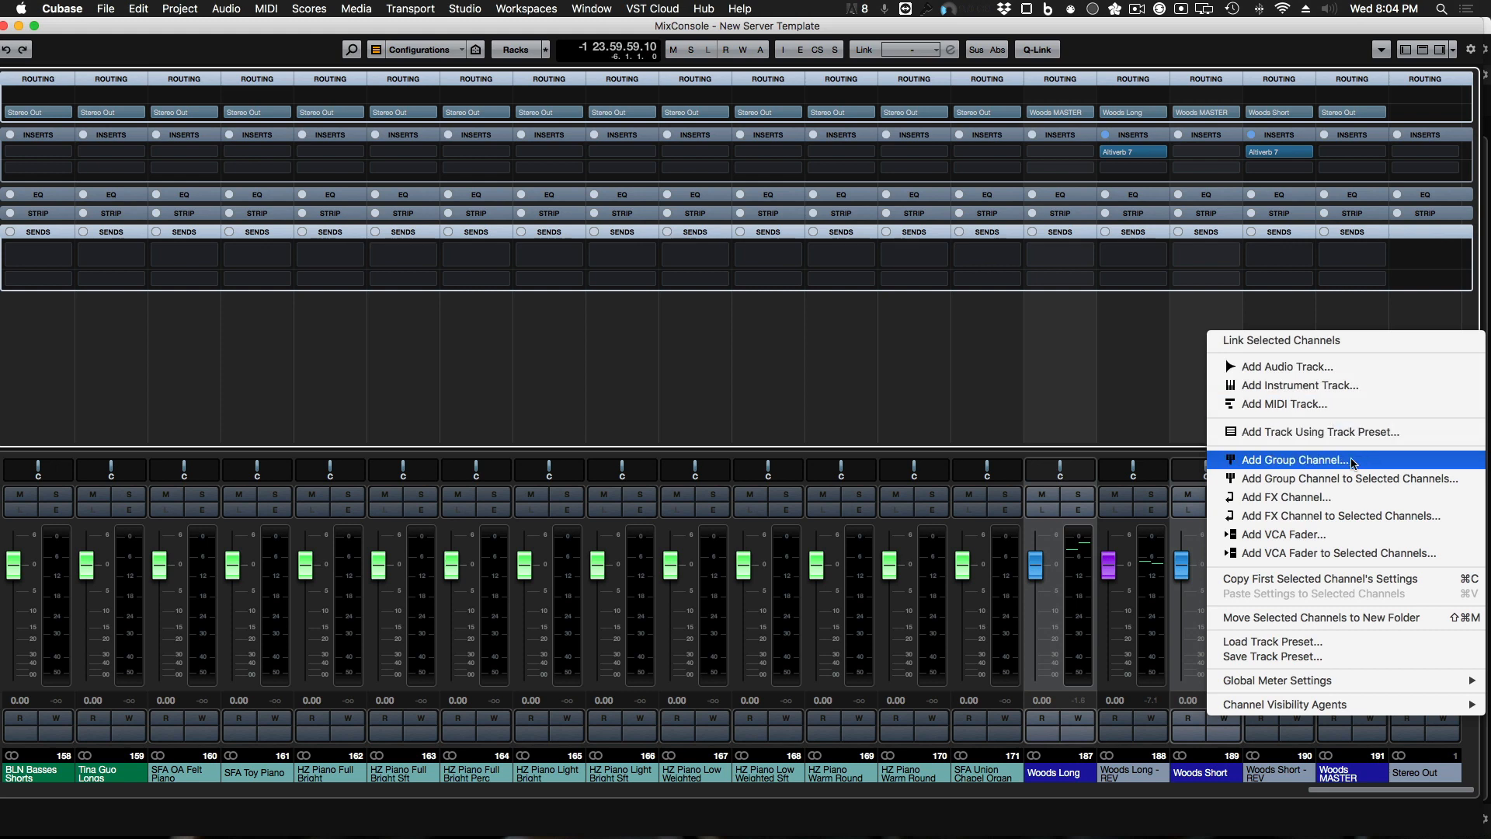
pyautogui.click(1405, 519)
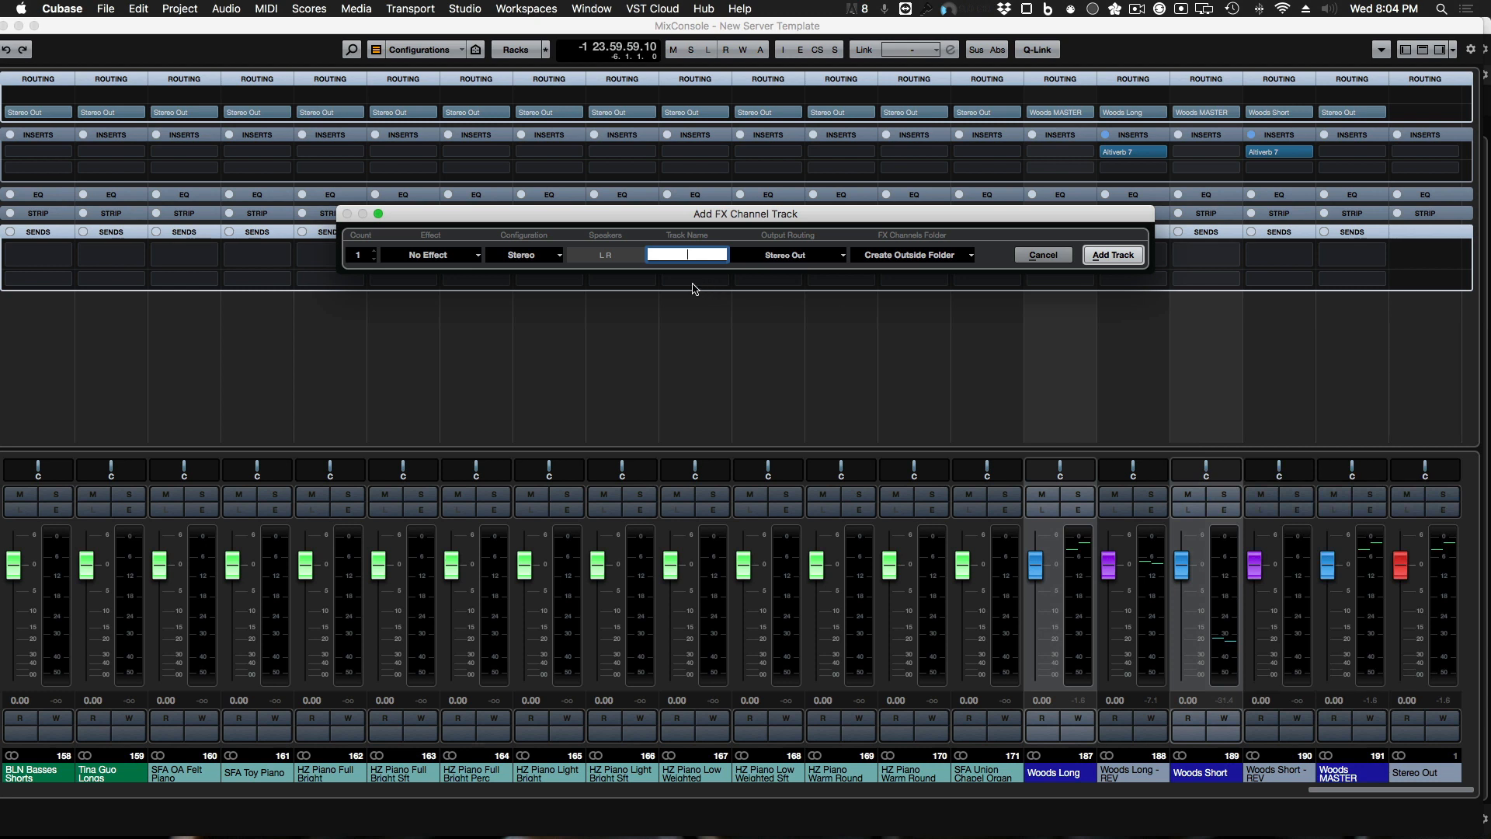
pyautogui.write('Woods - Finish')
pyautogui.click(470, 255)
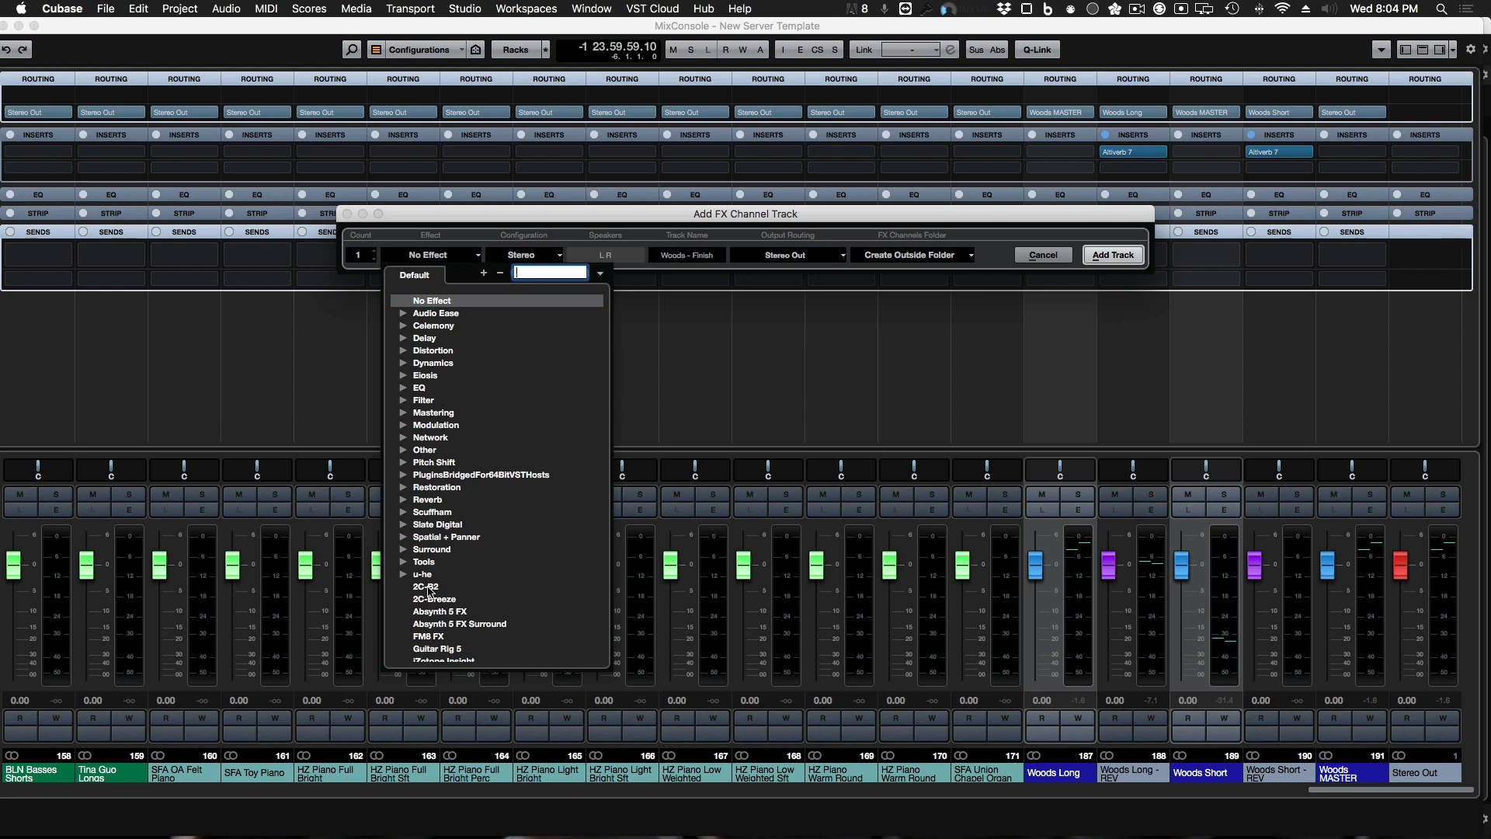
pyautogui.click(429, 588)
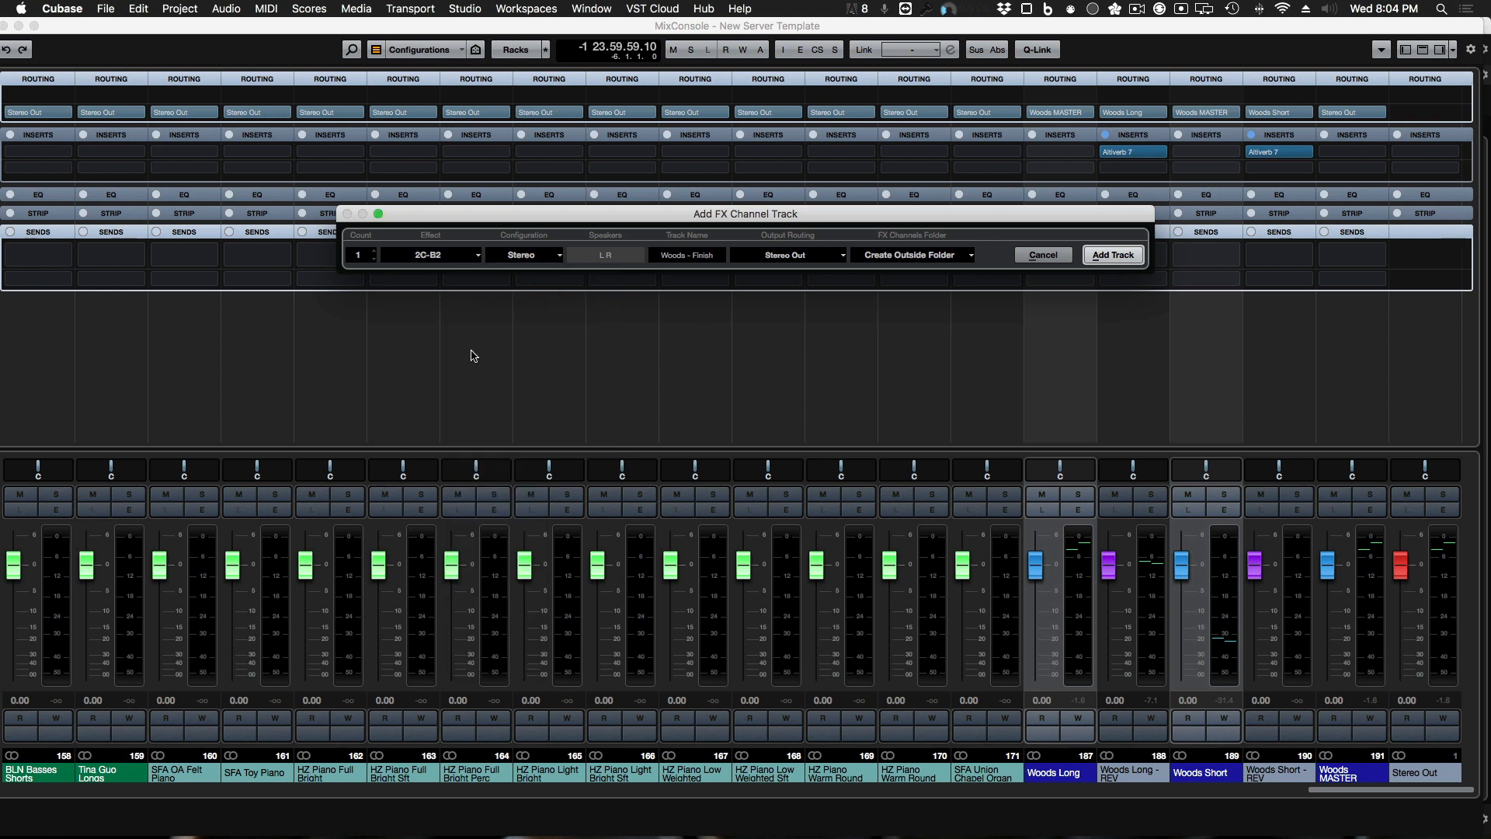
pyautogui.click(1123, 259)
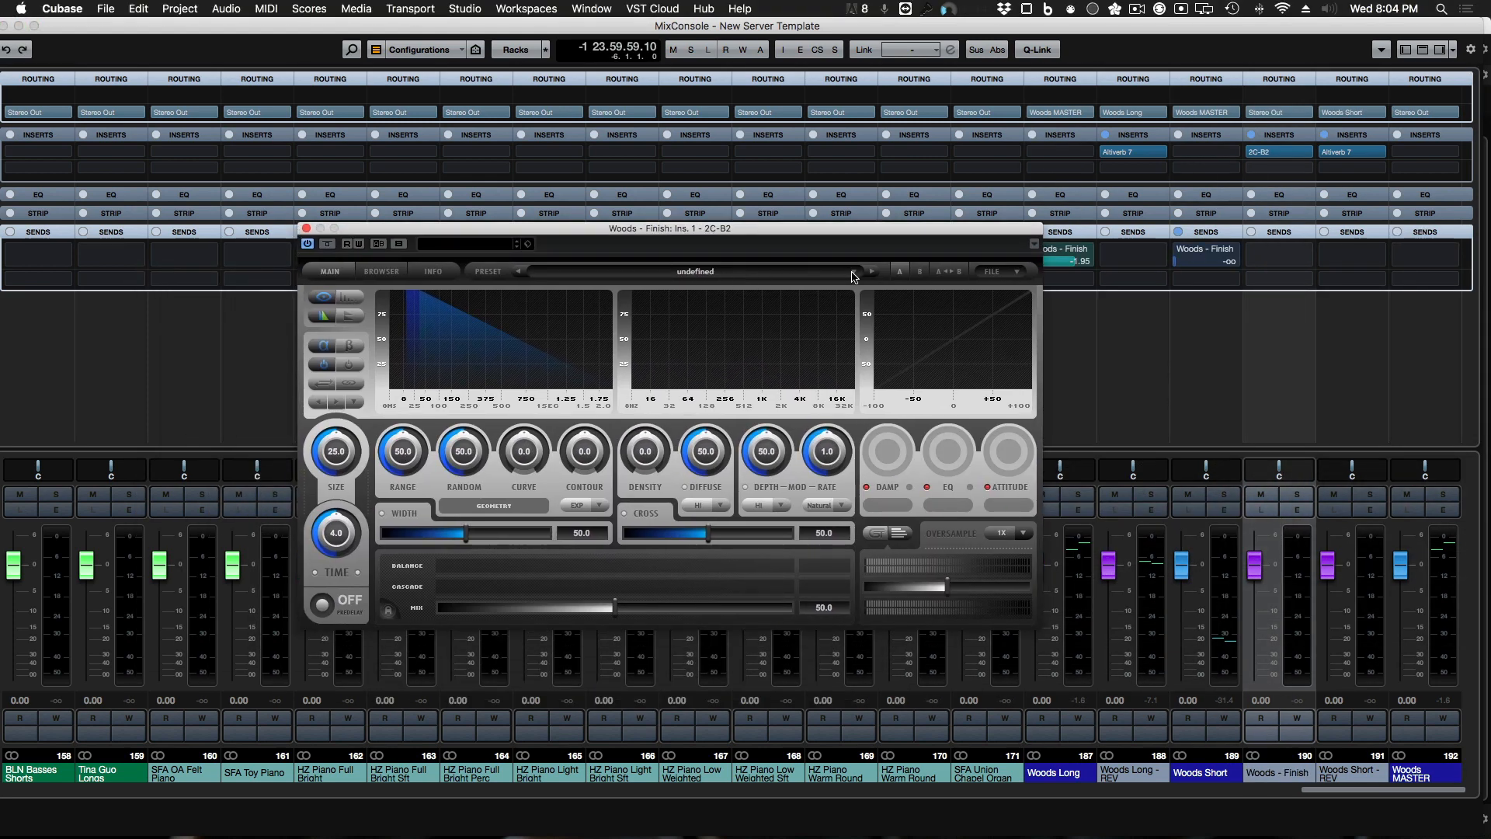
# Step: Load the Single Engine S5 Halls preset Concert Hall in the 2C-B2, set its mix fully wet, and close the plug-in
pyautogui.click(853, 273)
pyautogui.moveTo(960, 293)
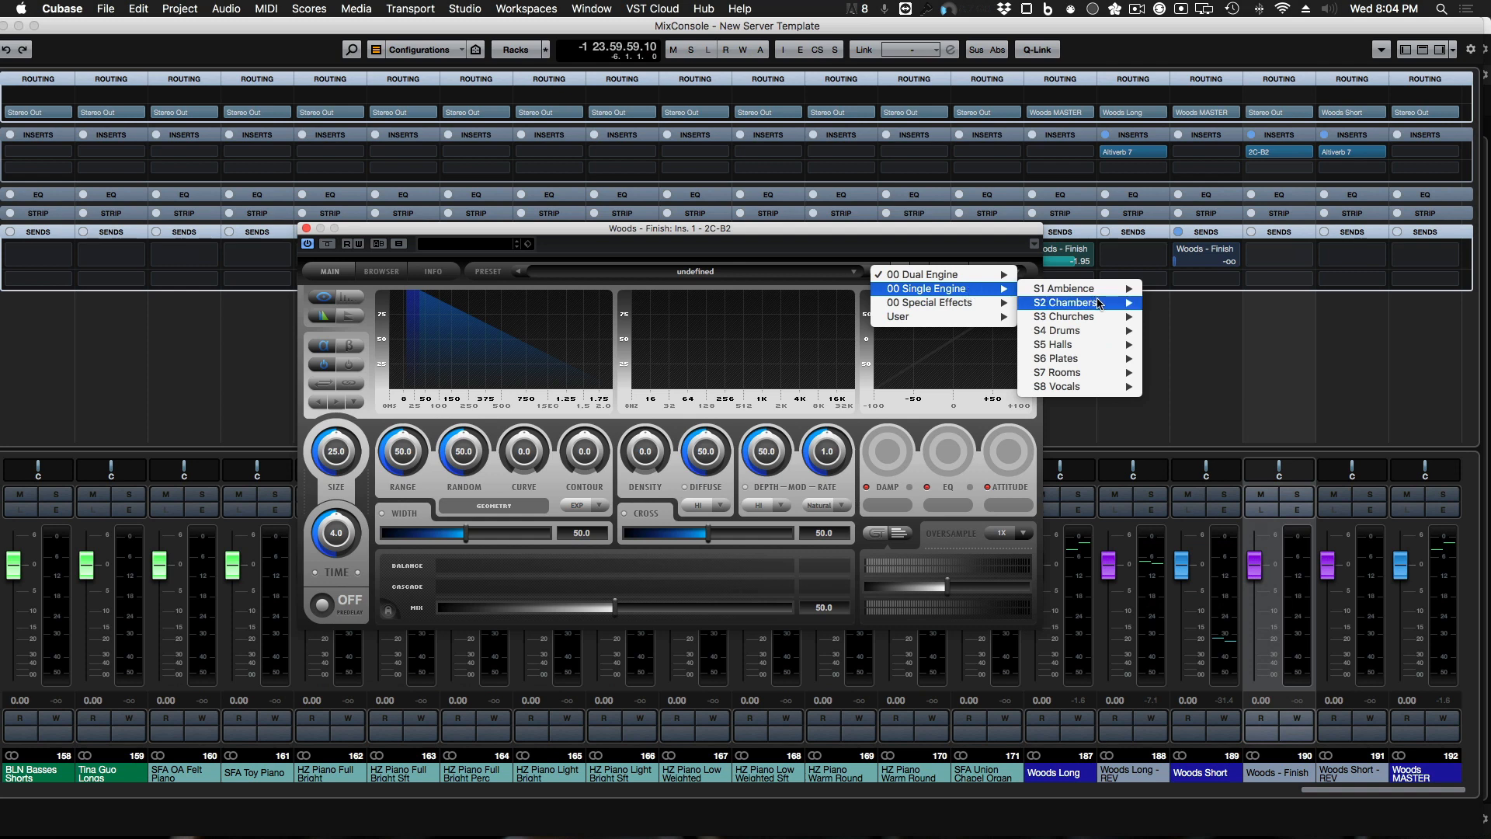
pyautogui.moveTo(1109, 347)
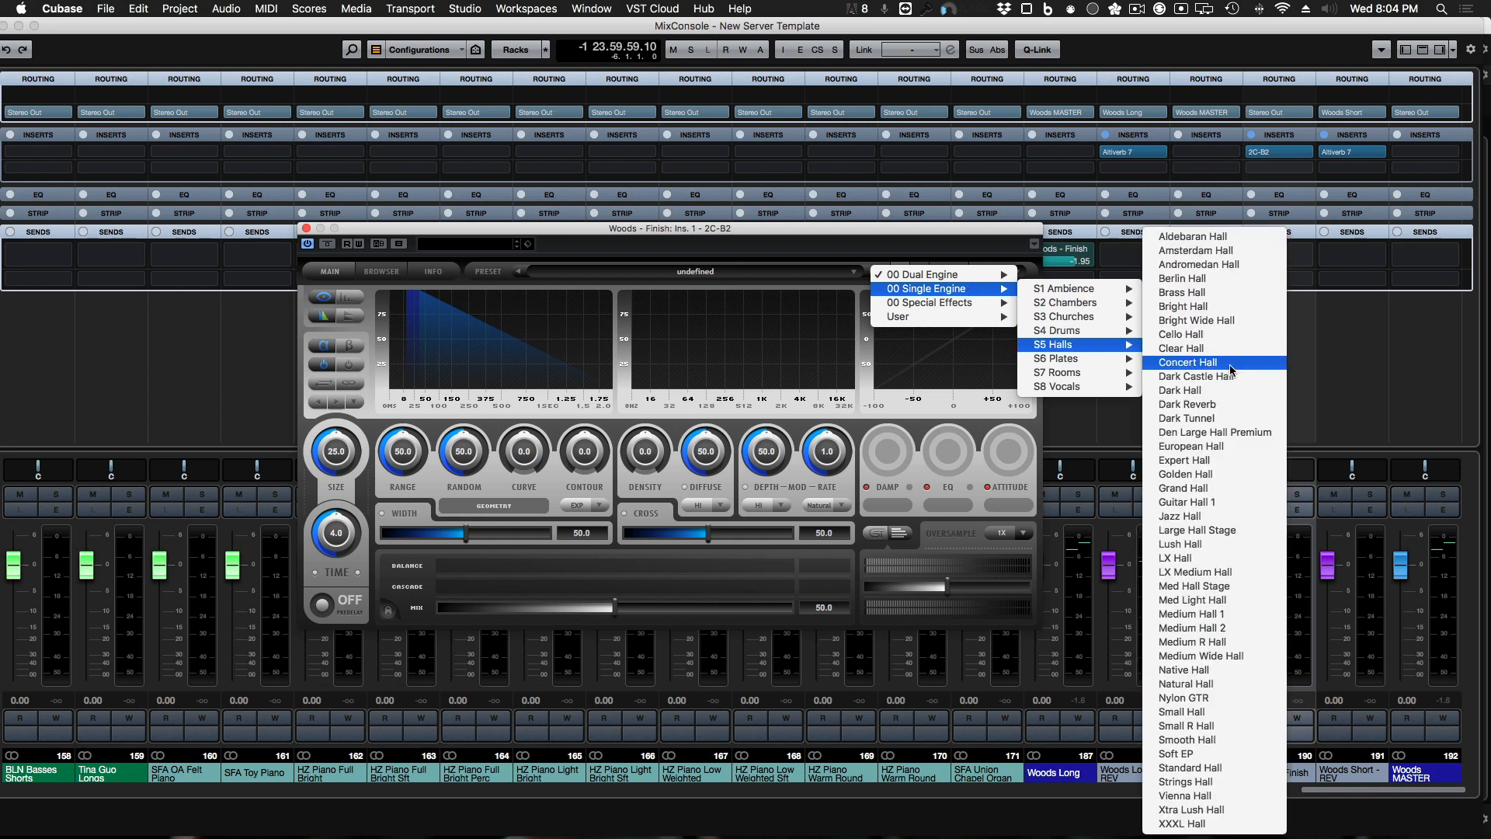
pyautogui.click(1274, 362)
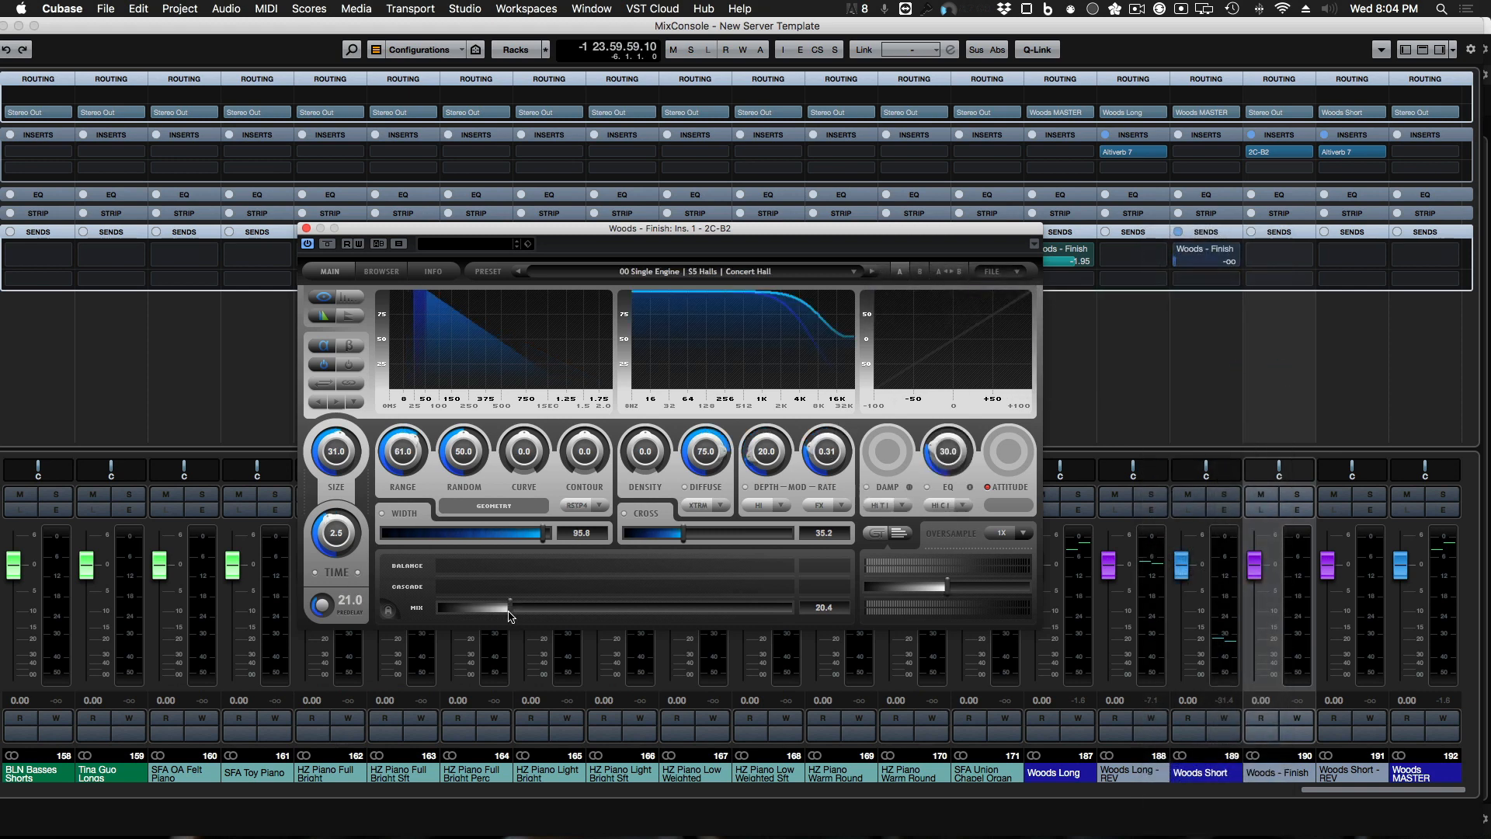
pyautogui.moveTo(525, 613); pyautogui.dragTo(883, 613)
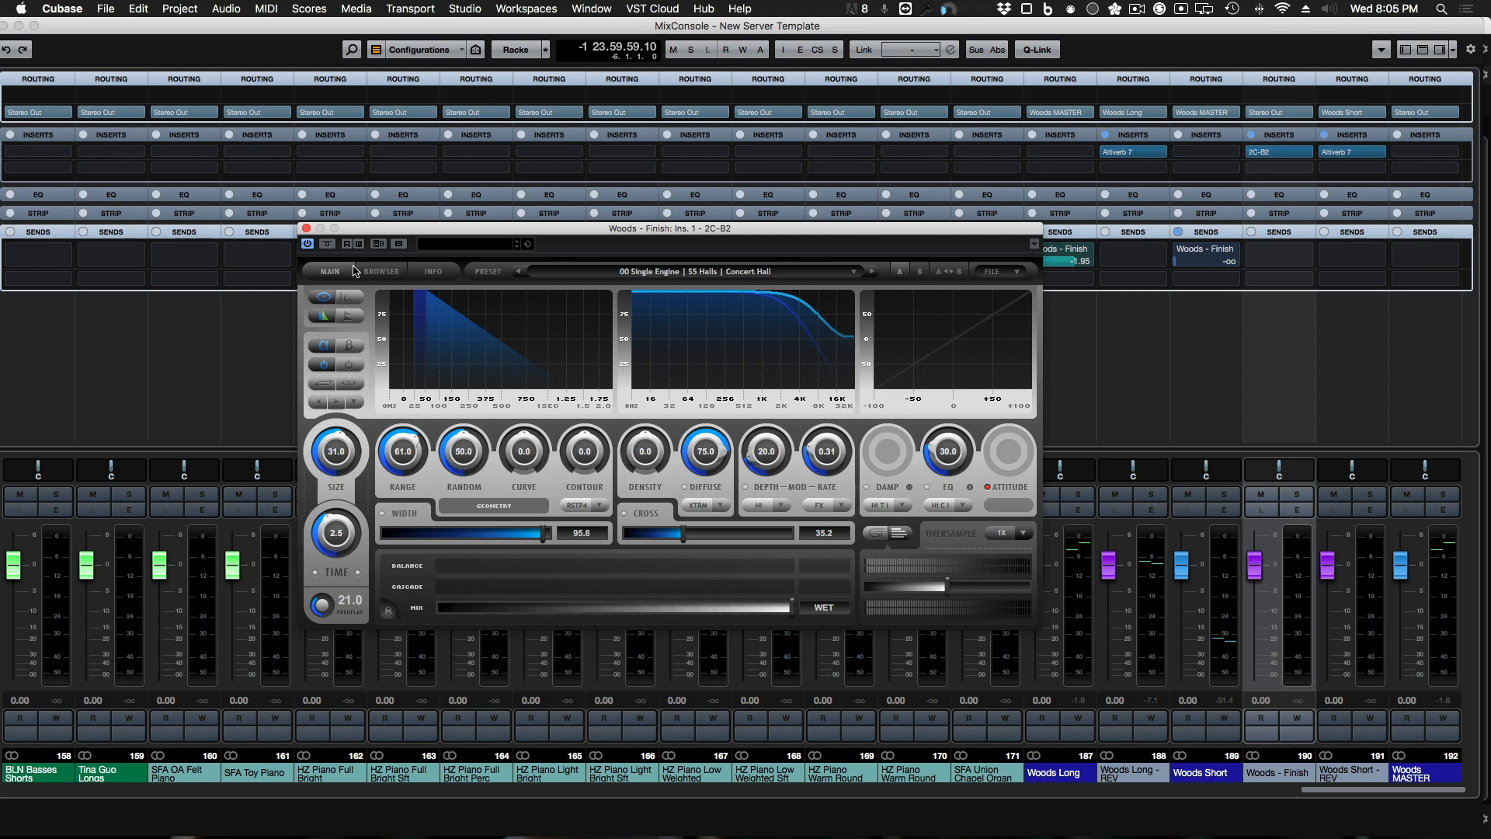
pyautogui.click(306, 229)
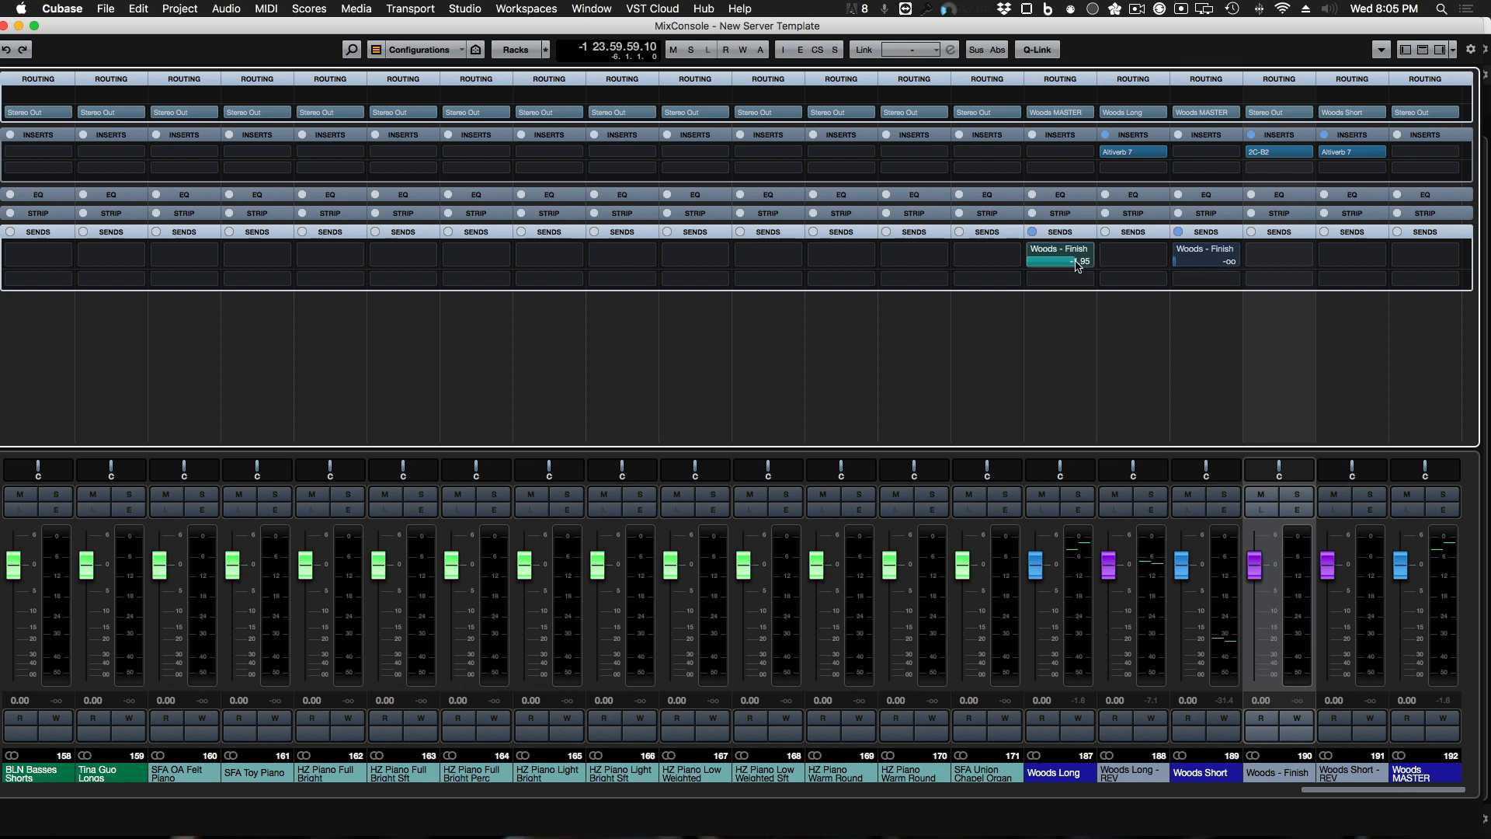
# Step: Lower the Woods Long send to Woods - Finish to -∞ and select the Woods Long and Woods Short channels
pyautogui.moveTo(1077, 264); pyautogui.dragTo(1022, 272)
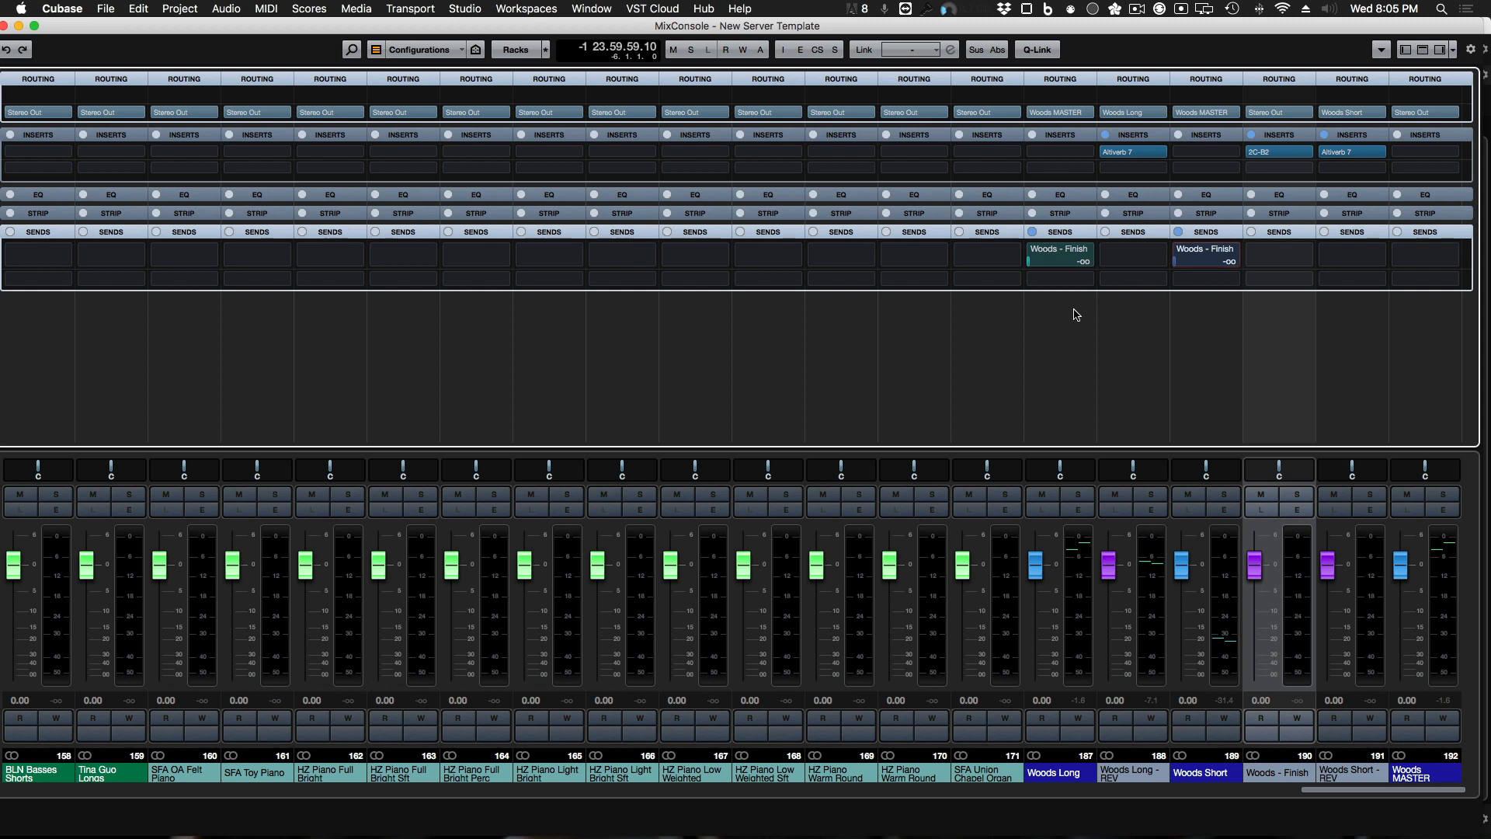
pyautogui.click(1064, 349)
pyautogui.keyDown('super'); pyautogui.click(1190, 351); pyautogui.keyUp('super')
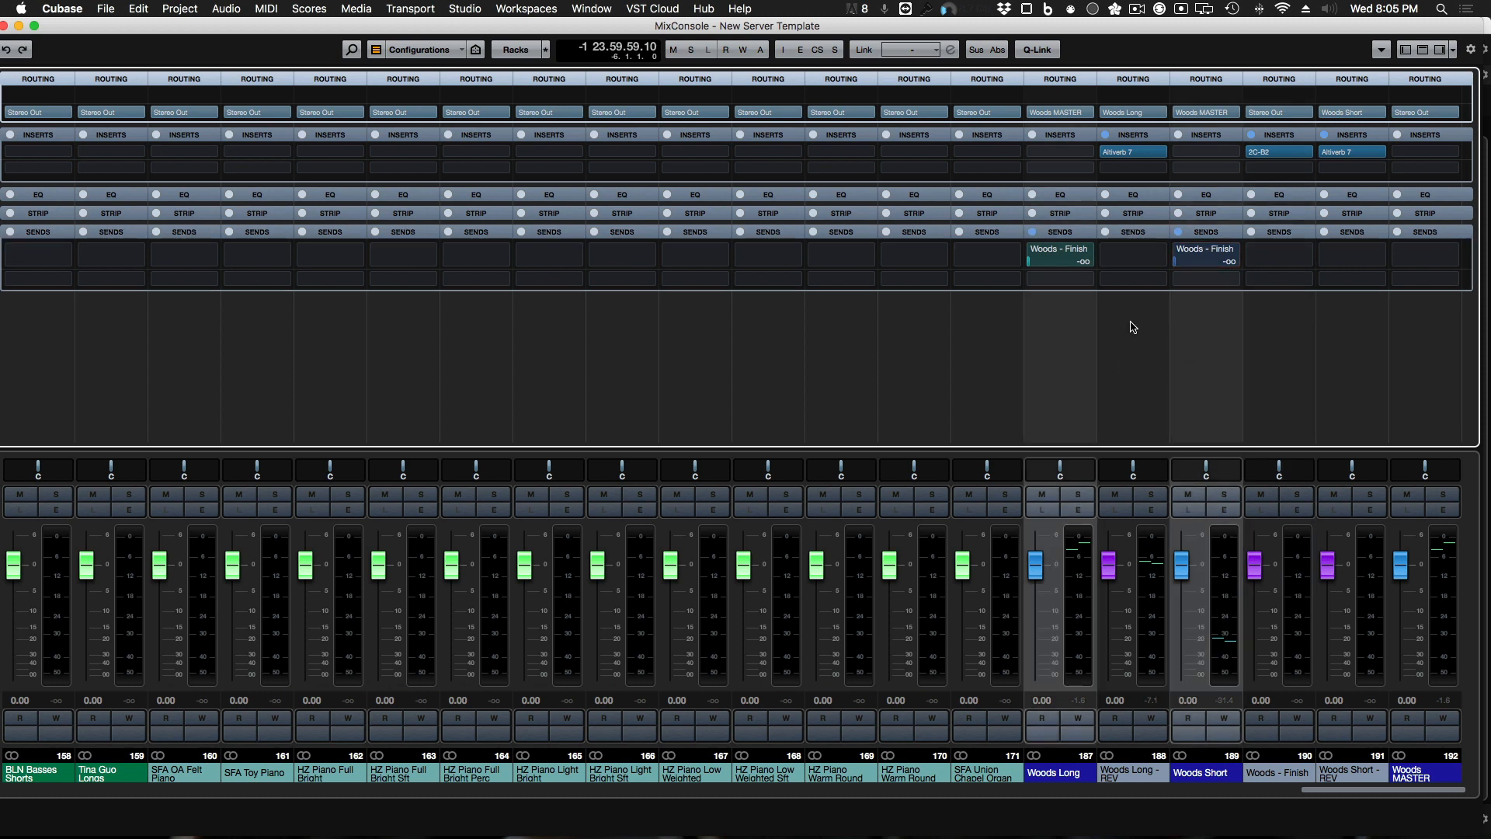
# Step: Raise the Woods - Finish send to -17.5 on Woods Long and to -22.2 on Woods Short
pyautogui.hotkey('alt', 'shift')
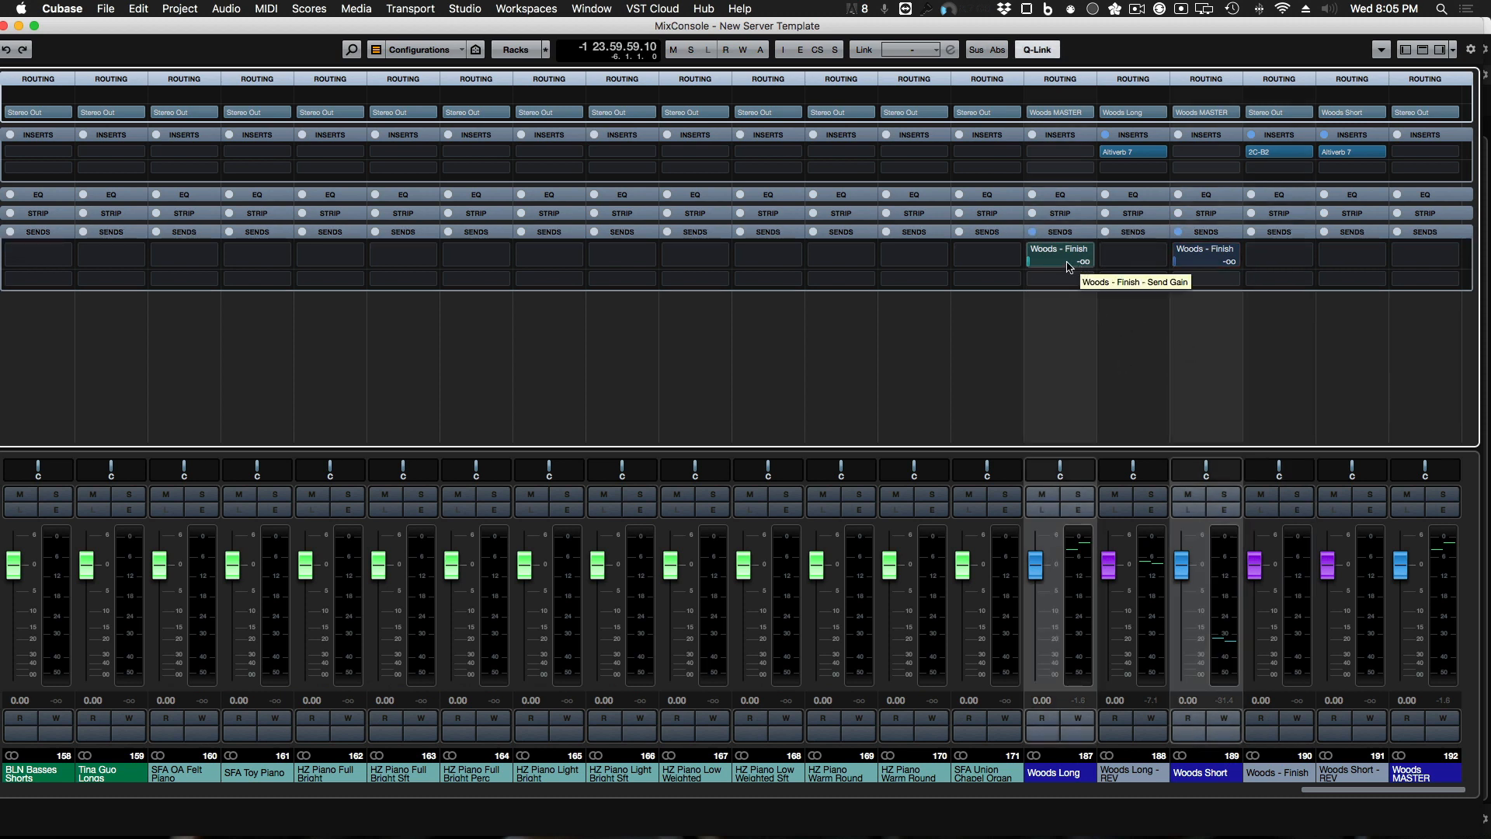
pyautogui.moveTo(1042, 267); pyautogui.dragTo(1083, 267)
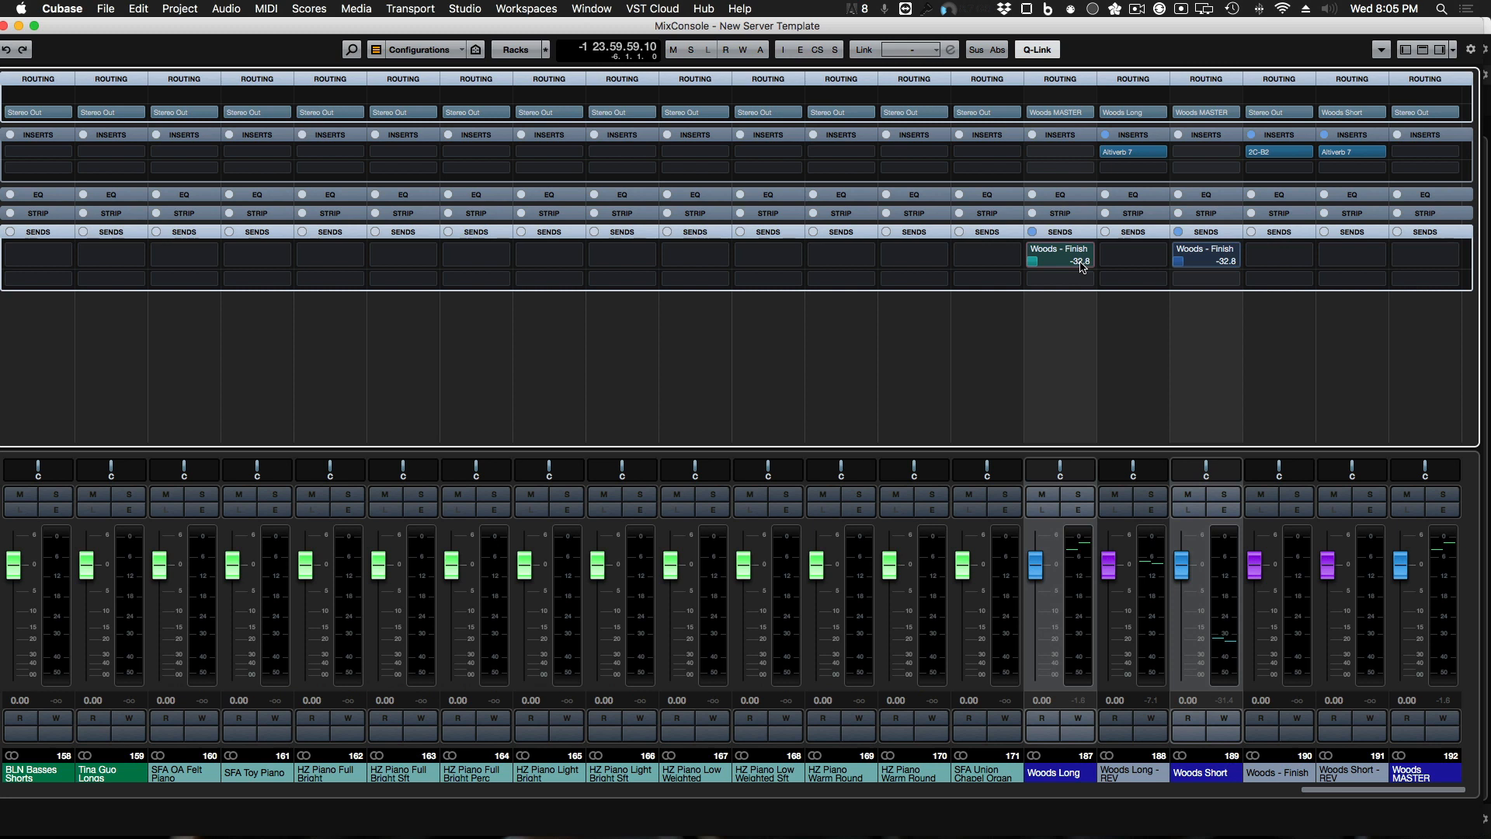
pyautogui.moveTo(1041, 262); pyautogui.dragTo(1053, 264)
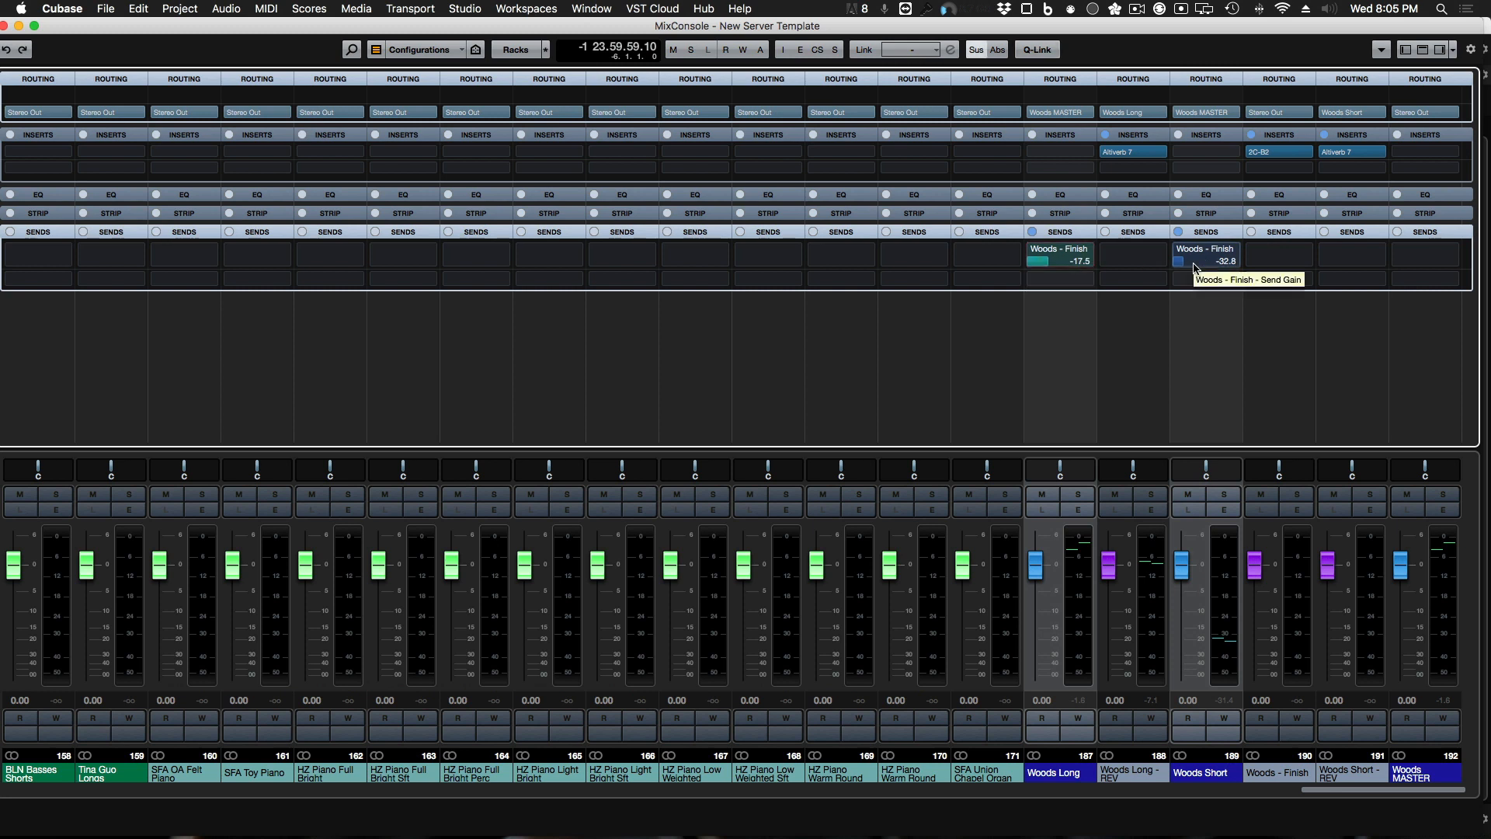
pyautogui.moveTo(1194, 264); pyautogui.dragTo(1202, 266)
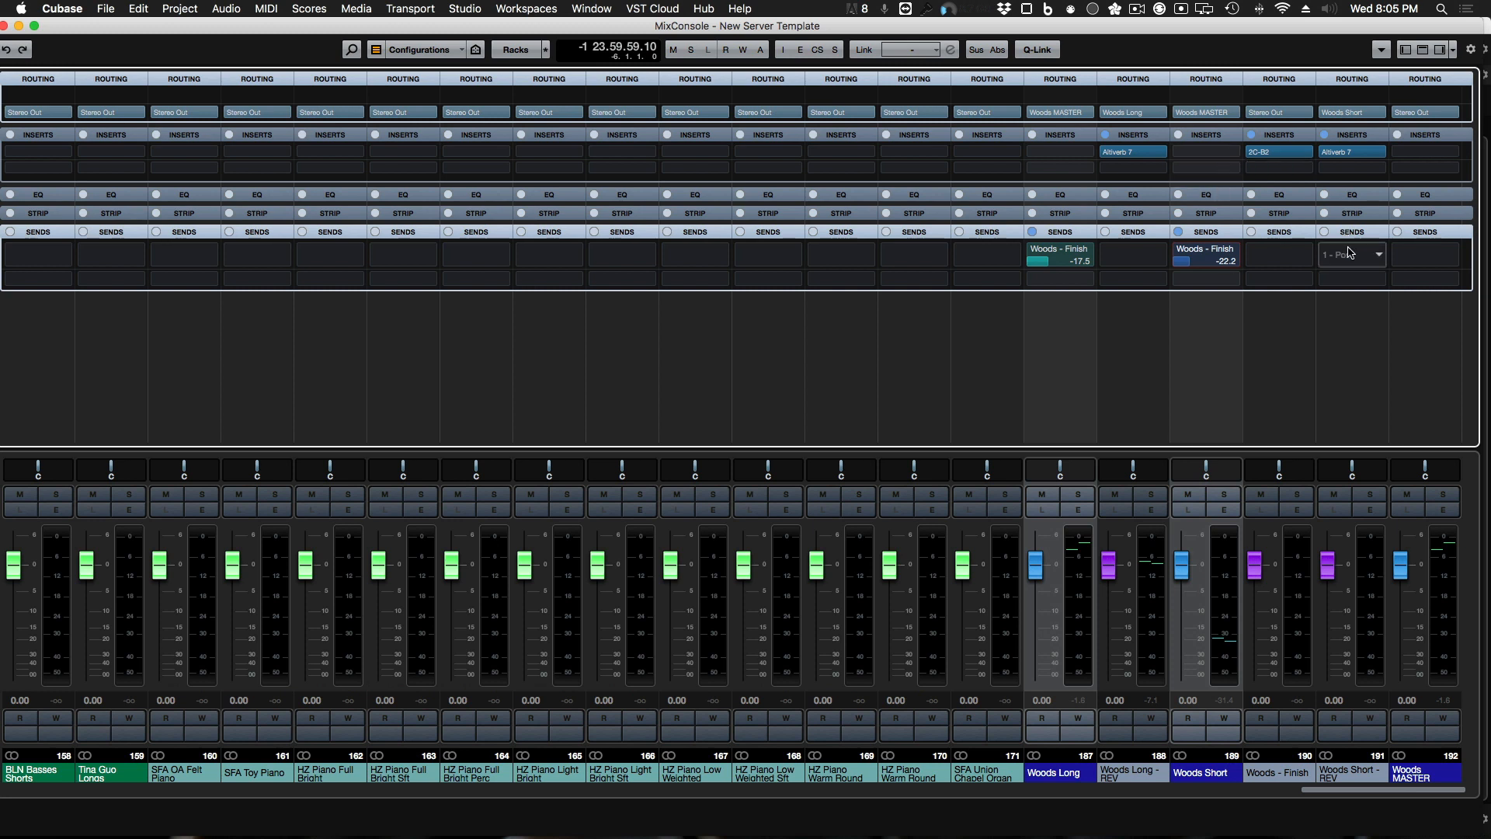
# Step: Route the output of the Woods - Finish channel to the Woods MASTER group
pyautogui.click(1311, 116)
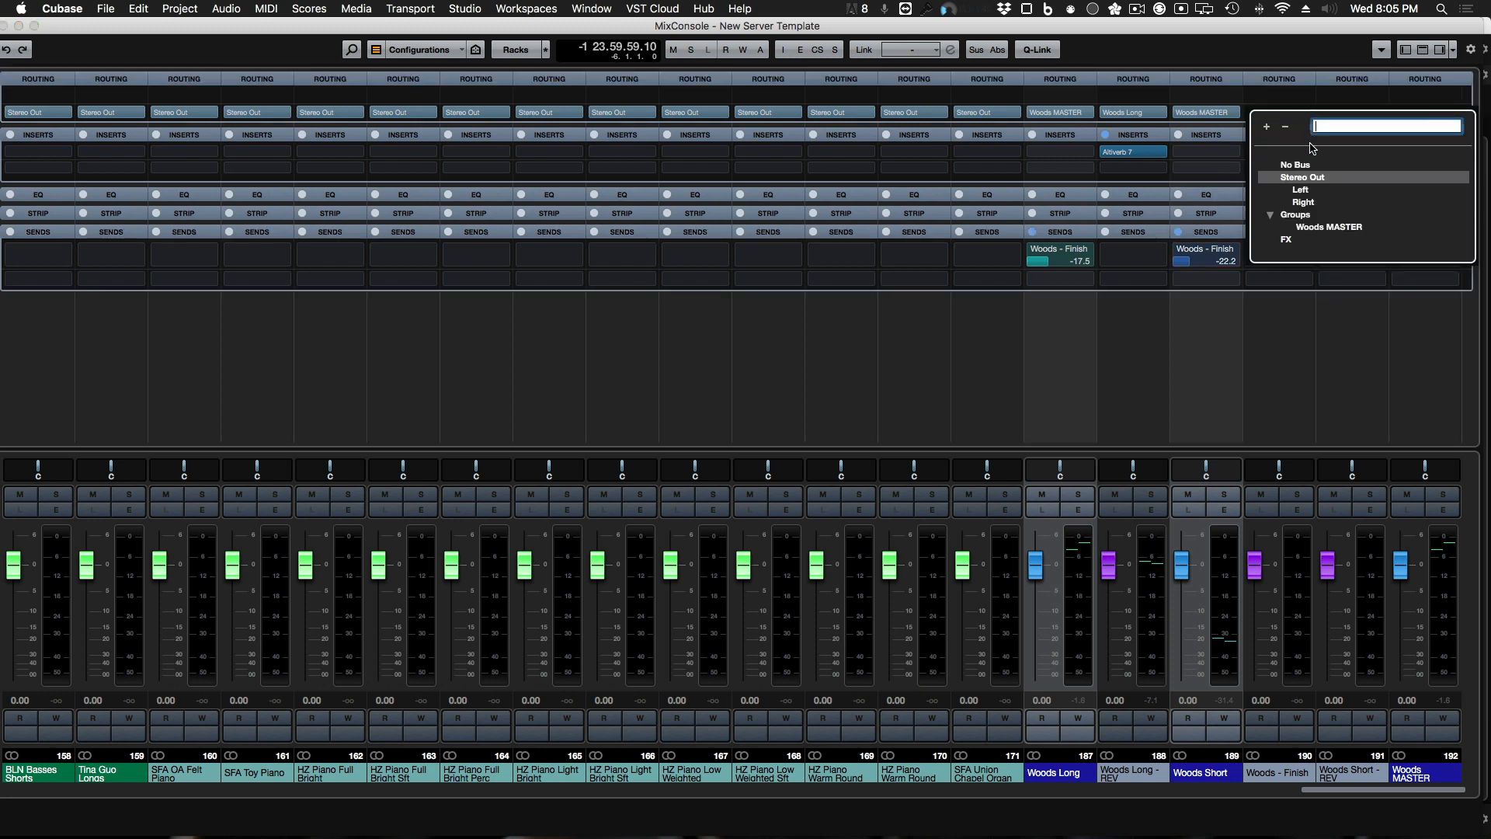
pyautogui.click(1331, 226)
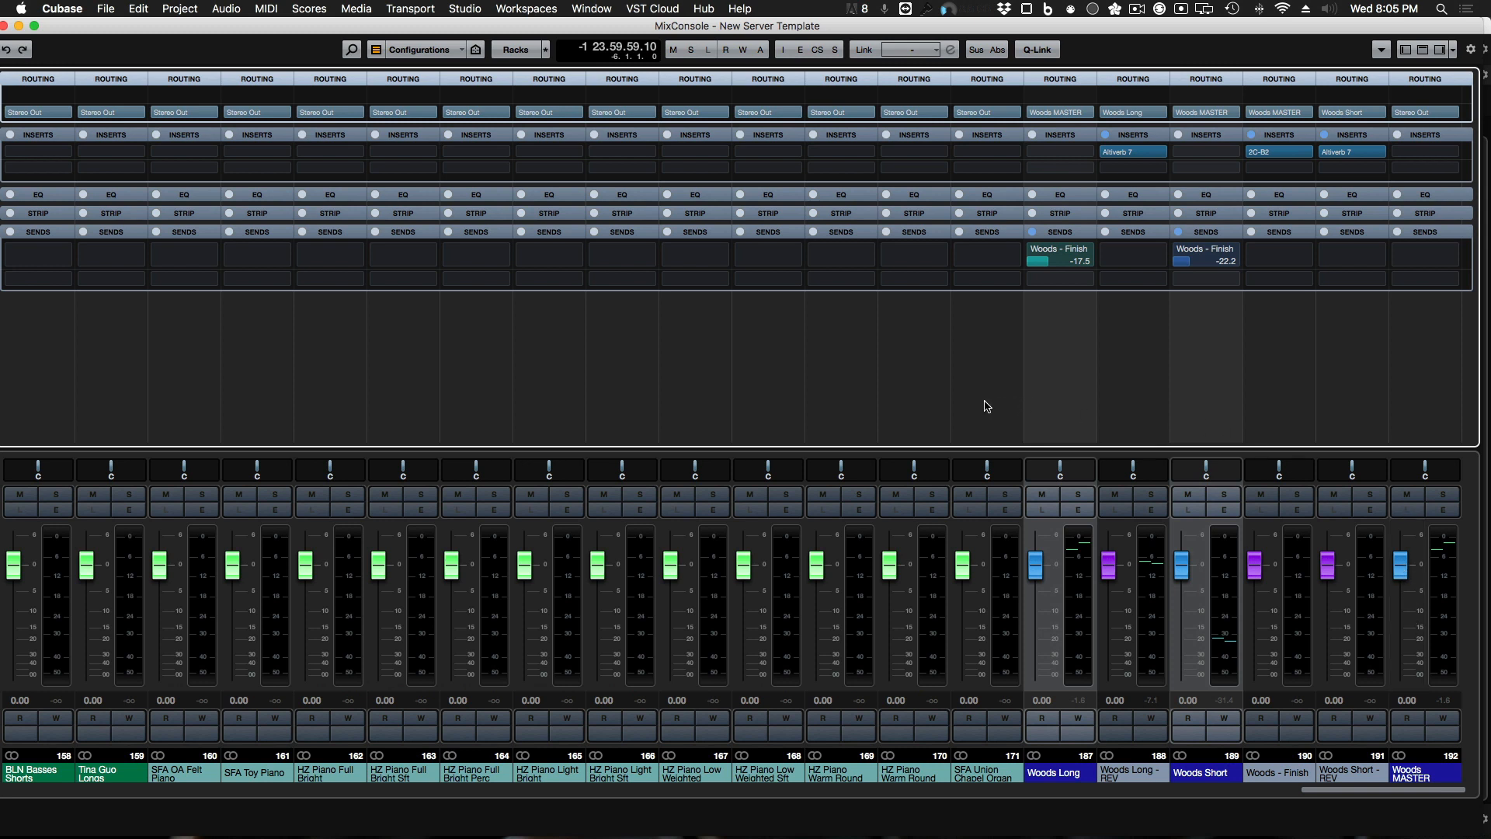
# Step: Reset the pan of the HZ Piano Low Weighted Sft channel to center
pyautogui.hscroll(-3, 924, 457)
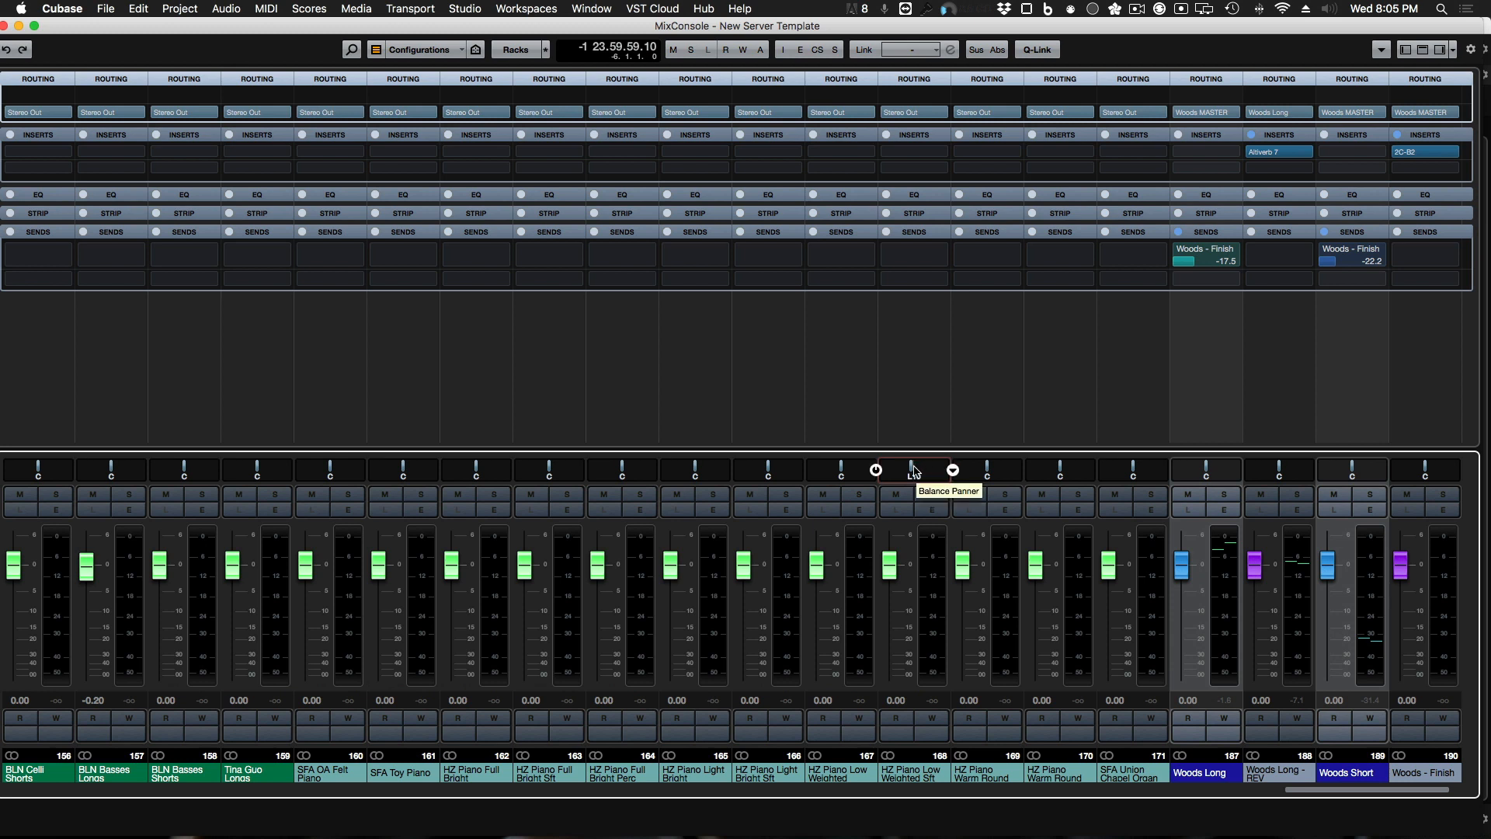
pyautogui.doubleClick(914, 471)
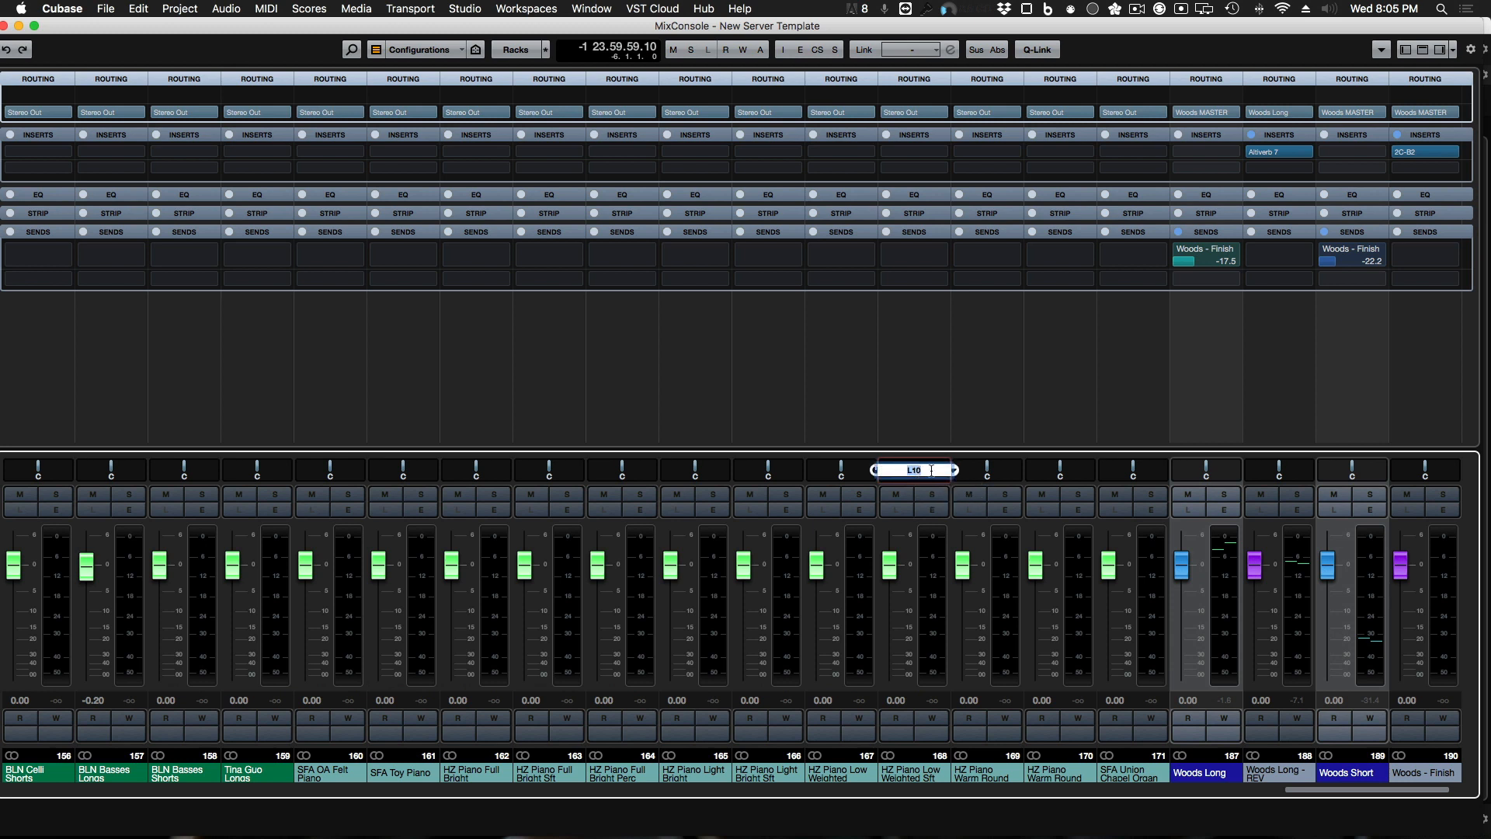
pyautogui.write('c')
pyautogui.press('Return')
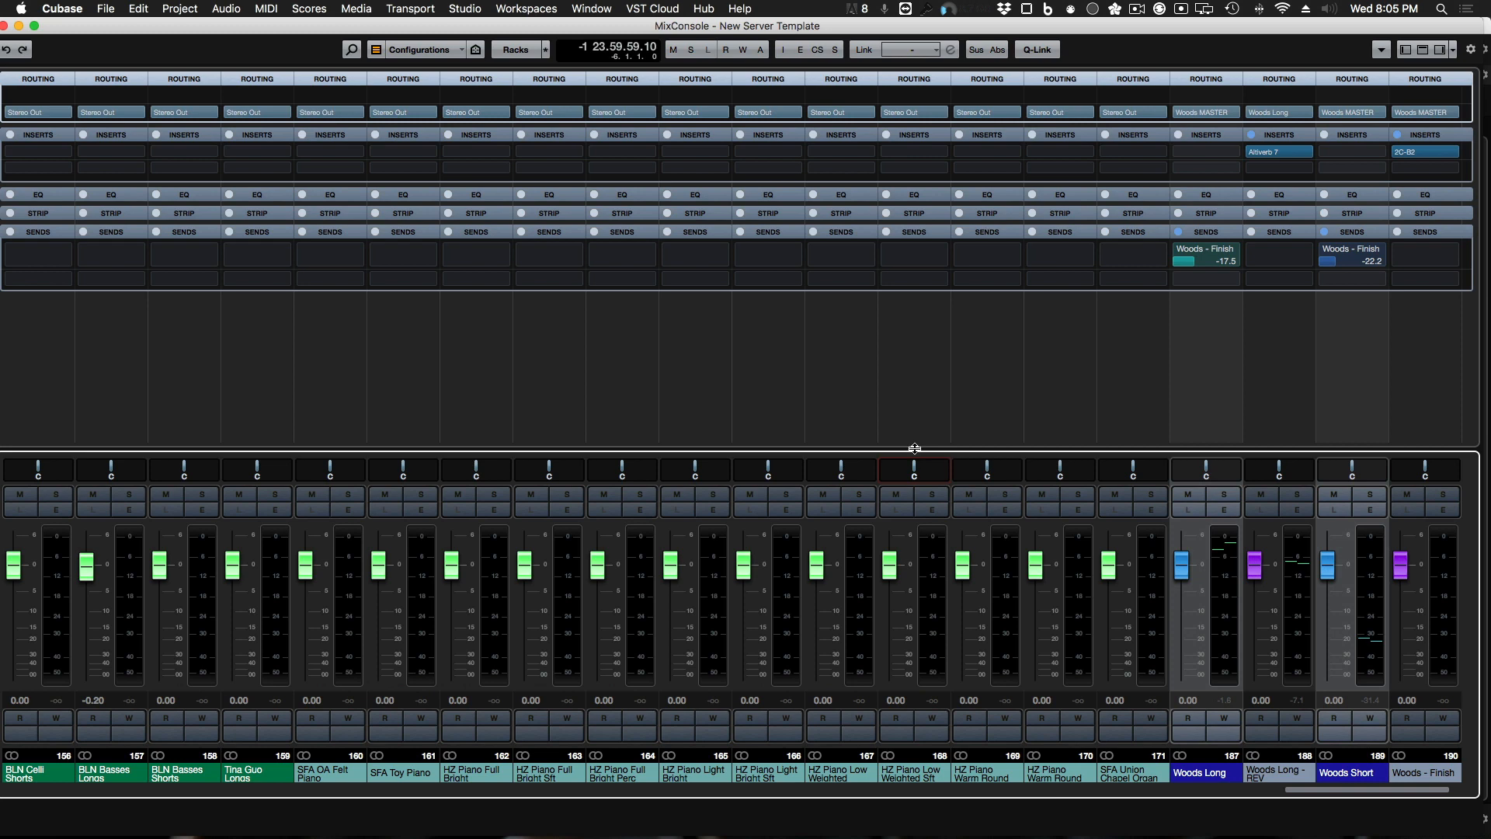
# Step: Select the ALBOne W Lo - Longs channel, move the MixConsole aside and select the Woods - Low track under Albion One
pyautogui.hscroll(-20, 915, 451)
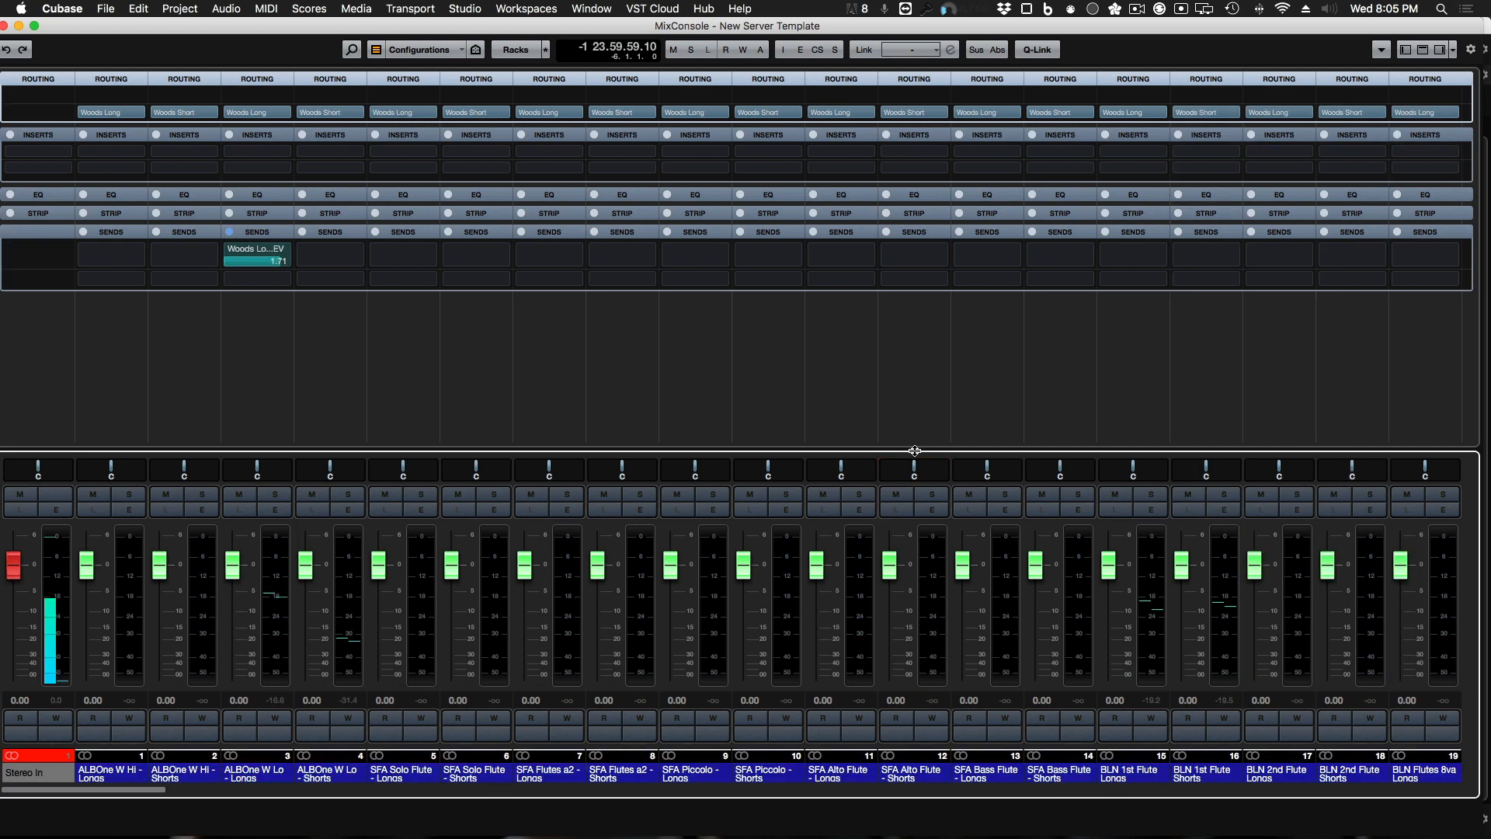
pyautogui.click(261, 424)
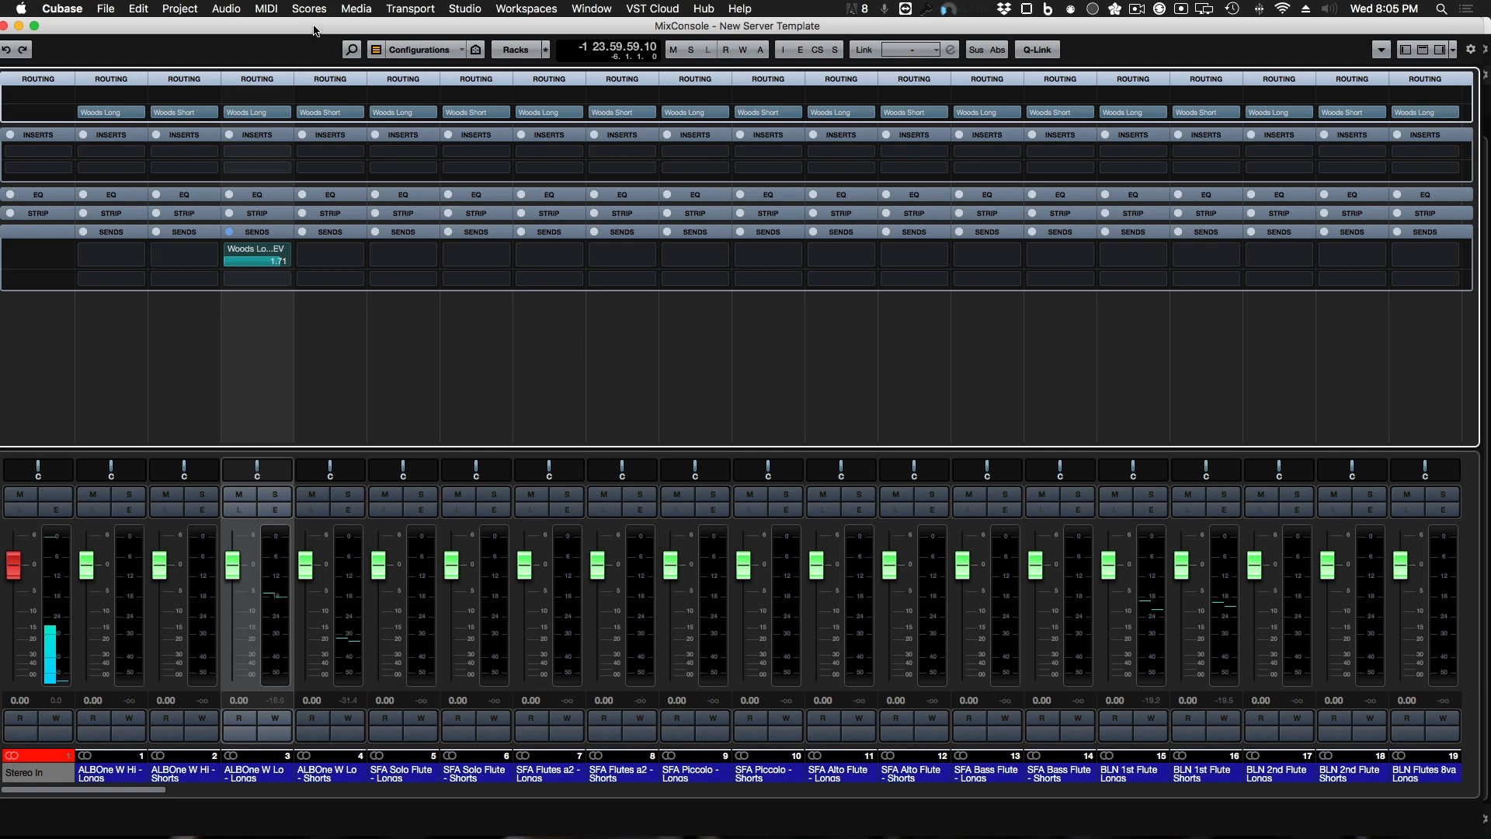
pyautogui.moveTo(313, 28); pyautogui.dragTo(1490, 28)
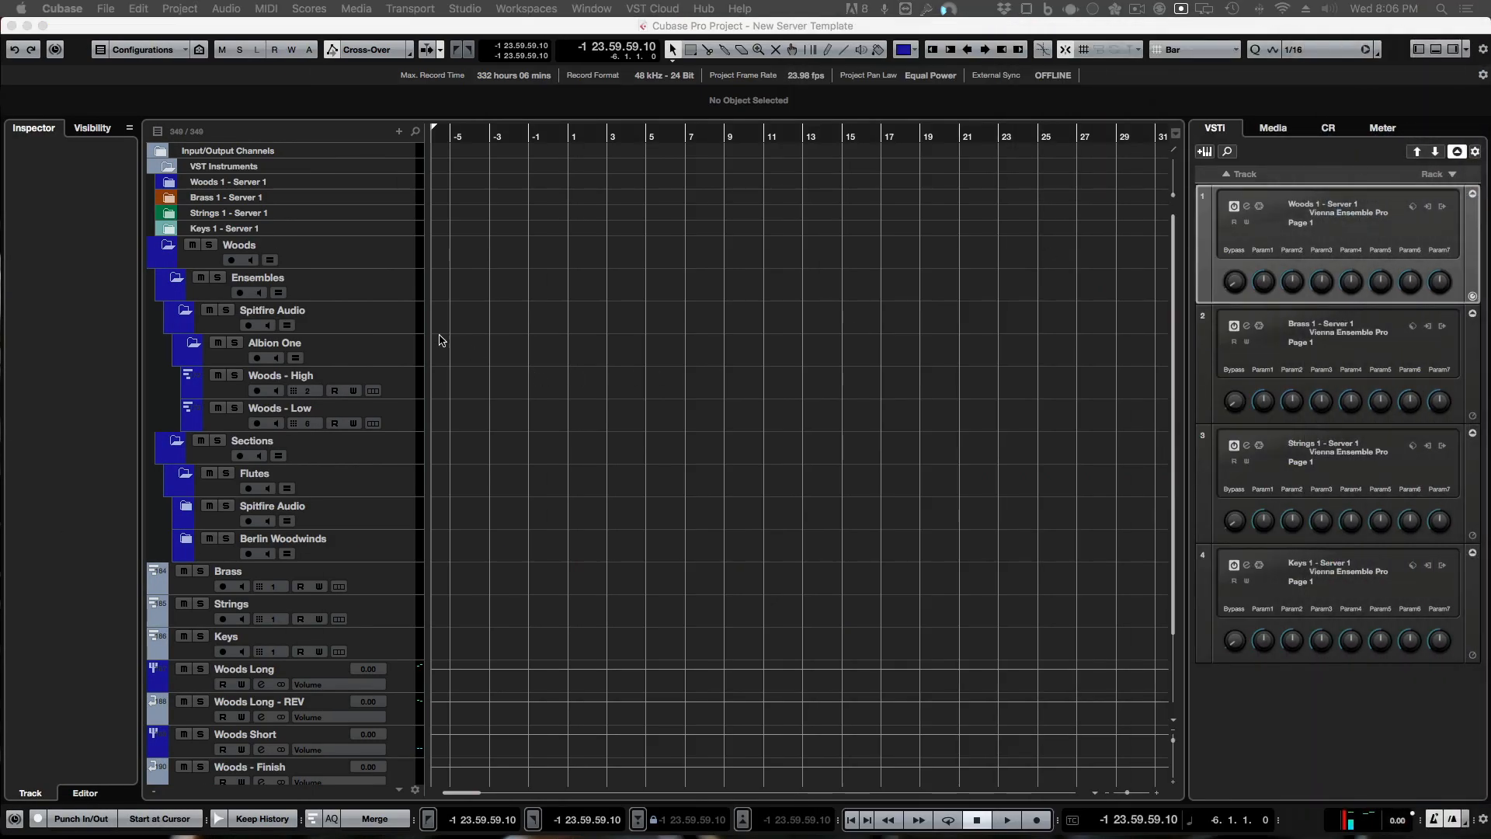
pyautogui.click(401, 388)
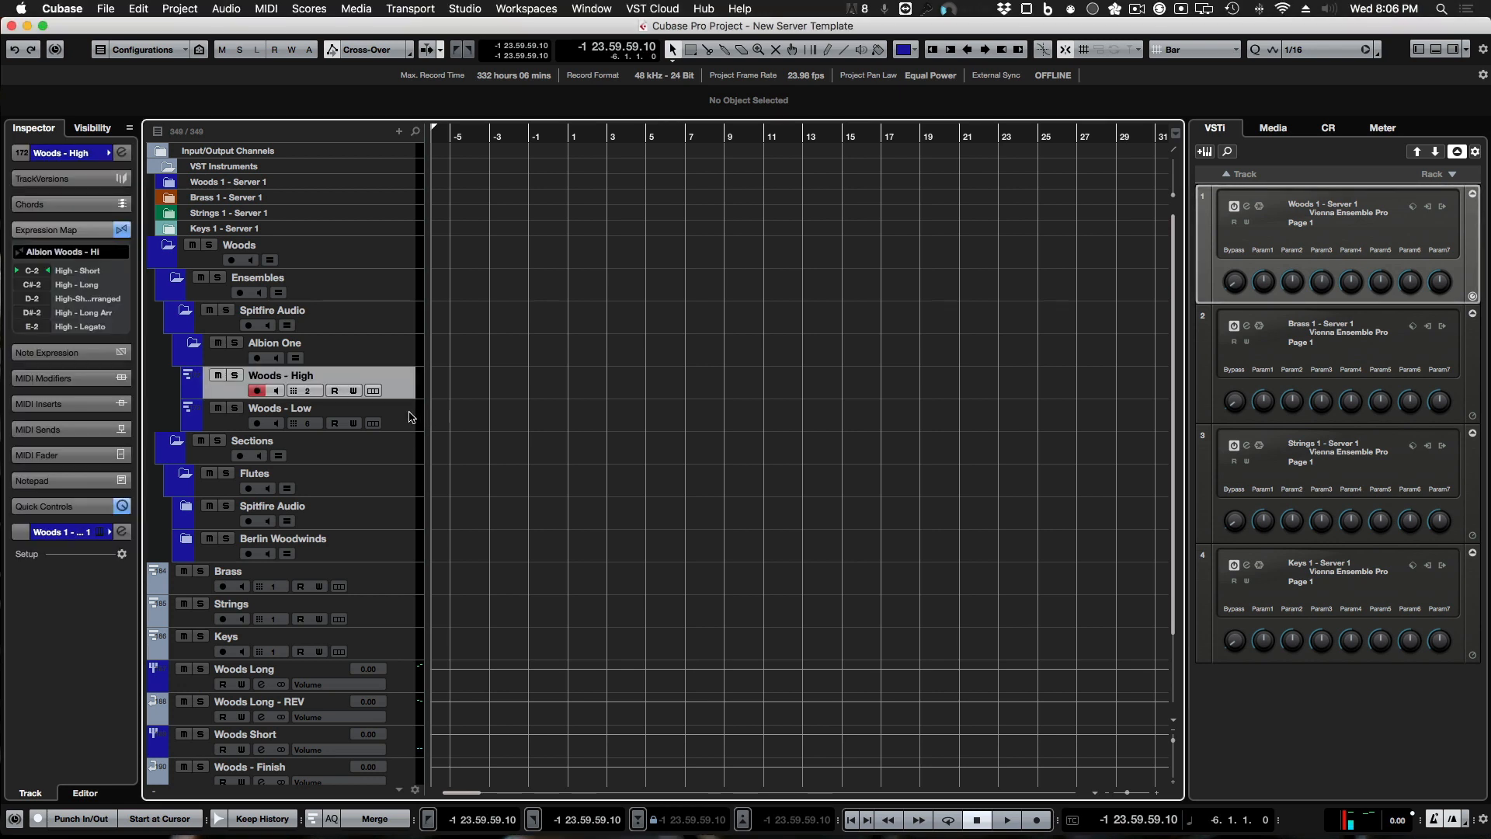
pyautogui.click(410, 417)
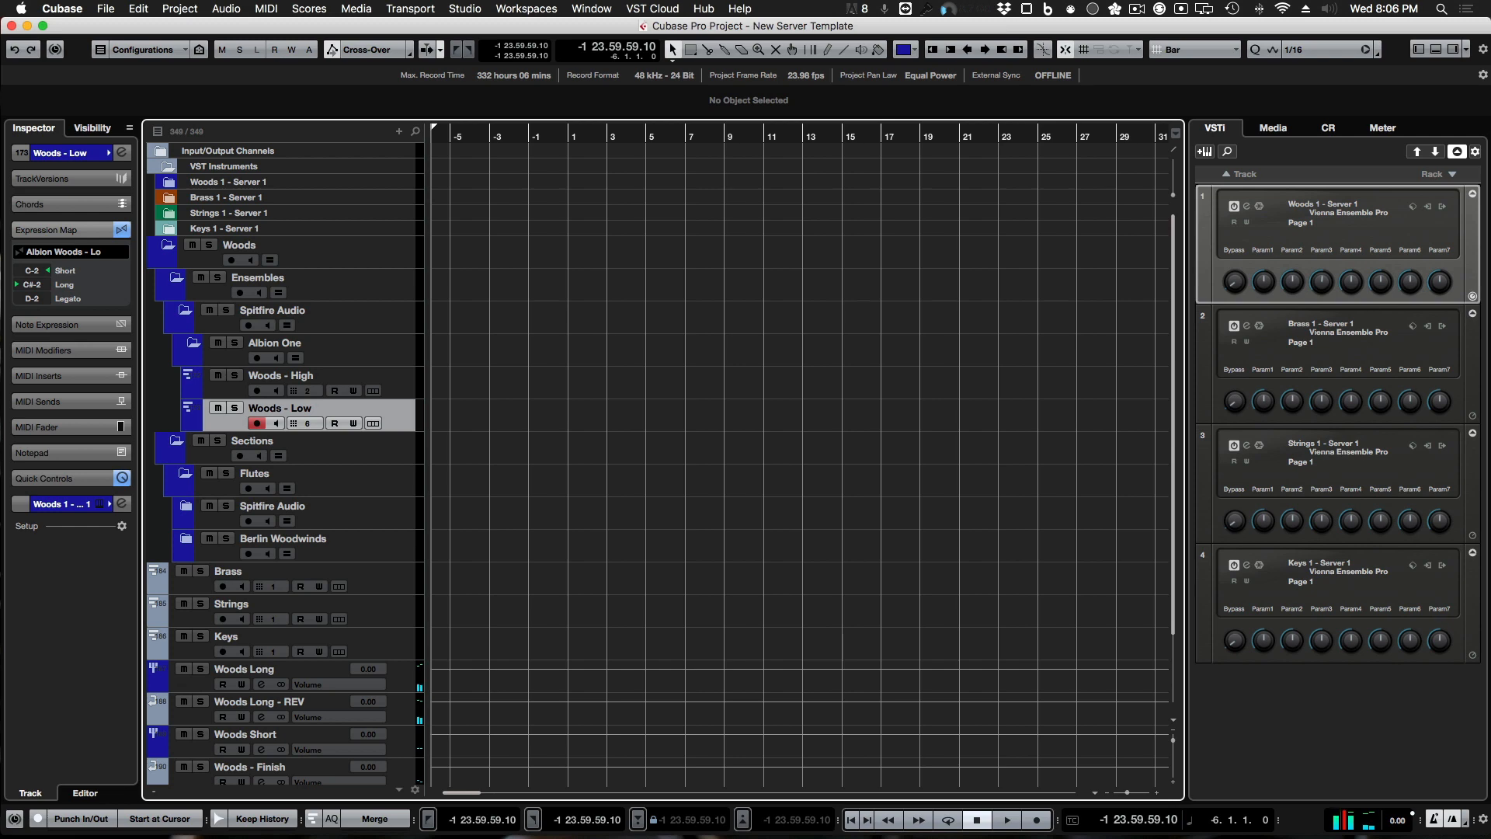
# Step: Reopen the MixConsole and compare the Woods Long sound with its Woods - Finish send deactivated and reactivated
pyautogui.press('F3')
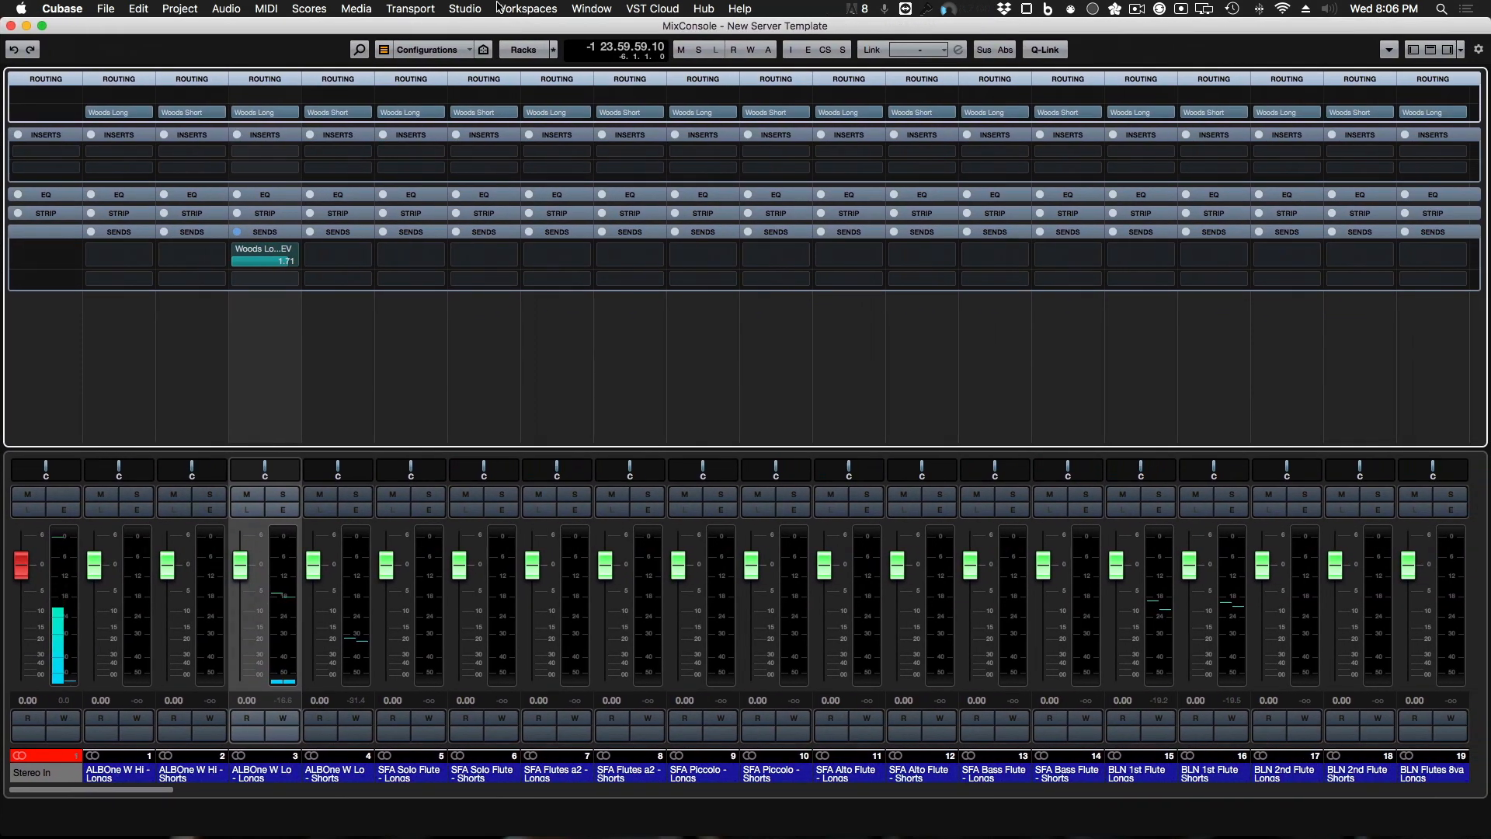
pyautogui.hscroll(10, 1115, 452)
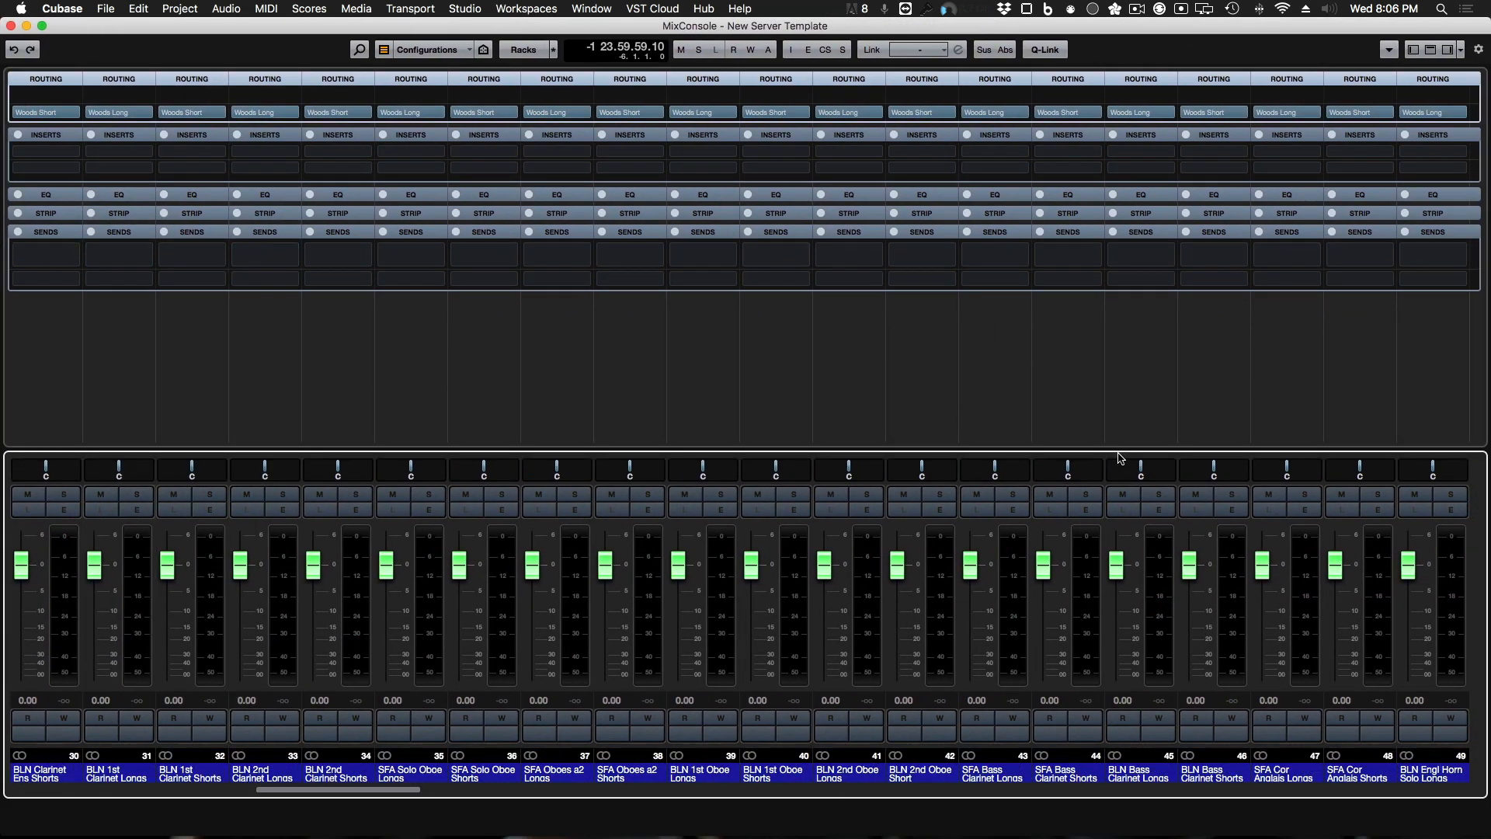
pyautogui.hscroll(15, 1118, 458)
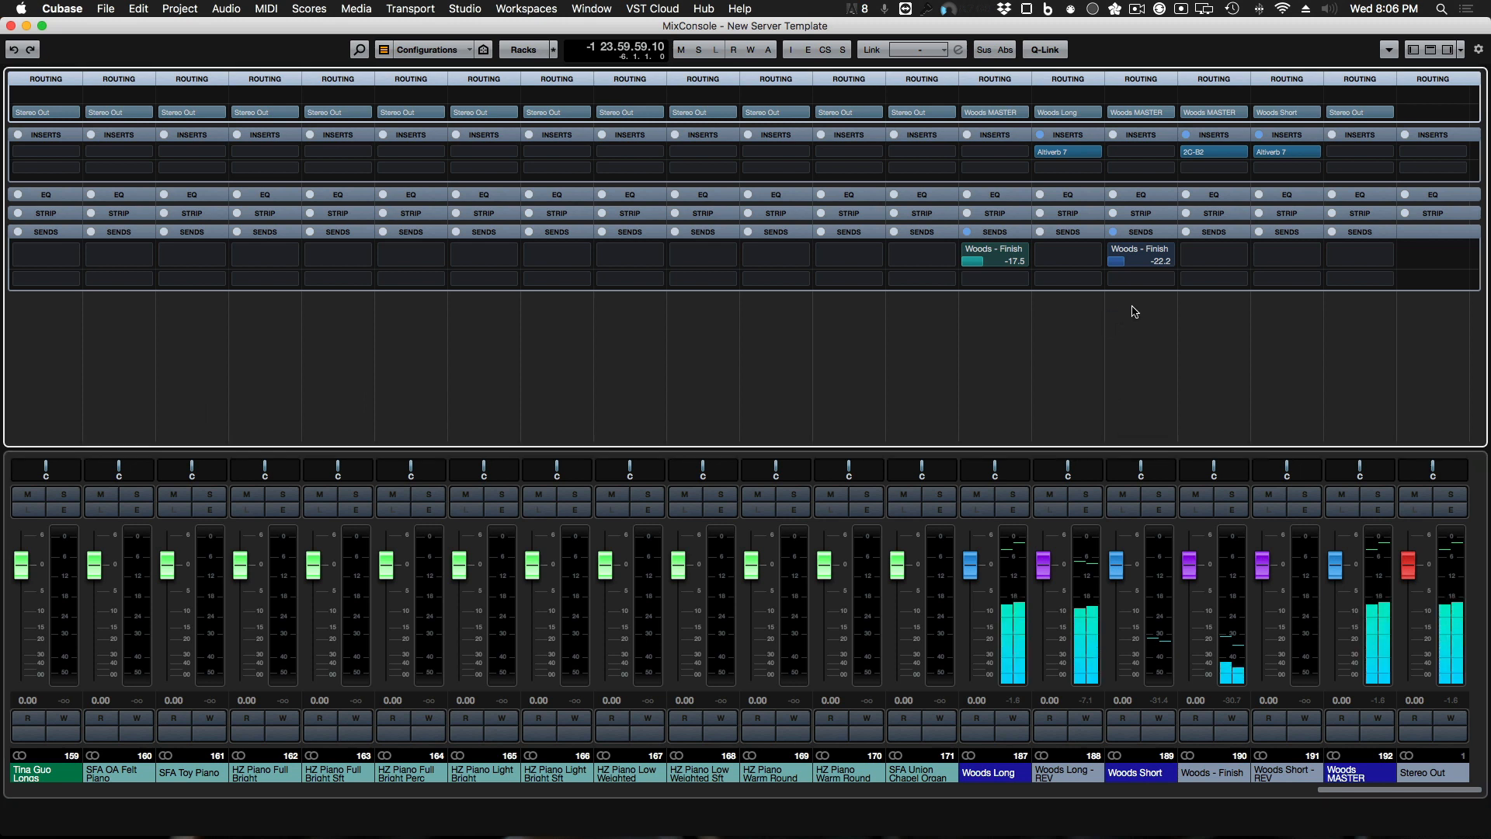
pyautogui.moveTo(1116, 254)
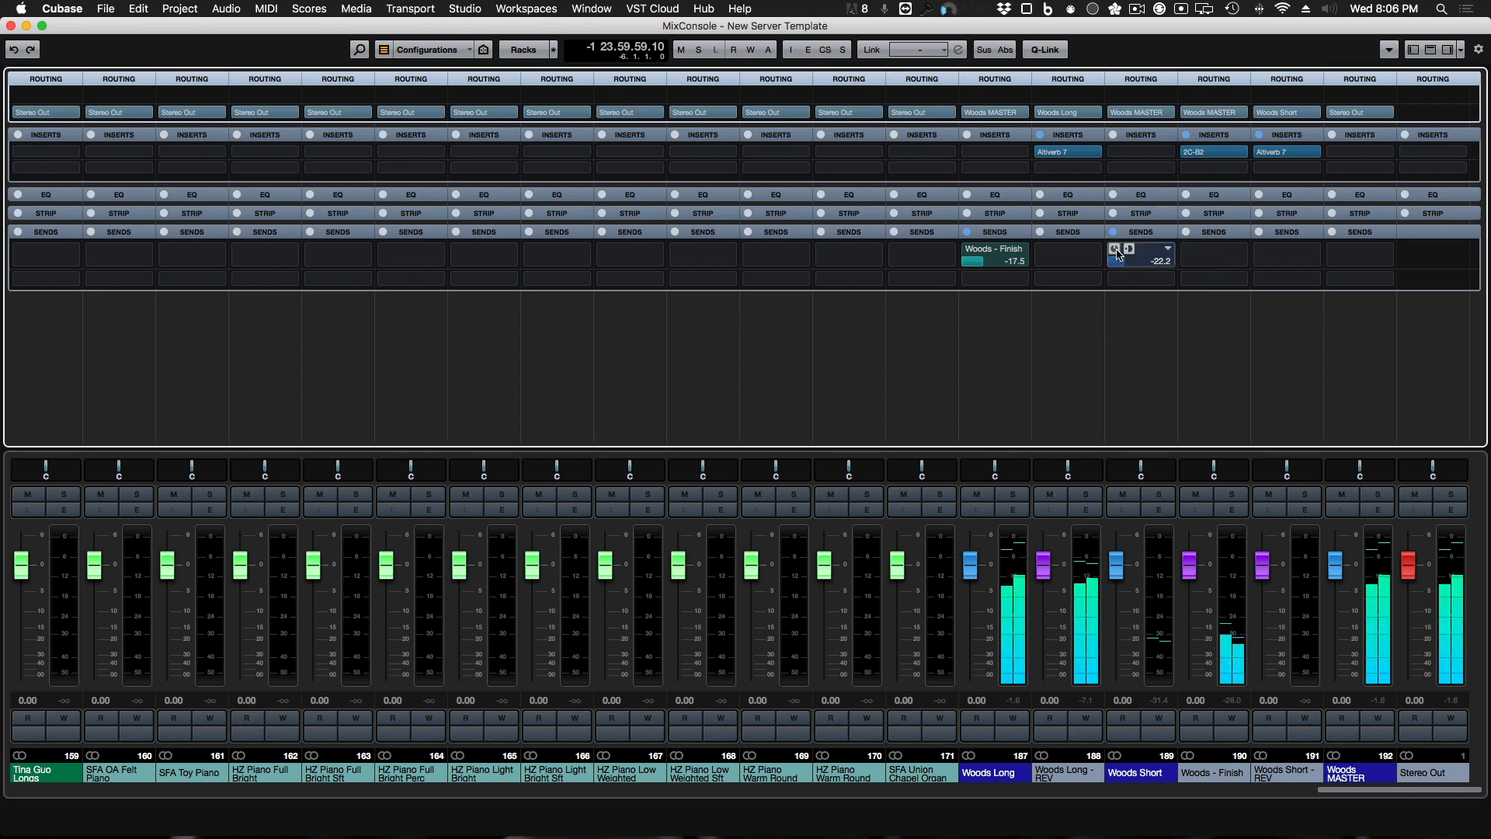
pyautogui.click(968, 252)
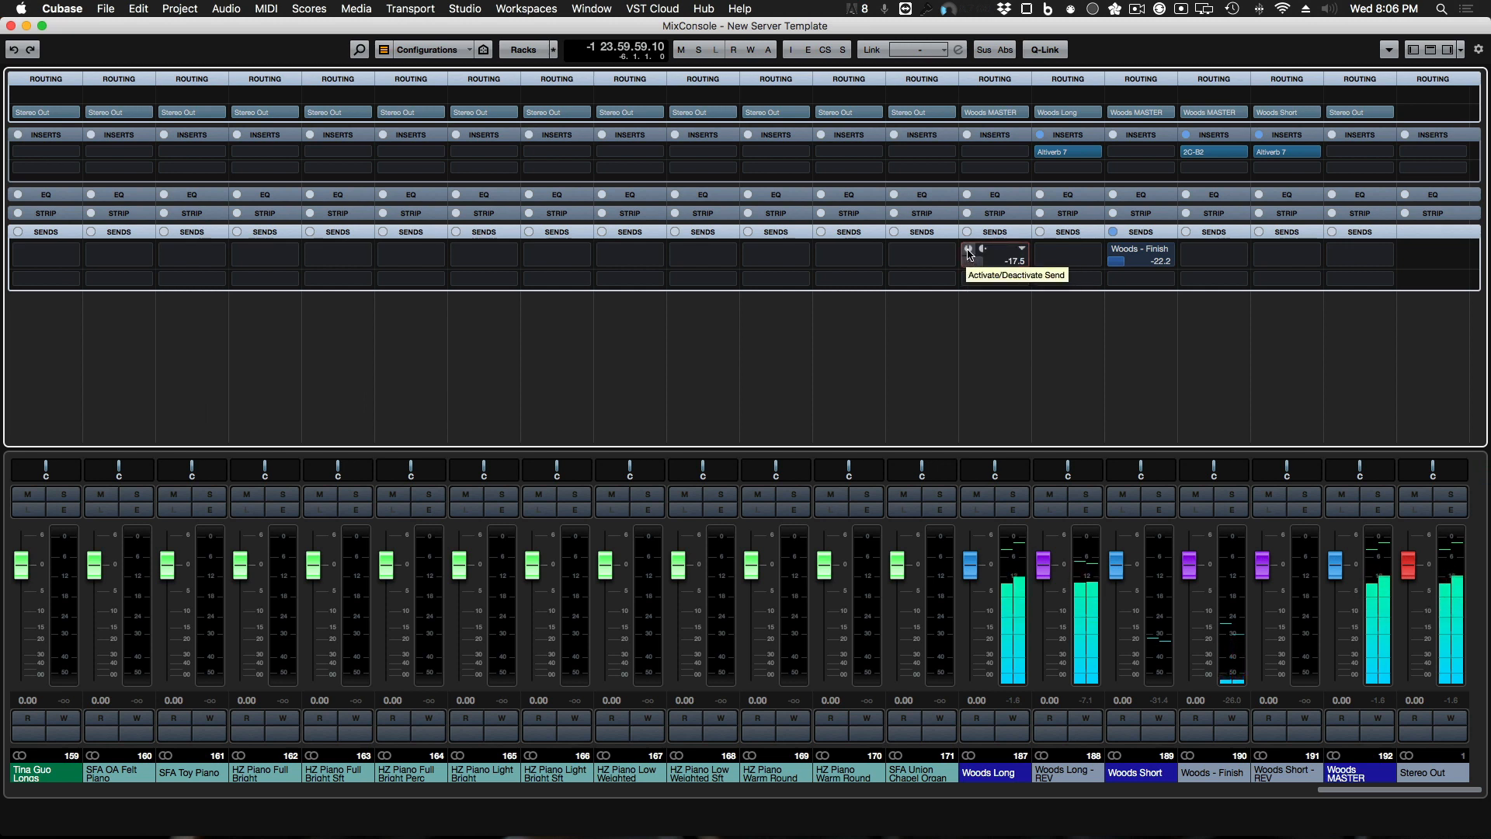
pyautogui.click(968, 252)
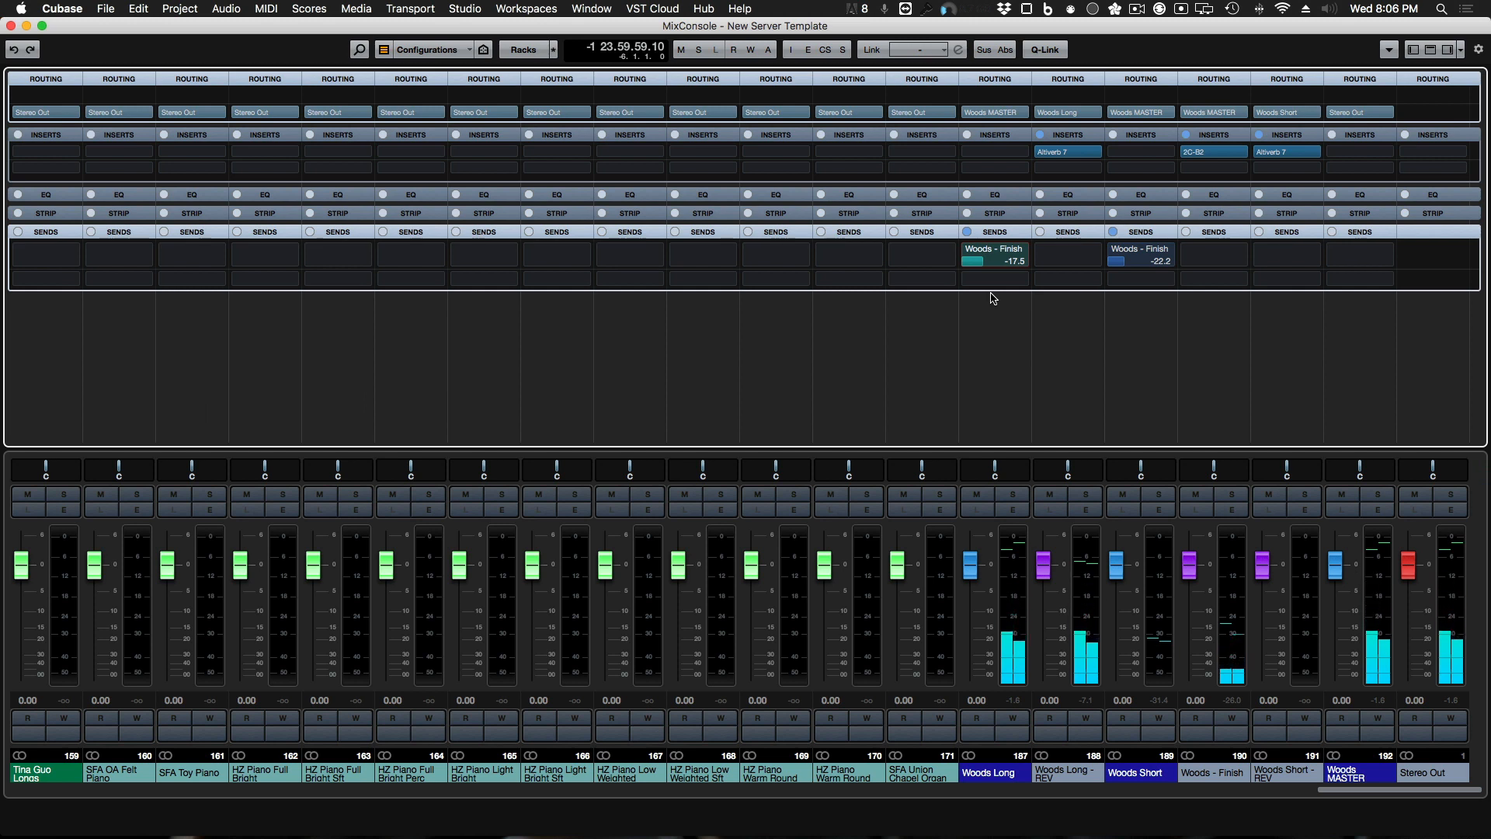
# Step: Set the Woods - Finish send level to -8.04 on Woods Long and -12.8 on Woods Short
pyautogui.moveTo(983, 261)
pyautogui.mouseDown()
pyautogui.moveTo(1007, 262)
pyautogui.moveTo(1002, 277)
pyautogui.moveTo(987, 265)
pyautogui.mouseUp()
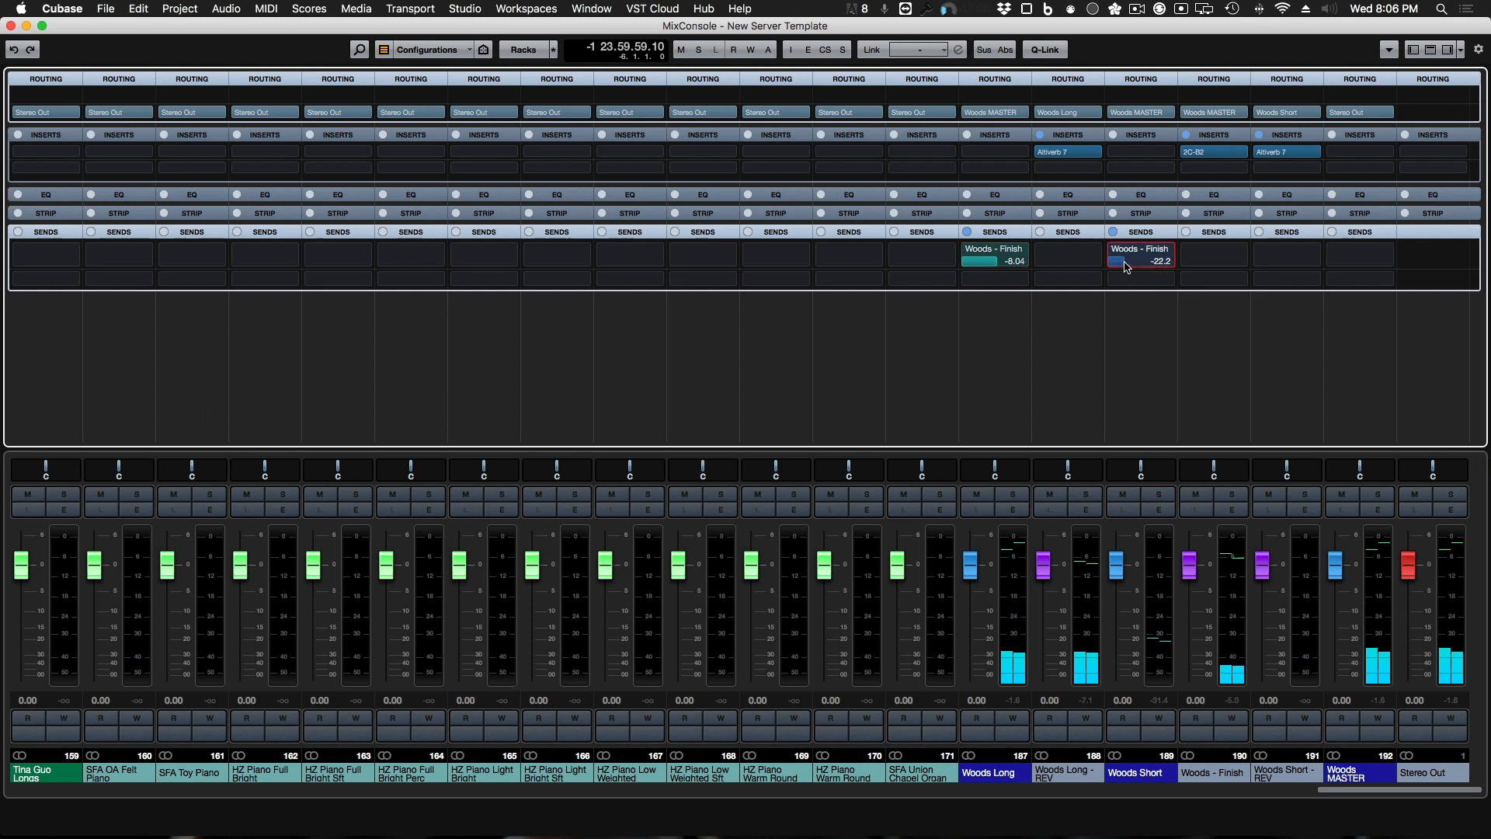
pyautogui.moveTo(1126, 265); pyautogui.dragTo(1137, 271)
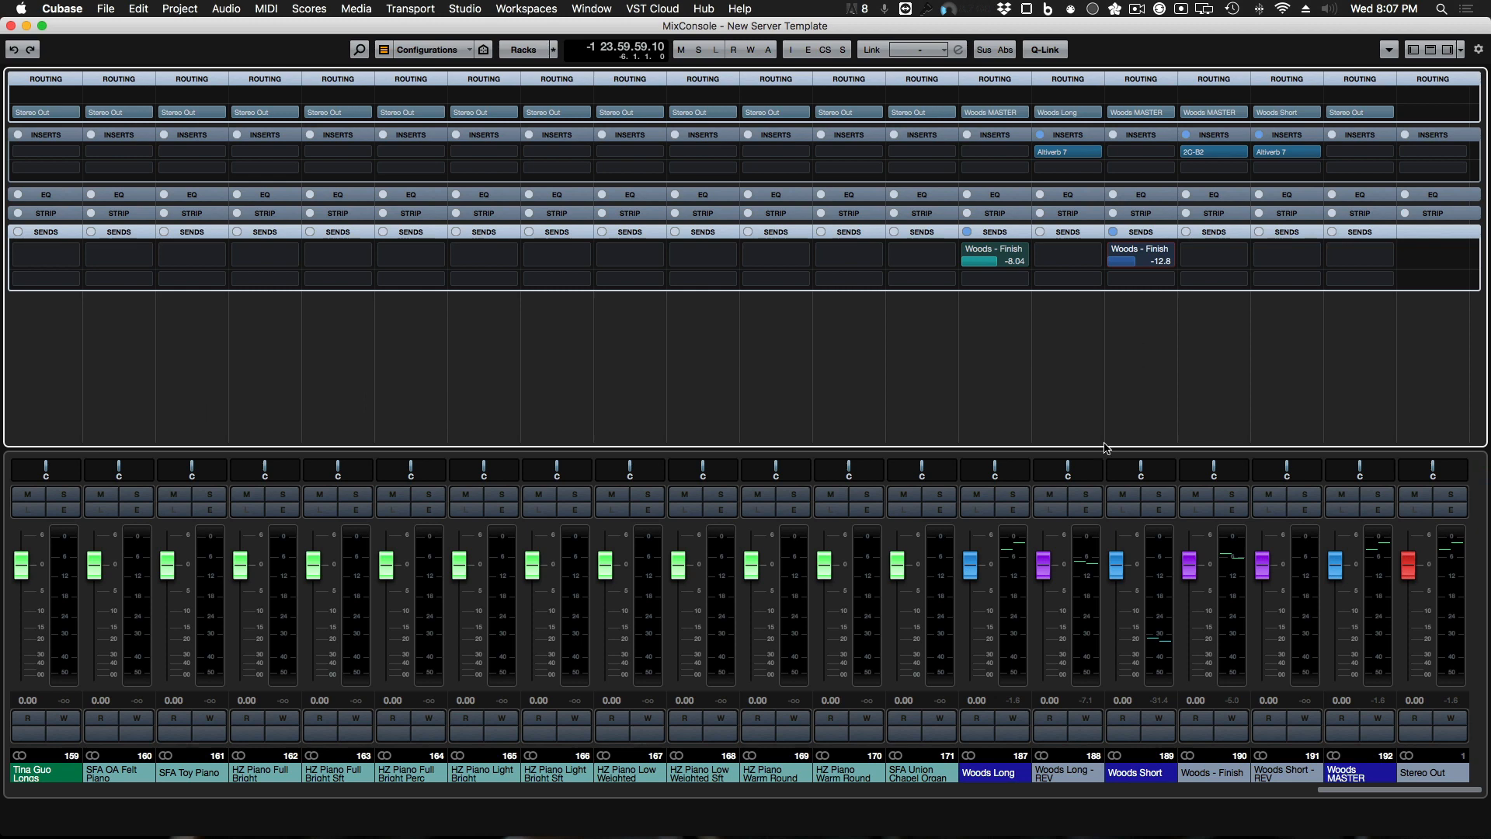
pyautogui.hscroll(-20, 1106, 459)
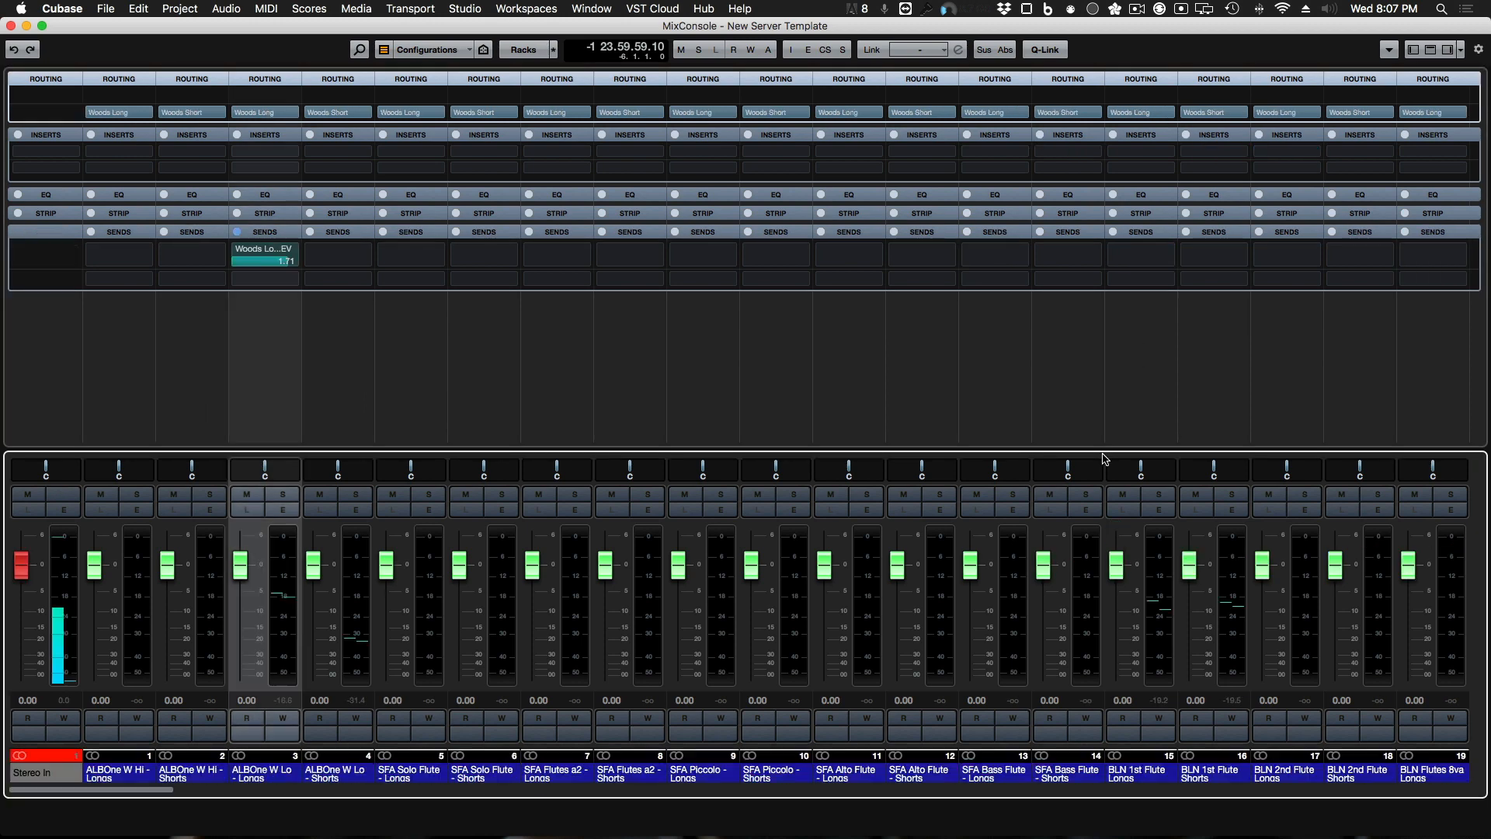